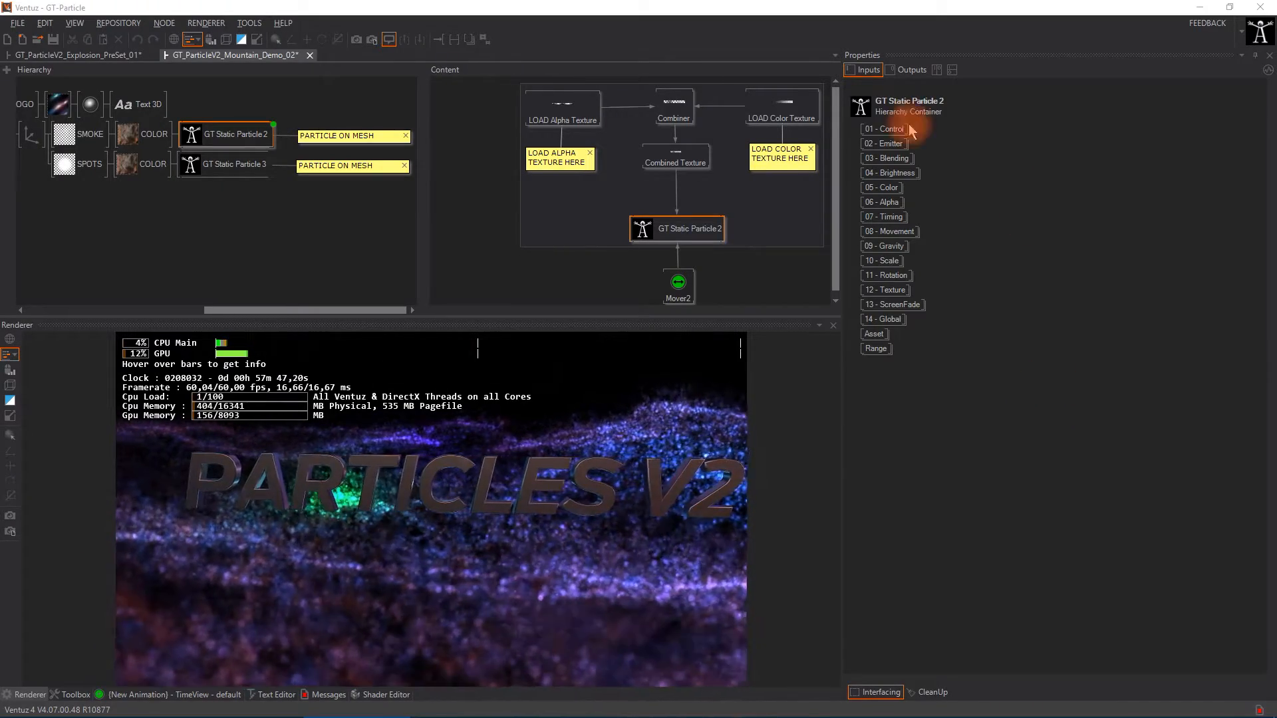
# Expand the 01 - Control parameter group of GT Static Particle 2 in the mountain demo.
pyautogui.click(900, 132)
pyautogui.click(901, 131)
pyautogui.click(901, 131)
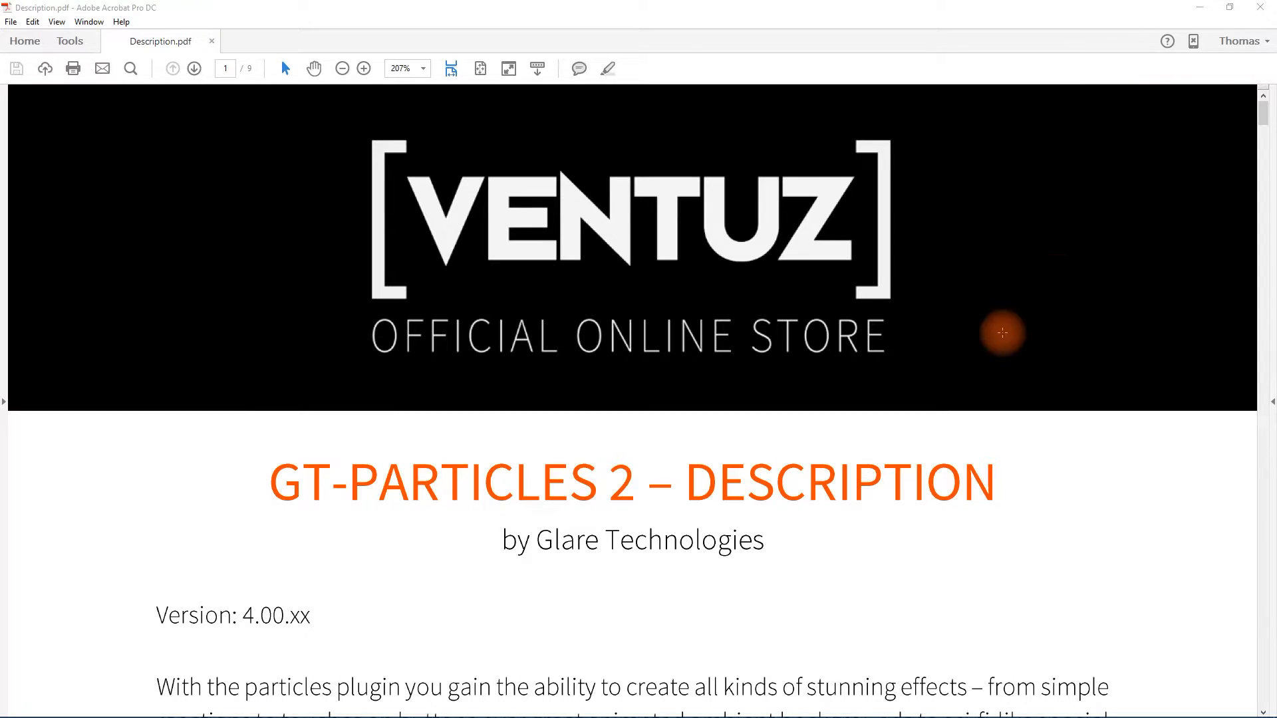
# Switch to Acrobat and read the Static Particle 2 control parameters in Description.pdf.
pyautogui.scroll(-5, 991, 399)
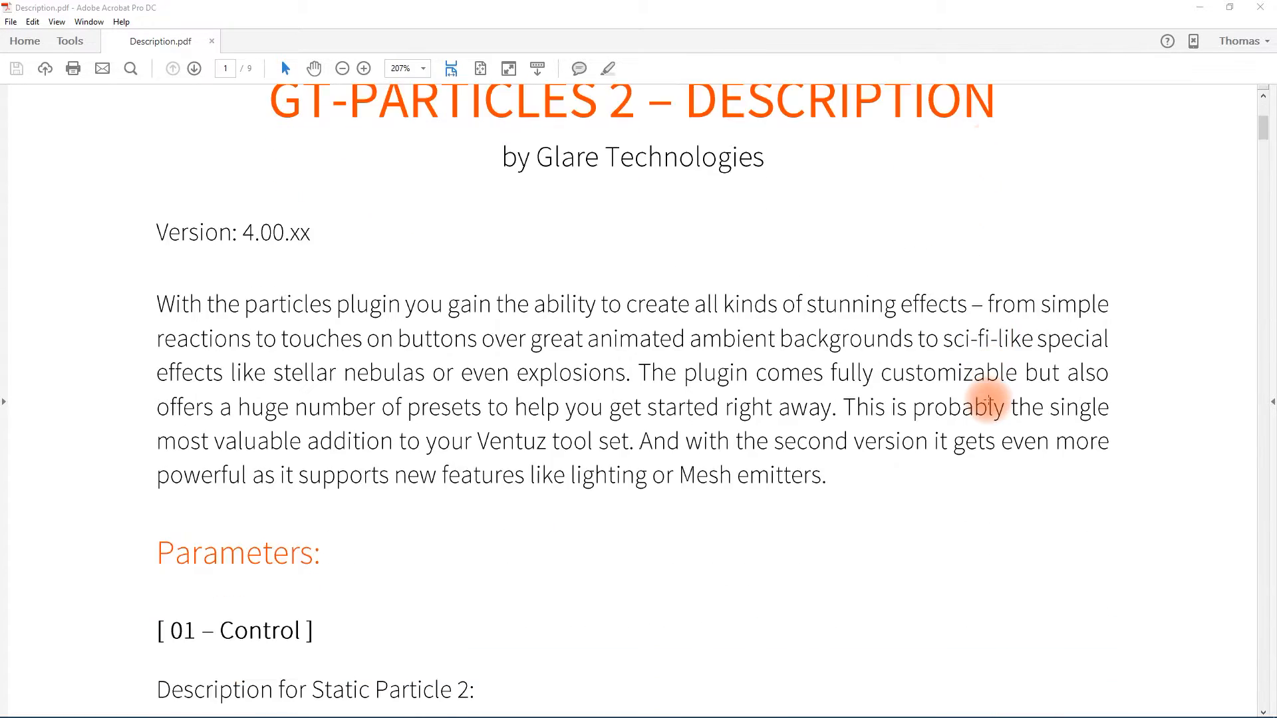
pyautogui.scroll(-4, 991, 402)
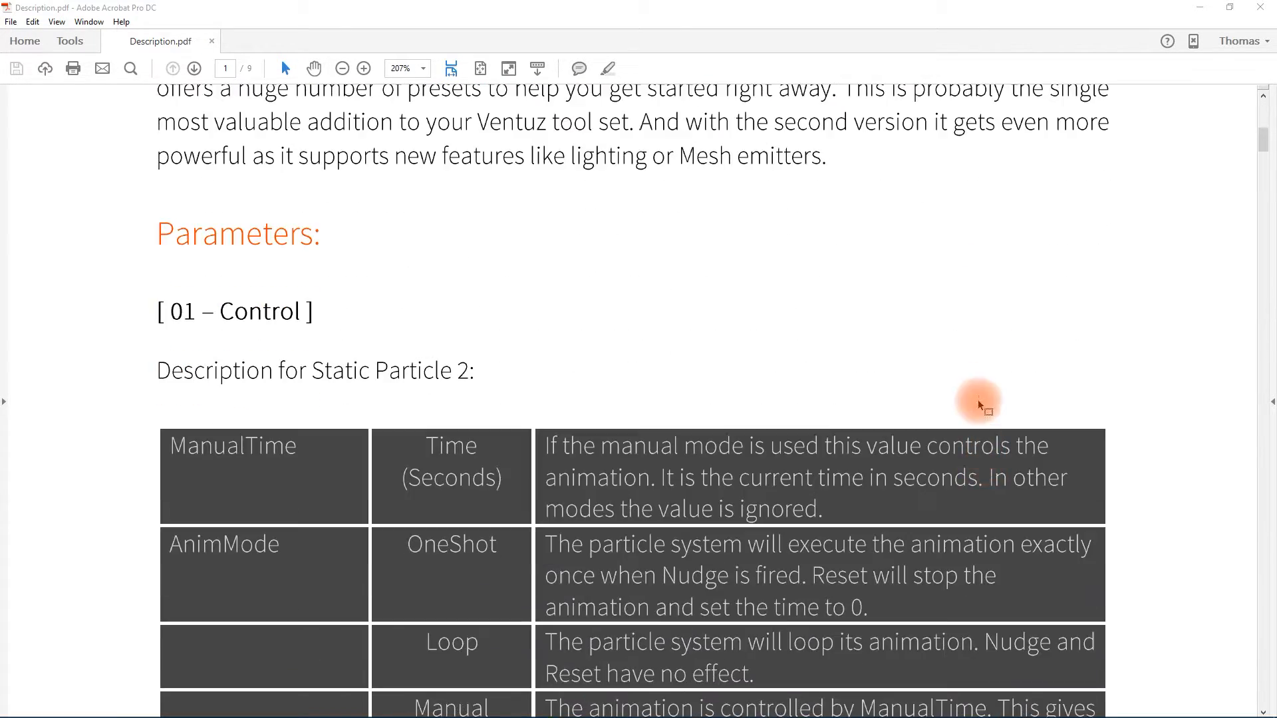
pyautogui.scroll(-6, 979, 404)
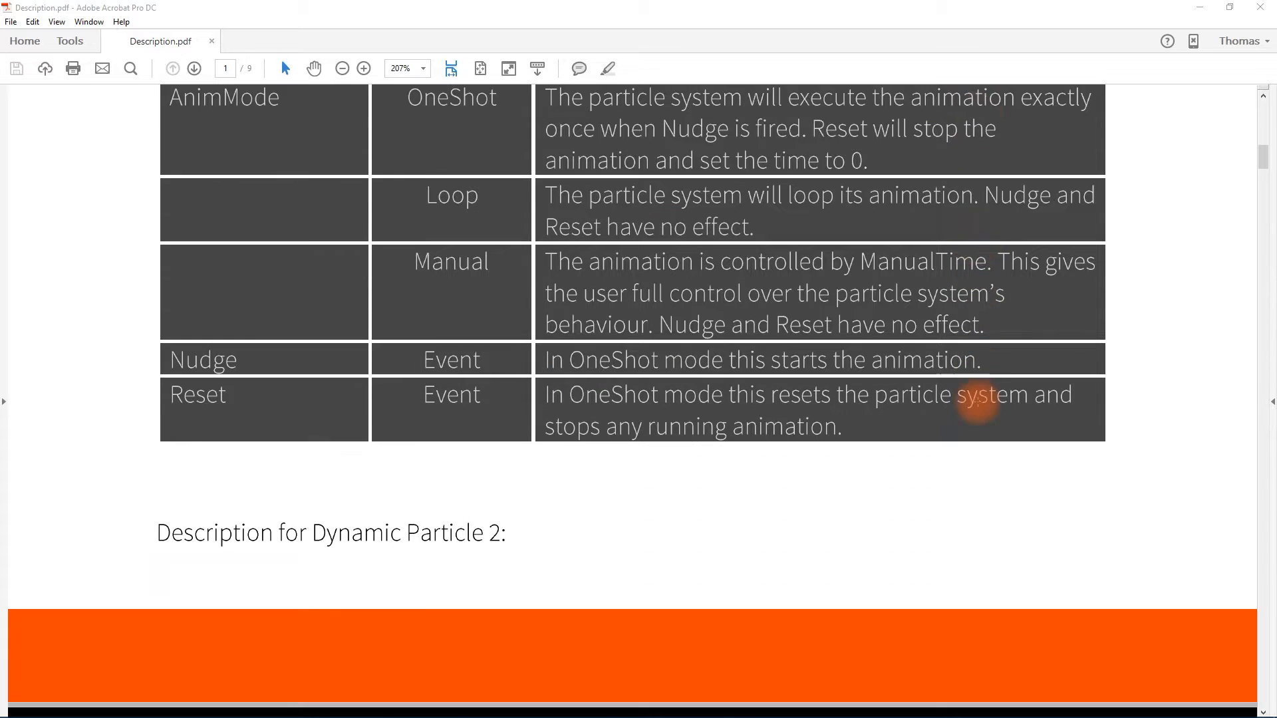
pyautogui.scroll(-7, 977, 401)
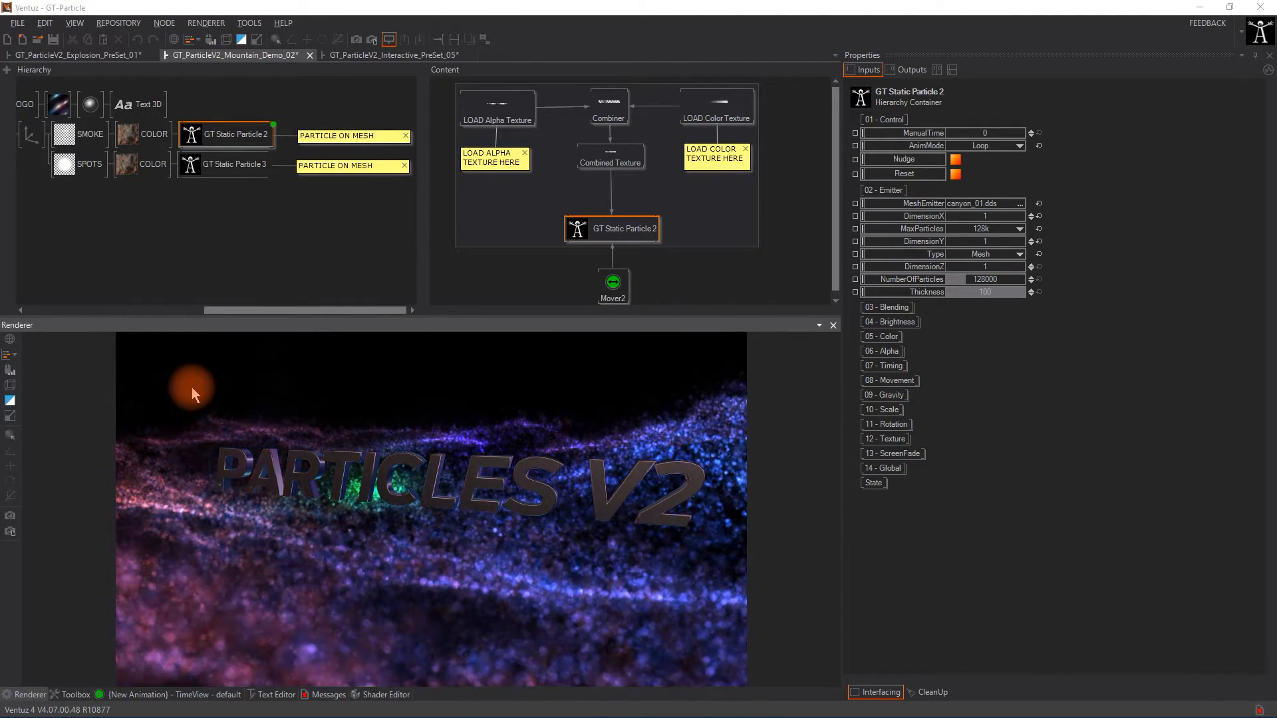
# Show the GT_ParticleV2_Interactive_PreSet_05 scene and select the GT Dynamic Particle 2 node of the smoke 2 branch.
pyautogui.click(230, 137)
pyautogui.click(383, 55)
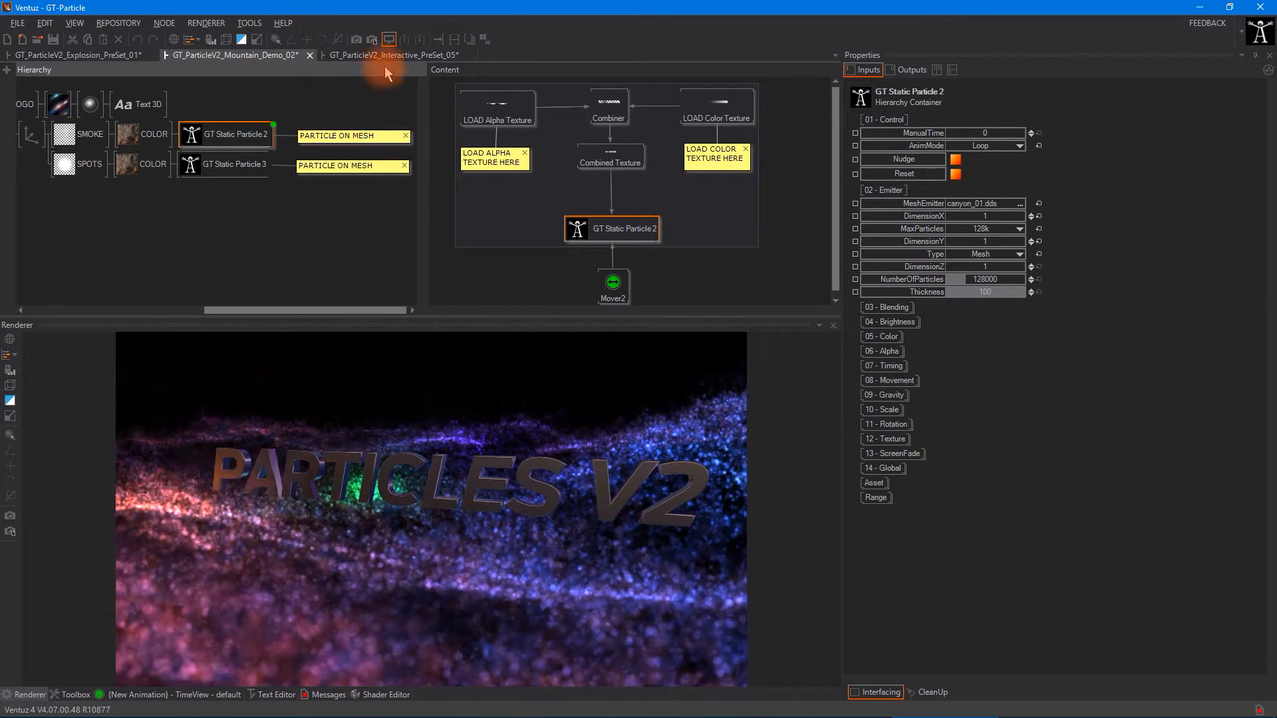
pyautogui.click(625, 190)
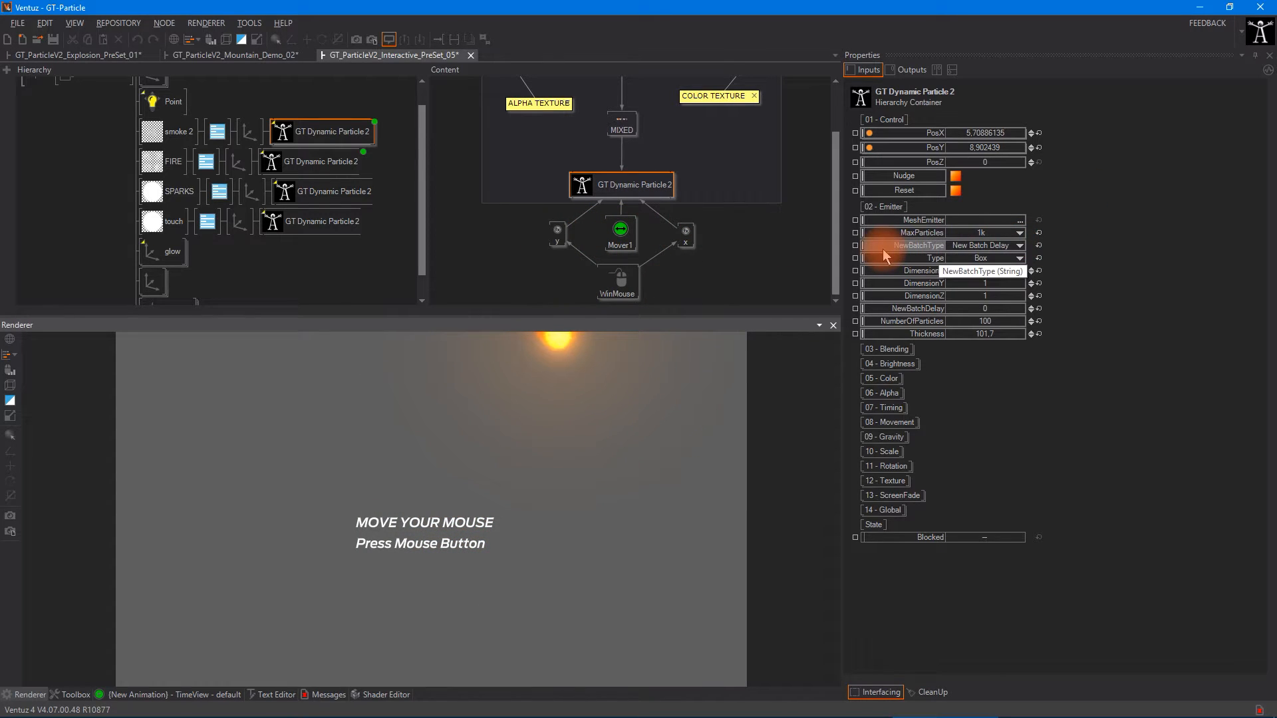
# Try Nudge as the NewBatchType of GT Dynamic Particle 2 and return it to New Batch Delay.
pyautogui.click(1020, 245)
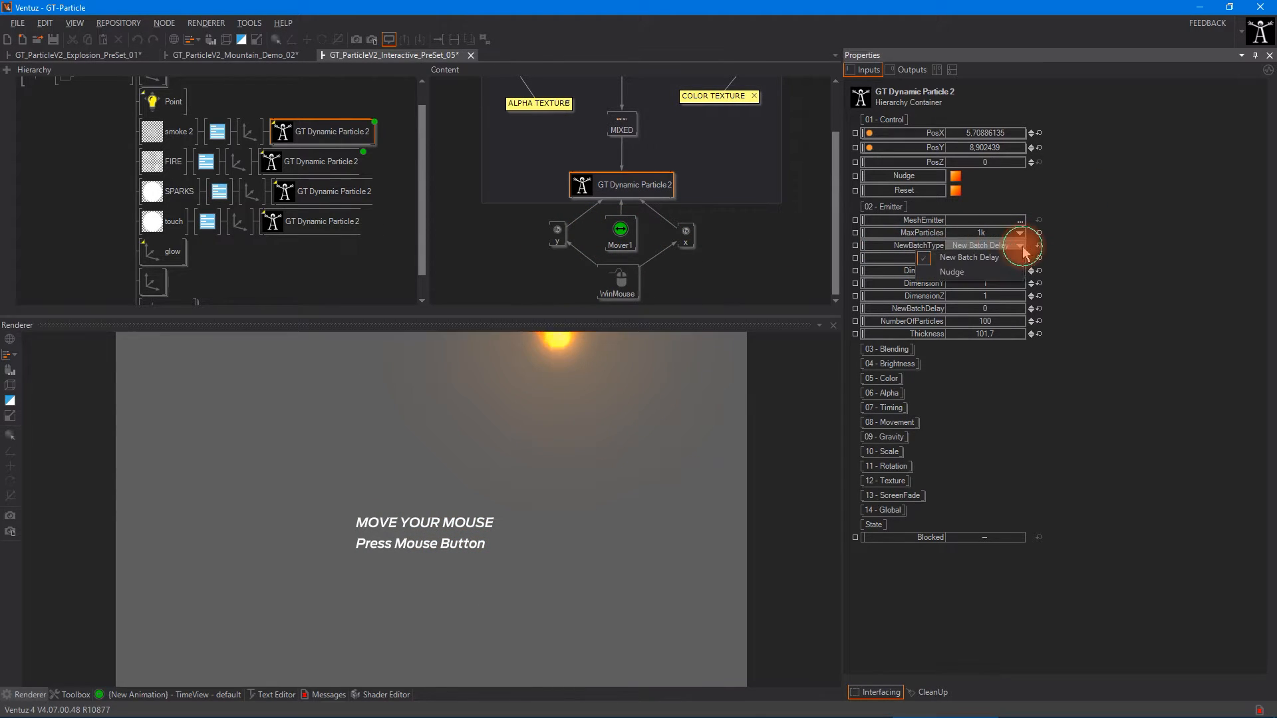
pyautogui.click(1018, 247)
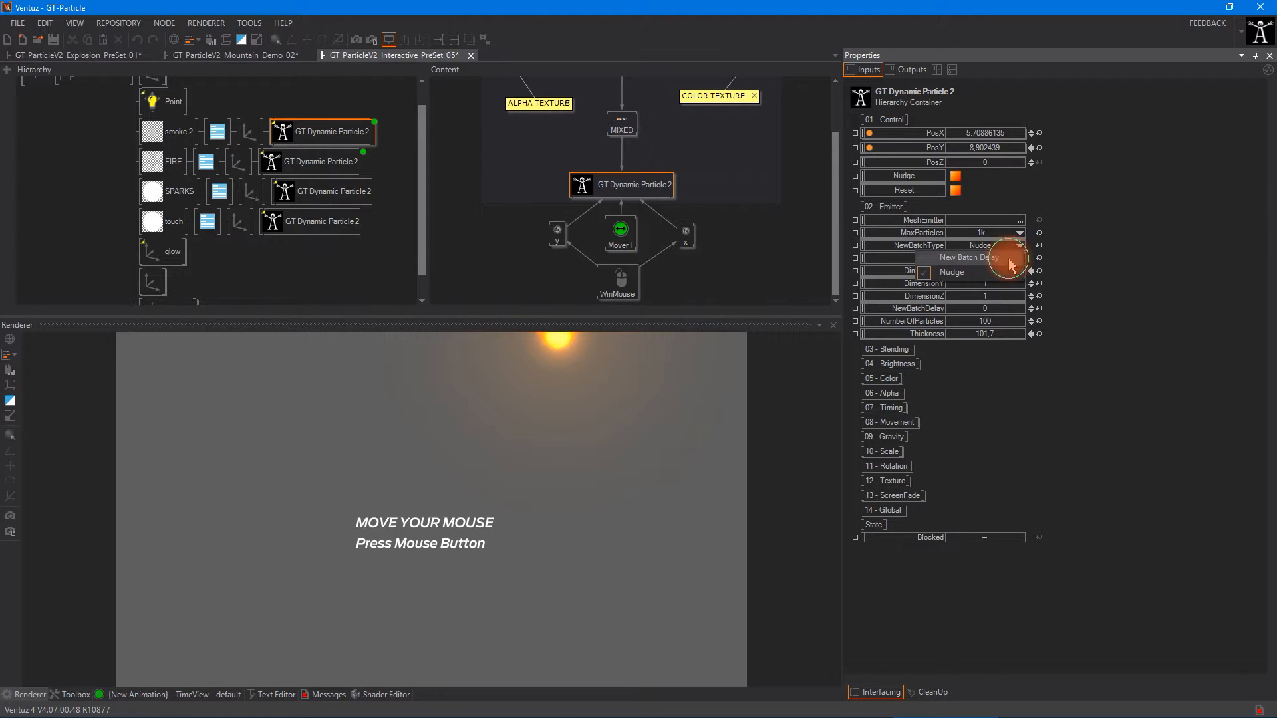
pyautogui.click(1008, 260)
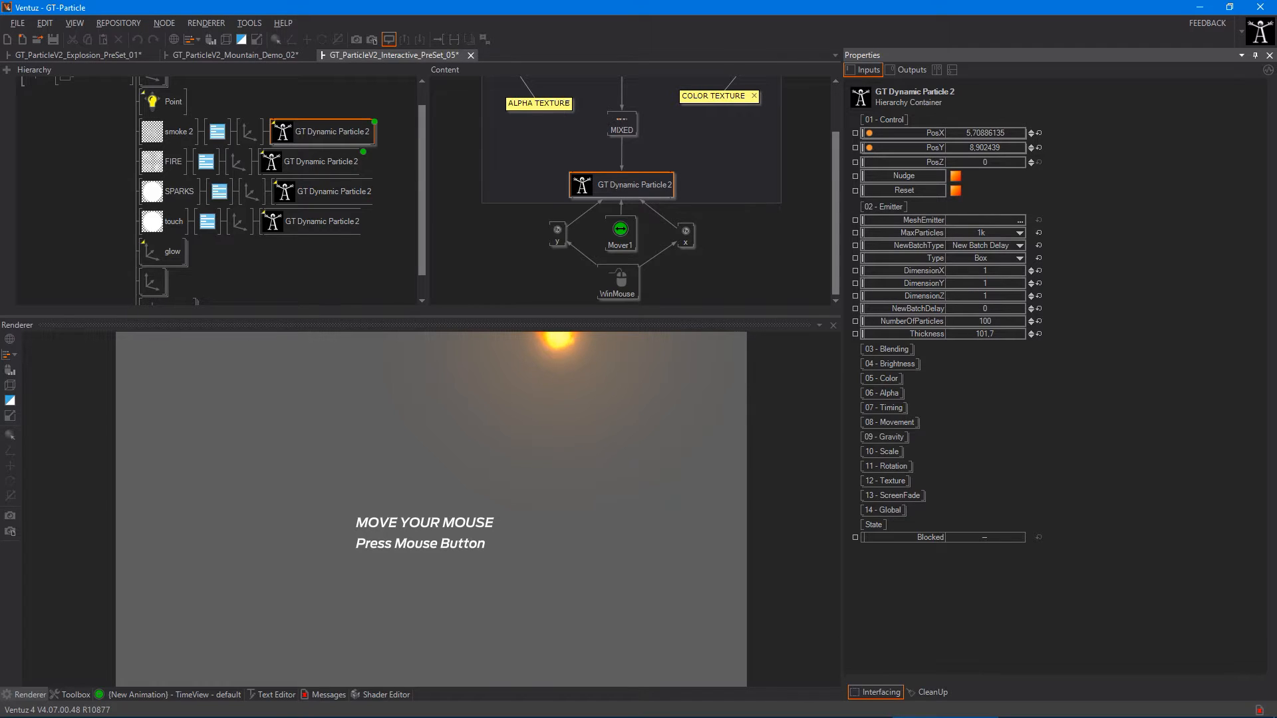
pyautogui.click(1020, 246)
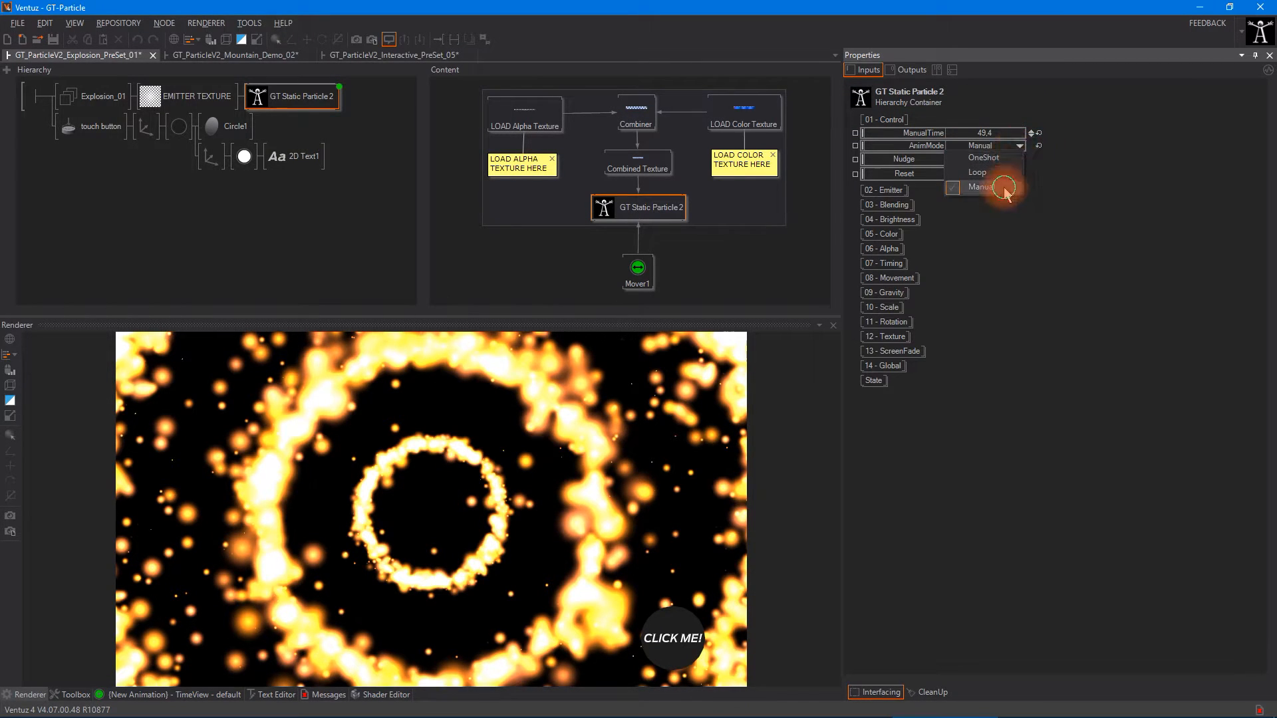
# Try the Loop and OneShot animation modes on the explosion preset's GT Static Particle 2 and return AnimMode to Manual.
pyautogui.click(1010, 173)
pyautogui.click(1018, 146)
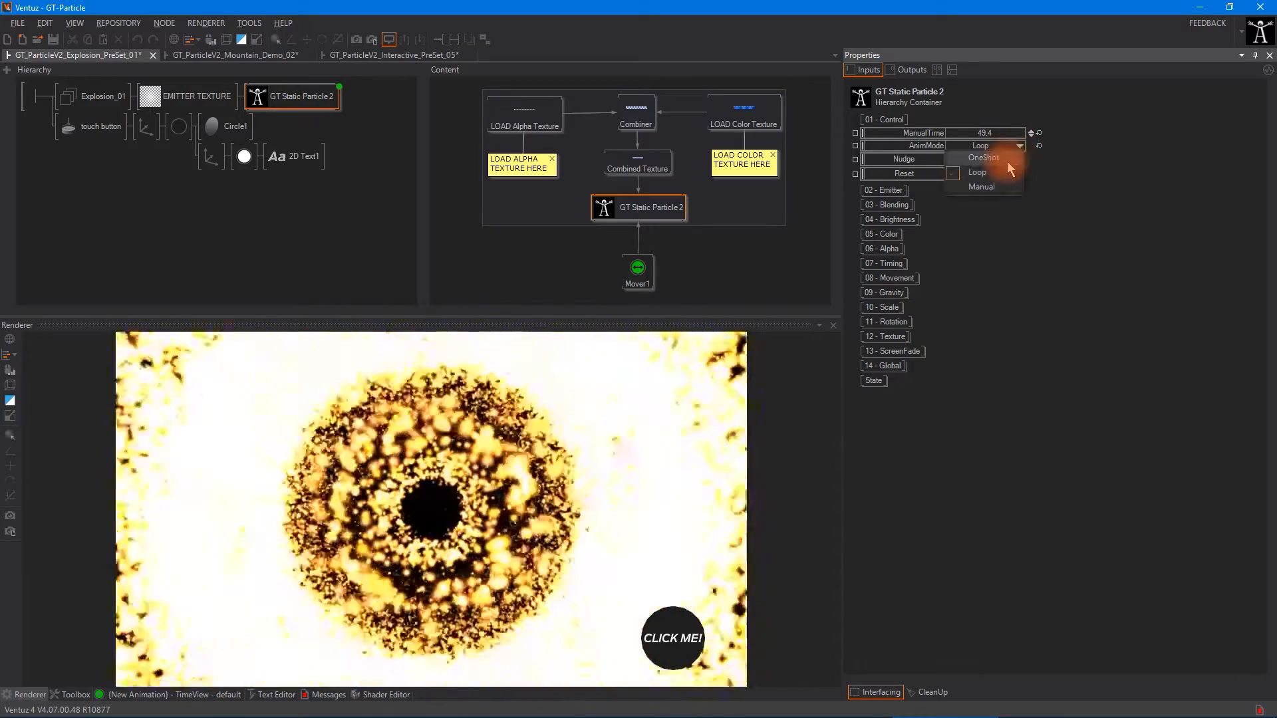
pyautogui.click(1006, 162)
pyautogui.click(1009, 188)
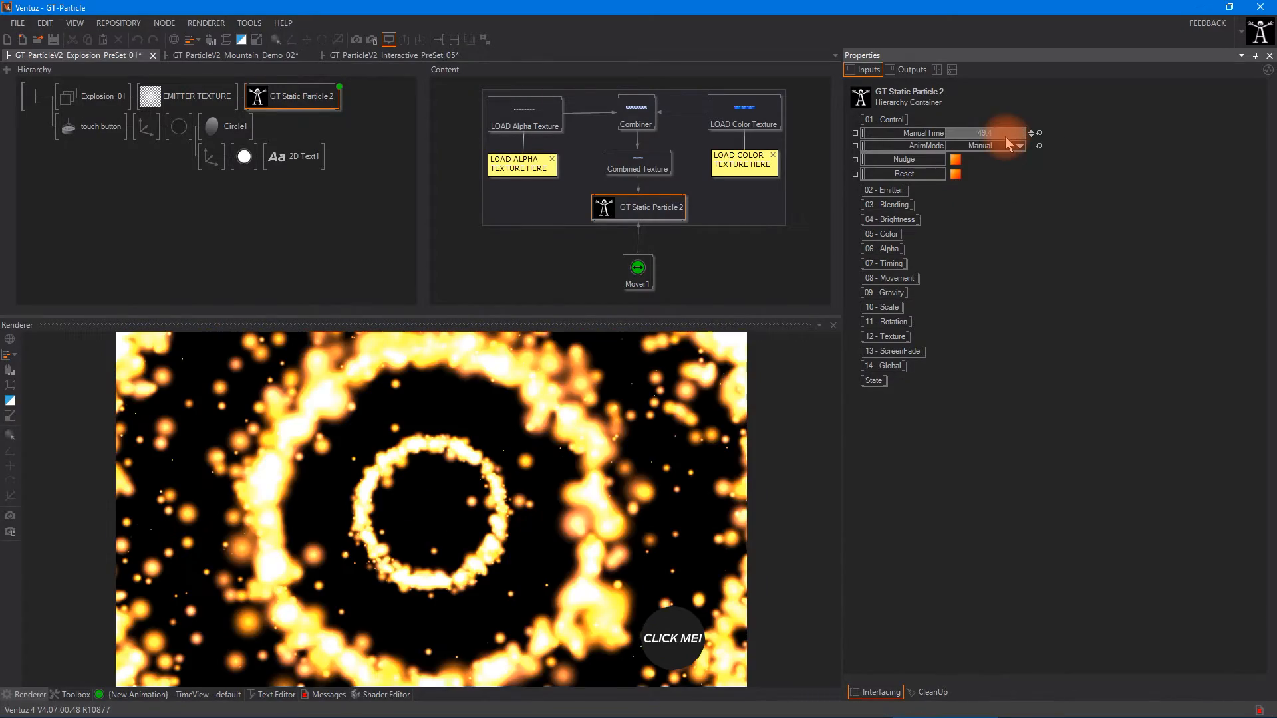
# Scrub the explosion's ManualTime to 44.4 and set AnimMode to OneShot.
pyautogui.moveTo(1007, 137); pyautogui.dragTo(1024, 172)
pyautogui.click(984, 157)
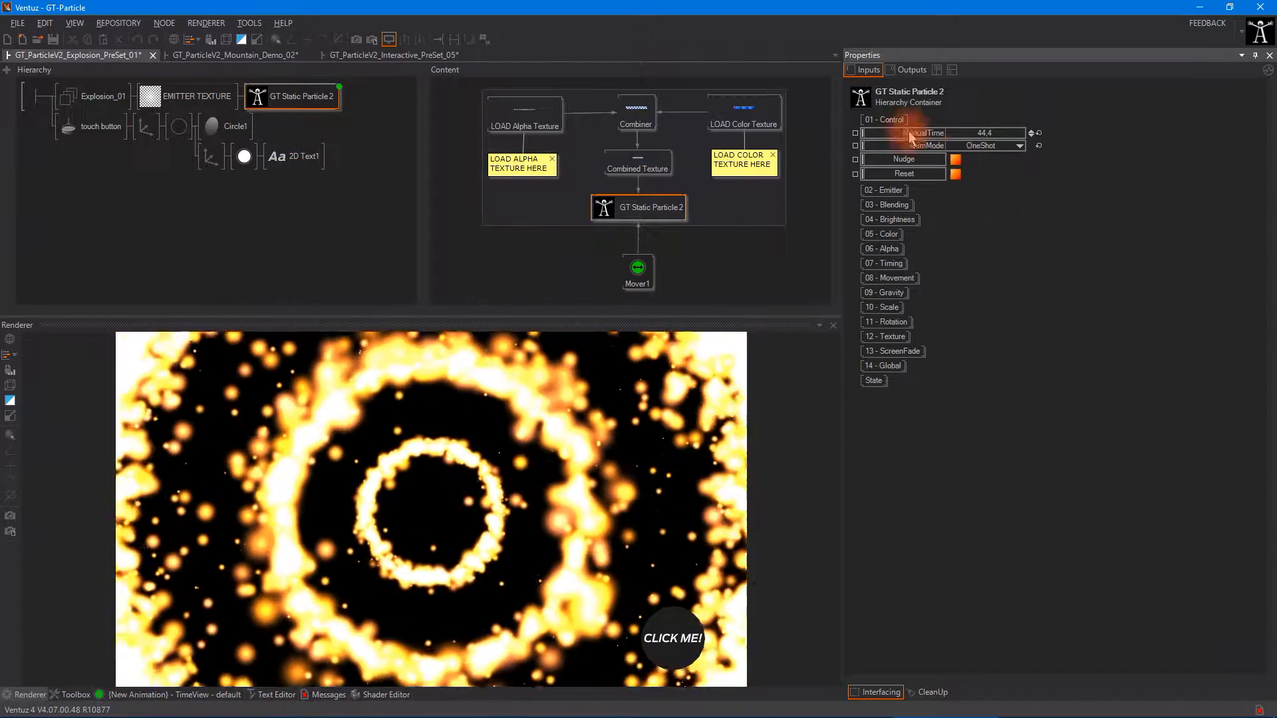
# Show the touch button together with GT Static Particle 2 and bind the particle's Nudge event to the touch button.
pyautogui.click(123, 126)
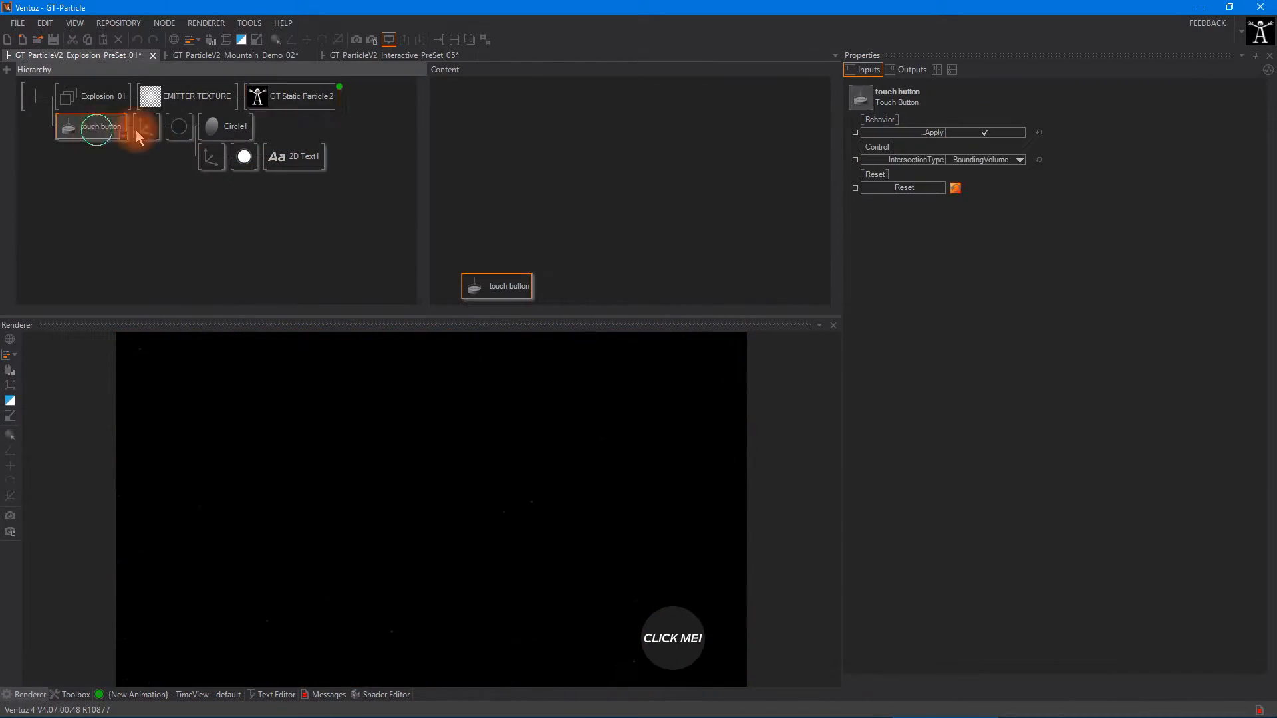
pyautogui.keyDown('shift'); pyautogui.click(278, 105); pyautogui.keyUp('shift')
pyautogui.click(499, 288)
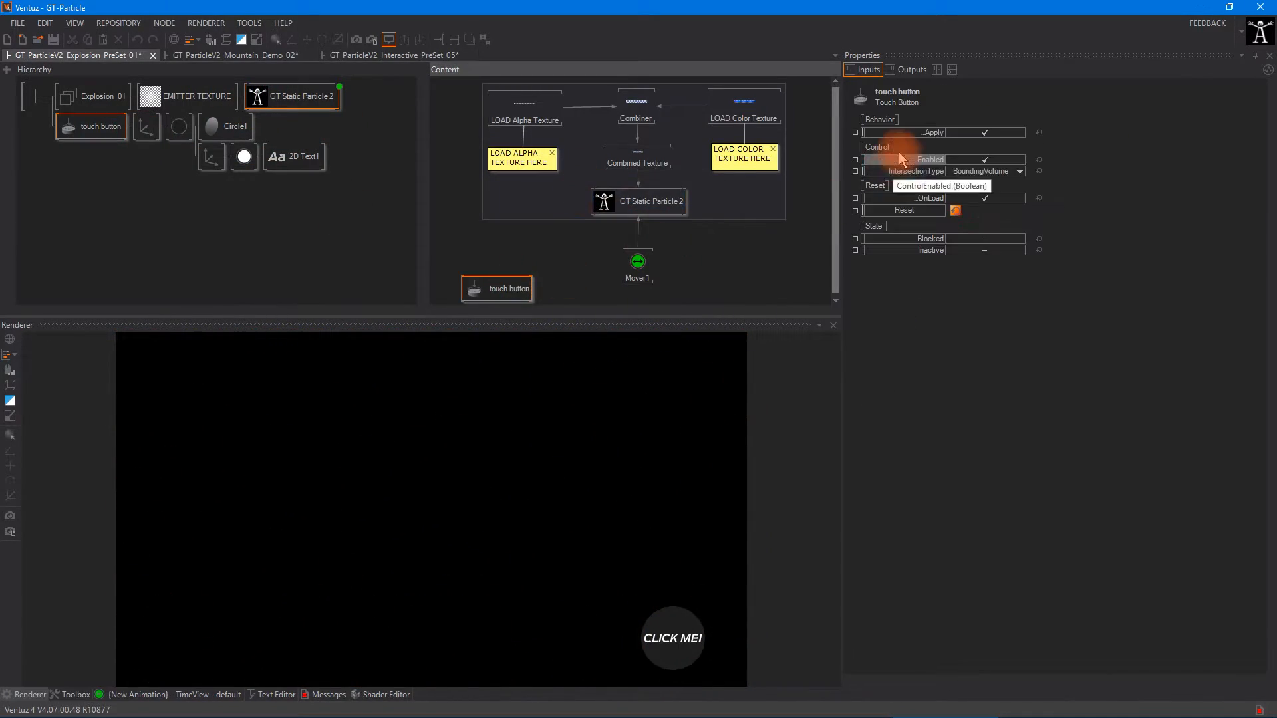
pyautogui.click(641, 201)
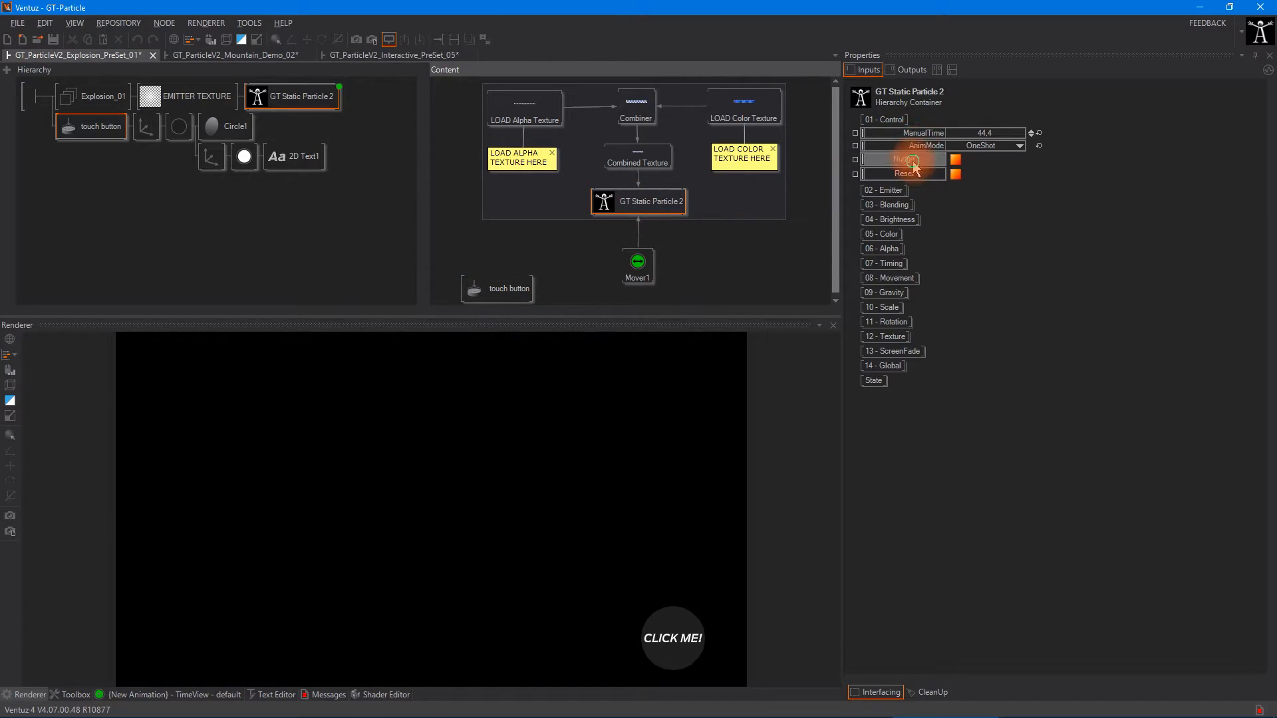
pyautogui.moveTo(915, 166); pyautogui.dragTo(509, 290)
pyautogui.click(536, 304)
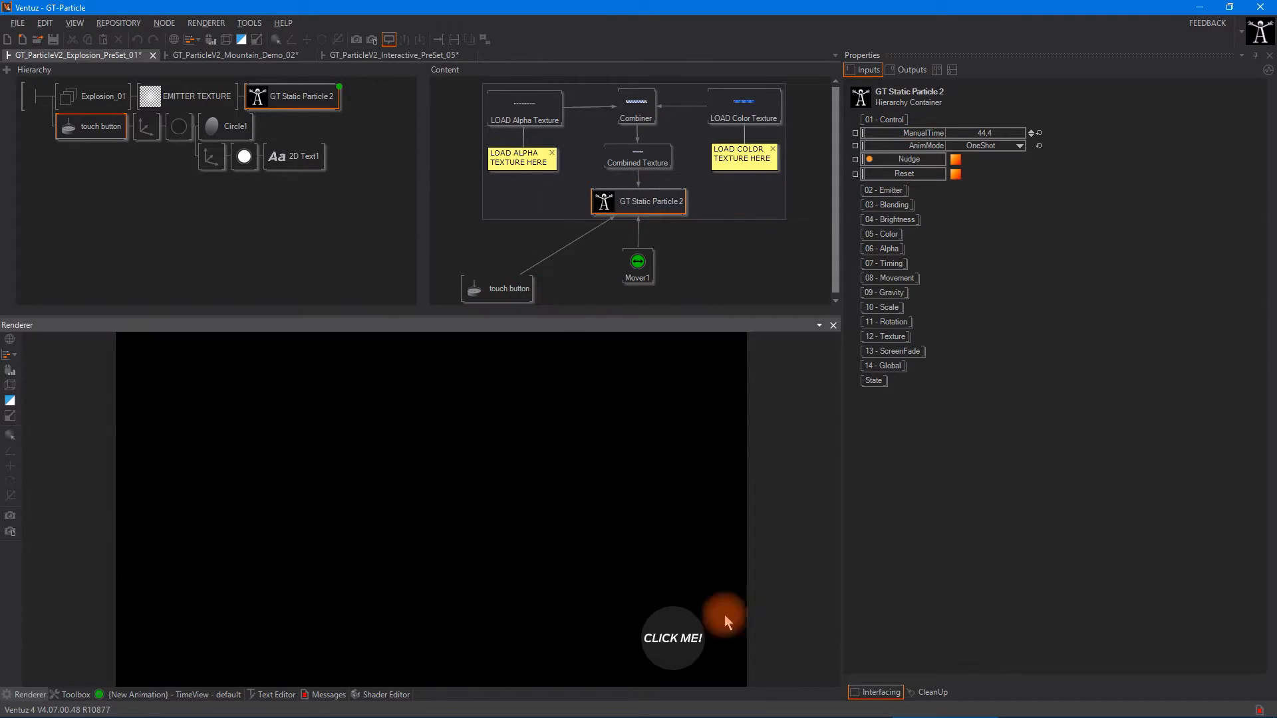
# Test the binding by triggering the explosion repeatedly with the CLICK ME! button in the rendered scene.
pyautogui.click(668, 640)
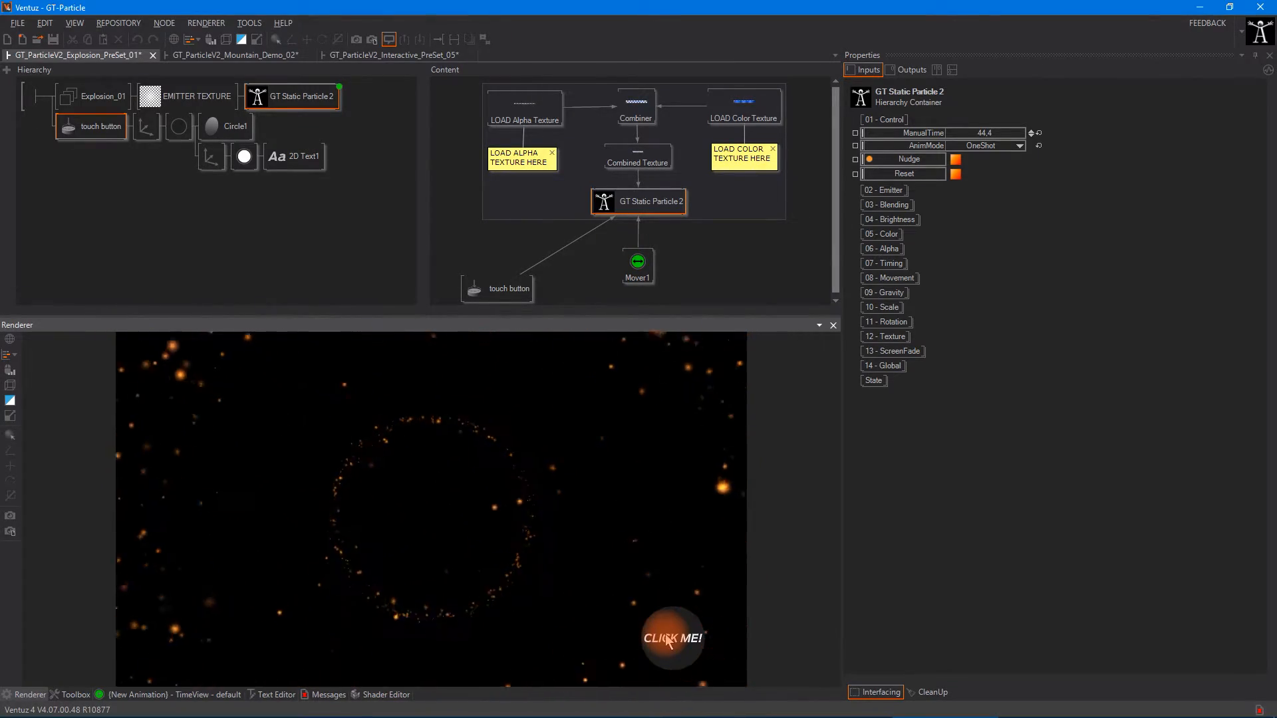
pyautogui.click(667, 639)
pyautogui.click(667, 640)
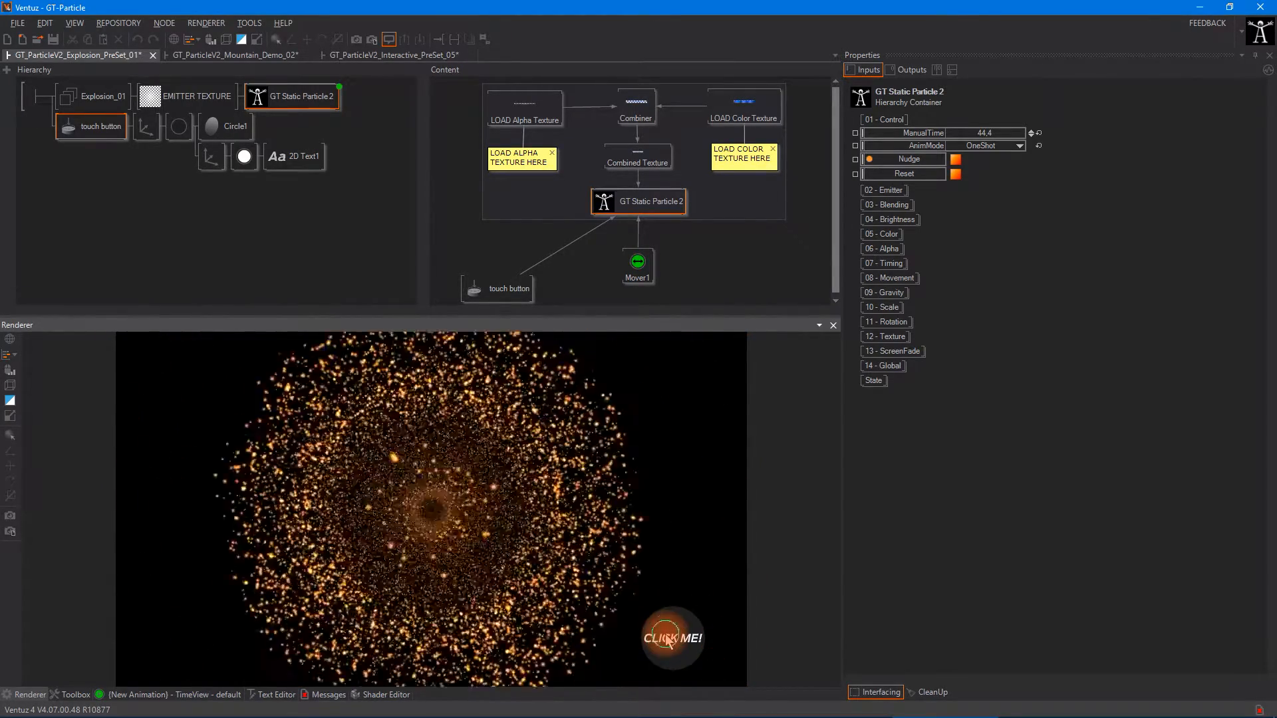
# Remove the link between the touch button and GT Static Particle 2, leaving the particle node selected.
pyautogui.click(499, 288)
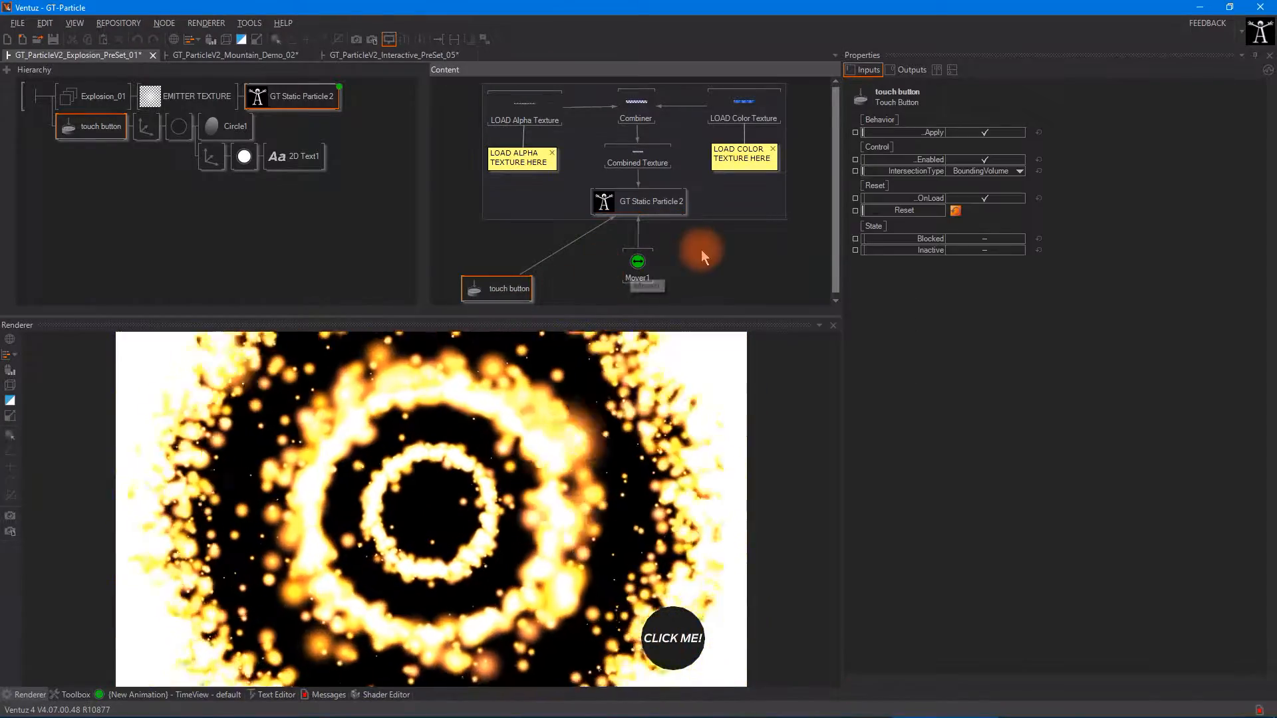
pyautogui.click(622, 203)
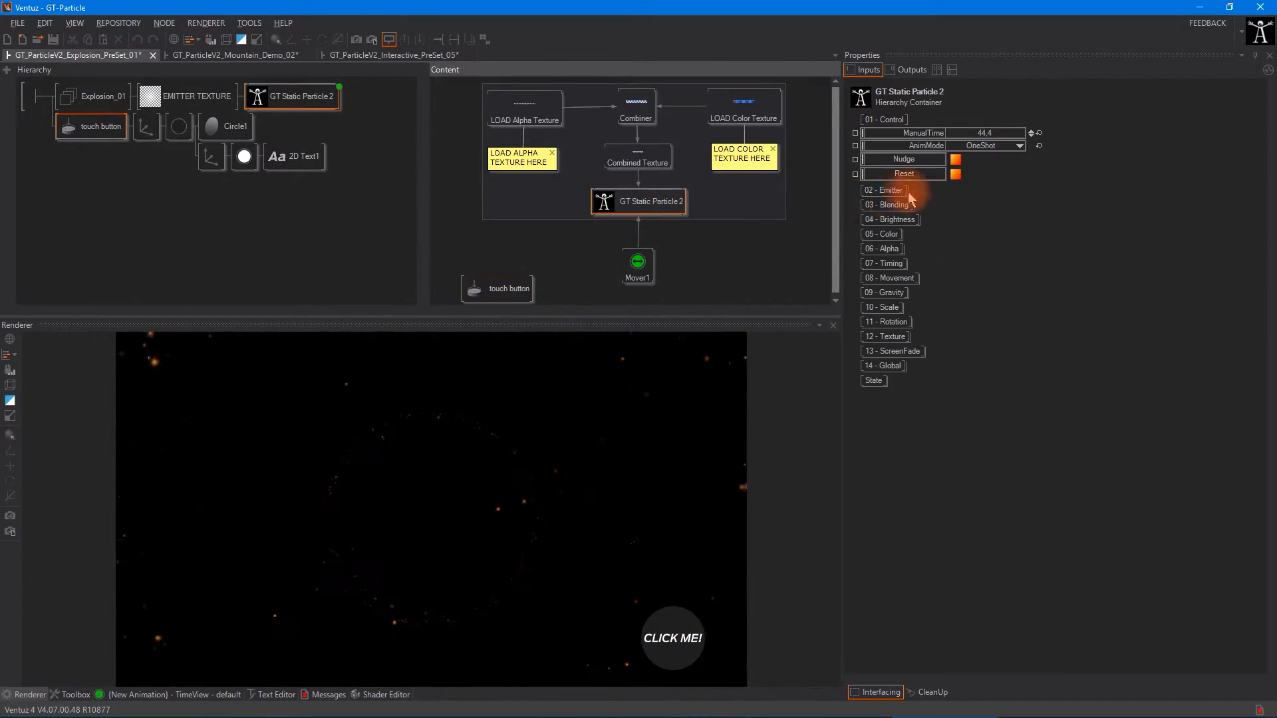
# Preview the explosion with AnimMode set to Loop, and return it to OneShot.
pyautogui.click(990, 146)
pyautogui.click(998, 166)
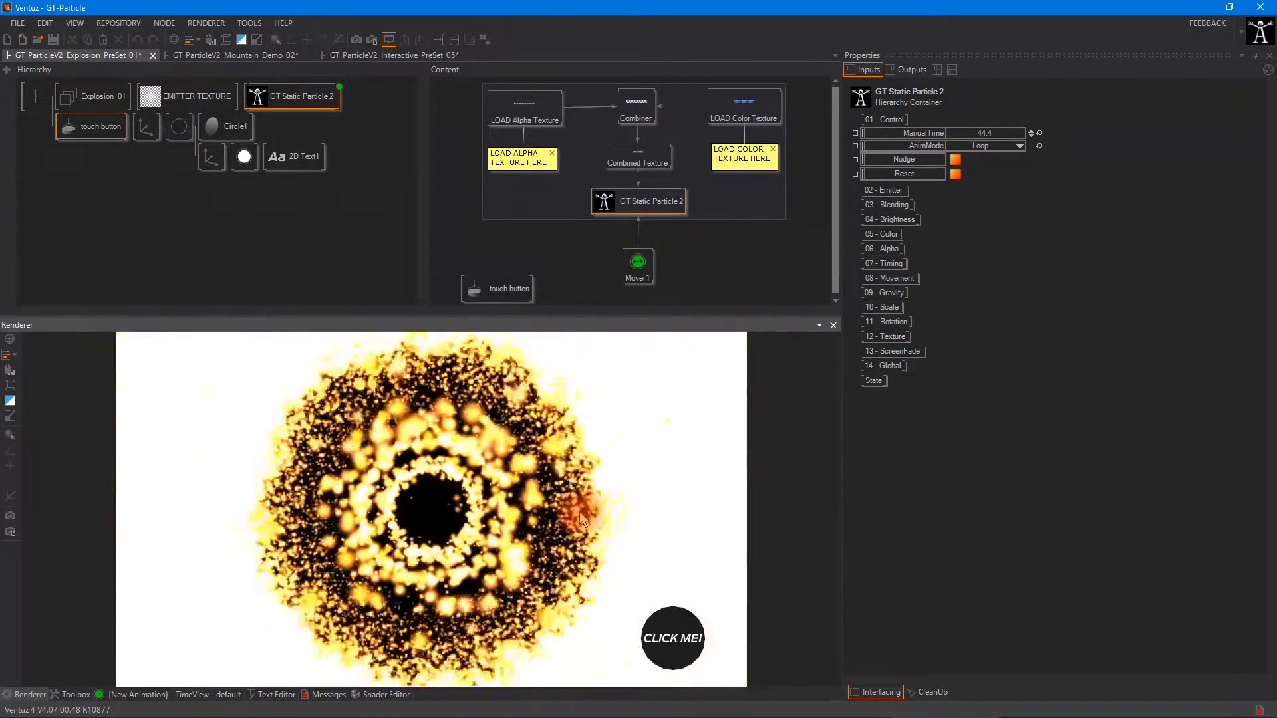
pyautogui.click(994, 146)
pyautogui.click(991, 158)
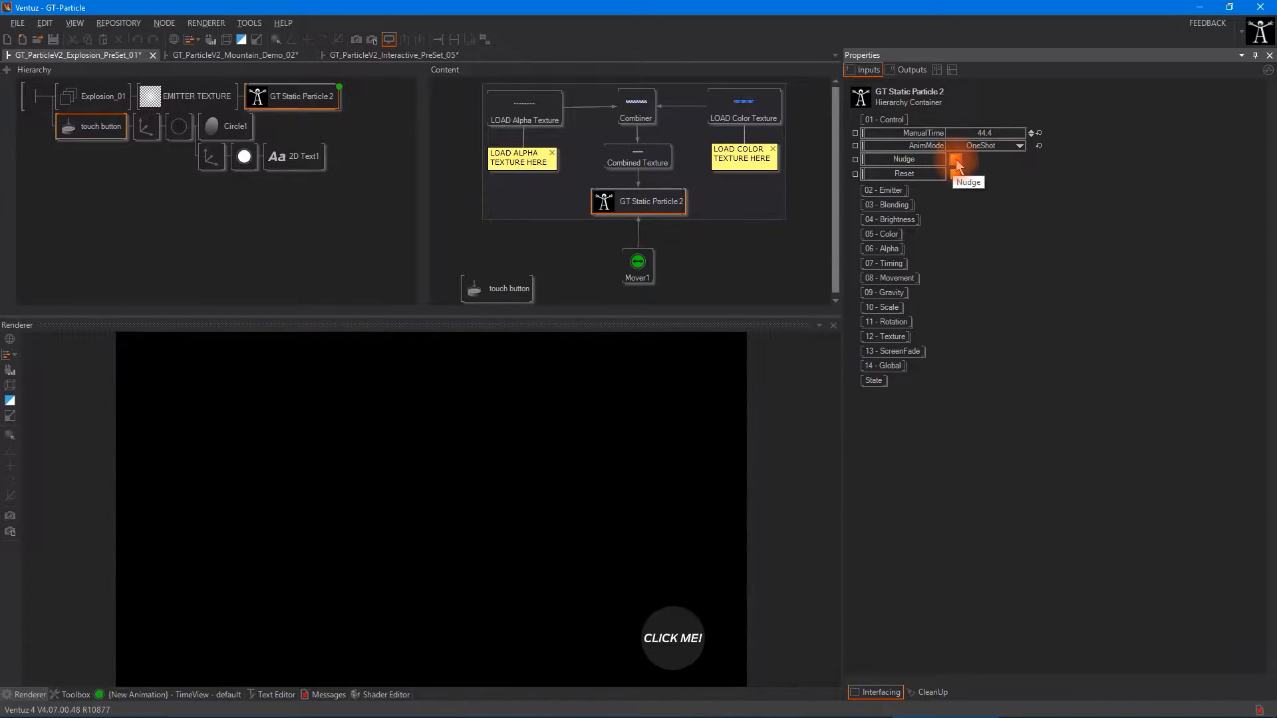
# Fire the Nudge and Reset events alternately to test starting and stopping the one-shot explosion.
pyautogui.click(956, 161)
pyautogui.click(956, 173)
pyautogui.click(955, 160)
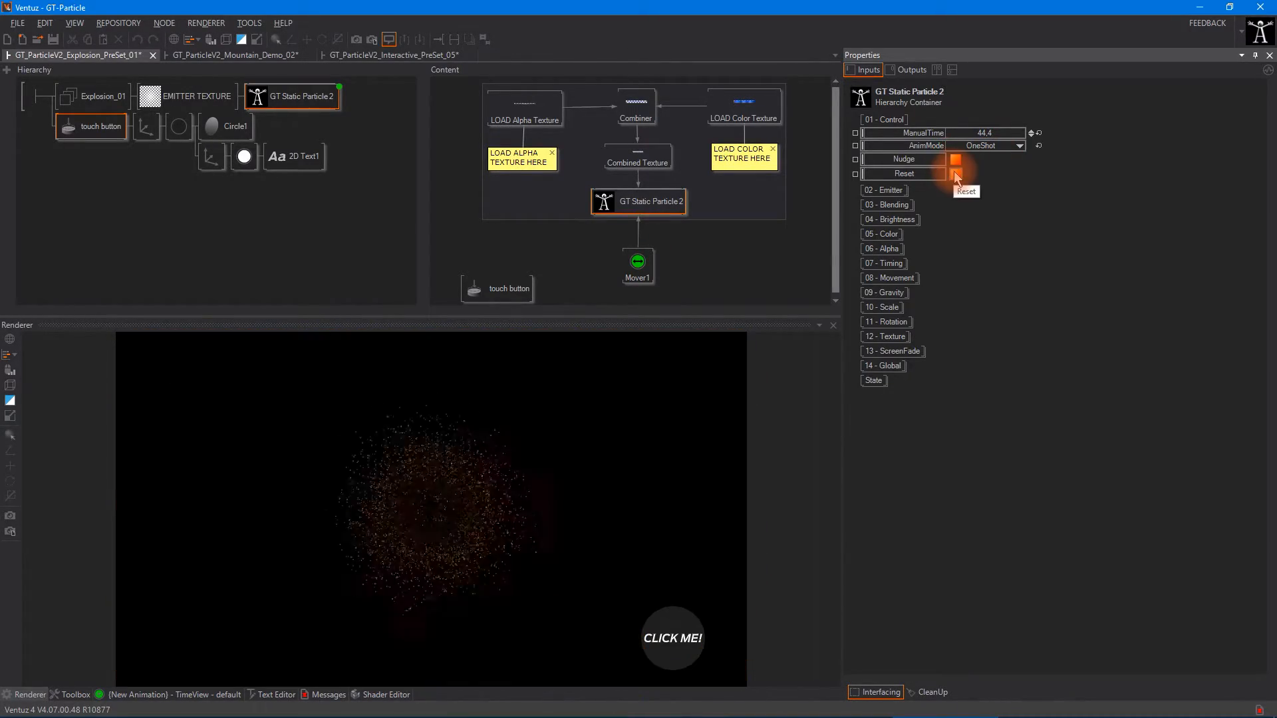
pyautogui.click(956, 173)
pyautogui.click(953, 161)
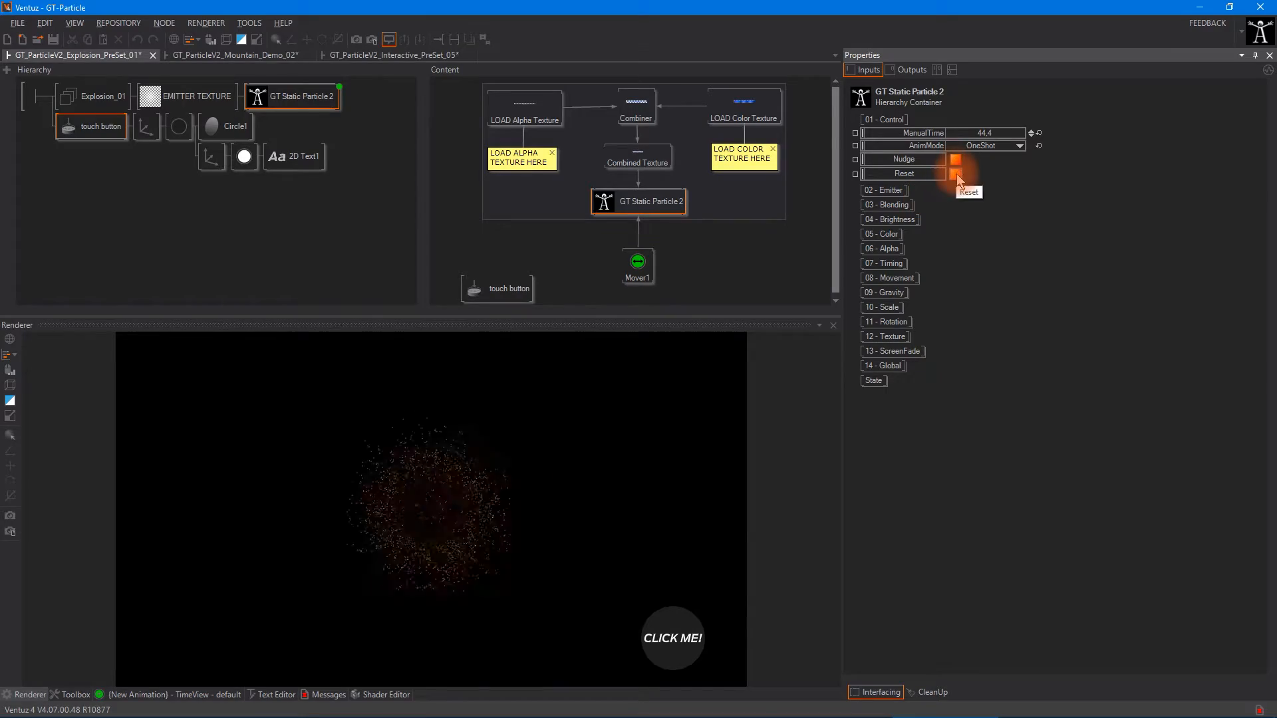
pyautogui.click(956, 174)
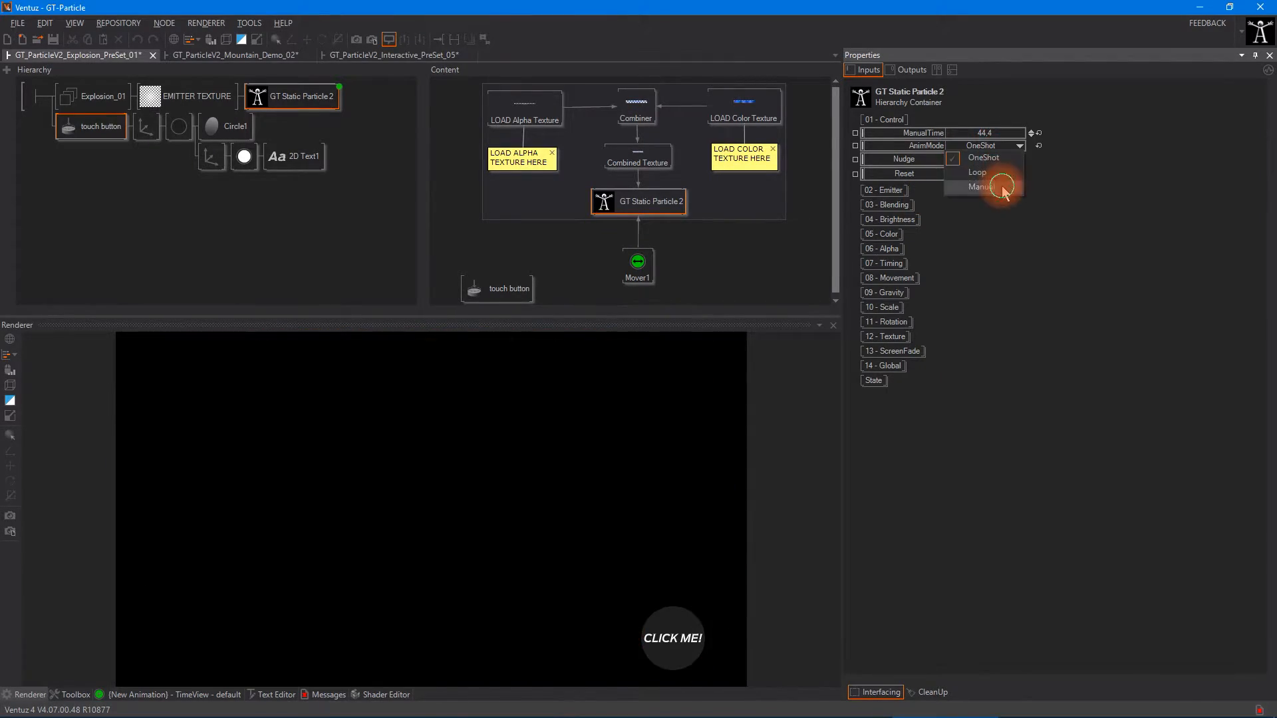
# Set the explosion's AnimMode to Manual and scrub ManualTime to a lower value.
pyautogui.click(981, 187)
pyautogui.moveTo(1017, 138); pyautogui.dragTo(807, 134)
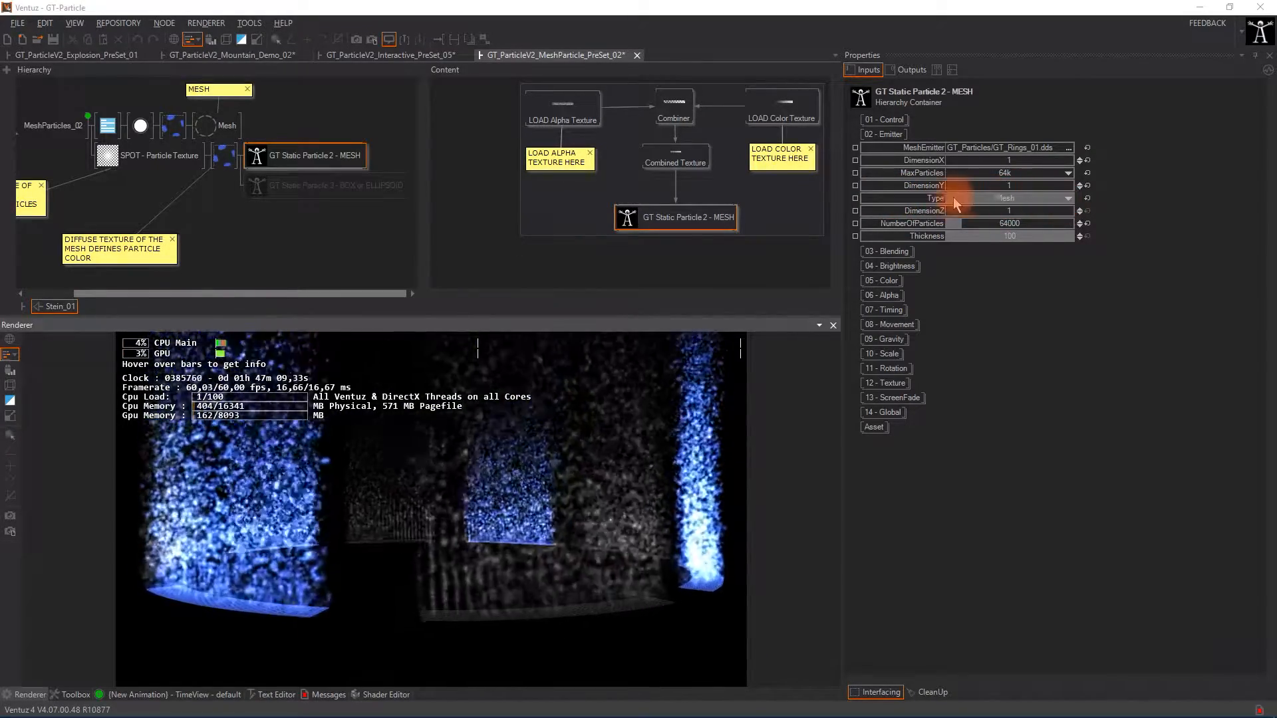
# Check the available emitter Type options of GT Static Particle 2 - MESH, keeping Mesh.
pyautogui.click(1063, 198)
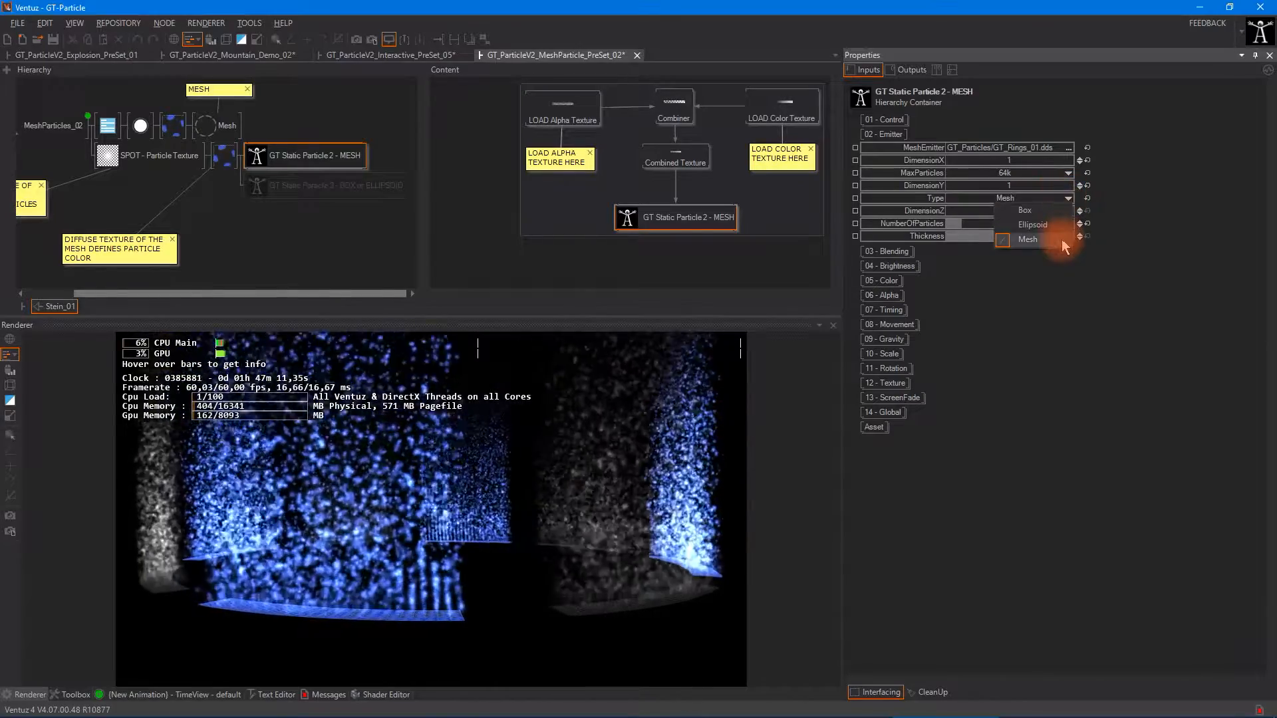
pyautogui.click(1192, 205)
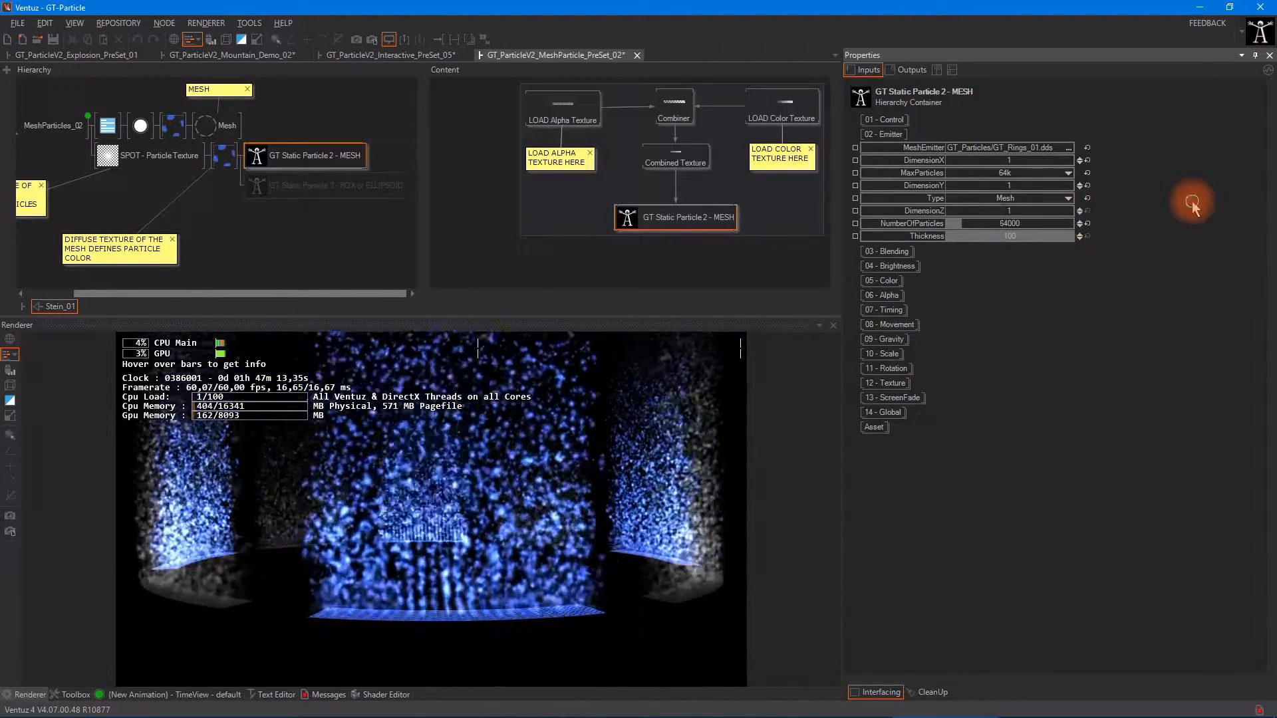
pyautogui.click(451, 370)
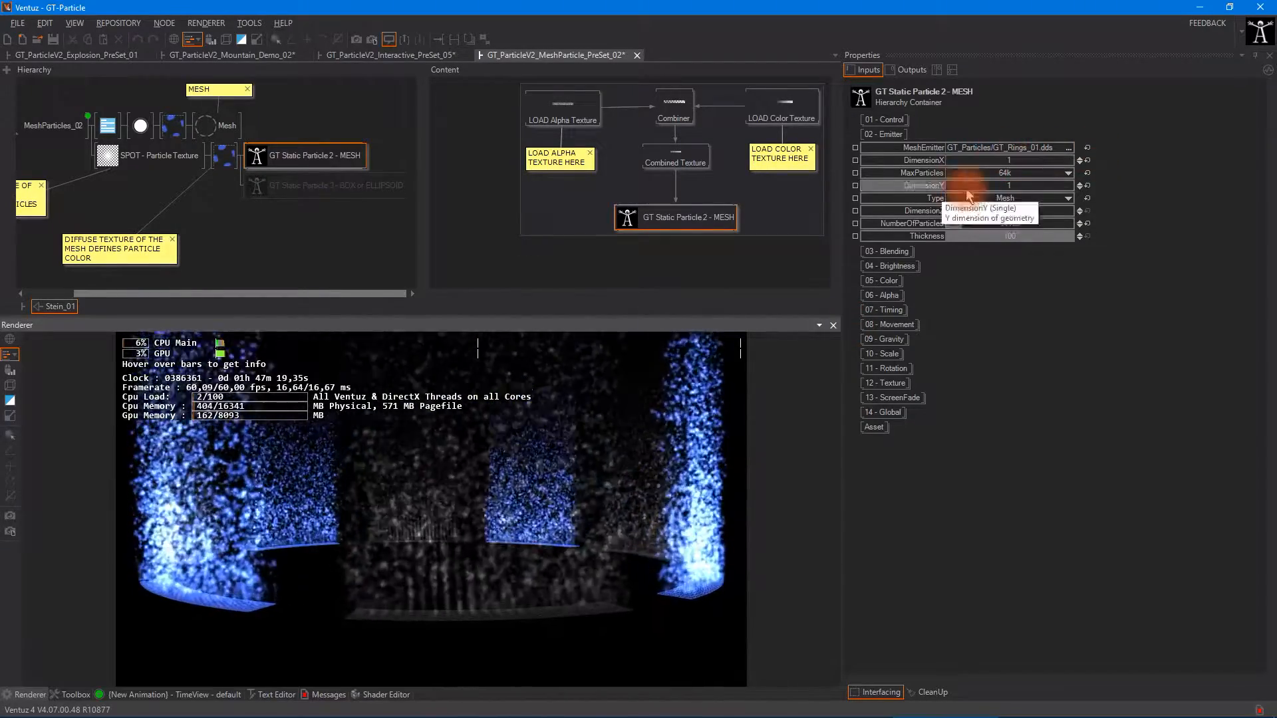
# Try a different DimensionY on the mesh emitter and set it back to 1.
pyautogui.moveTo(998, 188); pyautogui.dragTo(1110, 185)
pyautogui.write('1')
pyautogui.click(1062, 344)
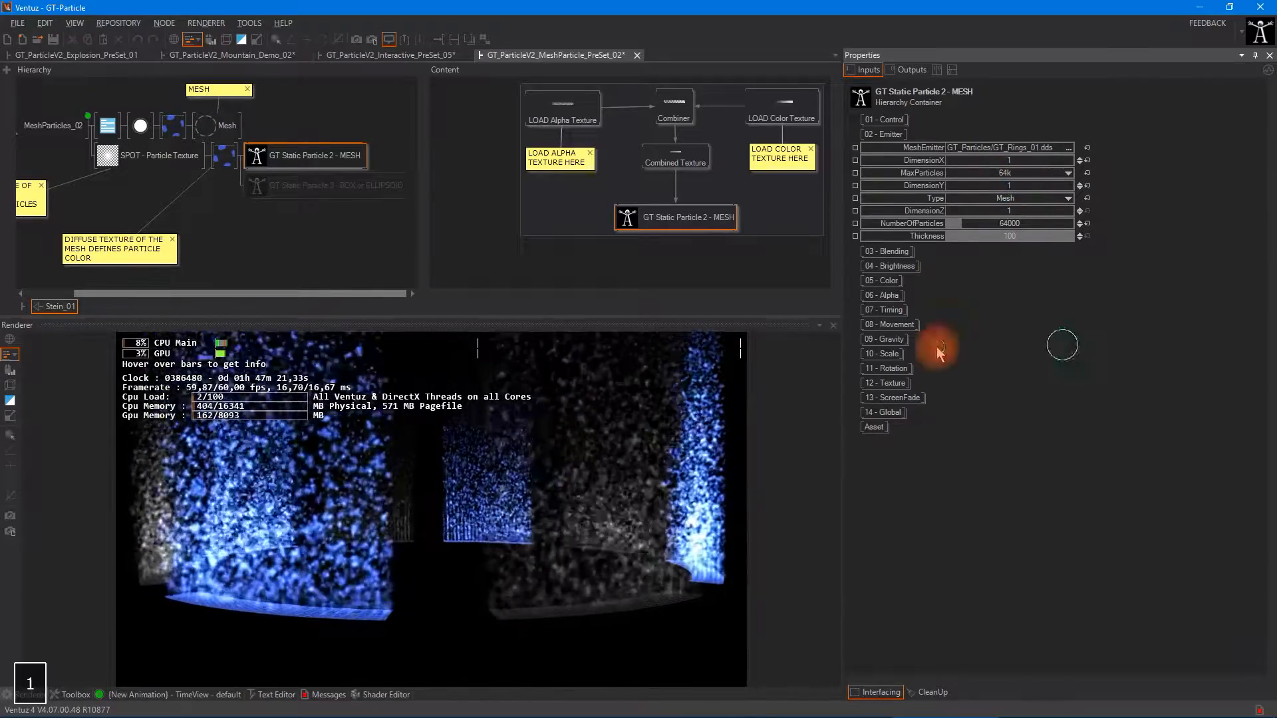
pyautogui.click(542, 599)
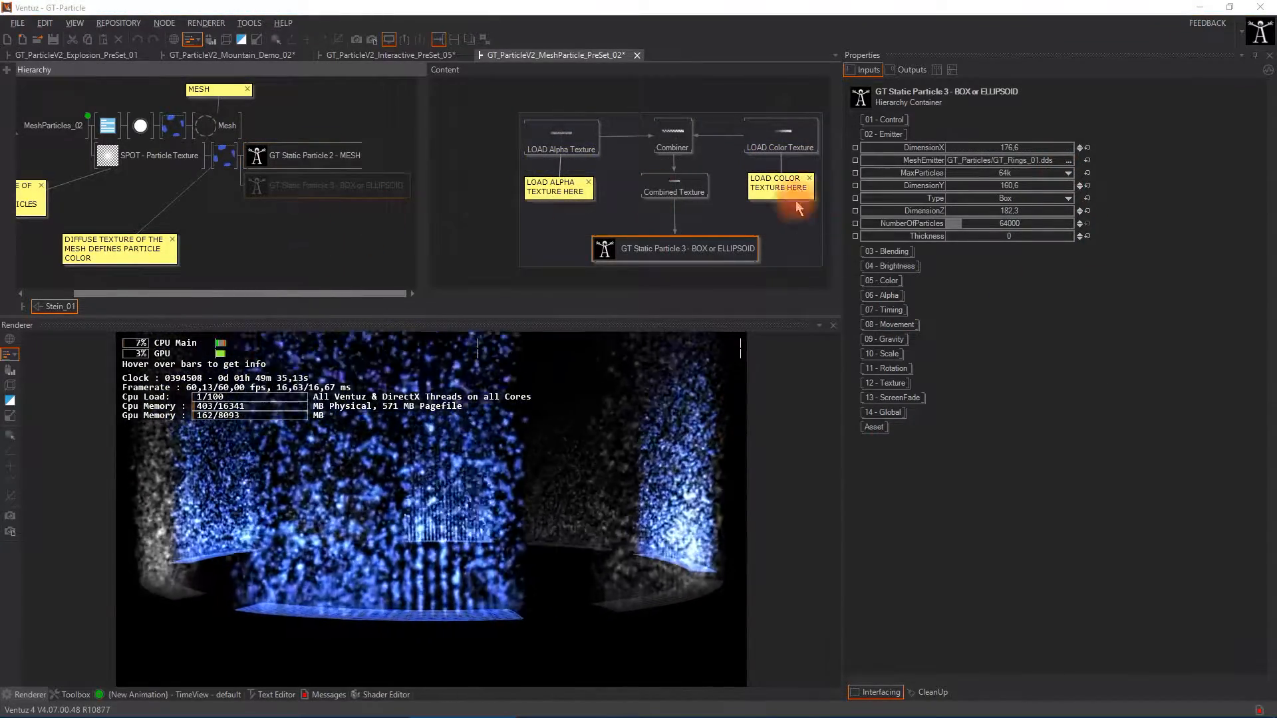
# Unblock GT Static Particle 3 - BOX or ELLIPSOID and block GT Static Particle 2 - MESH in the hierarchy.
pyautogui.click(286, 156)
pyautogui.click(435, 511)
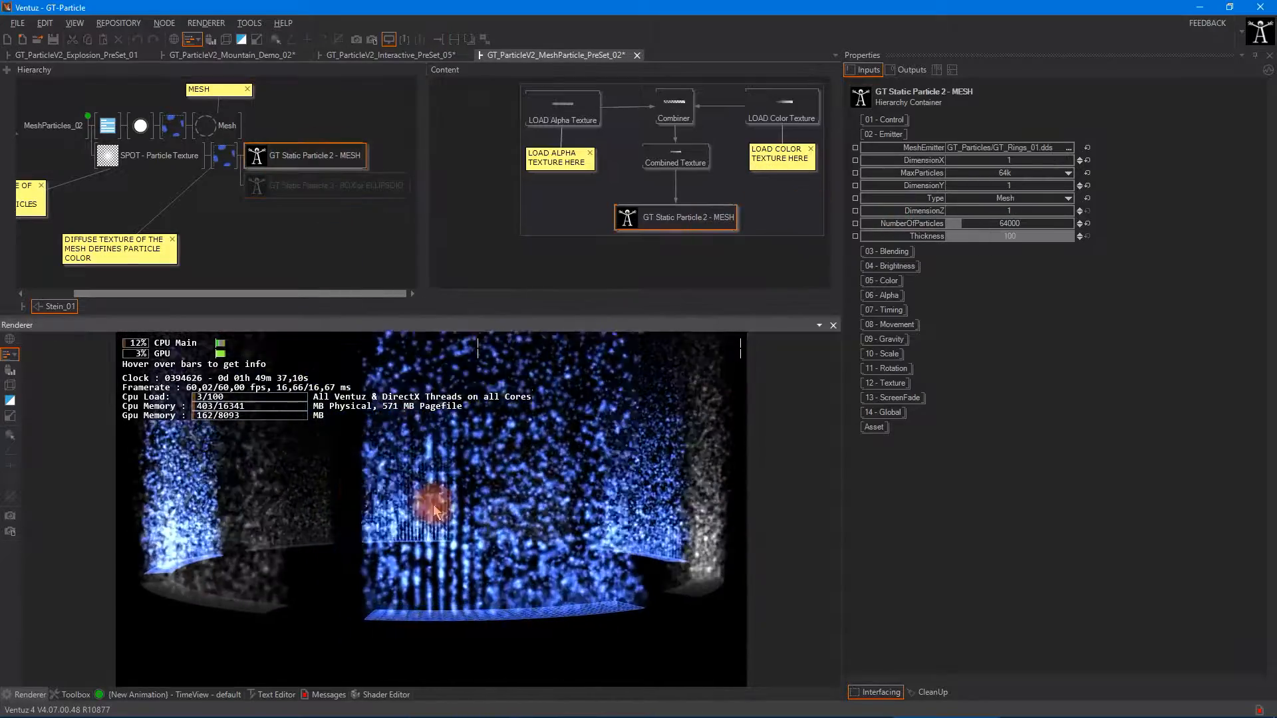
pyautogui.click(341, 183)
pyautogui.hotkey('ctrl', 'b')
pyautogui.click(332, 159)
pyautogui.hotkey('ctrl', 'b')
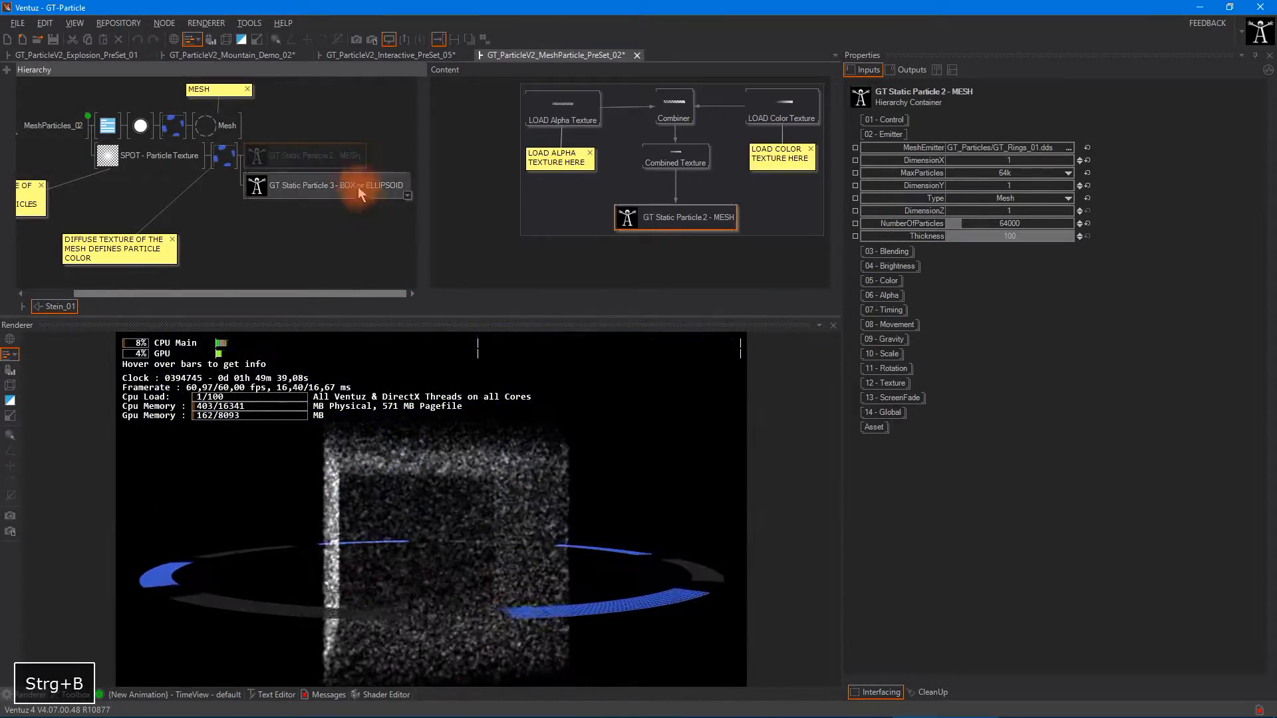
# Adjust the box emitter dimensions of GT Static Particle 3 - BOX or ELLIPSOID, with DimensionX about 199.6 and DimensionY about 171.4.
pyautogui.click(358, 190)
pyautogui.moveTo(1008, 150); pyautogui.dragTo(998, 191)
pyautogui.moveTo(1024, 212); pyautogui.dragTo(1072, 202)
# Try the Ellipsoid emitter Type with dimensions of about 203.9 × 184.7 × 190.4, and vary the Thickness up to 100.
pyautogui.click(1067, 198)
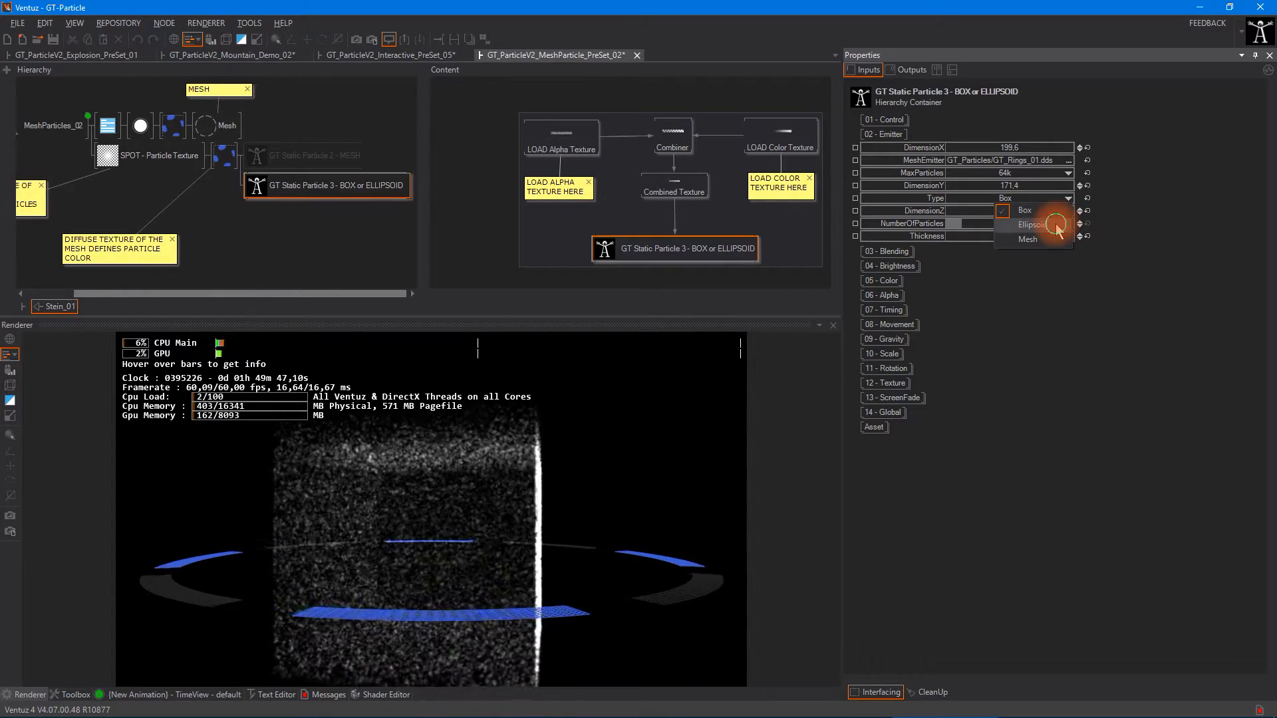
pyautogui.click(1056, 225)
pyautogui.moveTo(991, 152); pyautogui.dragTo(1060, 180)
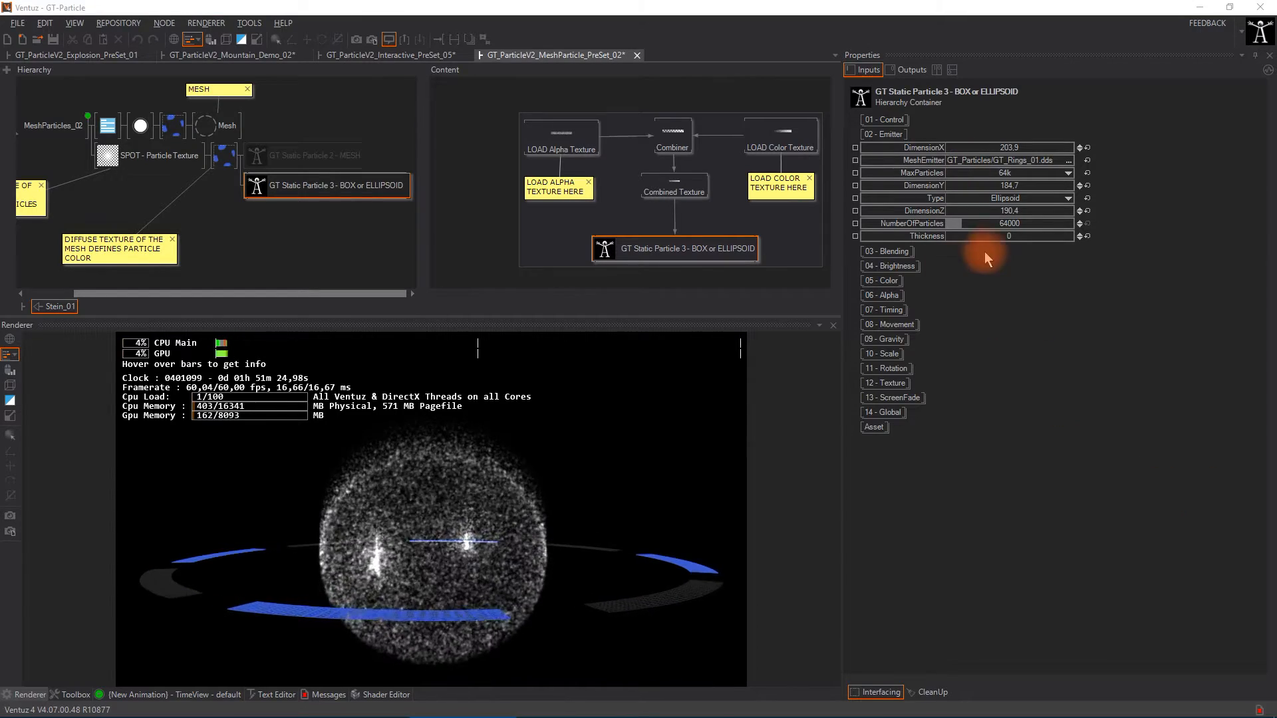
pyautogui.moveTo(984, 238); pyautogui.dragTo(1272, 236)
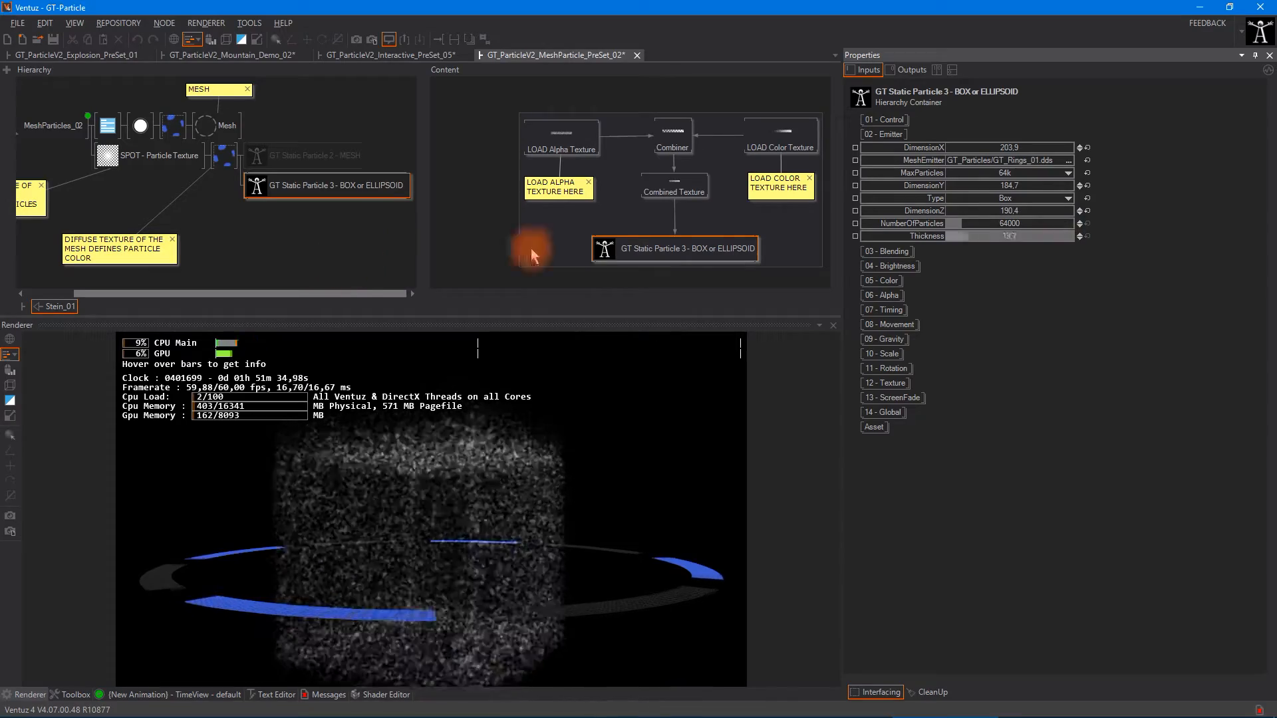
# Unblock GT Static Particle 2 - MESH, block GT Static Particle 3 - BOX or ELLIPSOID, and keep the mesh emitter's Type at Mesh.
pyautogui.click(288, 162)
pyautogui.hotkey('ctrl', 'b')
pyautogui.click(308, 188)
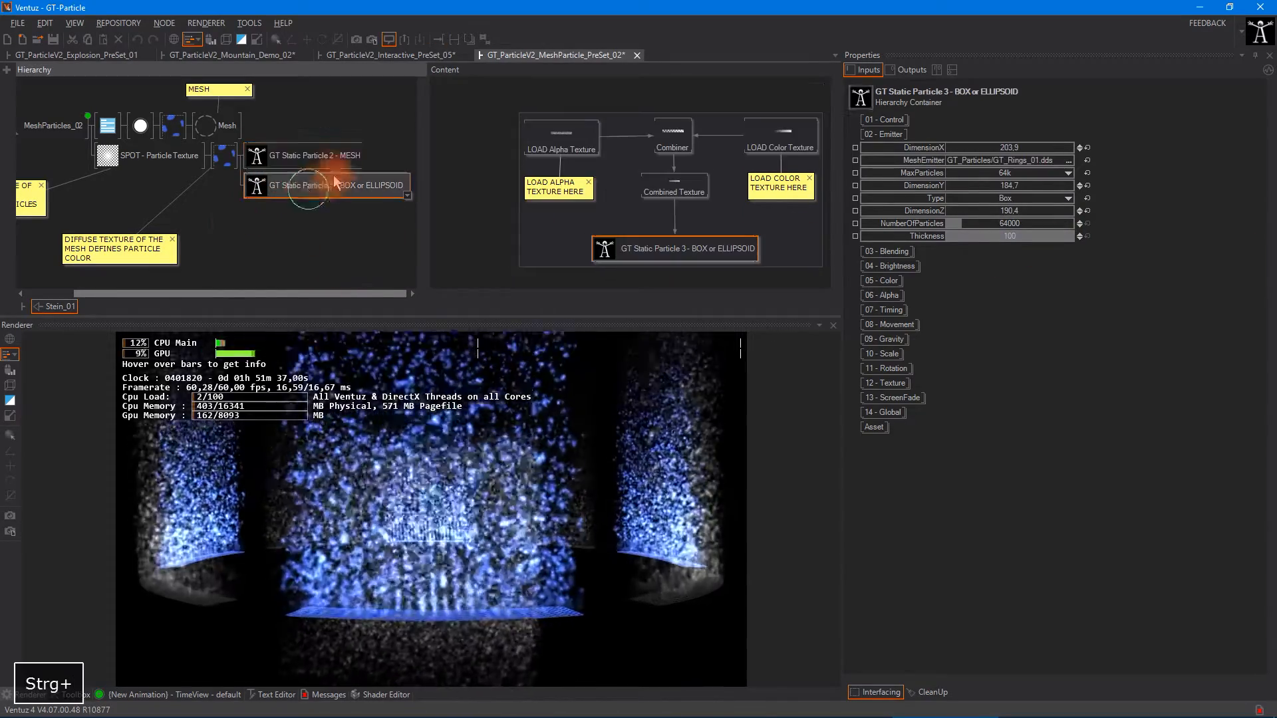
pyautogui.hotkey('ctrl', 'b')
pyautogui.click(329, 159)
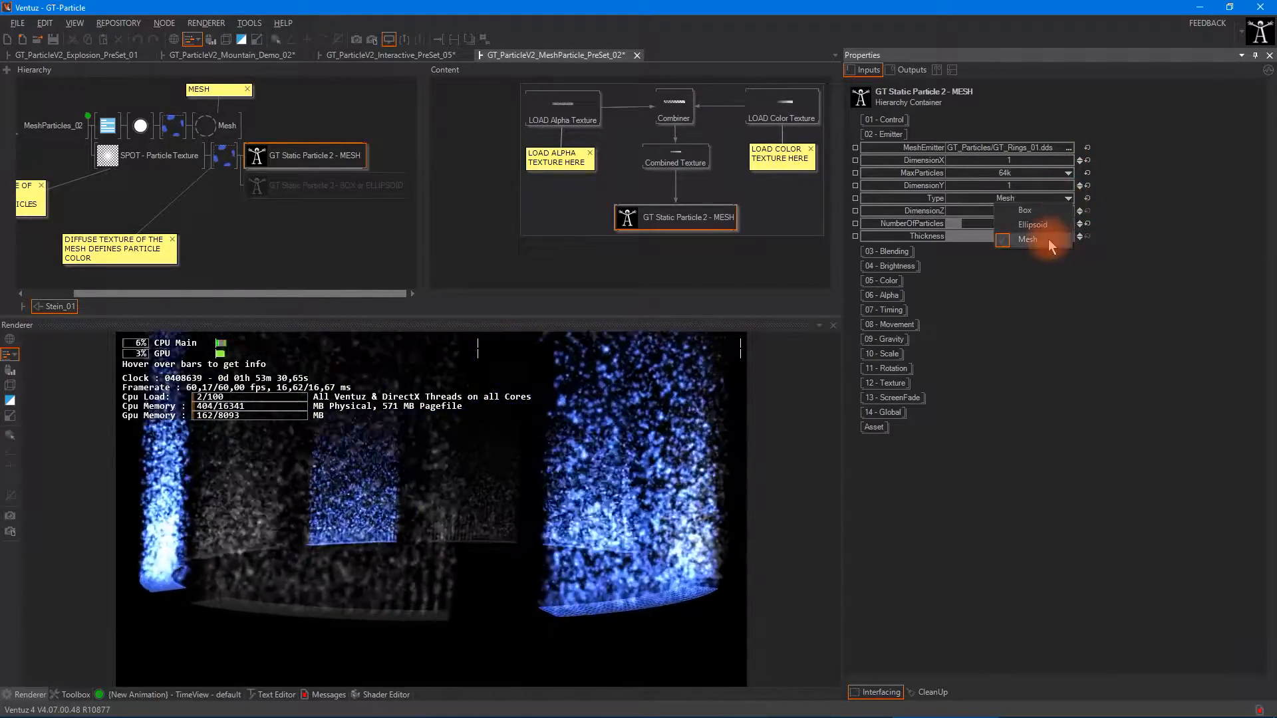
pyautogui.click(1054, 239)
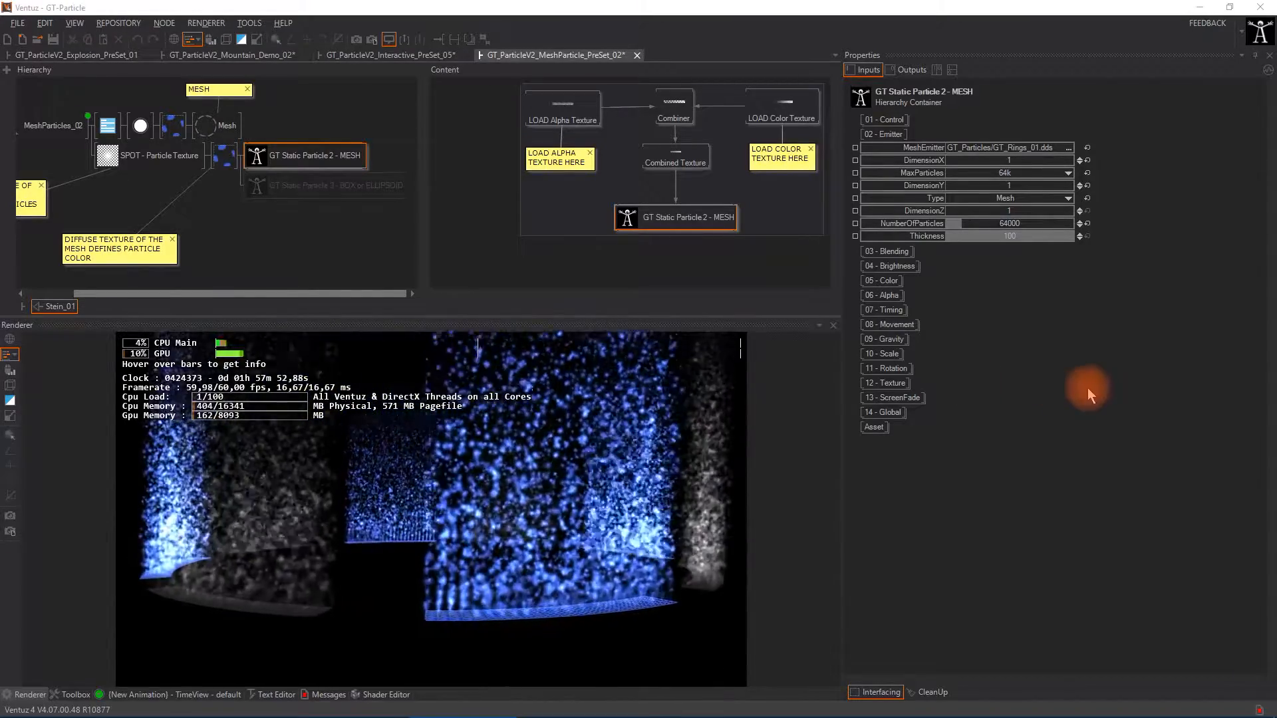
# Set the mesh emitter's MaxParticles to 10k and its NumberOfParticles to 10000.
pyautogui.click(1068, 174)
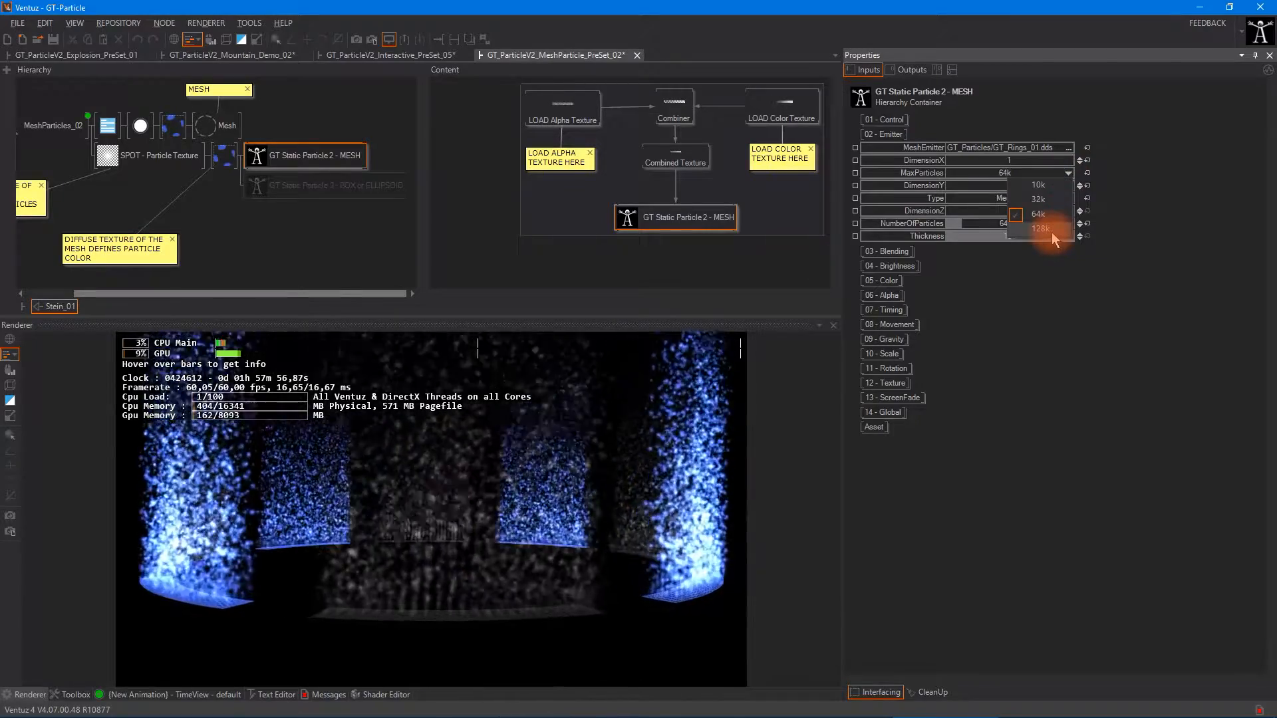
pyautogui.click(1056, 189)
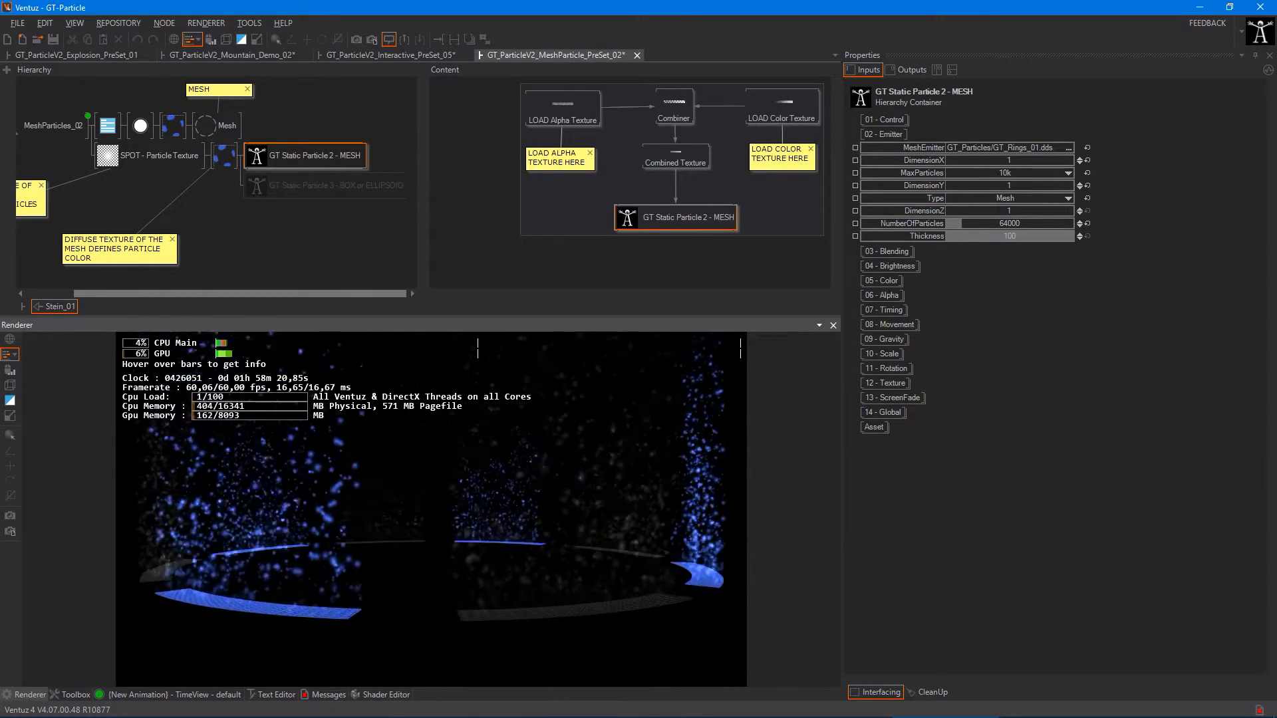
pyautogui.click(1016, 223)
pyautogui.write('10000')
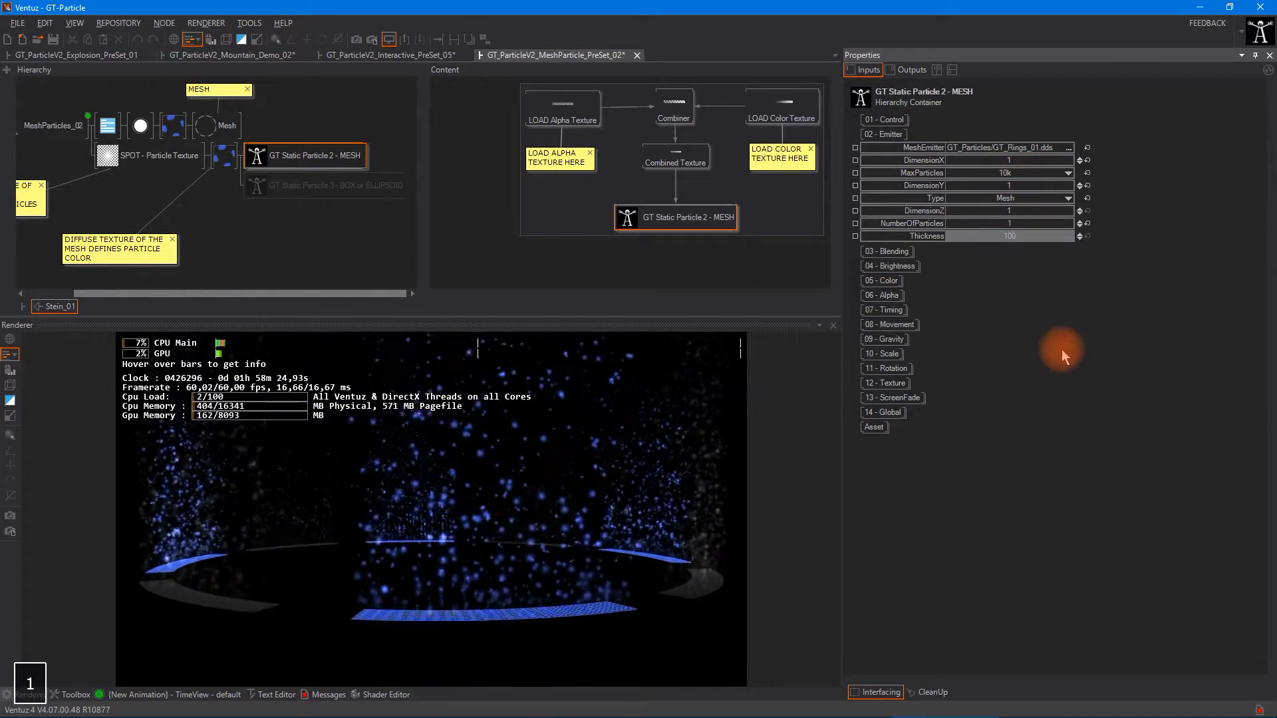
pyautogui.click(1048, 378)
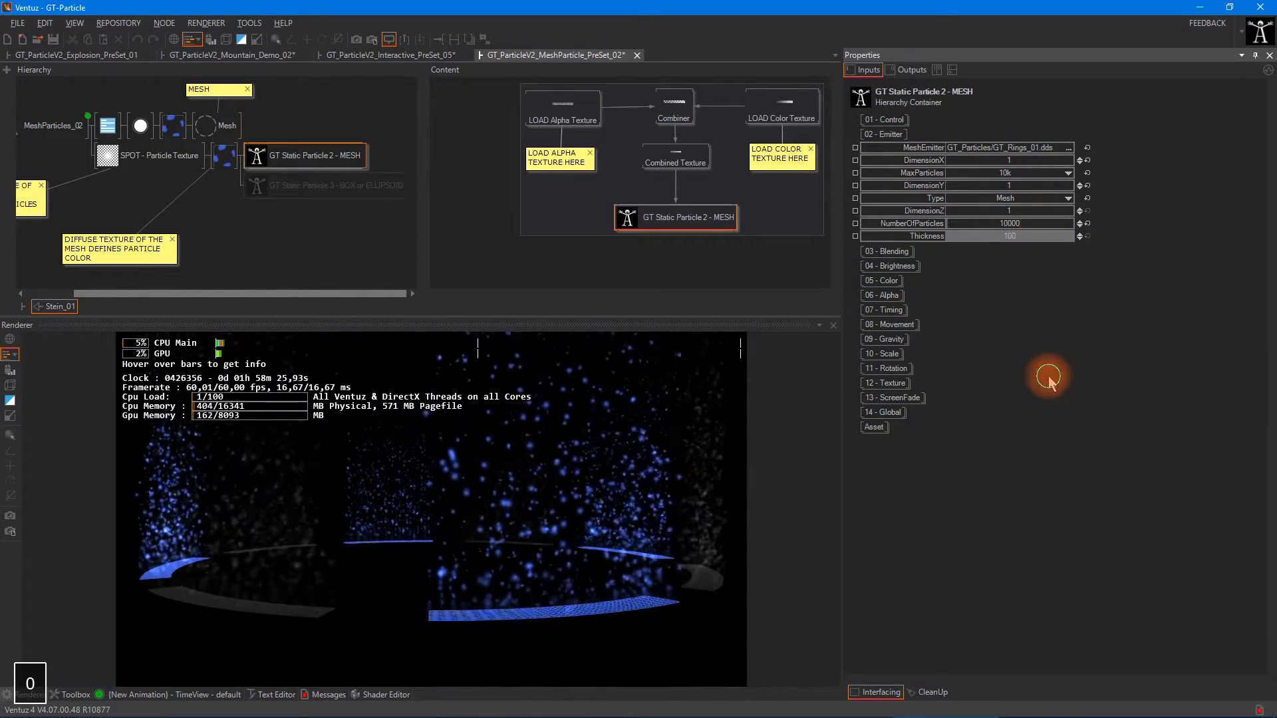
# Compare the GPU load with MaxParticles at 64k and 128k, and set MaxParticles back to 10k.
pyautogui.click(1068, 173)
pyautogui.click(1056, 218)
pyautogui.click(196, 370)
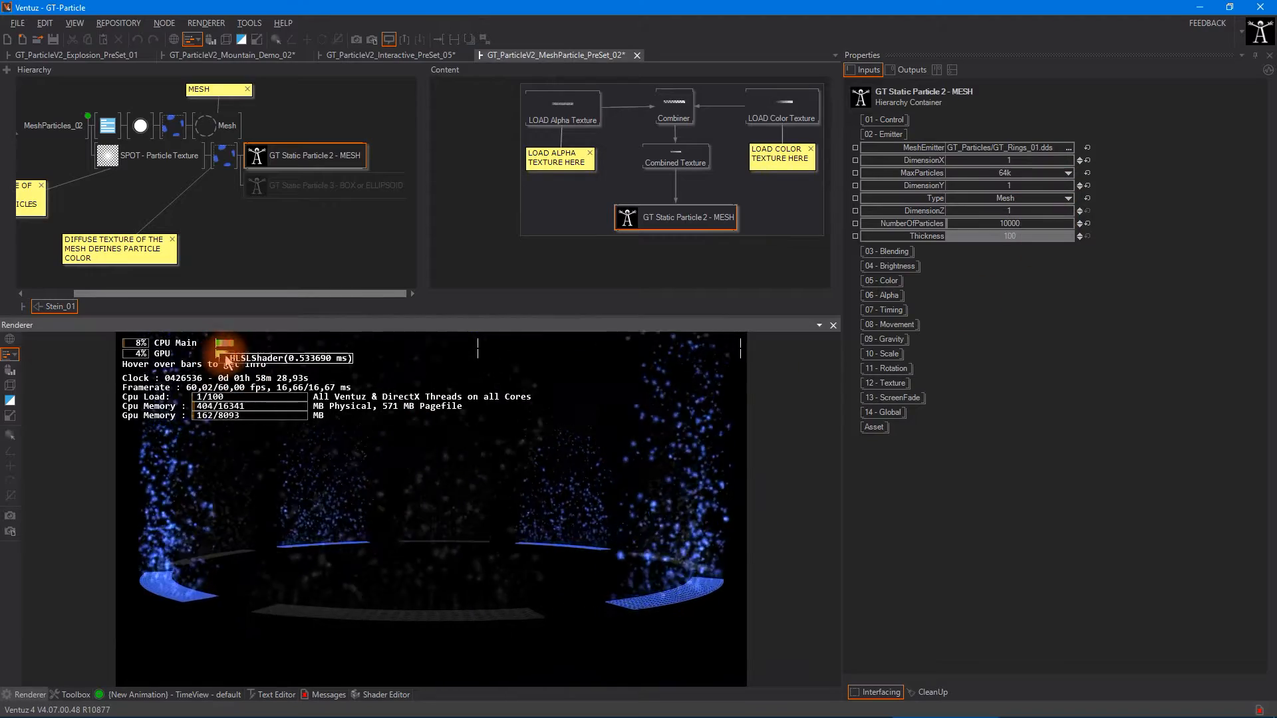
pyautogui.click(1068, 173)
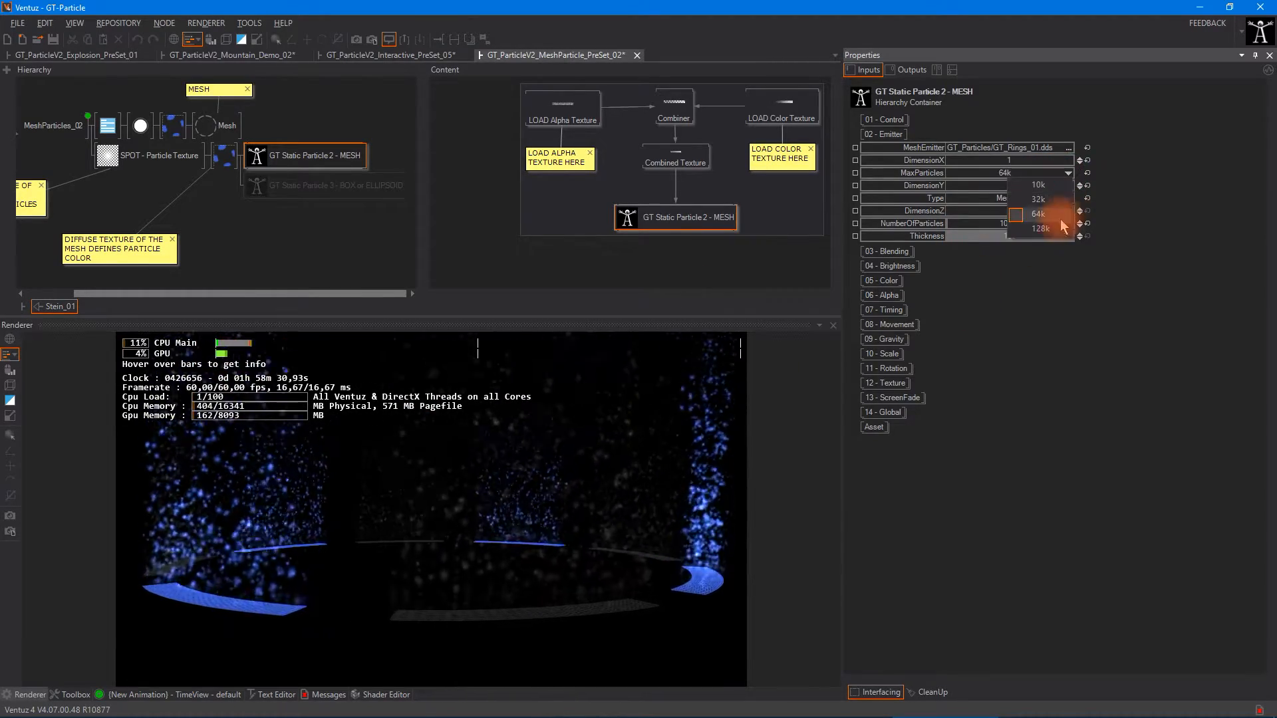
pyautogui.click(1057, 230)
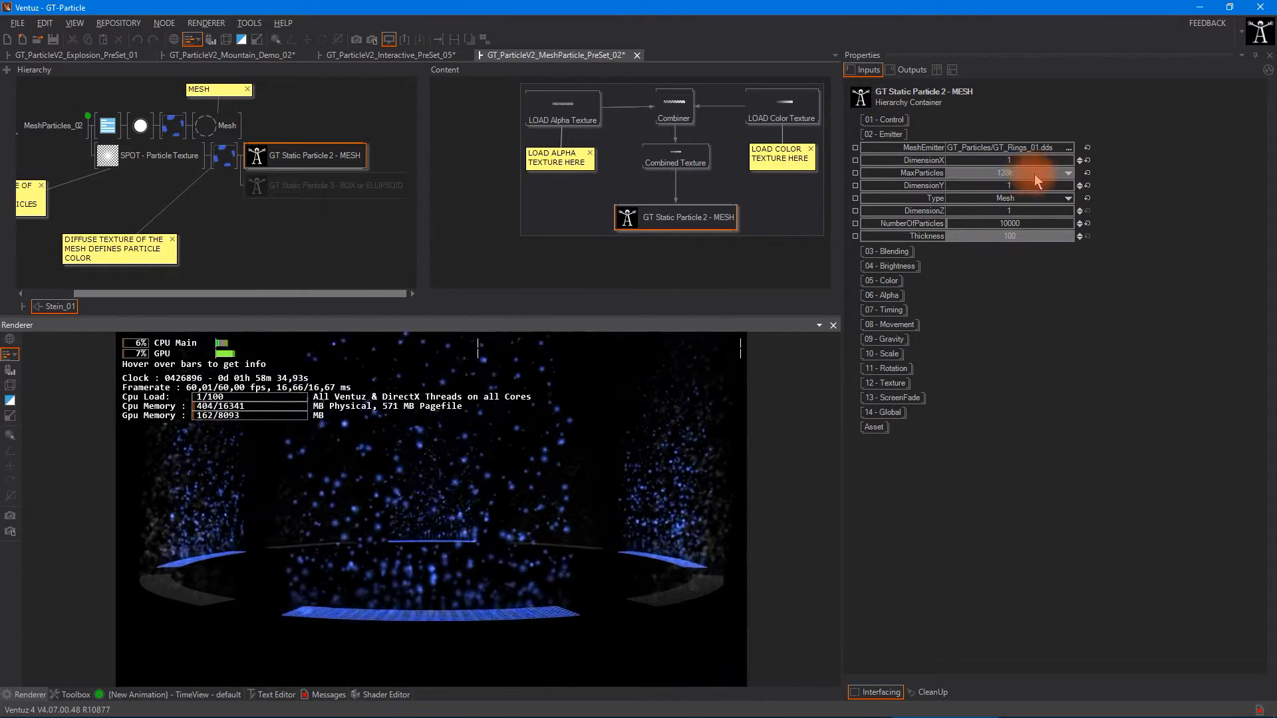
pyautogui.click(1054, 173)
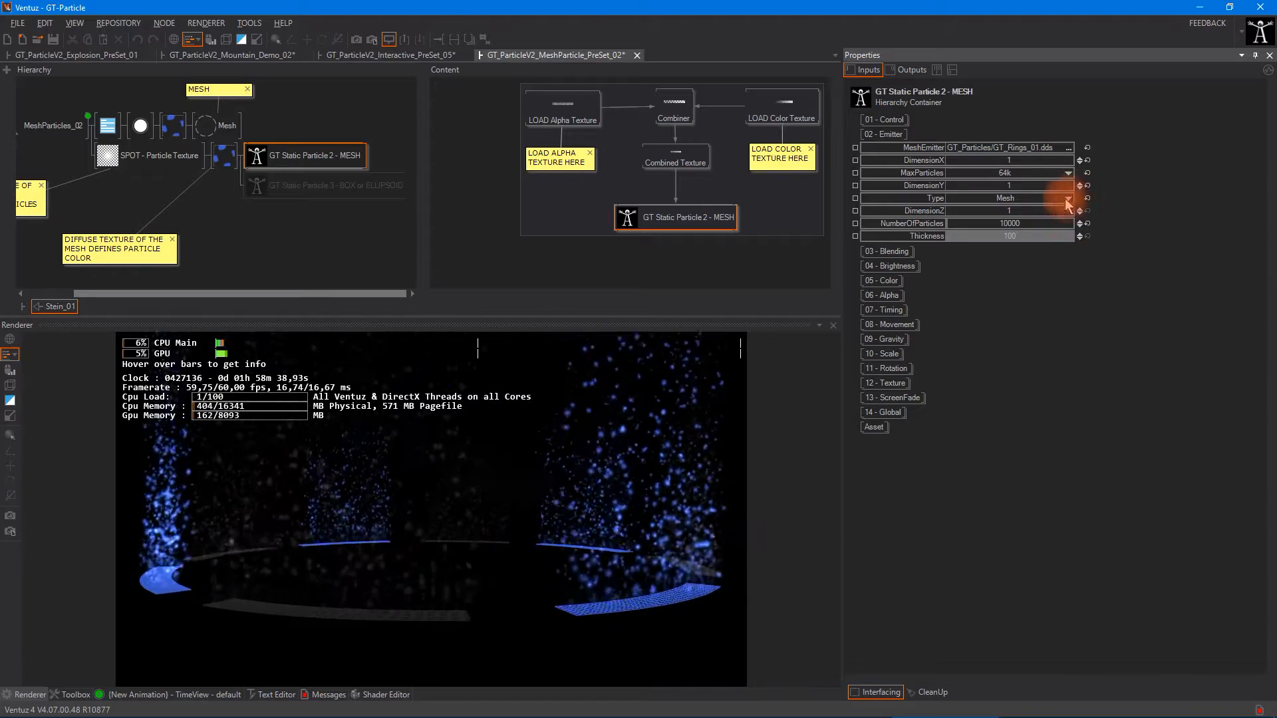
pyautogui.click(1063, 214)
pyautogui.click(1057, 185)
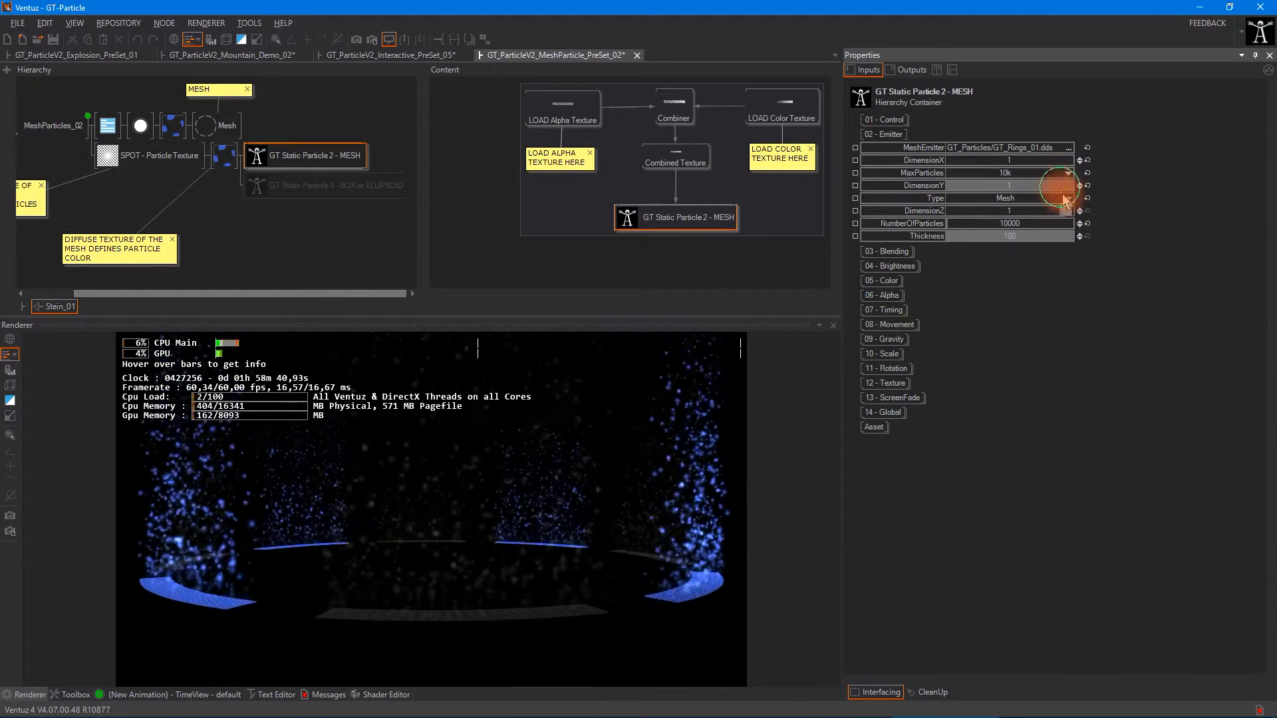
# Set the mesh emitter's NumberOfParticles to 64000 and raise MaxParticles to 64k.
pyautogui.doubleClick(1059, 223)
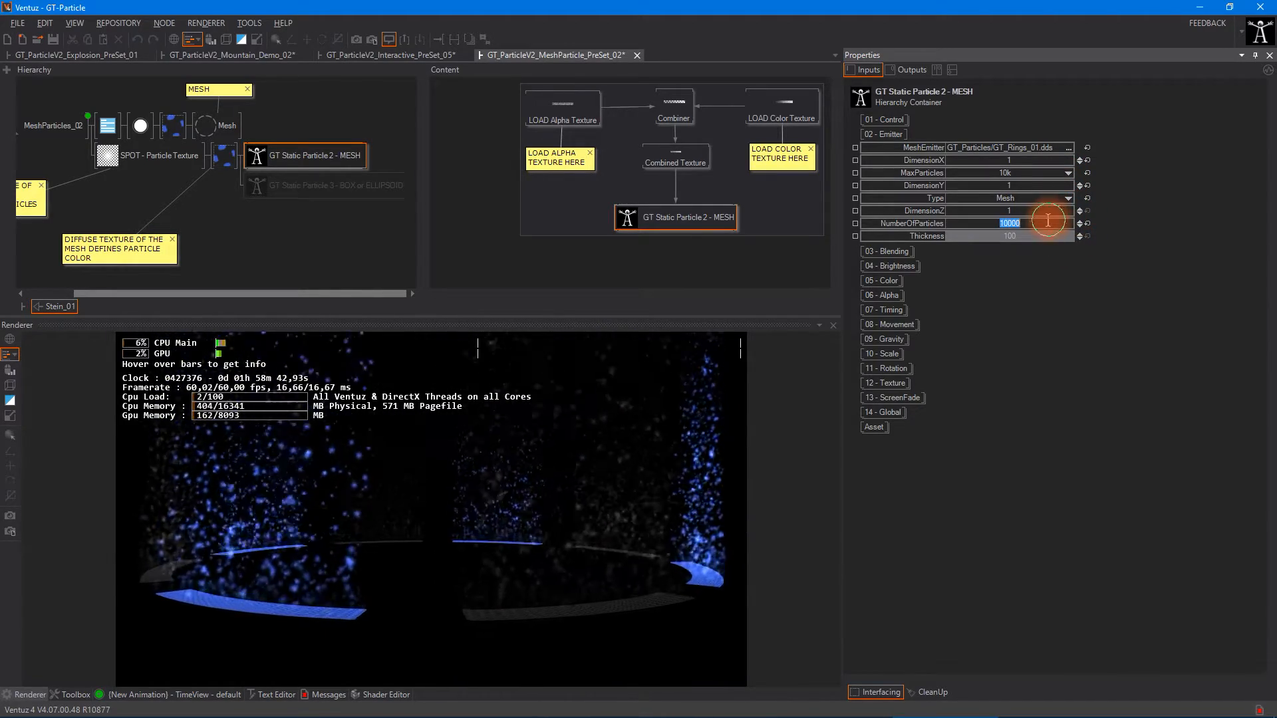
pyautogui.write('4000')
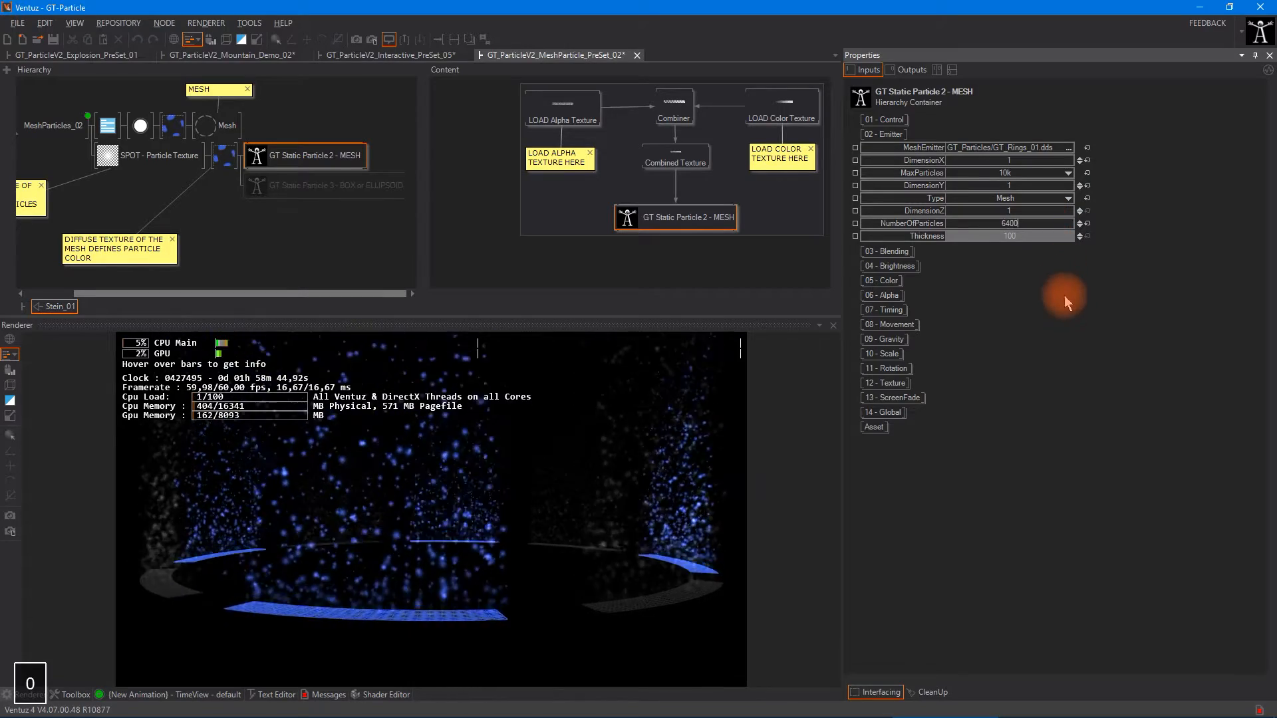
pyautogui.click(1011, 224)
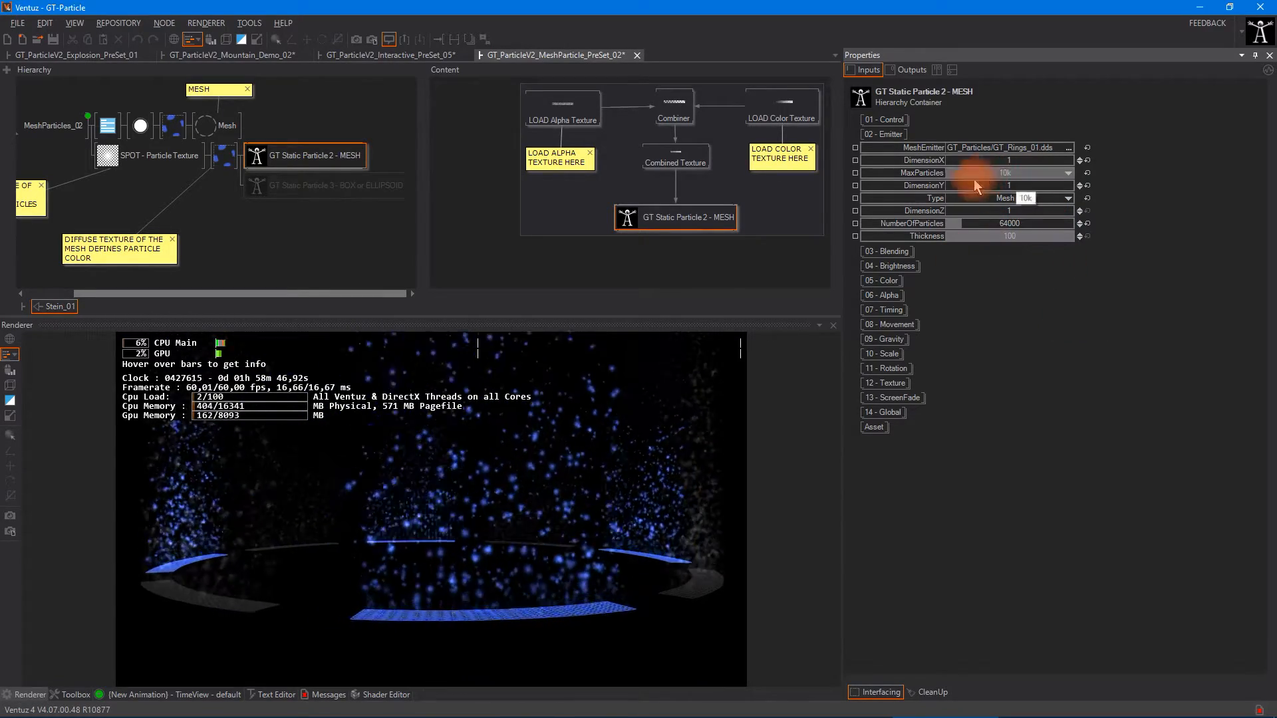
pyautogui.click(521, 504)
pyautogui.click(1068, 173)
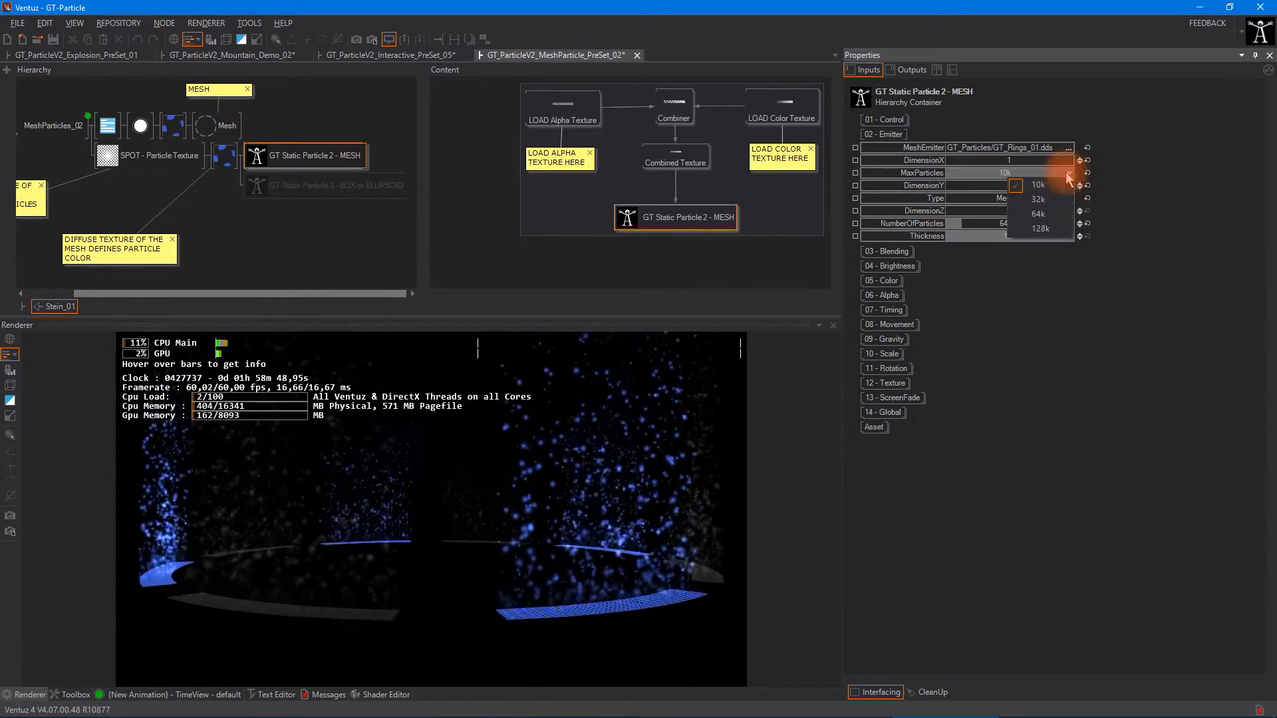
pyautogui.click(1053, 218)
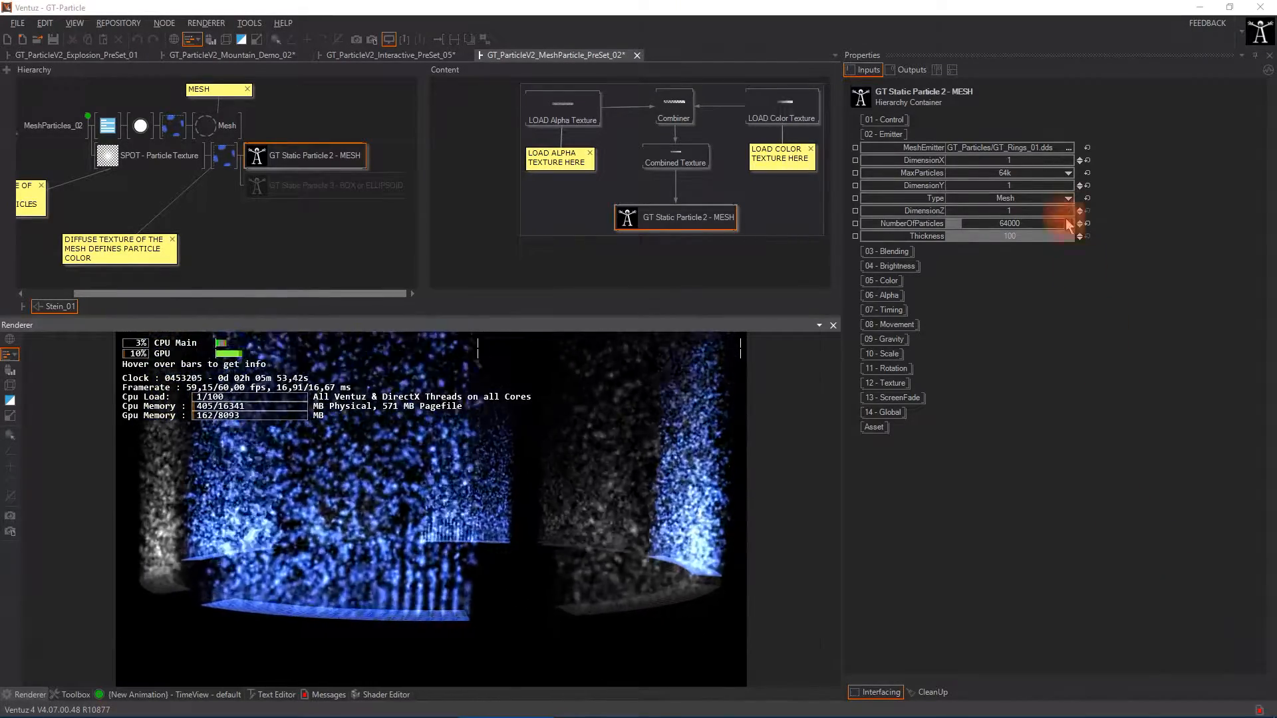
# Set the mesh emitter's MaxParticles to 128k and its NumberOfParticles to 128000.
pyautogui.moveTo(1024, 225); pyautogui.dragTo(1020, 225)
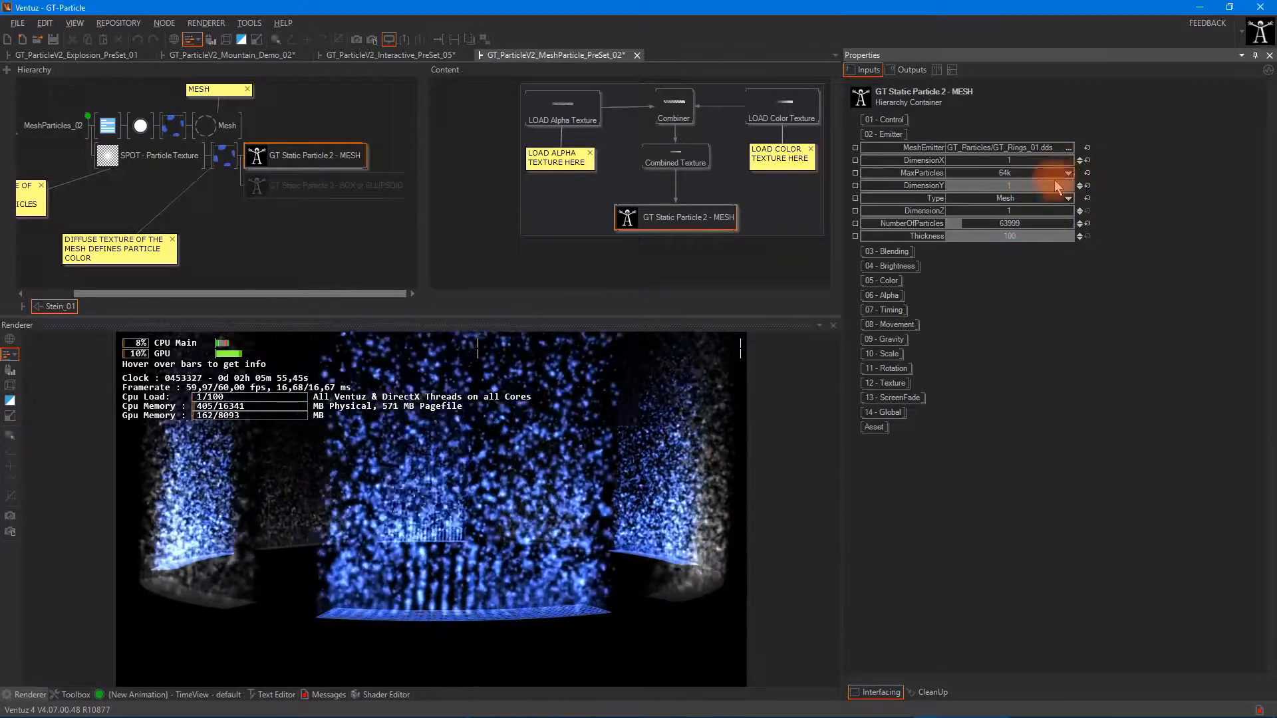
pyautogui.click(1069, 174)
pyautogui.click(1041, 228)
pyautogui.doubleClick(1036, 225)
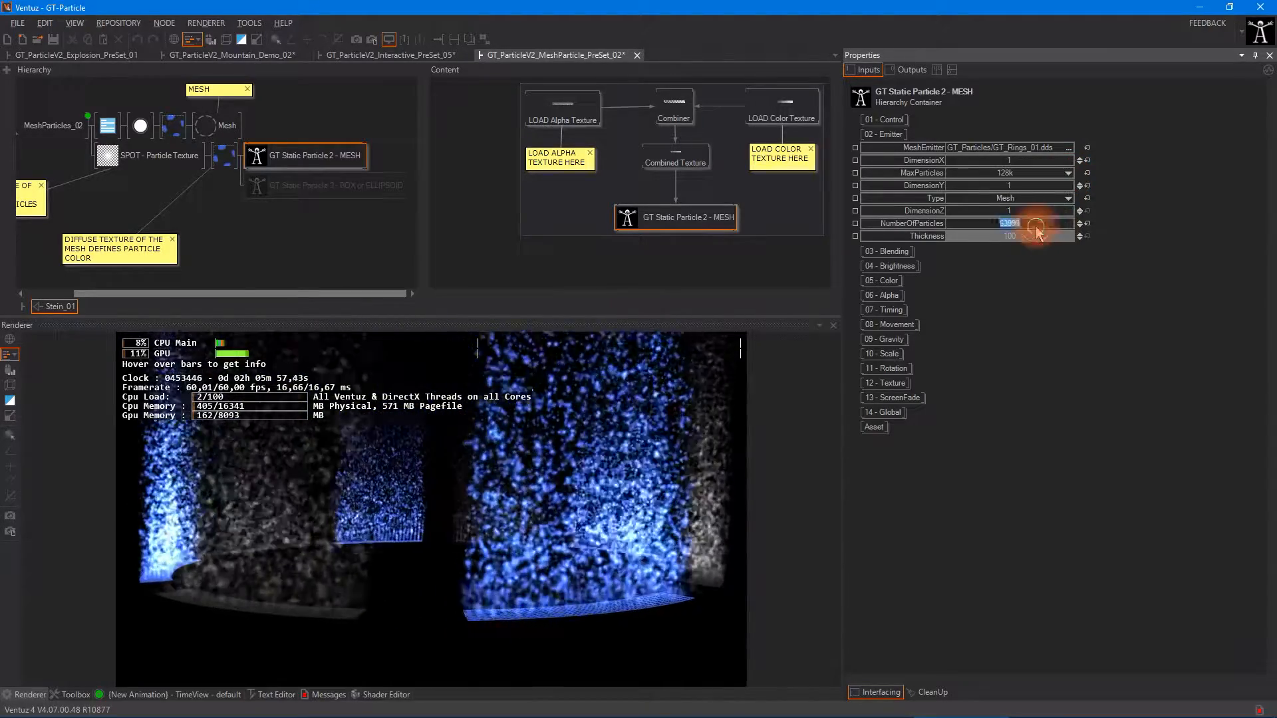
pyautogui.write('128000')
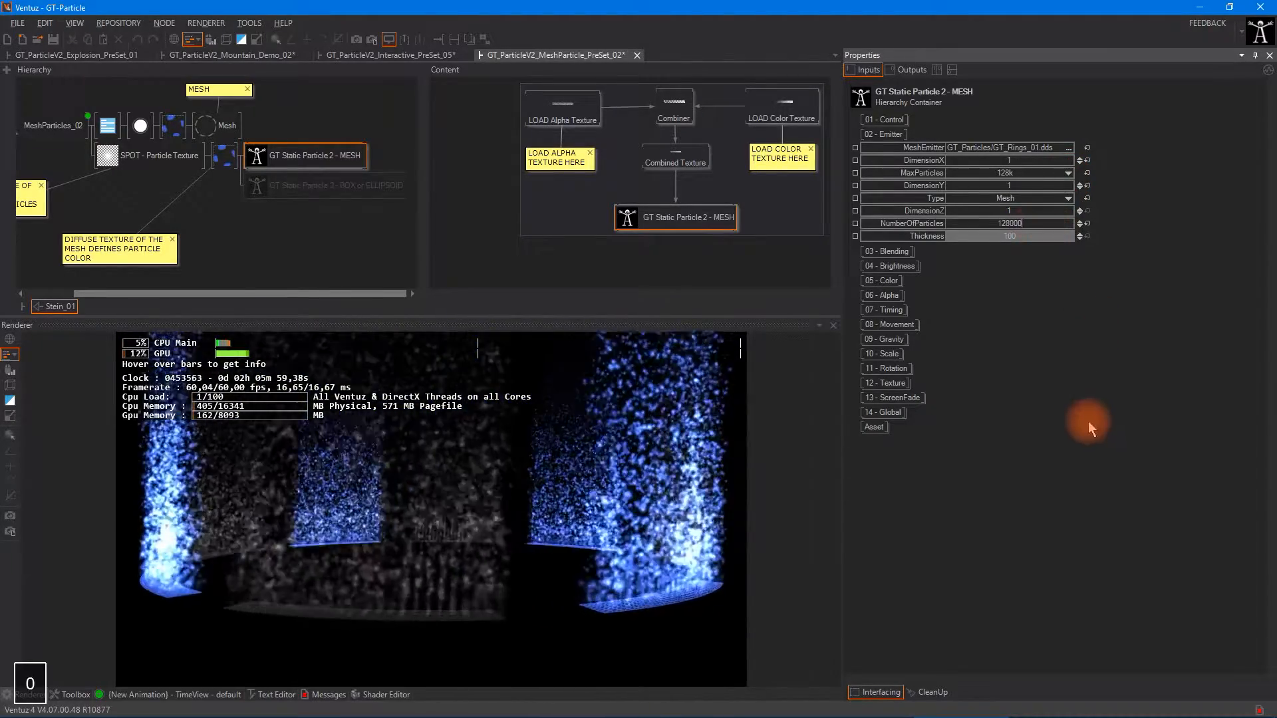
pyautogui.click(1088, 422)
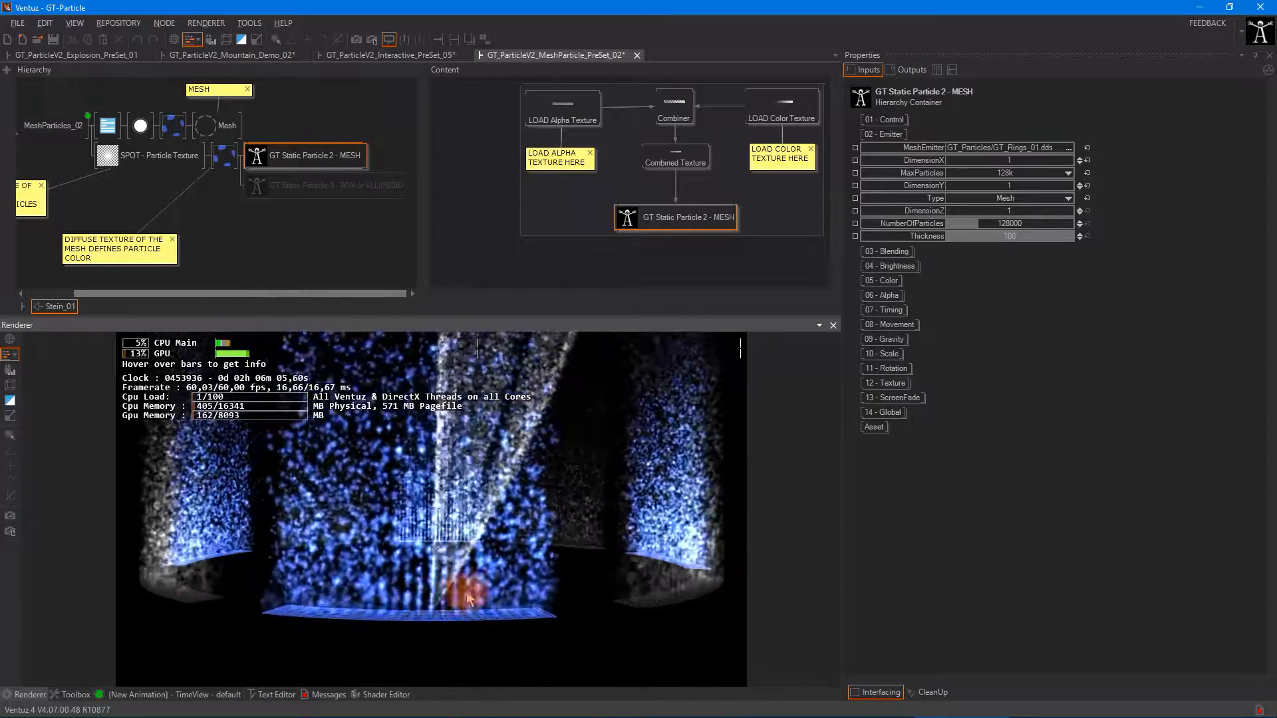
# Reduce the mesh emitter's NumberOfParticles to 64000 and its MaxParticles to 64k.
pyautogui.click(1037, 224)
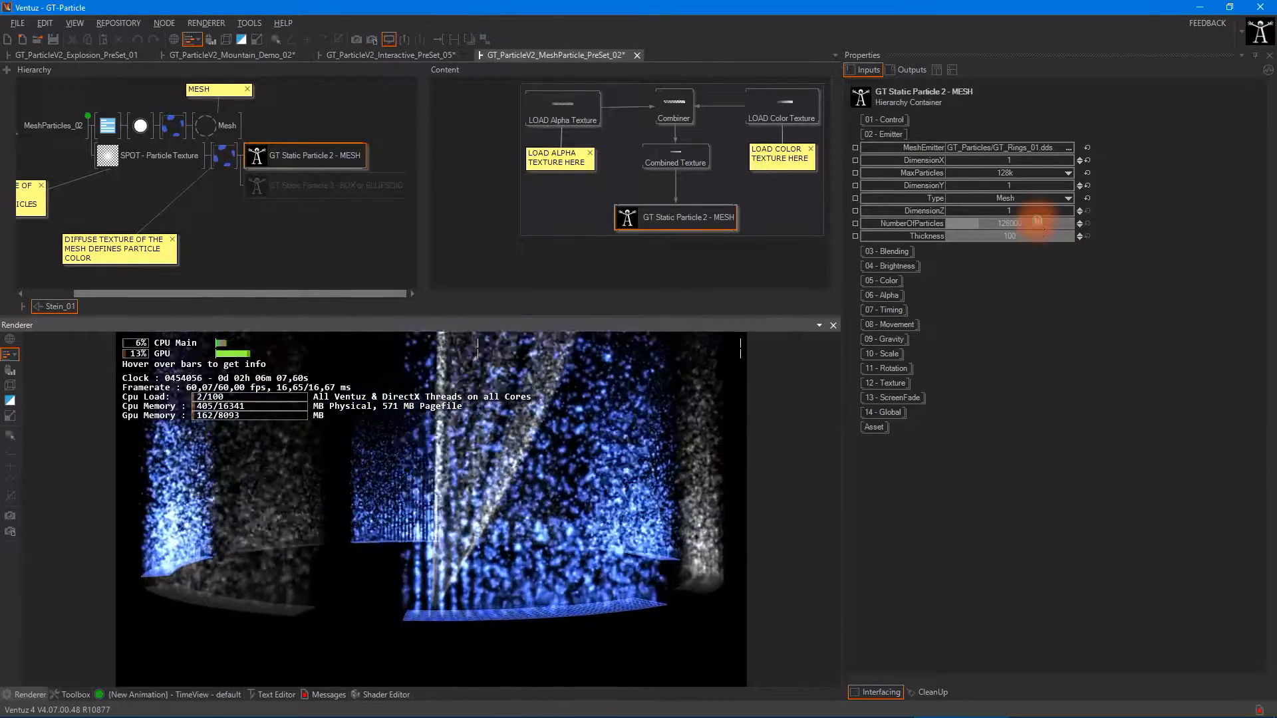
pyautogui.write('64000')
pyautogui.press('Return')
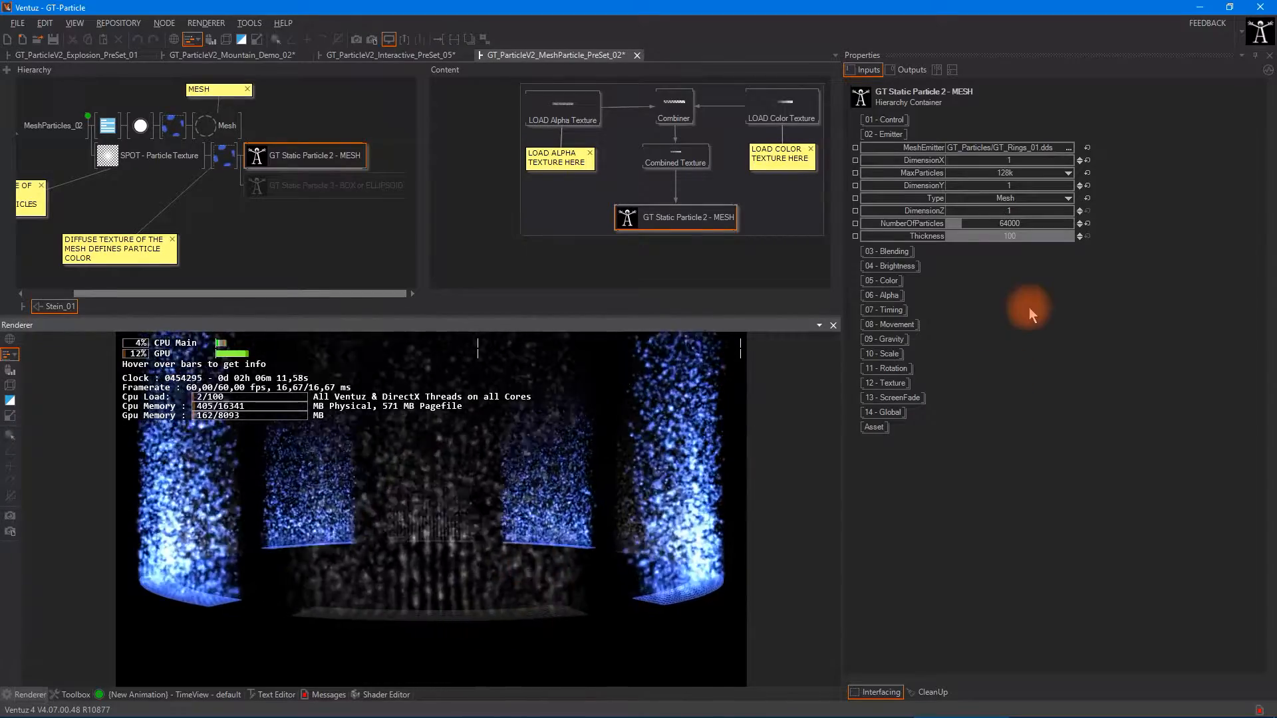
pyautogui.click(1068, 176)
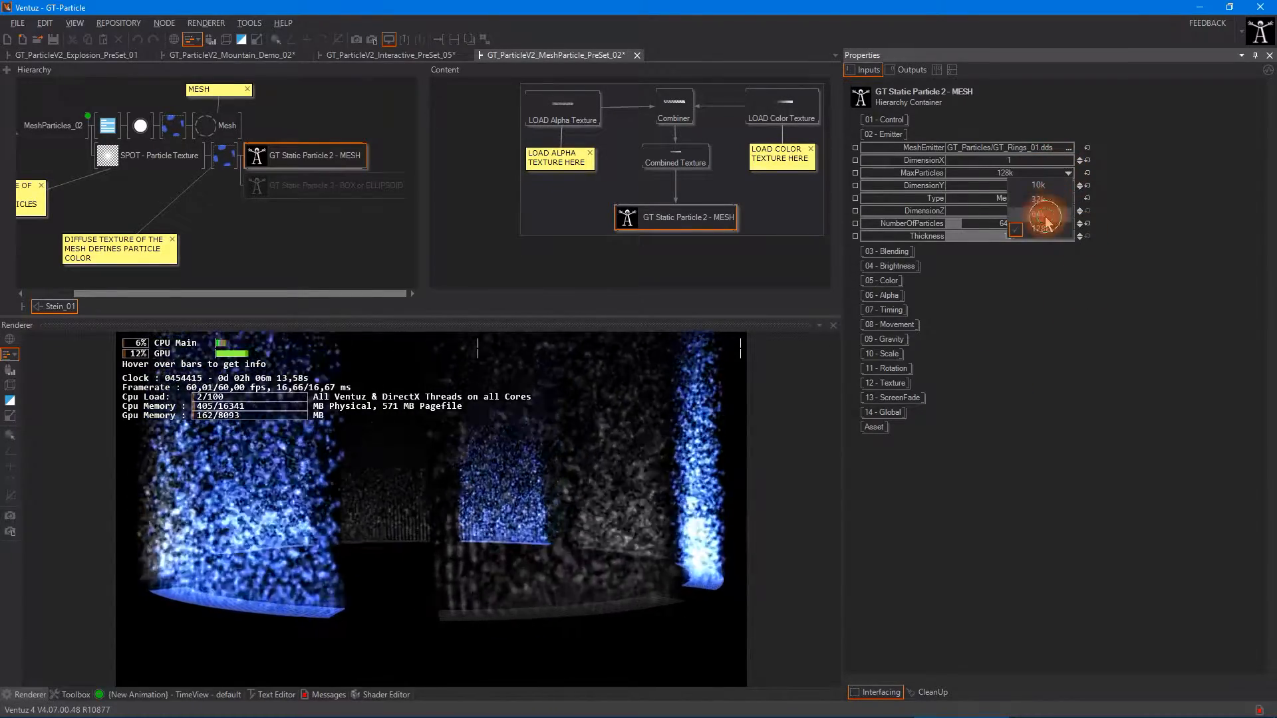
pyautogui.click(1025, 192)
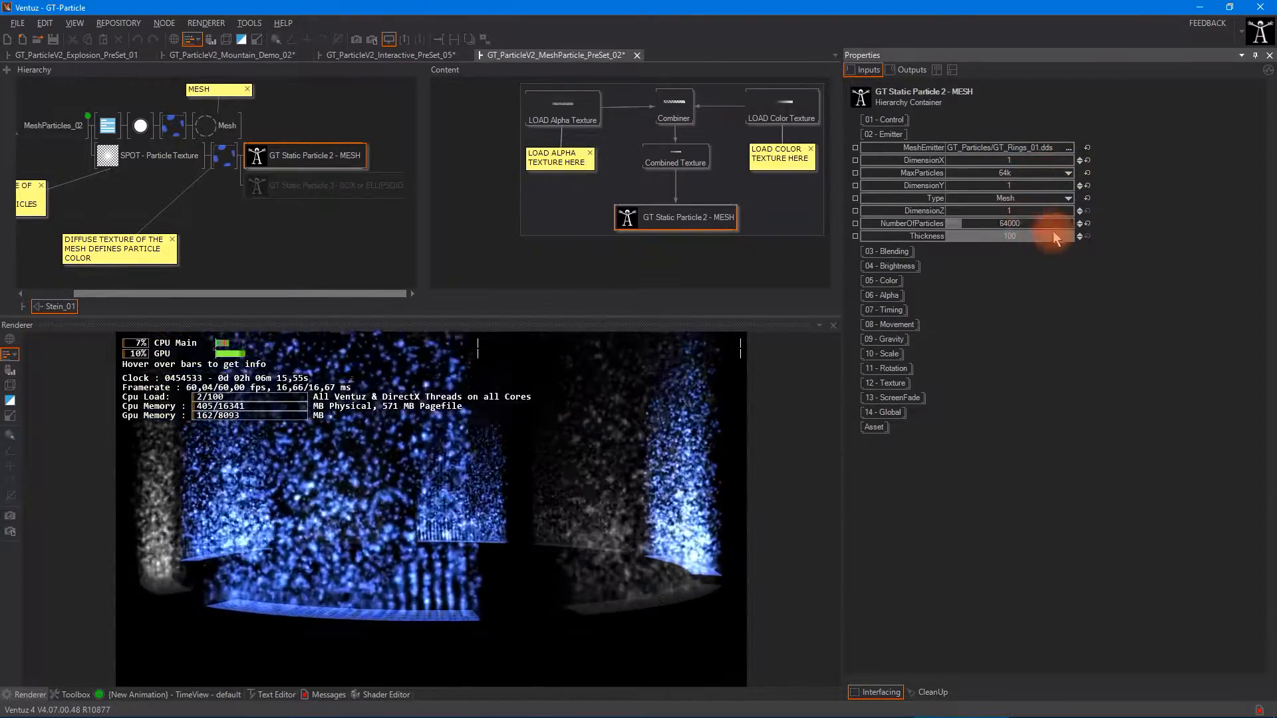
pyautogui.click(484, 521)
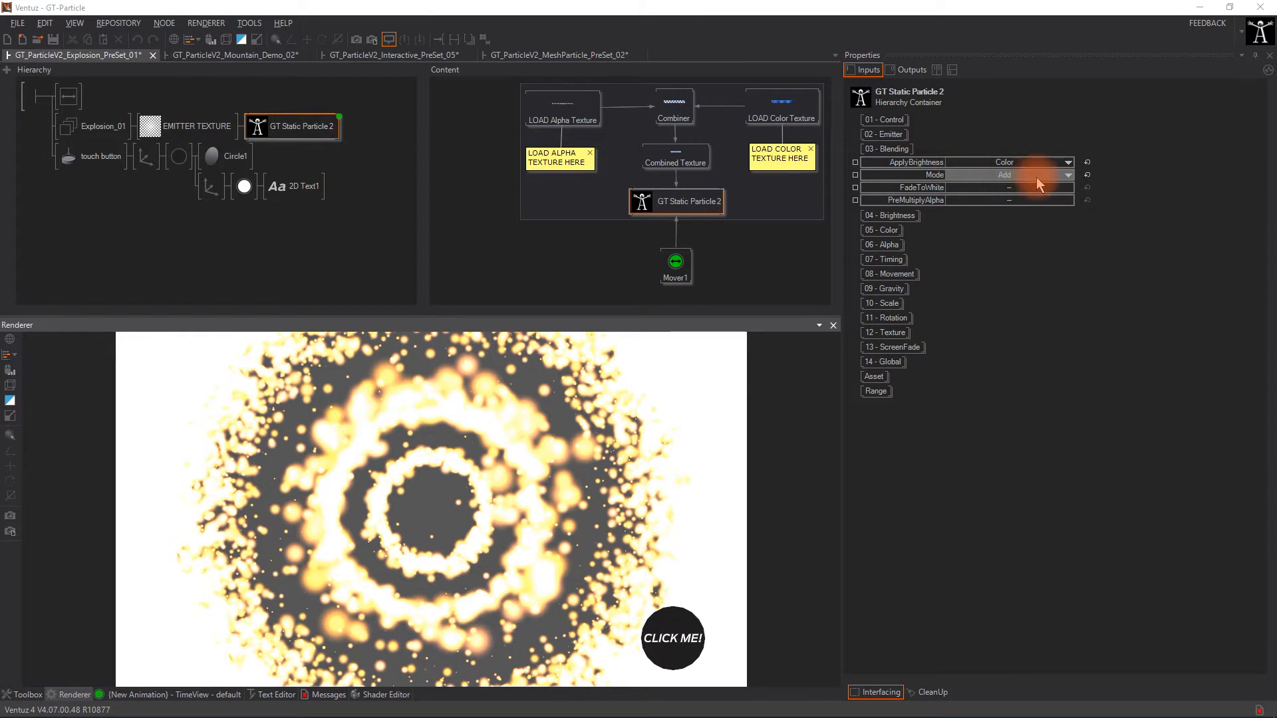
# Try the AlphaBlend blending Mode on the explosion's GT Static Particle 2 and return it to Add.
pyautogui.click(1067, 176)
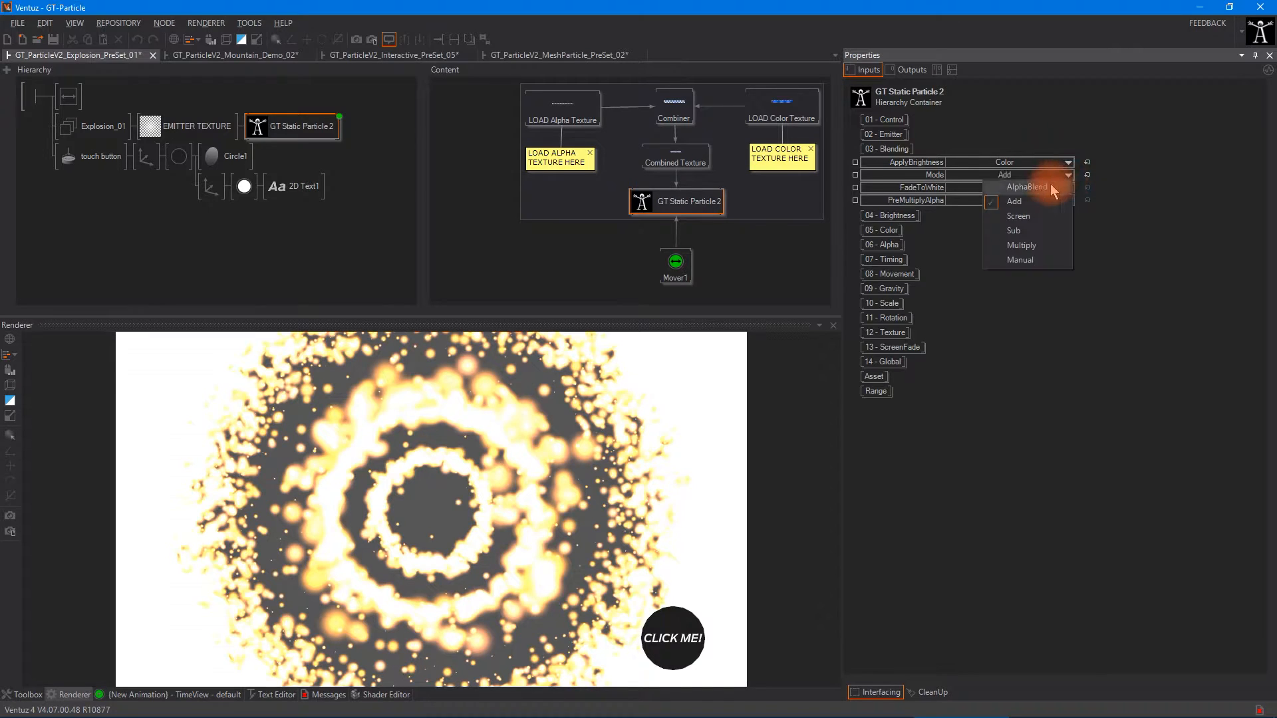
pyautogui.click(1036, 186)
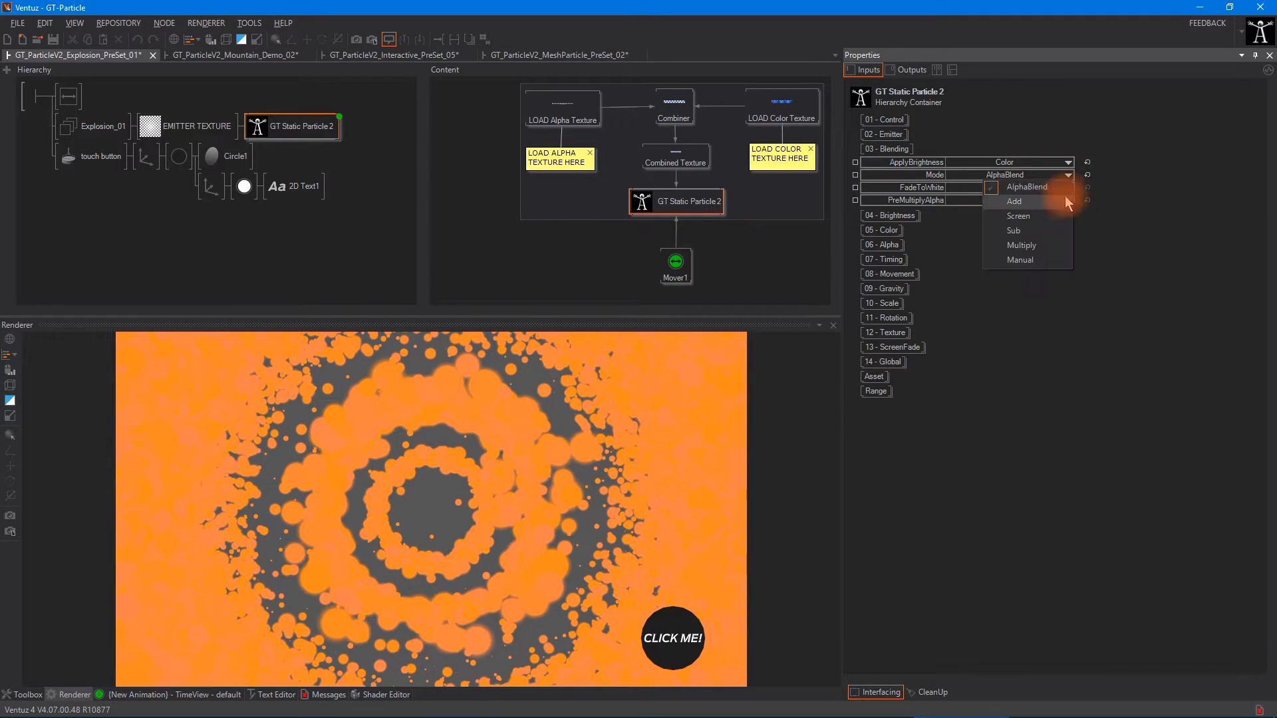
pyautogui.click(1064, 201)
# Try the Screen, Sub and Multiply blending modes on the explosion particles and set the Mode to Manual.
pyautogui.click(1069, 175)
pyautogui.click(1060, 217)
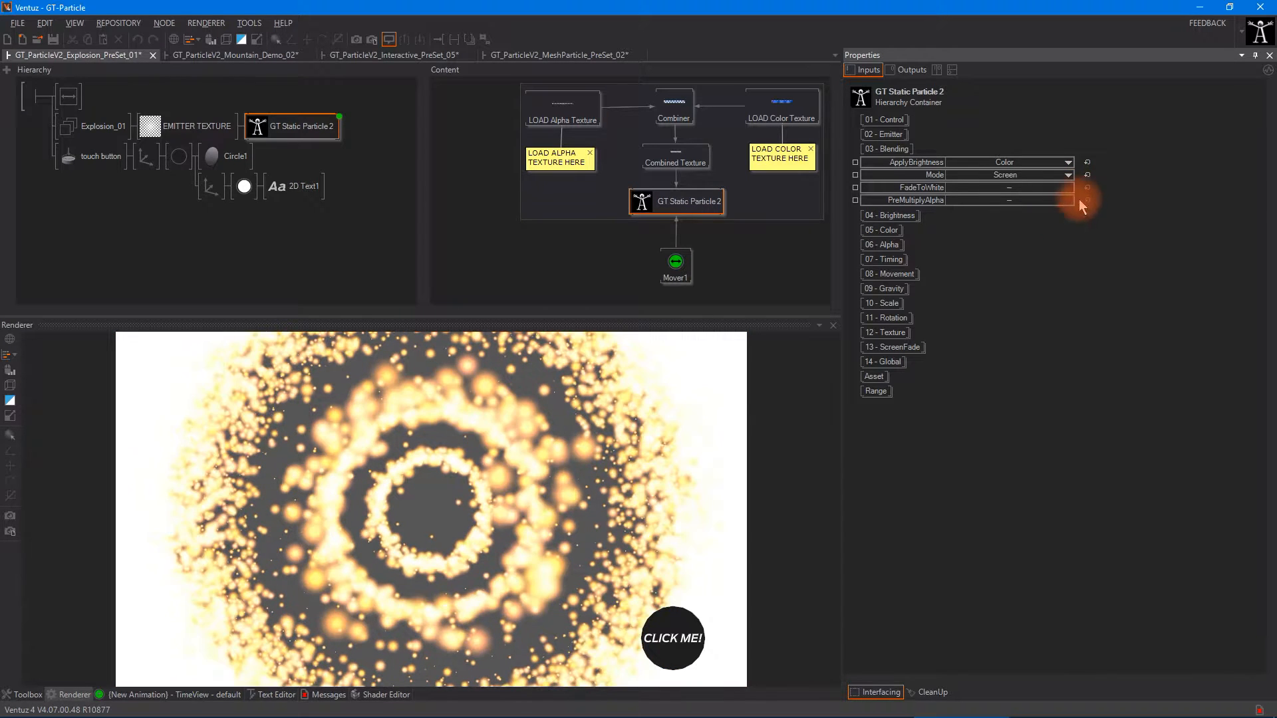
pyautogui.click(1068, 175)
pyautogui.click(1056, 231)
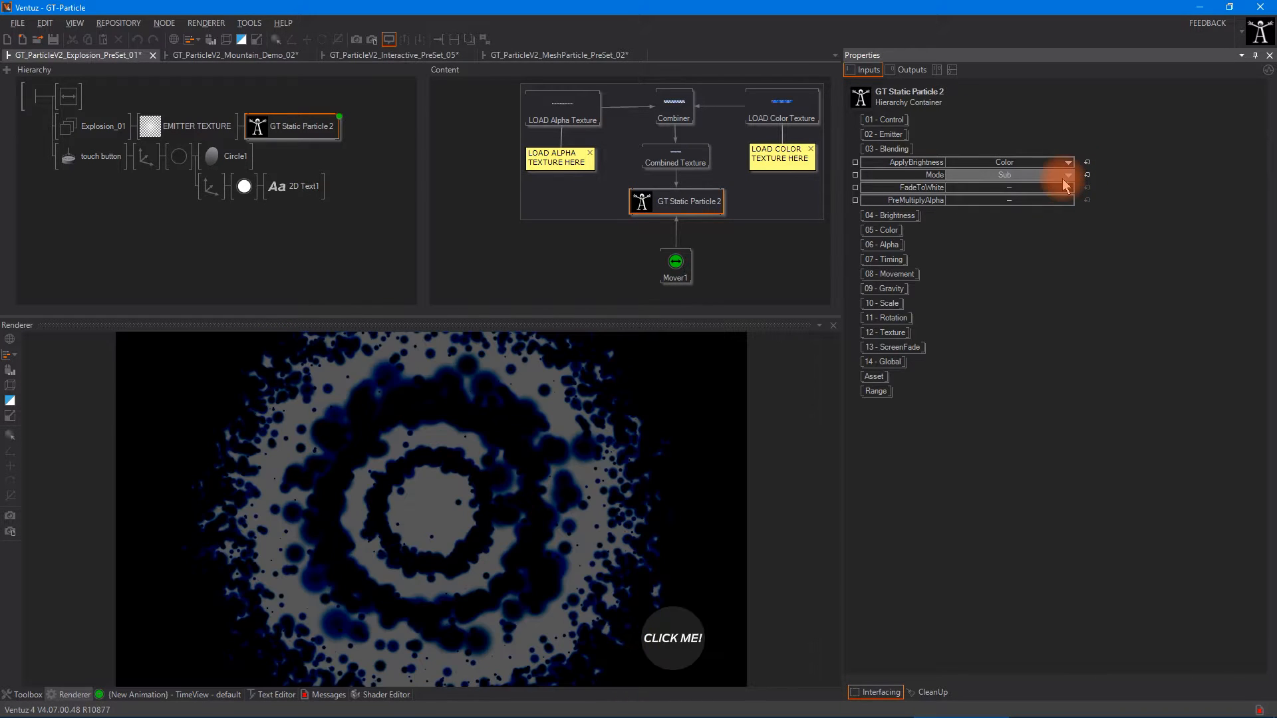
pyautogui.click(1069, 174)
pyautogui.click(1049, 247)
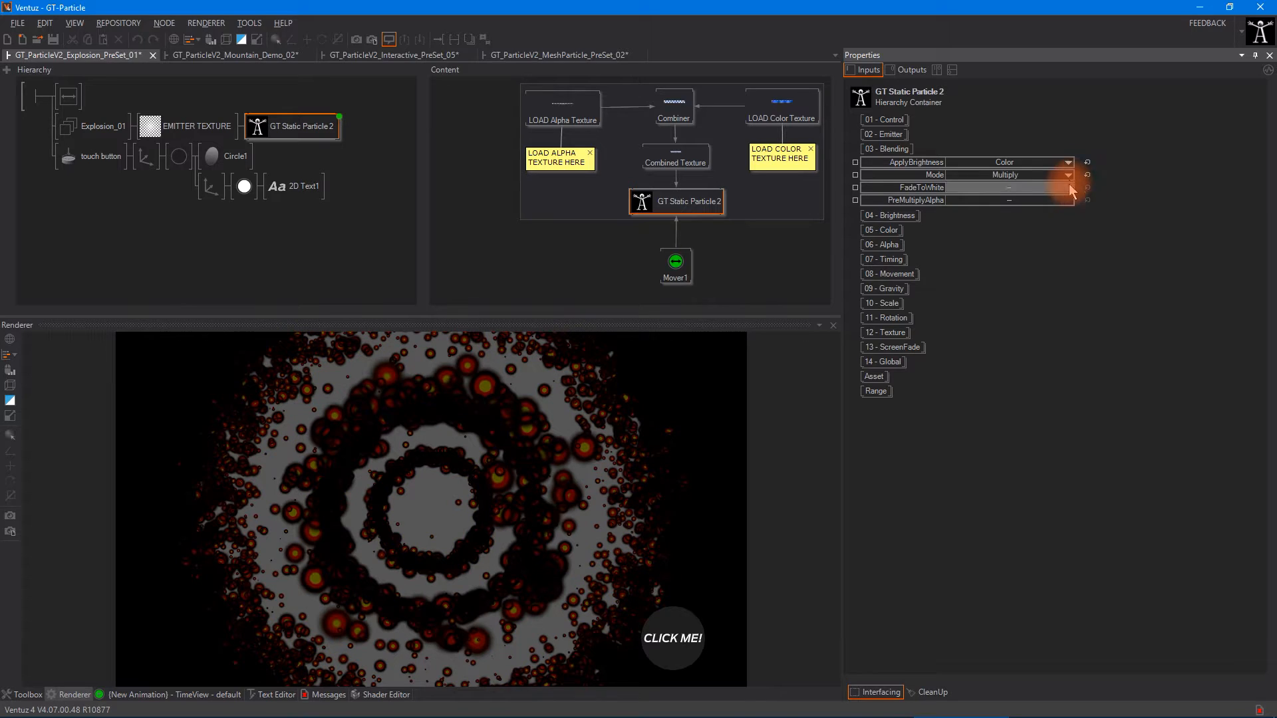
pyautogui.click(1069, 175)
pyautogui.click(1051, 258)
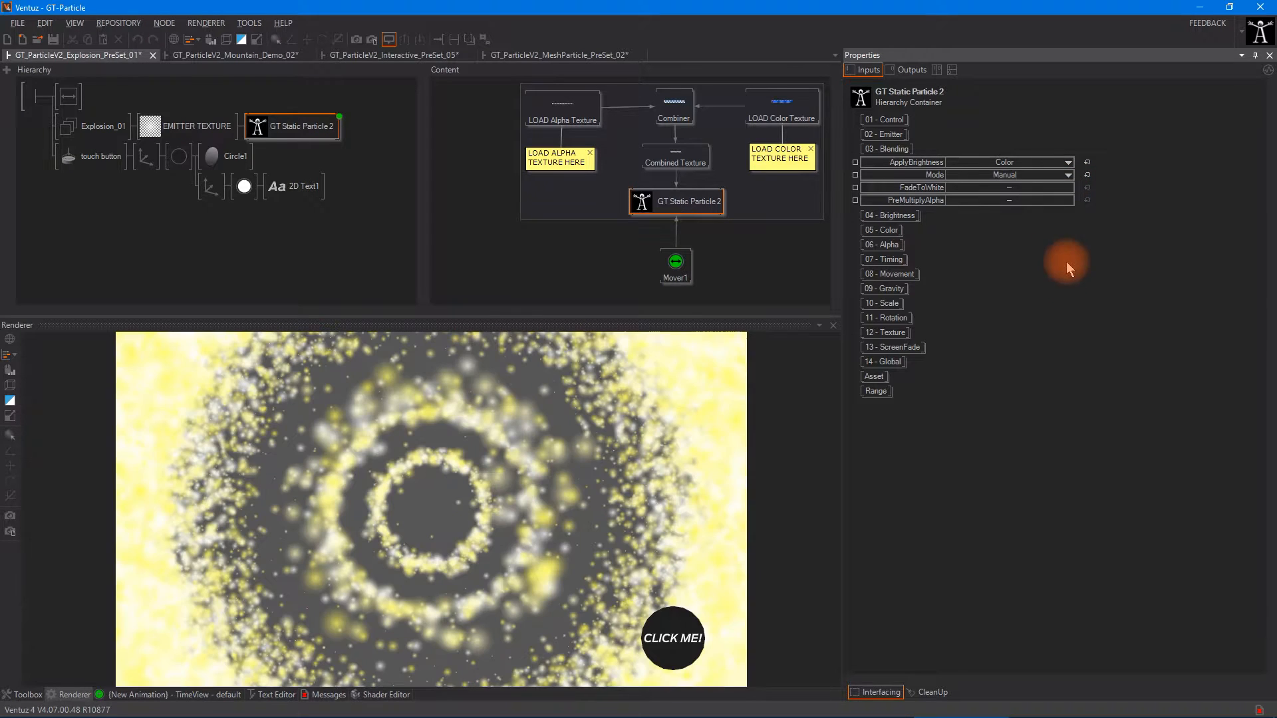
# Try the AlphaBlend and Add blending modes on GT Static Particle 2, toggling FadeToWhite and PreMultiplyAlpha.
pyautogui.click(1069, 175)
pyautogui.click(1057, 189)
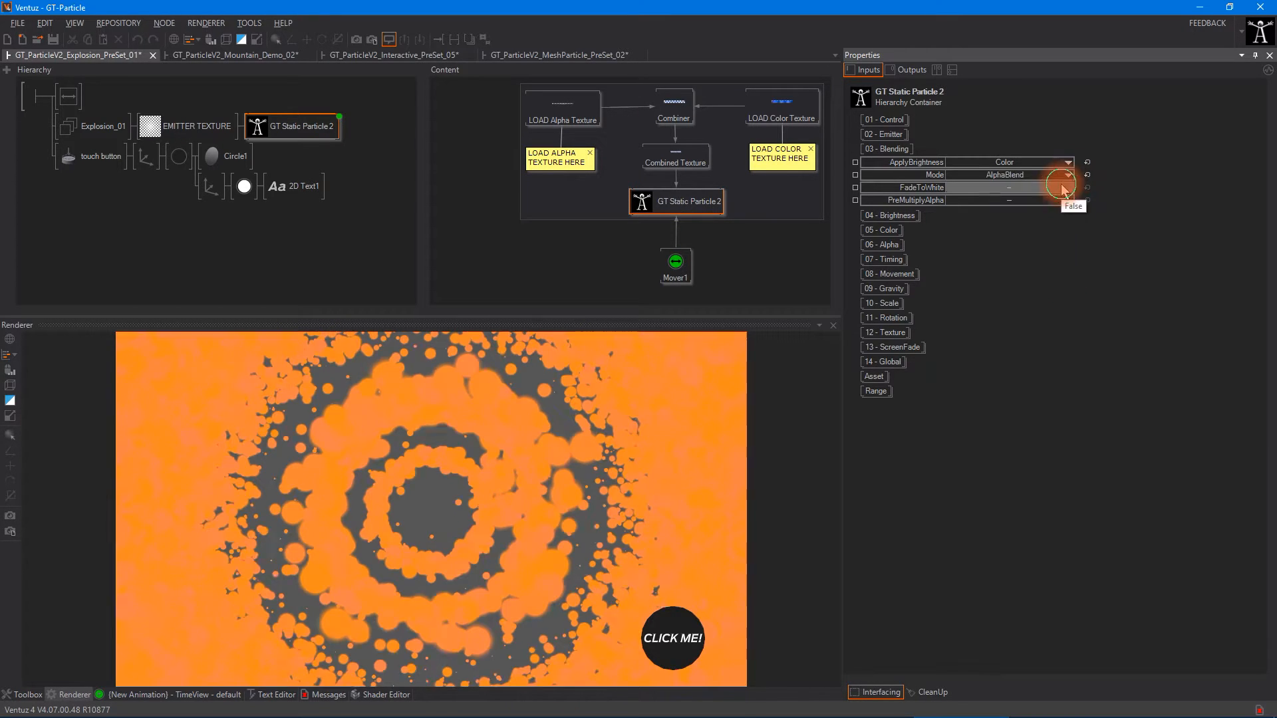
pyautogui.click(1019, 191)
pyautogui.click(1019, 200)
pyautogui.click(1028, 175)
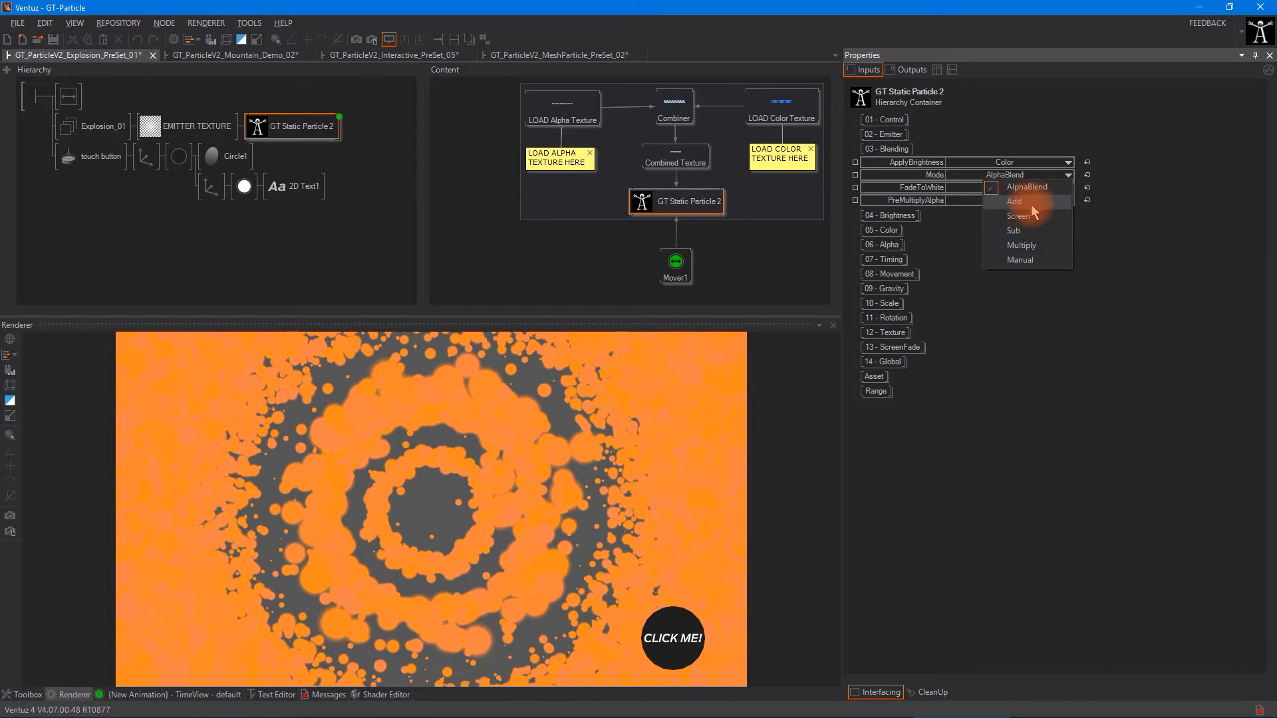
pyautogui.click(1038, 205)
pyautogui.click(1019, 190)
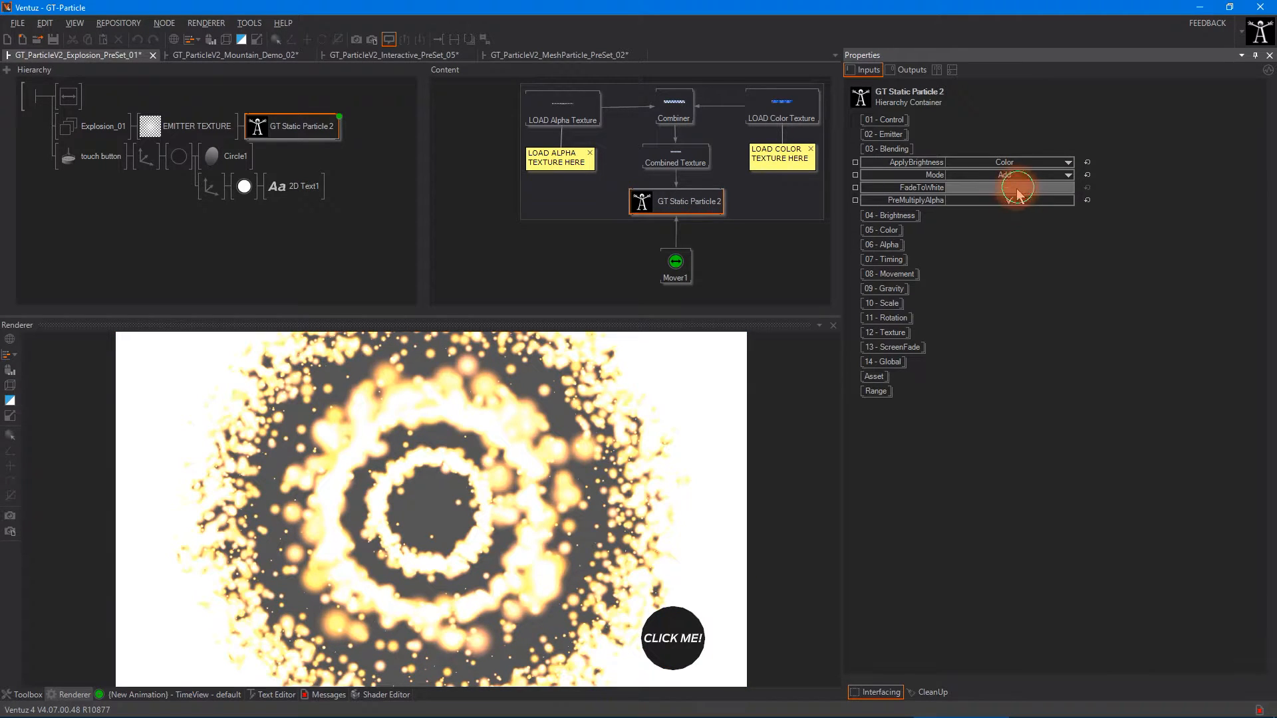
# Set the blending Mode to Manual and try PreMultiplyAlpha and FadeToWhite on the explosion particles.
pyautogui.click(1012, 176)
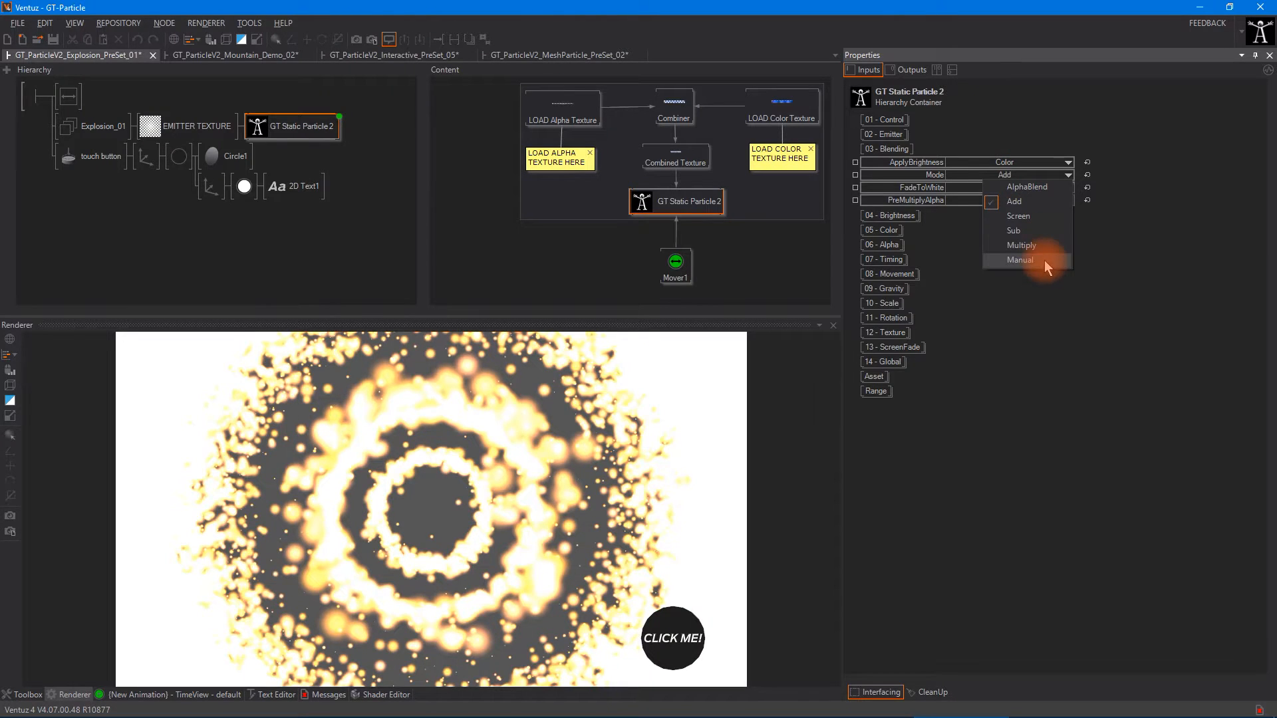
pyautogui.click(1020, 260)
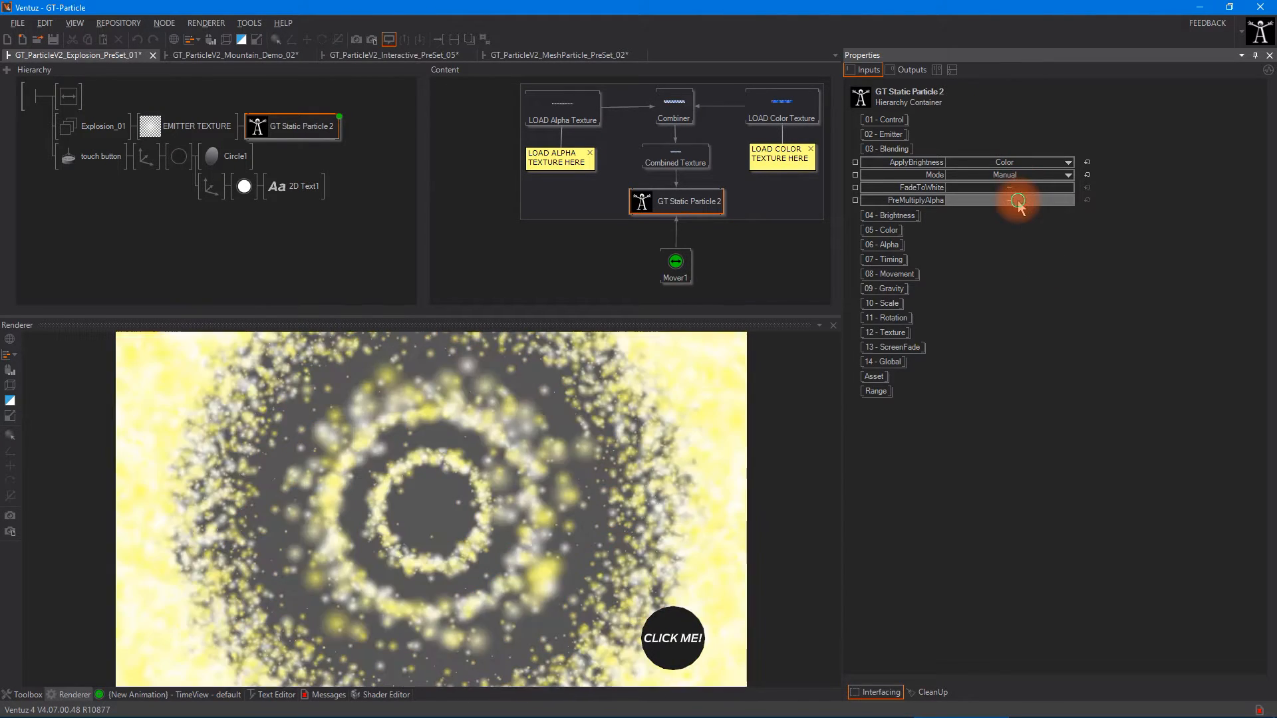
pyautogui.click(1017, 200)
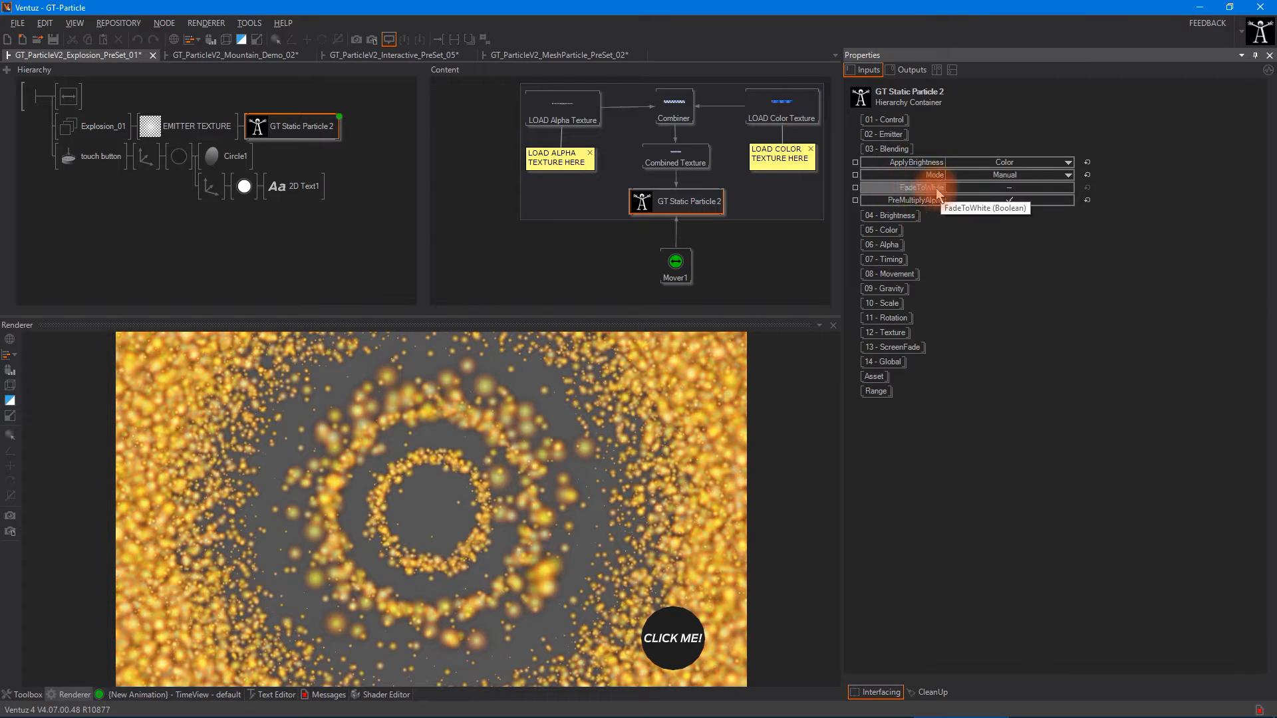
pyautogui.click(1009, 188)
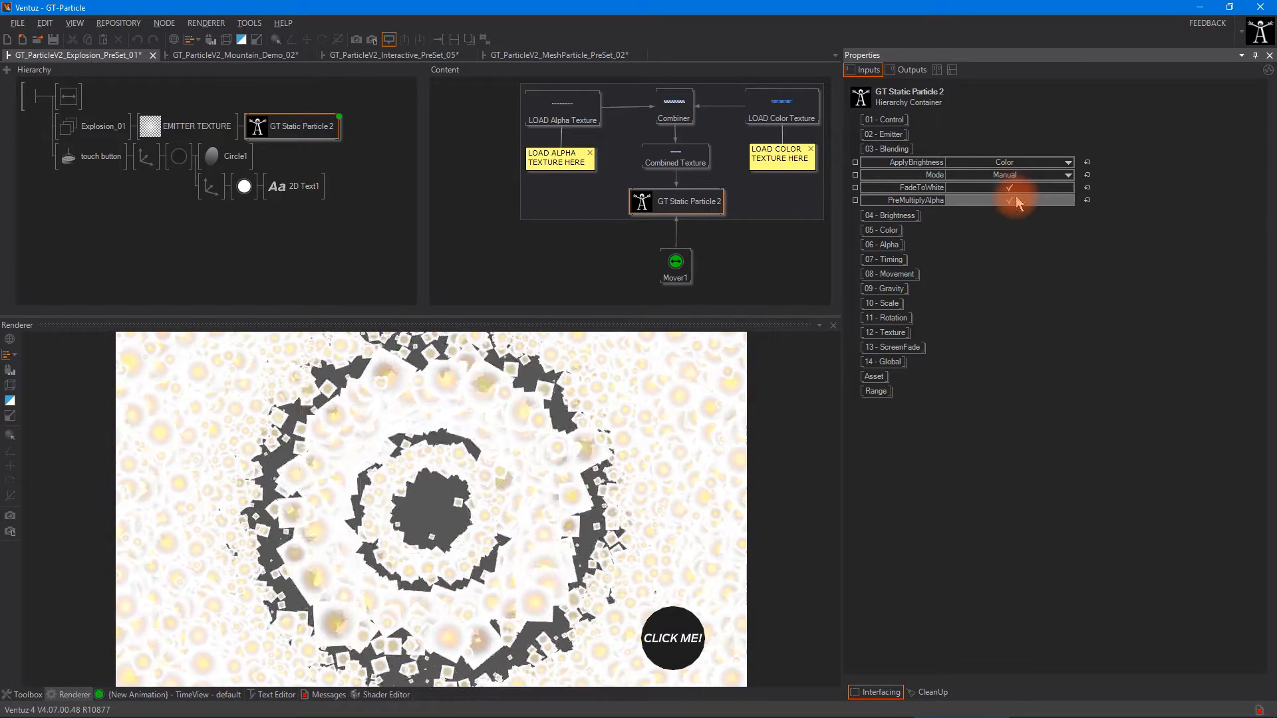
pyautogui.click(1015, 201)
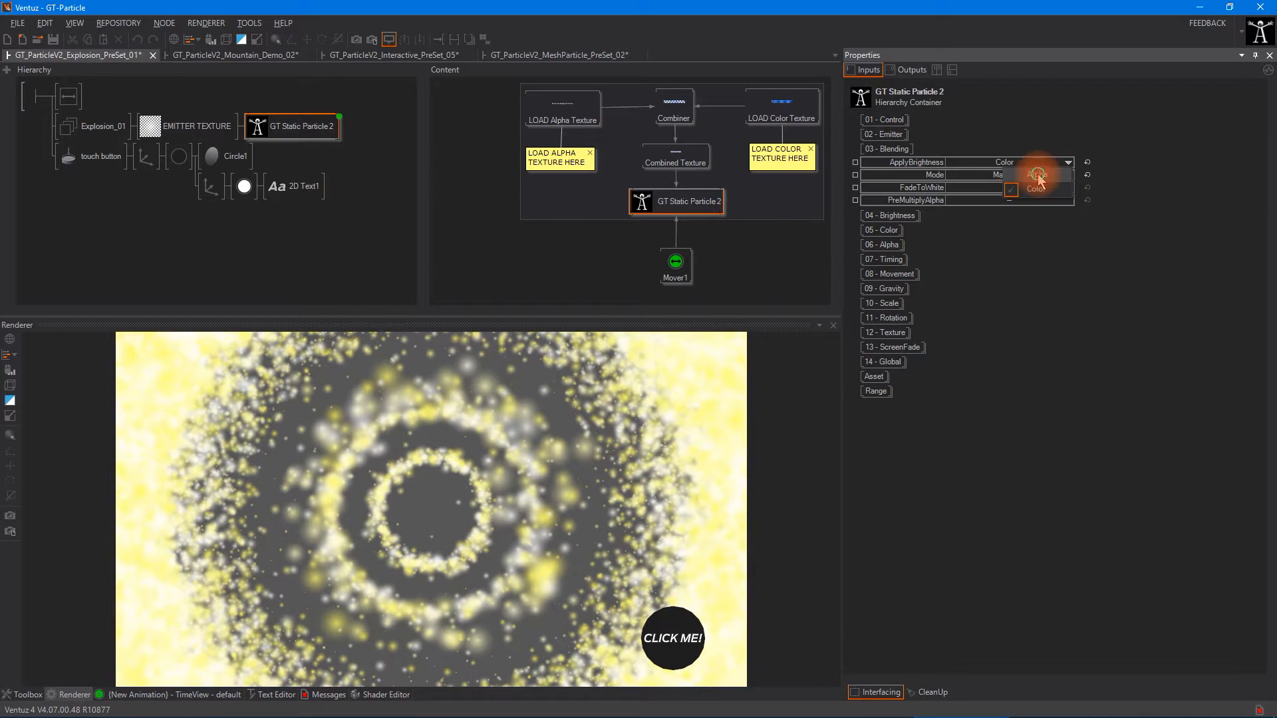
# Switch ApplyBrightness between Alpha and Color in Manual mode, finishing on Alpha.
pyautogui.click(1038, 176)
pyautogui.click(1014, 164)
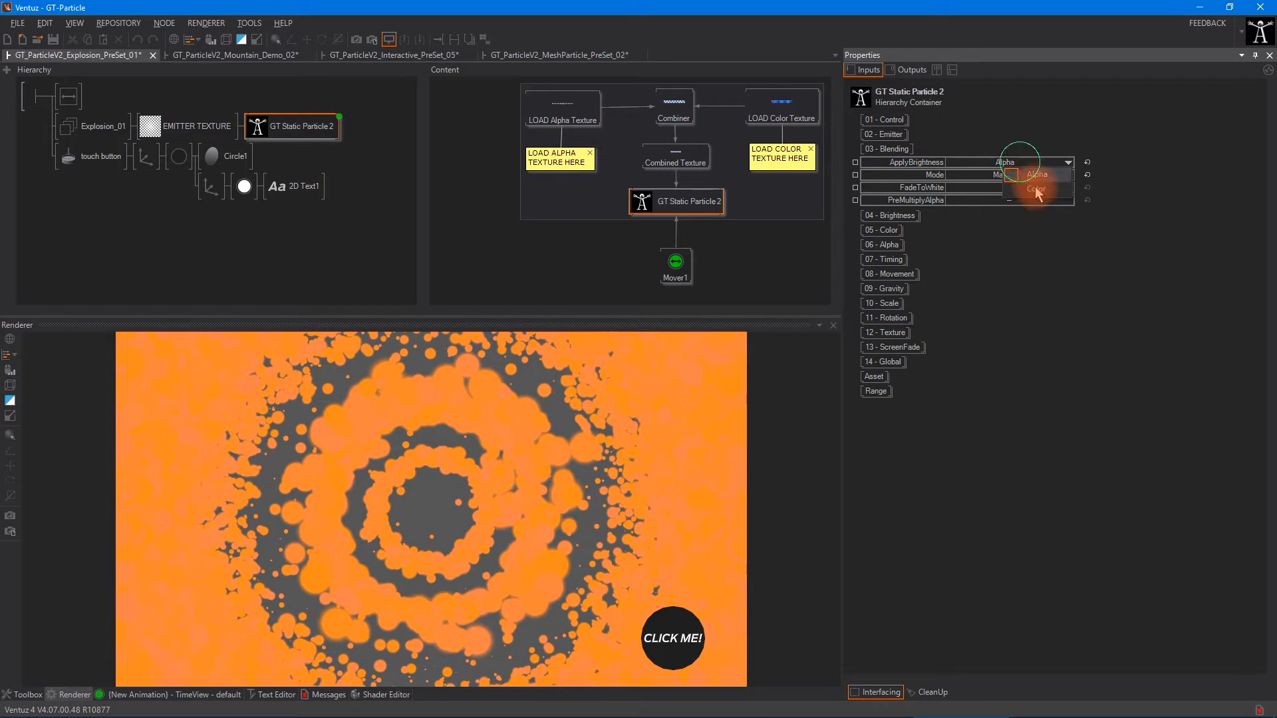
pyautogui.click(1024, 171)
pyautogui.click(1026, 165)
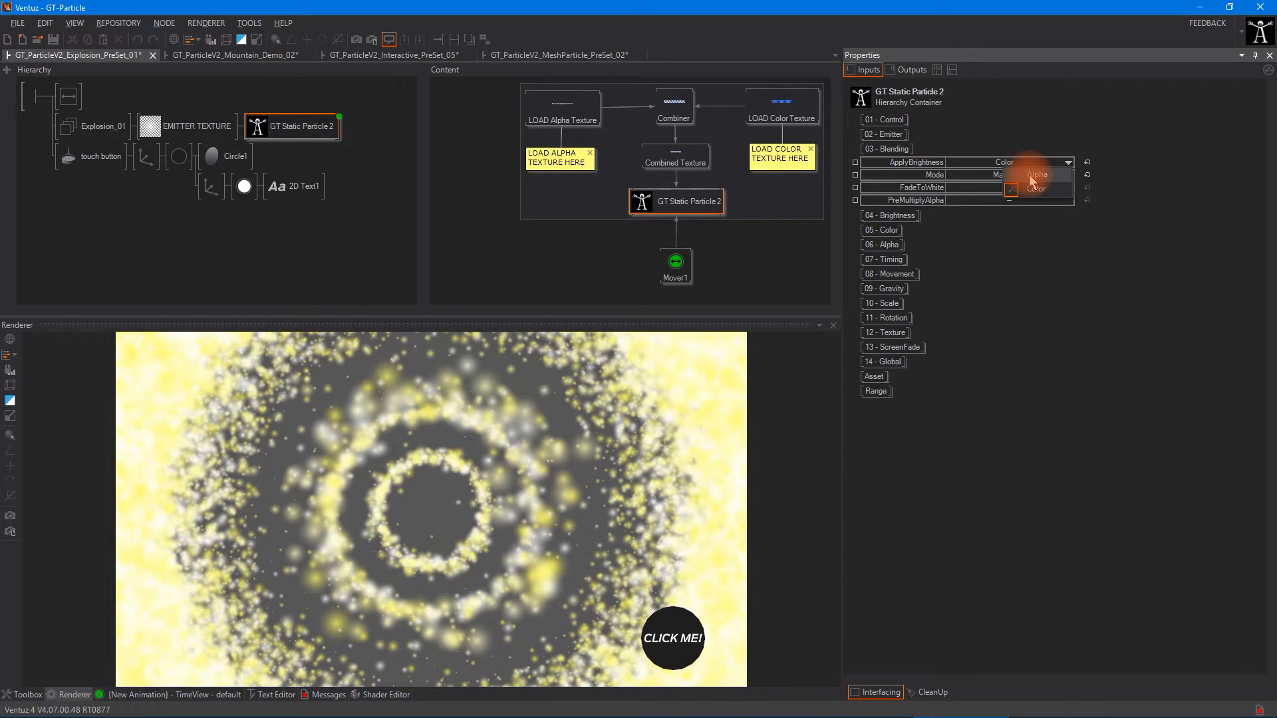
pyautogui.click(1027, 174)
# Compare the combinations of FadeToWhite and PreMultiplyAlpha with ApplyBrightness on Alpha.
pyautogui.click(1009, 188)
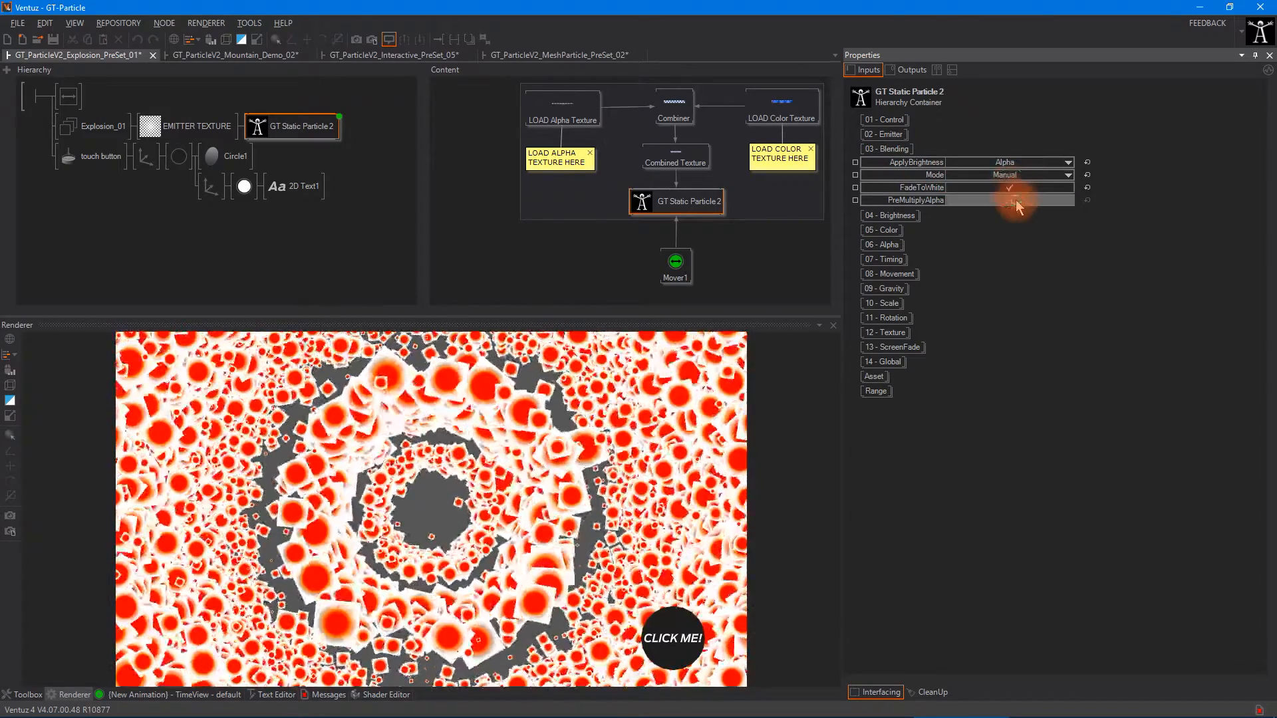
pyautogui.click(1011, 200)
pyautogui.click(1013, 189)
pyautogui.click(1014, 200)
pyautogui.click(1015, 188)
pyautogui.click(1018, 202)
pyautogui.click(1015, 188)
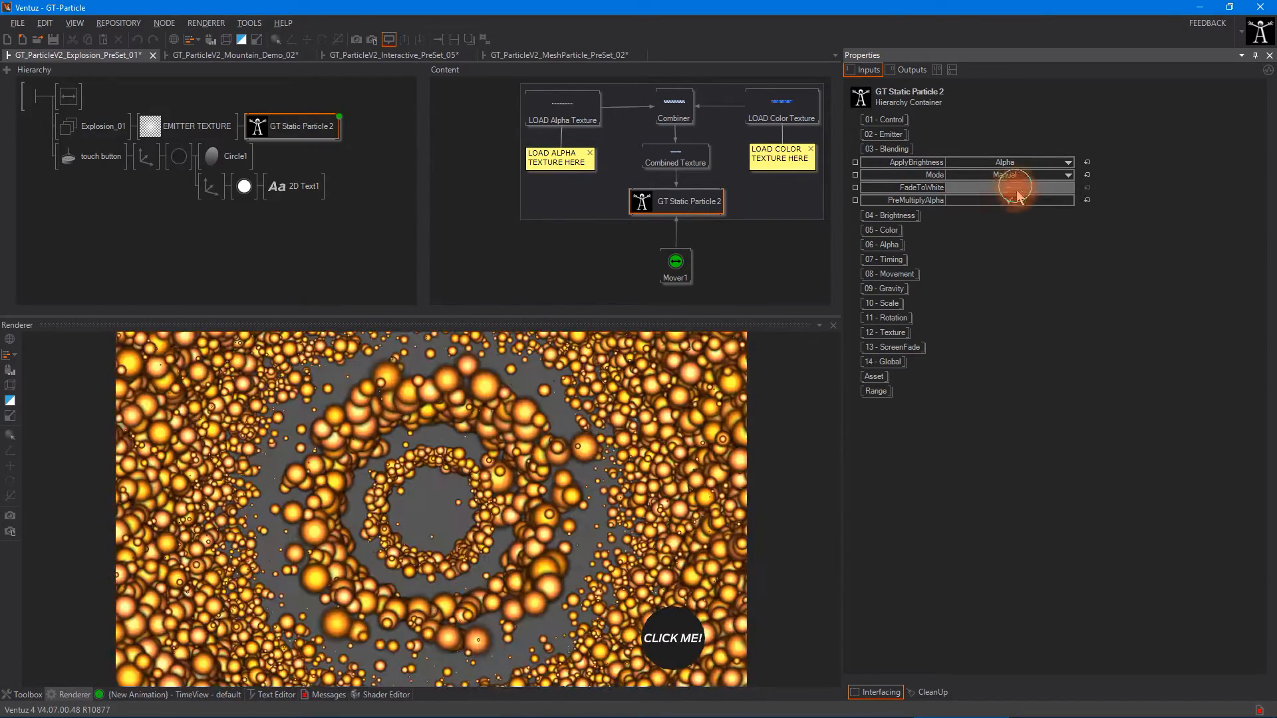
pyautogui.click(1016, 201)
# Set ApplyBrightness to Color and the Mode to Add, leaving FadeToWhite and PreMultiplyAlpha off after trying their combinations.
pyautogui.click(1055, 162)
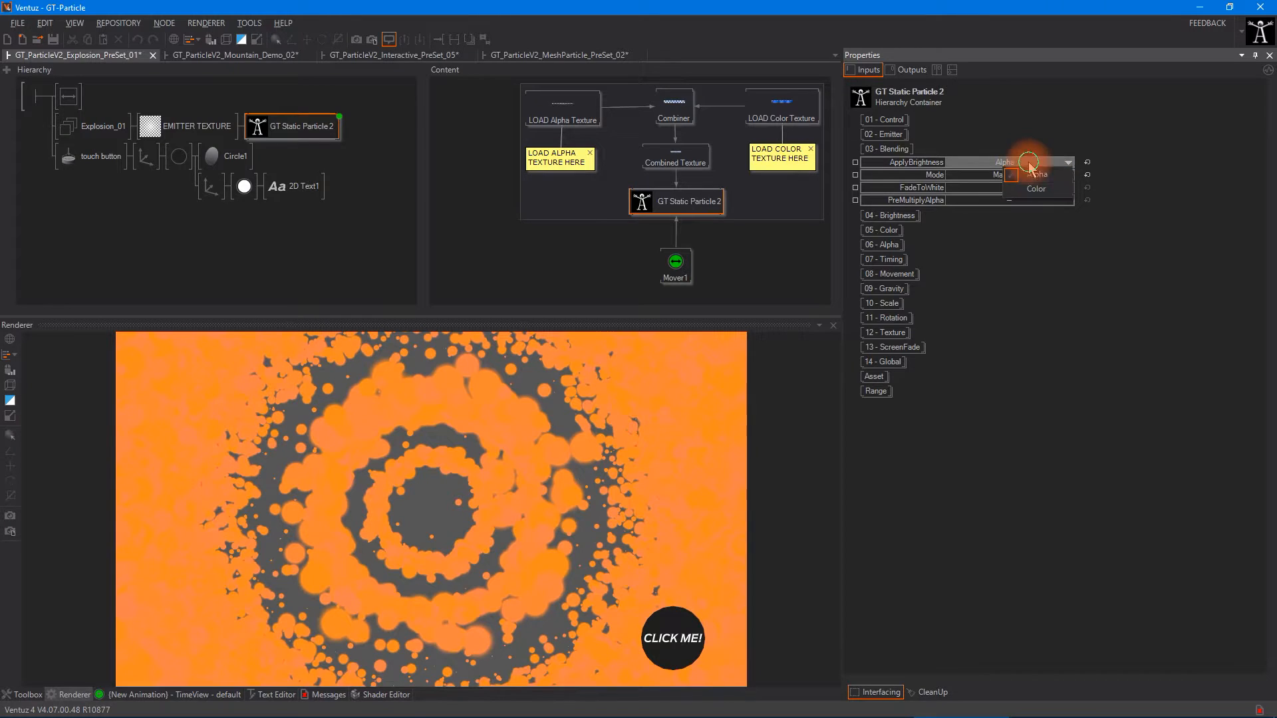
pyautogui.click(1037, 189)
pyautogui.click(1012, 199)
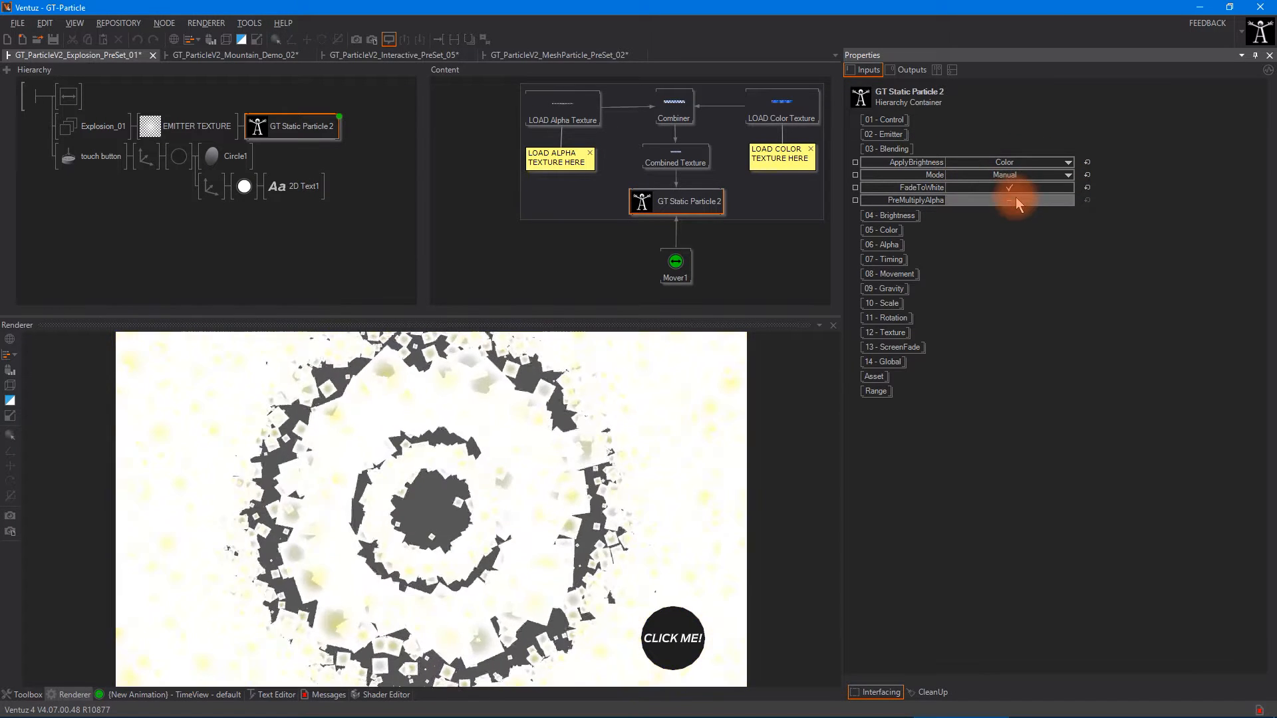
pyautogui.click(1014, 189)
pyautogui.click(1015, 199)
pyautogui.click(1013, 188)
pyautogui.click(1012, 178)
pyautogui.click(1015, 201)
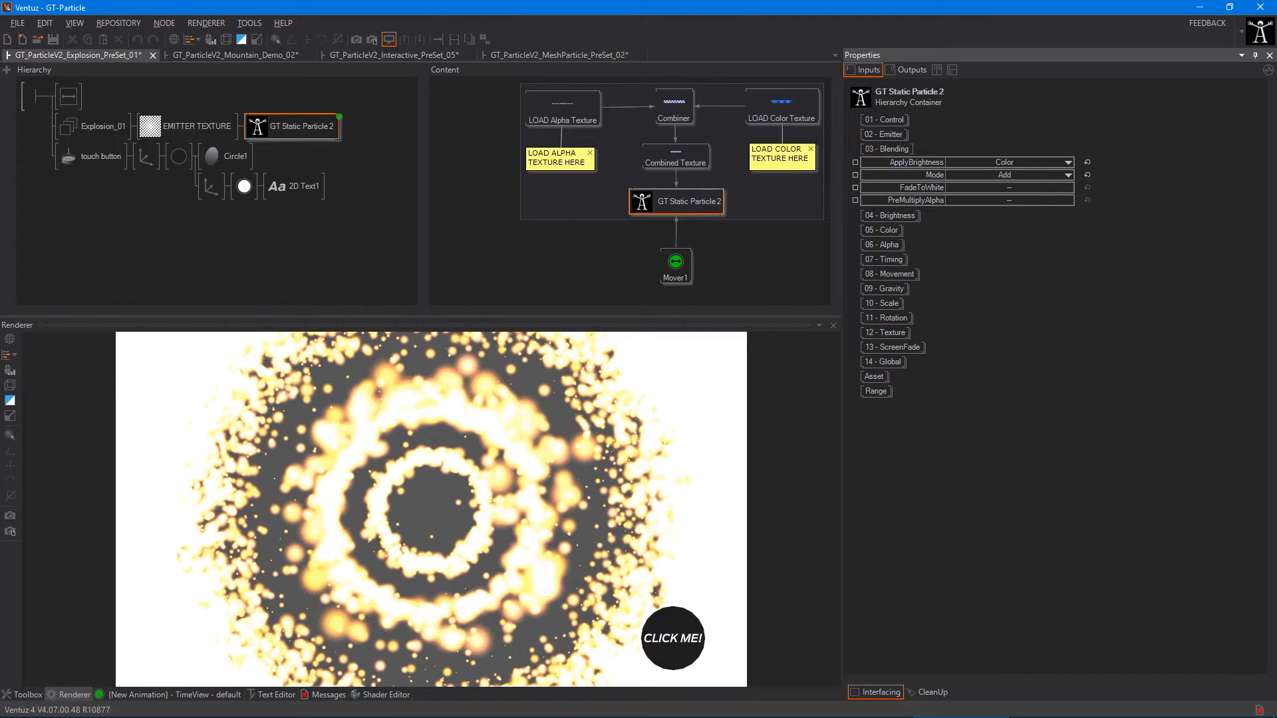
# Switch to Description.pdf in Adobe Acrobat and read the 03 – Blending table of modes and options.
pyautogui.moveTo(552, 0); pyautogui.dragTo(403, 81)
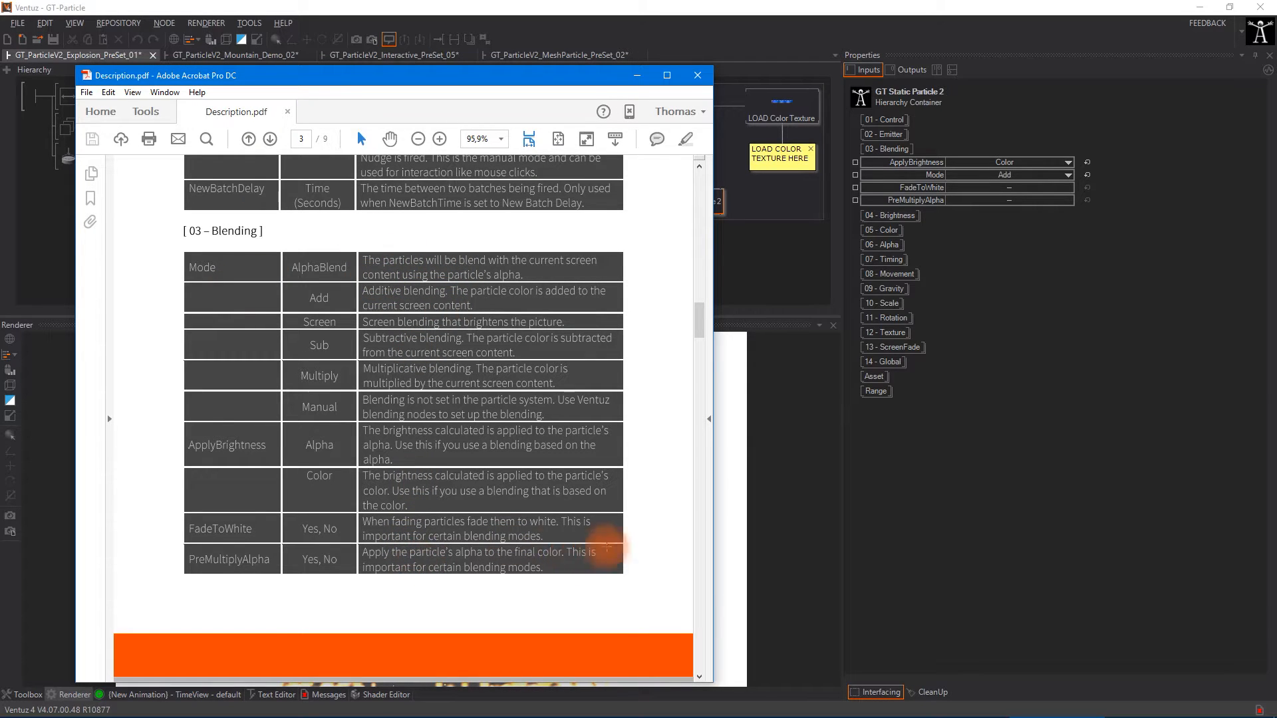
pyautogui.click(1017, 174)
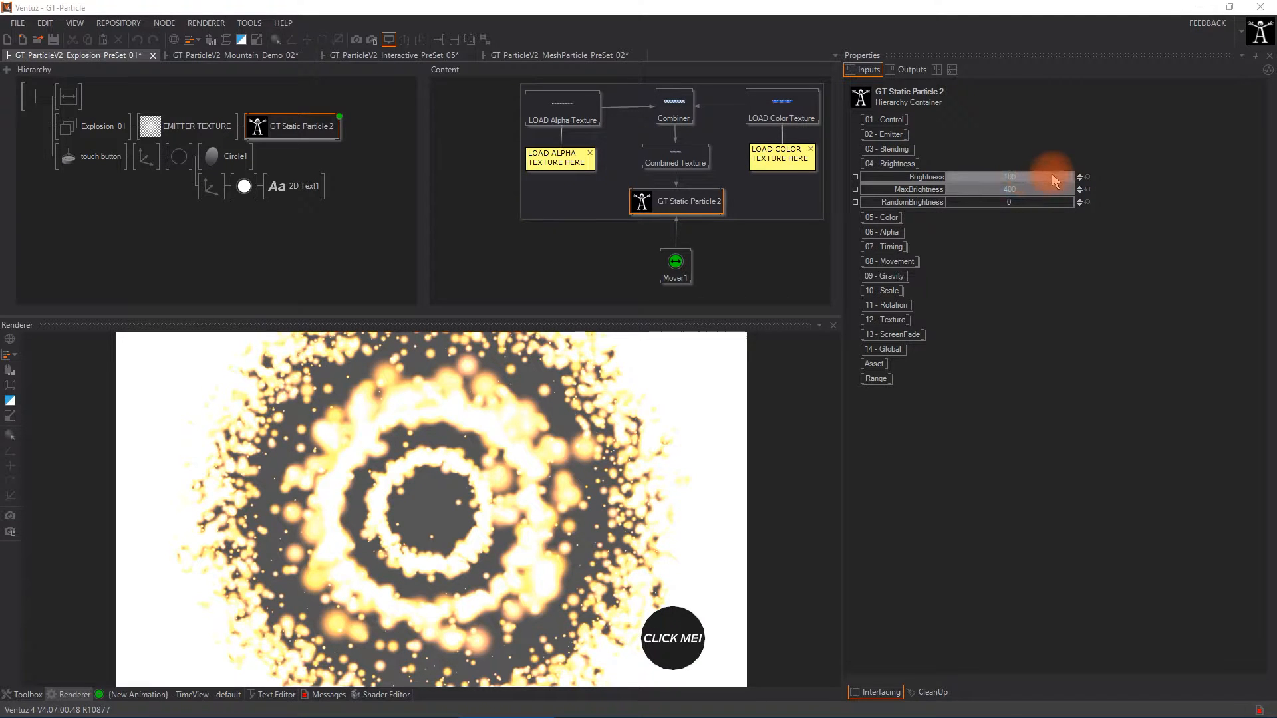
# Vary the Brightness and RandomBrightness of the explosion particles and lower MaxBrightness to 127.2.
pyautogui.moveTo(1051, 174); pyautogui.dragTo(1271, 185)
pyautogui.moveTo(1046, 188); pyautogui.dragTo(1270, 188)
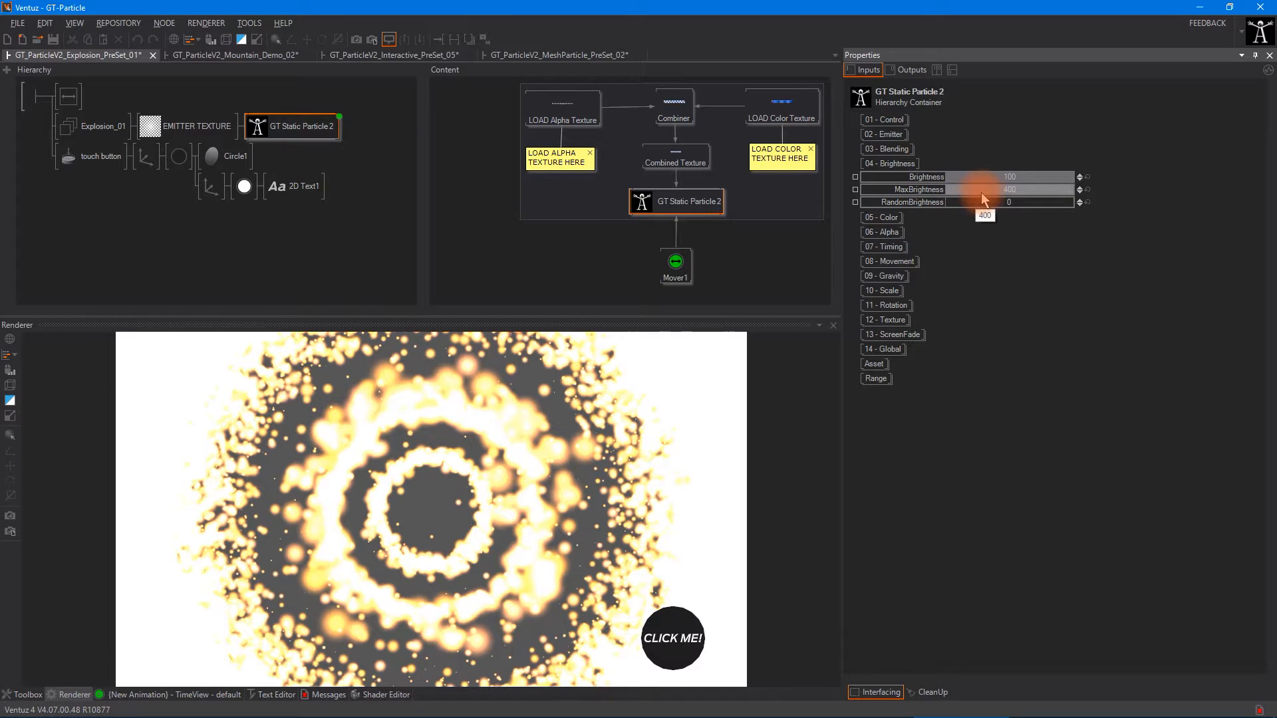
pyautogui.moveTo(921, 195); pyautogui.dragTo(1273, 169)
pyautogui.moveTo(923, 180); pyautogui.dragTo(1269, 176)
pyautogui.moveTo(906, 193); pyautogui.dragTo(1094, 201)
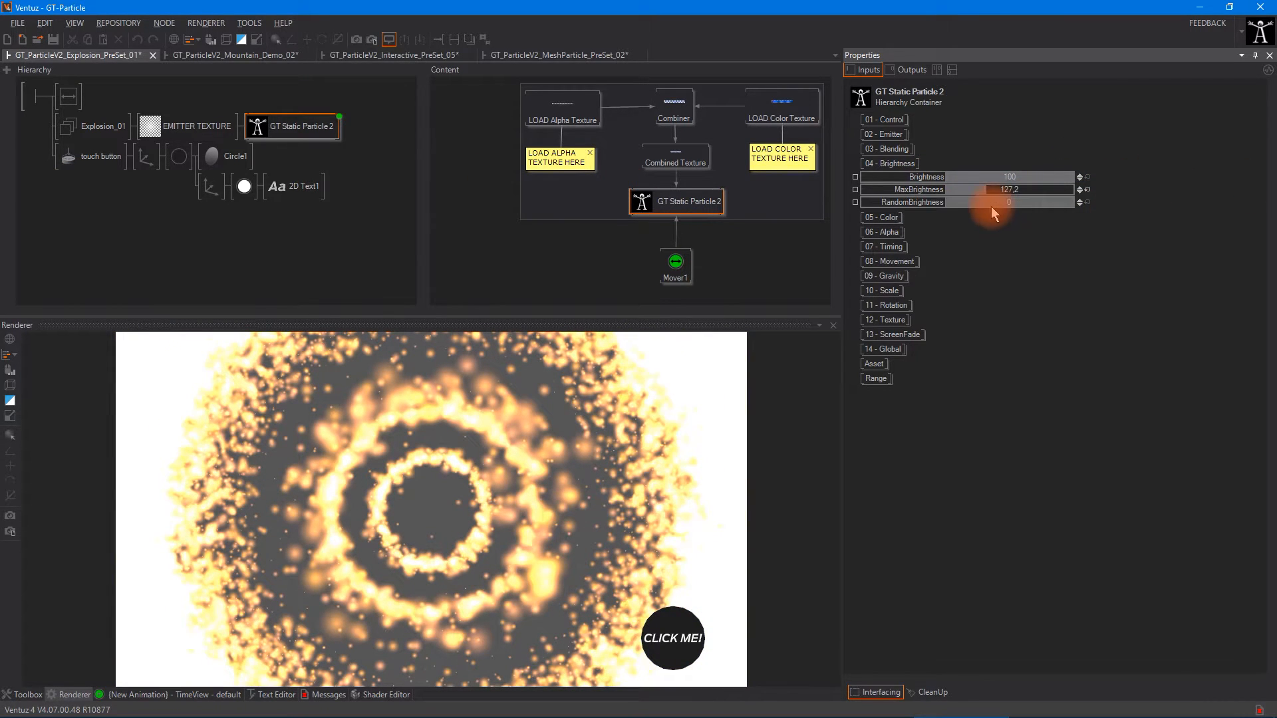
pyautogui.moveTo(991, 209); pyautogui.dragTo(1268, 251)
pyautogui.moveTo(1268, 250); pyautogui.dragTo(1267, 279)
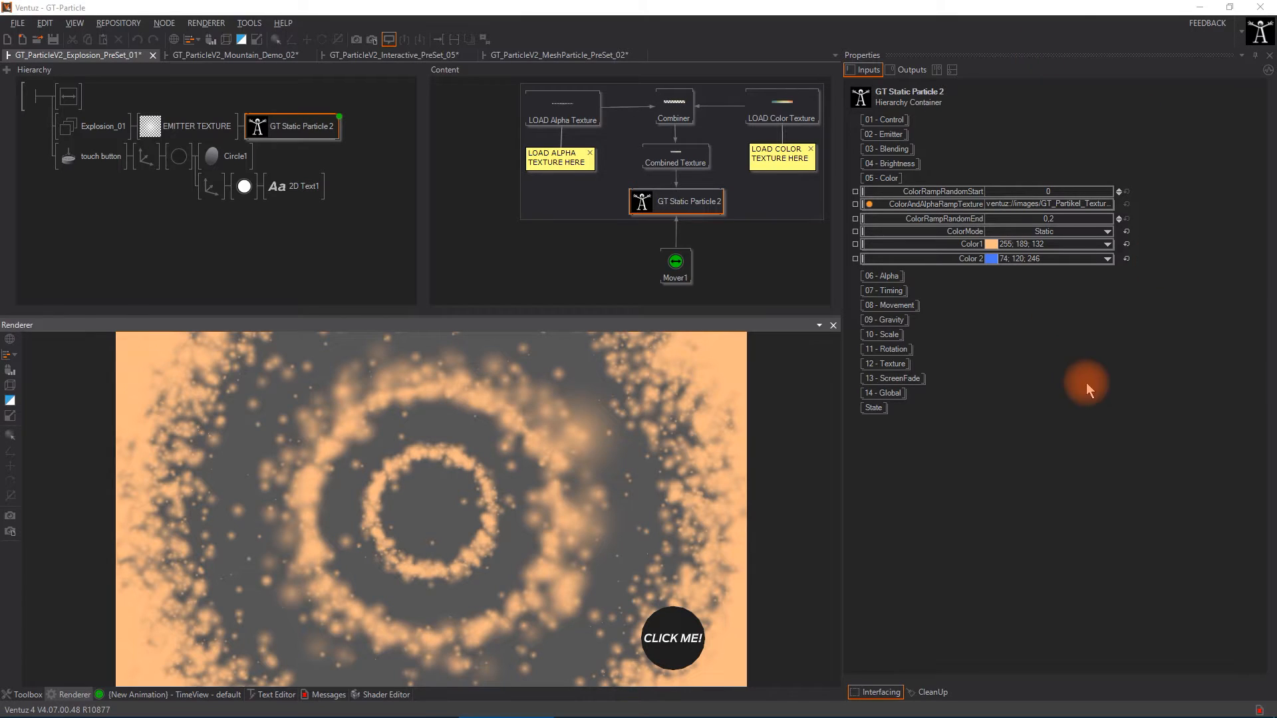
# Keep the particles' ColorMode on Static and lighten Color1 to 254; 210; 173.
pyautogui.click(1062, 233)
pyautogui.click(1024, 244)
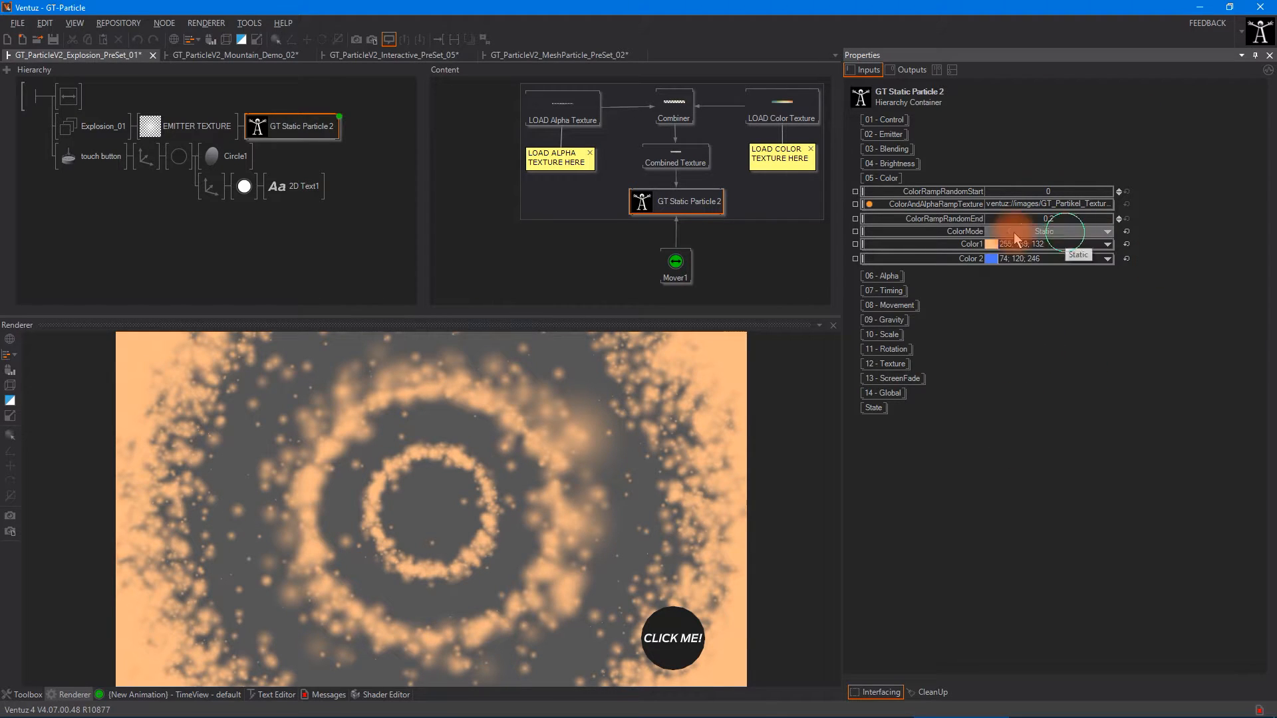
pyautogui.click(1109, 231)
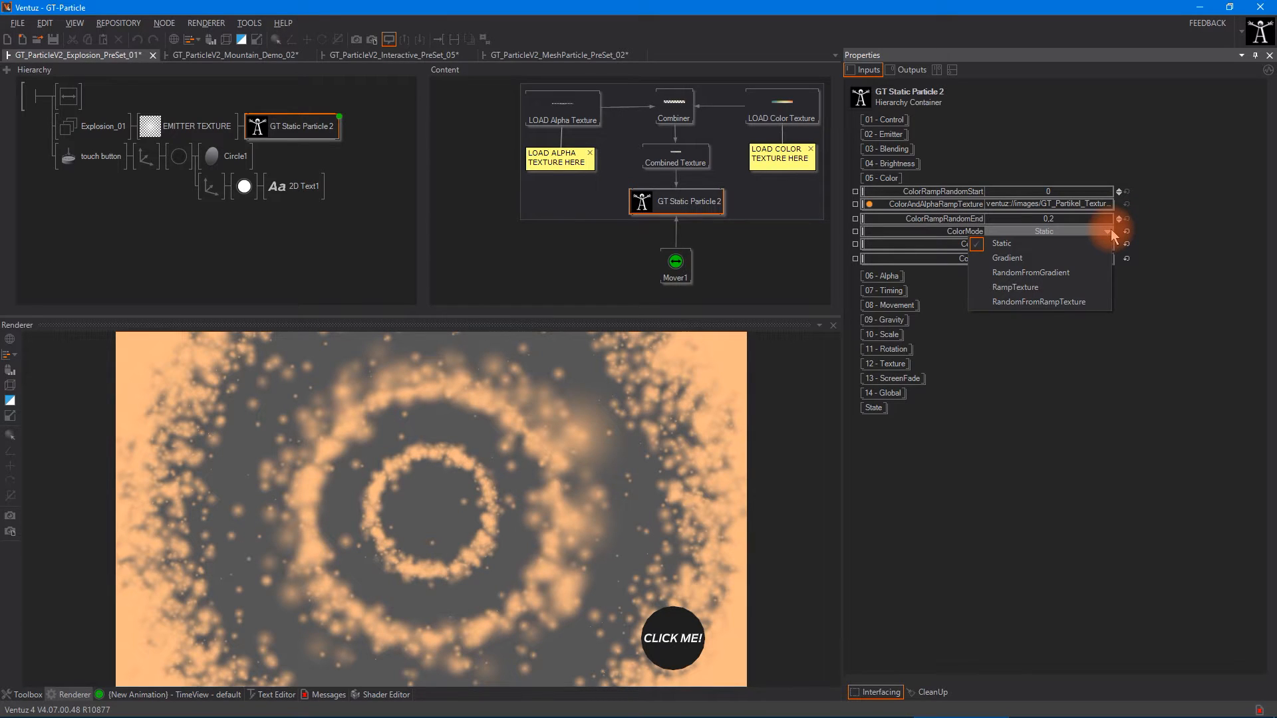
pyautogui.click(1110, 232)
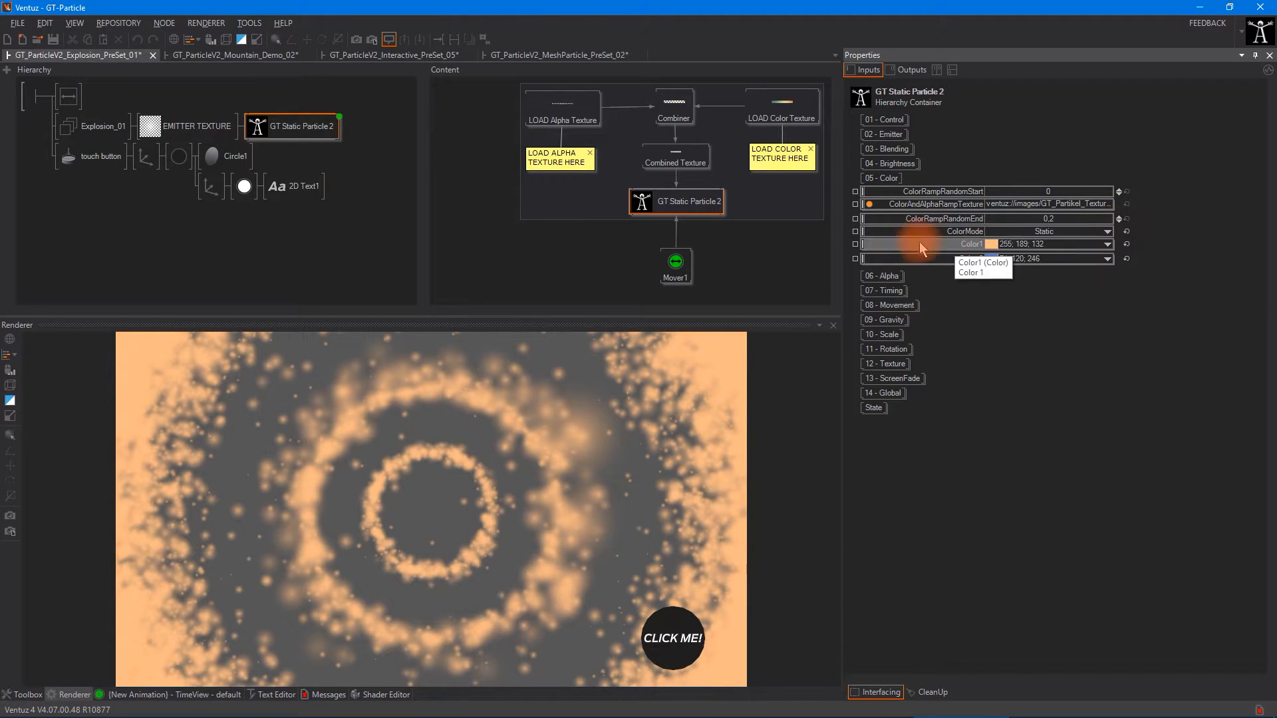
pyautogui.click(1106, 245)
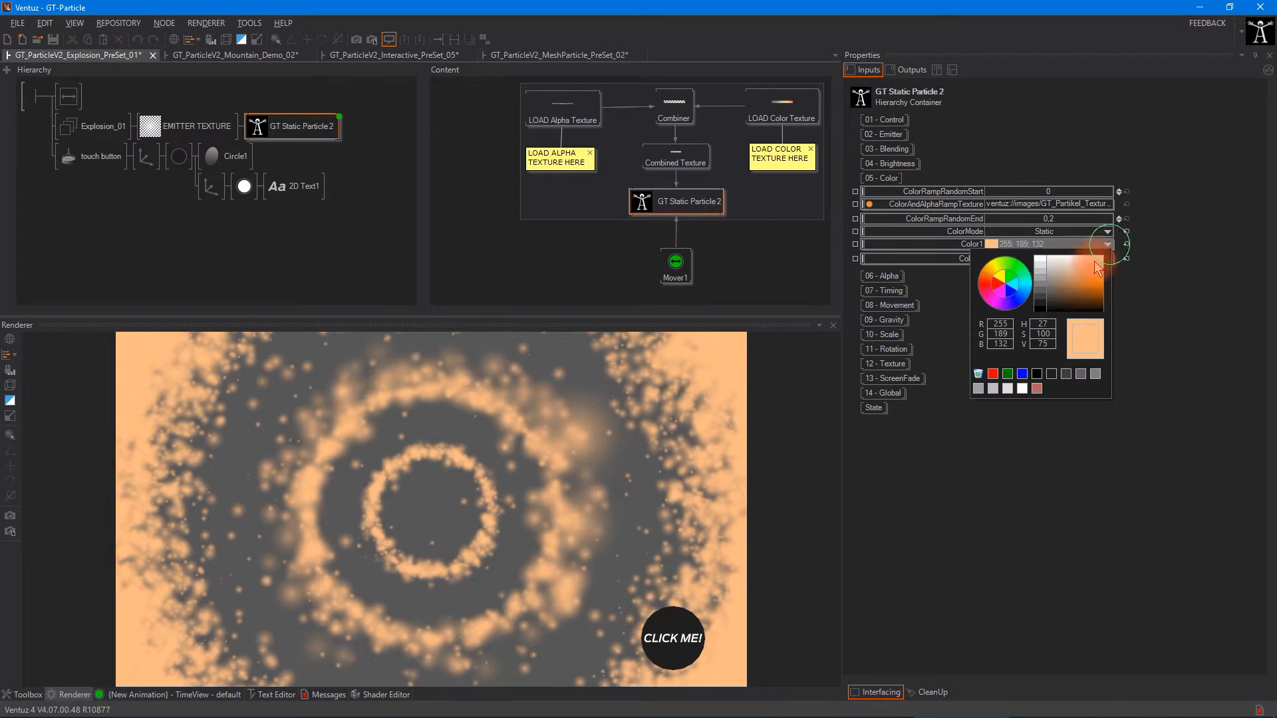
pyautogui.moveTo(1113, 273); pyautogui.dragTo(1113, 265)
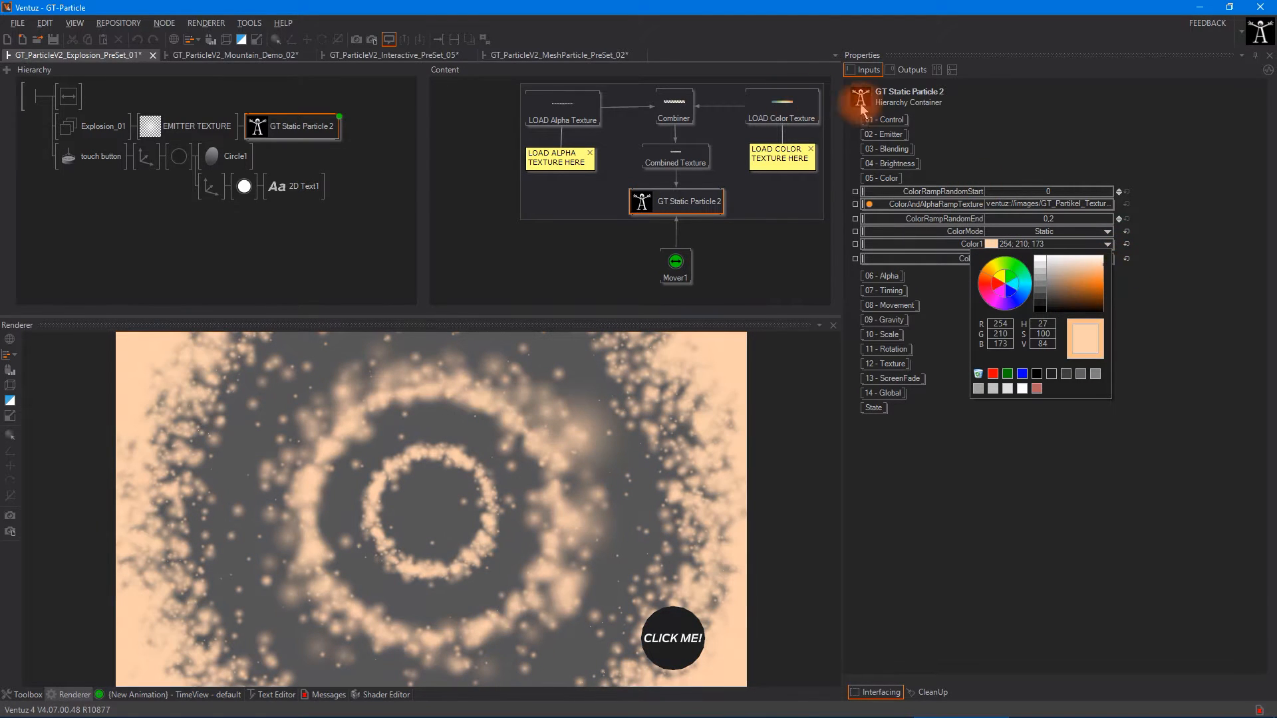
# Expand the 01 - Control parameters and scrub ManualTime to 42.3.
pyautogui.click(886, 121)
pyautogui.click(873, 121)
pyautogui.moveTo(1052, 133); pyautogui.dragTo(1094, 305)
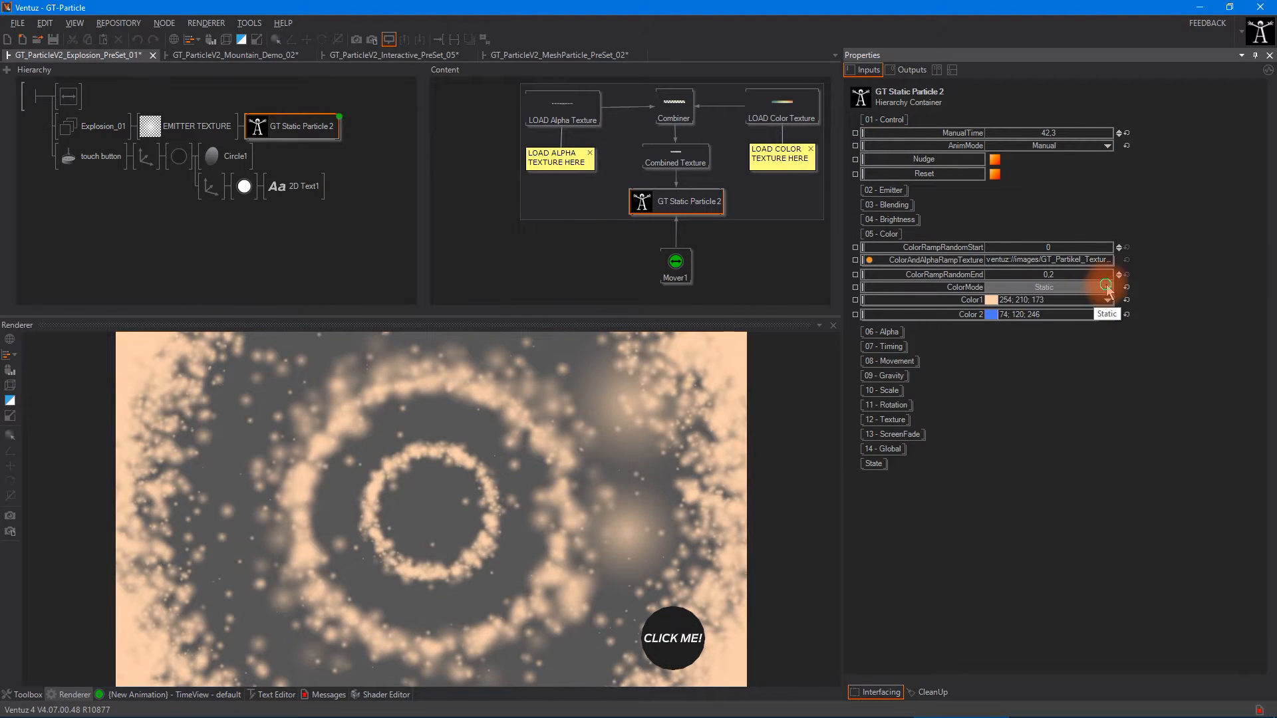
# Set the ColorMode to Gradient and scrub ManualTime to 47.5.
pyautogui.click(1106, 287)
pyautogui.click(1011, 308)
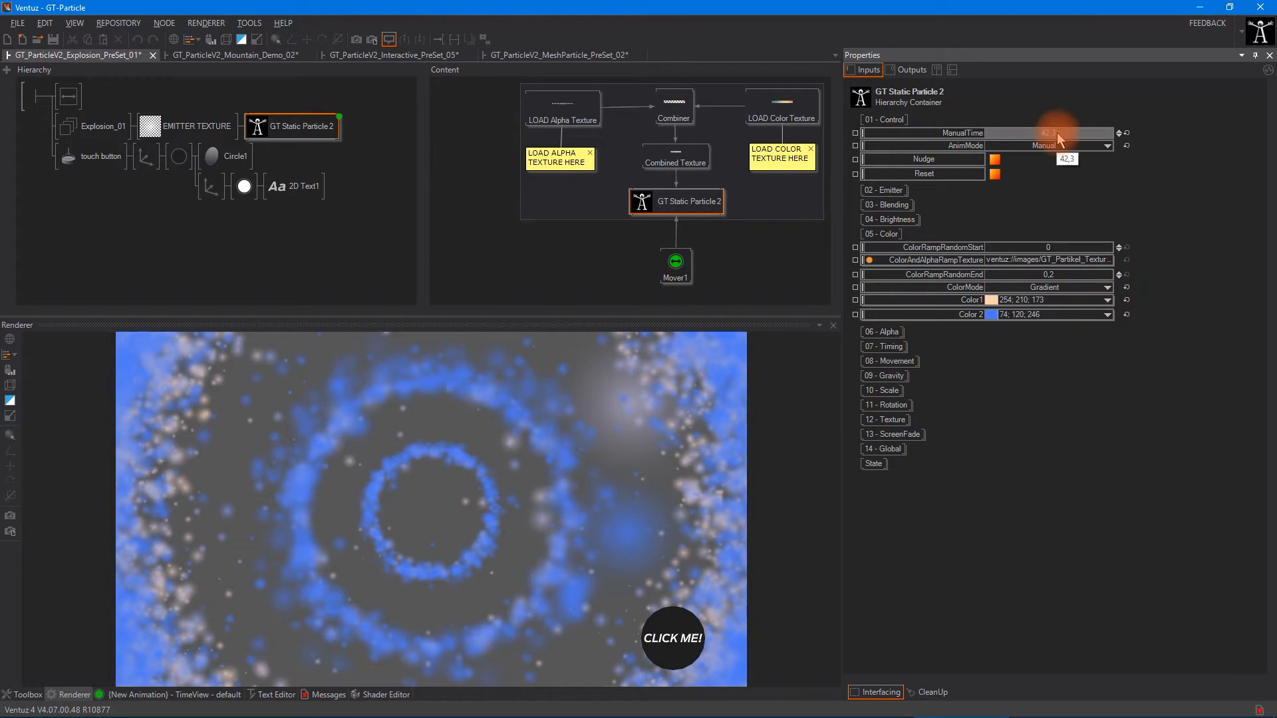
pyautogui.moveTo(1057, 138)
pyautogui.mouseDown()
pyautogui.moveTo(887, 135)
pyautogui.moveTo(1068, 130)
pyautogui.moveTo(1041, 134)
pyautogui.mouseUp()
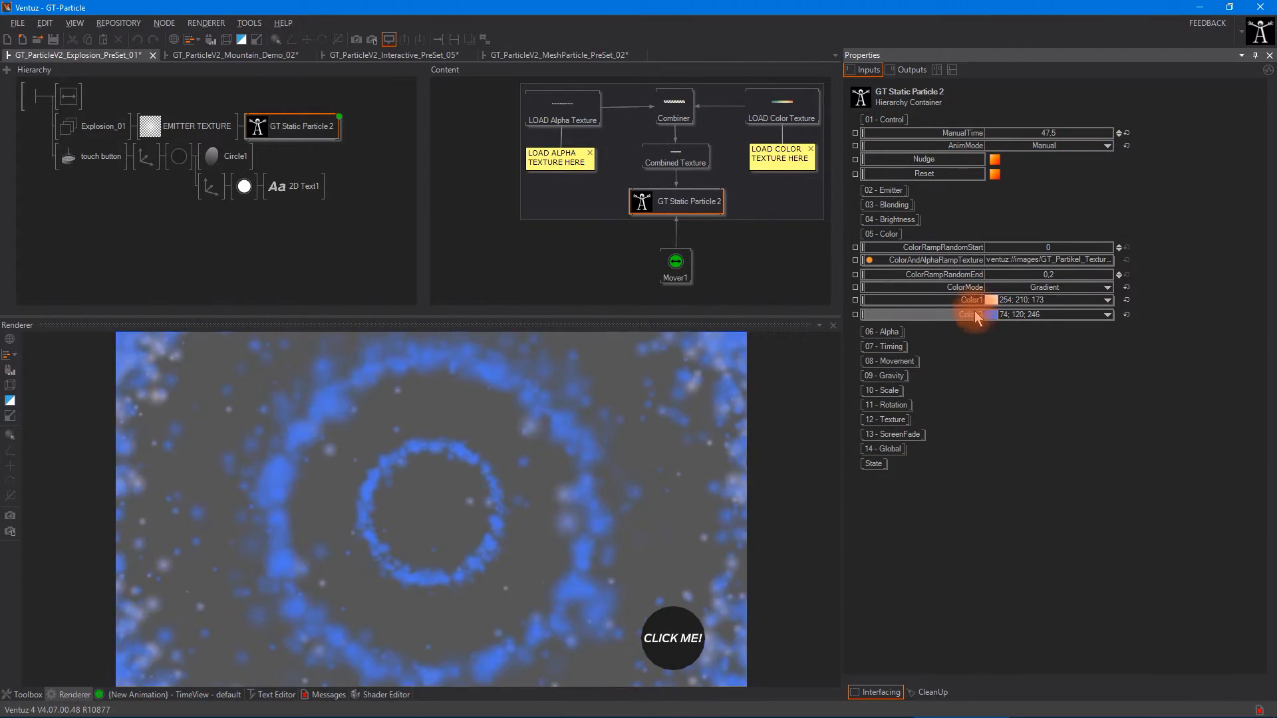
# Change Color 2 to the dark blue 21; 100; 131 and scrub ManualTime back to 40.3.
pyautogui.click(1107, 316)
pyautogui.click(1027, 363)
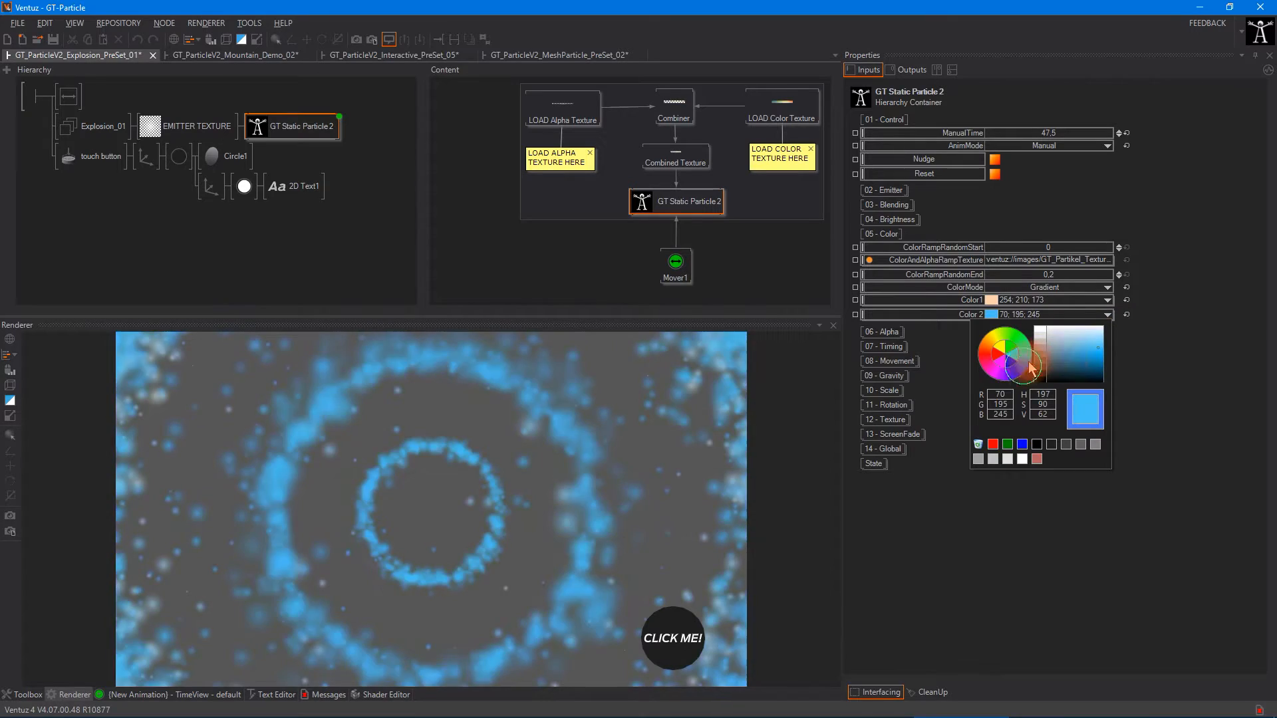
pyautogui.moveTo(1079, 356); pyautogui.dragTo(1088, 366)
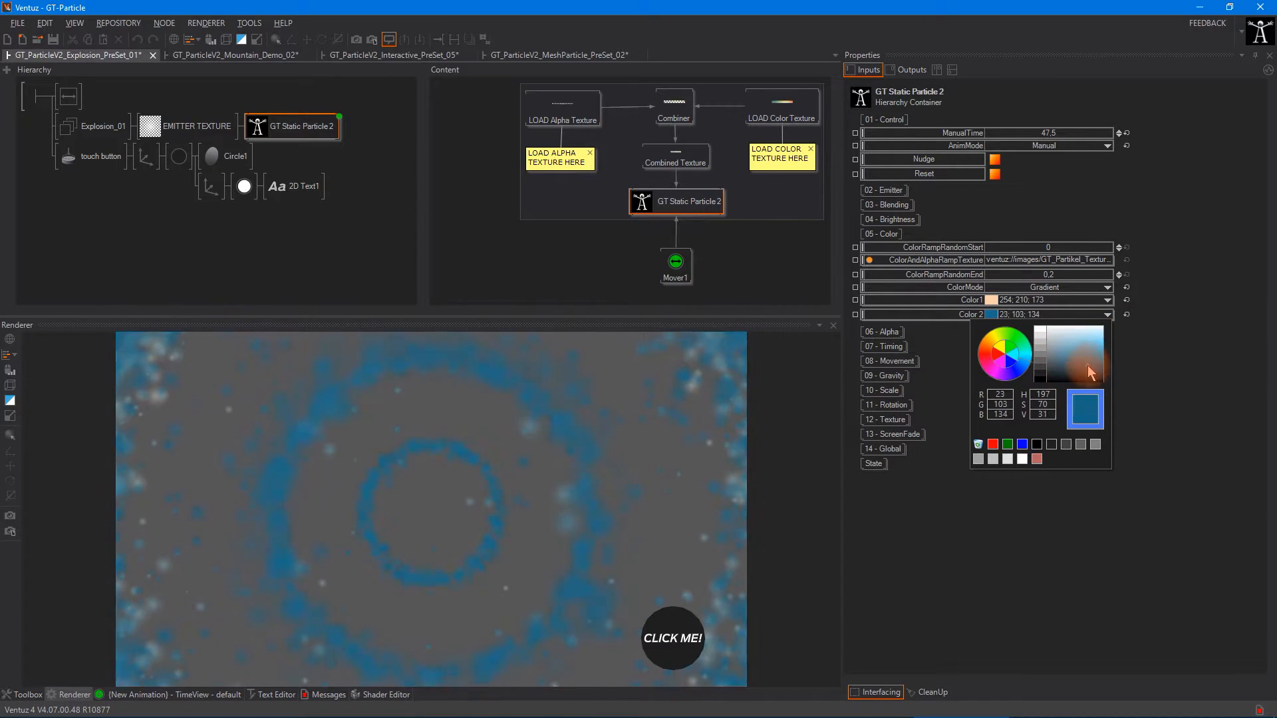
pyautogui.click(1148, 359)
pyautogui.moveTo(1028, 129); pyautogui.dragTo(984, 130)
# Set the ColorMode to RandomFromGradient and scrub ManualTime to 39.1.
pyautogui.click(1106, 288)
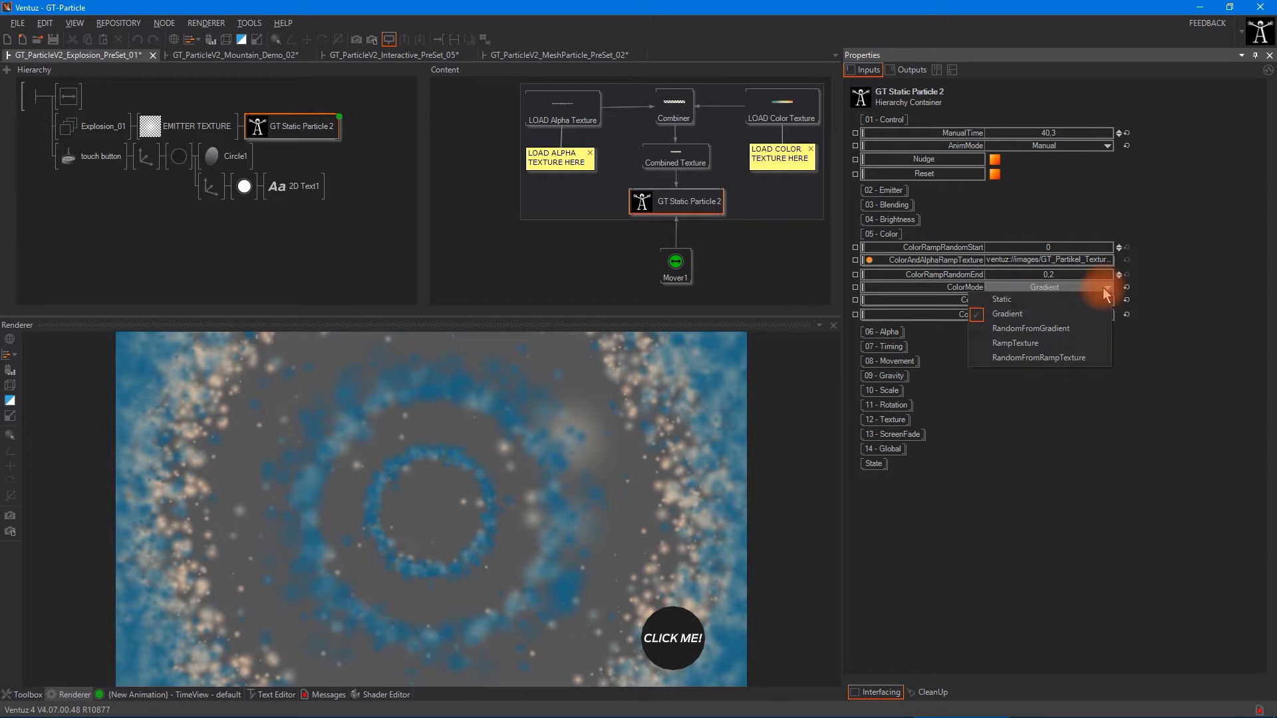
pyautogui.click(1072, 331)
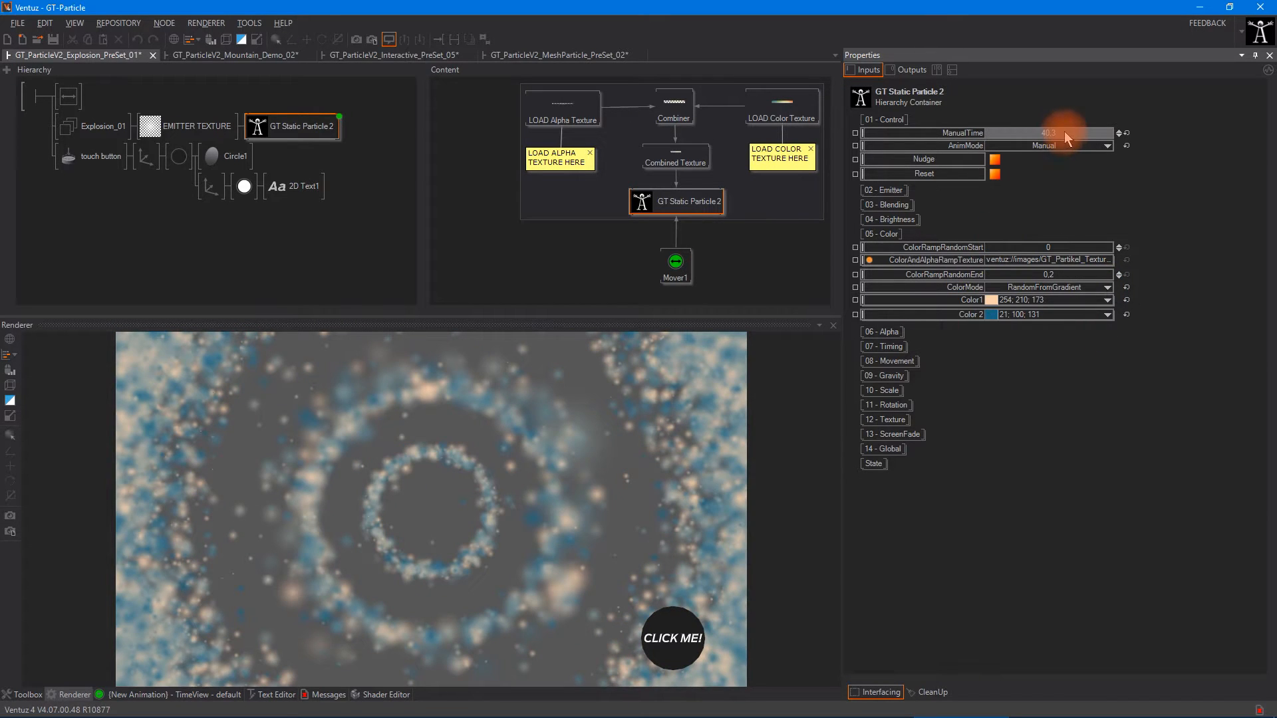
pyautogui.moveTo(1066, 137)
pyautogui.mouseDown()
pyautogui.moveTo(895, 137)
pyautogui.moveTo(1052, 155)
pyautogui.mouseUp()
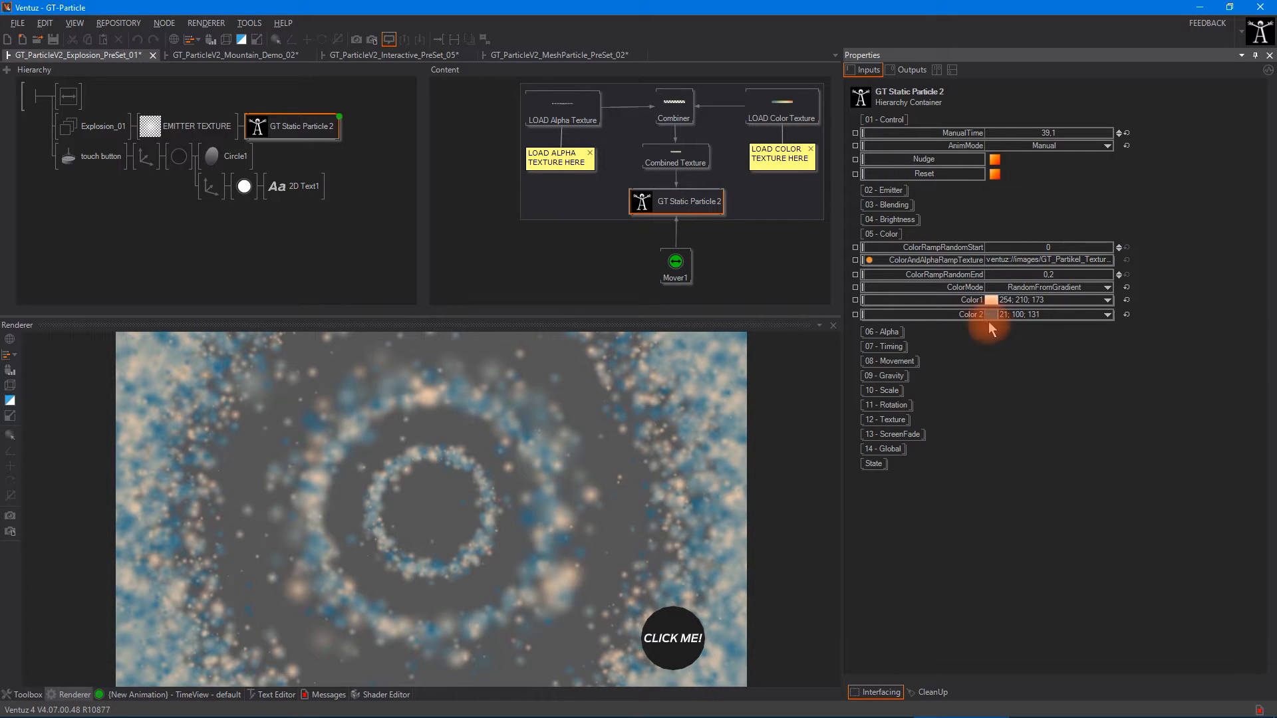
# Brighten Color 2 to the light blue 61; 195; 244 and scrub ManualTime to 37.7.
pyautogui.click(1111, 317)
pyautogui.click(1100, 348)
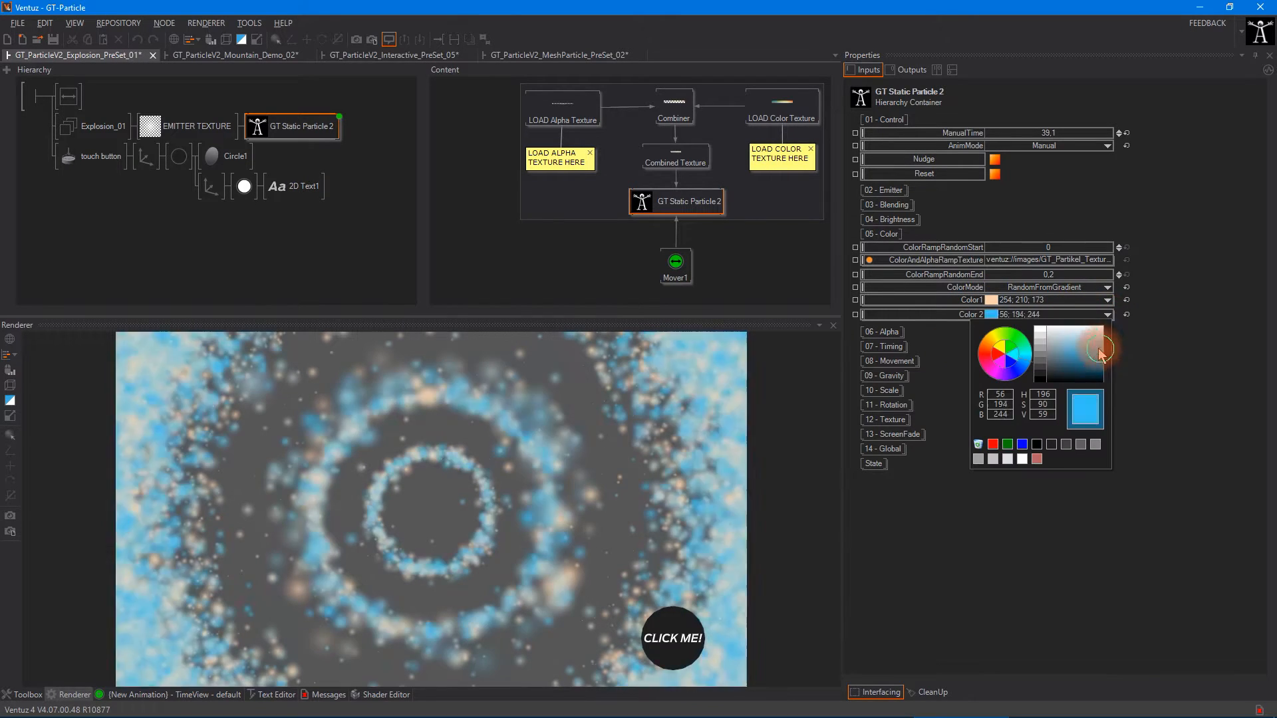
pyautogui.click(1155, 334)
pyautogui.moveTo(1063, 134); pyautogui.dragTo(1034, 135)
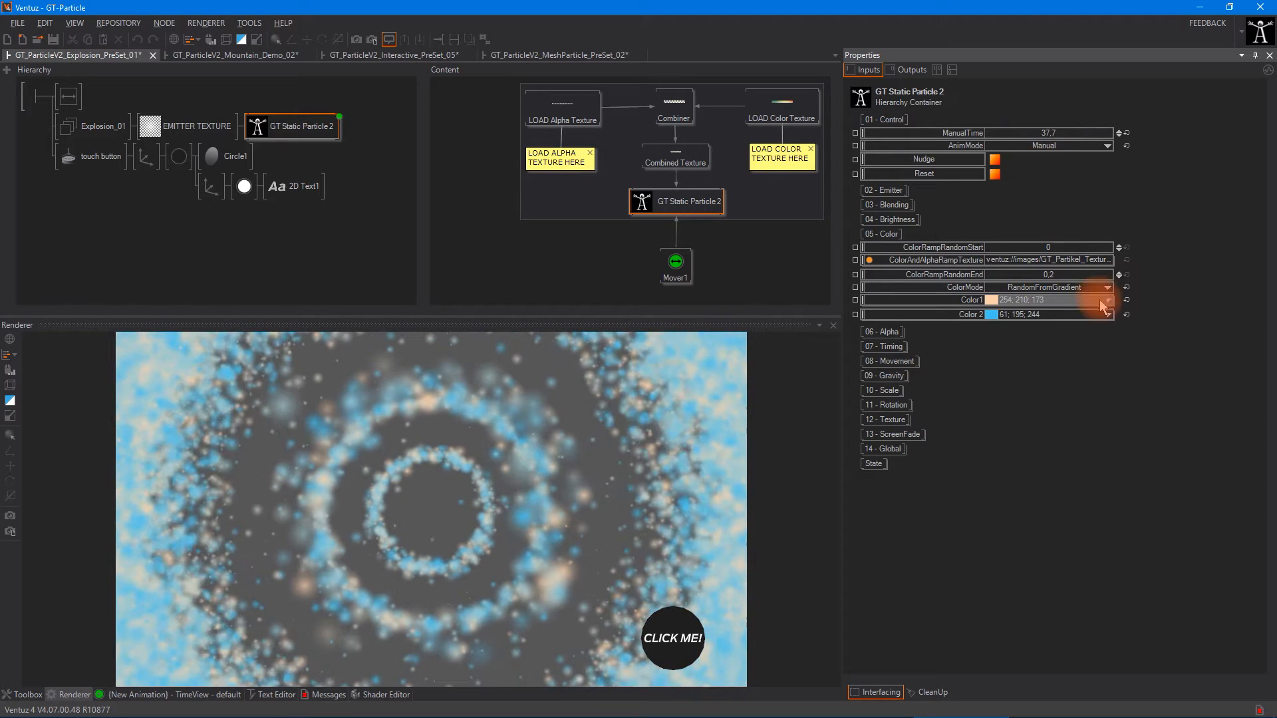
# Set the ColorMode to RampTexture and load an orange gradient image from the Gradients folder into the color texture loader.
pyautogui.click(1107, 288)
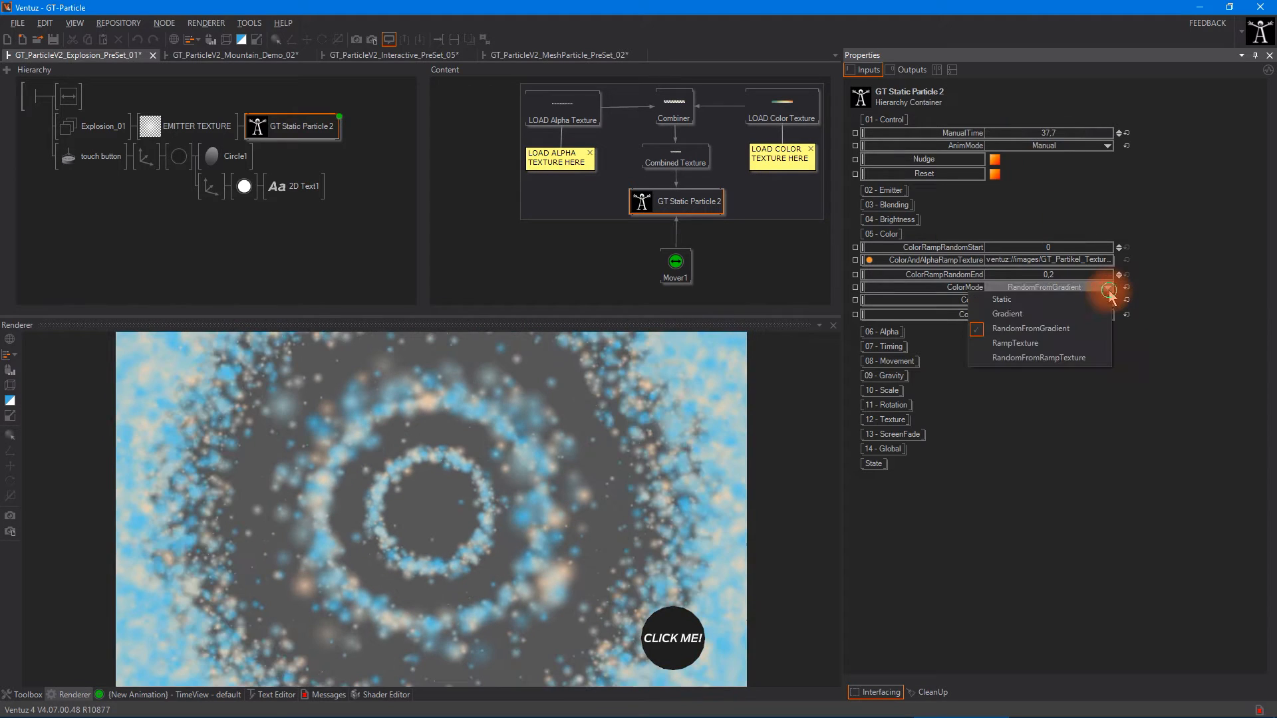
pyautogui.click(1055, 344)
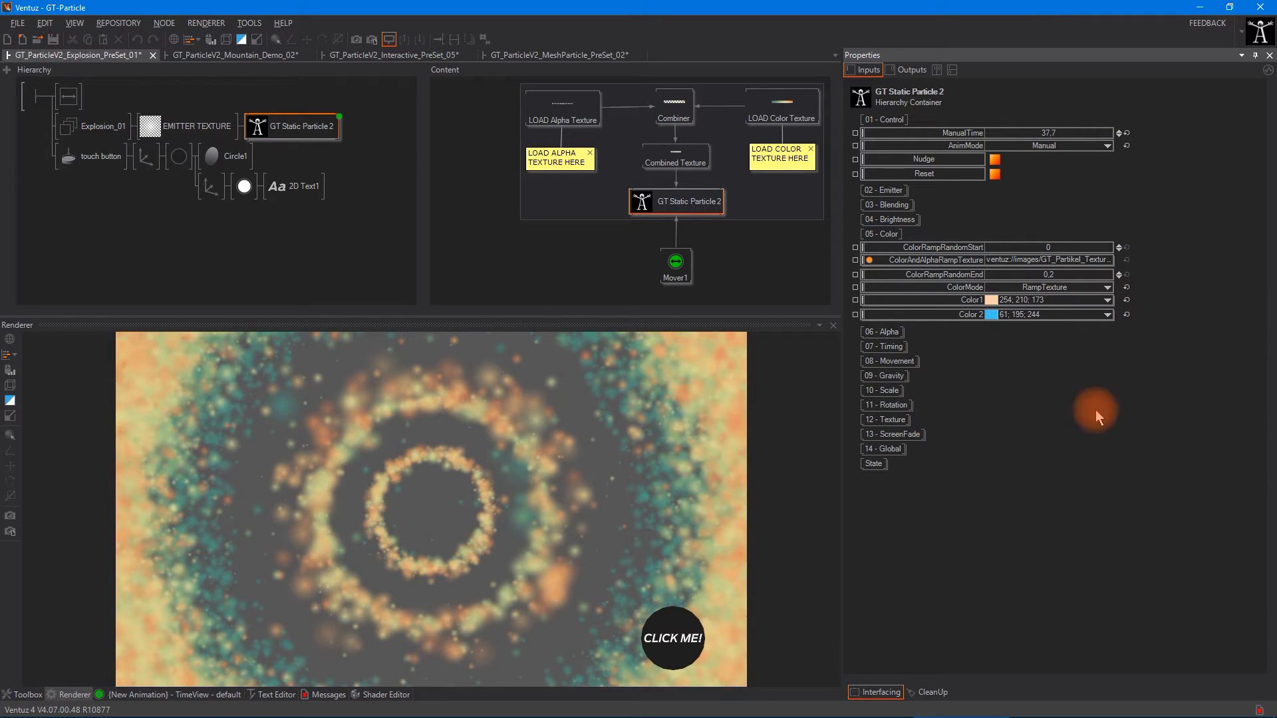
pyautogui.click(780, 103)
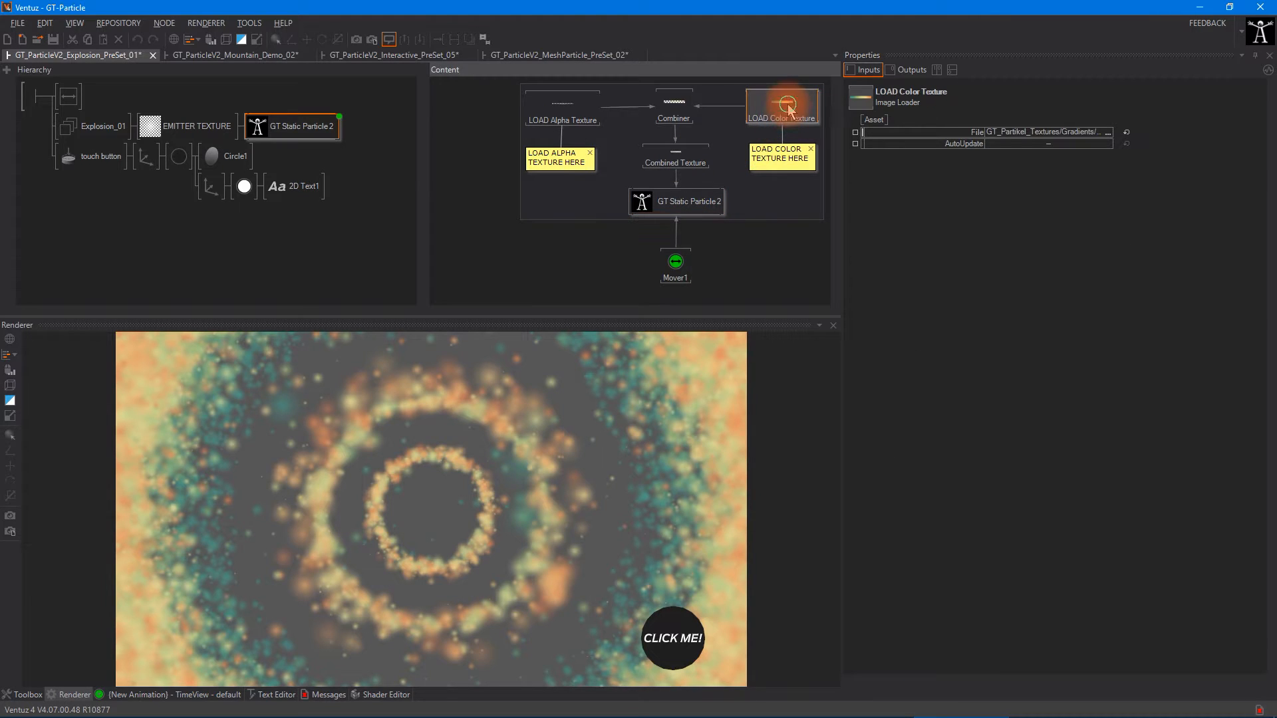
pyautogui.click(1108, 132)
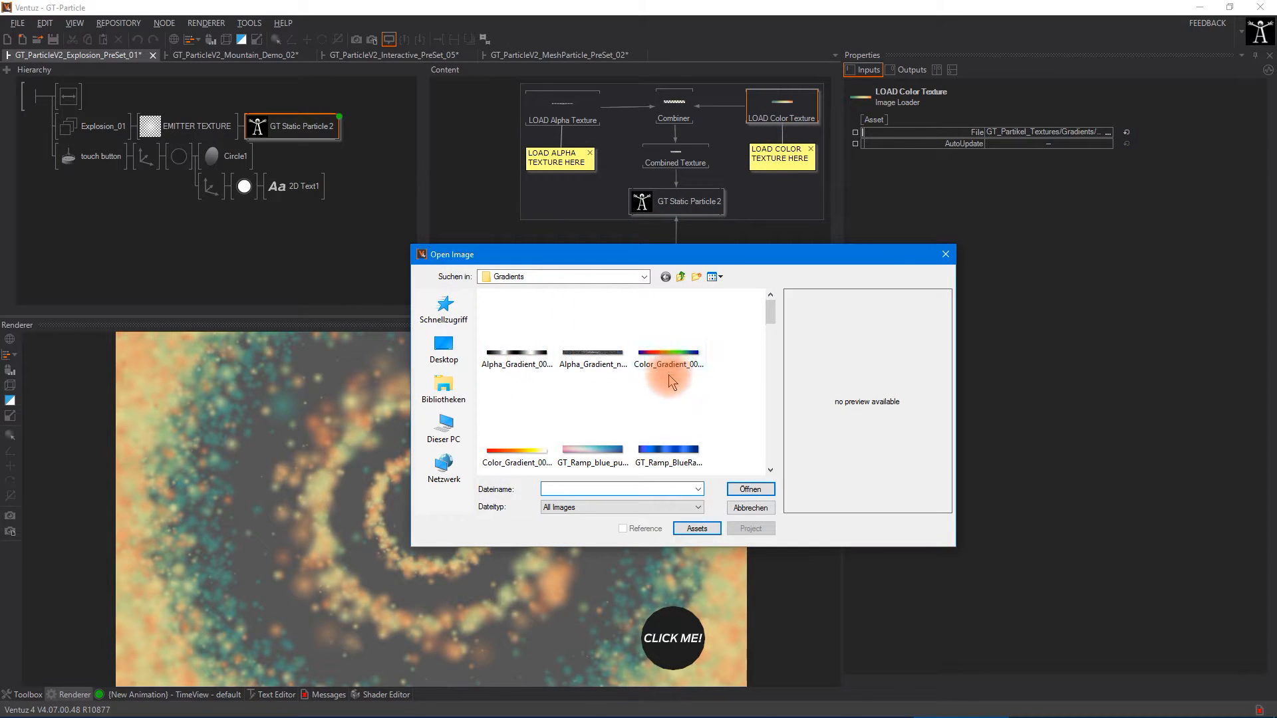
pyautogui.scroll(-2, 613, 422)
pyautogui.doubleClick(670, 447)
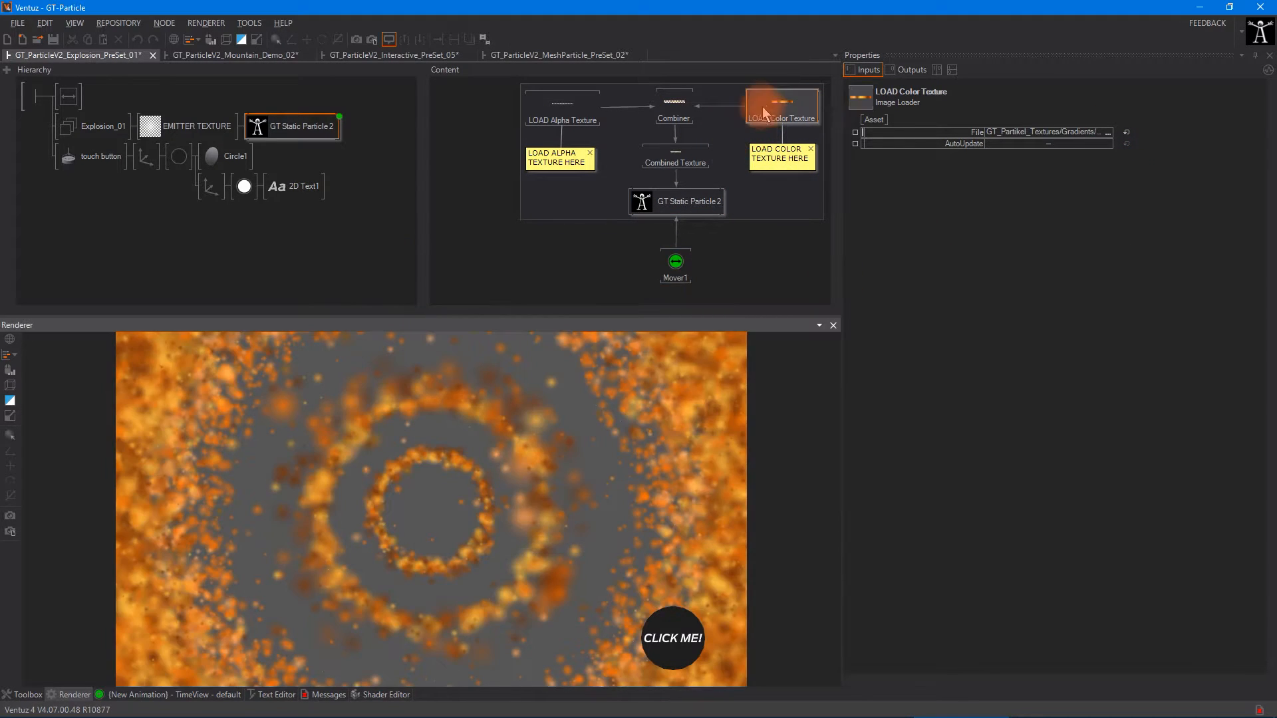
# Load GT_Ramp_Colors_02.png into the color texture loader and scrub the particle node's ManualTime to 39.1.
pyautogui.click(1108, 132)
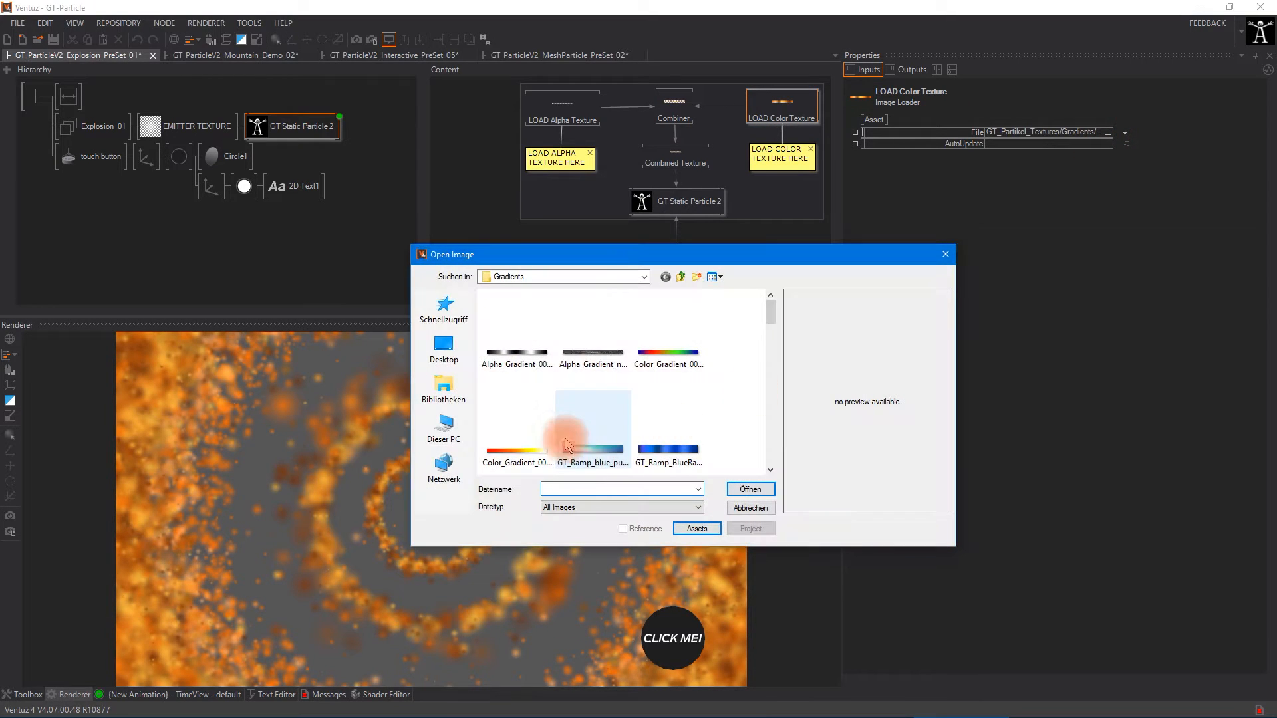
pyautogui.scroll(-2, 556, 432)
pyautogui.doubleClick(562, 457)
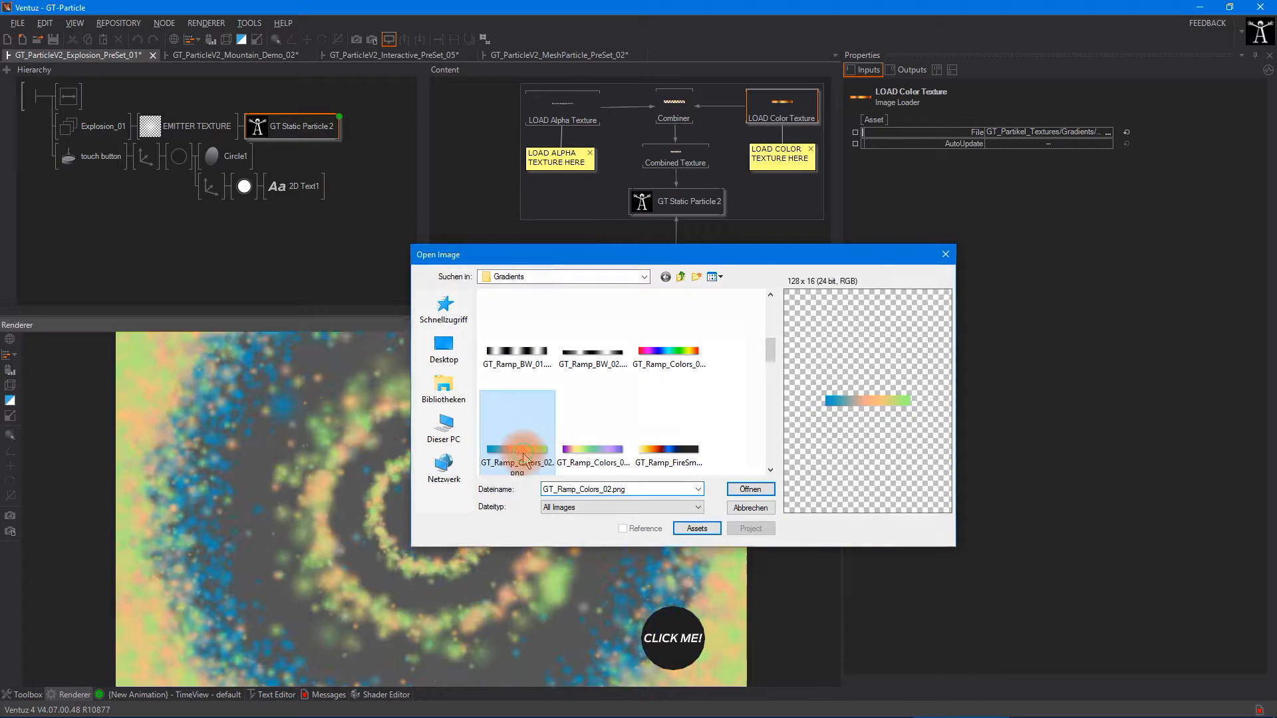
pyautogui.click(681, 201)
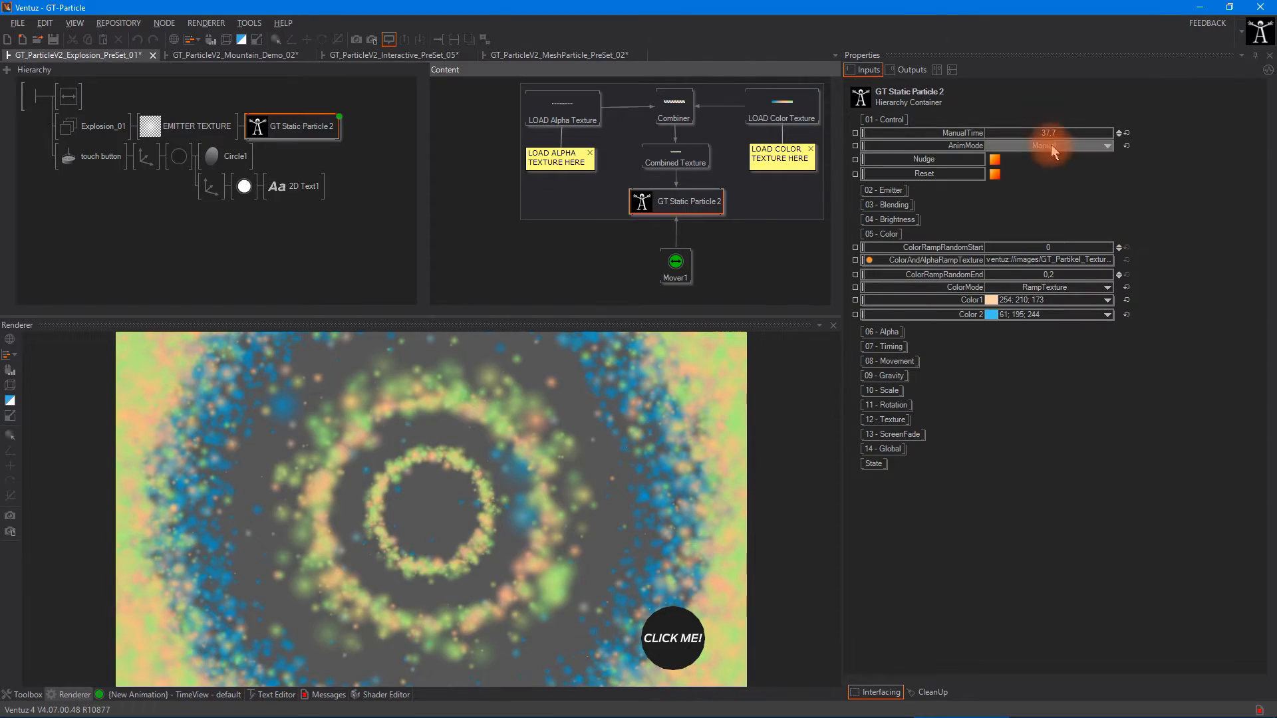
pyautogui.moveTo(1047, 134); pyautogui.dragTo(983, 157)
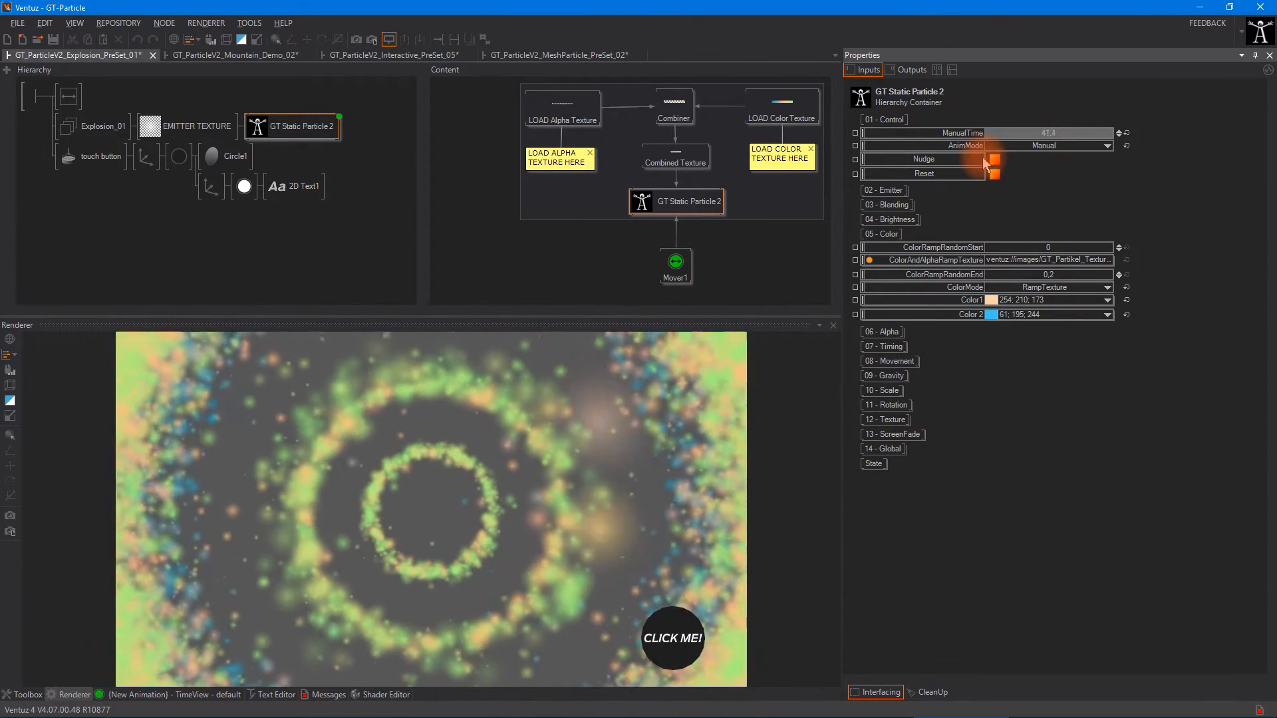
# Set the ColorMode to RandomFromRampTexture and scrub ManualTime to 34.6.
pyautogui.click(1107, 287)
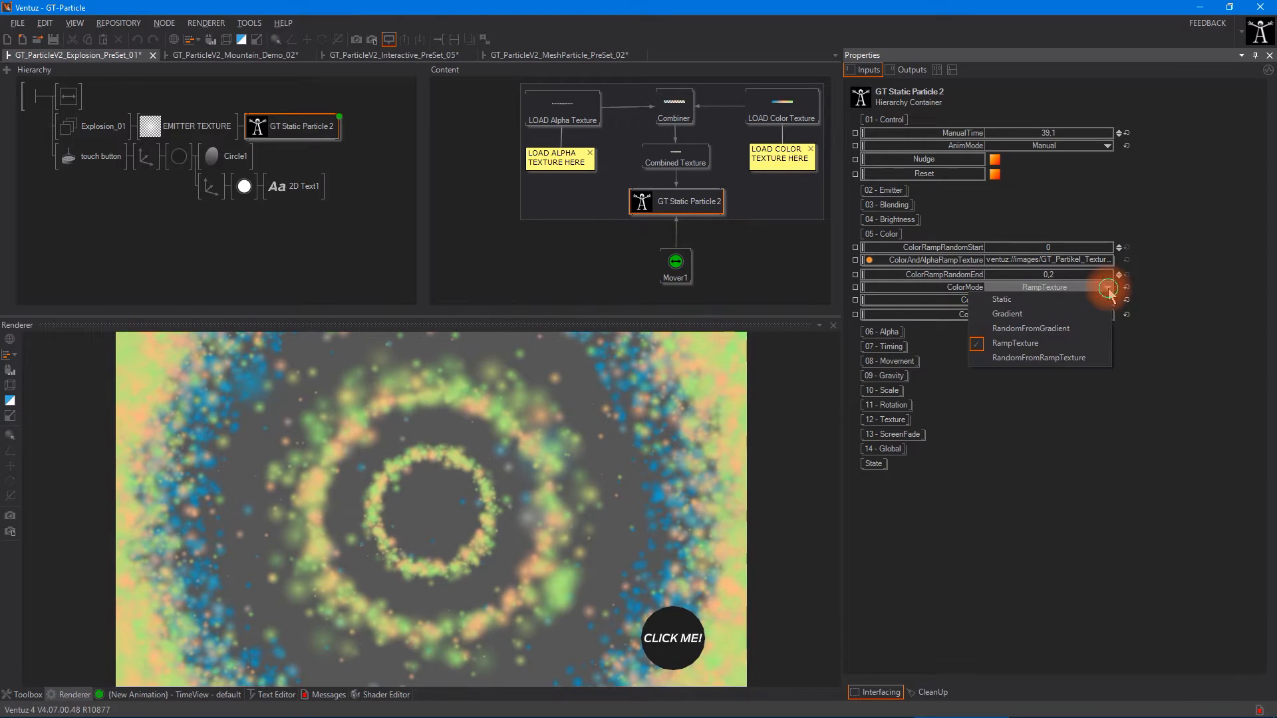
pyautogui.click(1062, 359)
pyautogui.moveTo(1082, 136); pyautogui.dragTo(811, 140)
# Load the red, green and blue Color_Gradient image into the color texture loader.
pyautogui.click(784, 107)
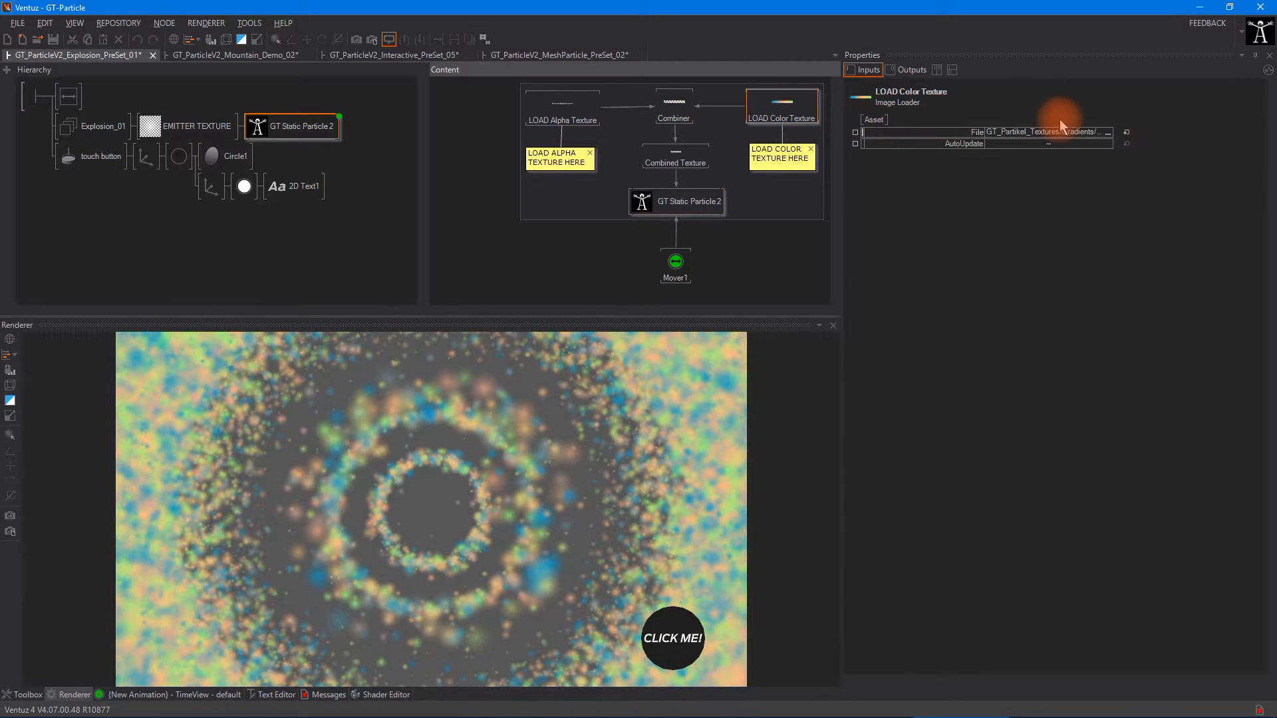
pyautogui.click(1108, 132)
pyautogui.doubleClick(669, 356)
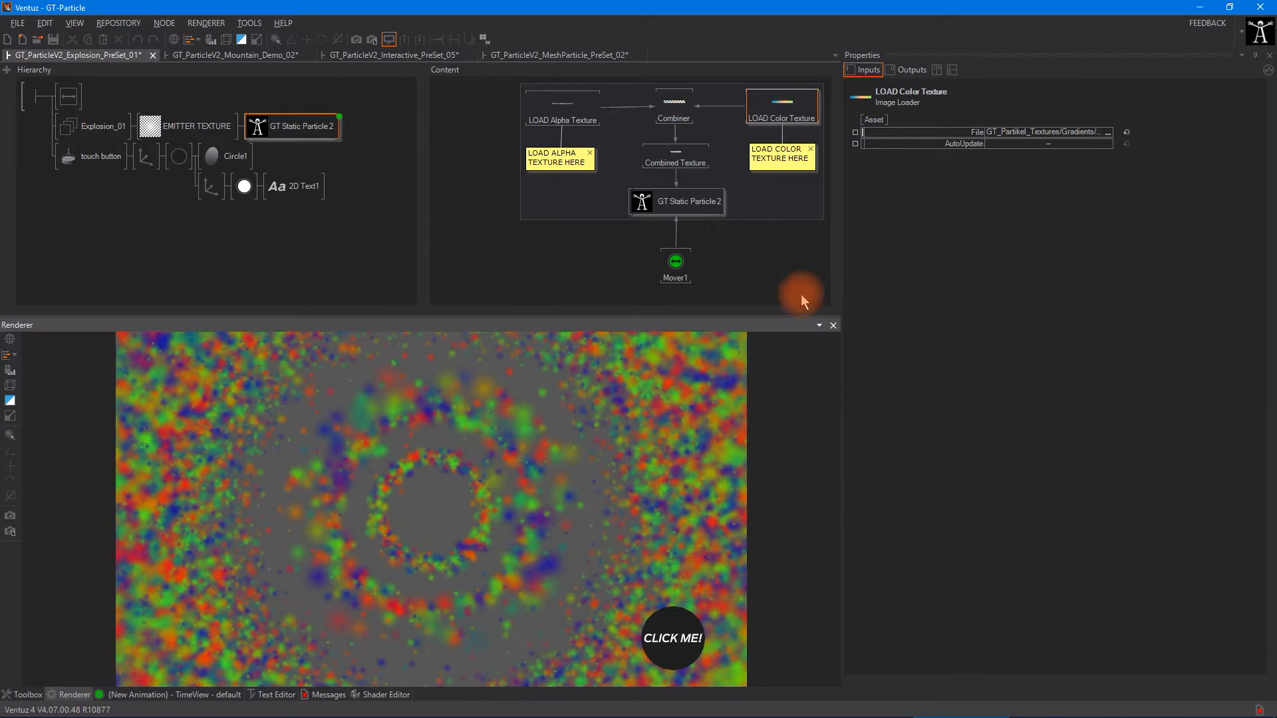
pyautogui.click(689, 207)
# Replace the color texture with a black-and-white gradient image from the Gradients folder.
pyautogui.click(769, 108)
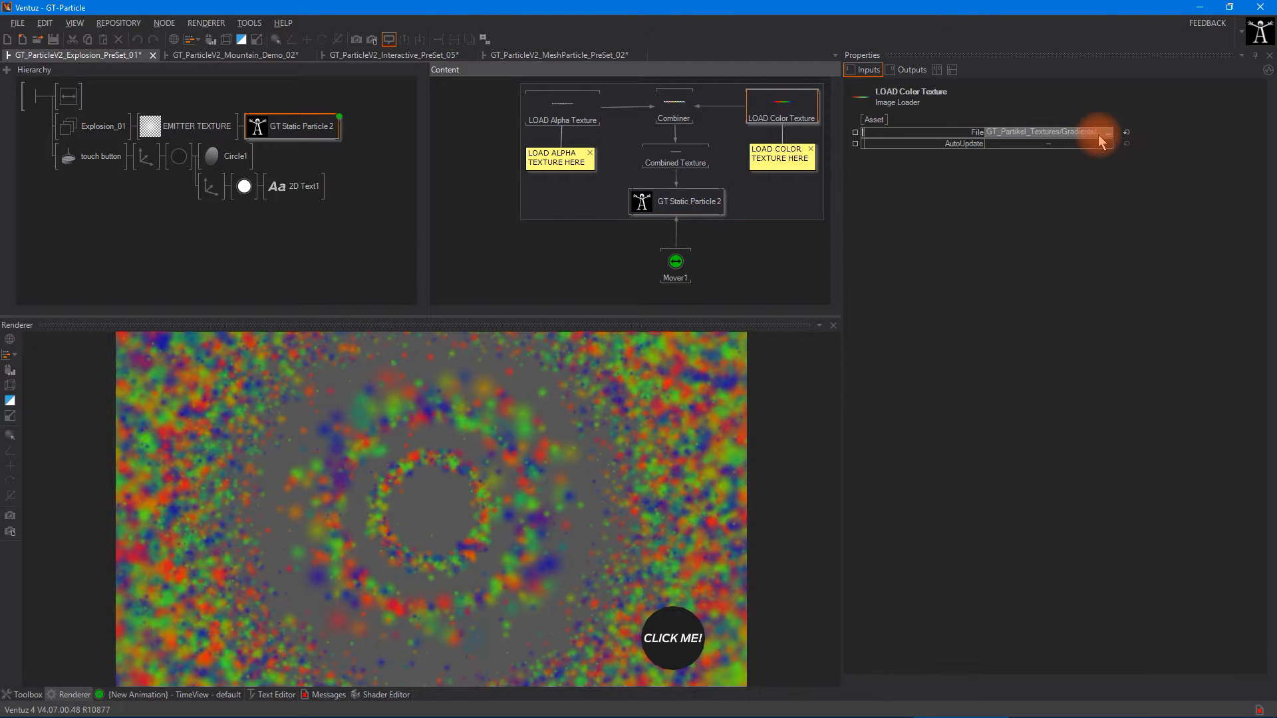
pyautogui.click(1108, 132)
pyautogui.doubleClick(521, 285)
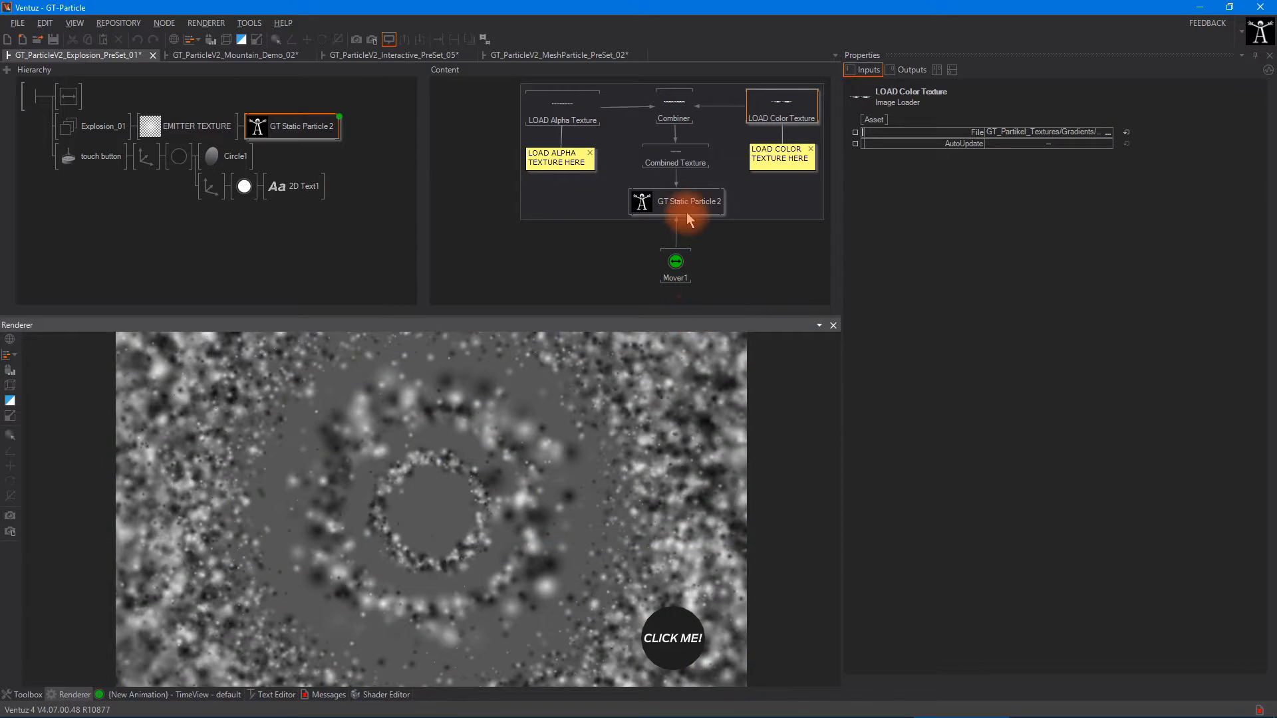
# Set the ColorMode of GT Static Particle 2 back to RampTexture.
pyautogui.click(686, 212)
pyautogui.click(1108, 290)
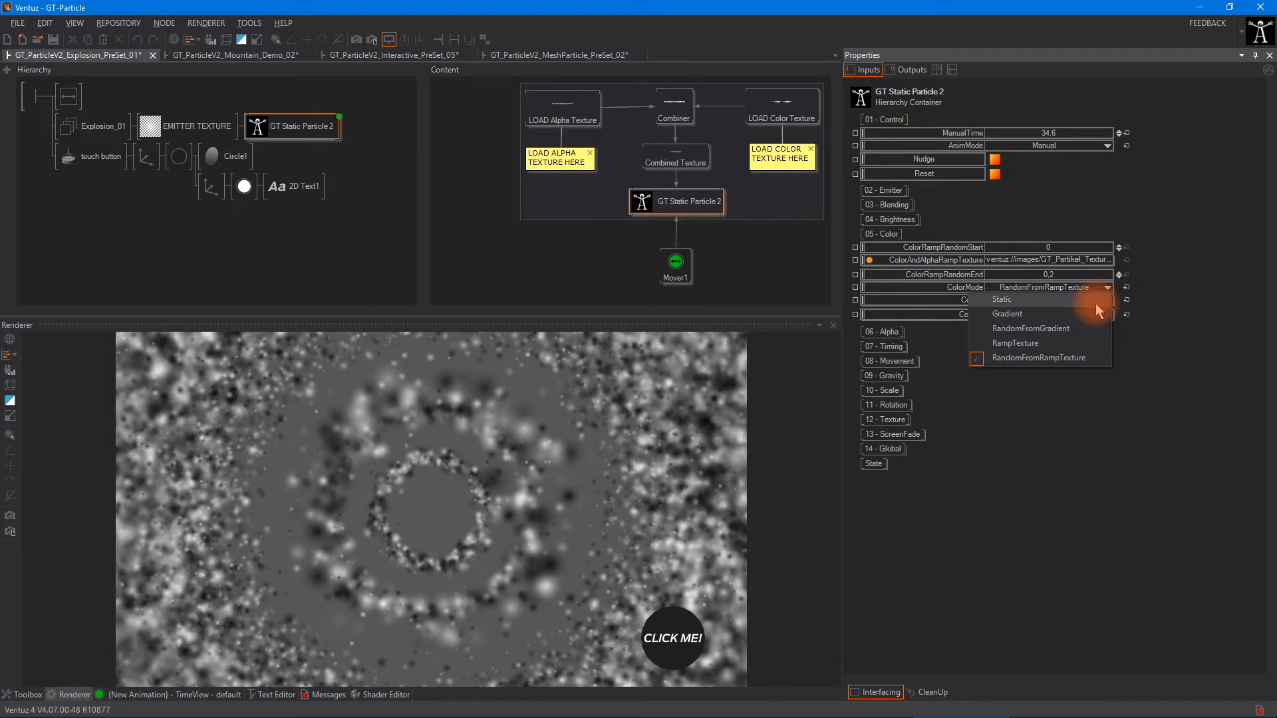
pyautogui.click(1089, 342)
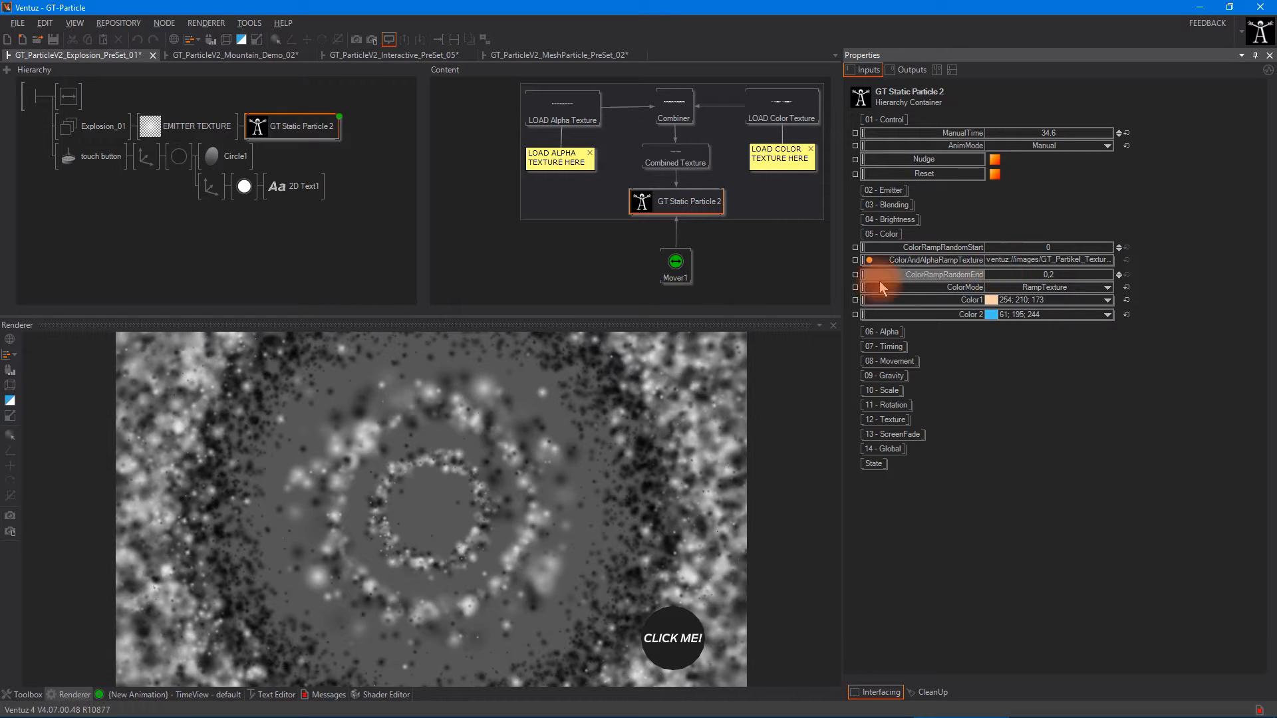
# Set ColorRampRandomStart to 0 and ColorRampRandomEnd to 1, and scrub ManualTime to 37.7.
pyautogui.moveTo(1085, 279); pyautogui.dragTo(1055, 251)
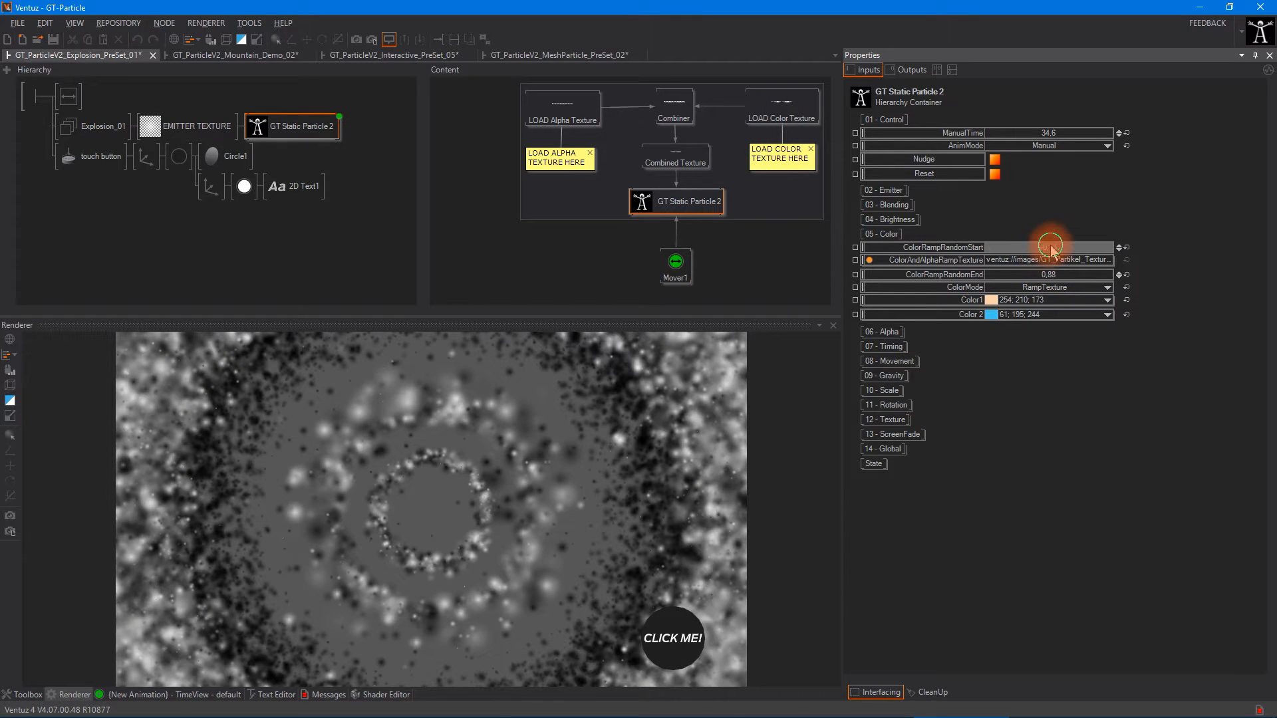
pyautogui.write('0')
pyautogui.keyDown('ctrl'); pyautogui.moveTo(1068, 277); pyautogui.dragTo(1075, 278); pyautogui.keyUp('ctrl')
pyautogui.moveTo(1057, 136); pyautogui.dragTo(1024, 170)
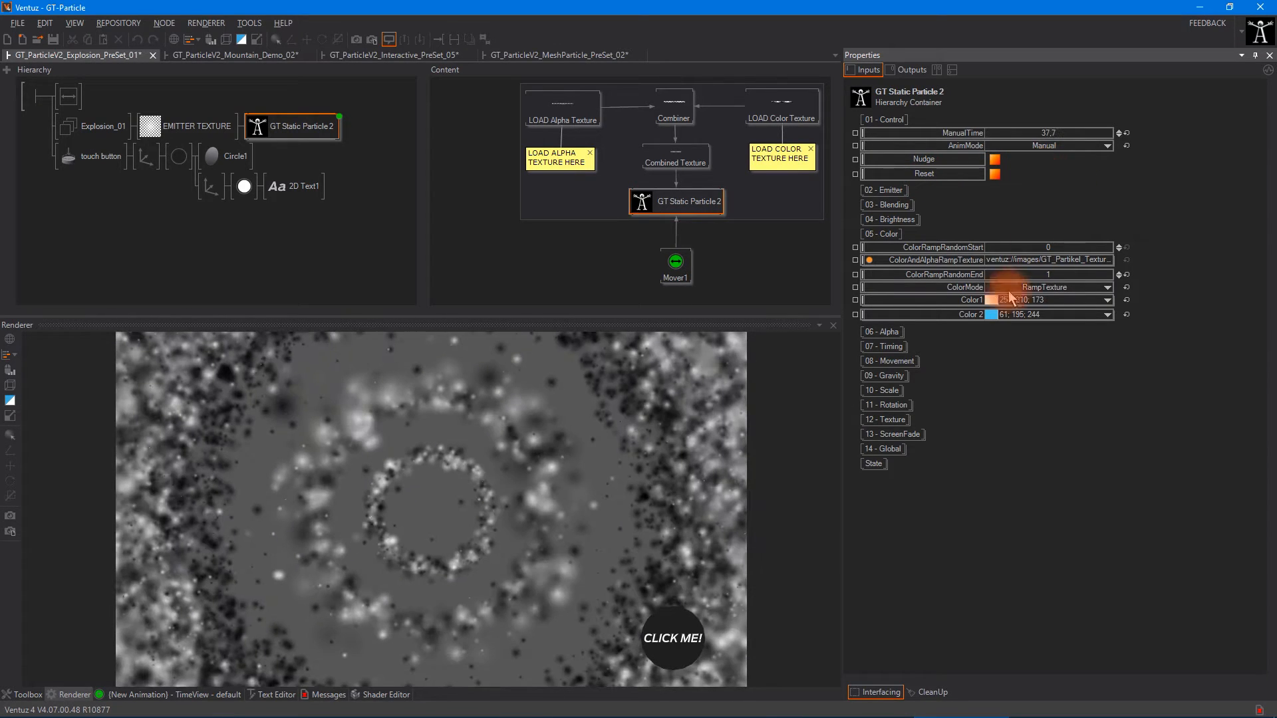
# Raise ColorRampRandomStart to 0.31 and ColorRampRandomEnd to 1.01.
pyautogui.moveTo(1035, 250)
pyautogui.keyDown('ctrl'); pyautogui.mouseDown()
pyautogui.moveTo(1073, 251)
pyautogui.moveTo(1056, 251)
pyautogui.mouseUp(); pyautogui.keyUp('ctrl')
pyautogui.moveTo(1062, 274)
pyautogui.keyDown('ctrl'); pyautogui.mouseDown()
pyautogui.moveTo(1046, 273)
pyautogui.moveTo(1063, 271)
pyautogui.mouseUp(); pyautogui.keyUp('ctrl')
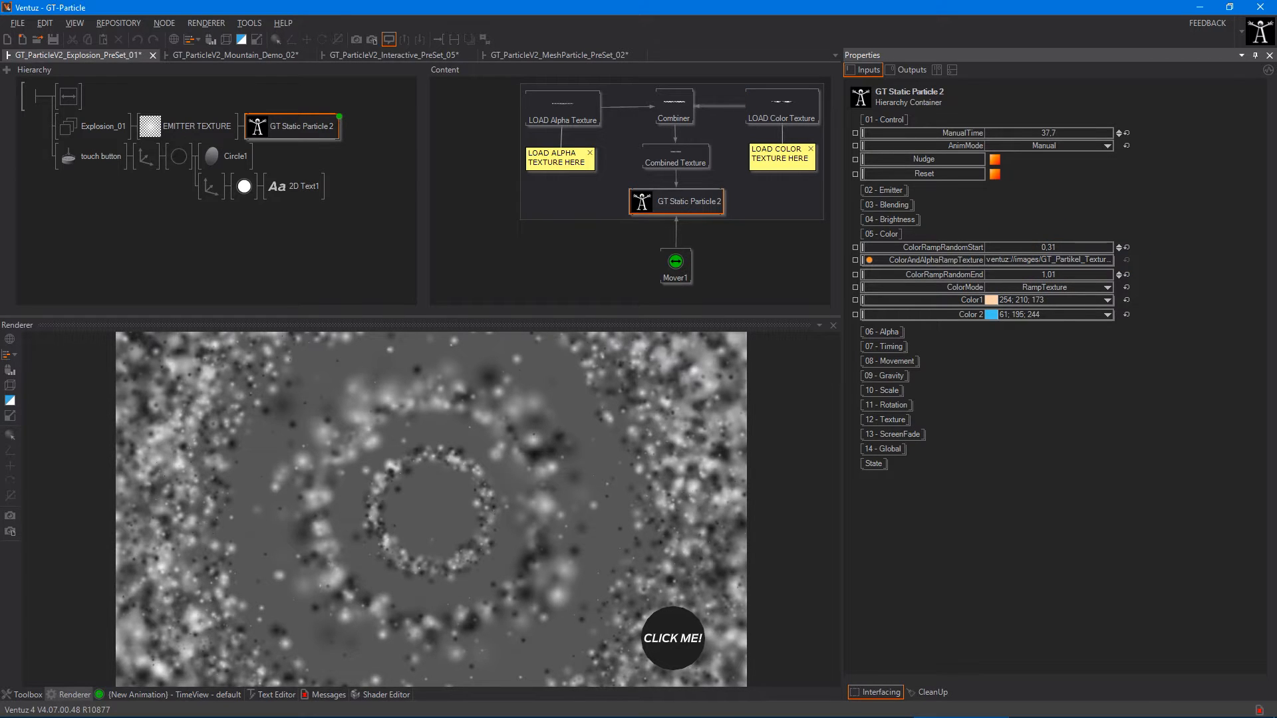
pyautogui.moveTo(411, 0); pyautogui.dragTo(382, 2)
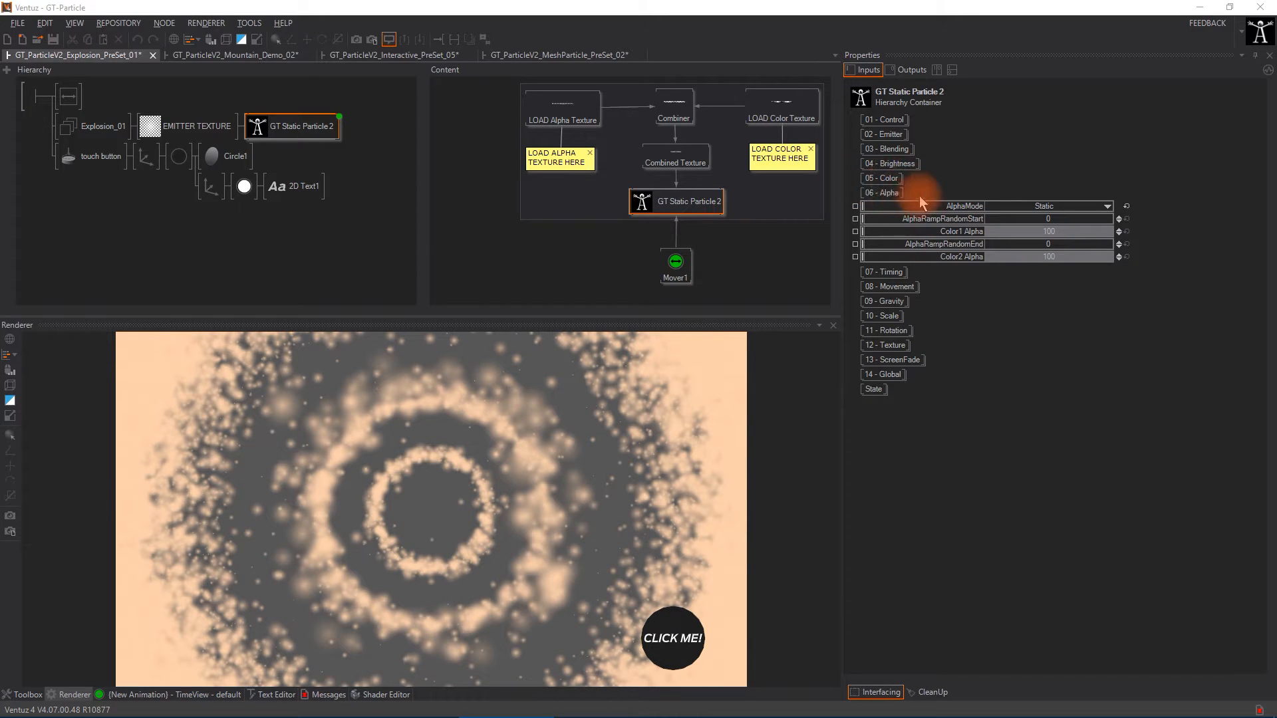
# Test a Color1 Alpha of 61.7 while scrubbing ManualTime to 36, and restore Color1 Alpha to 100.
pyautogui.moveTo(1093, 233); pyautogui.dragTo(1275, 199)
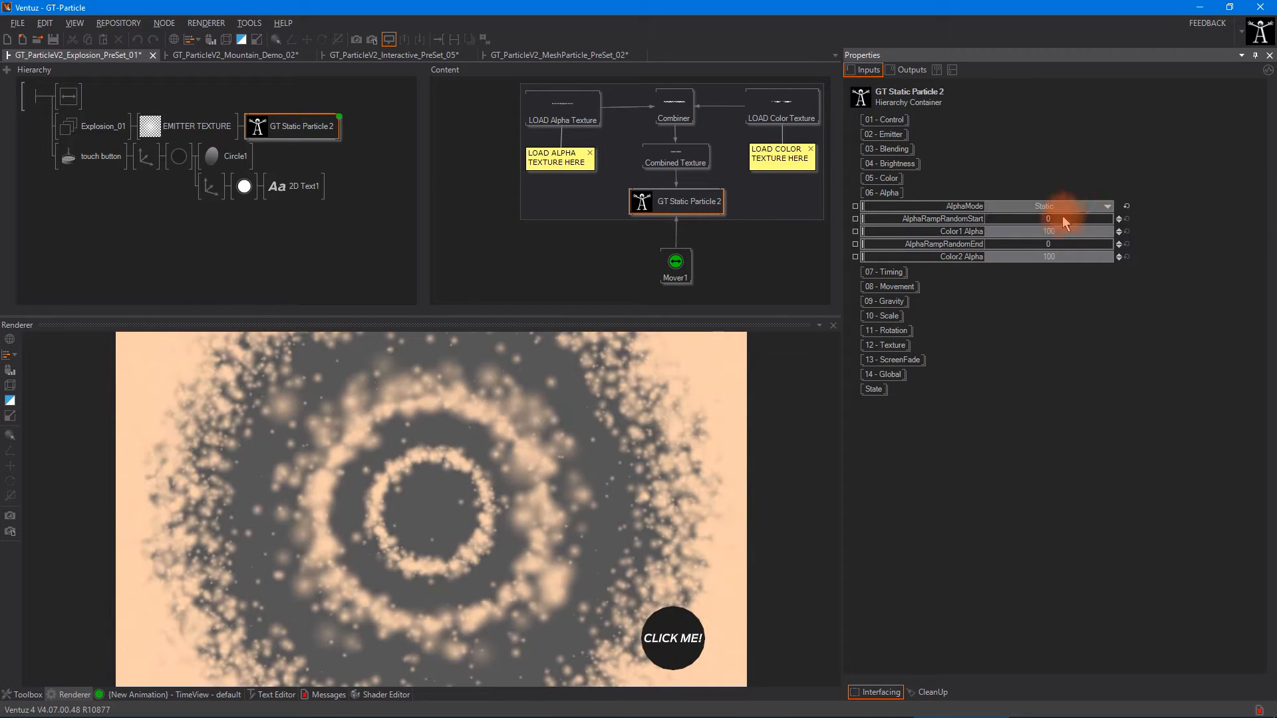
pyautogui.moveTo(1091, 236); pyautogui.dragTo(827, 229)
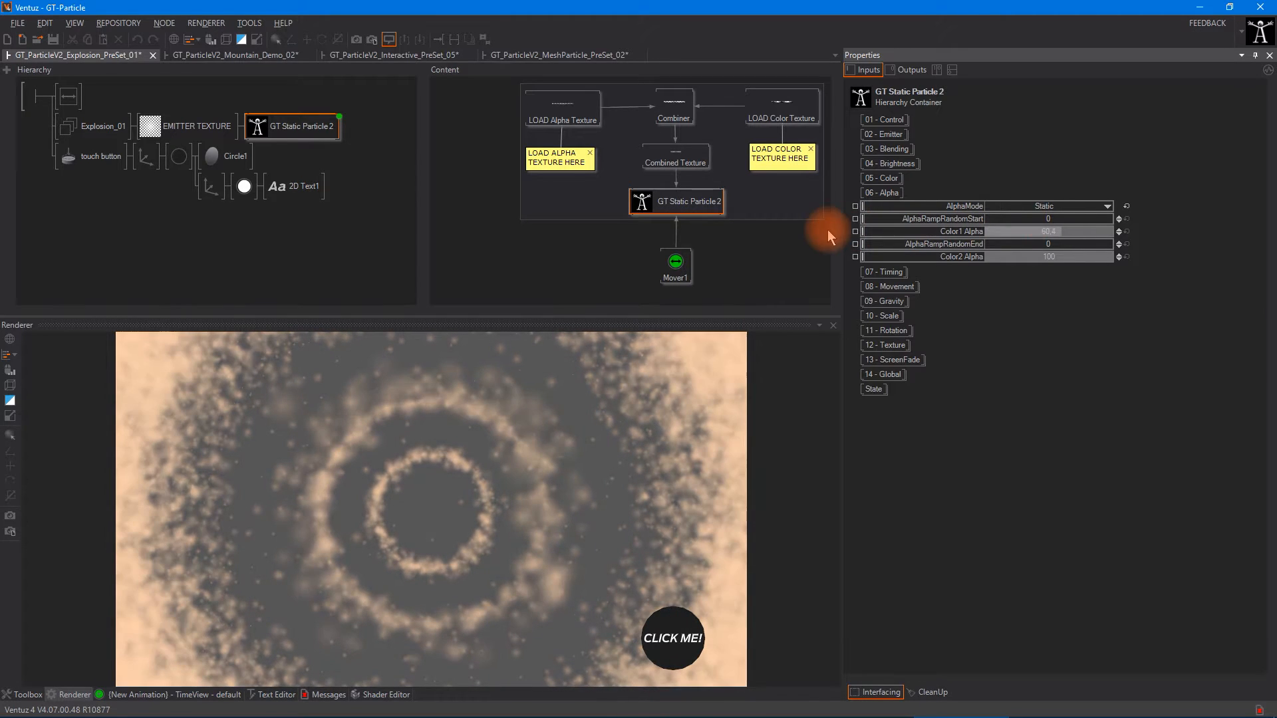
pyautogui.click(886, 121)
pyautogui.moveTo(1064, 134)
pyautogui.mouseDown()
pyautogui.moveTo(894, 140)
pyautogui.moveTo(1044, 137)
pyautogui.mouseUp()
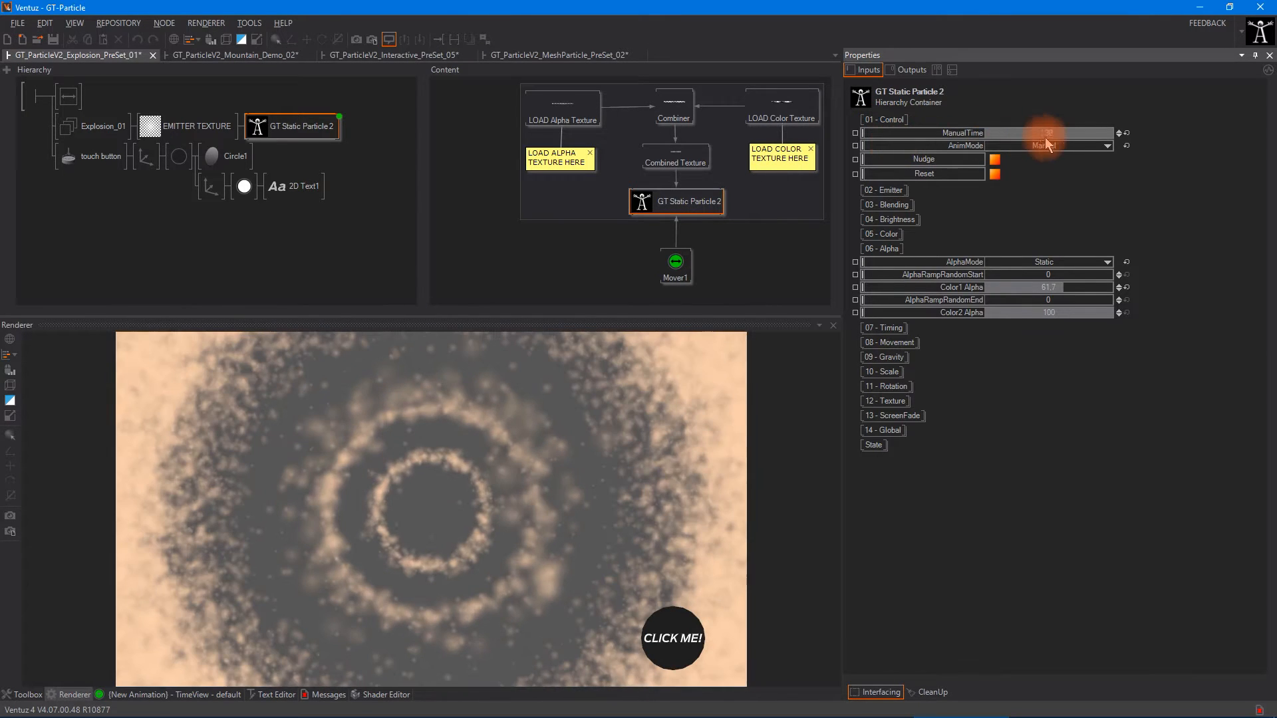
pyautogui.moveTo(1057, 284); pyautogui.dragTo(1083, 288)
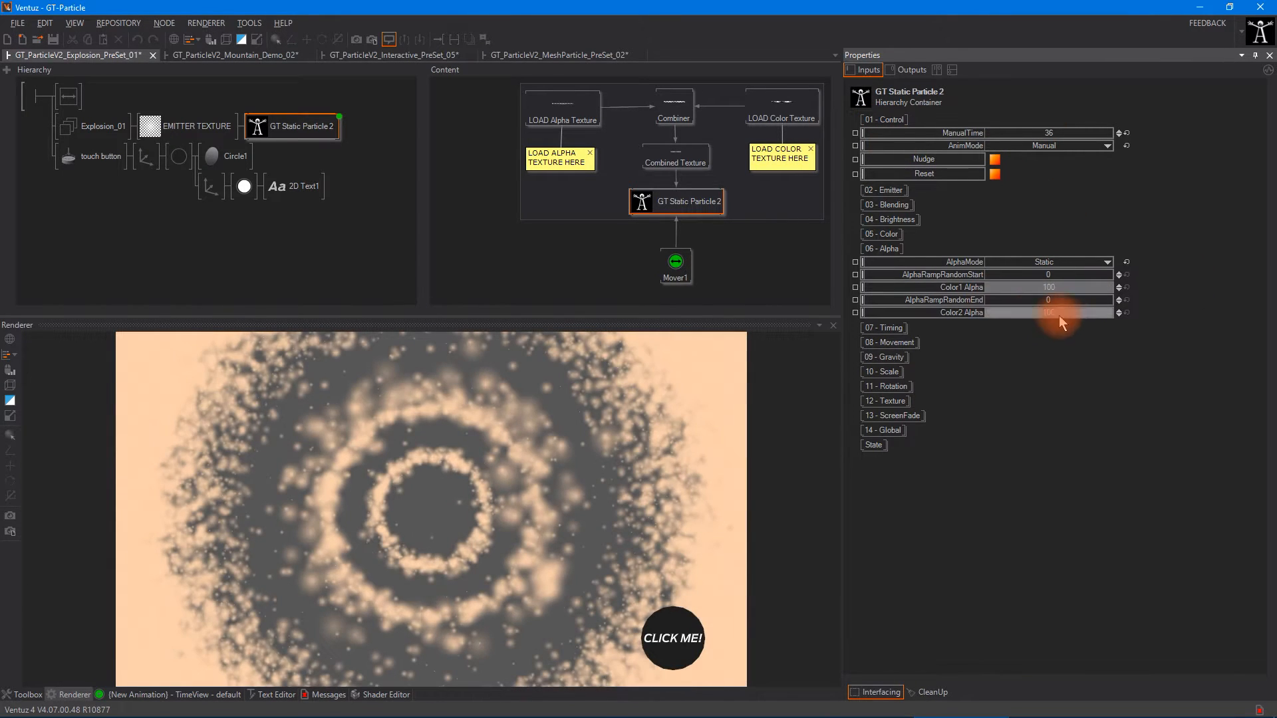
# Set the AlphaMode to Gradient with Color2 Alpha at 0 and scrub ManualTime to 21.6.
pyautogui.click(1107, 263)
pyautogui.click(1087, 291)
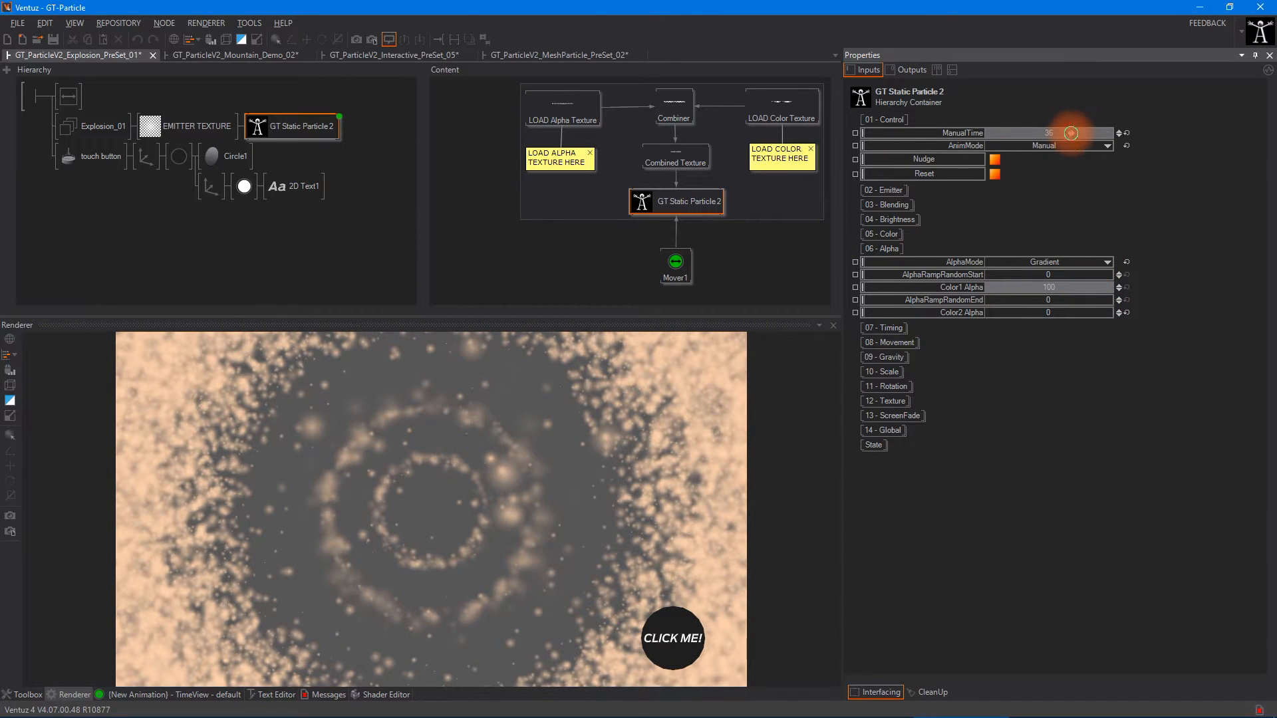
pyautogui.moveTo(1070, 133); pyautogui.dragTo(1047, 149)
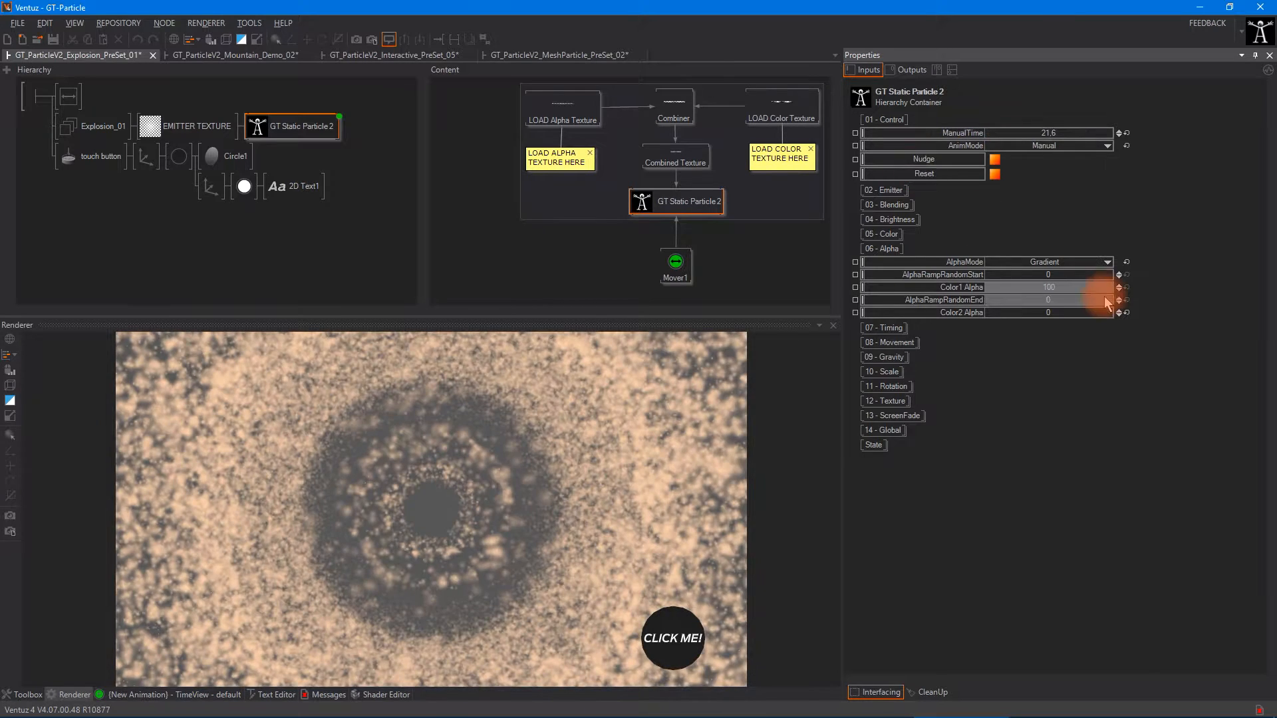
# Reverse the alpha fade with Color1 Alpha 0 and Color2 Alpha 100, scrub ManualTime to 28.8, and restore Color1 Alpha to 100.
pyautogui.moveTo(1104, 290)
pyautogui.mouseDown()
pyautogui.moveTo(997, 287)
pyautogui.moveTo(1017, 315)
pyautogui.moveTo(1114, 312)
pyautogui.mouseUp()
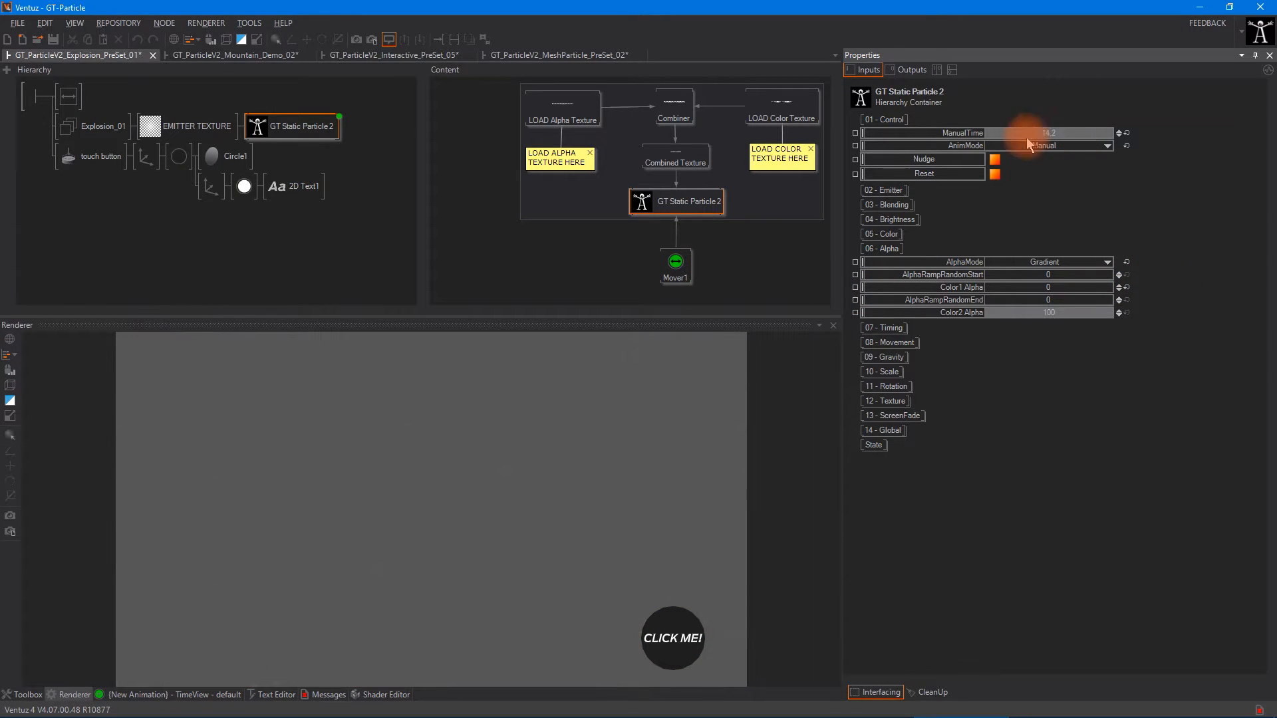
pyautogui.moveTo(1027, 137); pyautogui.dragTo(1063, 152)
pyautogui.moveTo(1079, 313); pyautogui.dragTo(1267, 315)
pyautogui.moveTo(1032, 286); pyautogui.dragTo(1274, 374)
# Set the AlphaMode to RandomFromGradient and lower Color2 Alpha to about 70.
pyautogui.click(1106, 265)
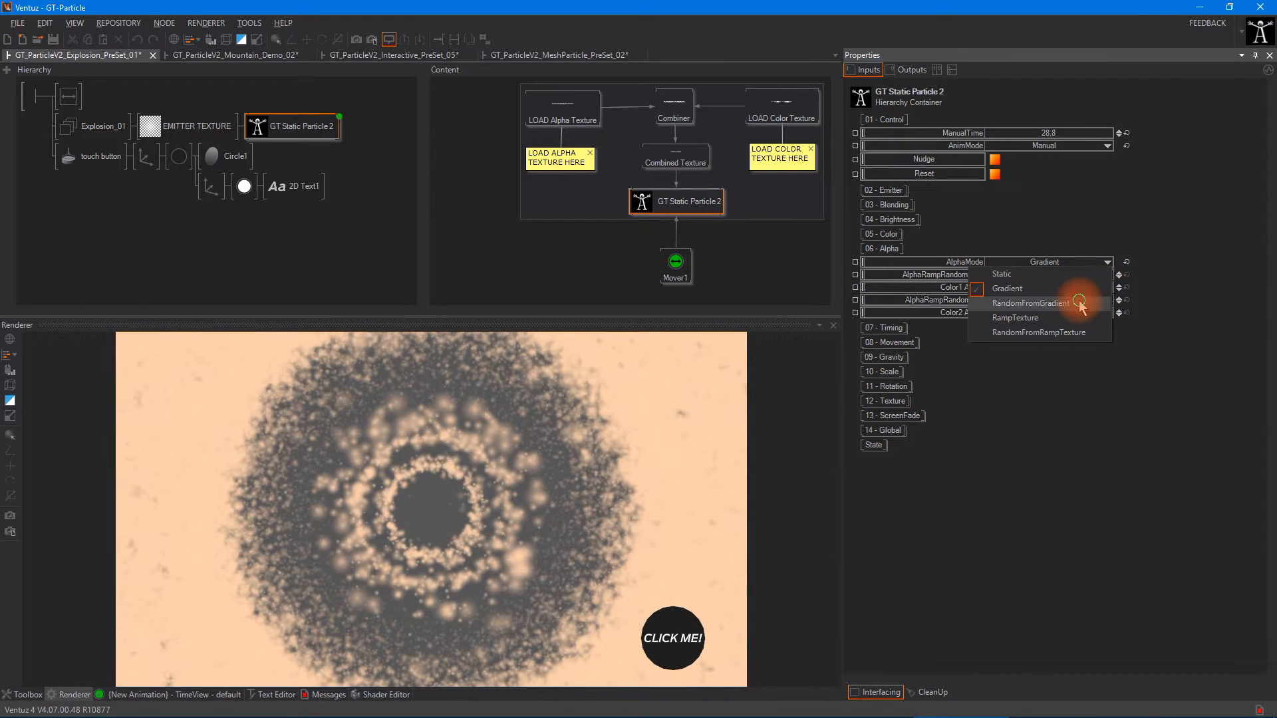
pyautogui.click(1032, 303)
pyautogui.moveTo(1063, 312); pyautogui.dragTo(967, 309)
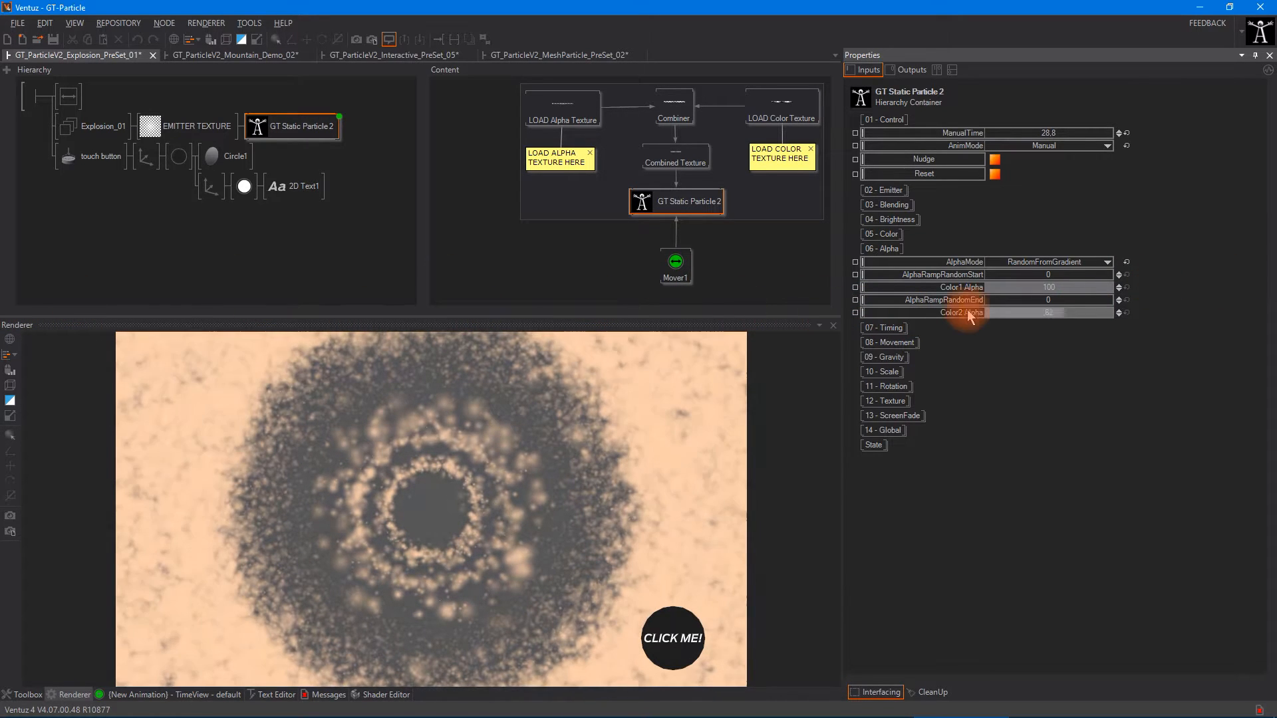
# Set the AlphaMode to RampTexture and load the black-and-white Alpha_Gradient image into the alpha texture loader.
pyautogui.click(1104, 264)
pyautogui.click(1075, 320)
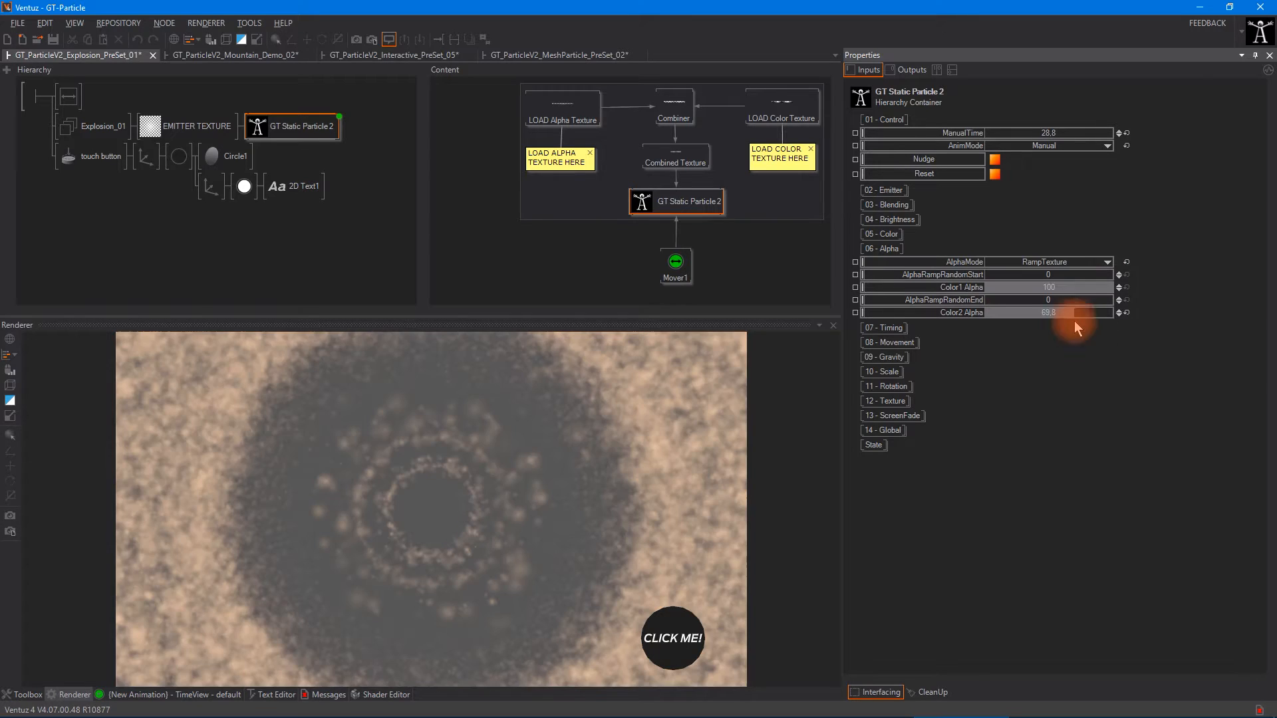
pyautogui.click(528, 122)
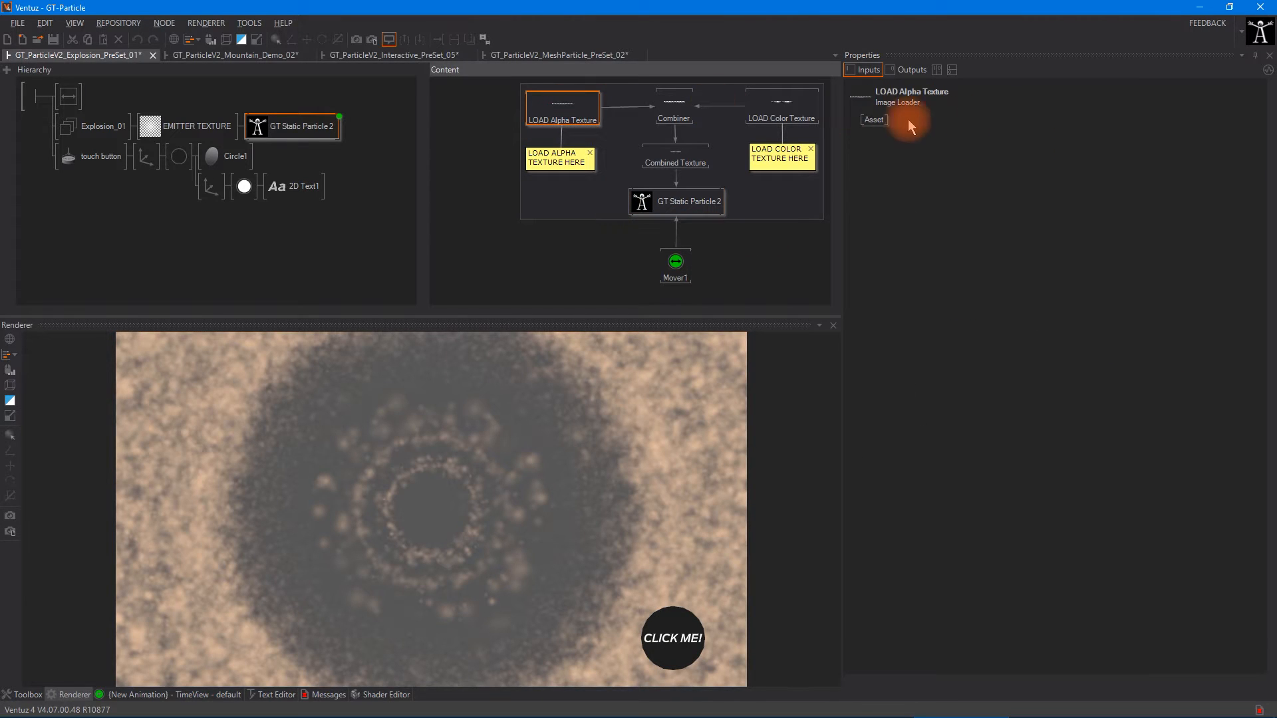
pyautogui.click(873, 119)
pyautogui.click(1107, 132)
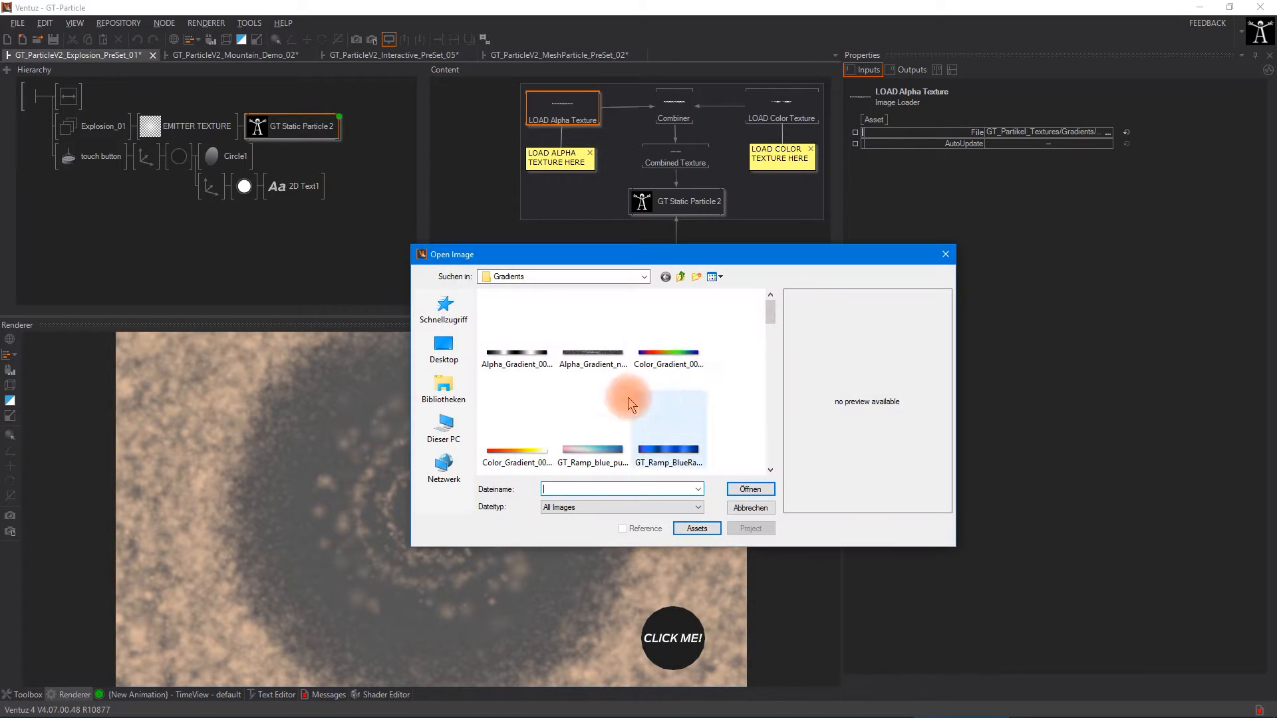
pyautogui.doubleClick(526, 360)
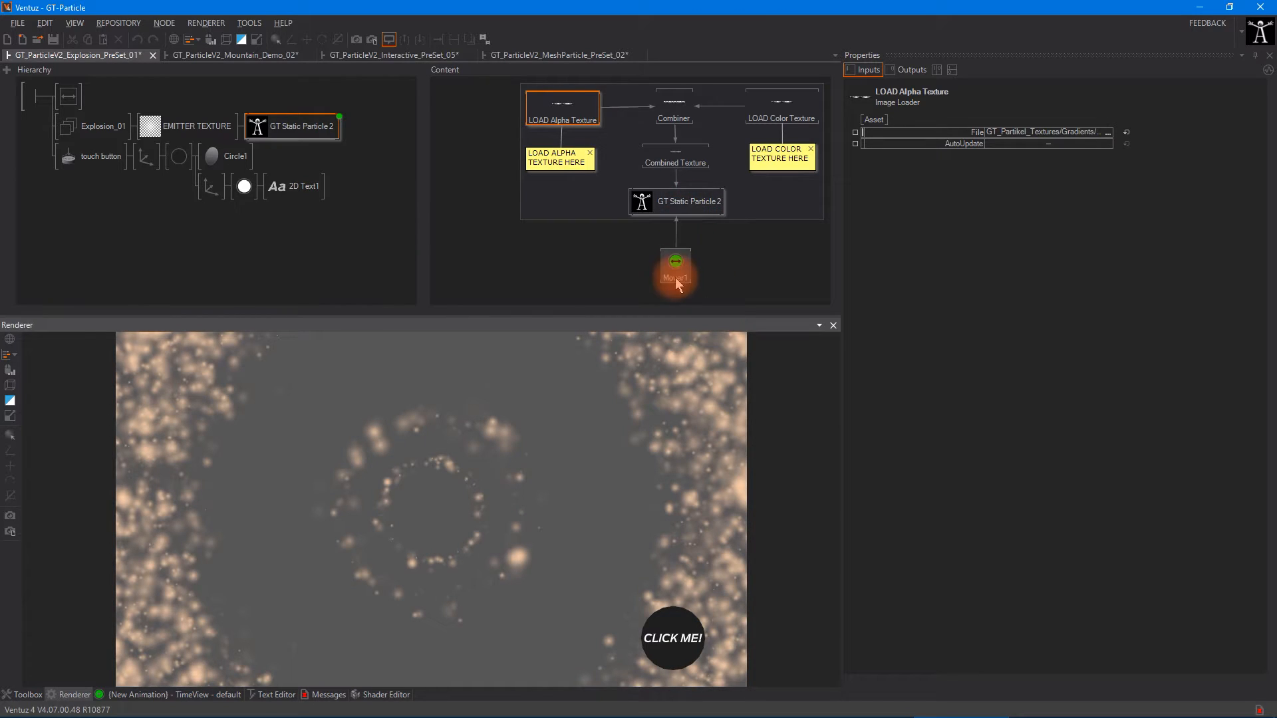
# Restore the particle node's Color2 Alpha to 100 and scrub ManualTime to 36.5.
pyautogui.click(685, 202)
pyautogui.moveTo(1068, 311); pyautogui.dragTo(1270, 333)
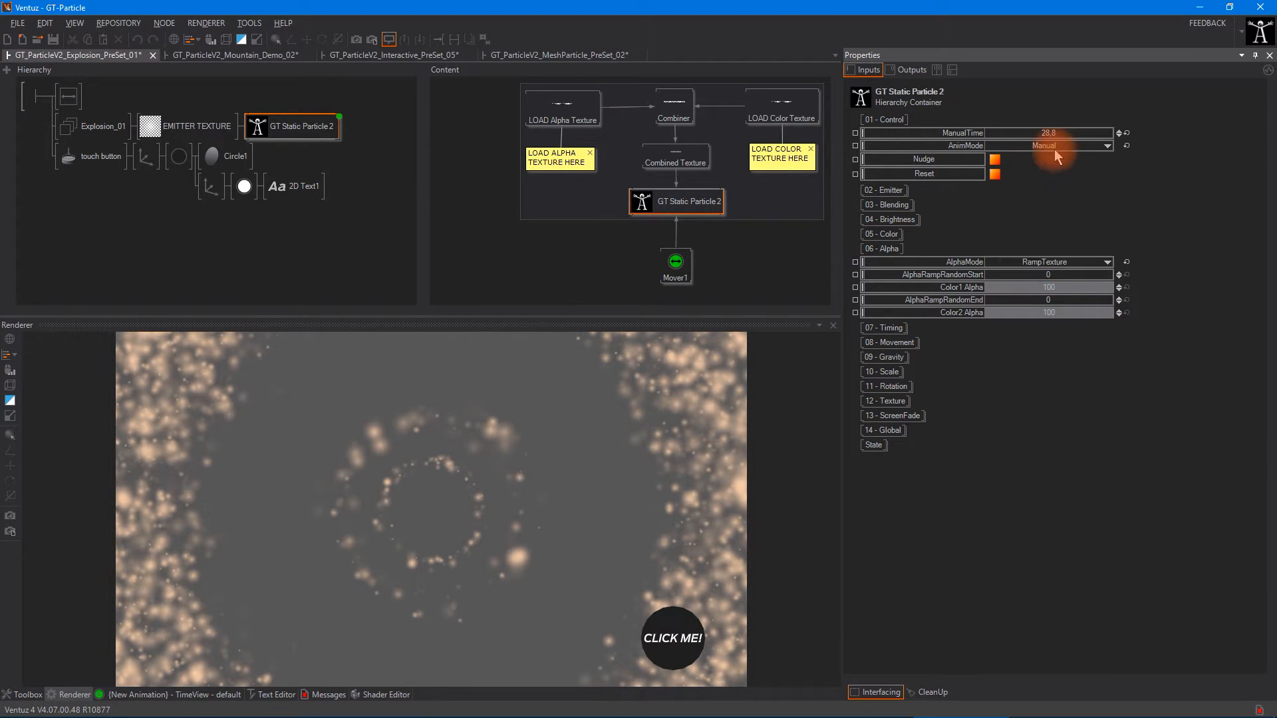
pyautogui.moveTo(1057, 136); pyautogui.dragTo(1090, 233)
# Set the AlphaMode to RandomFromRampTexture and scrub ManualTime to about 48.
pyautogui.click(1107, 263)
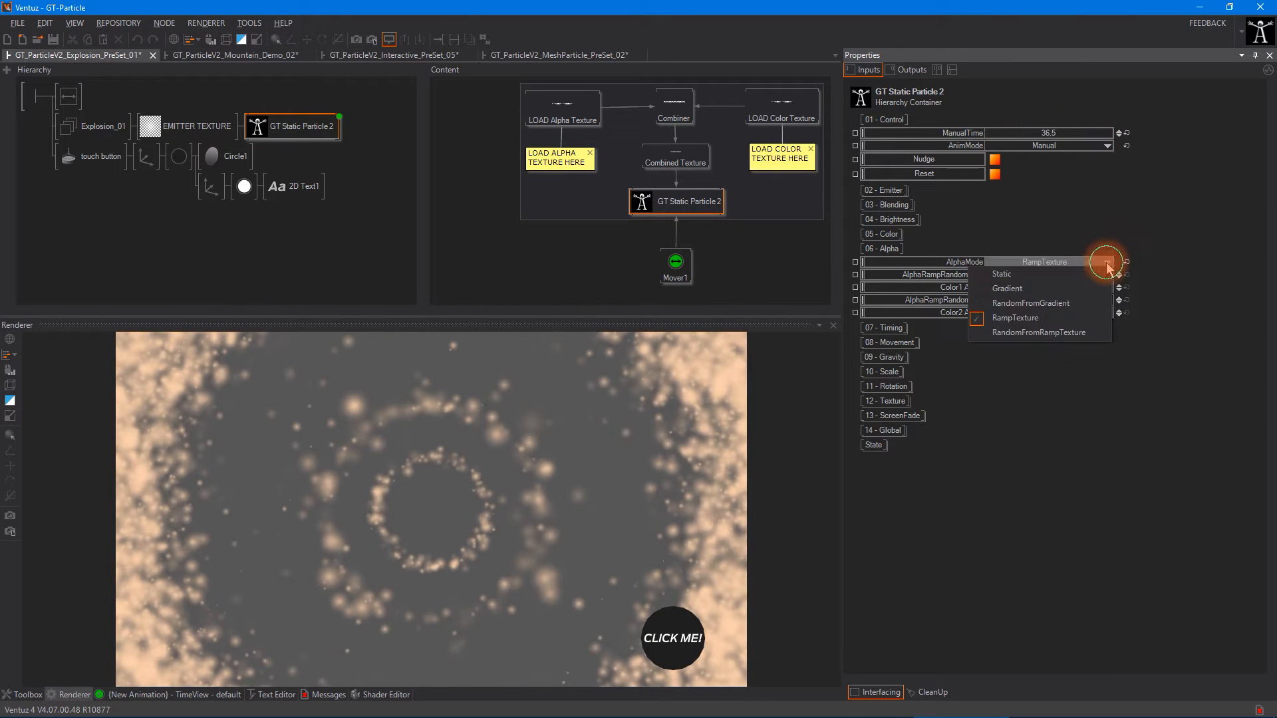
pyautogui.click(1085, 334)
pyautogui.moveTo(1066, 138); pyautogui.dragTo(963, 144)
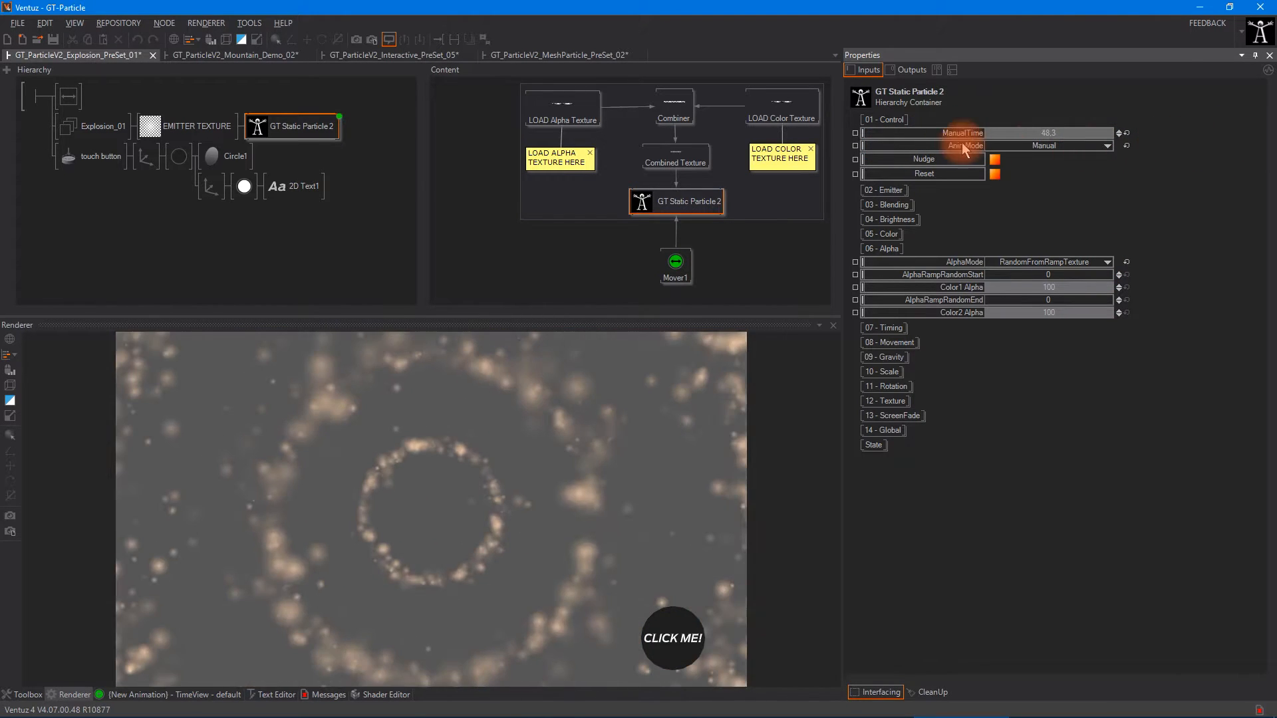
# Load the rainbow Color_Gradient image into the alpha texture loader and return to the GT Static Particle 2 node.
pyautogui.click(566, 130)
pyautogui.click(1108, 131)
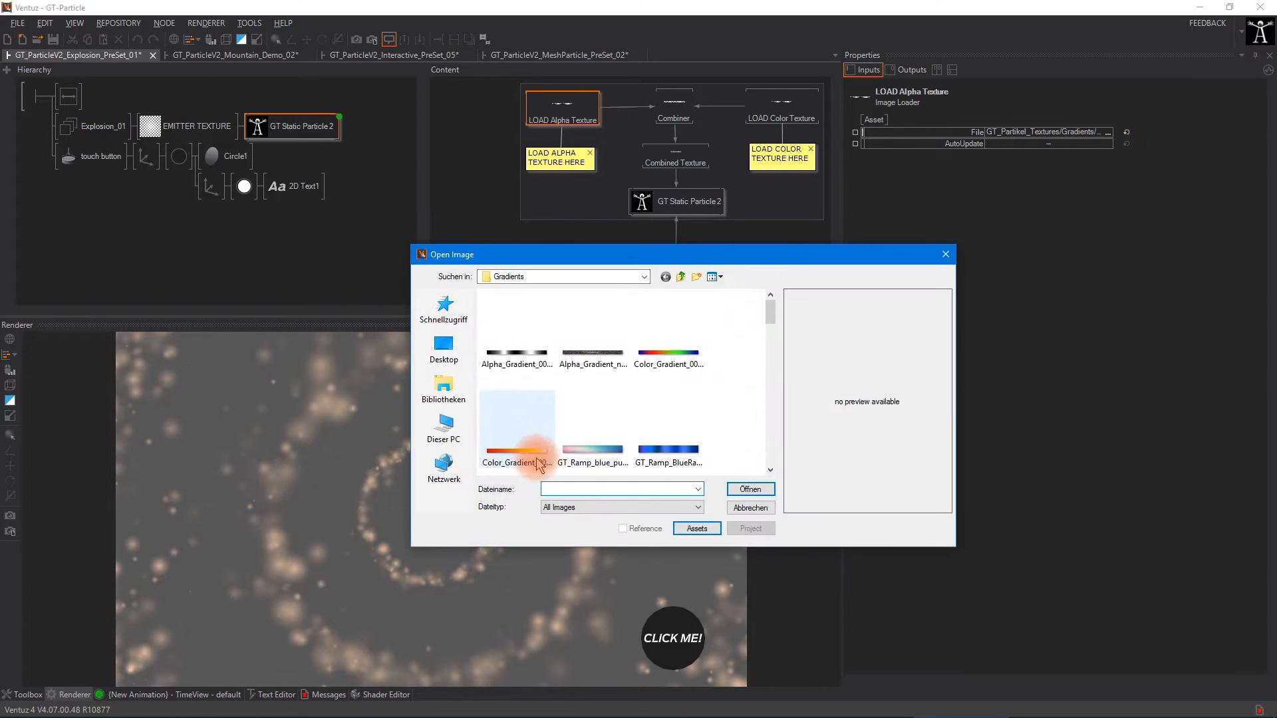
pyautogui.doubleClick(662, 365)
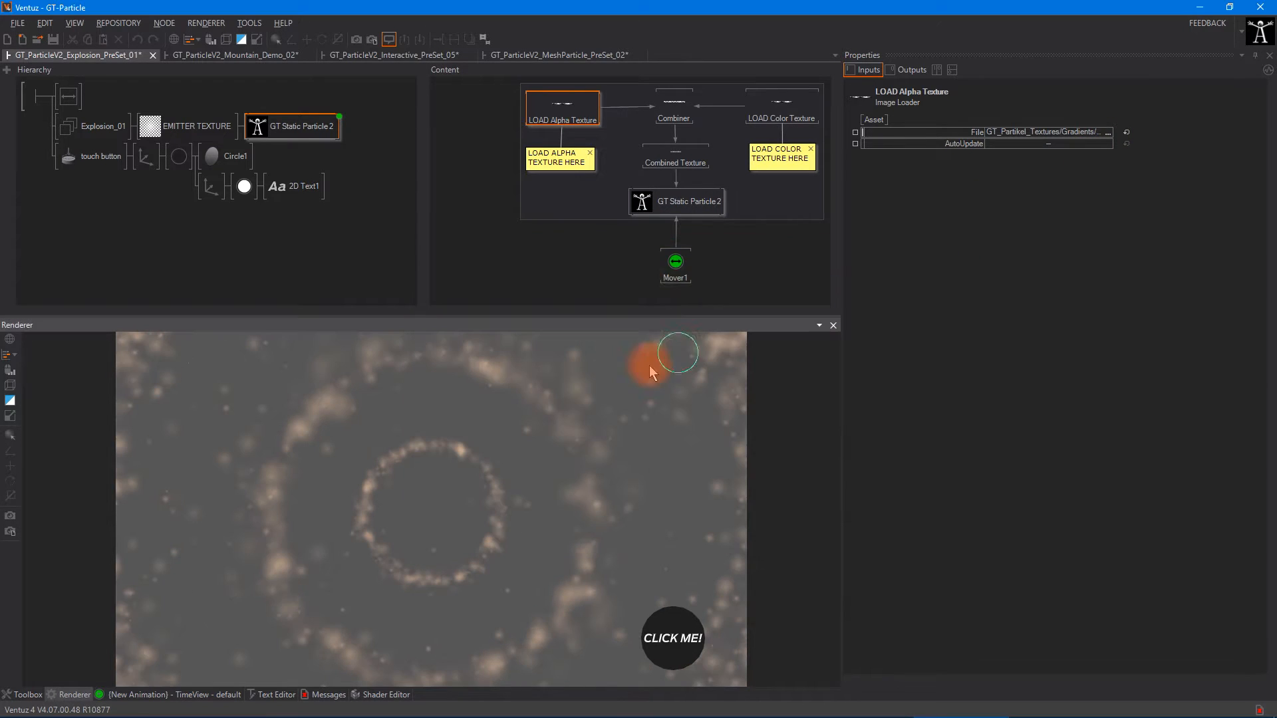
pyautogui.click(685, 202)
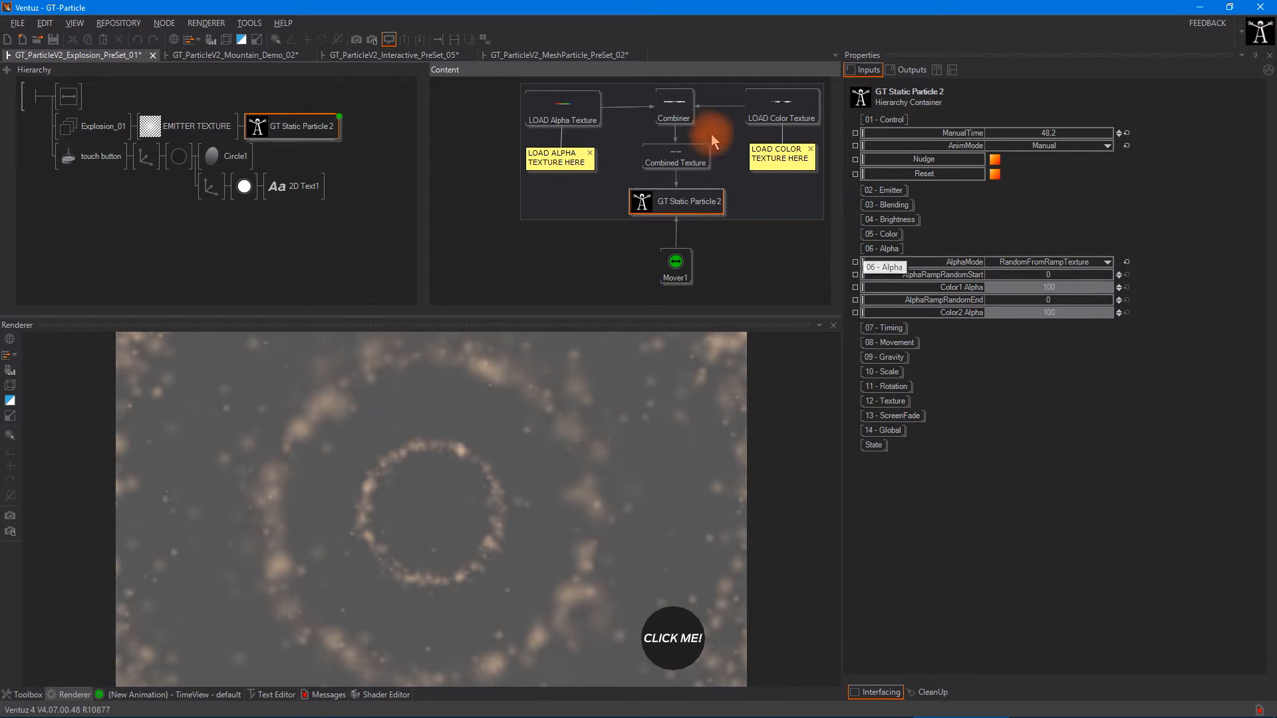
# Replace the alpha texture with the black-and-white Alpha_Gradient image from the Gradients folder.
pyautogui.click(557, 111)
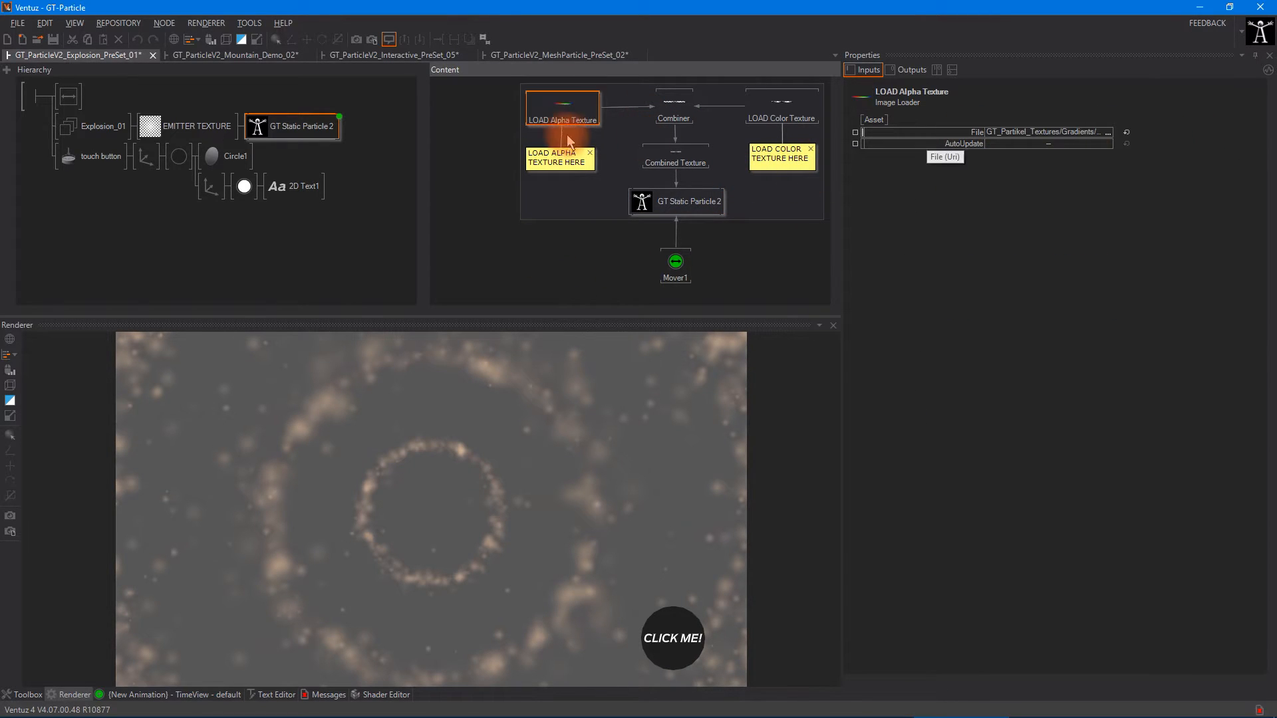
pyautogui.click(1108, 133)
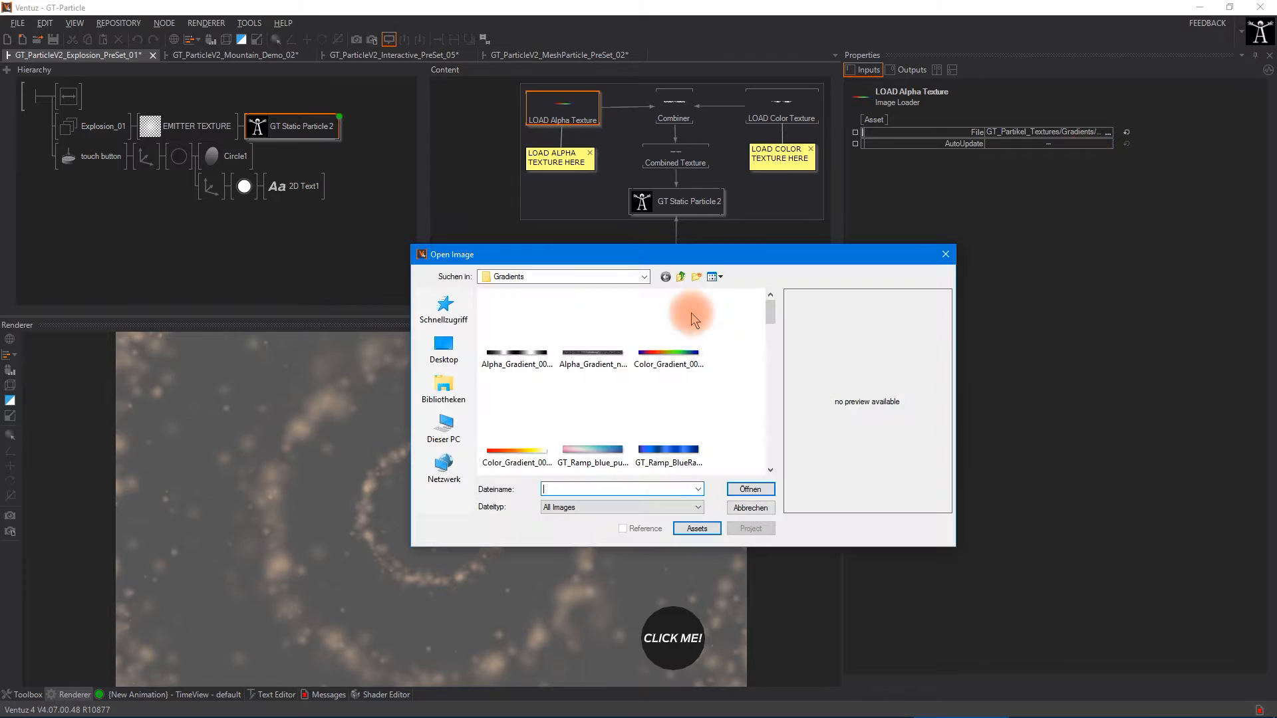
pyautogui.doubleClick(524, 365)
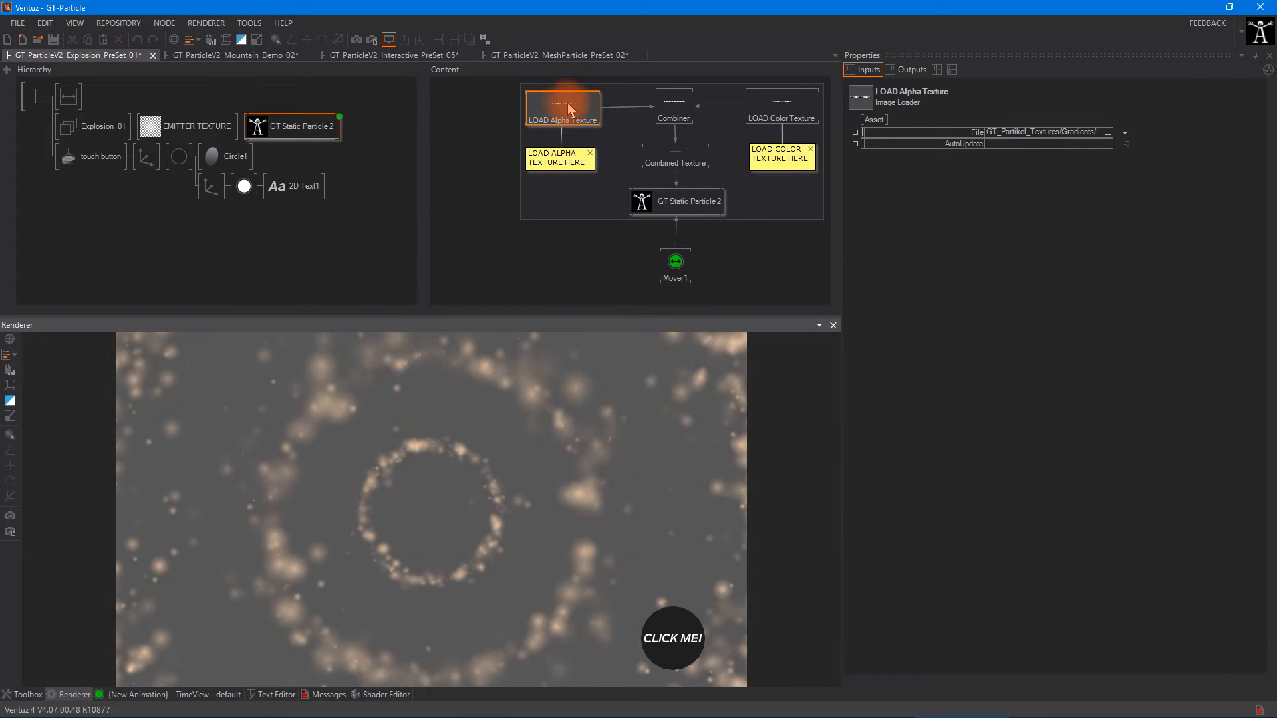
# Load an orange gradient ramp from the Gradients folder as the alpha texture and scrub the particle node's ManualTime to 40.3.
pyautogui.click(1106, 133)
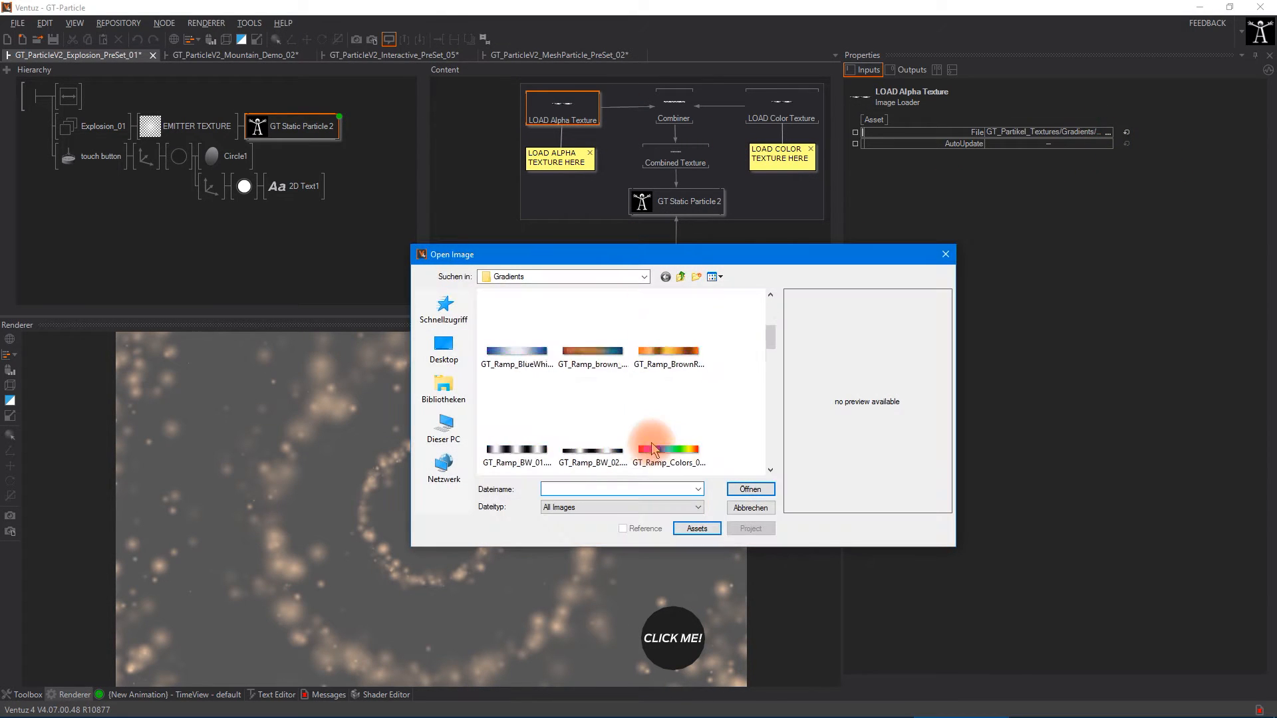
pyautogui.doubleClick(589, 447)
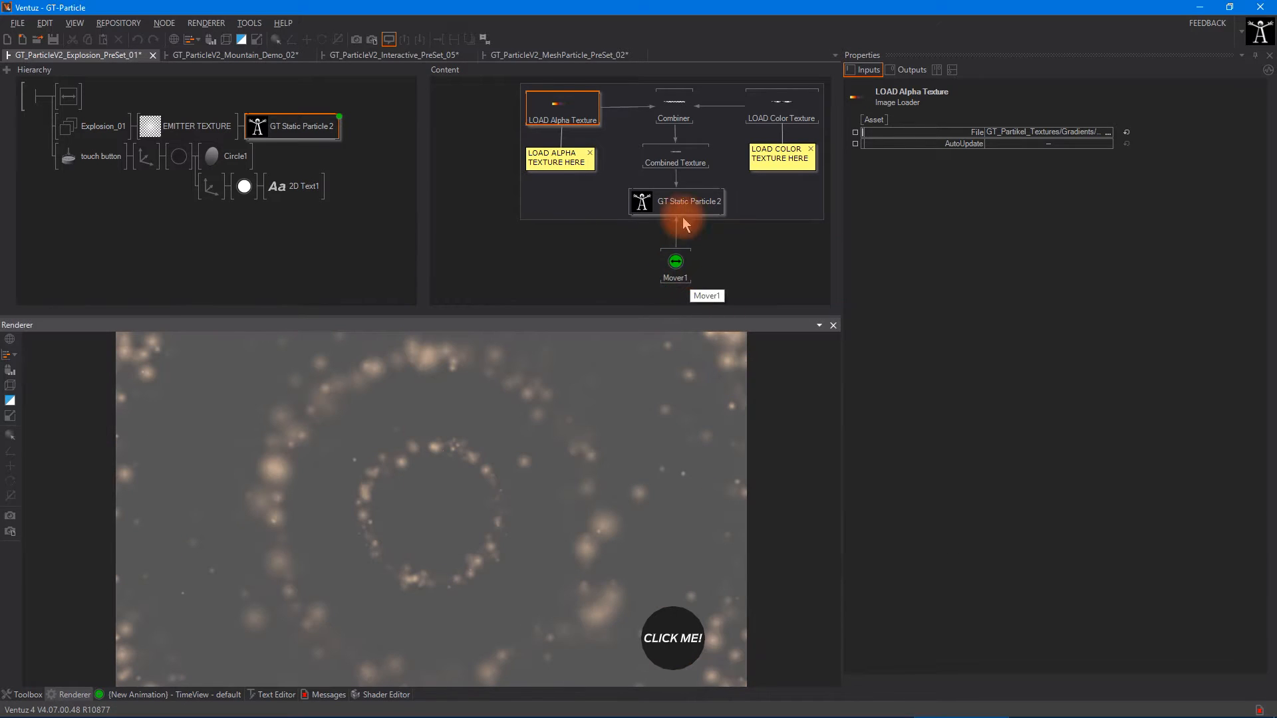
pyautogui.click(683, 217)
pyautogui.moveTo(1056, 135); pyautogui.dragTo(1068, 237)
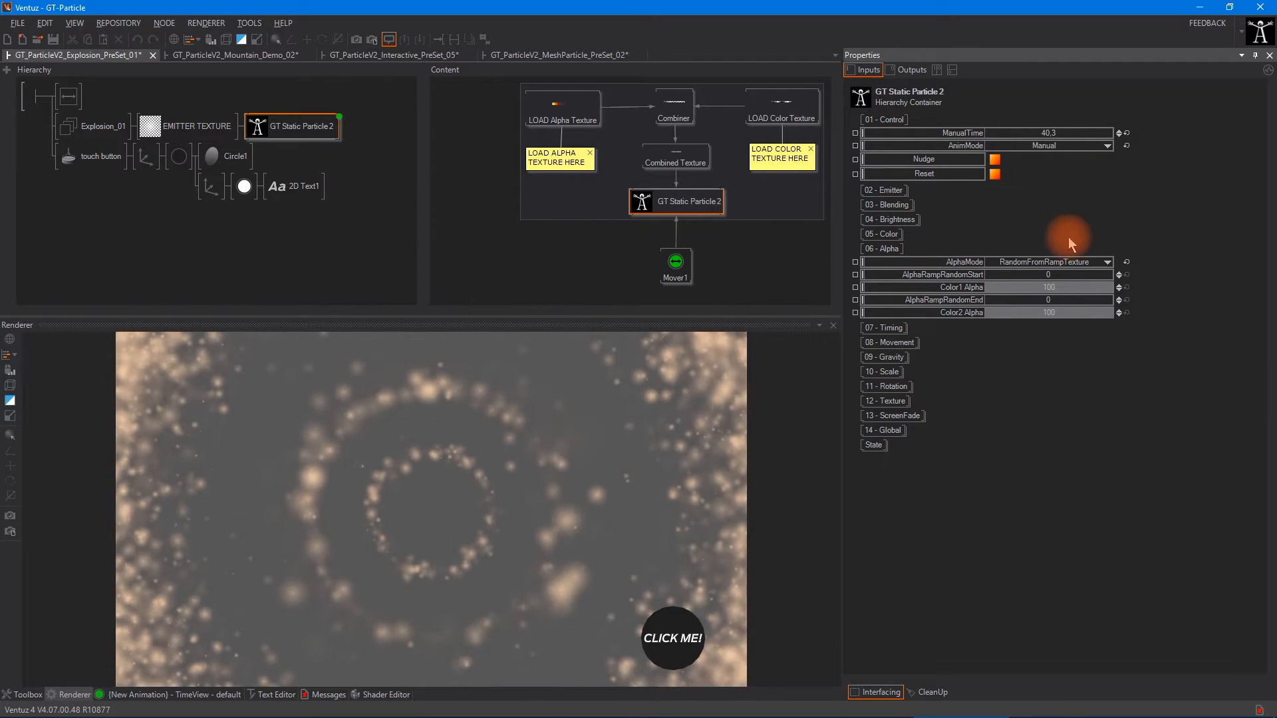
# Set the AlphaMode back to RampTexture and scrub ManualTime up to about 68.9 and back down to 26.
pyautogui.click(1107, 265)
pyautogui.click(1082, 318)
pyautogui.moveTo(1080, 137); pyautogui.dragTo(1126, 151)
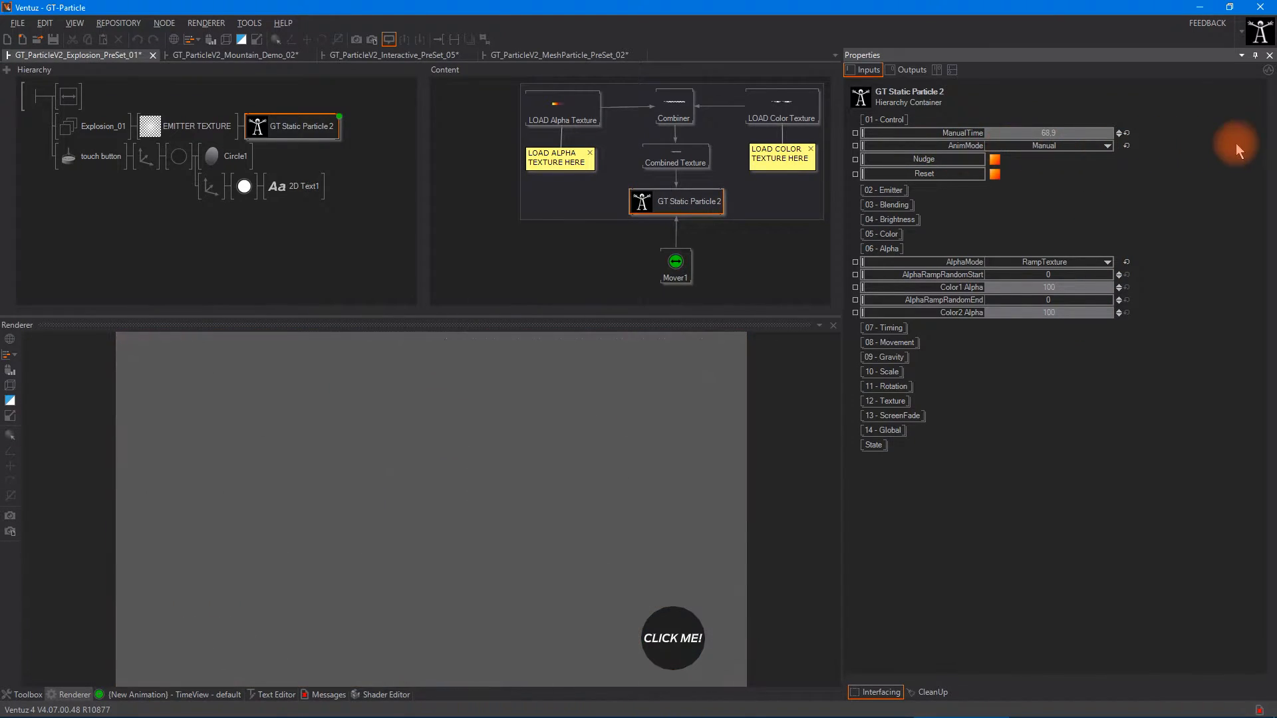
pyautogui.moveTo(1042, 151); pyautogui.dragTo(958, 160)
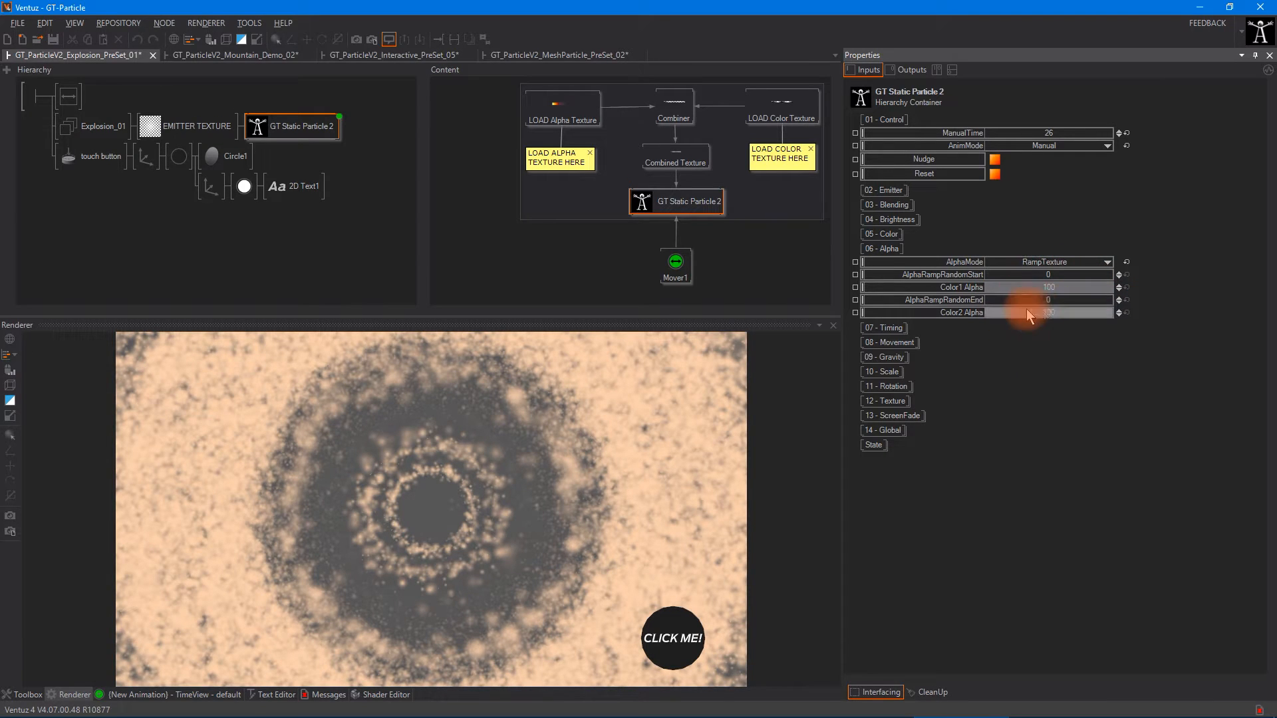
# Set AlphaRampRandomStart to 0.06 and AlphaRampRandomEnd to 0.8, and scrub ManualTime to preview the alpha randomness.
pyautogui.moveTo(1053, 300); pyautogui.dragTo(1064, 300)
pyautogui.scroll(-1, 1062, 298)
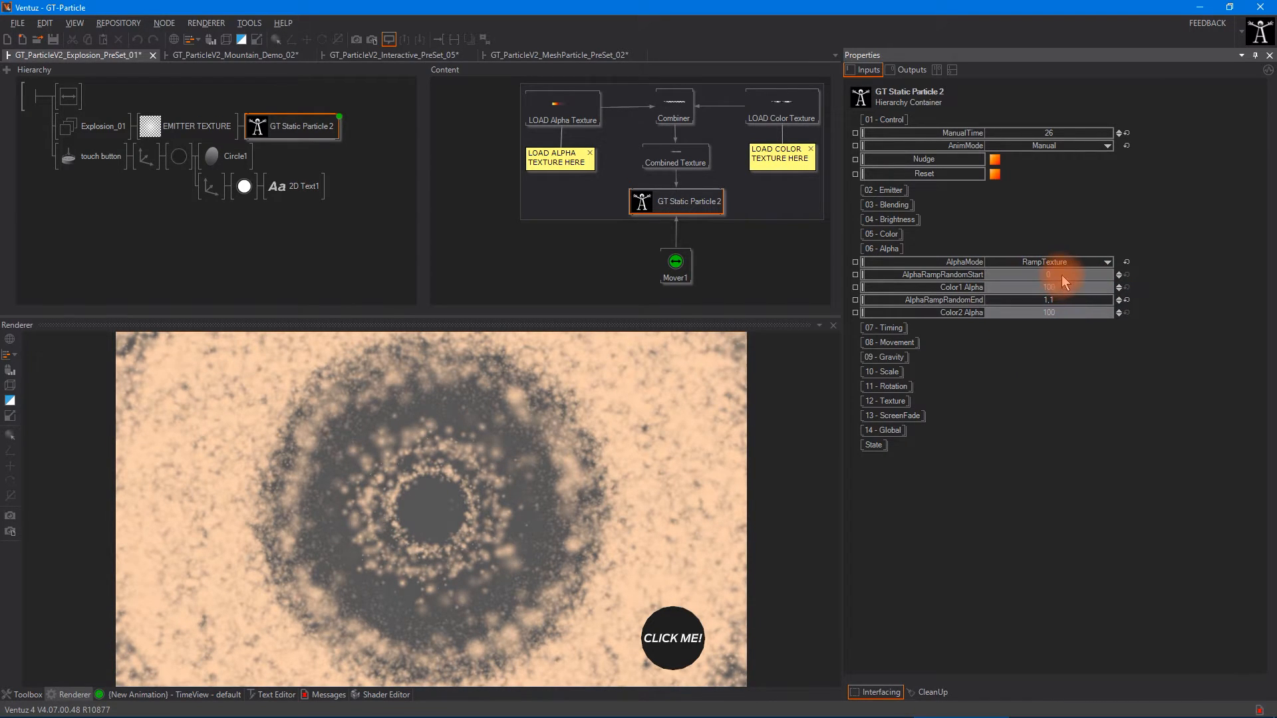
pyautogui.keyDown('ctrl'); pyautogui.scroll(2, 1050, 274); pyautogui.keyUp('ctrl')
pyautogui.keyDown('ctrl'); pyautogui.scroll(-1, 1054, 274); pyautogui.keyUp('ctrl')
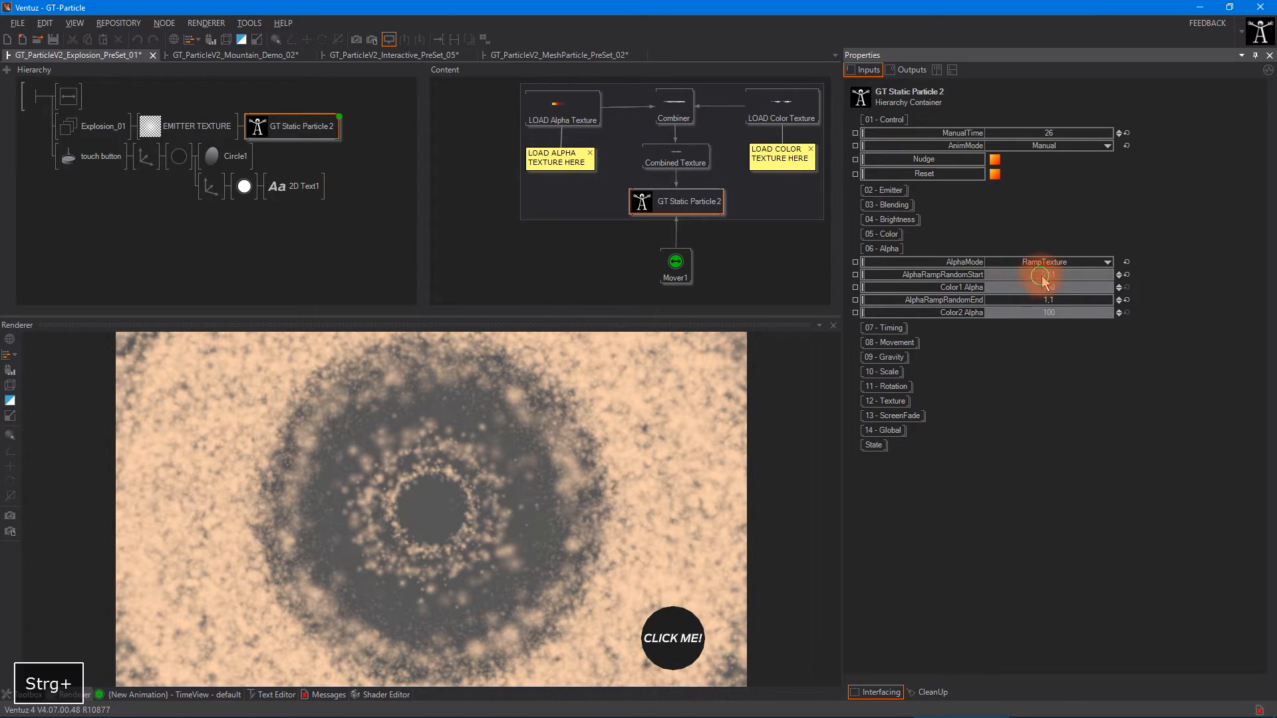
pyautogui.keyDown('ctrl'); pyautogui.scroll(-1, 1042, 279); pyautogui.keyUp('ctrl')
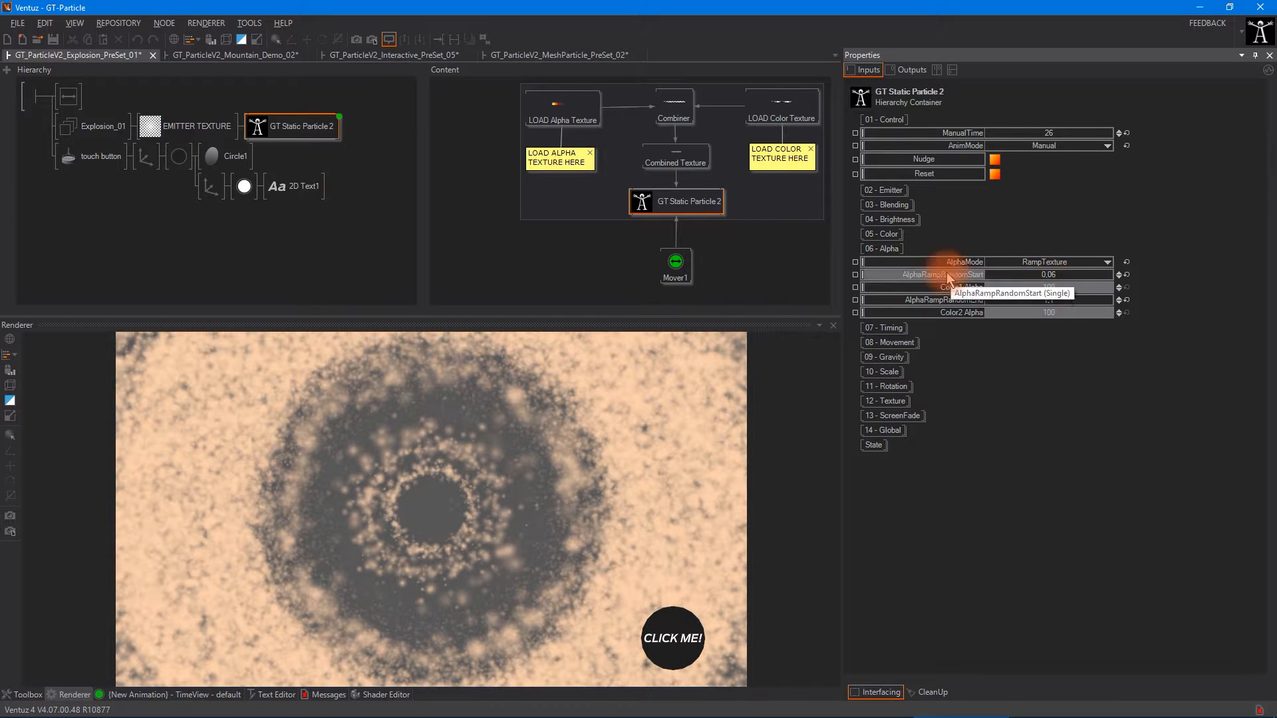
pyautogui.keyDown('ctrl'); pyautogui.moveTo(1092, 298); pyautogui.dragTo(1055, 299); pyautogui.keyUp('ctrl')
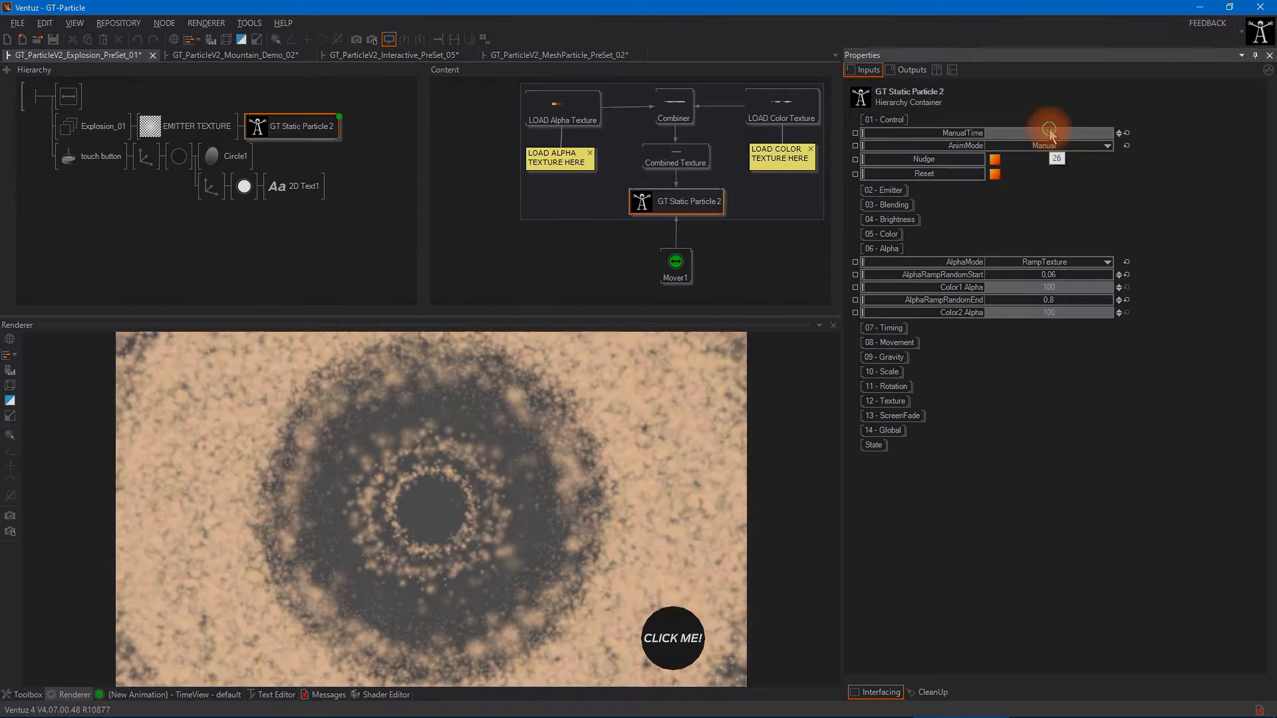
pyautogui.moveTo(1055, 132); pyautogui.dragTo(983, 157)
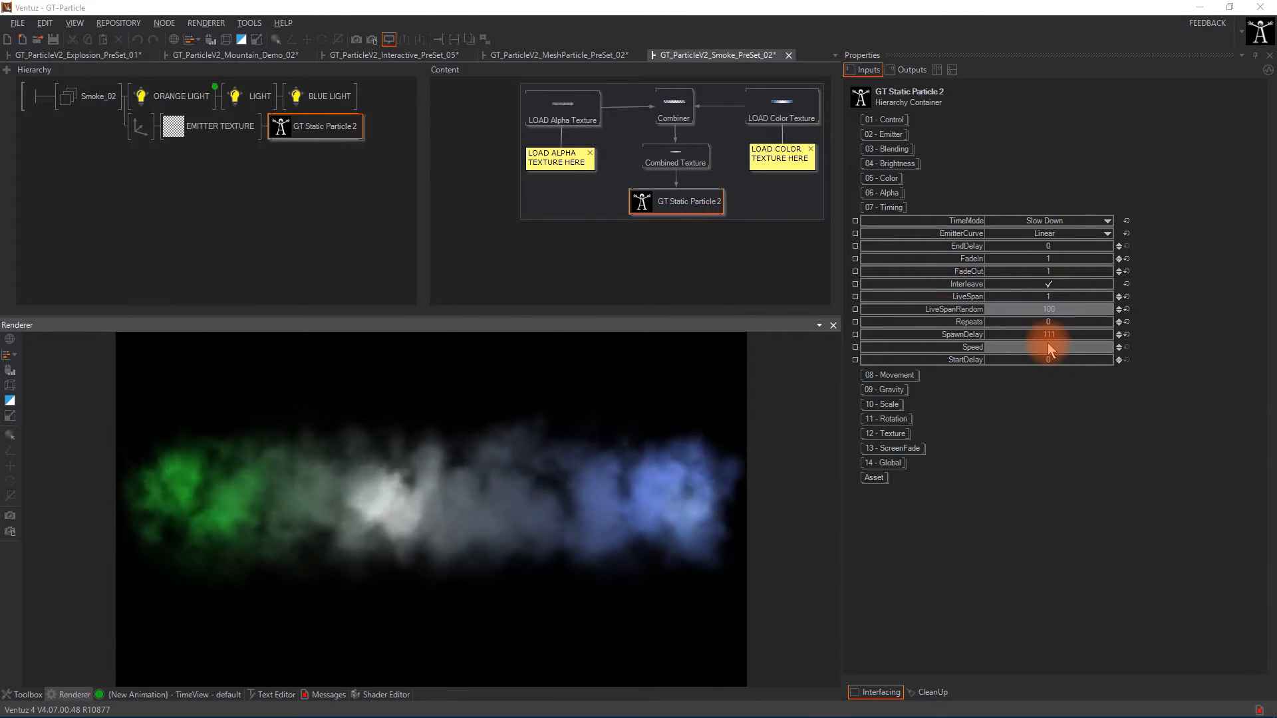
# In the smoke preset's timing parameters, try a Speed of 2 and lower SpawnDelay to 1 and 0.1.
pyautogui.write('2')
pyautogui.click(1068, 469)
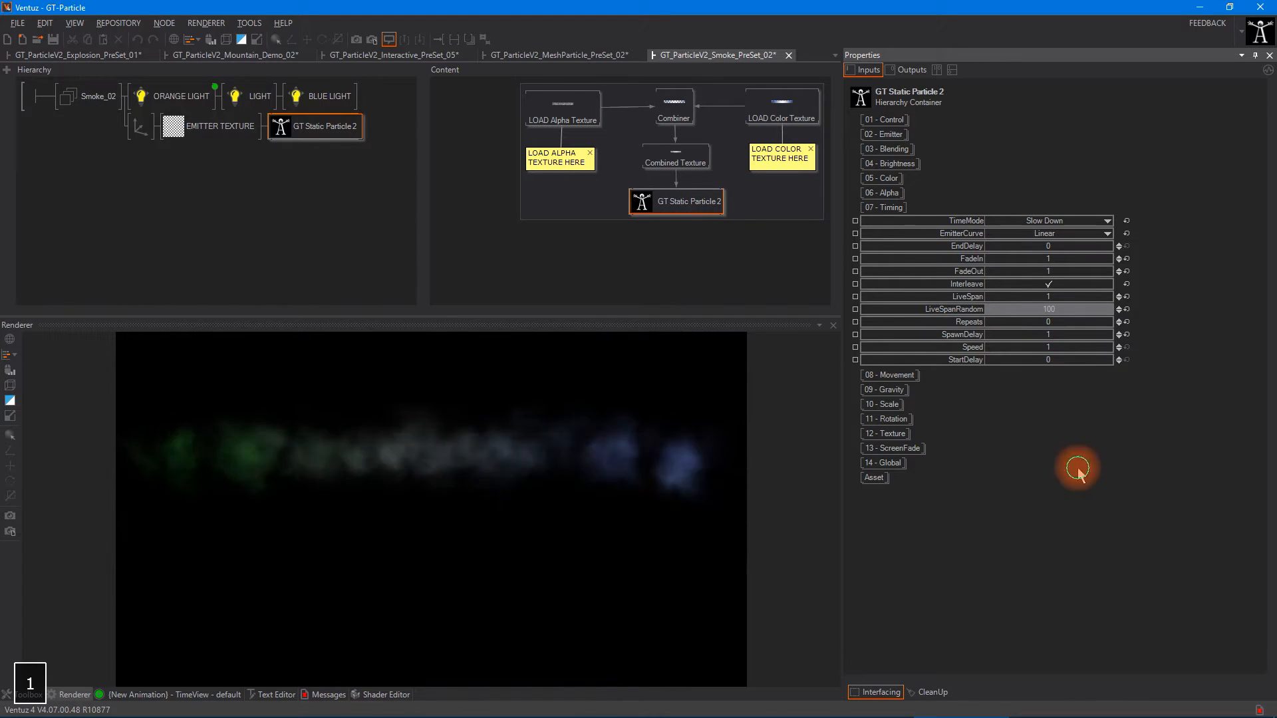
pyautogui.click(1059, 335)
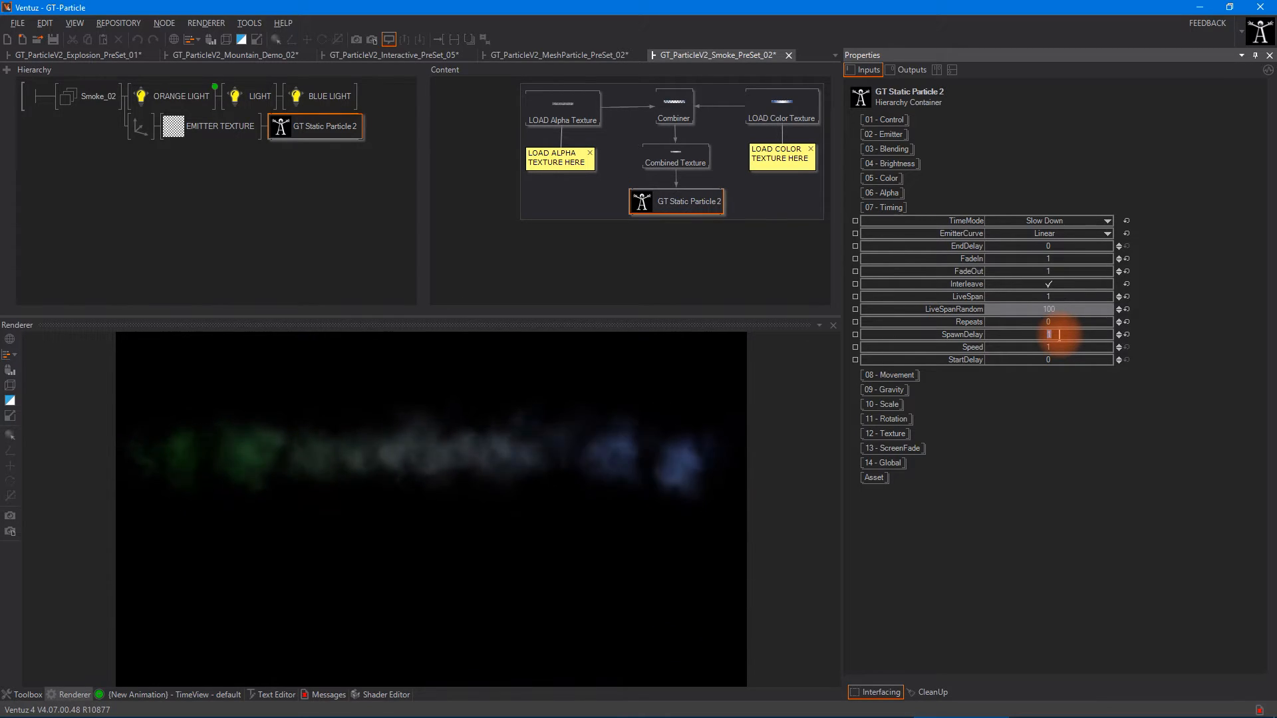
pyautogui.write('0.1')
pyautogui.press('Return')
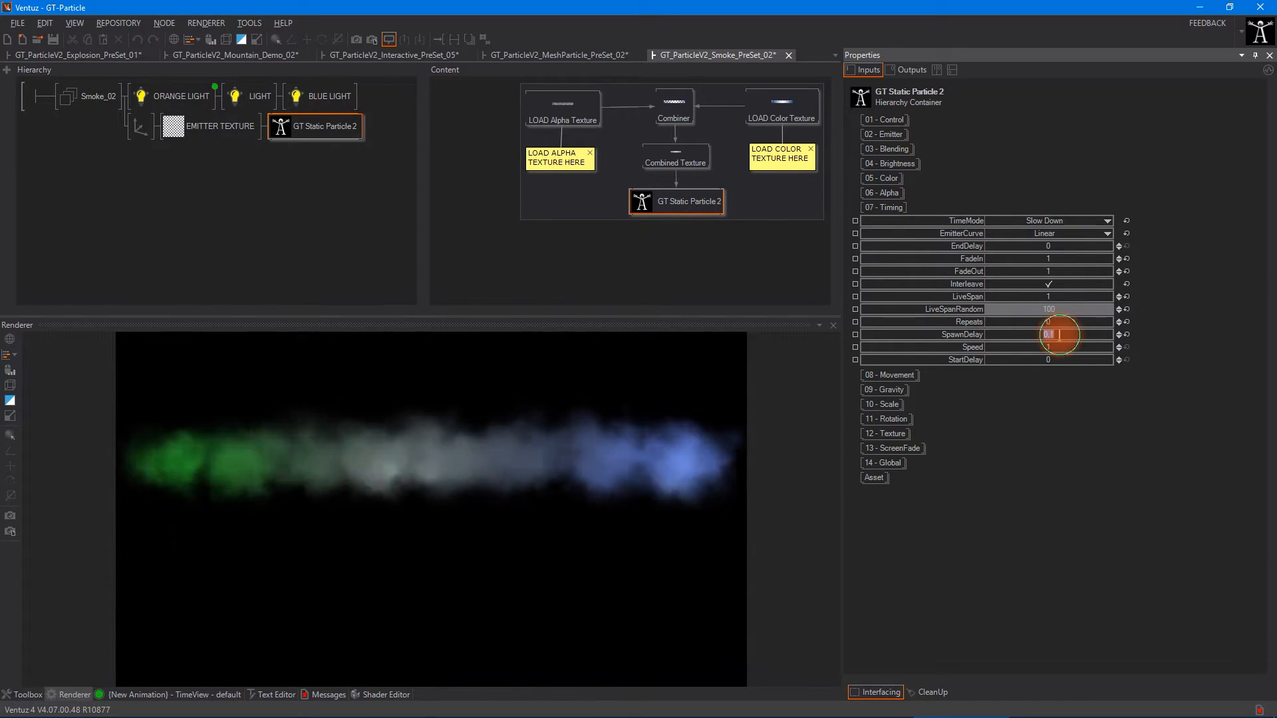
# Raise the smoke particles' SpawnDelay to 111 for comparison and settle on a value of 10.
pyautogui.write('111')
pyautogui.press('Return')
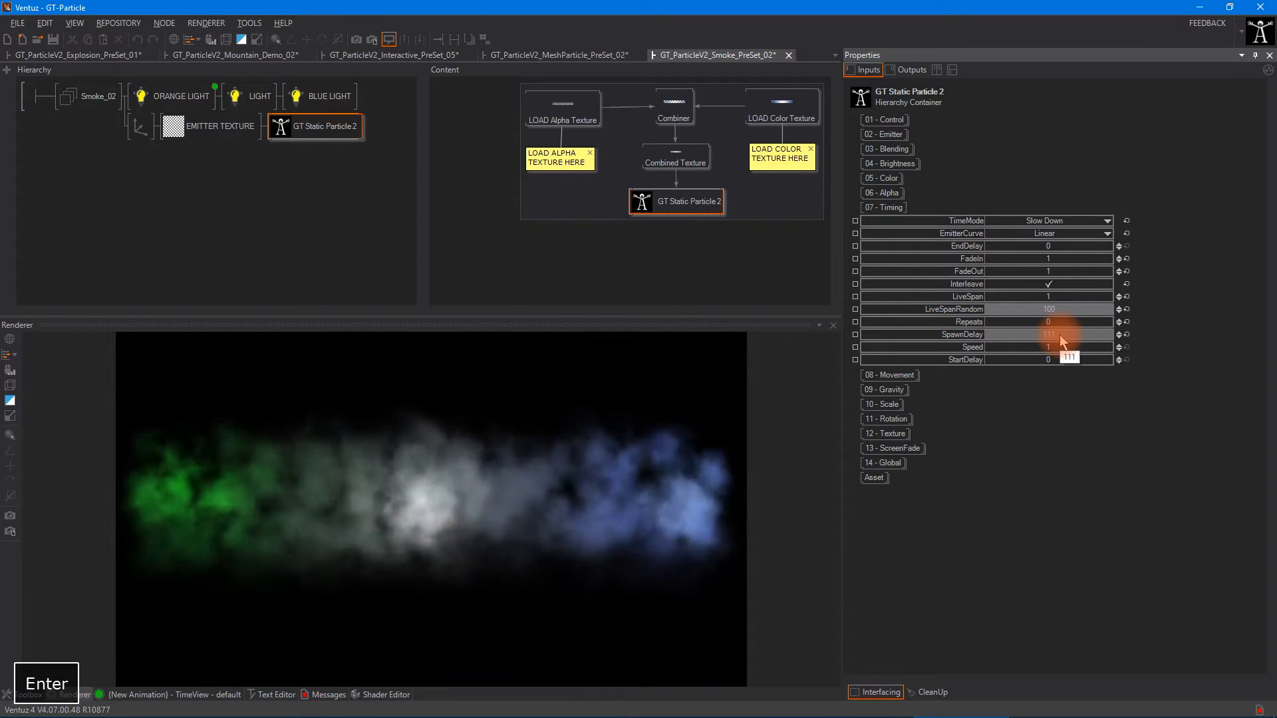
pyautogui.click(1069, 334)
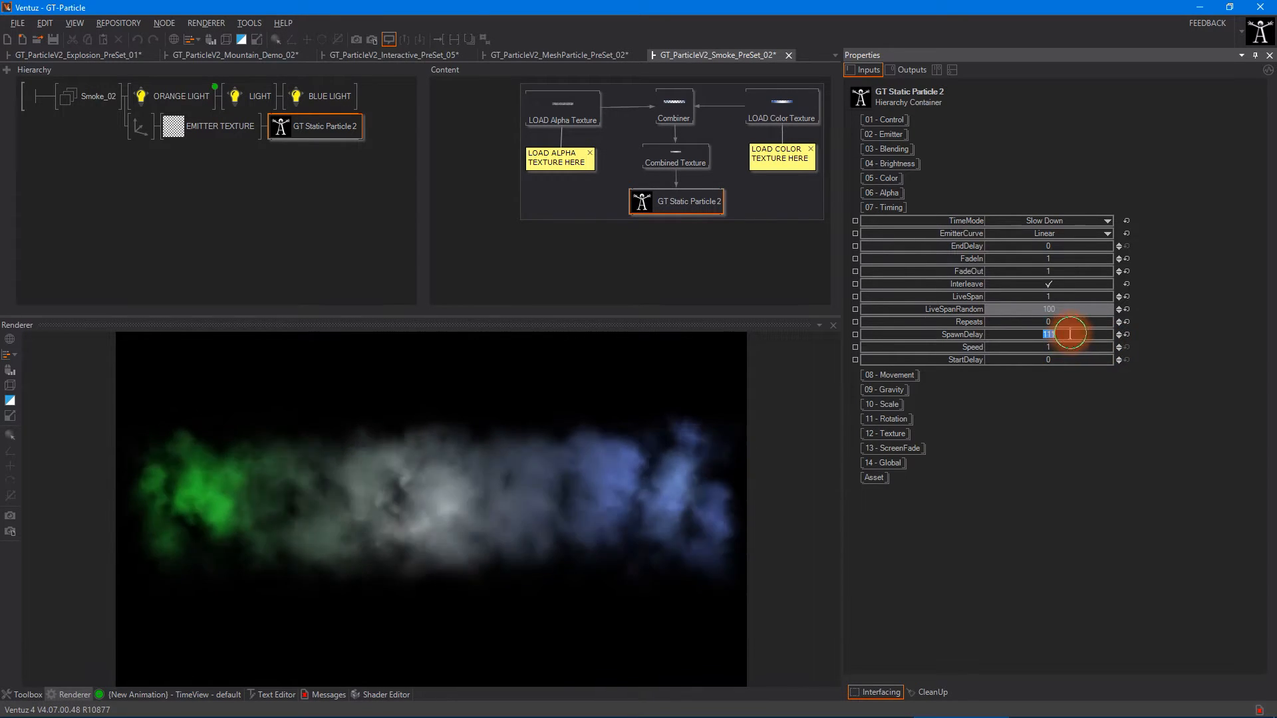
pyautogui.write('10')
pyautogui.press('Return')
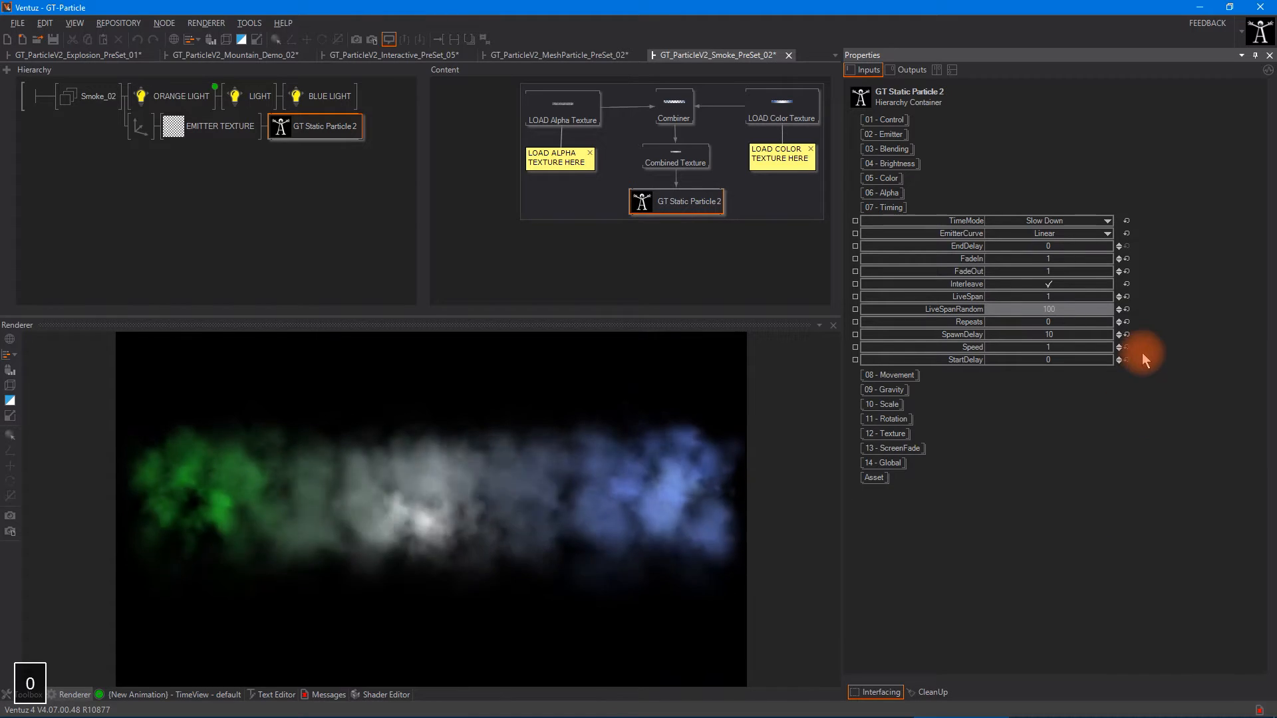
pyautogui.click(1068, 334)
pyautogui.write('1')
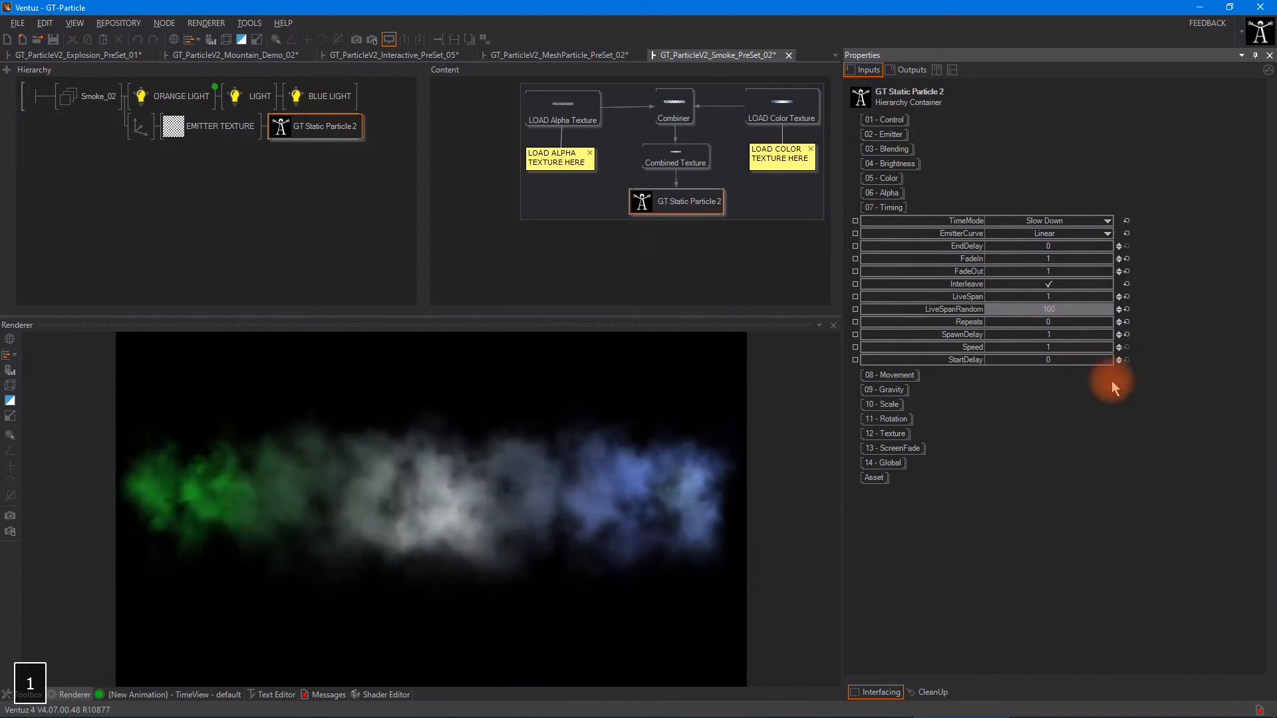
pyautogui.write('0')
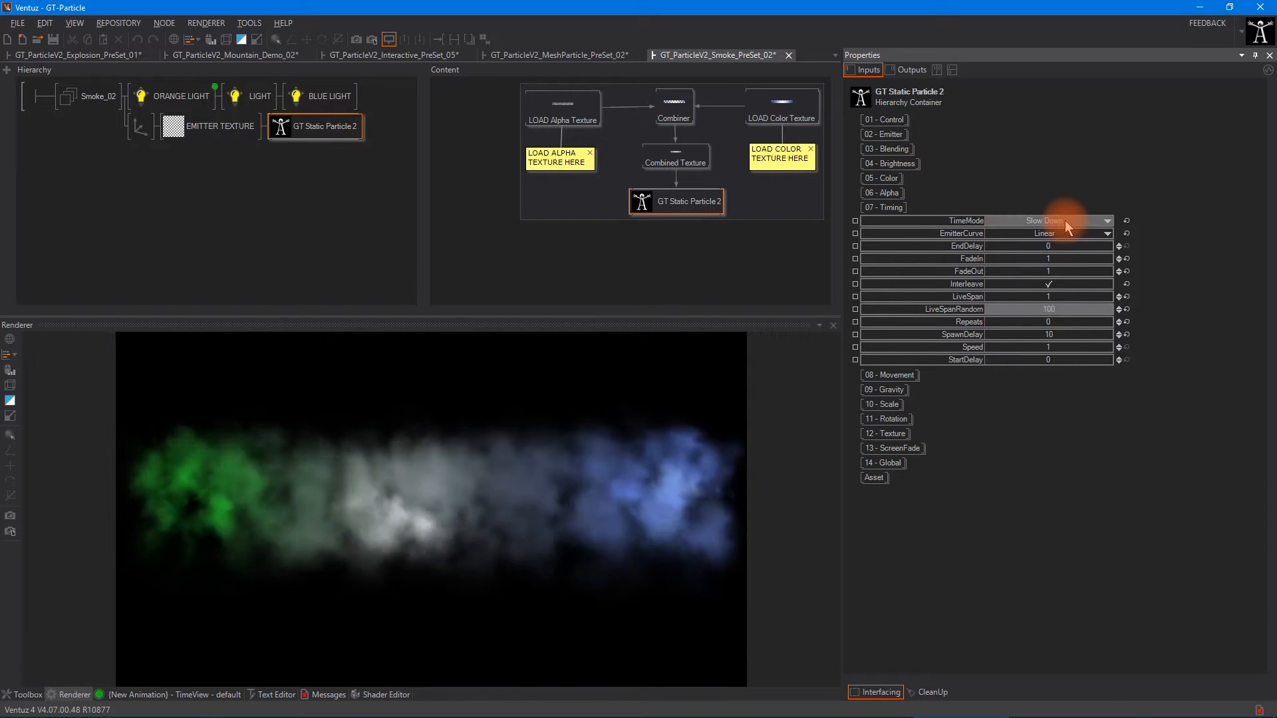
# Switch the smoke particles' TimeMode to Linear and on to Accelerate to compare the movement.
pyautogui.click(1064, 220)
pyautogui.click(1064, 242)
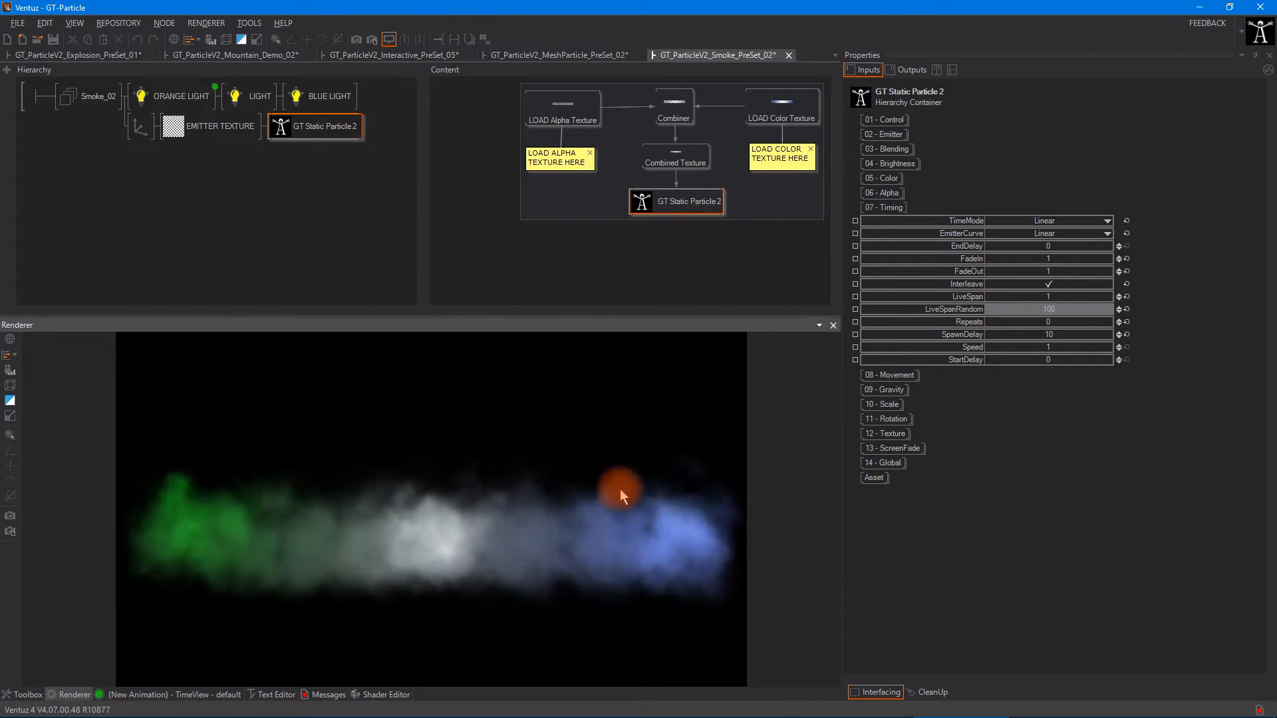
pyautogui.click(1043, 224)
pyautogui.click(1074, 272)
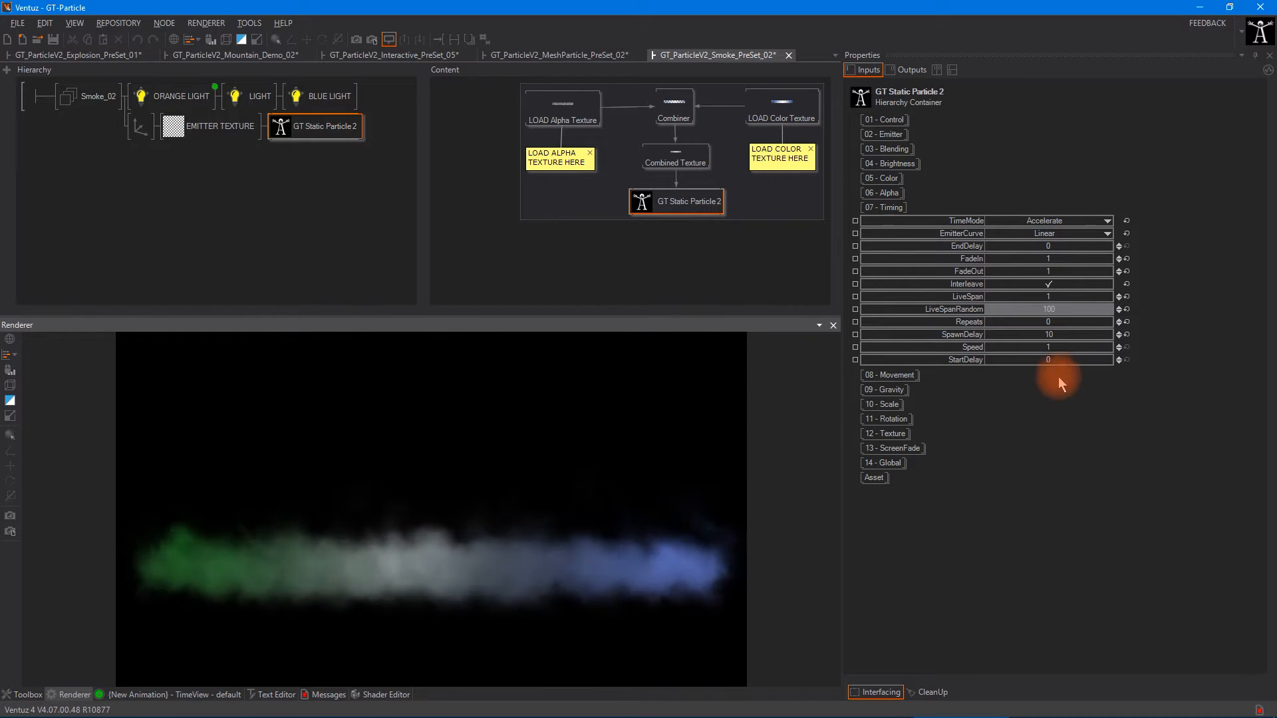
# Try a Speed of 2 with the Accelerate time mode and restore the Speed to 1.
pyautogui.doubleClick(1060, 346)
pyautogui.write('2')
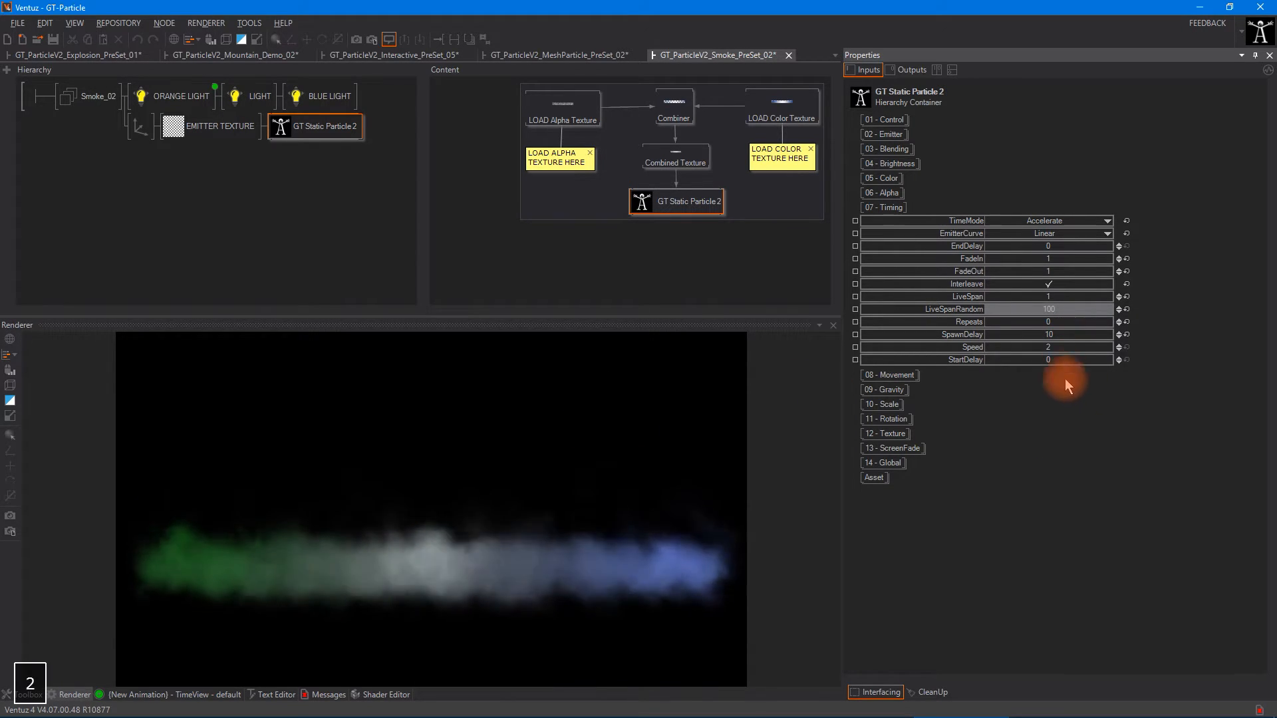
pyautogui.doubleClick(1060, 347)
pyautogui.write('1')
# Set the TimeMode back to Slow Down, try a Speed of 2 and restore the Speed to 1.
pyautogui.click(1064, 221)
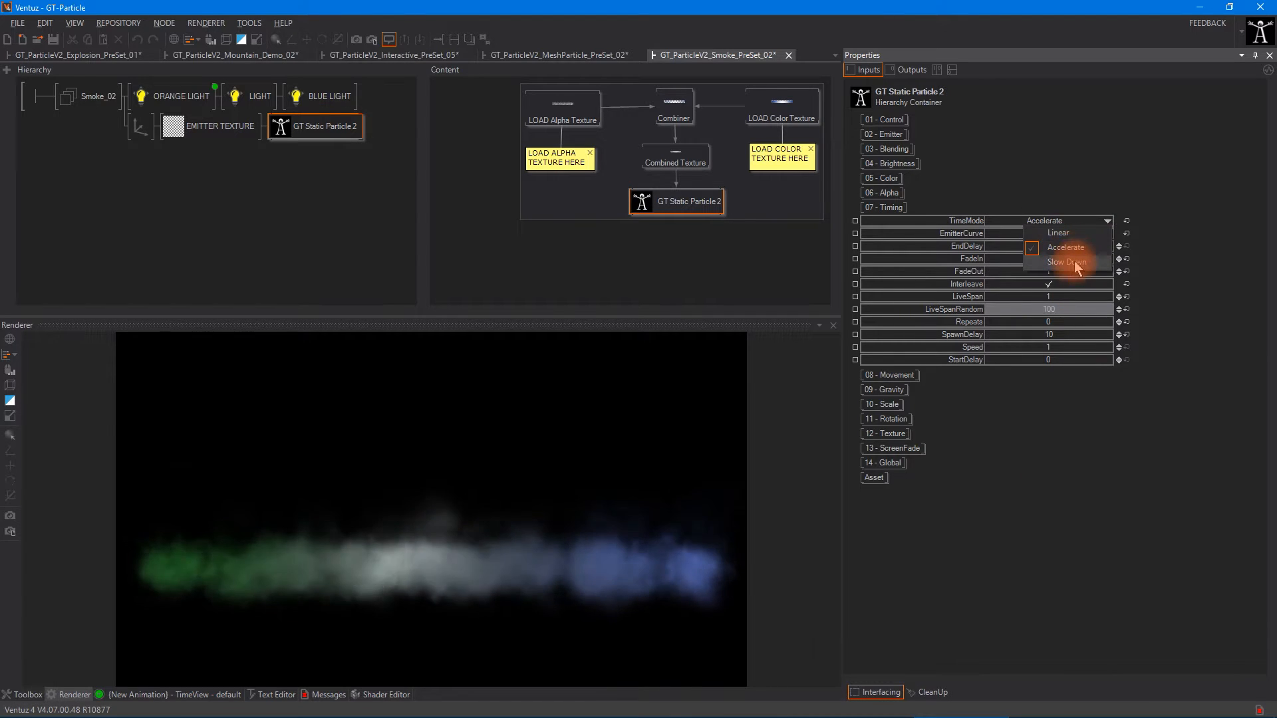
pyautogui.click(1067, 262)
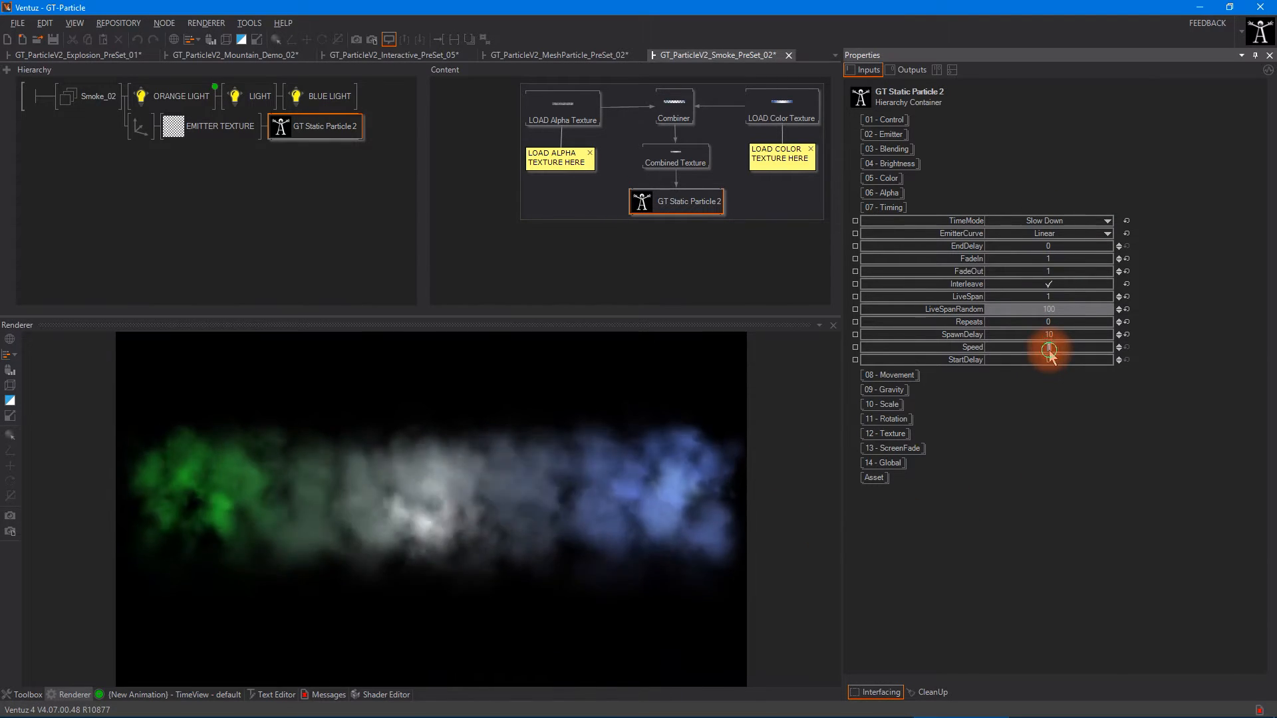
pyautogui.write('2')
pyautogui.click(1056, 348)
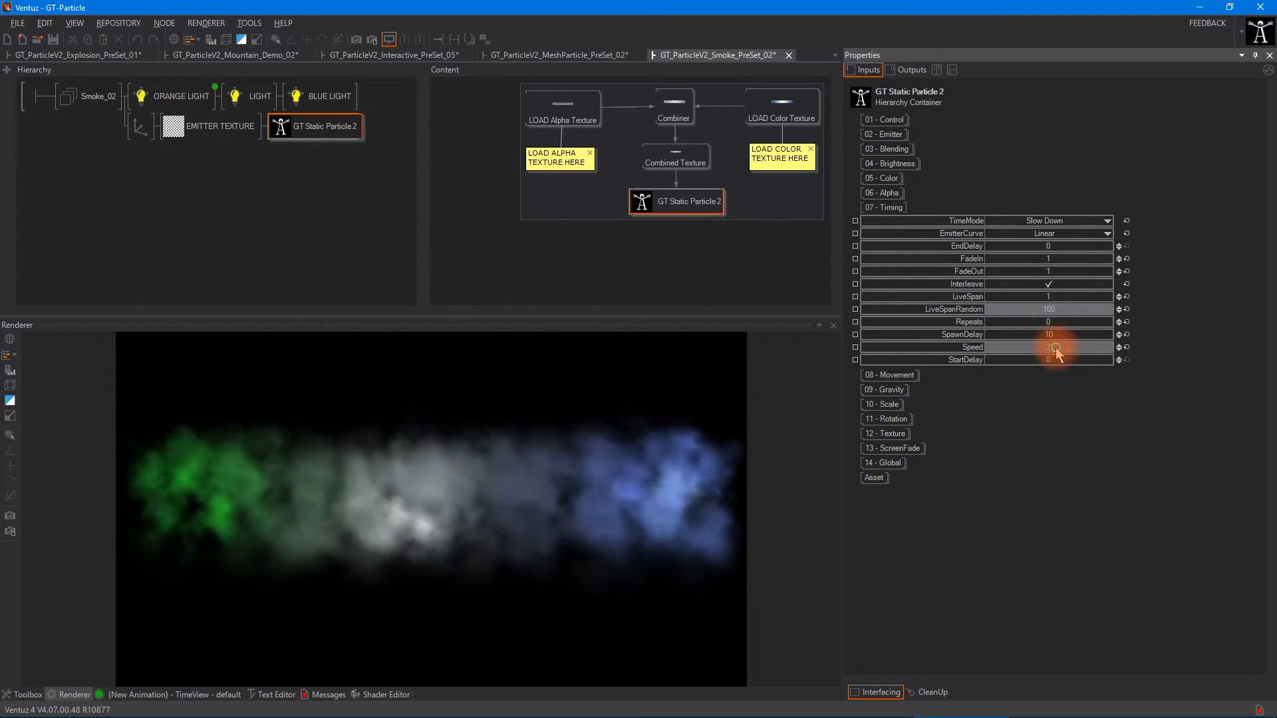
pyautogui.write('1')
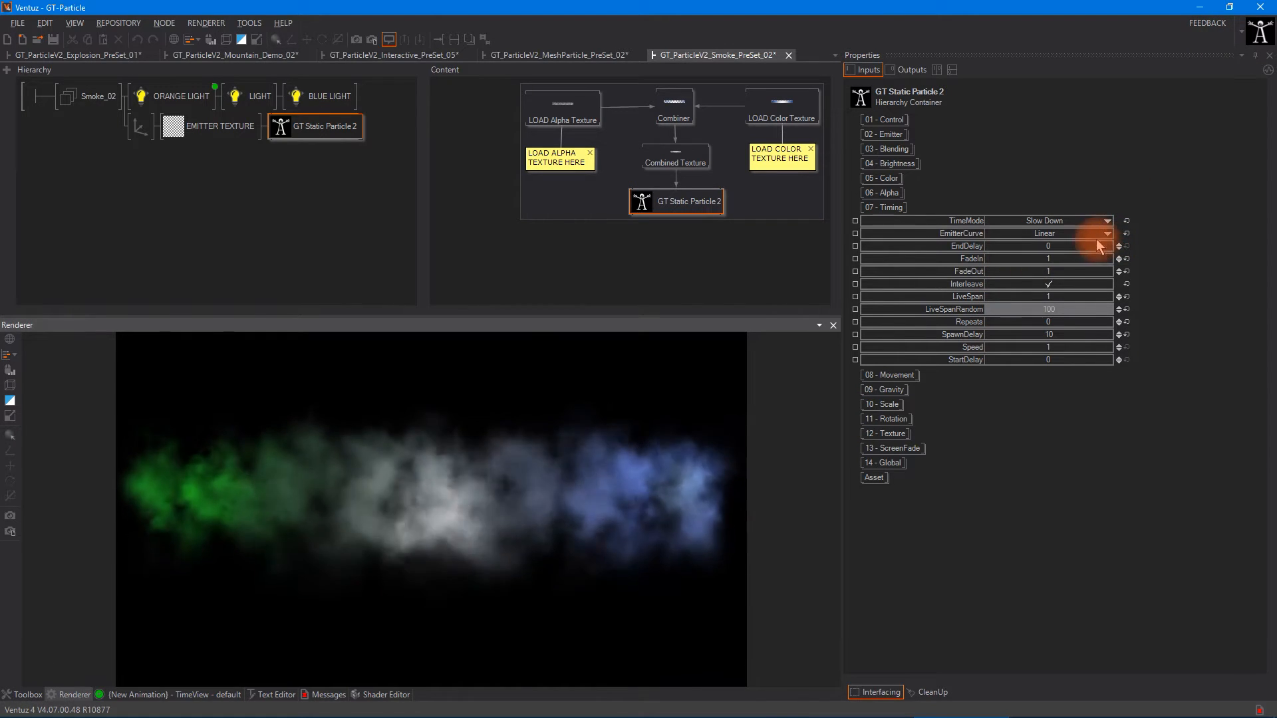
# Review the available EmitterCurve options and keep the curve at Linear.
pyautogui.click(1064, 233)
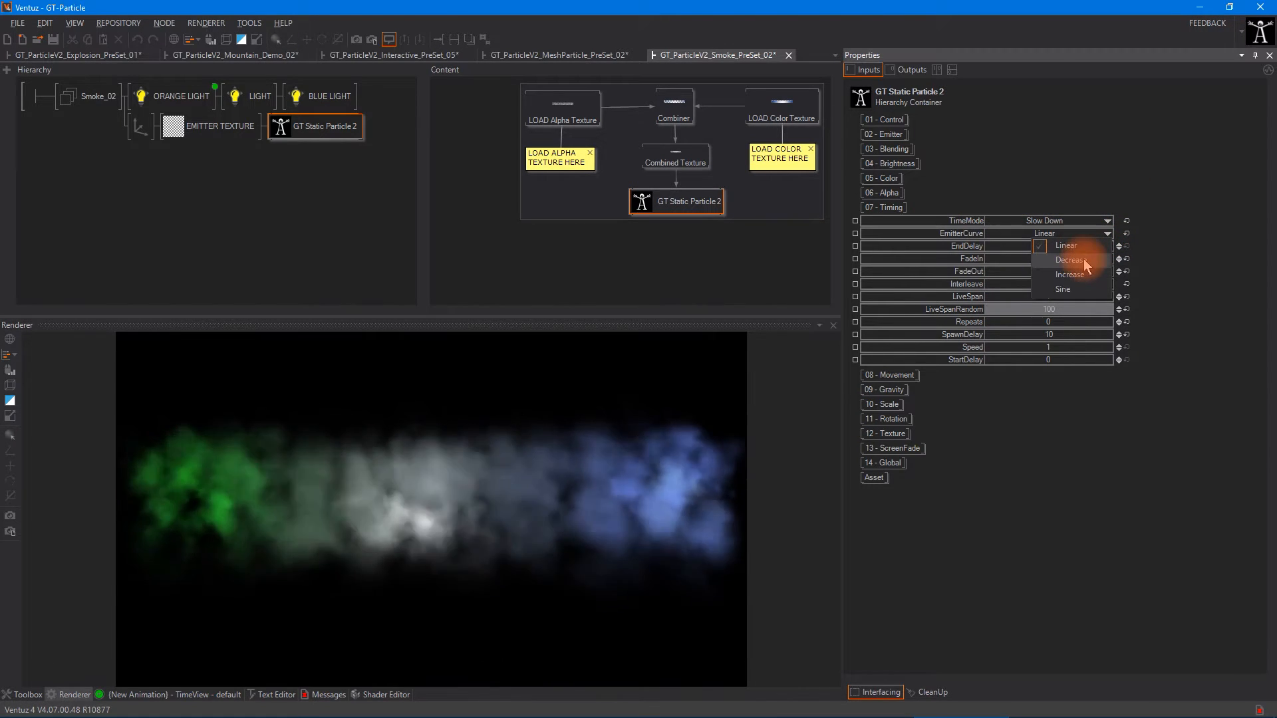
pyautogui.click(1076, 248)
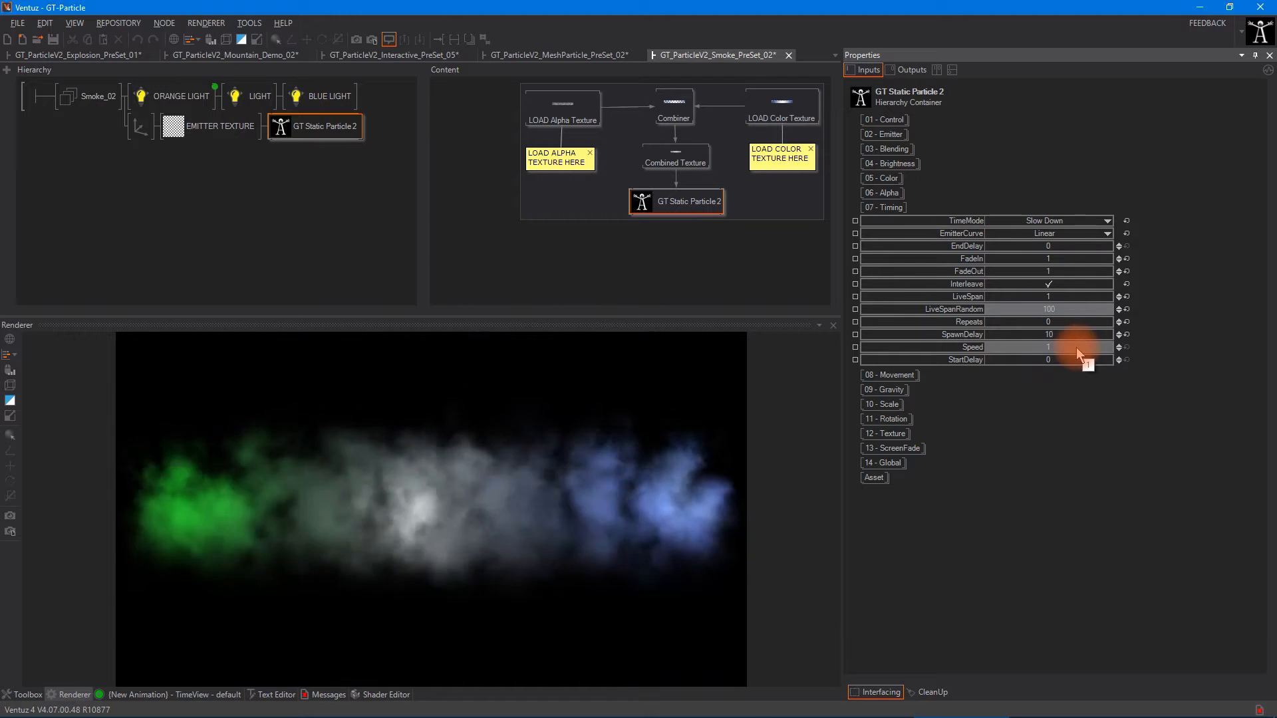
# Set the smoke particles' SpawnDelay to 1 and switch the EmitterCurve to Decrease.
pyautogui.click(1071, 336)
pyautogui.write('1')
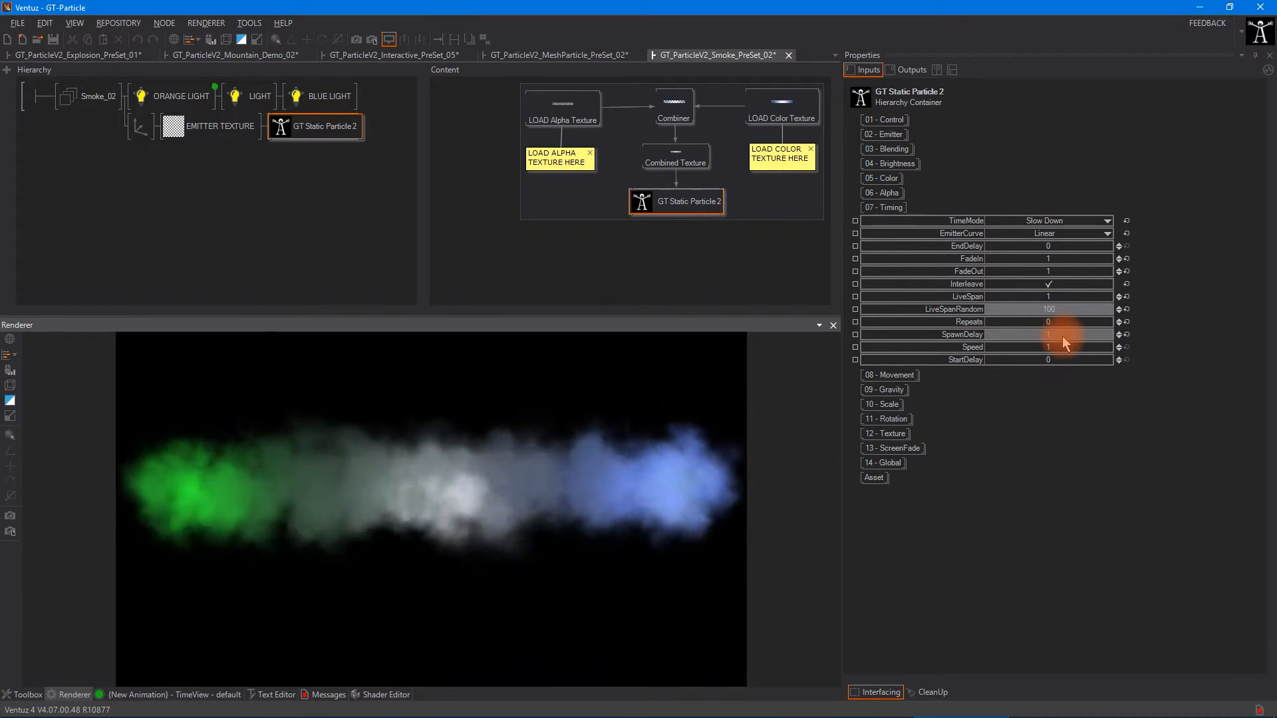
pyautogui.click(1032, 235)
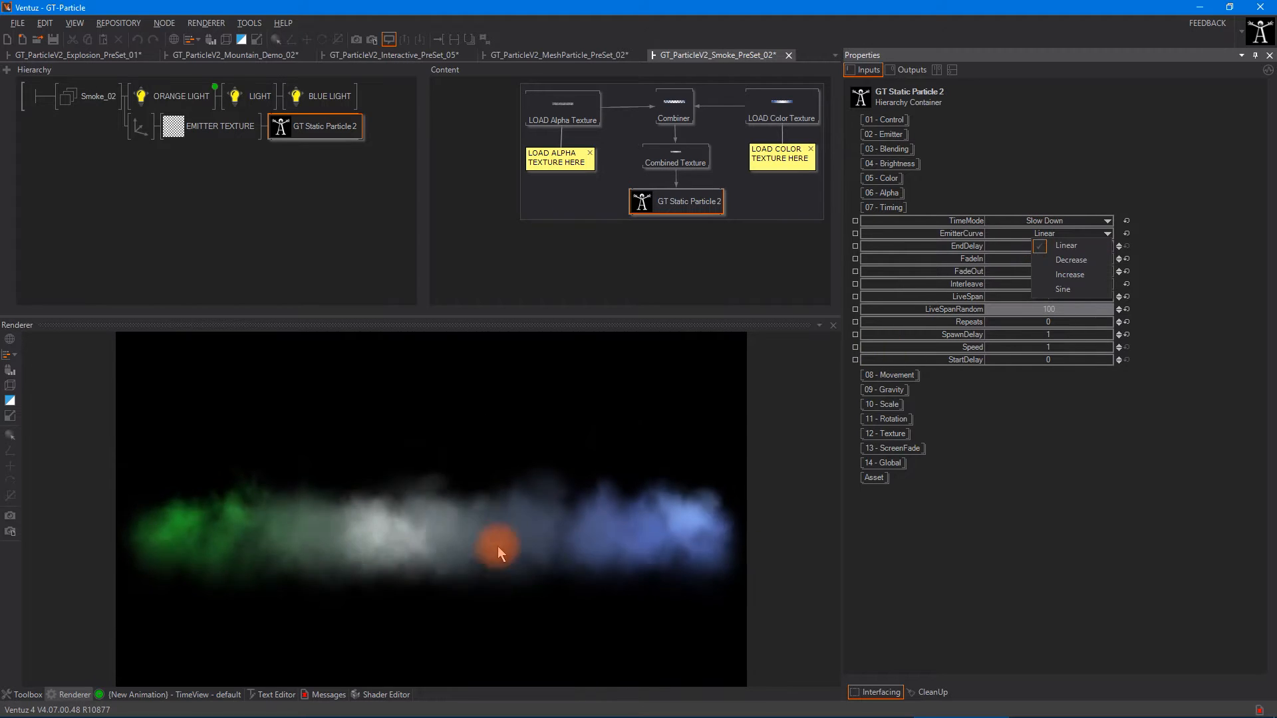
pyautogui.click(1087, 262)
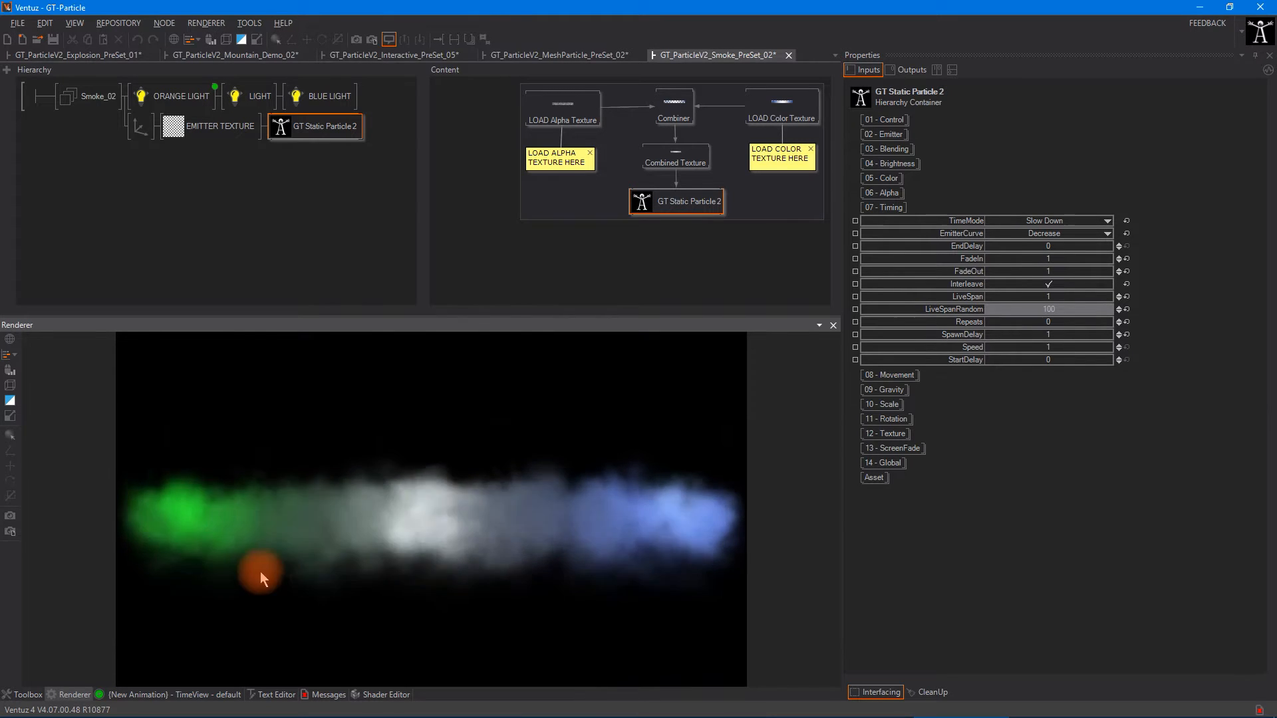
# Switch the EmitterCurve to Increase, on to Sine, and back to Linear to compare the spawning.
pyautogui.click(1056, 239)
pyautogui.click(1070, 277)
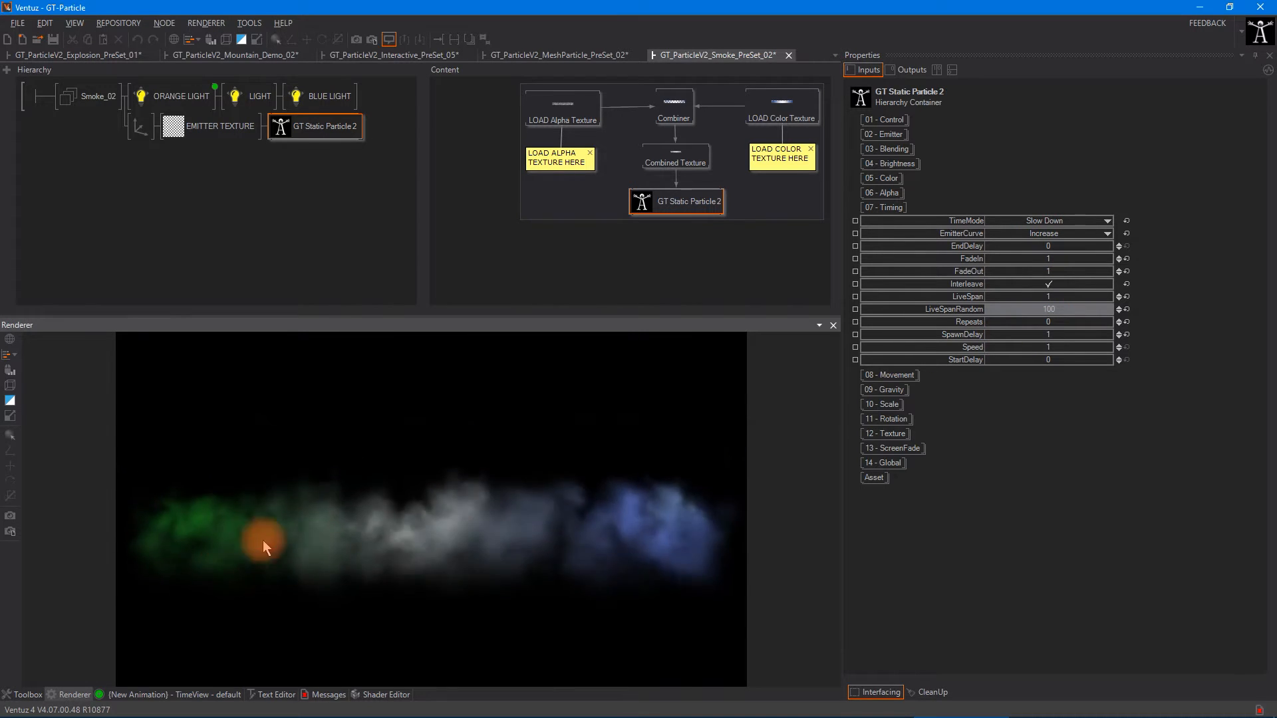
pyautogui.click(1056, 236)
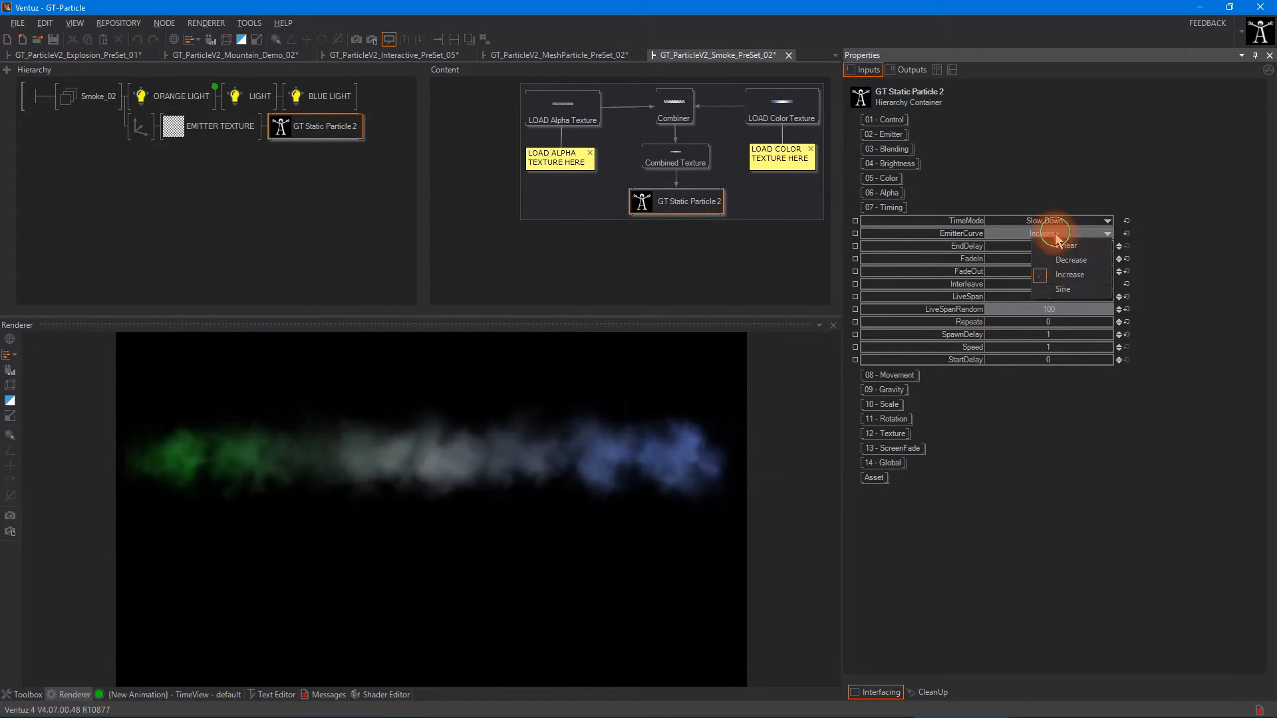
pyautogui.click(1072, 289)
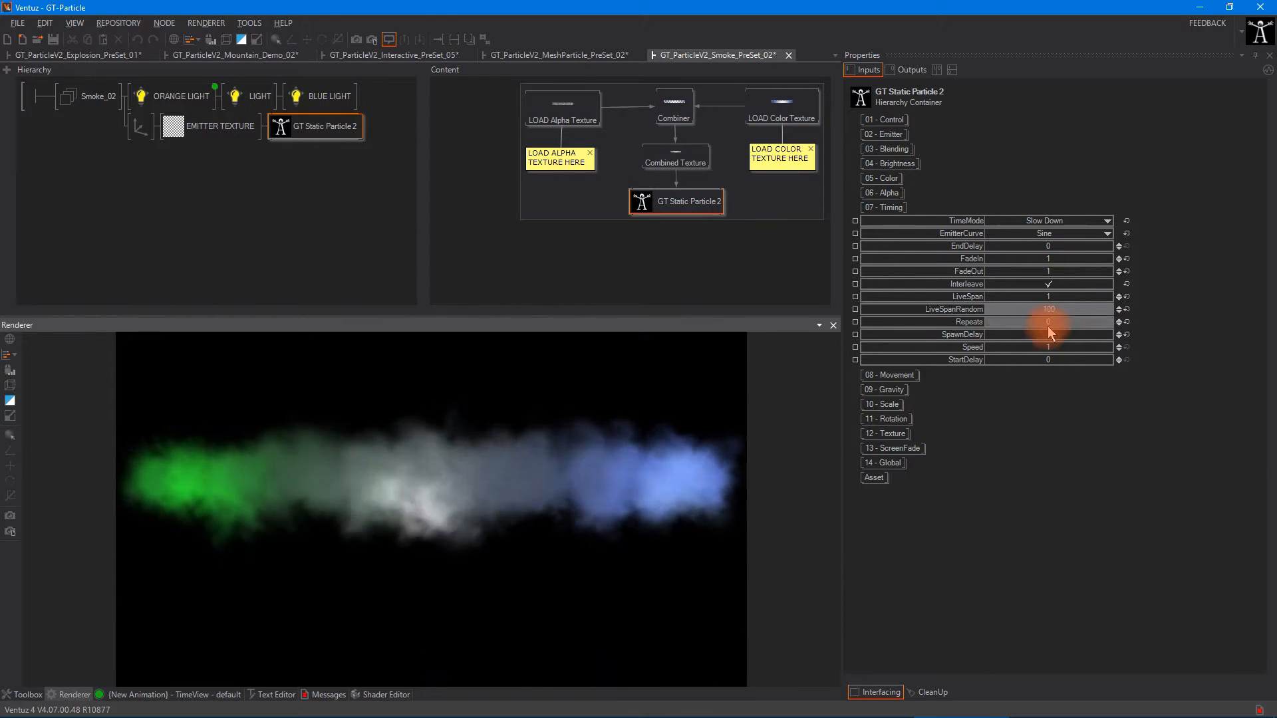
pyautogui.click(1085, 237)
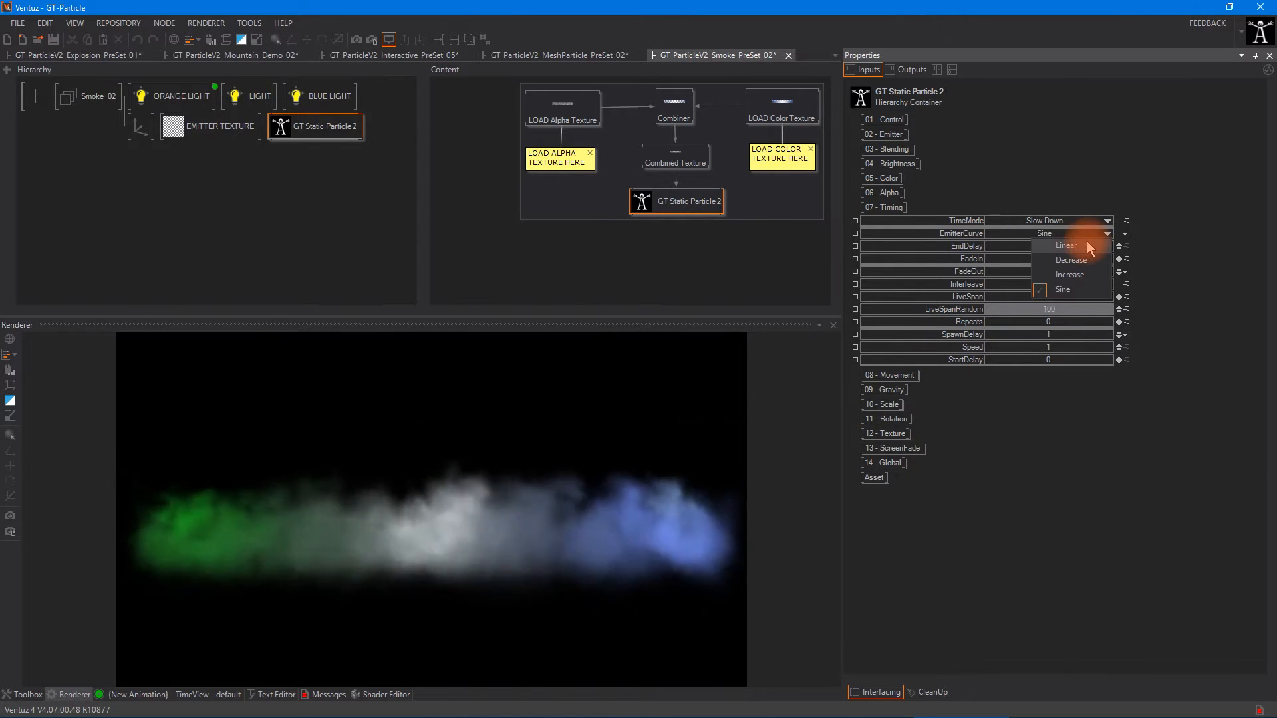
pyautogui.click(1077, 244)
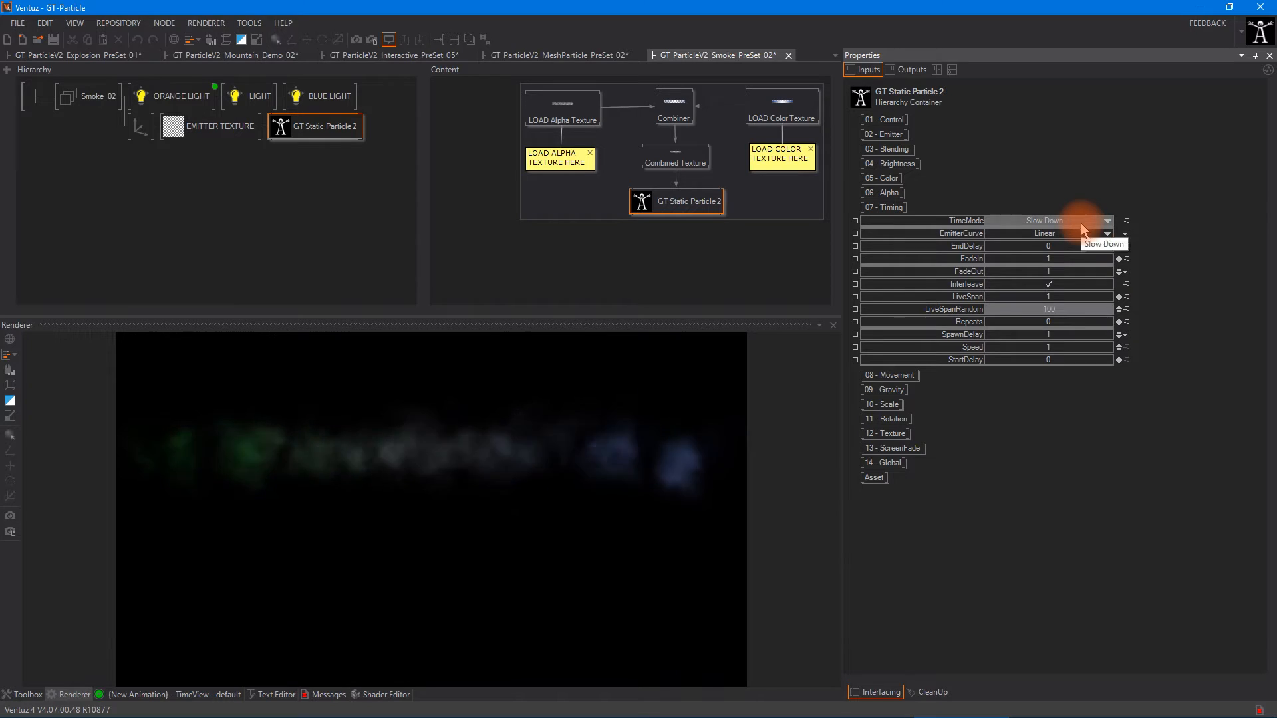
# Set the SpawnDelay to 10 and reduce it to 0 to compare the spawning.
pyautogui.write('1')
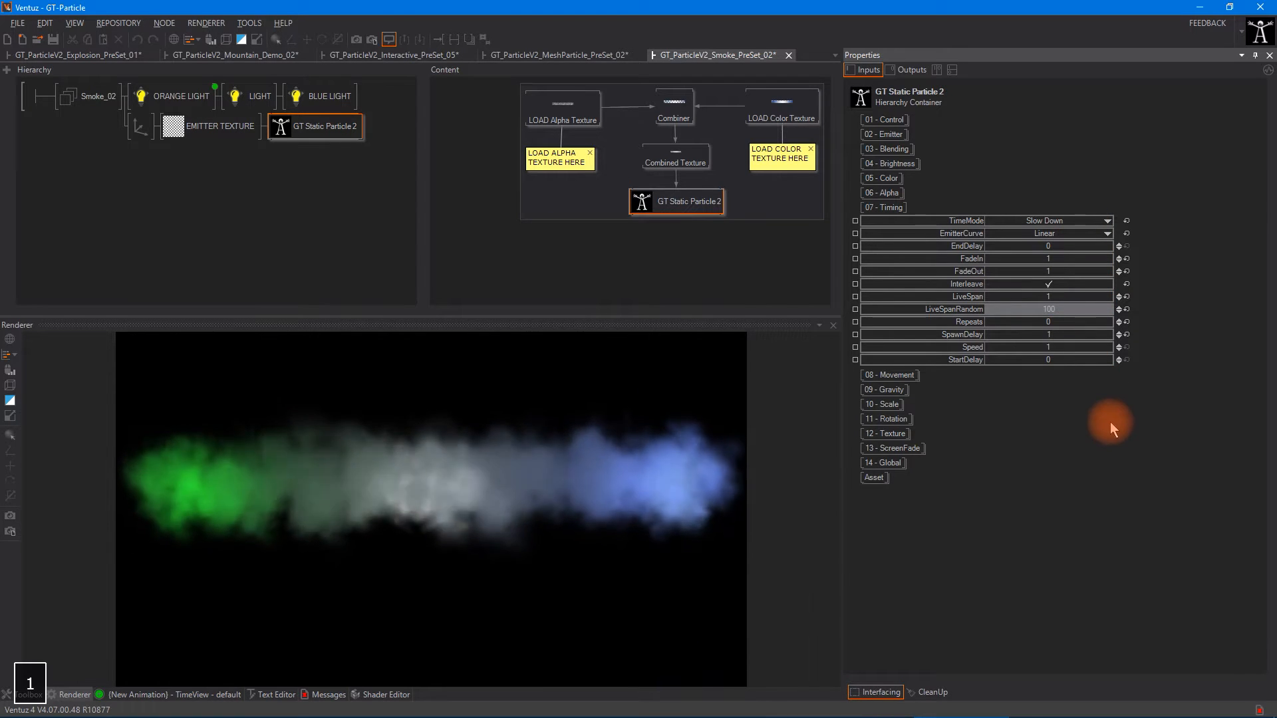
pyautogui.write('0')
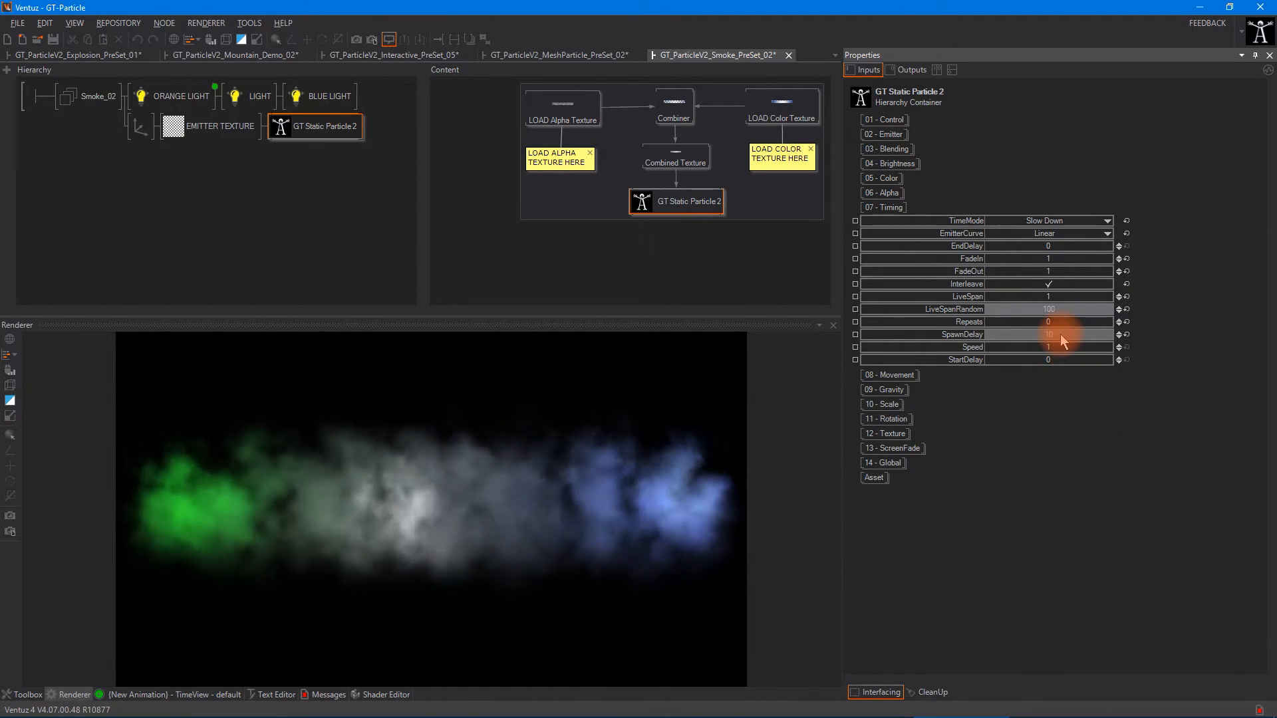
pyautogui.write('0')
pyautogui.press('Return')
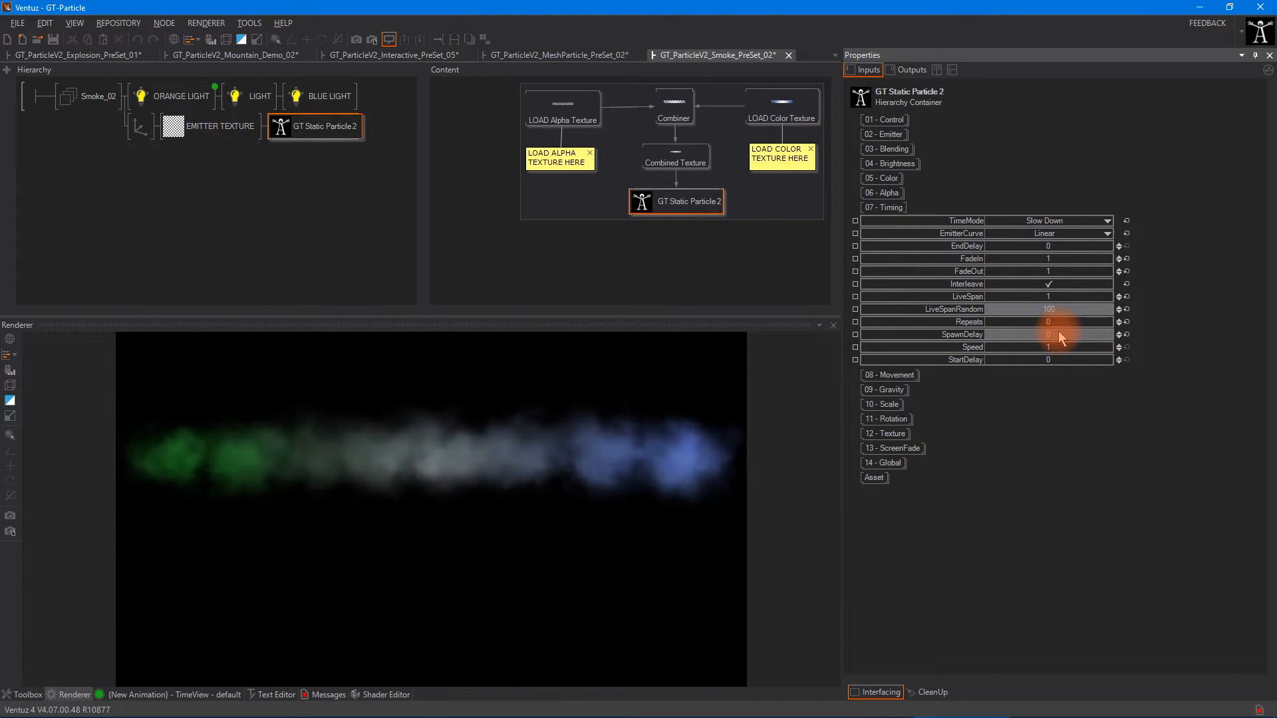
# Set the SpawnDelay to 11 and correct it to 10.
pyautogui.click(1058, 334)
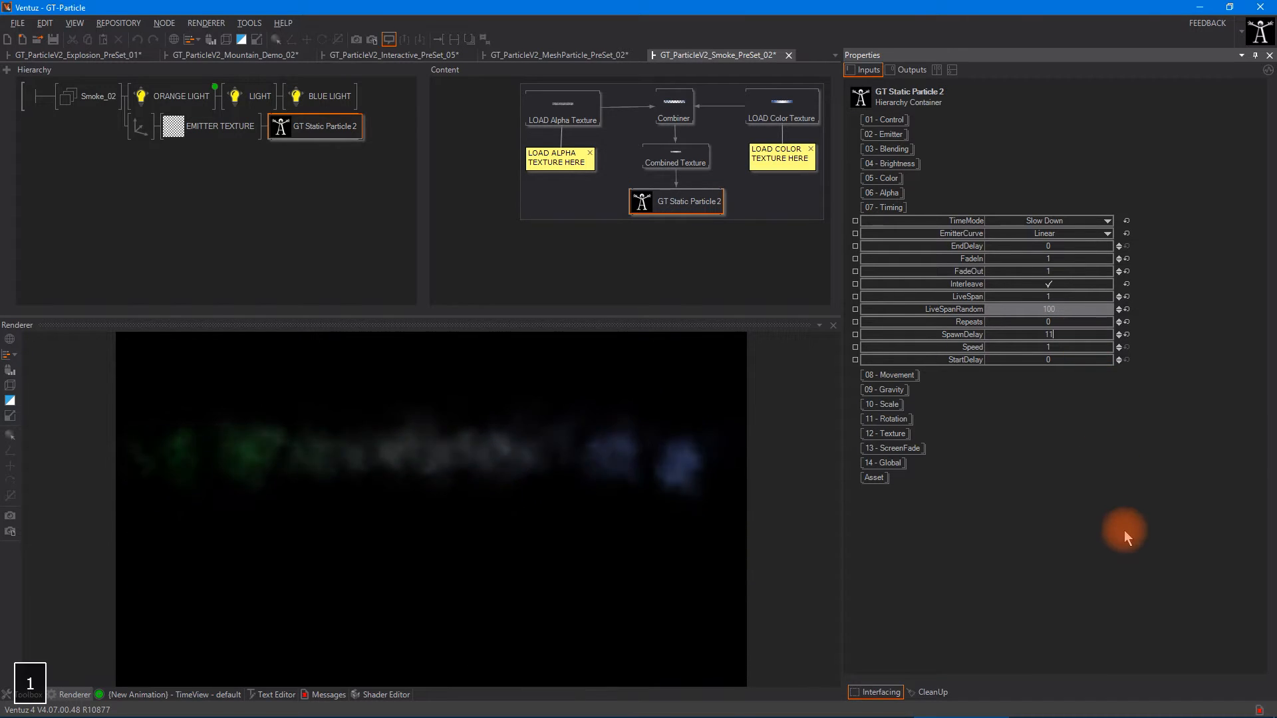
pyautogui.write('11')
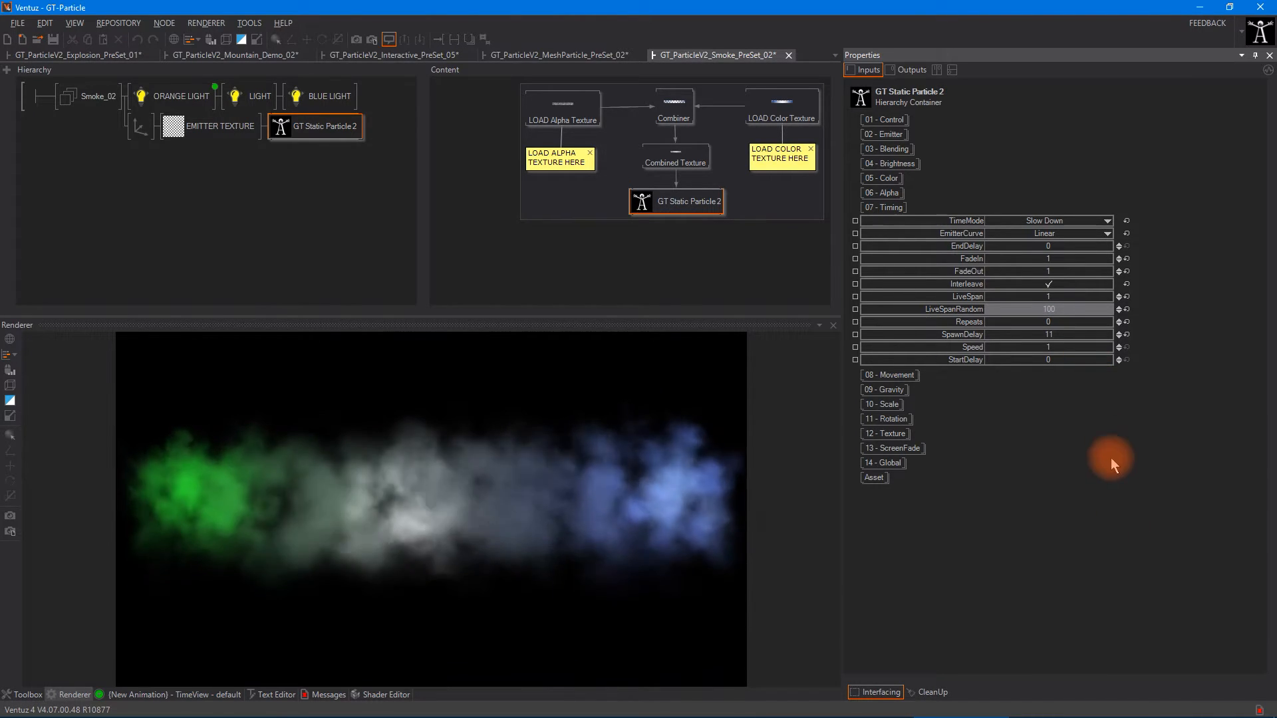
pyautogui.click(1068, 334)
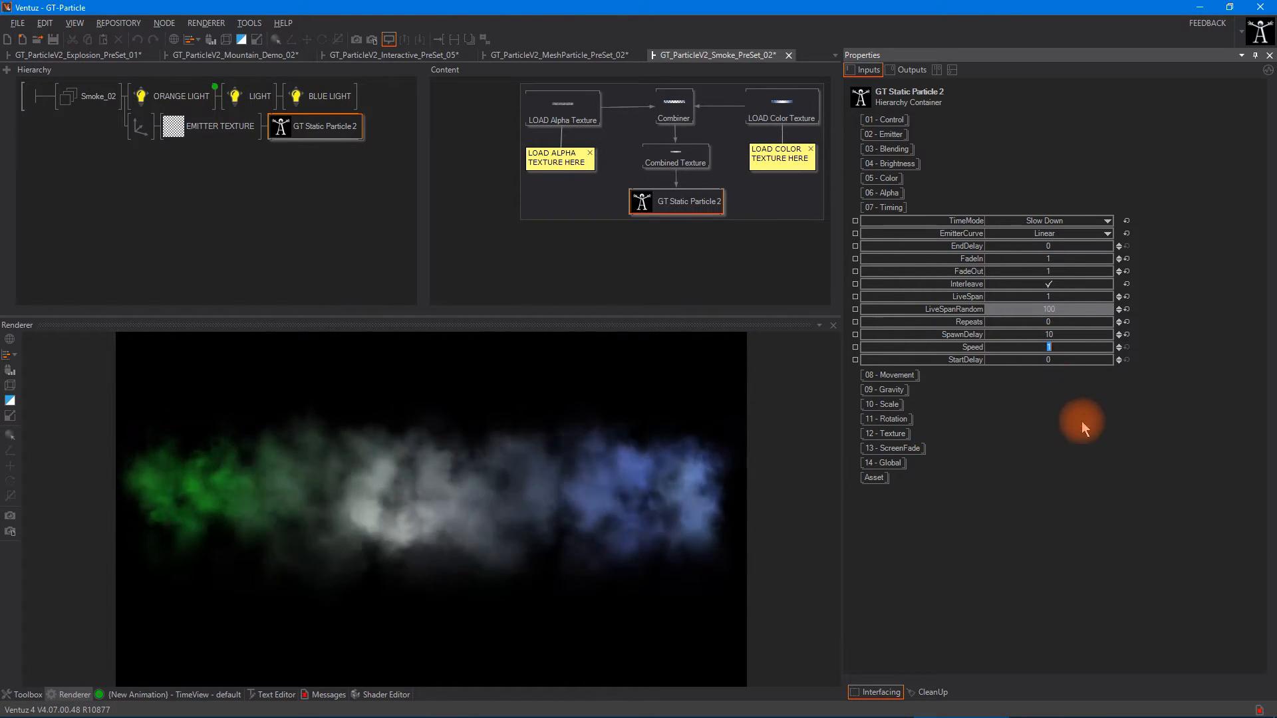
# Try a Speed of 2 with a LiveSpan of 3, and change to a Speed of 1 with a LiveSpan of 10.
pyautogui.write('2')
pyautogui.click(1099, 513)
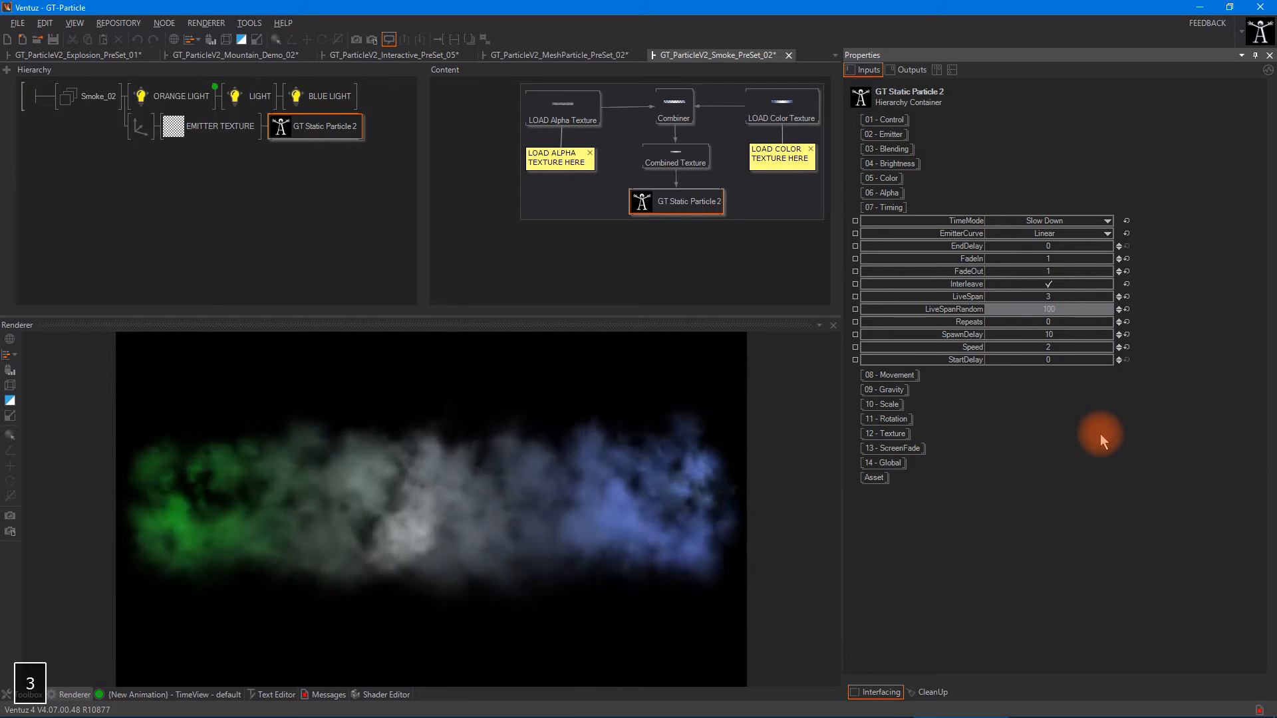
pyautogui.click(1067, 297)
pyautogui.write('1')
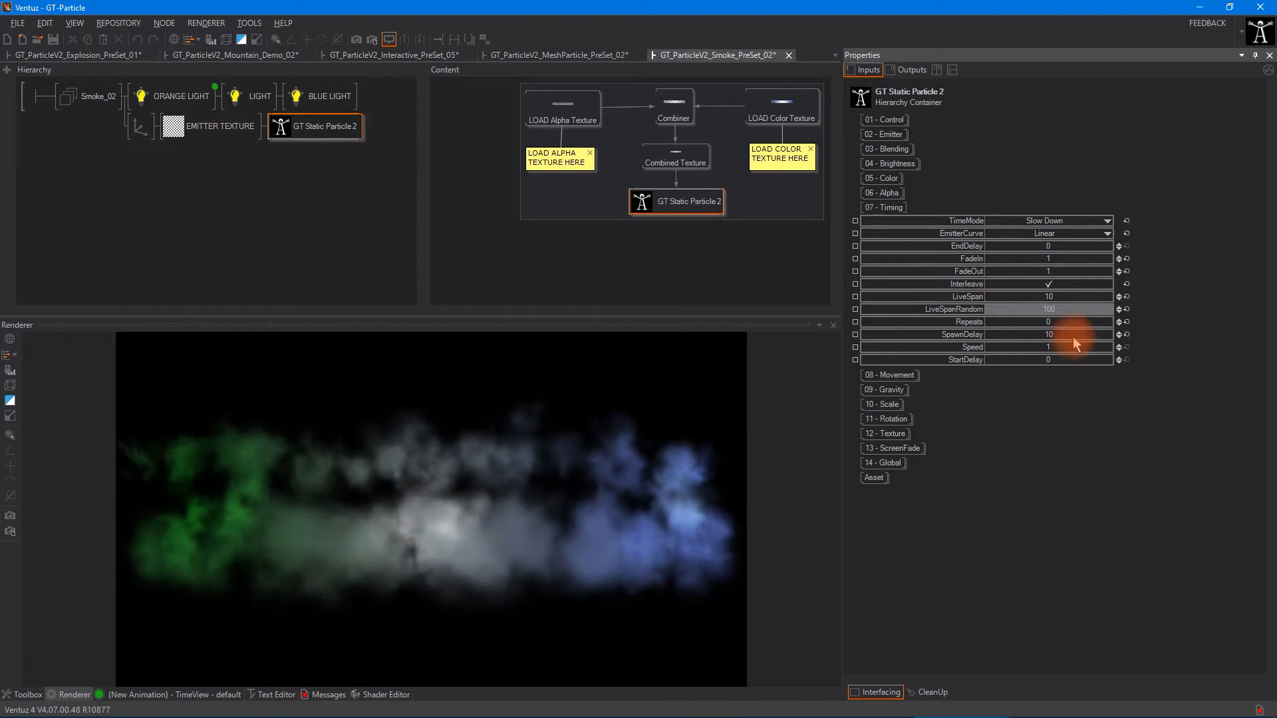
# Try a SpawnDelay of 100 and reduce it to 1.
pyautogui.click(1072, 335)
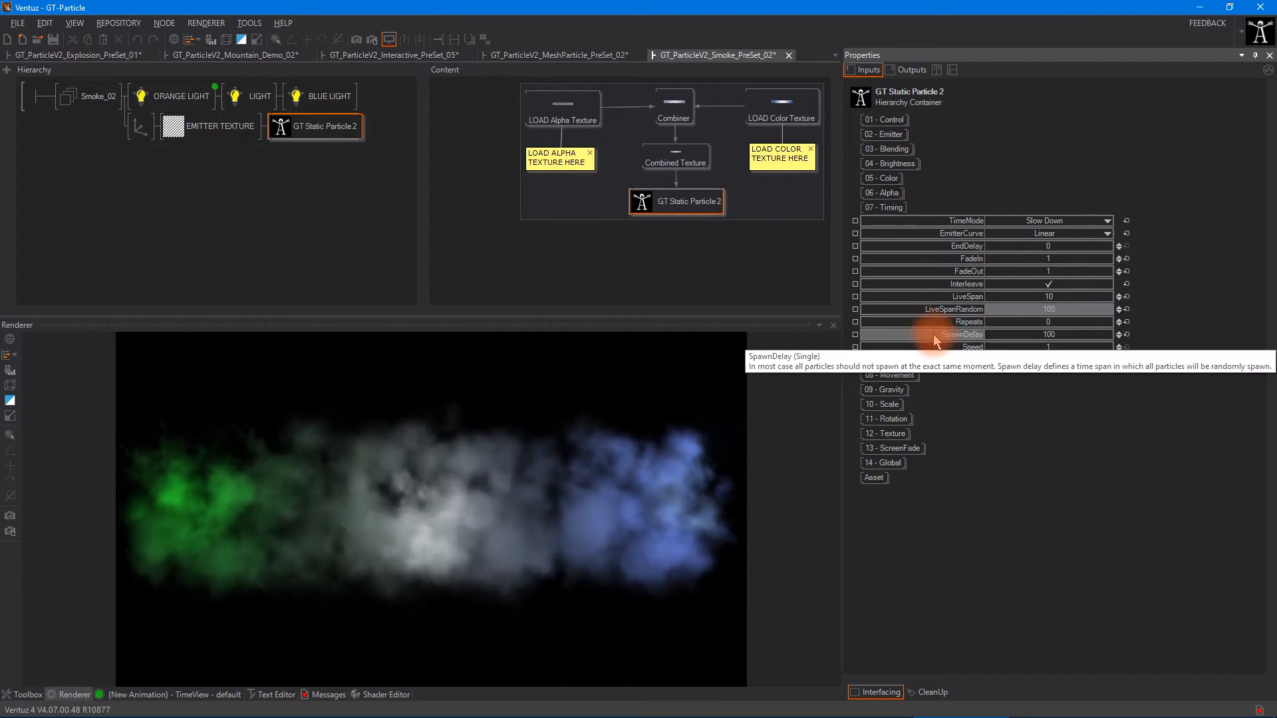
pyautogui.click(1068, 336)
pyautogui.write('1')
pyautogui.click(1136, 534)
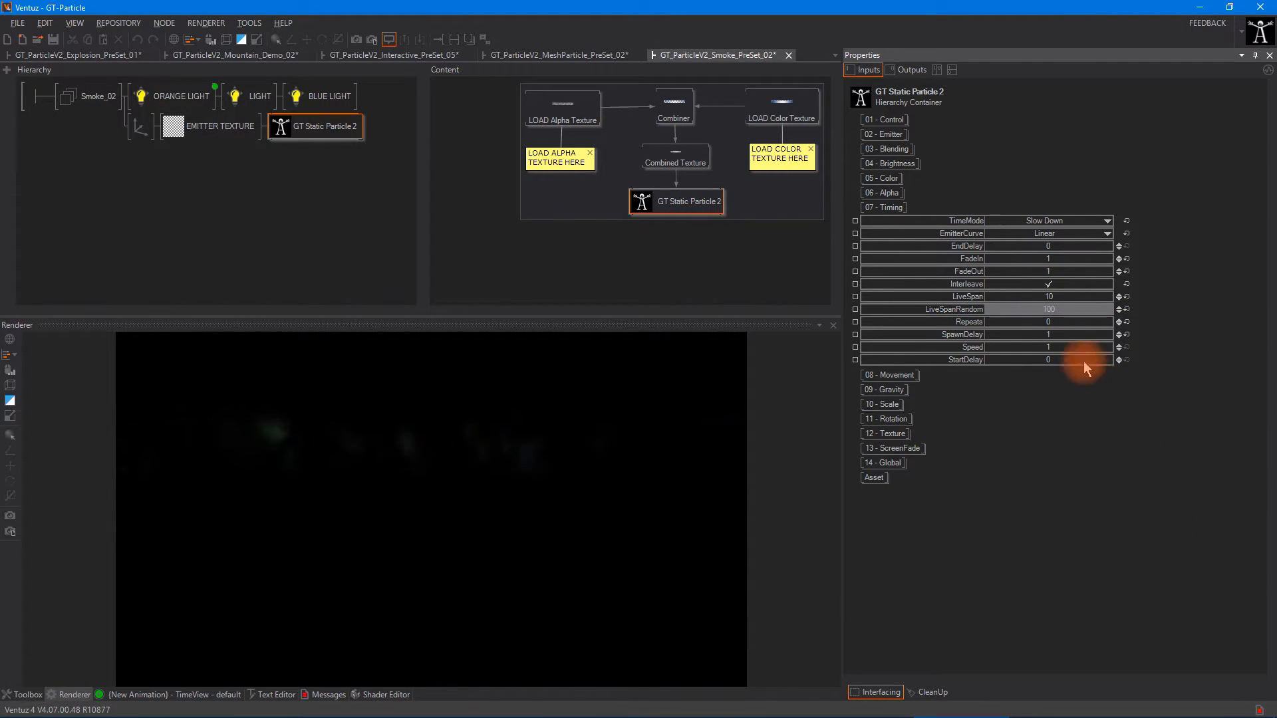
# Set the number of Repeats to 2 for the smoke particles.
pyautogui.write('1')
pyautogui.click(1103, 500)
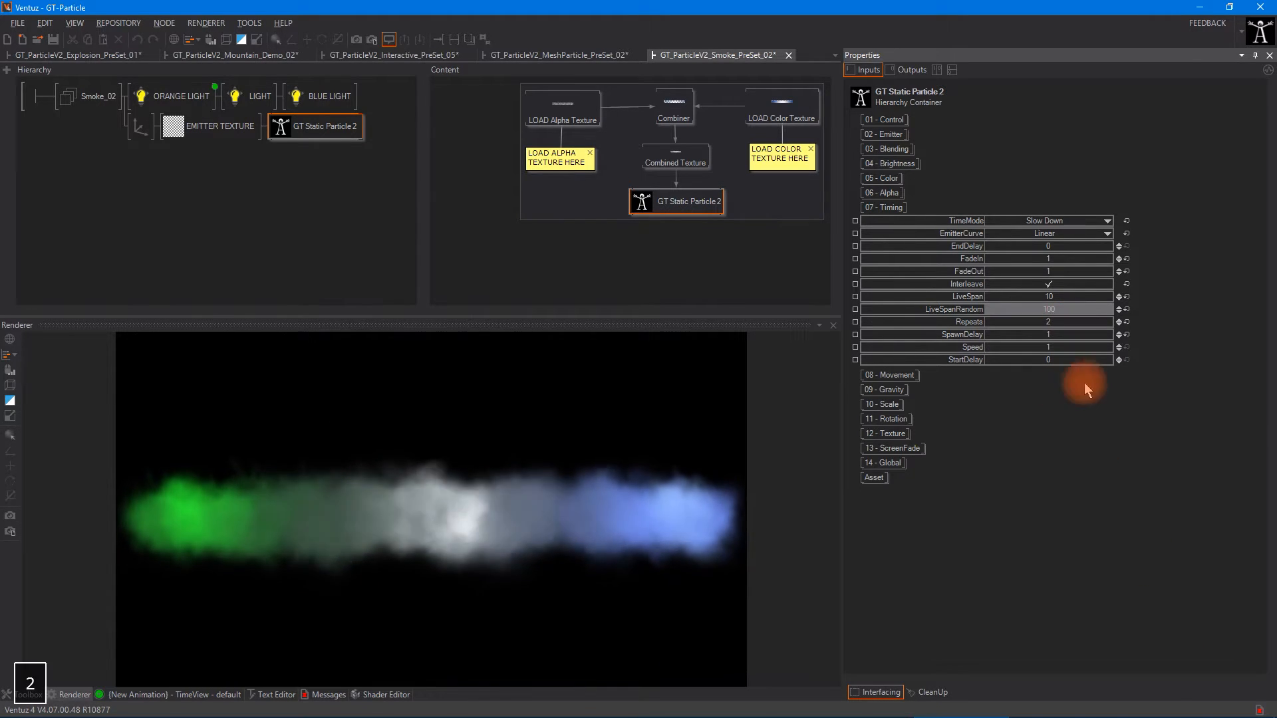
pyautogui.click(1069, 345)
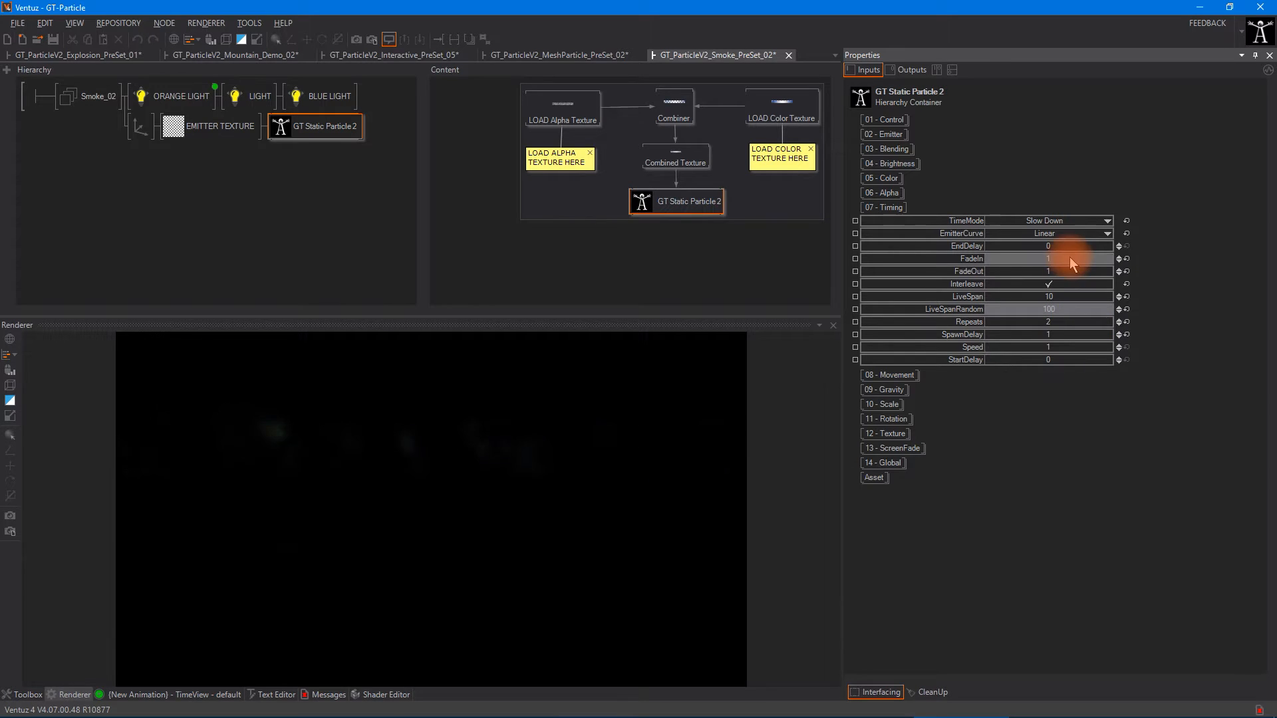
# Switch to Description.pdf in Adobe Acrobat, read through the 07 – Timing parameter tables, and return to Ventuz.
pyautogui.moveTo(332, 0); pyautogui.dragTo(407, 6)
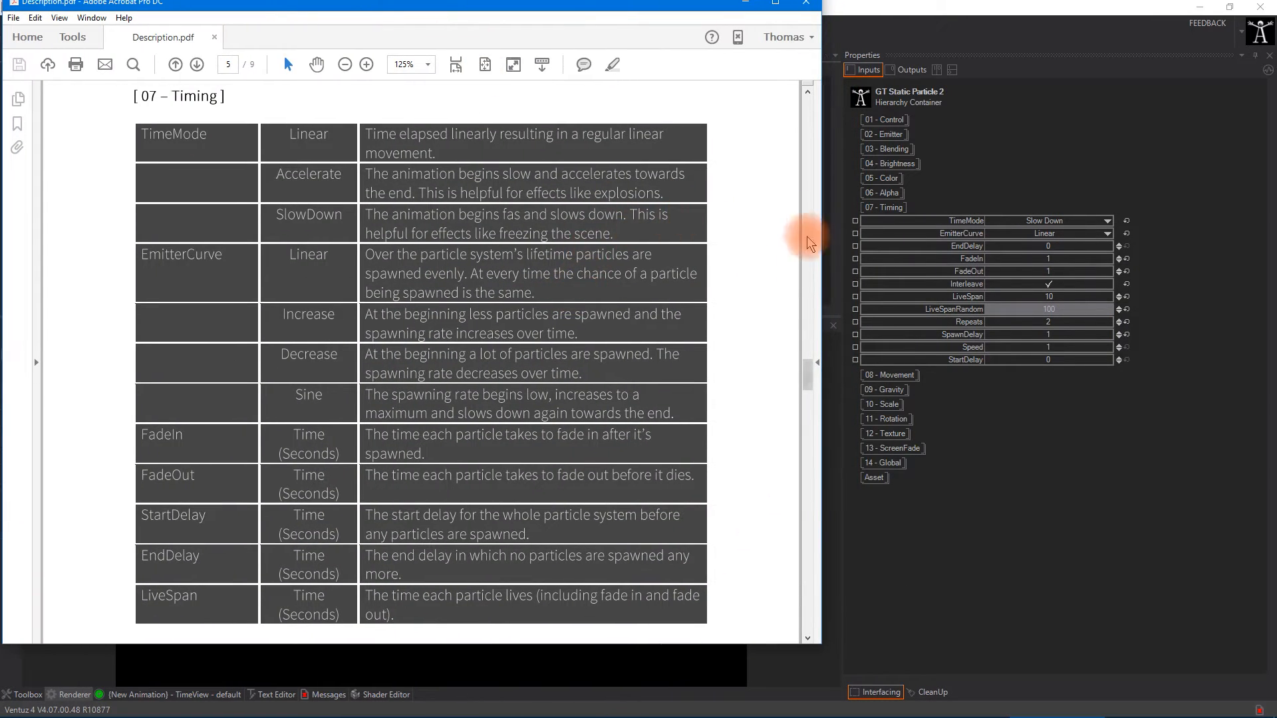
pyautogui.moveTo(812, 386); pyautogui.dragTo(812, 421)
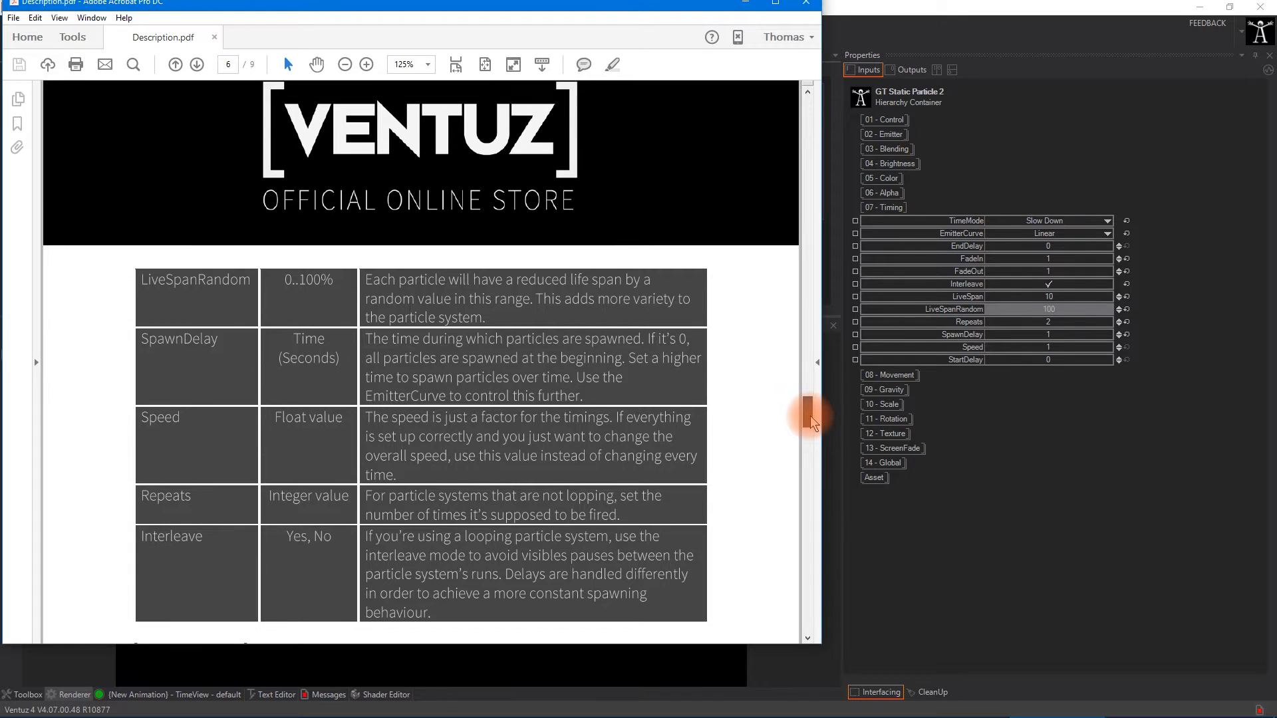
pyautogui.moveTo(592, 4); pyautogui.dragTo(519, 0)
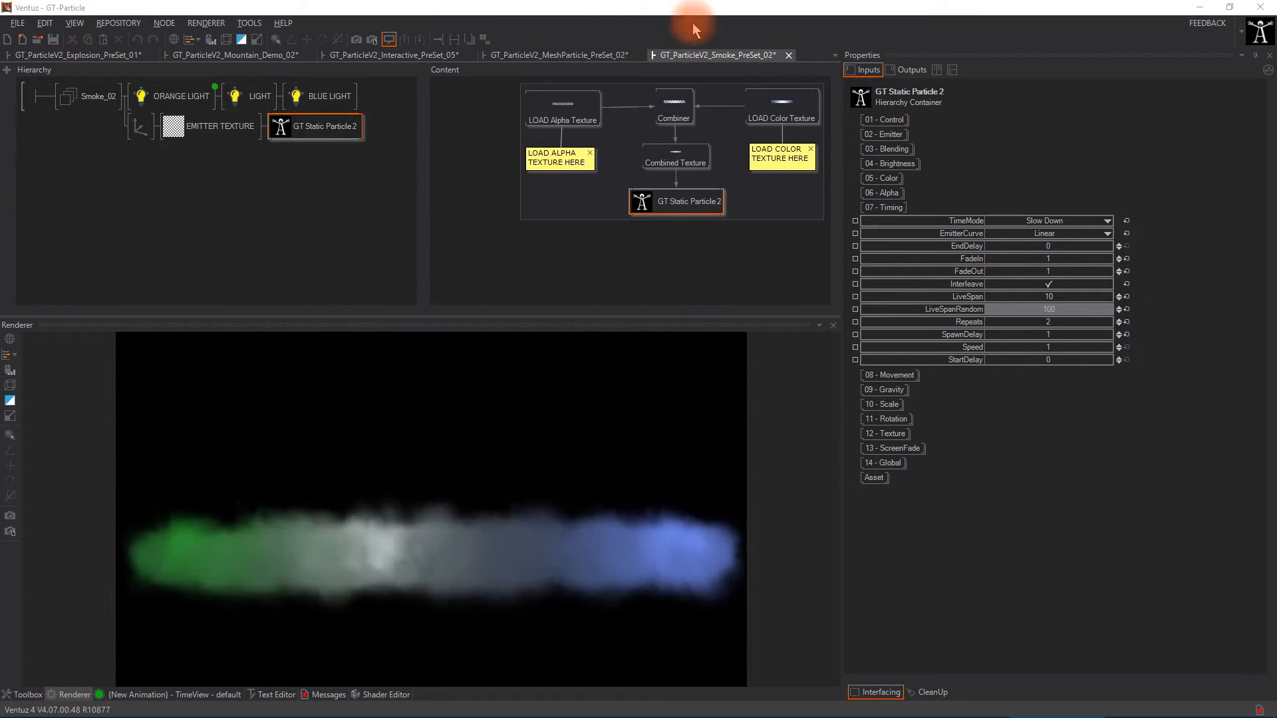
pyautogui.click(782, 580)
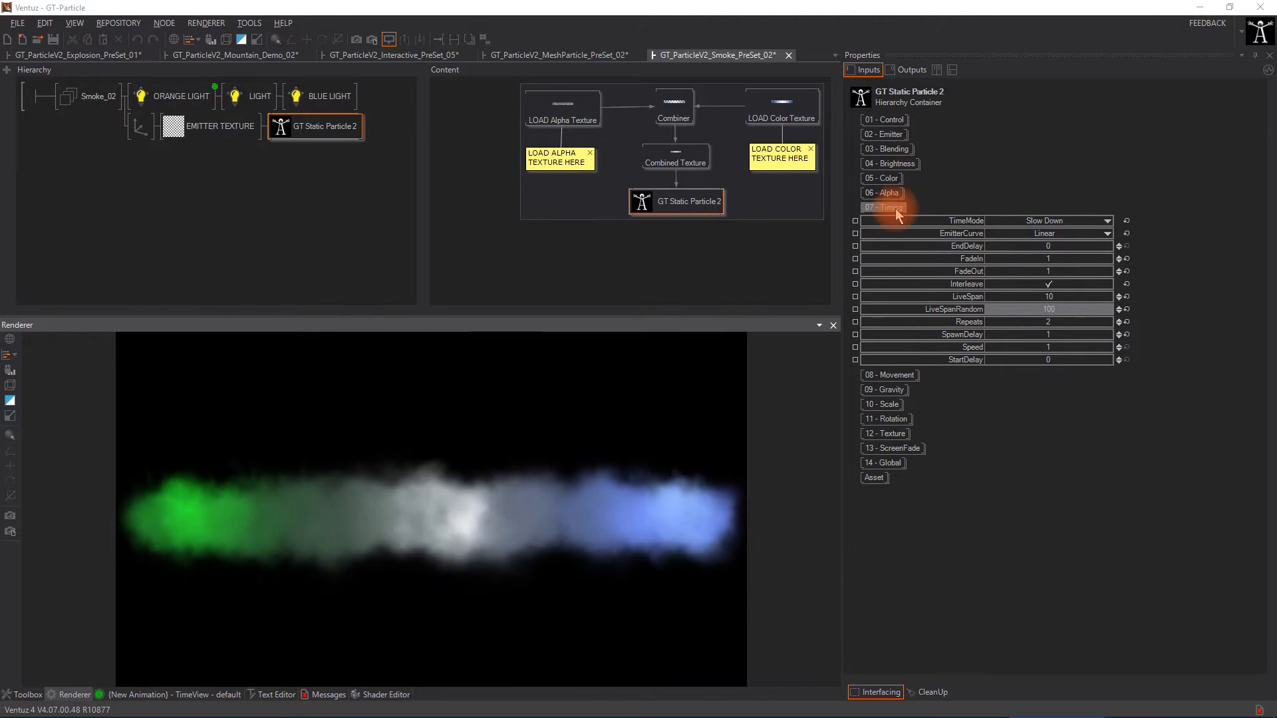
# With a Speed of 2 and a SpawnDelay of 10, switch the TimeMode to Linear, Accelerate, and back to Slow Down.
pyautogui.click(1074, 348)
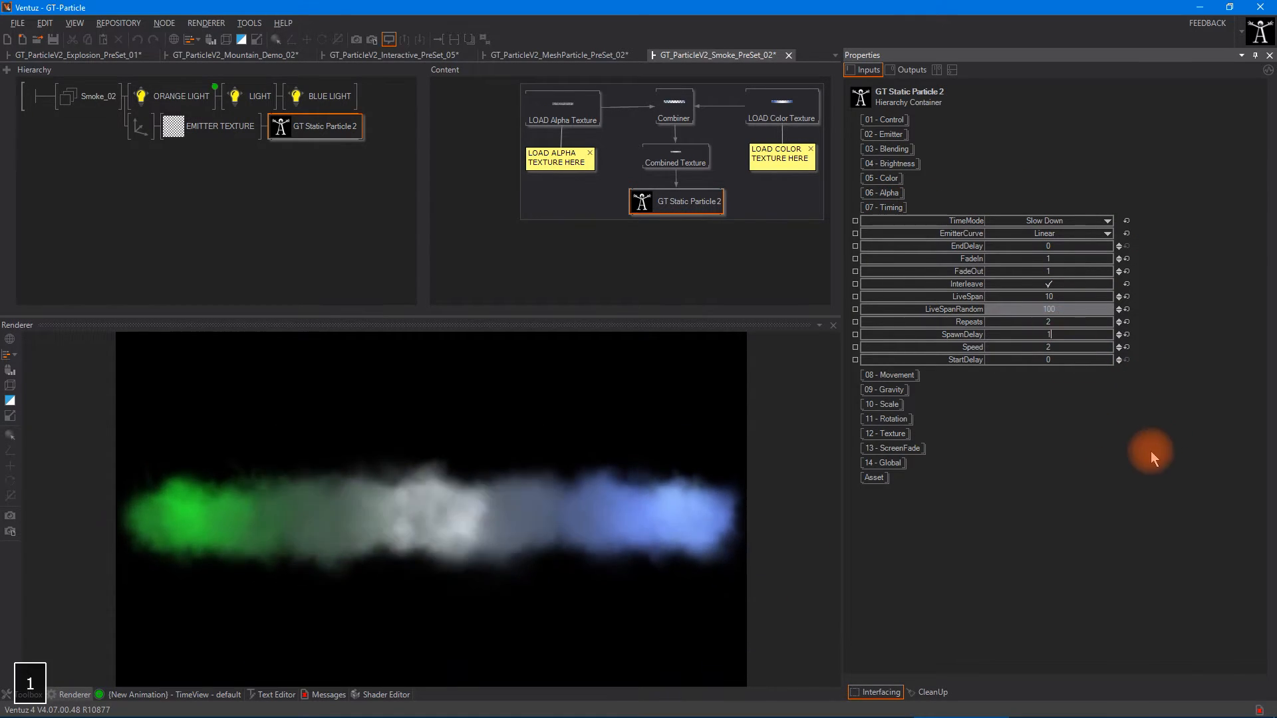
pyautogui.click(1054, 221)
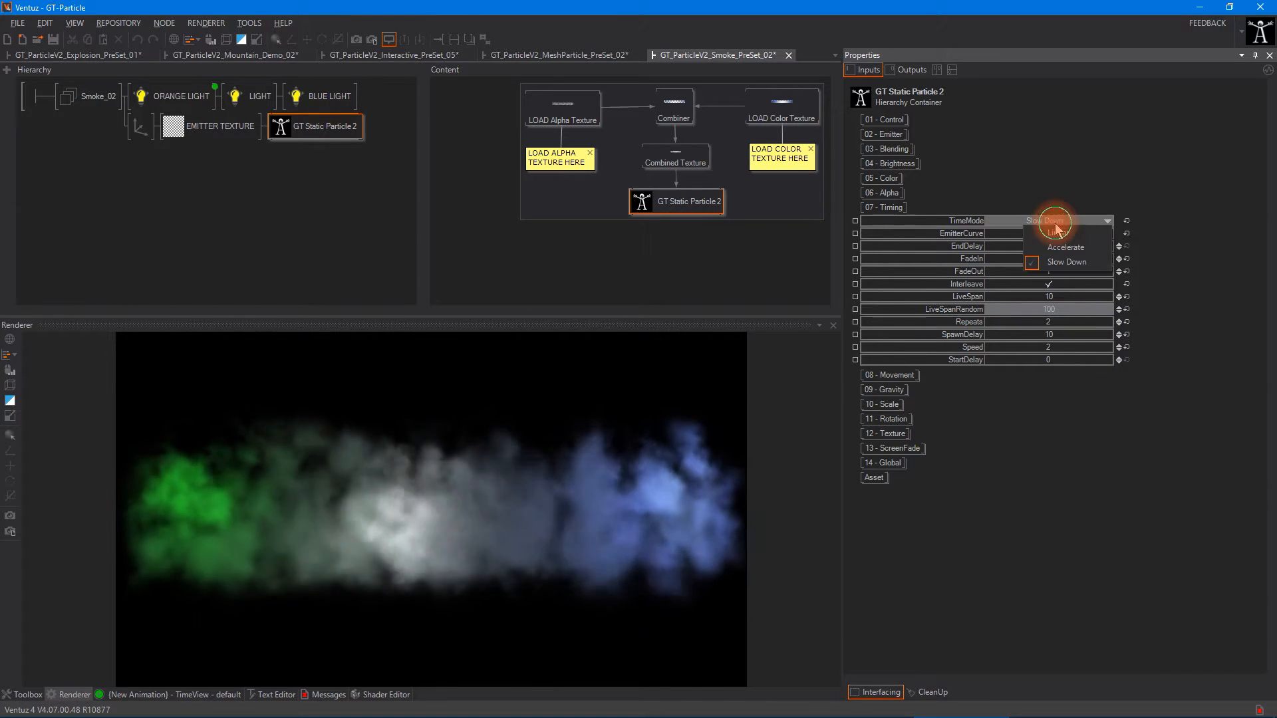
pyautogui.click(1058, 229)
pyautogui.click(1052, 223)
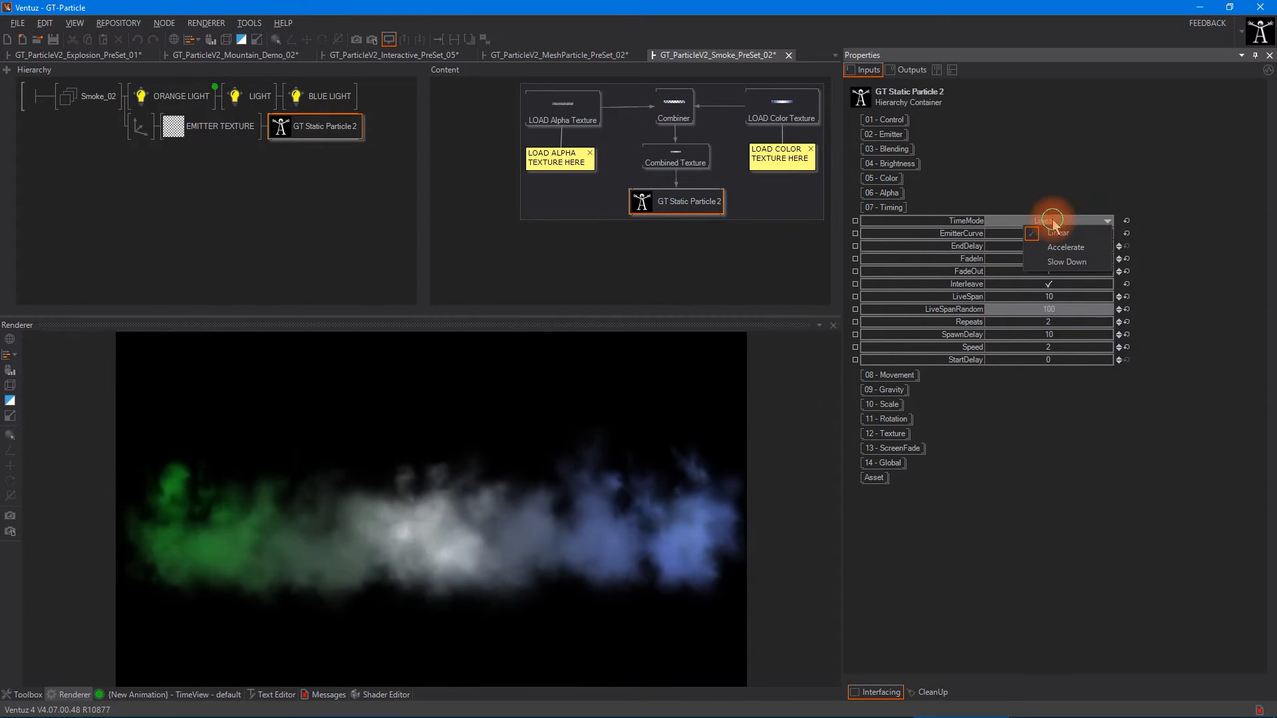
pyautogui.click(1083, 250)
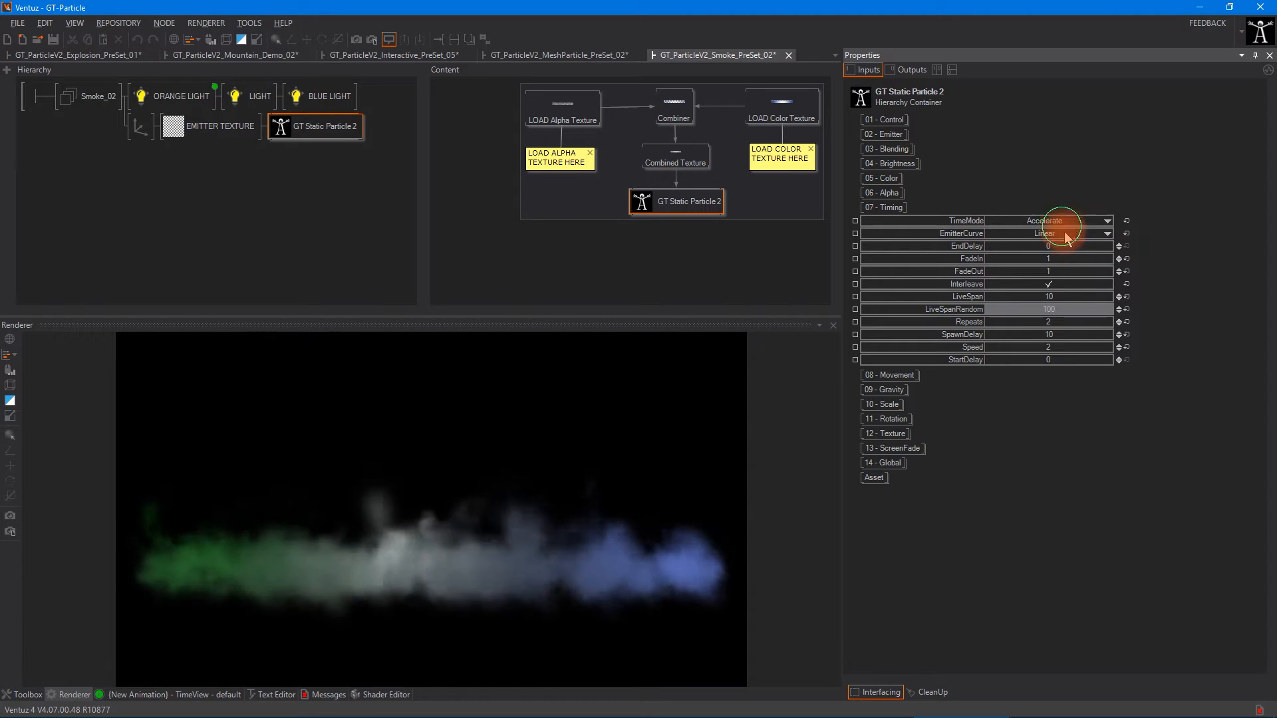
pyautogui.click(1054, 221)
pyautogui.click(1066, 262)
# Switch the EmitterCurve to Decrease and return it to Linear.
pyautogui.click(1064, 233)
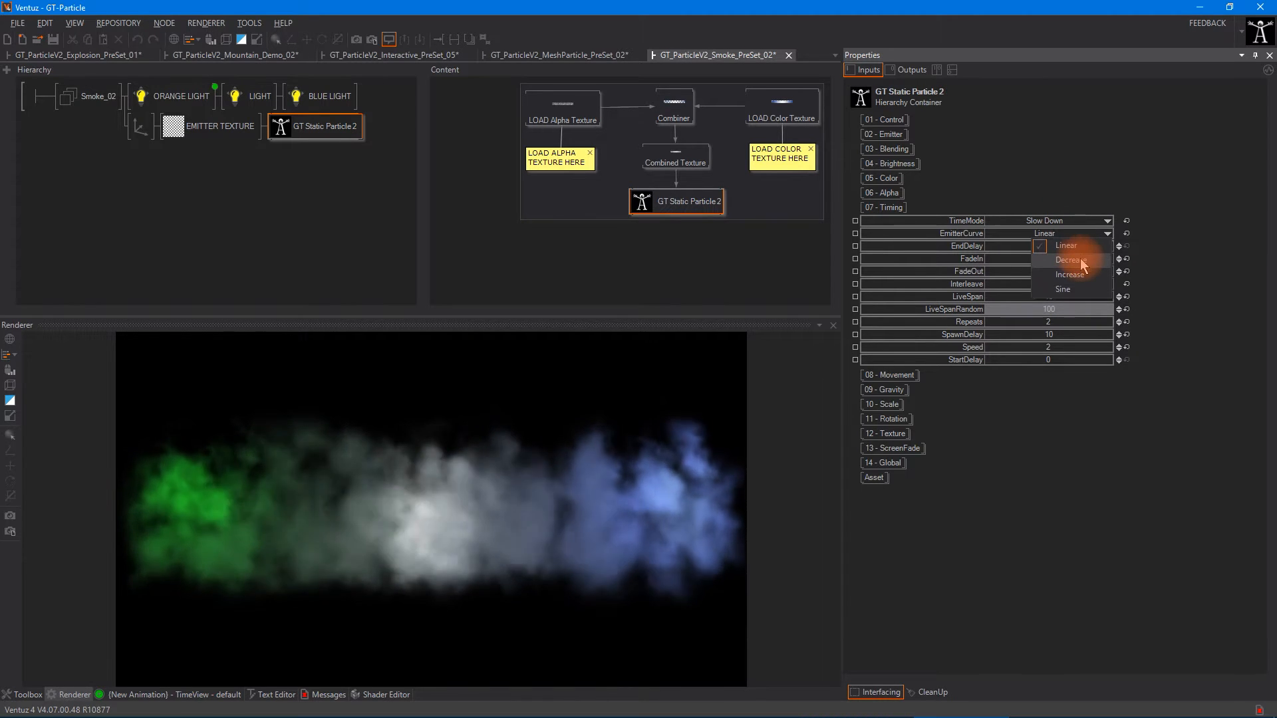
pyautogui.click(1076, 260)
pyautogui.click(1064, 234)
pyautogui.click(1065, 244)
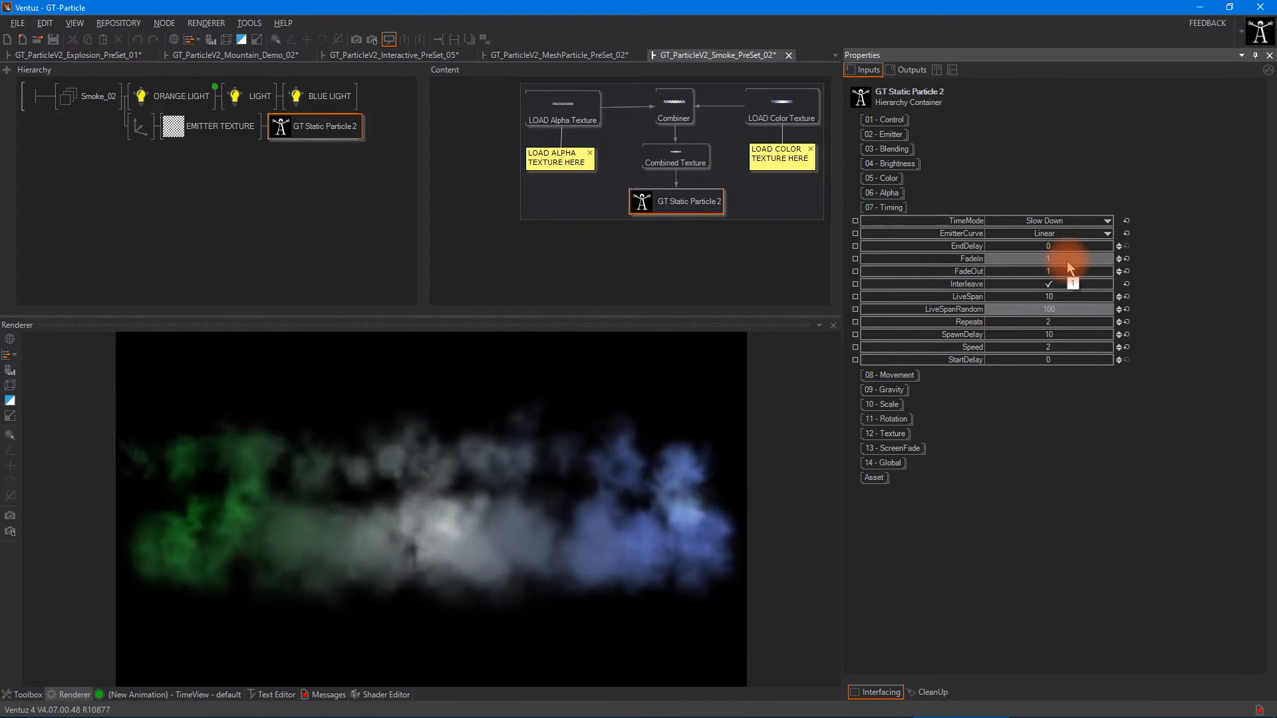
# Set the FadeIn time to 2 for a slower particle appearance.
pyautogui.click(1066, 261)
pyautogui.write('2')
pyautogui.click(1121, 517)
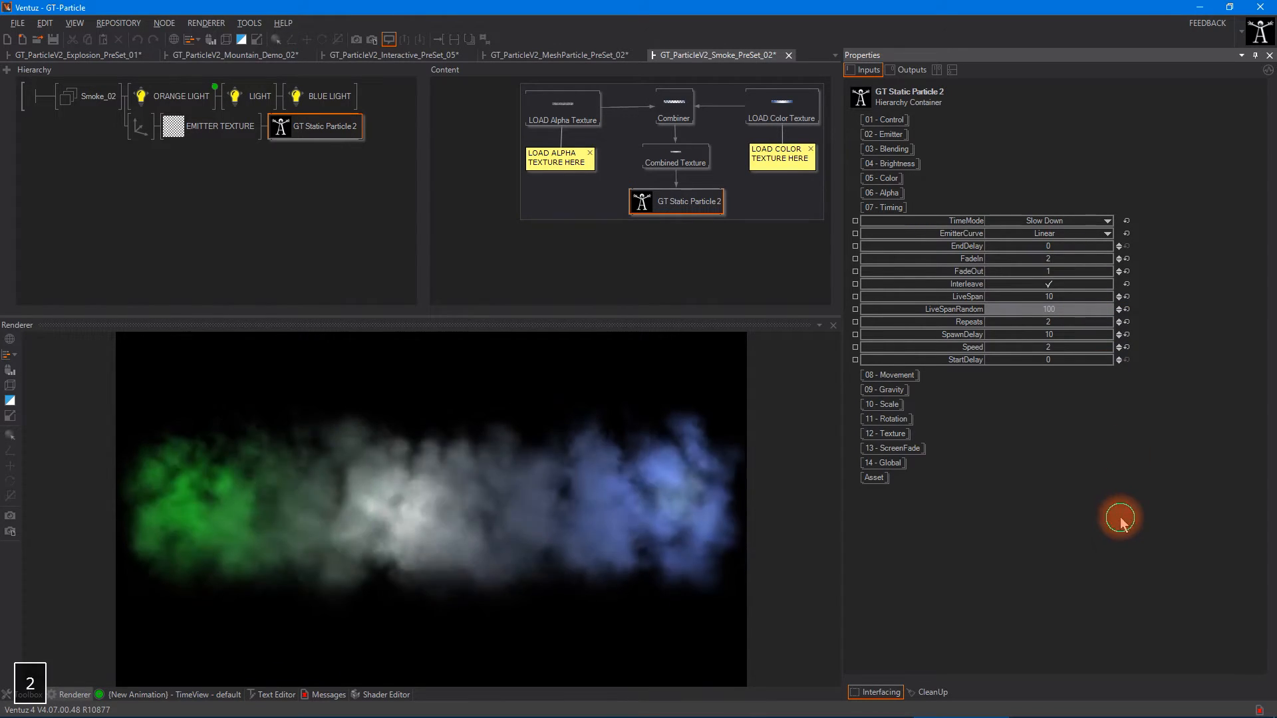
# Set both the FadeIn and FadeOut times to 0 to remove the particle fading.
pyautogui.click(1072, 257)
pyautogui.write('0')
pyautogui.click(1094, 485)
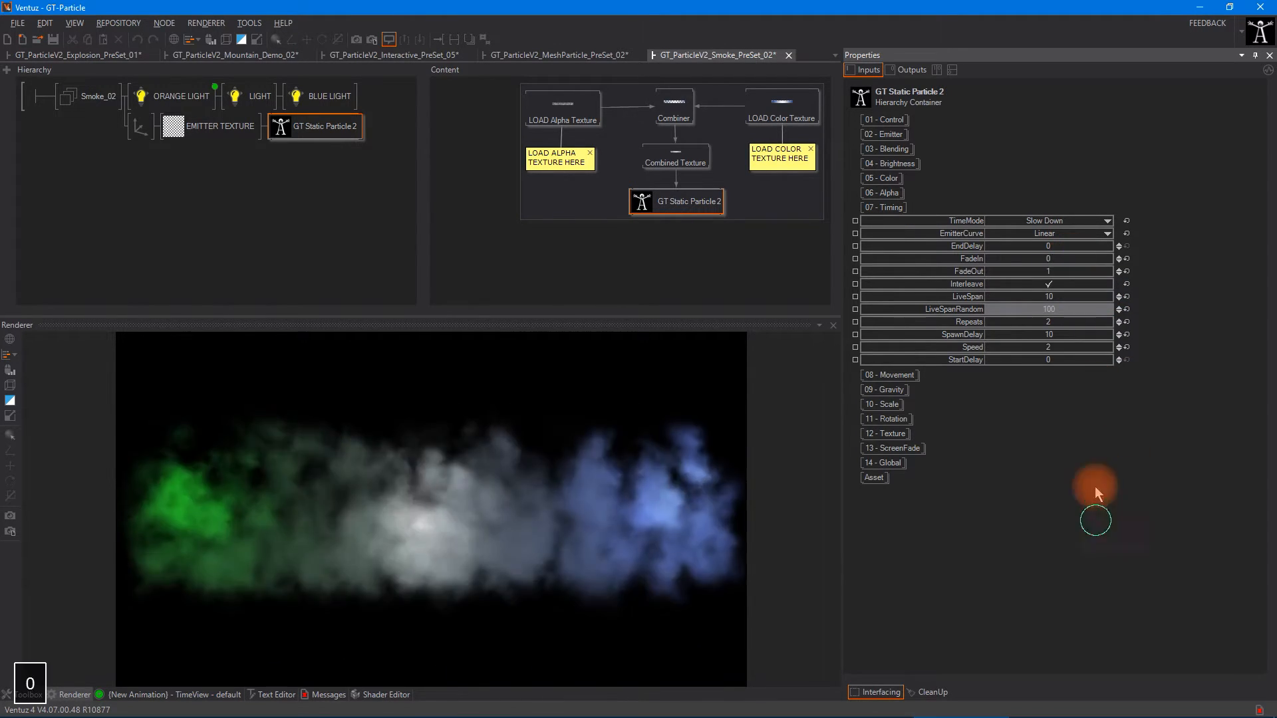
pyautogui.click(1072, 270)
pyautogui.write('0')
pyautogui.click(1118, 471)
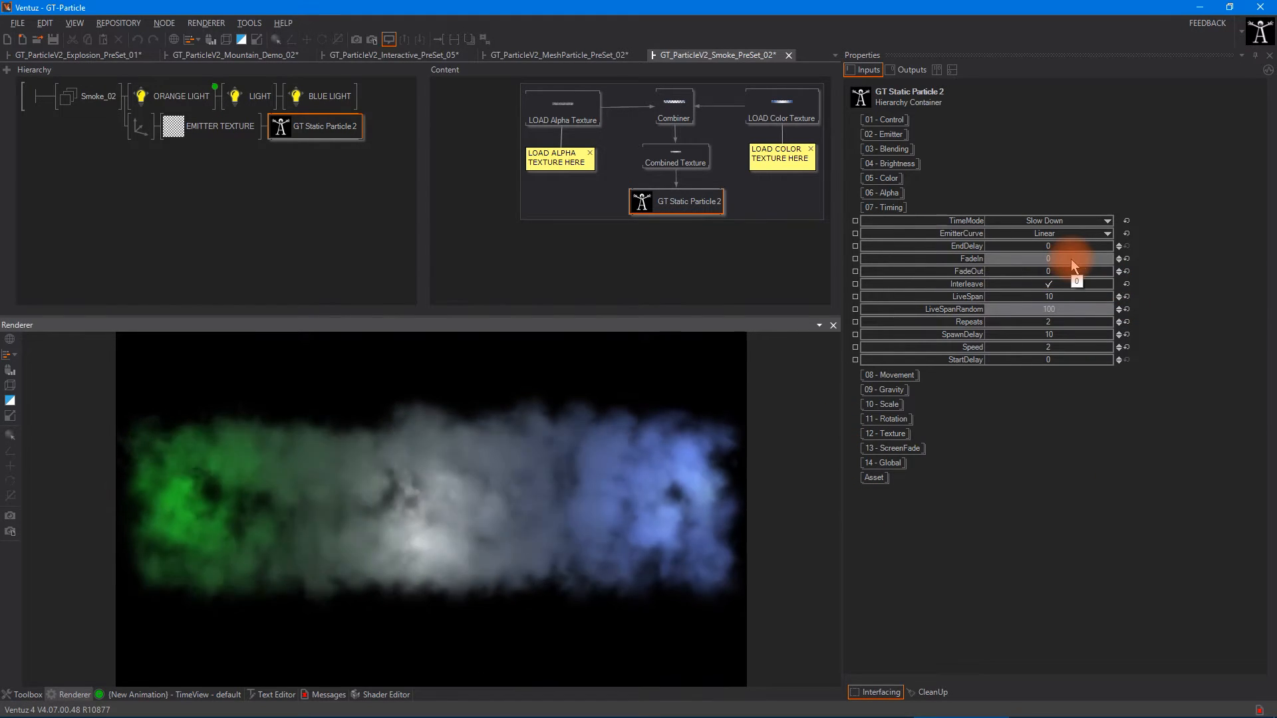
# Try a FadeIn time of 1, and set both FadeIn and FadeOut to 2.
pyautogui.click(1070, 258)
pyautogui.write('10')
pyautogui.click(1132, 432)
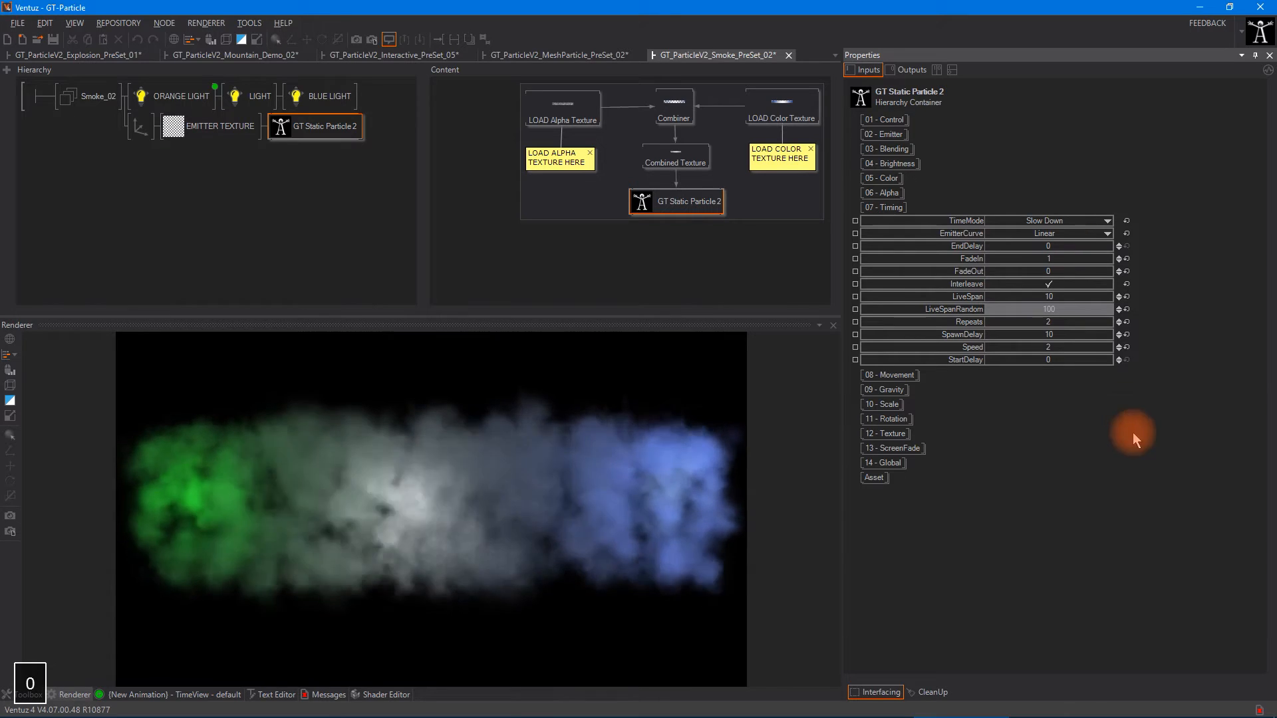
pyautogui.click(1068, 260)
pyautogui.write('2')
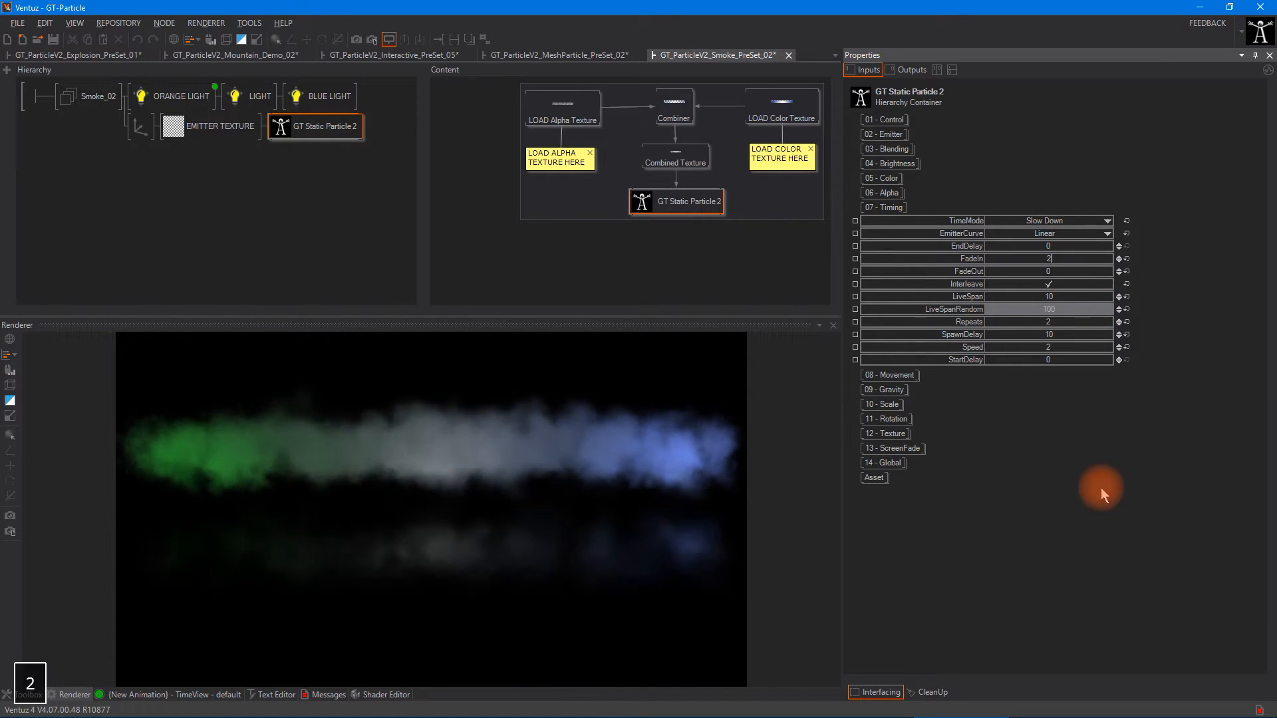
pyautogui.click(1063, 270)
pyautogui.write('2')
pyautogui.click(1127, 469)
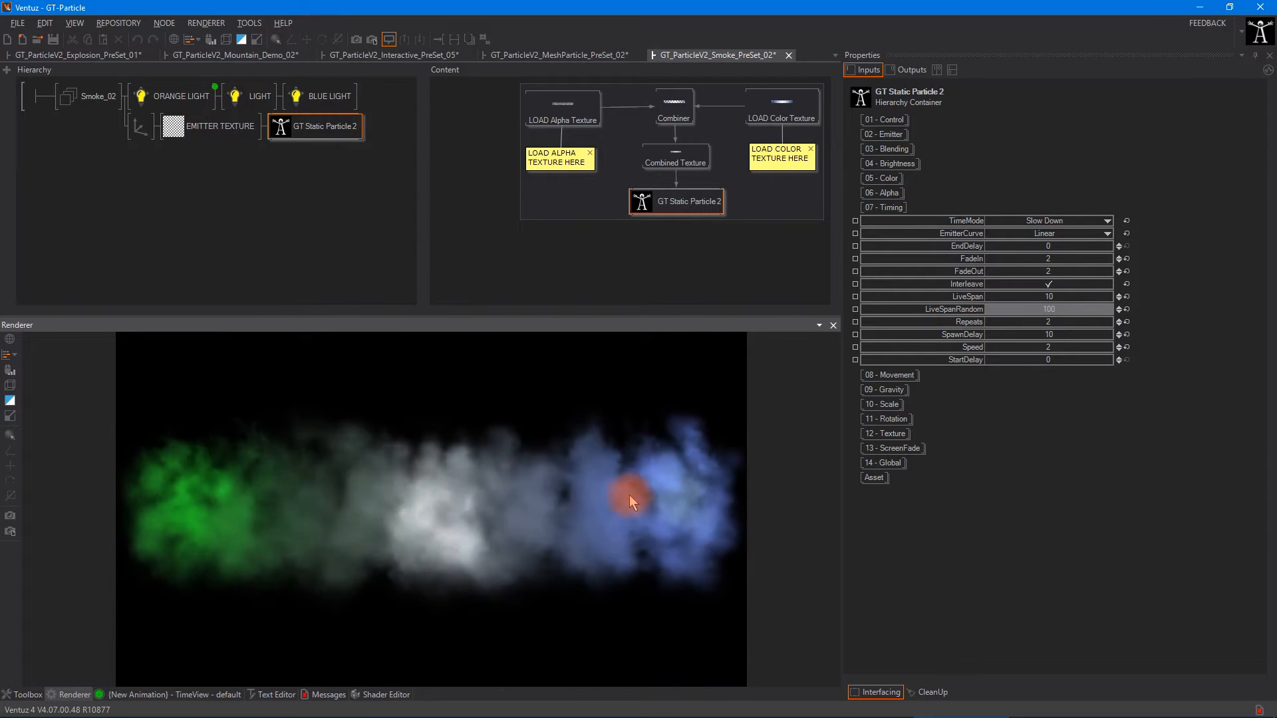
# Reselect the GT Static Particle 2 node in the content graph and set its AnimMode to OneShot.
pyautogui.click(573, 120)
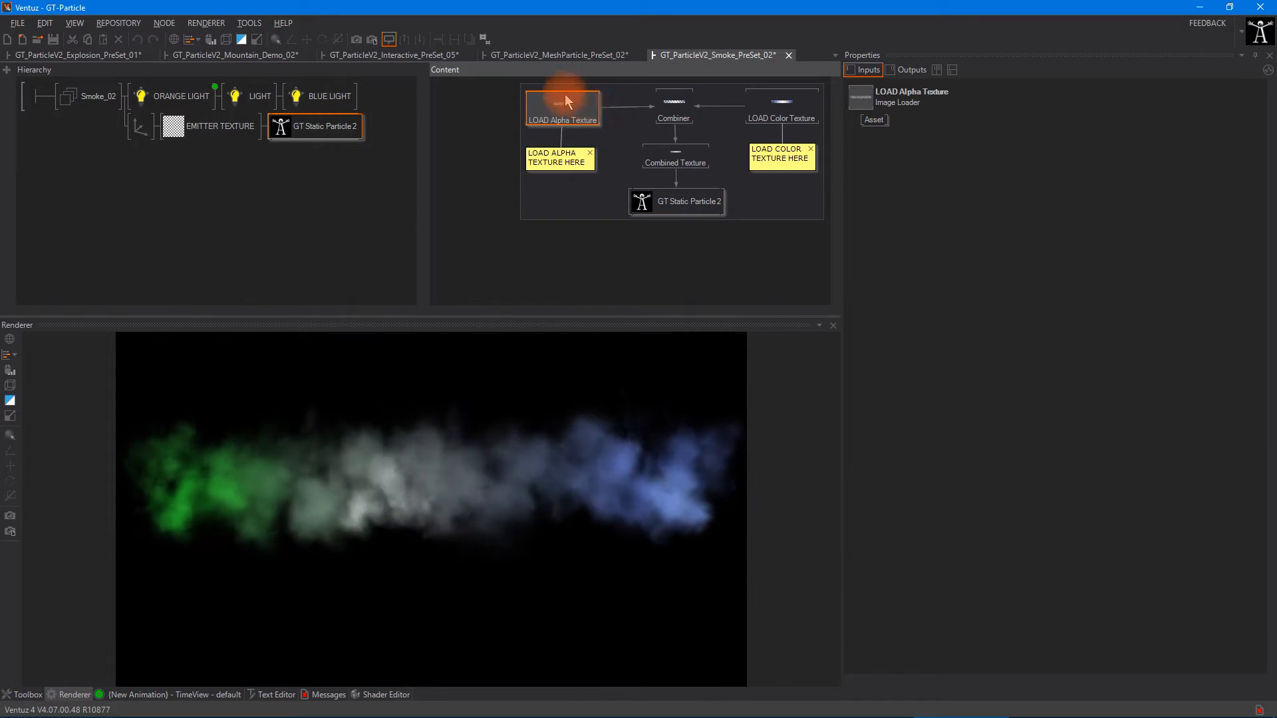
pyautogui.click(672, 196)
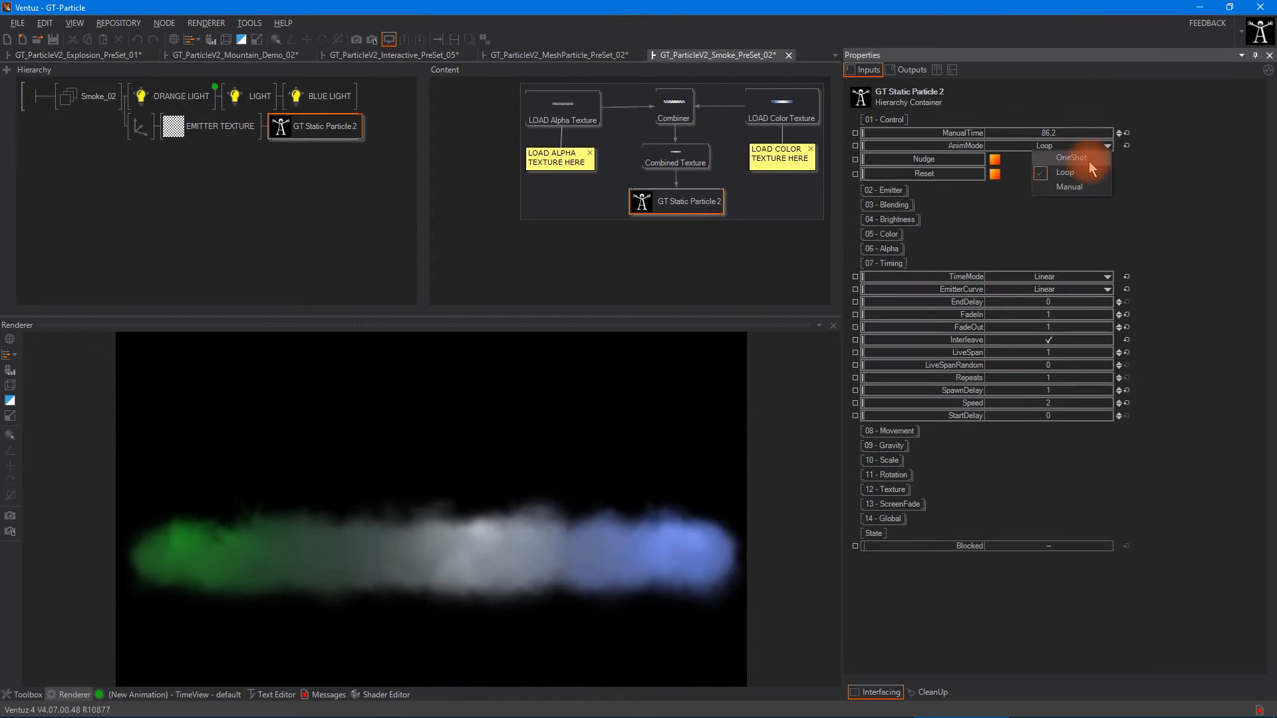
pyautogui.click(1064, 158)
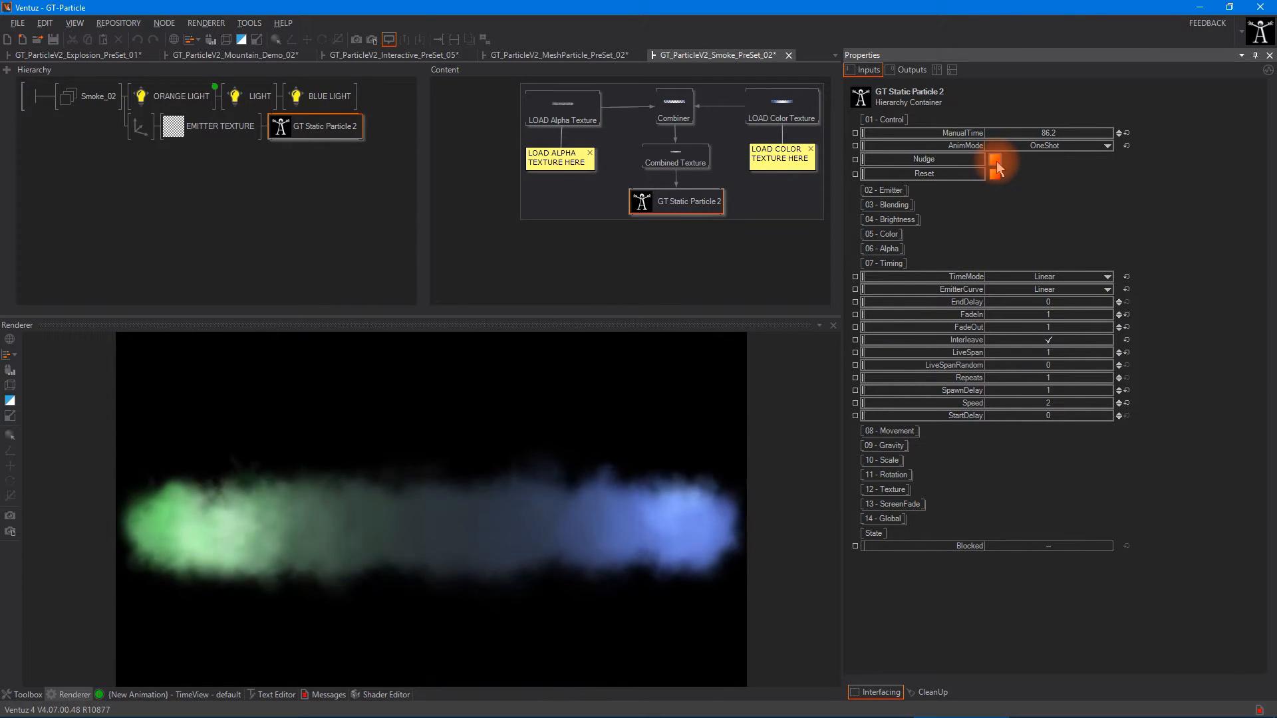
# Compare the smoke emitter's TimeMode options Linear and Slow Down, keep Slow Down, and set Repeats to 1.
pyautogui.click(1071, 278)
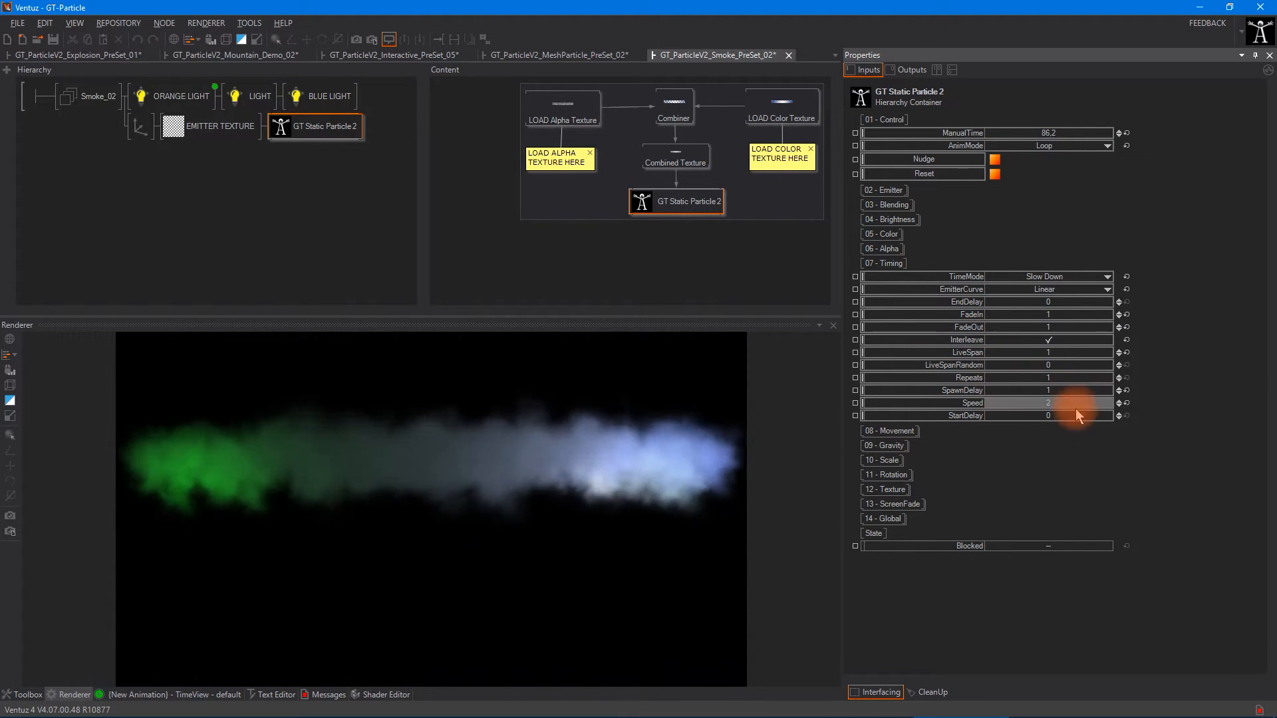
pyautogui.click(1067, 277)
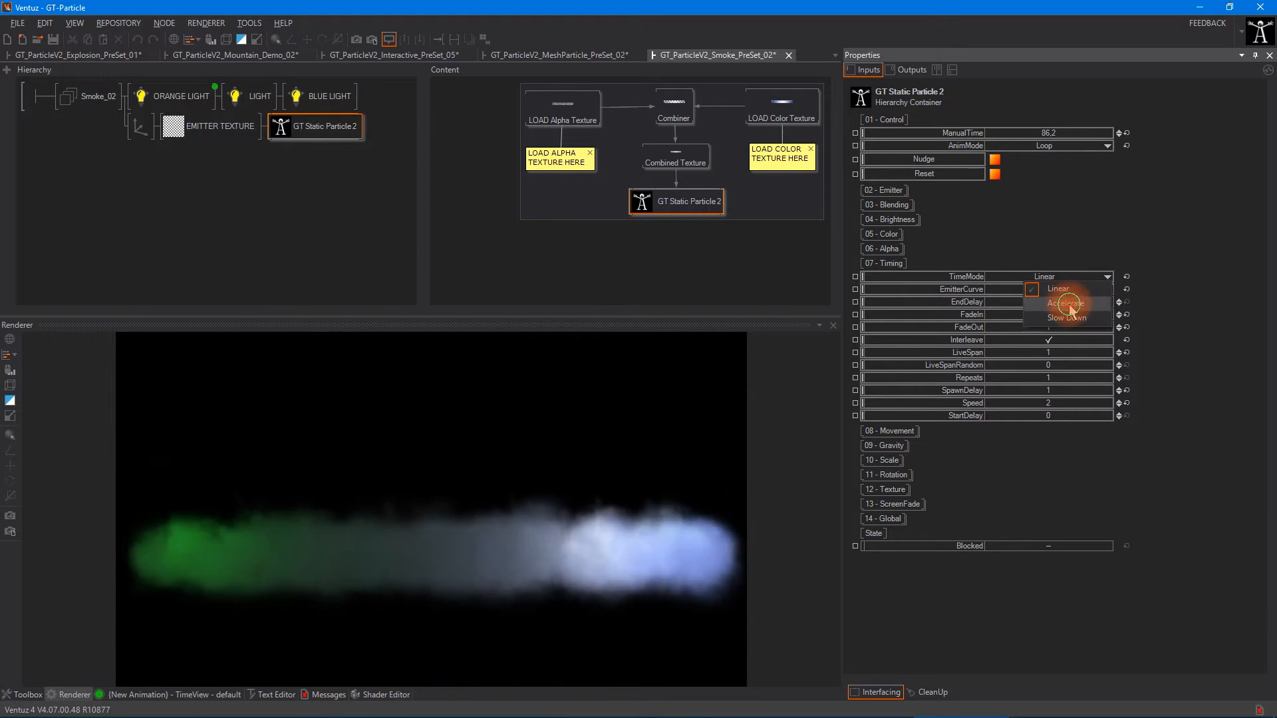
pyautogui.click(1068, 290)
pyautogui.click(1062, 276)
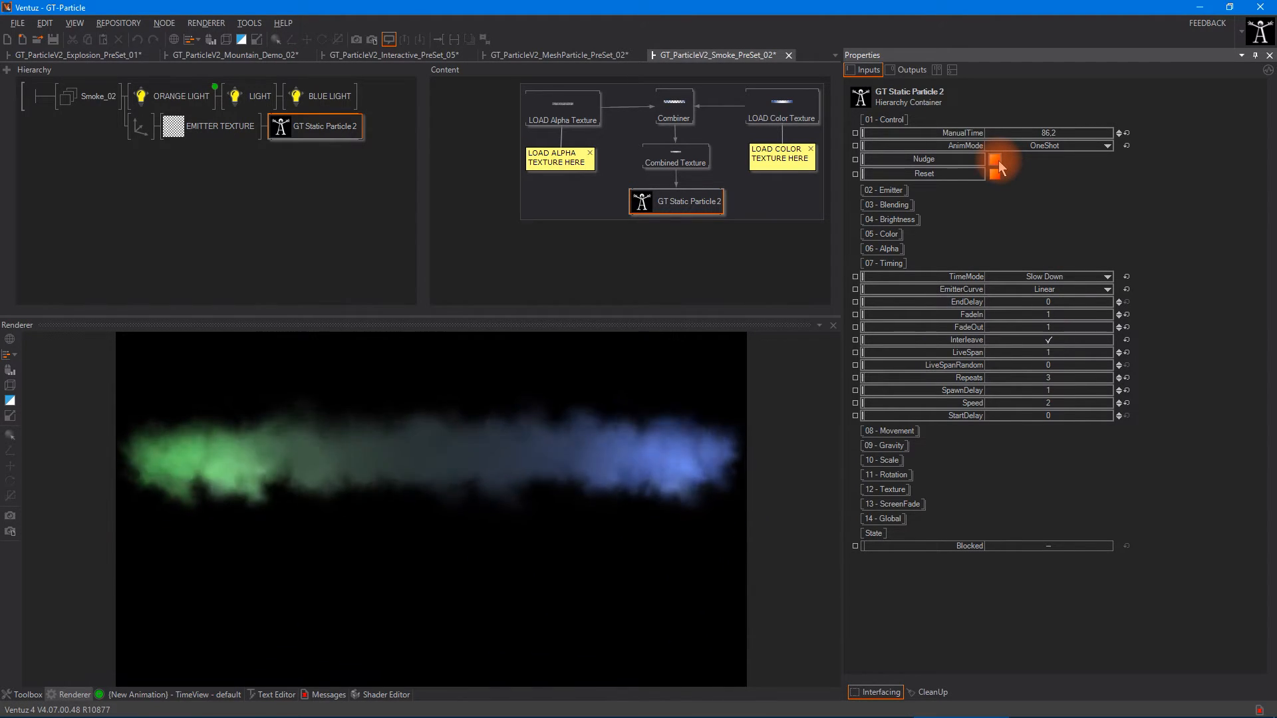
pyautogui.write('1')
pyautogui.click(1199, 427)
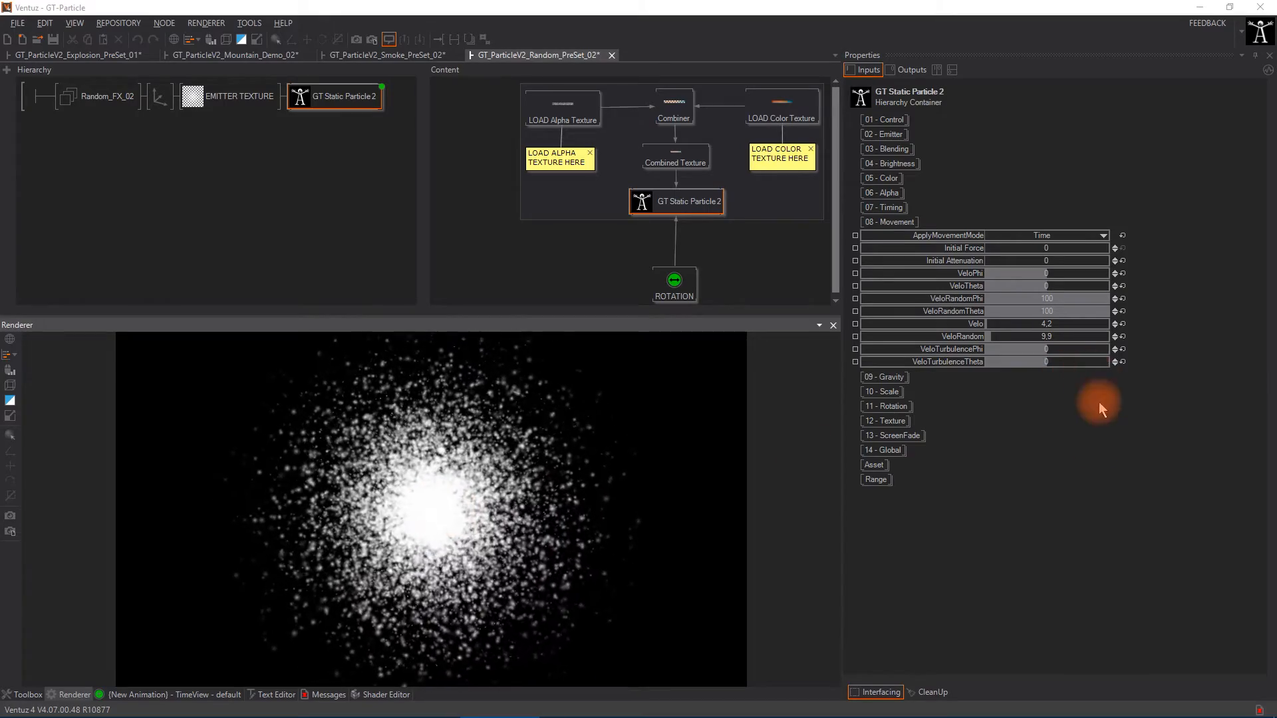
# Try stretching the random particle emitter by increasing its DimensionX, and set DimensionX back to 1.
pyautogui.click(896, 135)
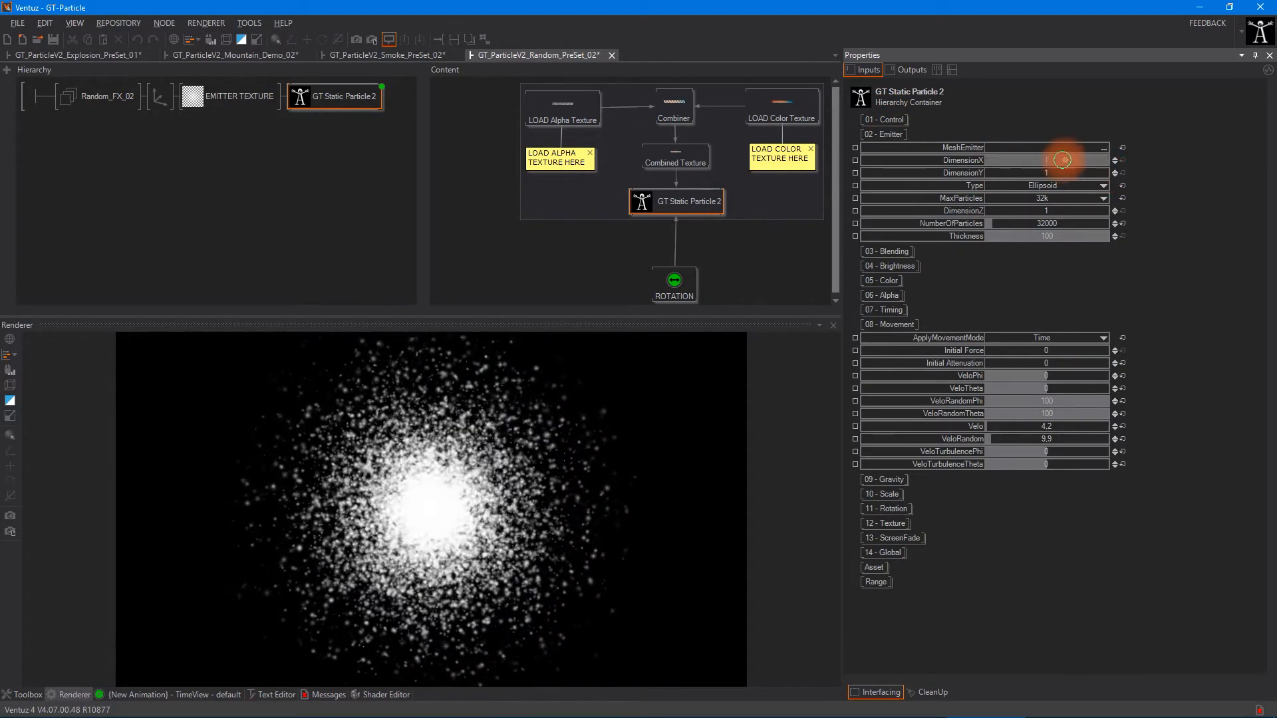
pyautogui.moveTo(1062, 161); pyautogui.dragTo(1012, 640)
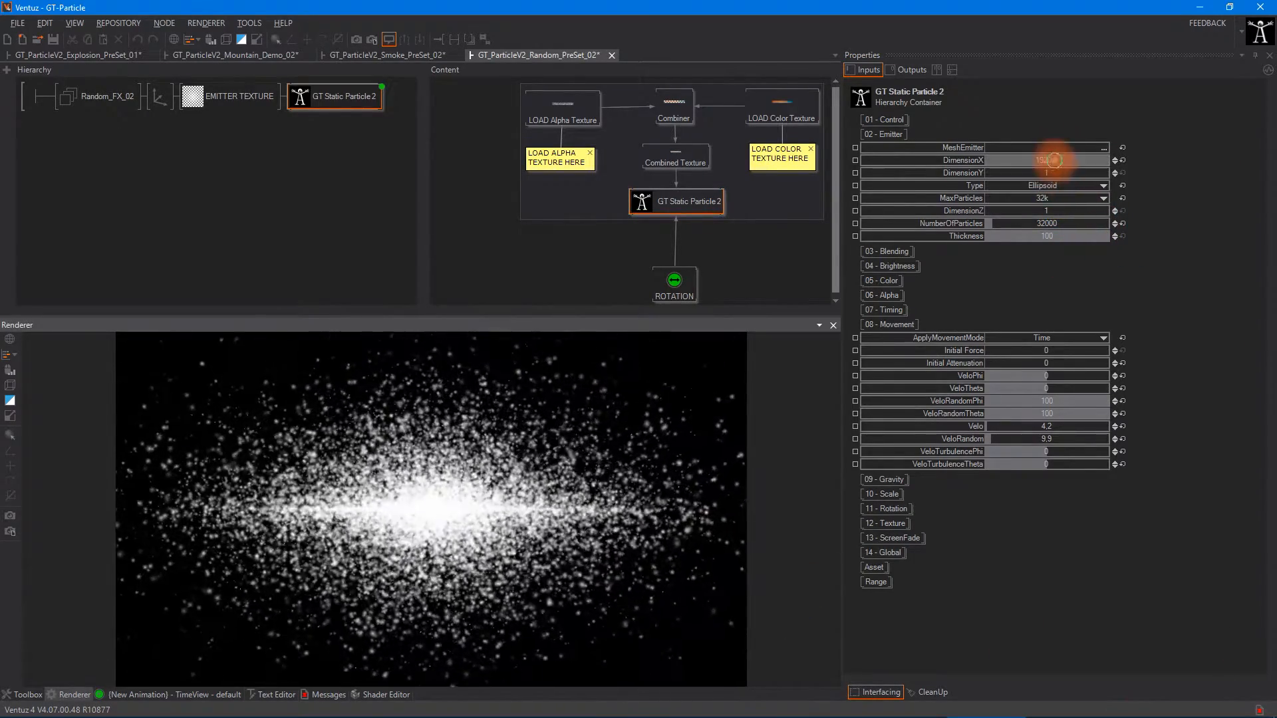
pyautogui.click(1054, 160)
pyautogui.write('1')
# Try Box as the emitter Type and return it to Ellipsoid.
pyautogui.click(1075, 187)
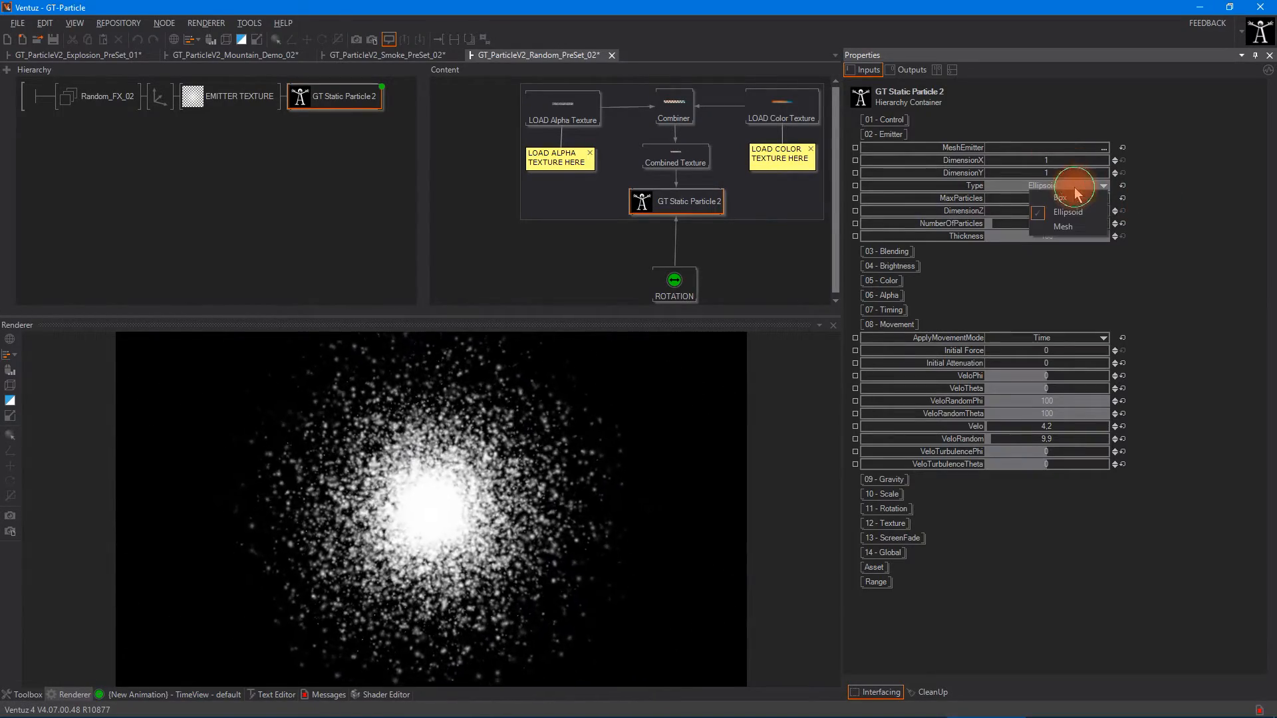
pyautogui.click(1074, 195)
pyautogui.click(1076, 186)
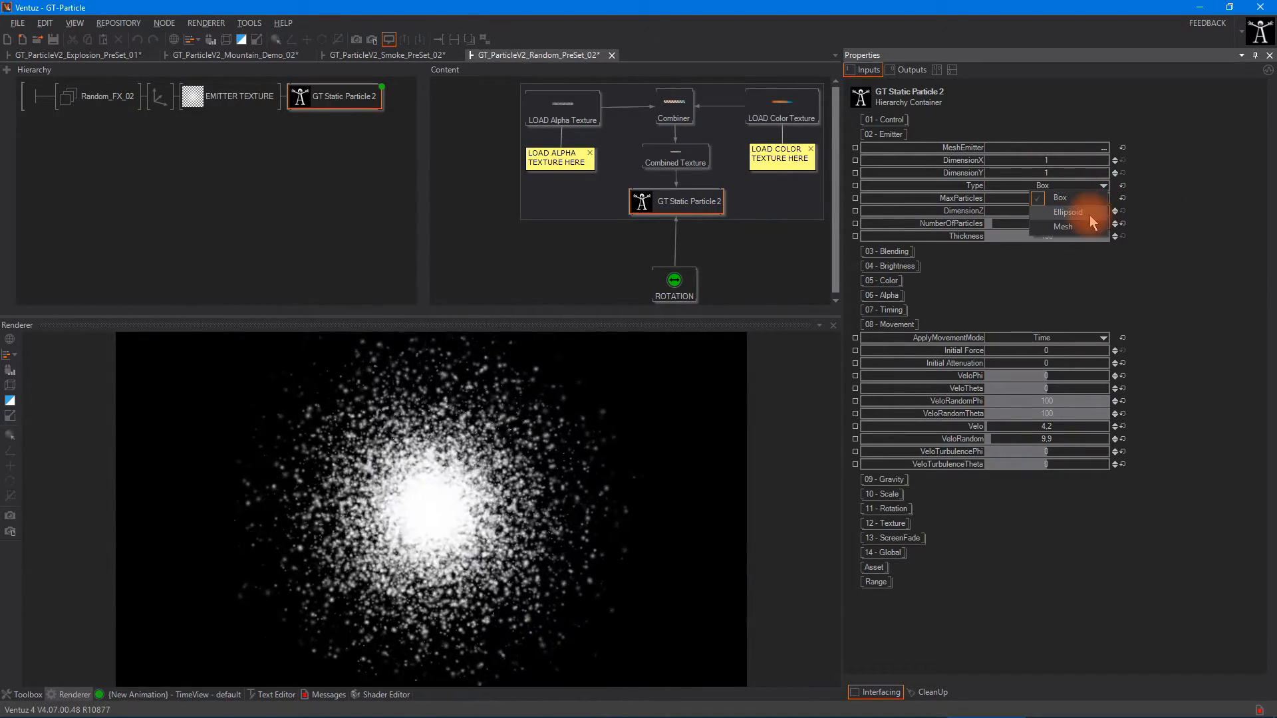
pyautogui.click(1076, 212)
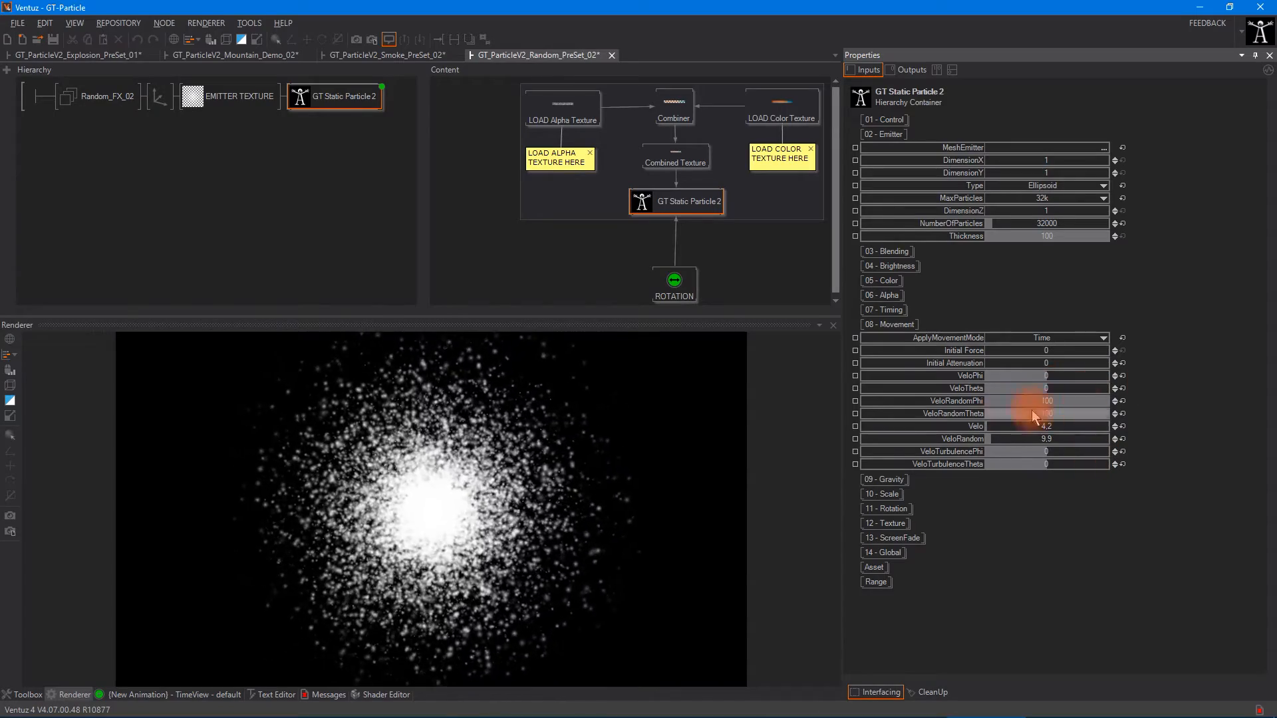
# Review the particle node's Emitter, Blending and Timing settings, leaving only the Movement group expanded.
pyautogui.click(882, 134)
pyautogui.click(548, 461)
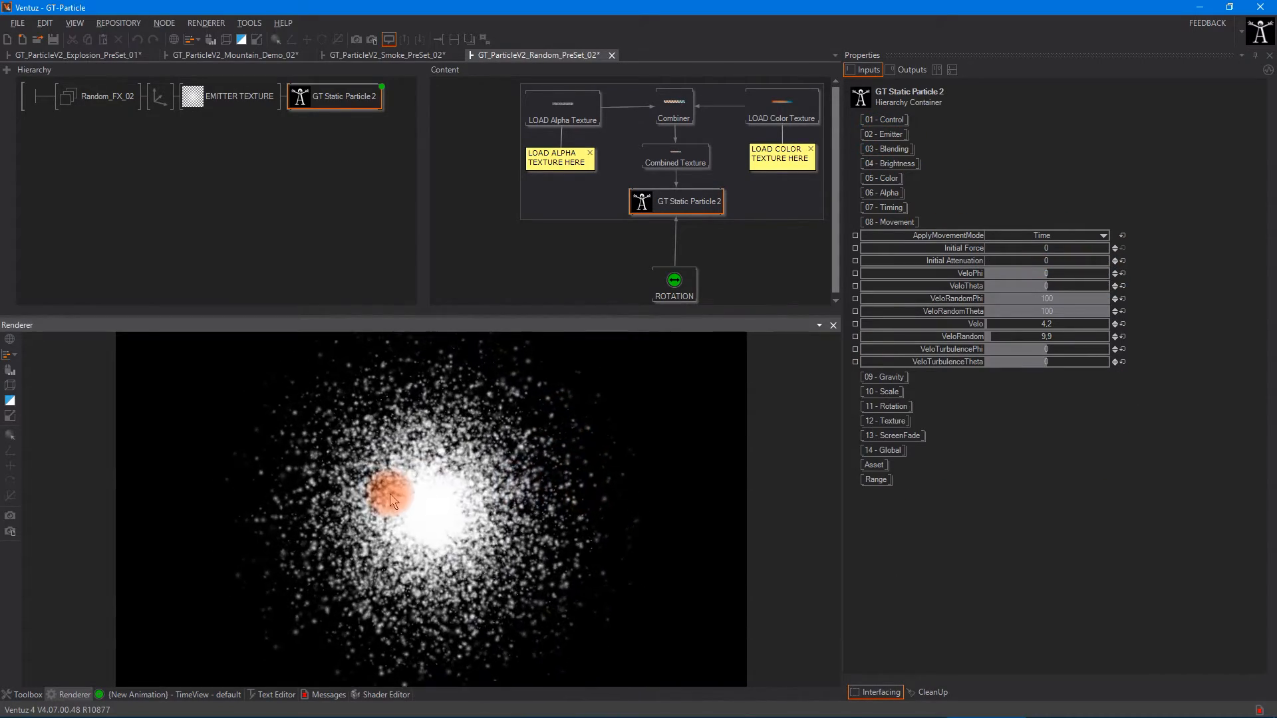
pyautogui.click(882, 134)
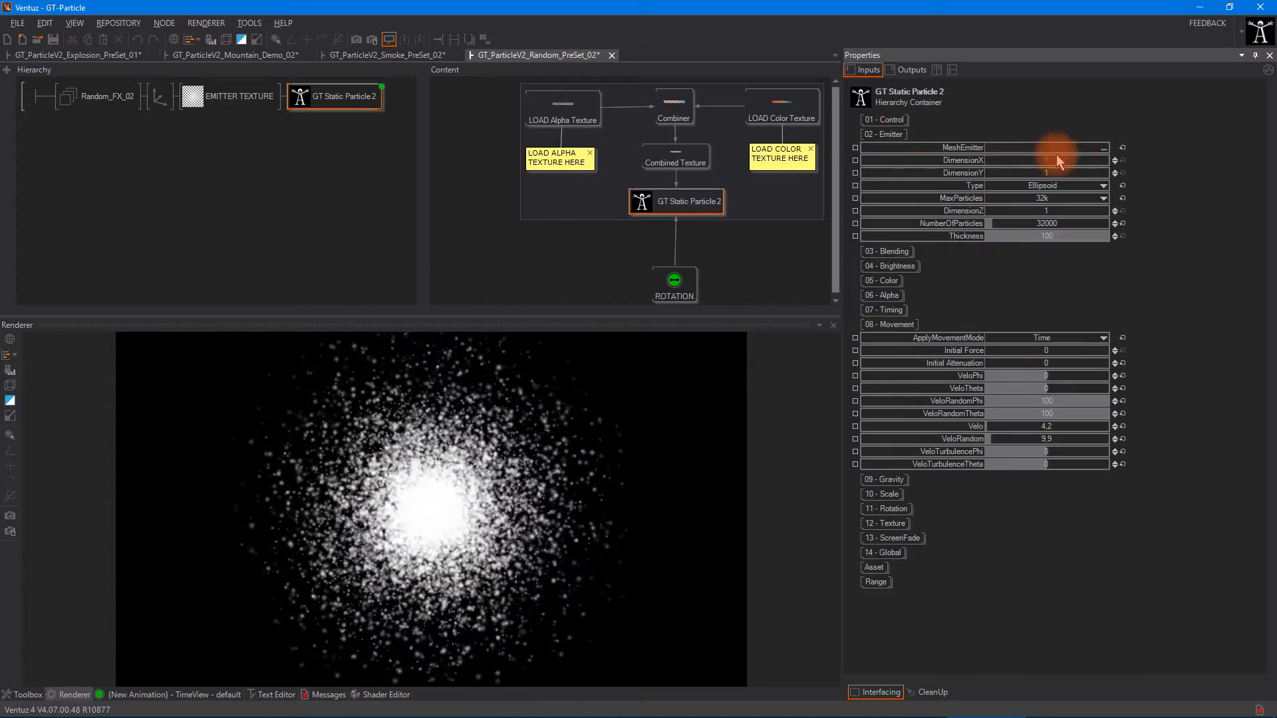
pyautogui.click(882, 135)
pyautogui.click(896, 149)
pyautogui.click(895, 149)
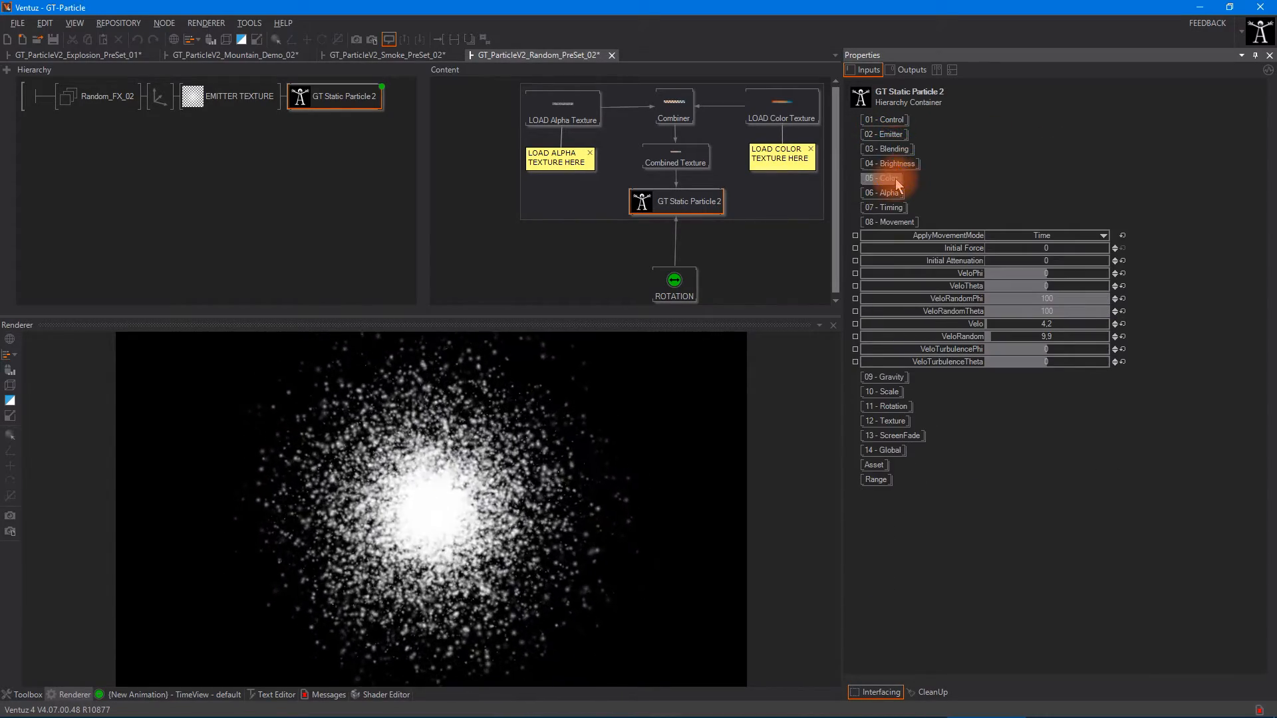
pyautogui.click(885, 208)
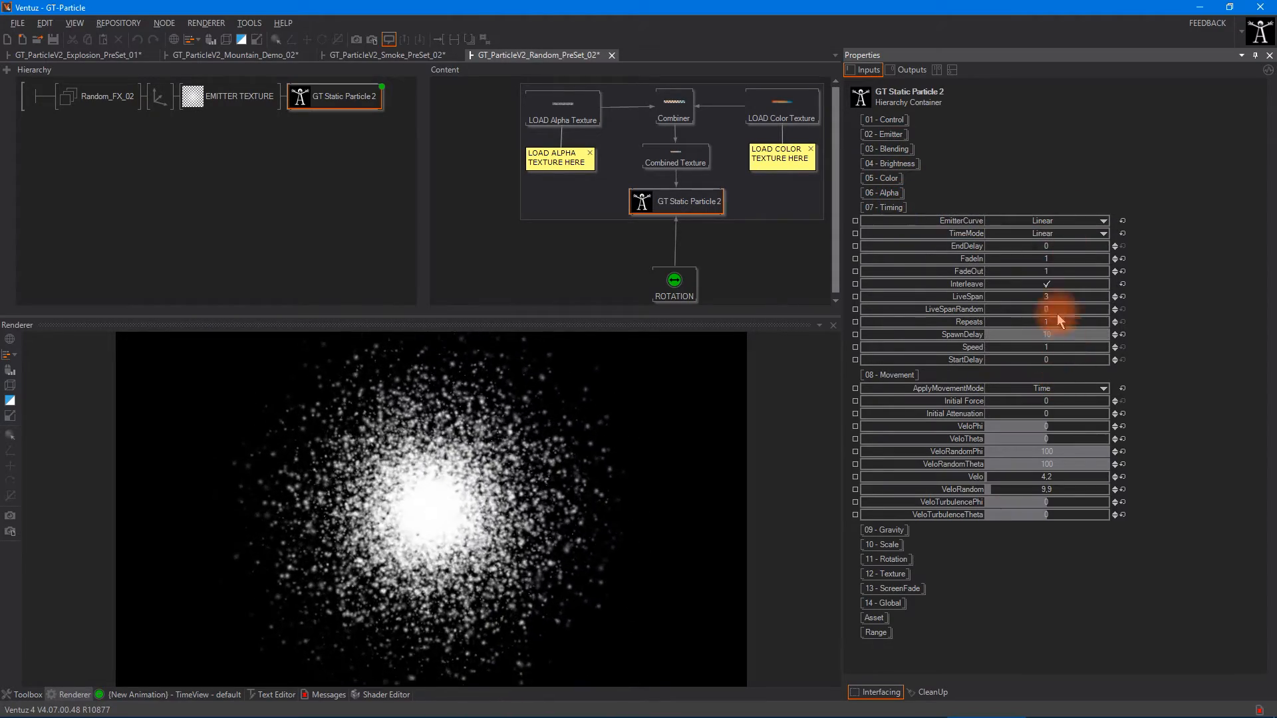
pyautogui.click(884, 207)
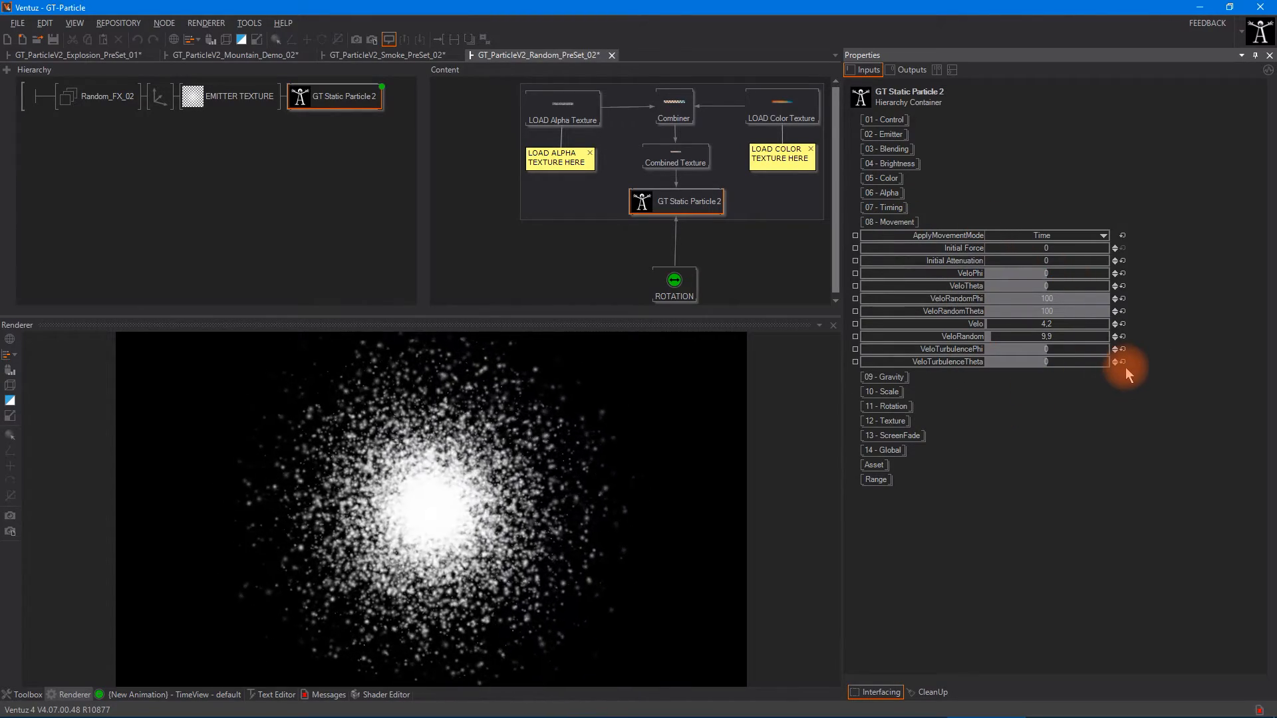
# Examine the ApplyMovementMode options Time and Const for the particle movement, keeping Time.
pyautogui.click(1049, 236)
pyautogui.click(1057, 261)
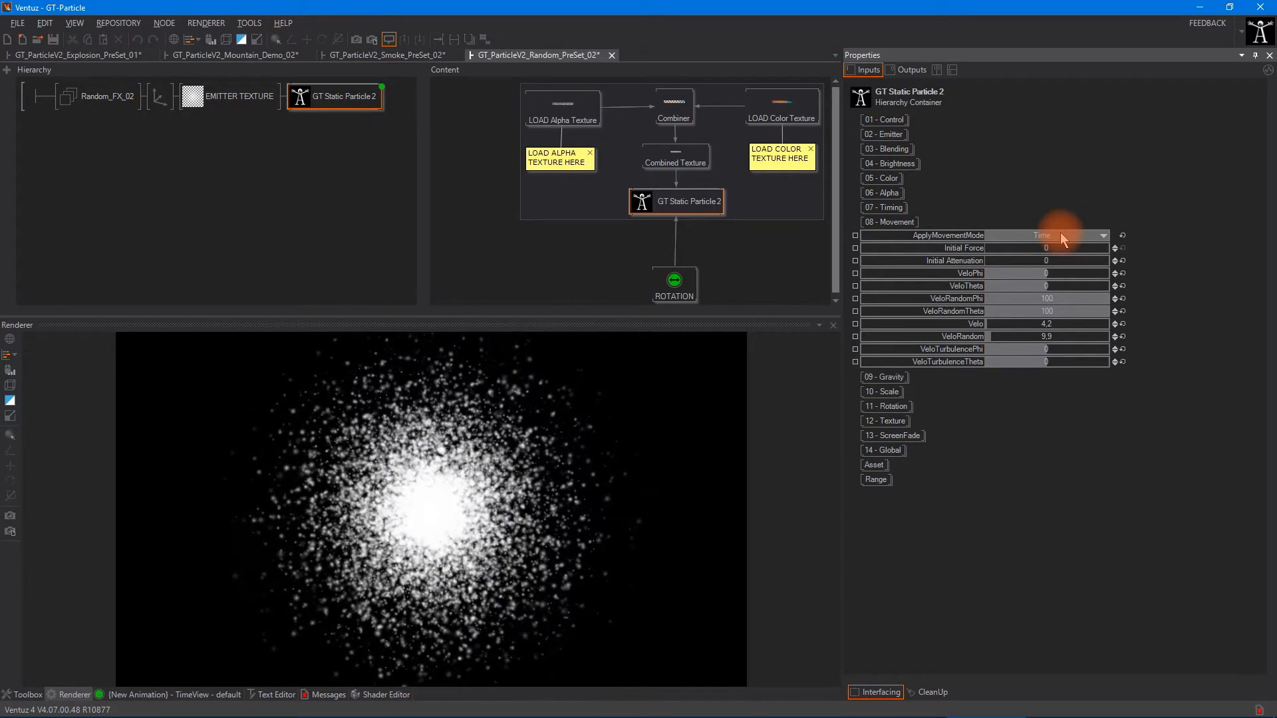
pyautogui.click(1061, 236)
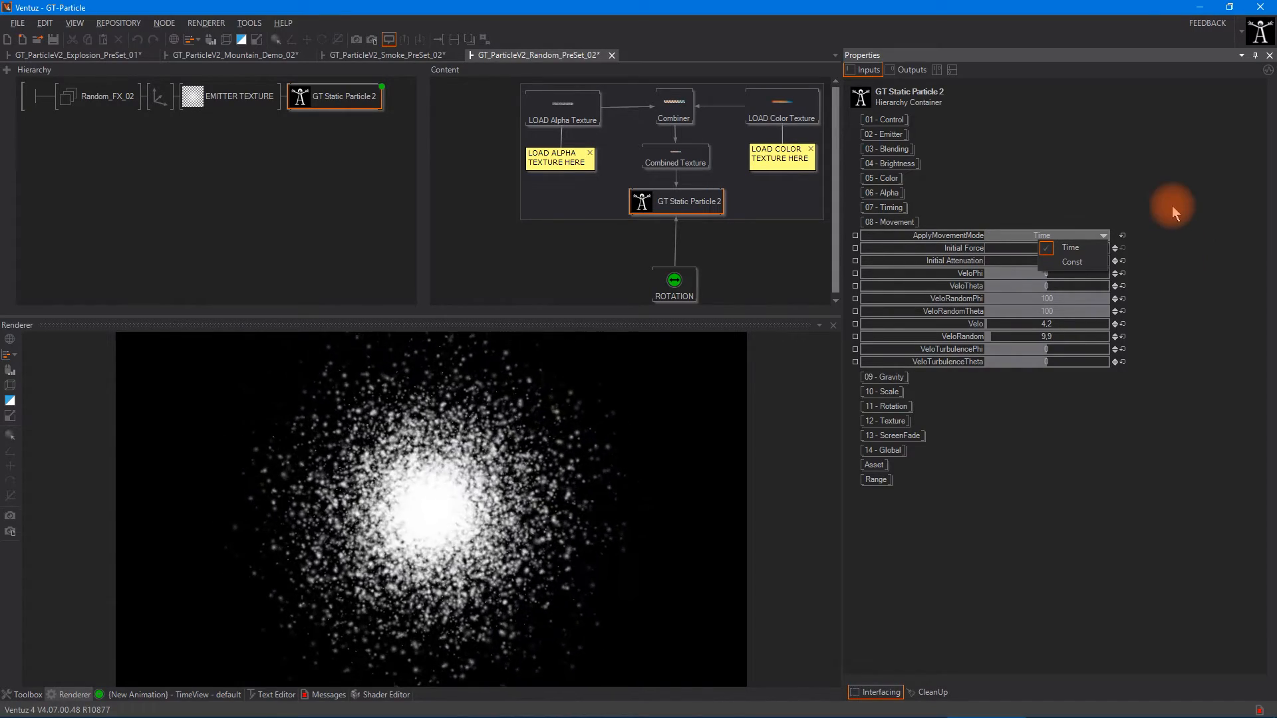
pyautogui.click(1139, 205)
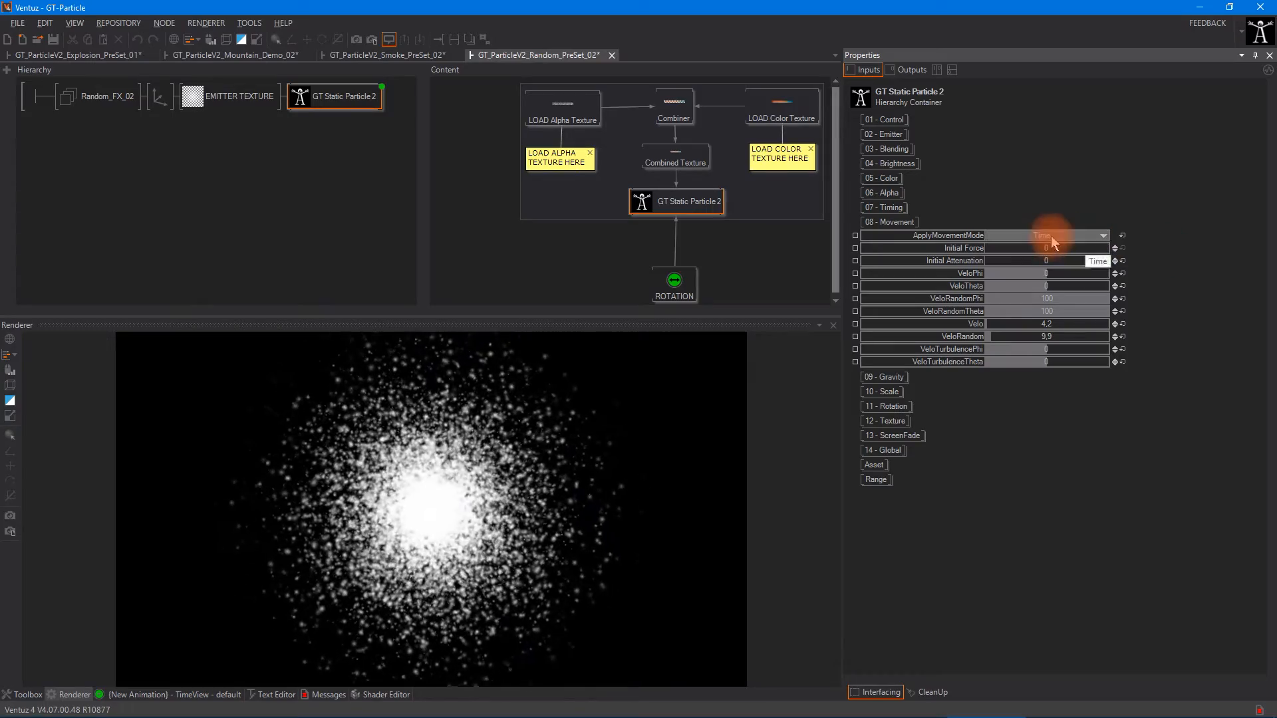
# Try Const movement mode with a raised Initial Force, resetting the force to 0 and ApplyMovementMode to Time.
pyautogui.click(1074, 263)
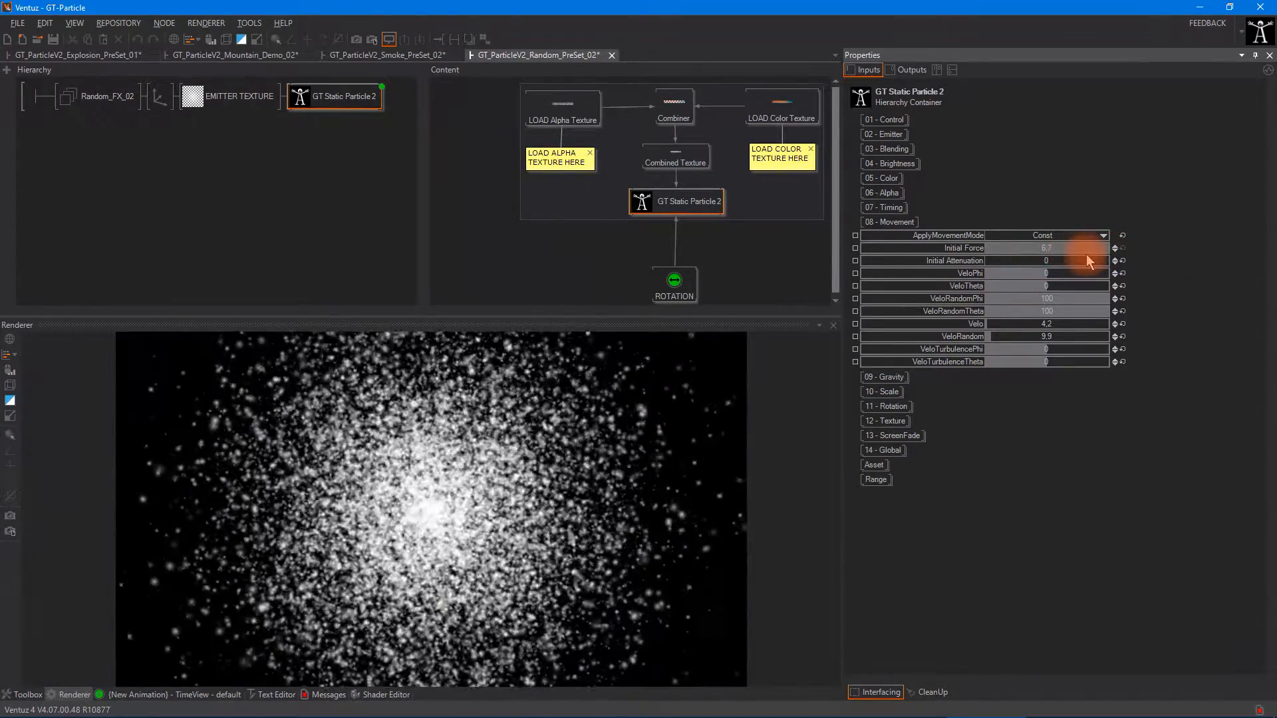
pyautogui.moveTo(1115, 249); pyautogui.dragTo(1141, 286)
pyautogui.write('0')
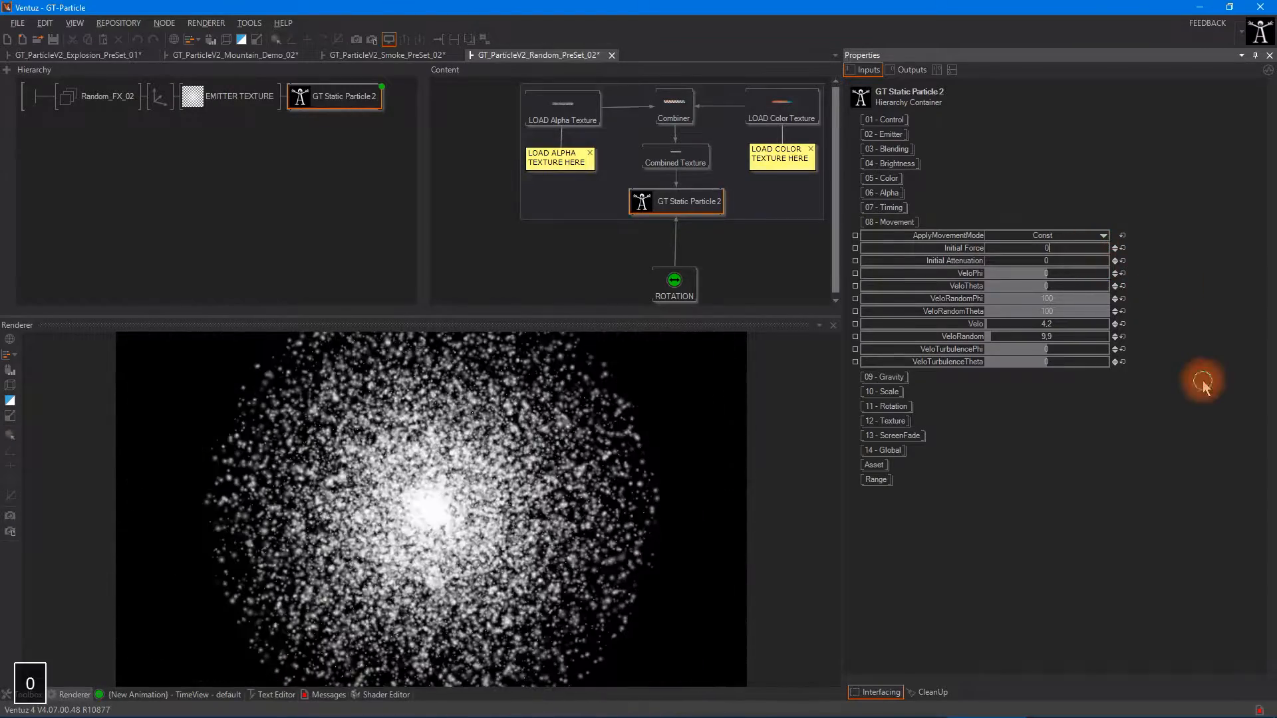
pyautogui.click(1070, 248)
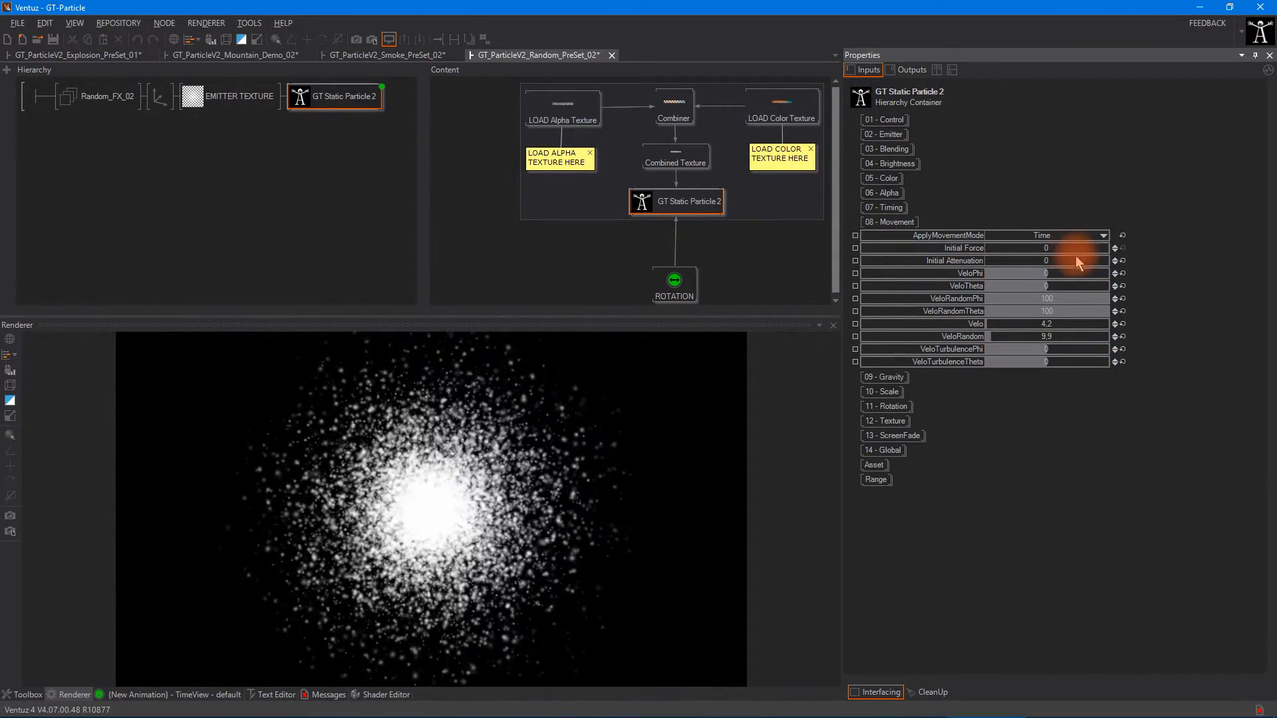
# Raise Initial Force to about 16.7 in Const movement mode and return ApplyMovementMode to Time.
pyautogui.click(1078, 263)
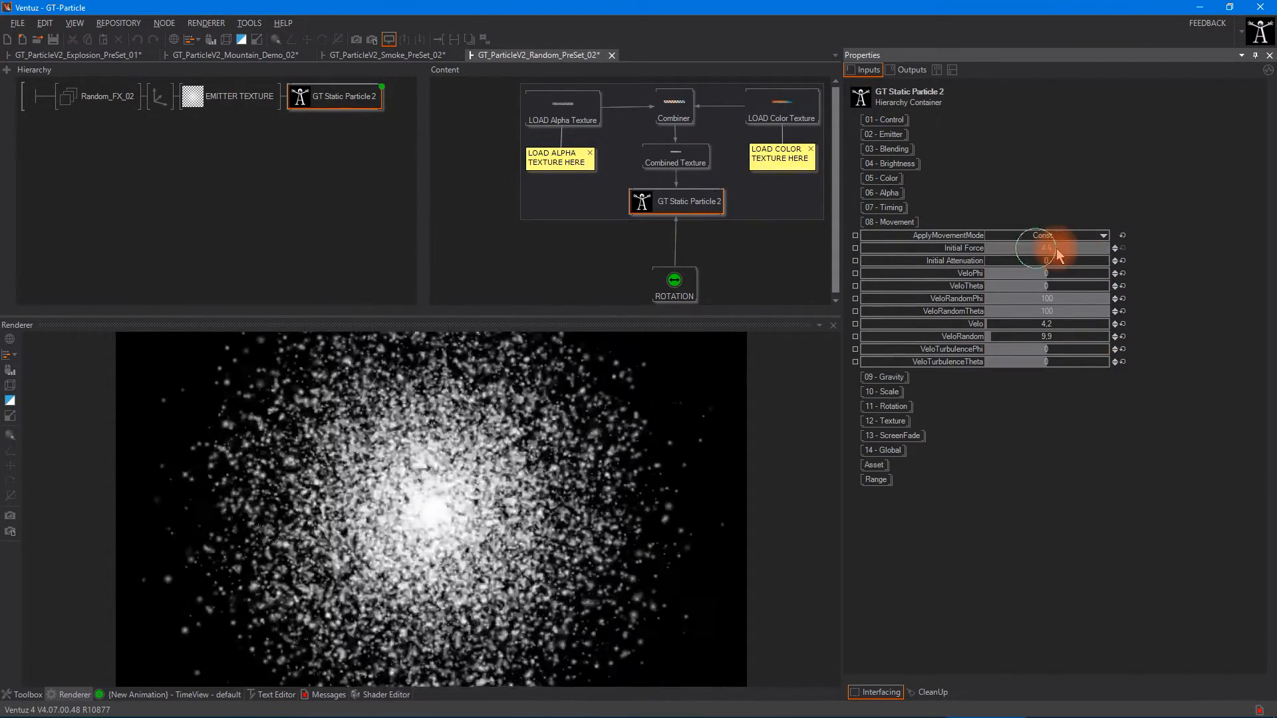
pyautogui.moveTo(1060, 250)
pyautogui.mouseDown()
pyautogui.moveTo(1124, 253)
pyautogui.moveTo(1051, 258)
pyautogui.mouseUp()
pyautogui.click(639, 418)
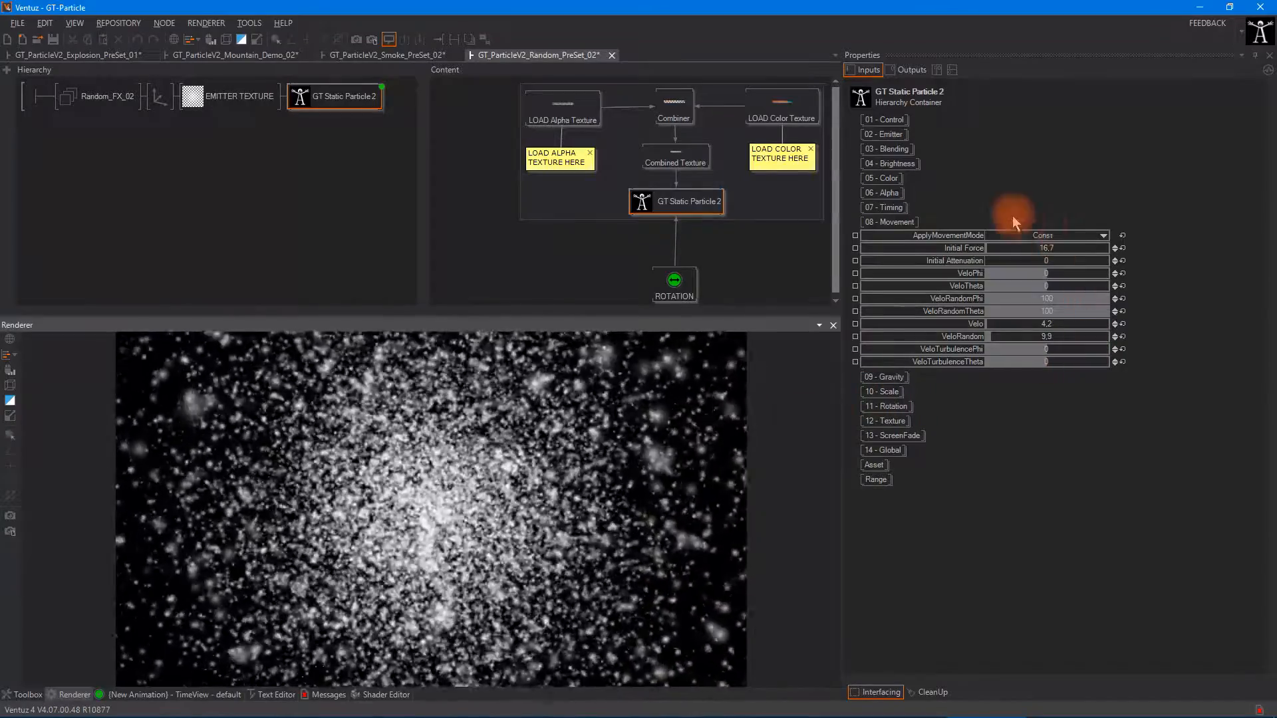
pyautogui.click(1048, 235)
pyautogui.click(1074, 247)
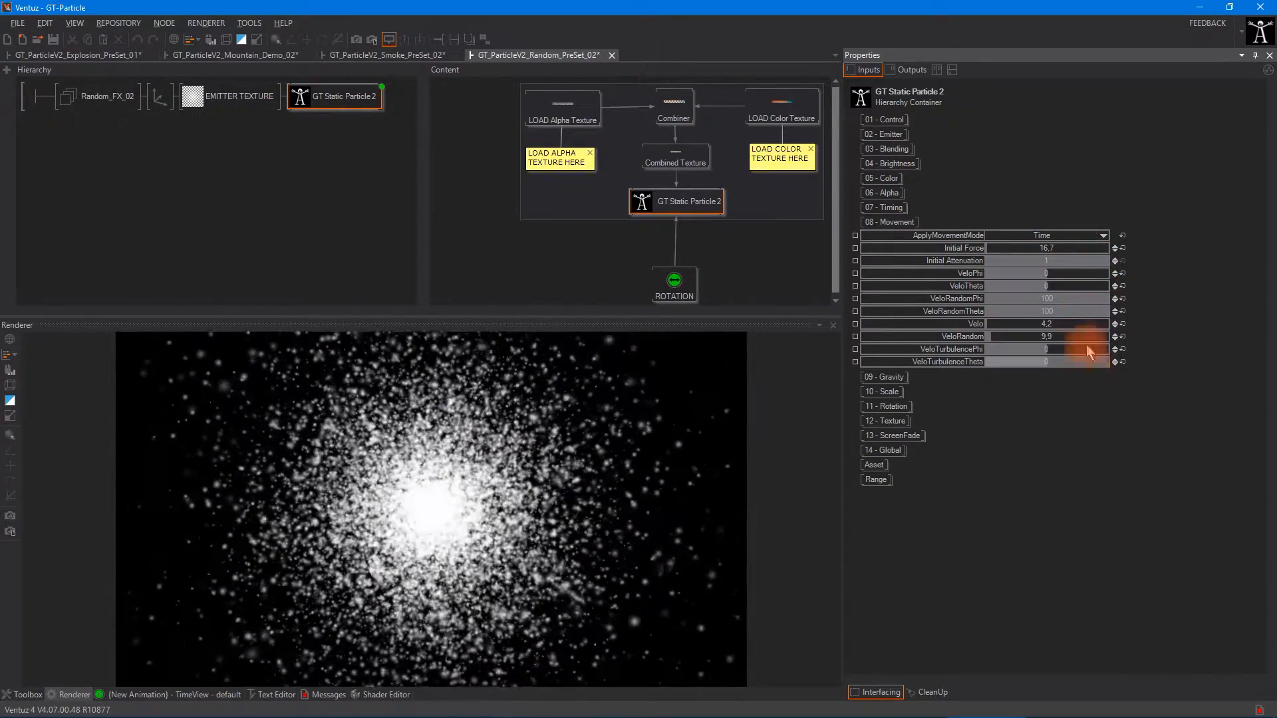
# Set VeloPhi to about -1.6 and test VeloRandomPhi and VeloRandomTheta at 0, ending at 100 and about 90.3 respectively.
pyautogui.moveTo(1036, 272)
pyautogui.mouseDown()
pyautogui.moveTo(1158, 272)
pyautogui.moveTo(974, 286)
pyautogui.moveTo(1003, 273)
pyautogui.moveTo(1120, 272)
pyautogui.moveTo(1011, 273)
pyautogui.moveTo(1039, 268)
pyautogui.mouseUp()
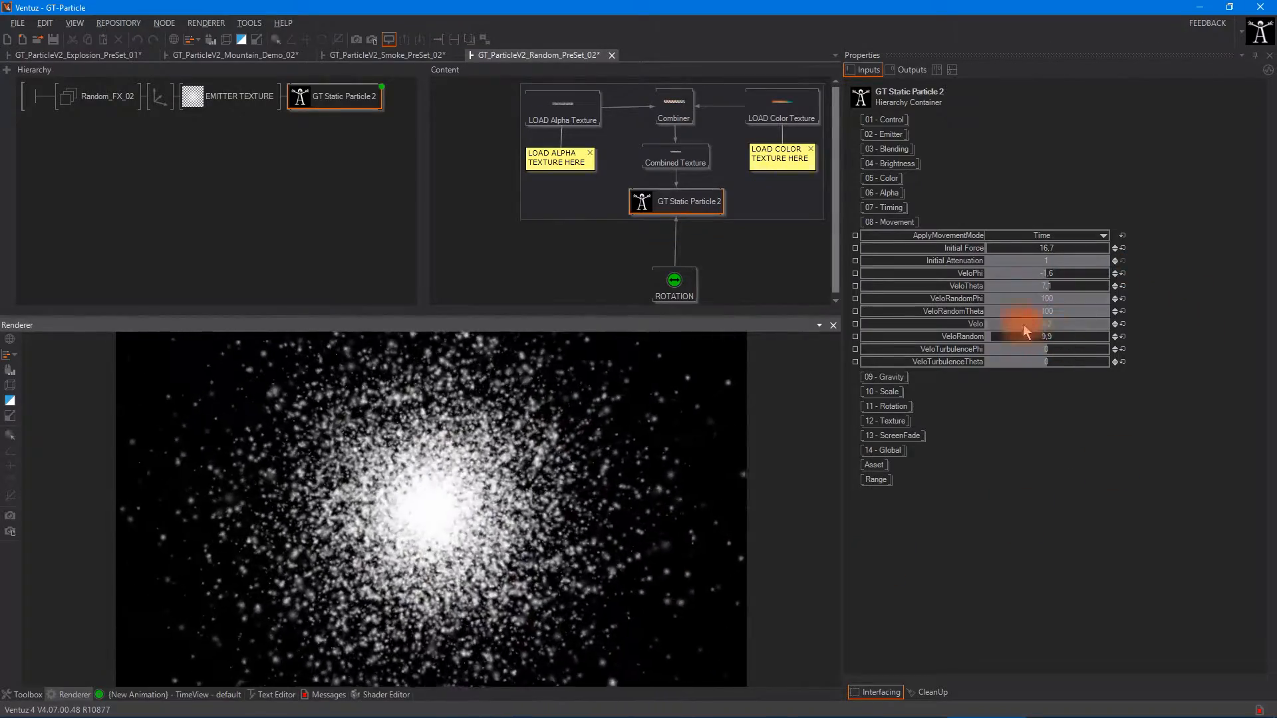
pyautogui.moveTo(1077, 300); pyautogui.dragTo(162, 328)
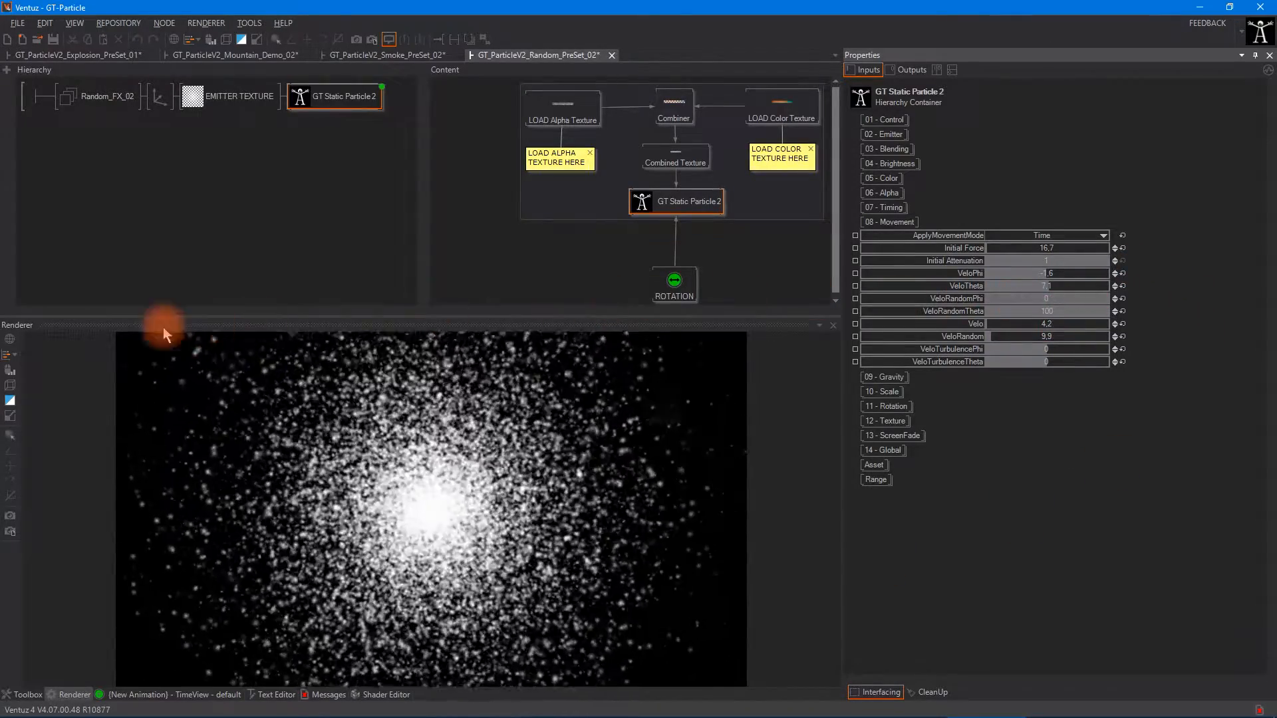
pyautogui.moveTo(951, 311); pyautogui.dragTo(93, 340)
pyautogui.moveTo(1015, 301); pyautogui.dragTo(1271, 301)
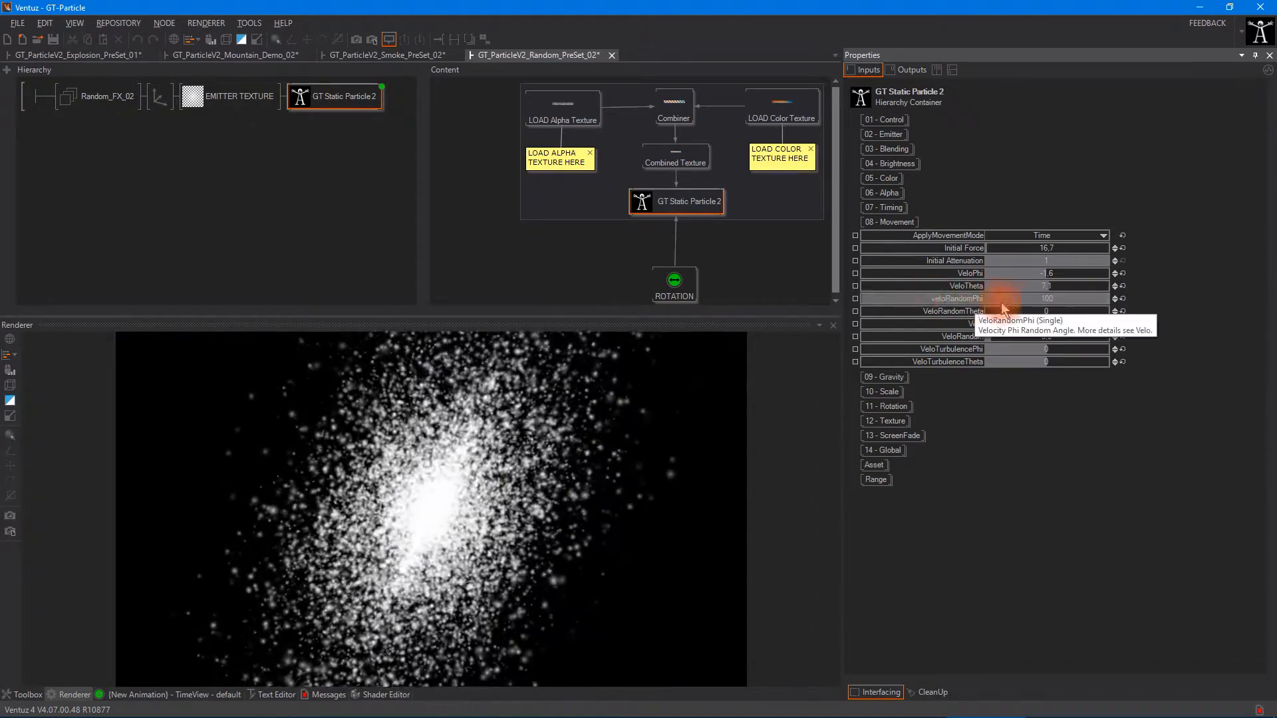
pyautogui.moveTo(995, 314); pyautogui.dragTo(8, 245)
pyautogui.moveTo(1081, 297); pyautogui.dragTo(1140, 327)
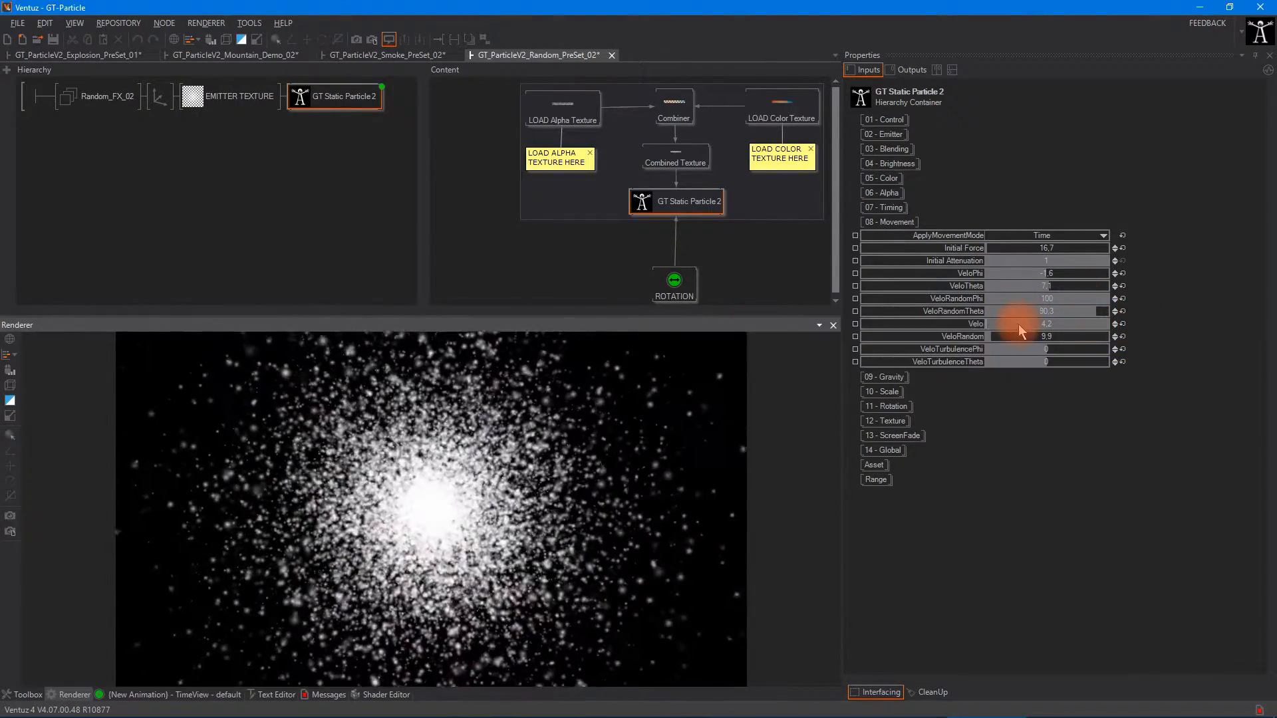
# Drop Velo and VeloRandom to 0, and raise them again to about 7.49 and 3.9 respectively.
pyautogui.moveTo(1019, 324); pyautogui.dragTo(863, 334)
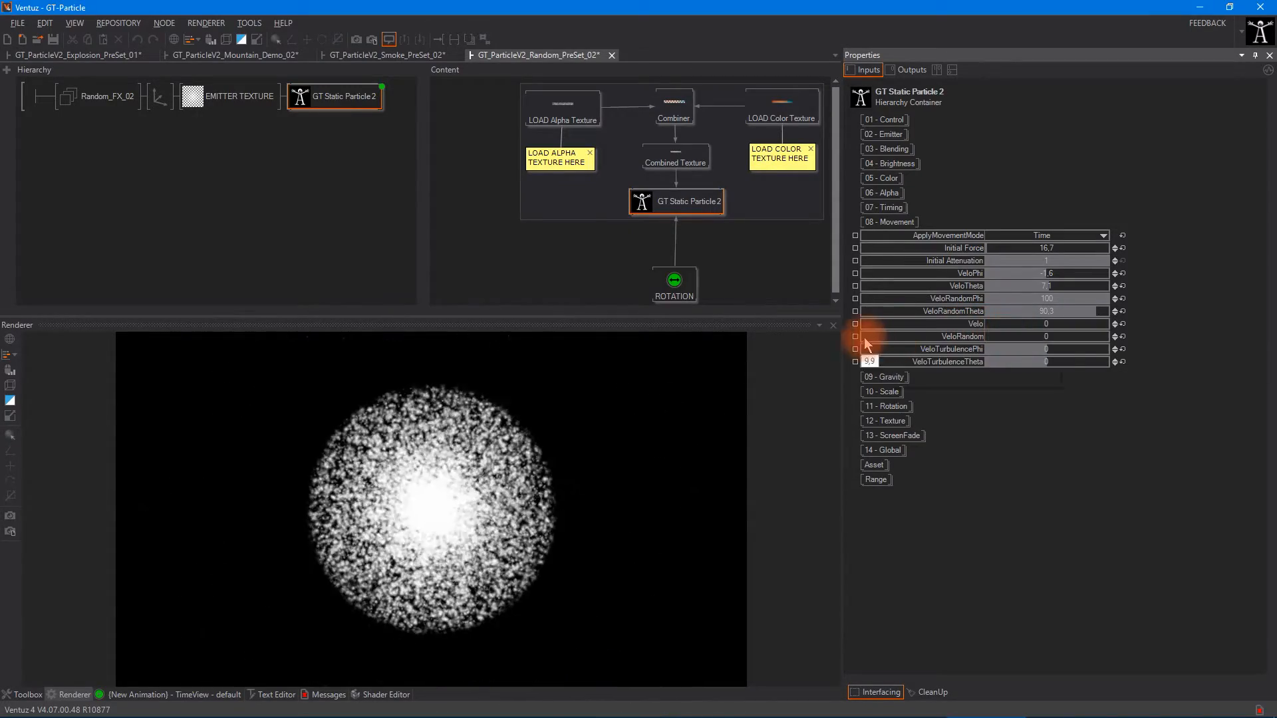
pyautogui.keyDown('ctrl'); pyautogui.moveTo(1011, 325); pyautogui.dragTo(1176, 329); pyautogui.keyUp('ctrl')
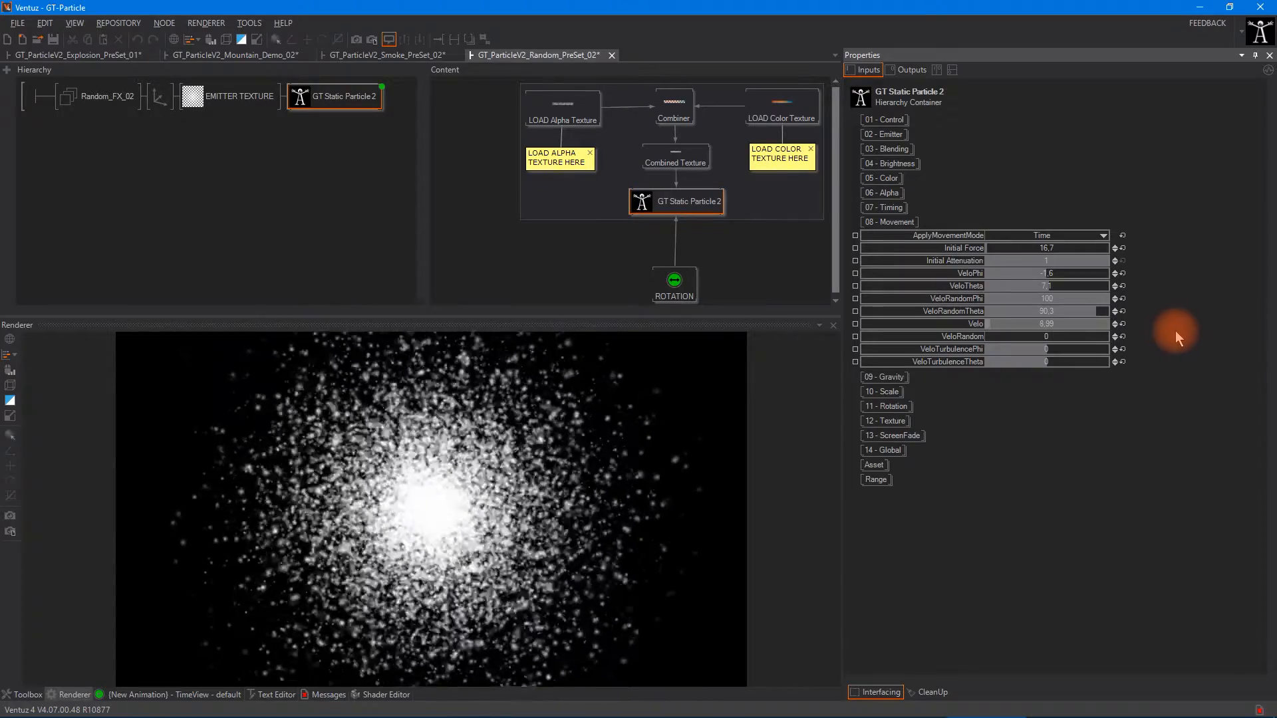
pyautogui.moveTo(1042, 335)
pyautogui.keyDown('ctrl'); pyautogui.mouseDown()
pyautogui.moveTo(1275, 337)
pyautogui.moveTo(906, 337)
pyautogui.moveTo(1031, 344)
pyautogui.mouseUp(); pyautogui.keyUp('ctrl')
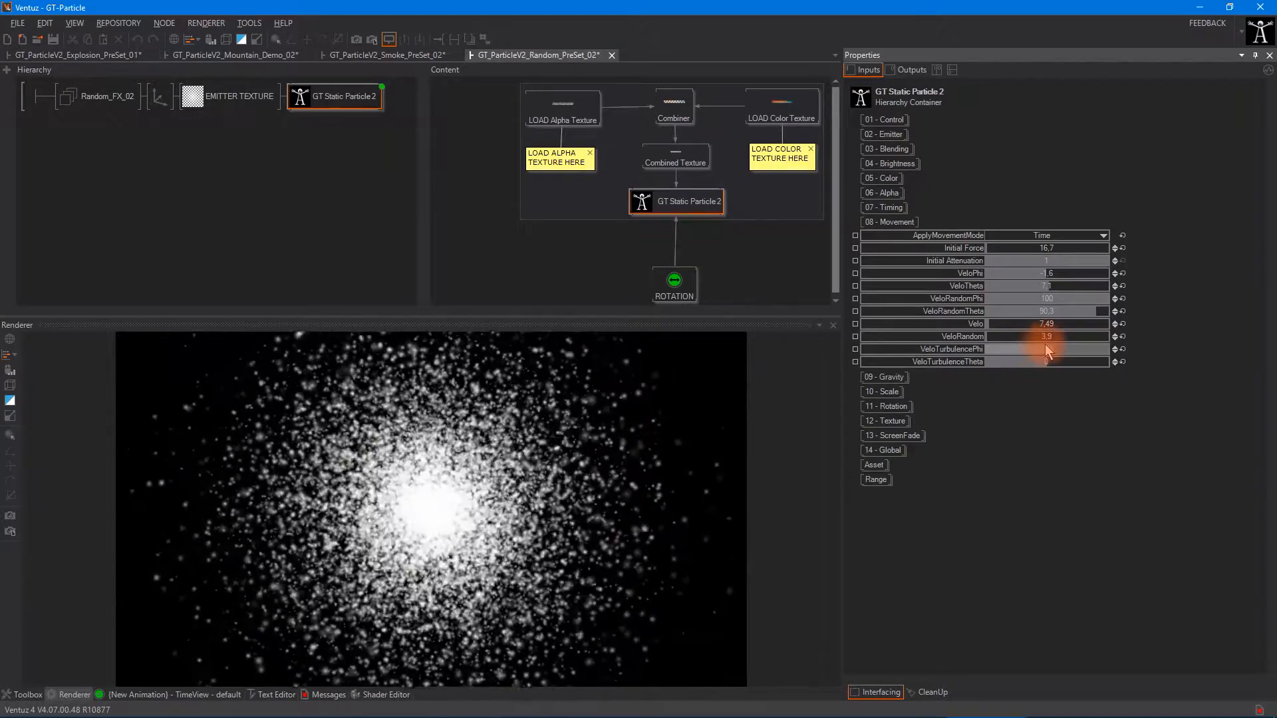
# Vary VeloTurbulencePhi and VeloTurbulenceTheta to change the particle turbulence, bringing VeloTurbulenceTheta to about -2.91.
pyautogui.keyDown('ctrl'); pyautogui.moveTo(1053, 363); pyautogui.dragTo(1077, 357); pyautogui.keyUp('ctrl')
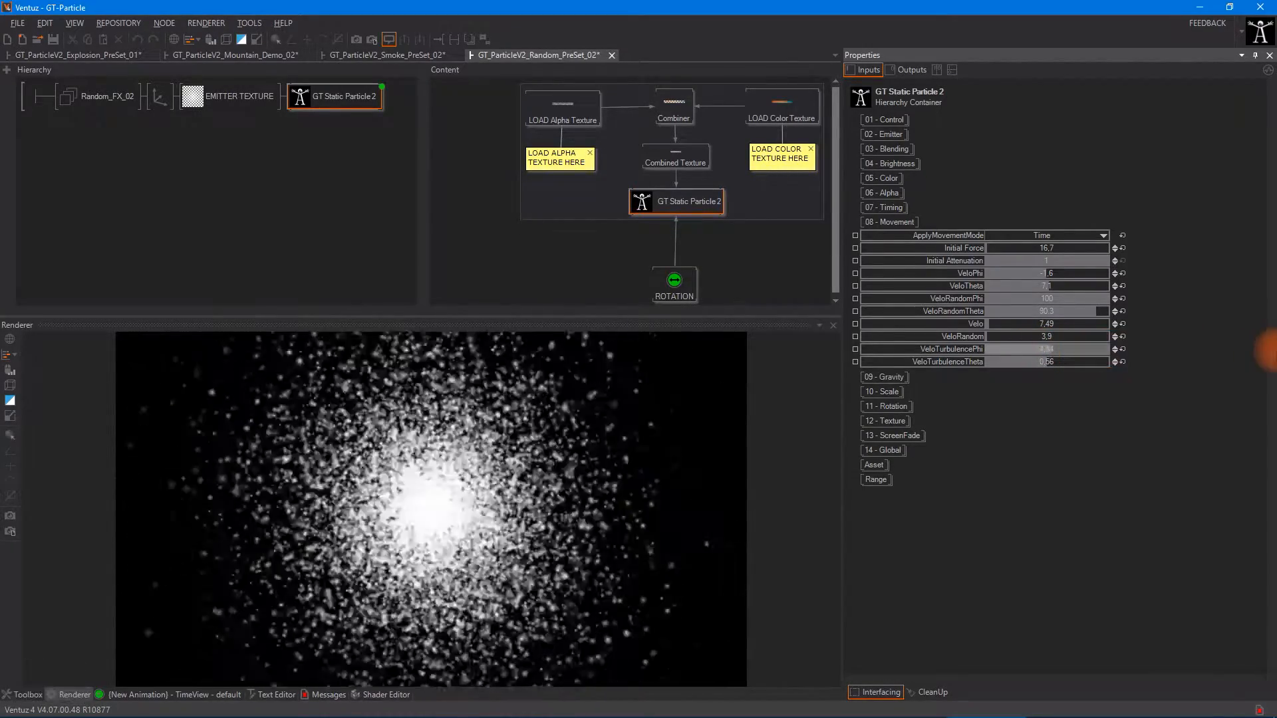
pyautogui.click(398, 395)
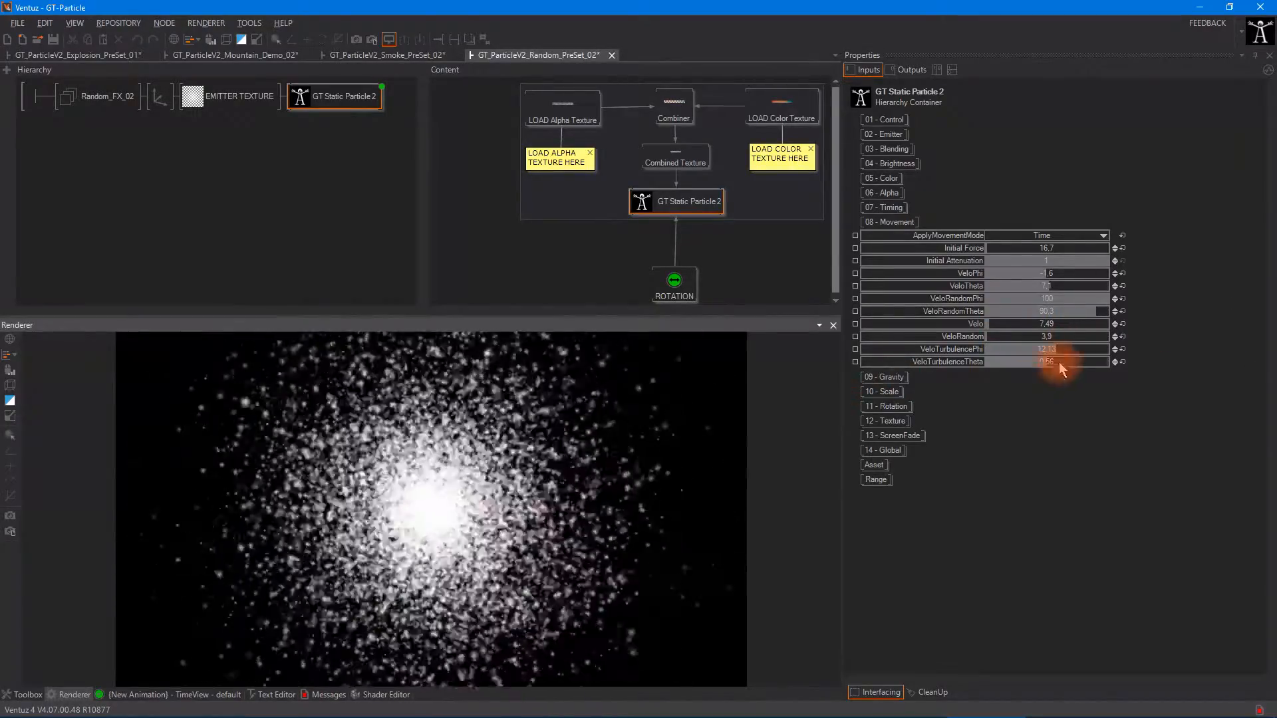
pyautogui.keyDown('ctrl'); pyautogui.moveTo(1057, 352); pyautogui.dragTo(823, 351); pyautogui.keyUp('ctrl')
pyautogui.keyDown('ctrl'); pyautogui.moveTo(727, 353); pyautogui.dragTo(727, 351); pyautogui.keyUp('ctrl')
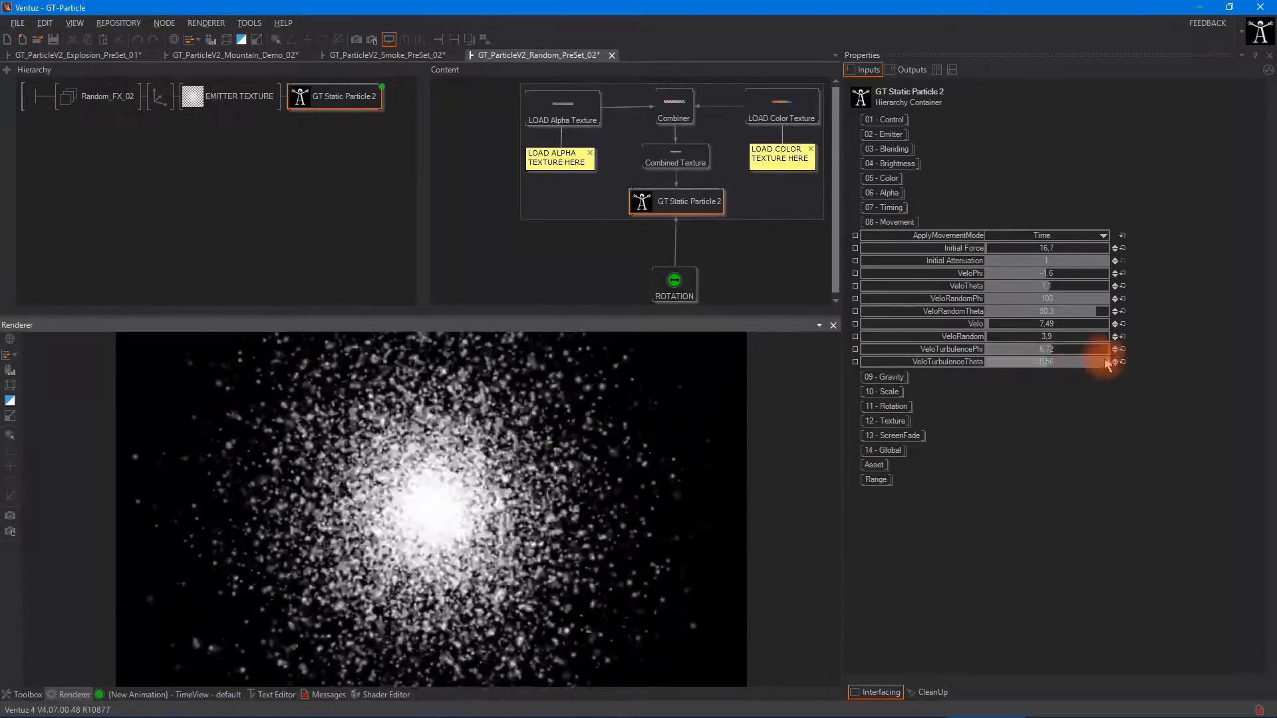
pyautogui.keyDown('ctrl'); pyautogui.moveTo(1051, 361); pyautogui.dragTo(806, 359); pyautogui.keyUp('ctrl')
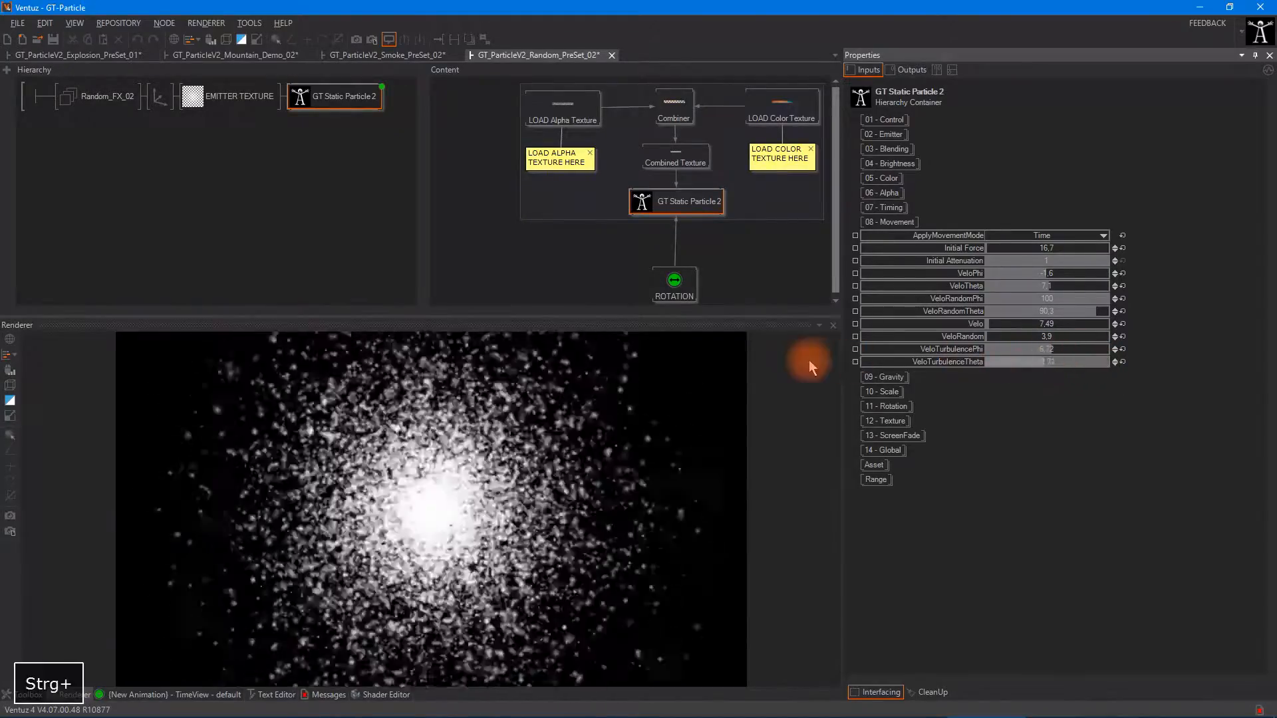
pyautogui.keyDown('ctrl'); pyautogui.moveTo(1055, 351); pyautogui.dragTo(837, 351); pyautogui.keyUp('ctrl')
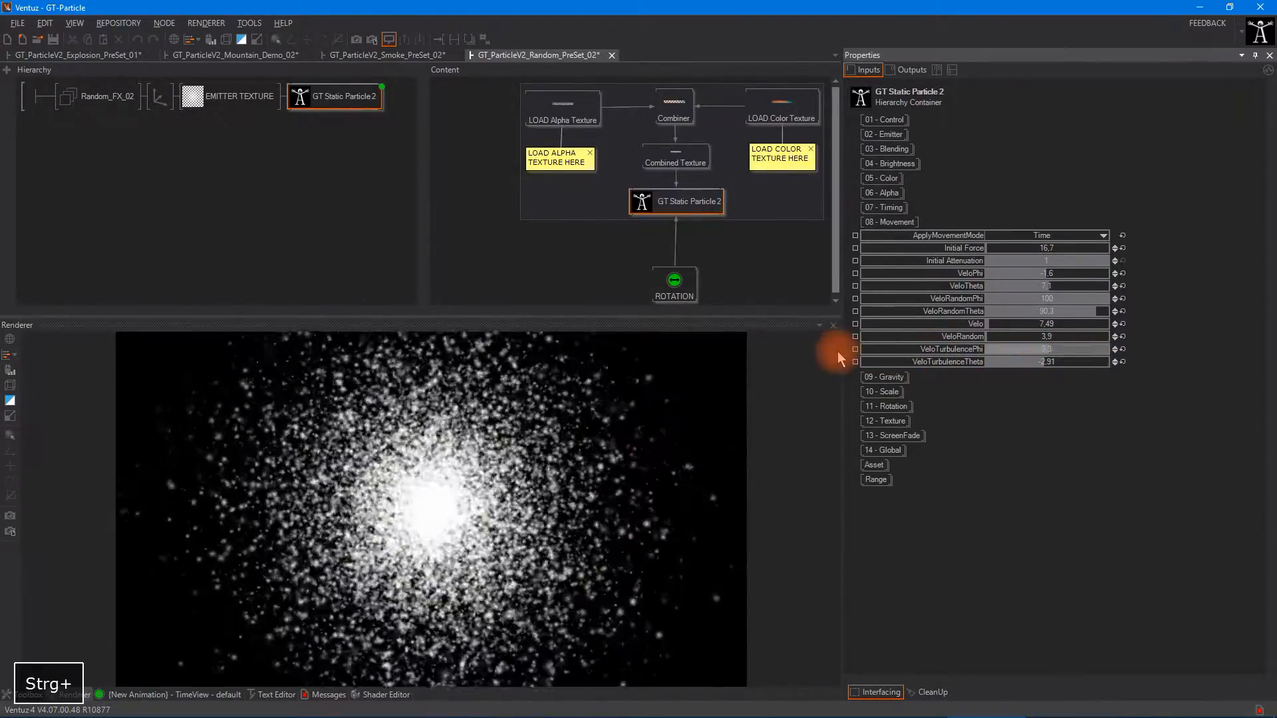
# Switch ApplyMovementMode to Const and set Initial Force to 0.
pyautogui.click(1080, 236)
pyautogui.click(1072, 262)
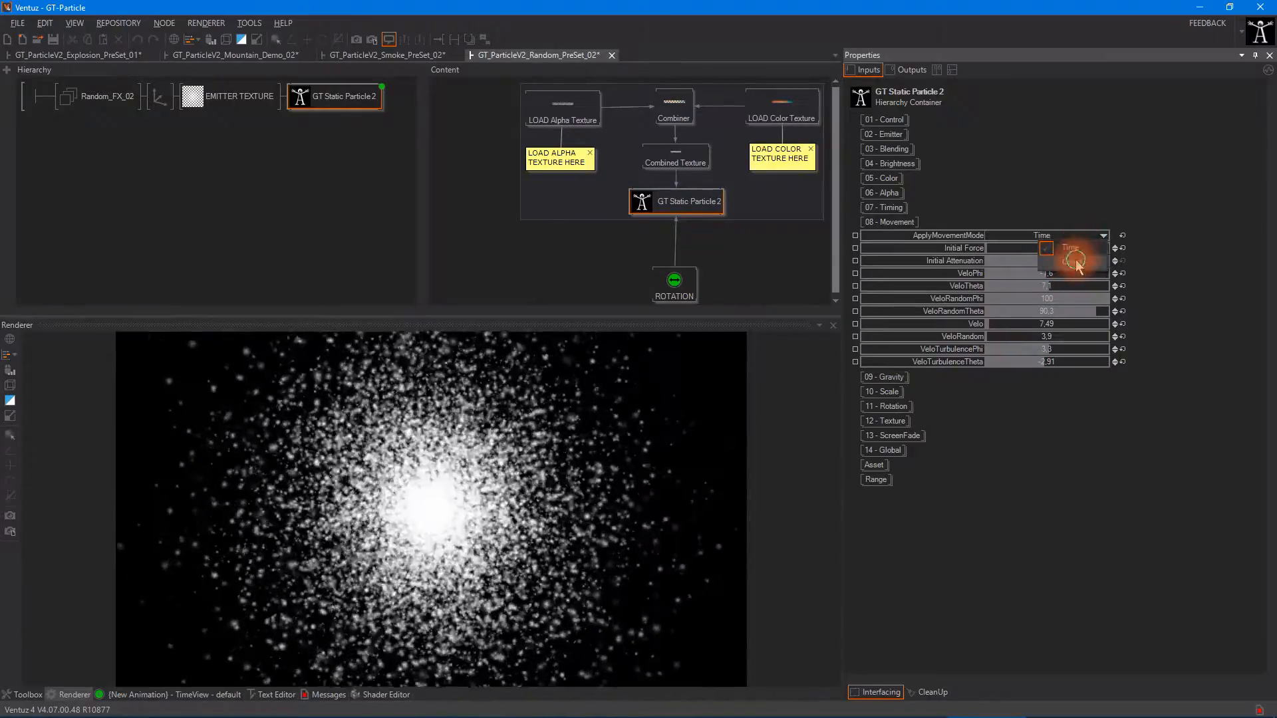
pyautogui.doubleClick(1064, 248)
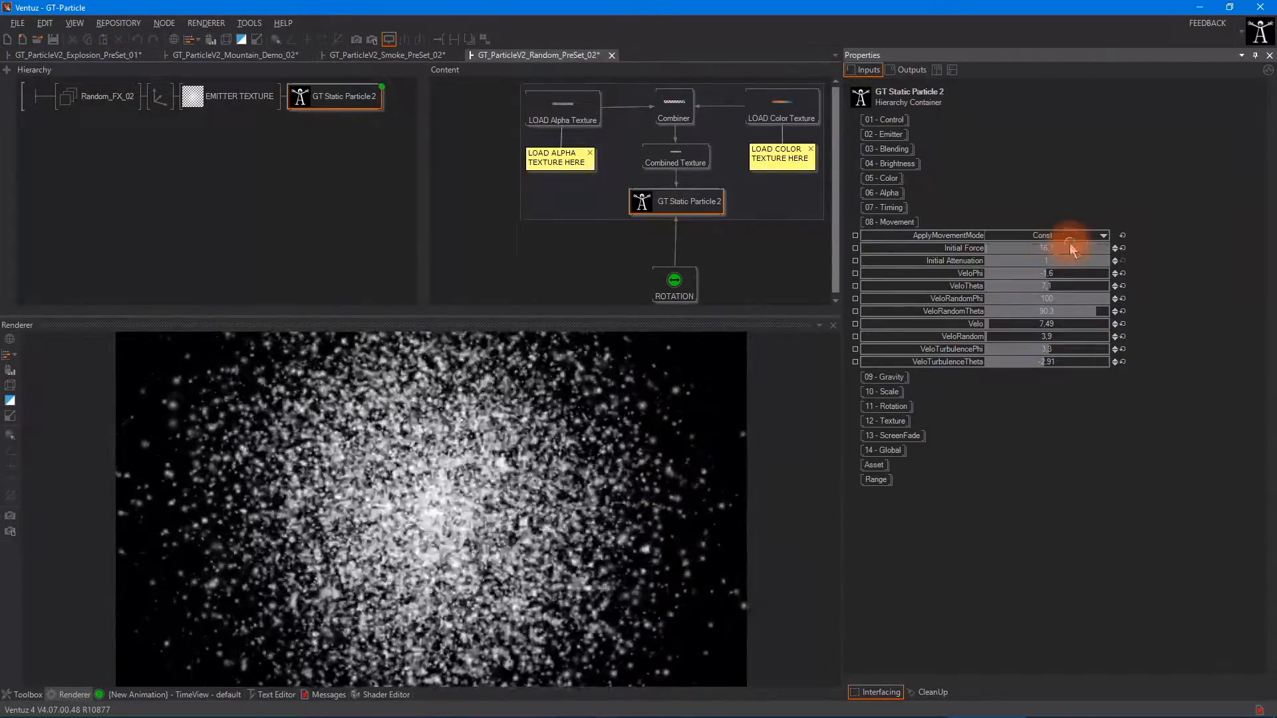
pyautogui.write('0')
pyautogui.click(1061, 386)
# Remove the particle turbulence by setting VeloTurbulencePhi and VeloTurbulenceTheta to 0.
pyautogui.doubleClick(1040, 349)
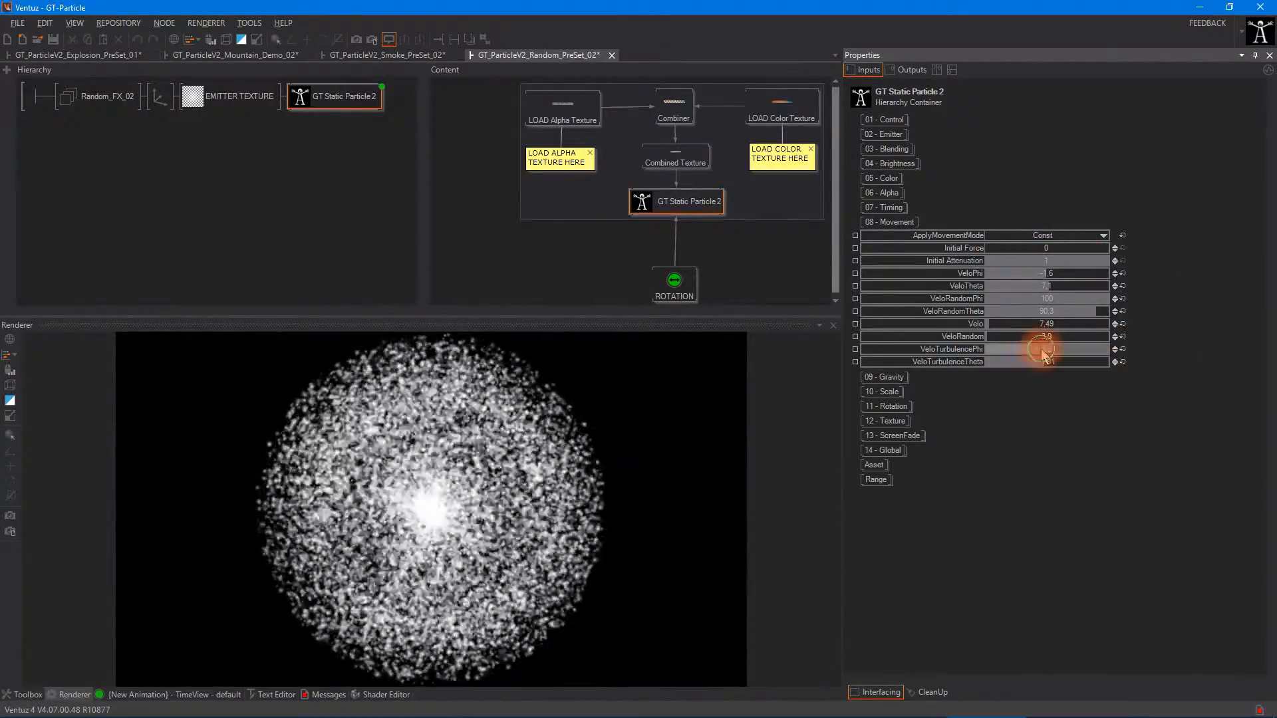
pyautogui.write('0')
pyautogui.doubleClick(1047, 362)
pyautogui.write('0')
pyautogui.click(1056, 399)
pyautogui.click(442, 531)
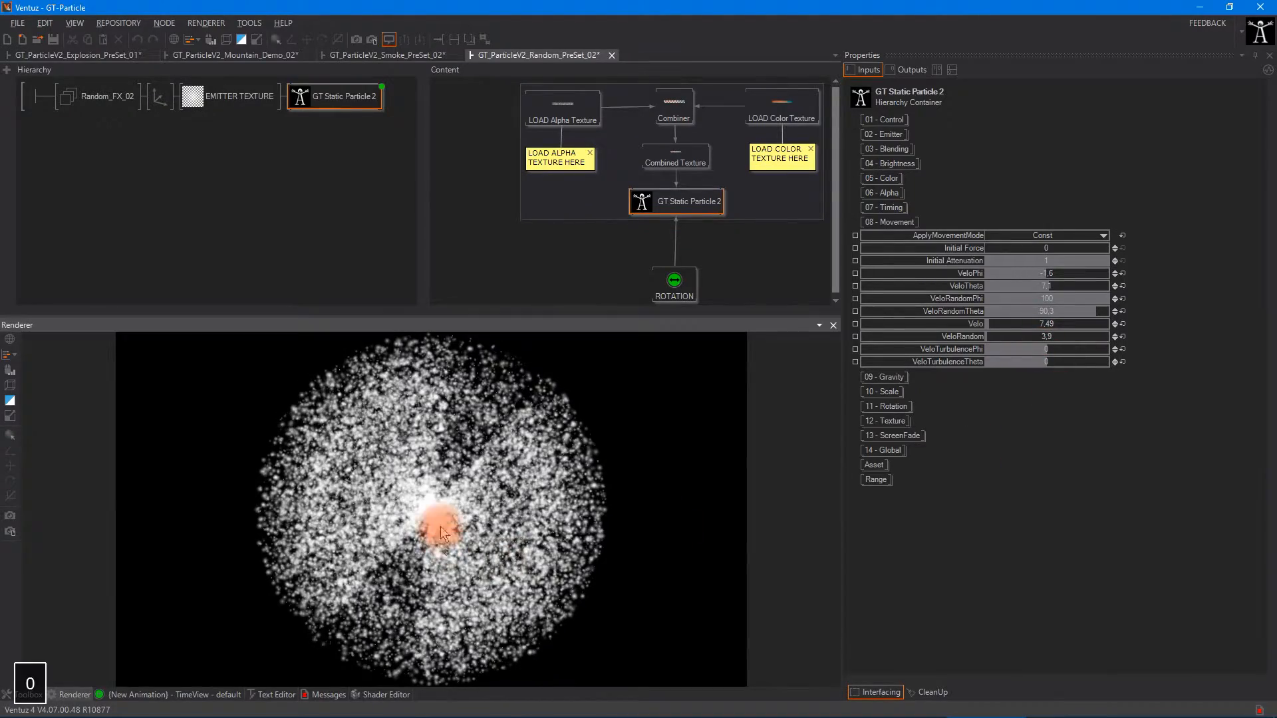
# Raise VeloRandomTheta to 100 and lower VeloRandomPhi to about 18.3.
pyautogui.moveTo(1081, 311); pyautogui.dragTo(1252, 356)
pyautogui.moveTo(1073, 301); pyautogui.dragTo(425, 319)
# In Time movement mode, raise Velo to about 9.39 and VeloRandom to about 6.7, and return ApplyMovementMode to Const.
pyautogui.click(1092, 236)
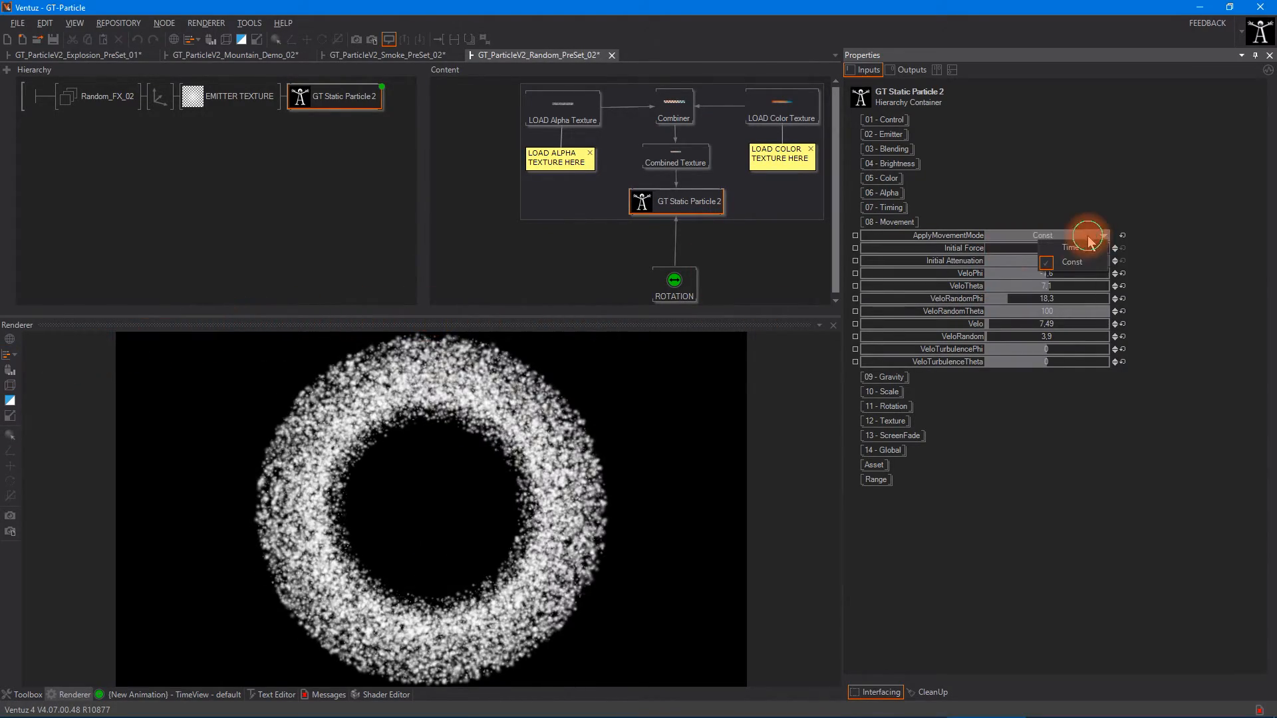
pyautogui.click(1084, 248)
pyautogui.moveTo(1020, 328); pyautogui.dragTo(1243, 272)
pyautogui.click(1092, 237)
pyautogui.click(1088, 263)
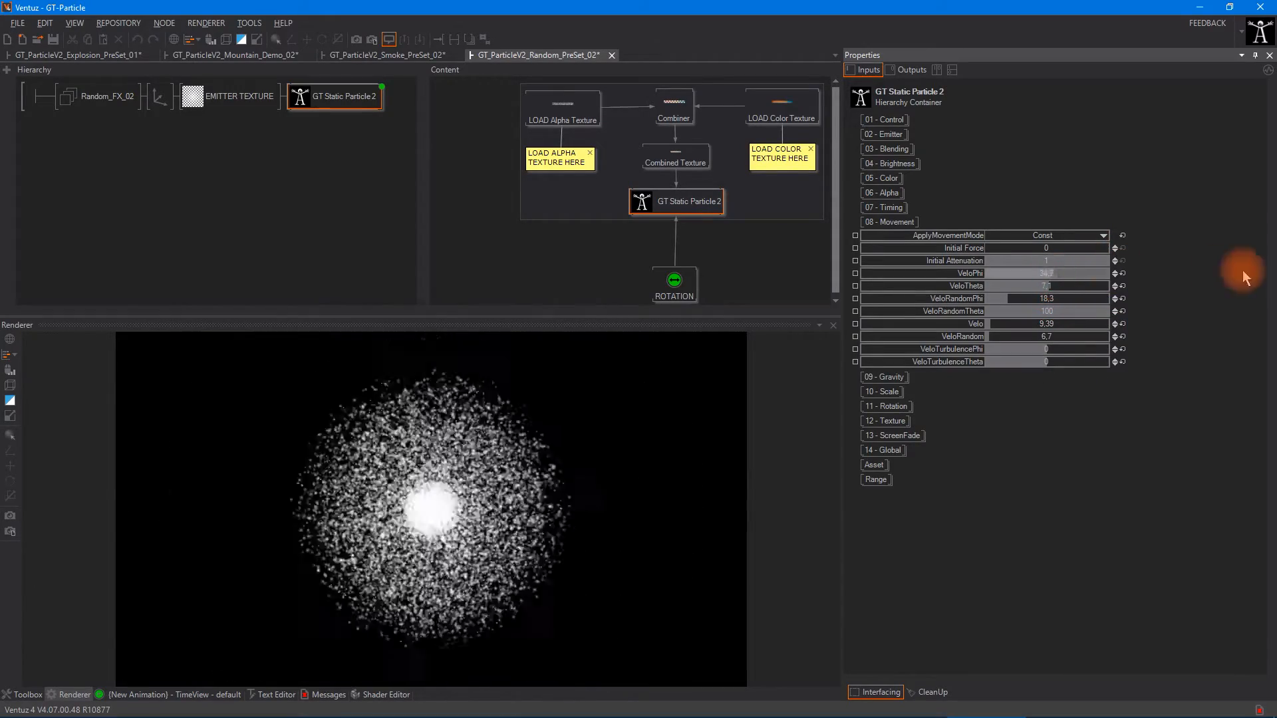
# Set VeloPhi to about 2.2 and Initial Force to about 8.6, and raise VeloTurbulencePhi and VeloTurbulenceTheta above 0.
pyautogui.moveTo(1167, 283); pyautogui.dragTo(1117, 248)
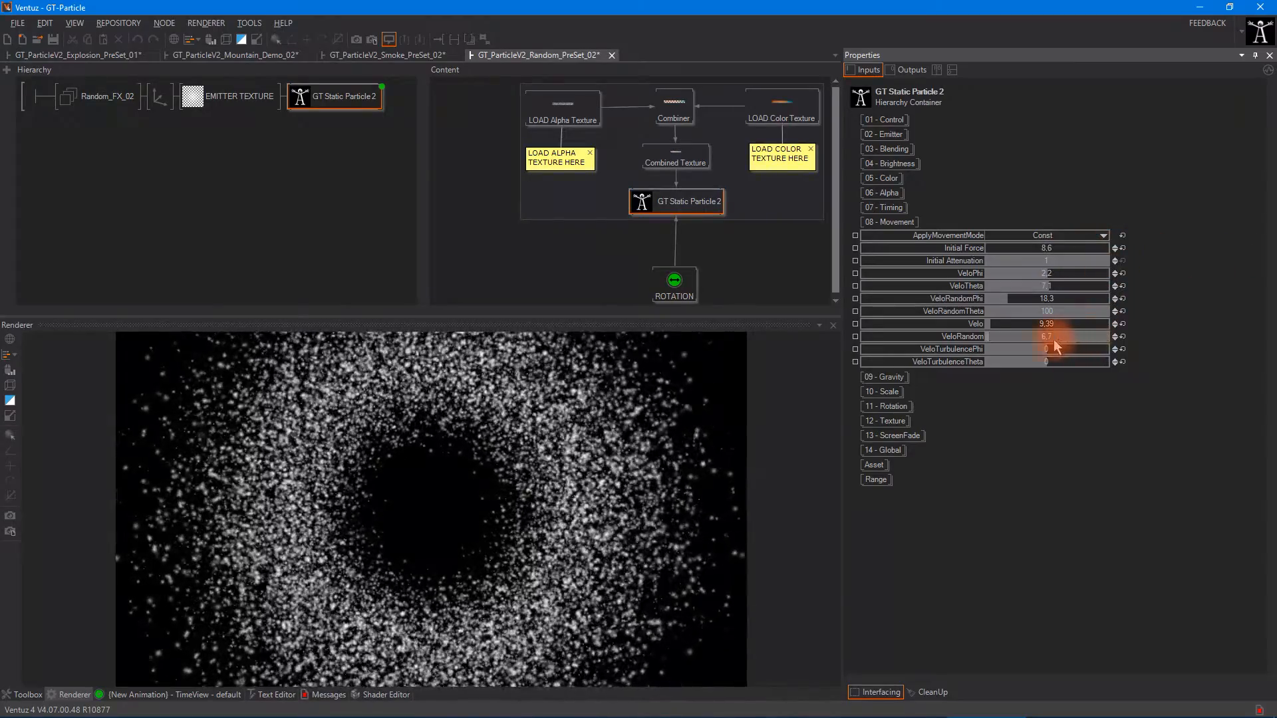
pyautogui.moveTo(1053, 350); pyautogui.dragTo(1094, 361)
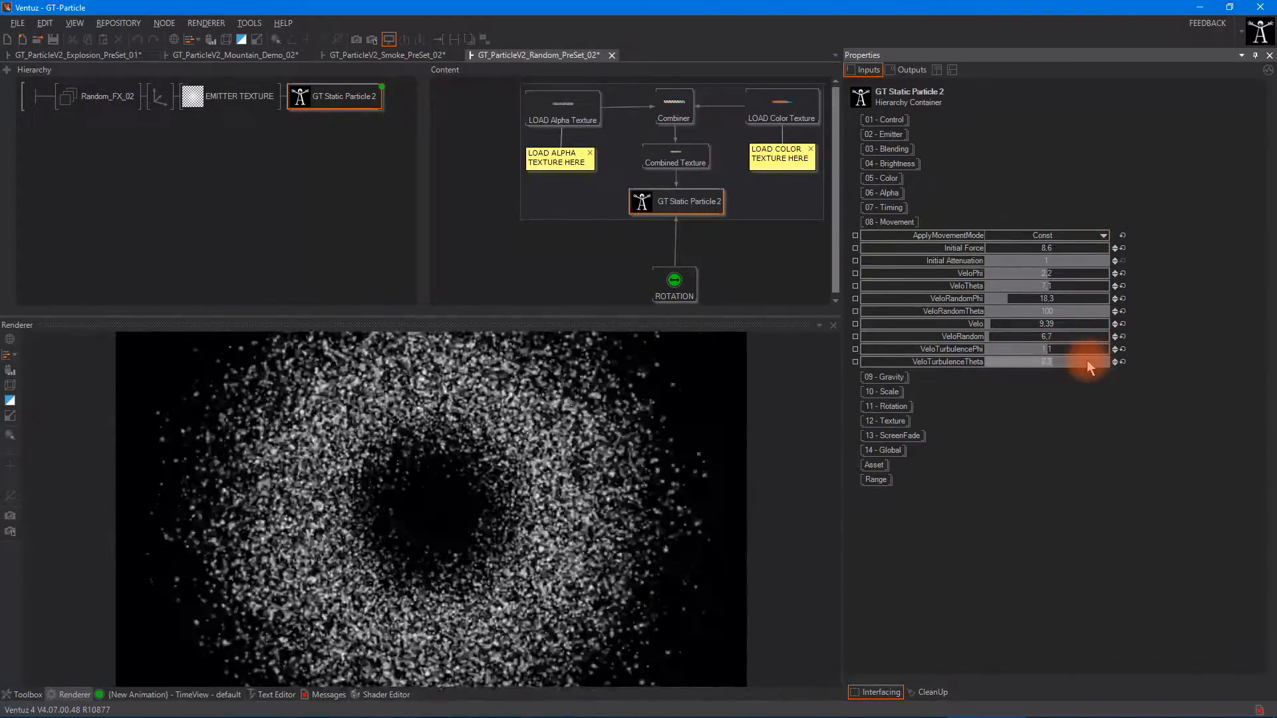
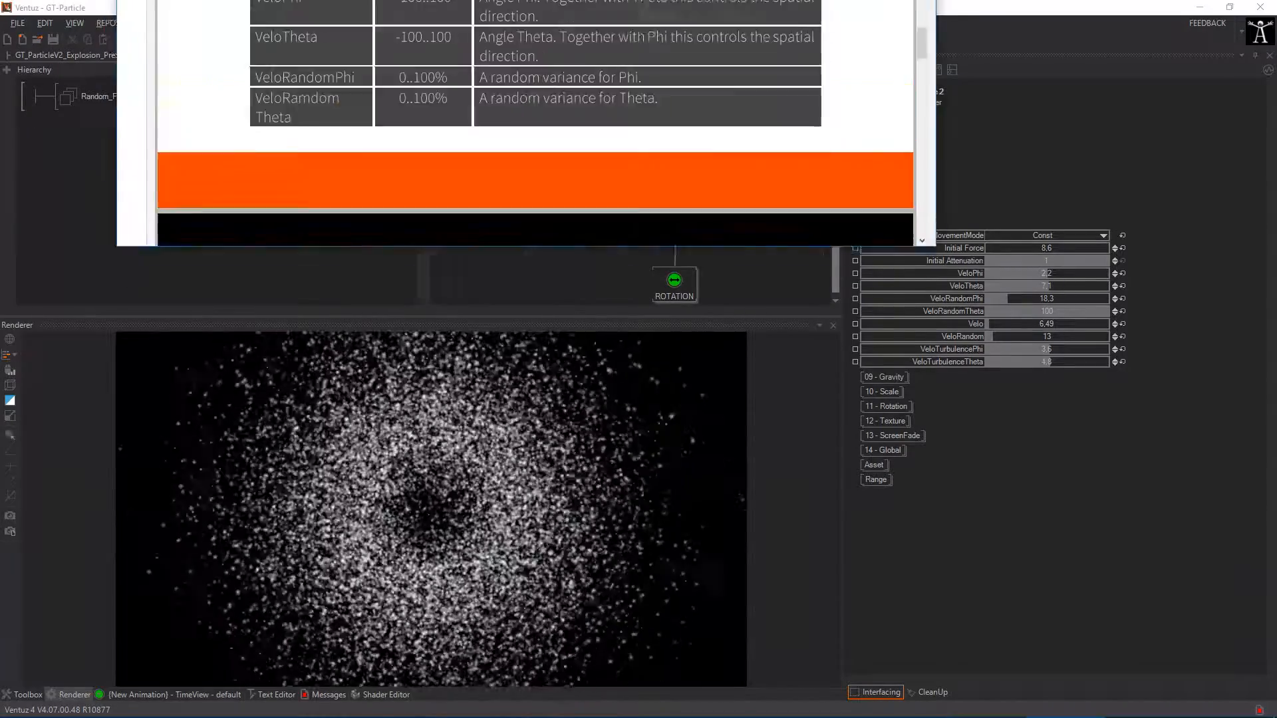
# Examine the Movement property descriptions in Description.pdf, from ApplyMovementMode to the VeloTurbulence entries.
pyautogui.moveTo(507, 0); pyautogui.dragTo(397, 2)
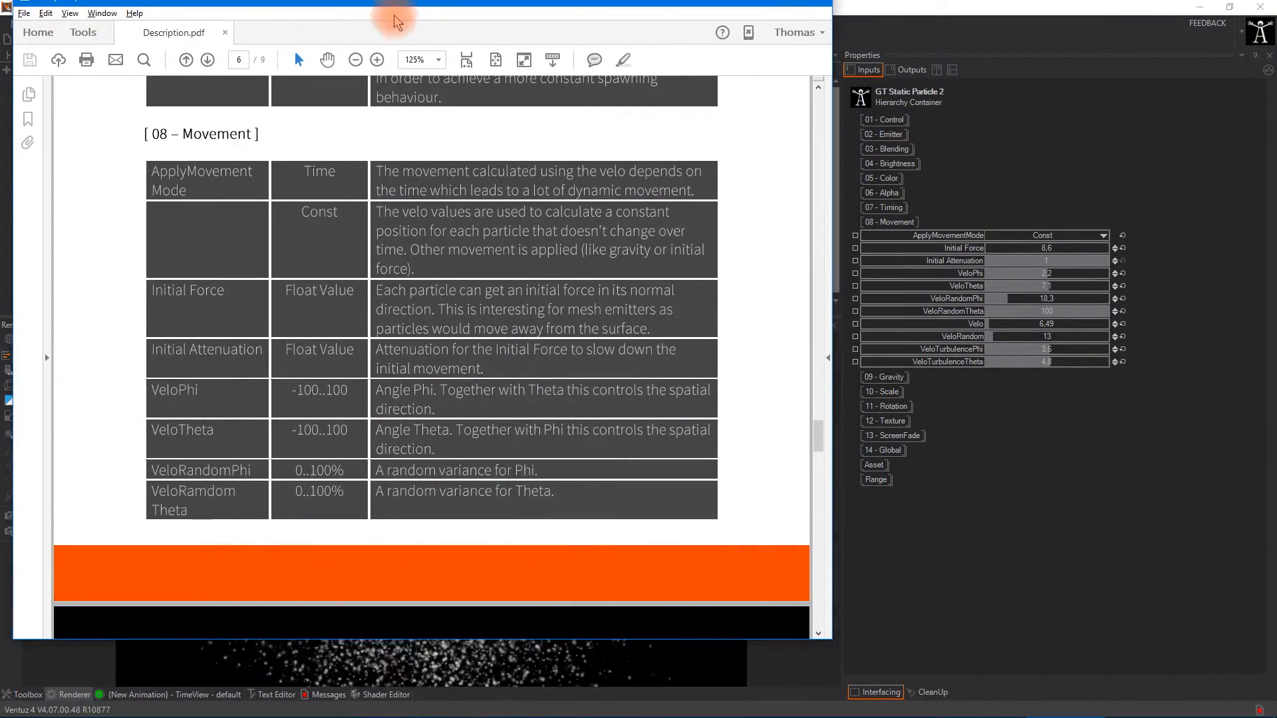
pyautogui.scroll(-10, 286, 180)
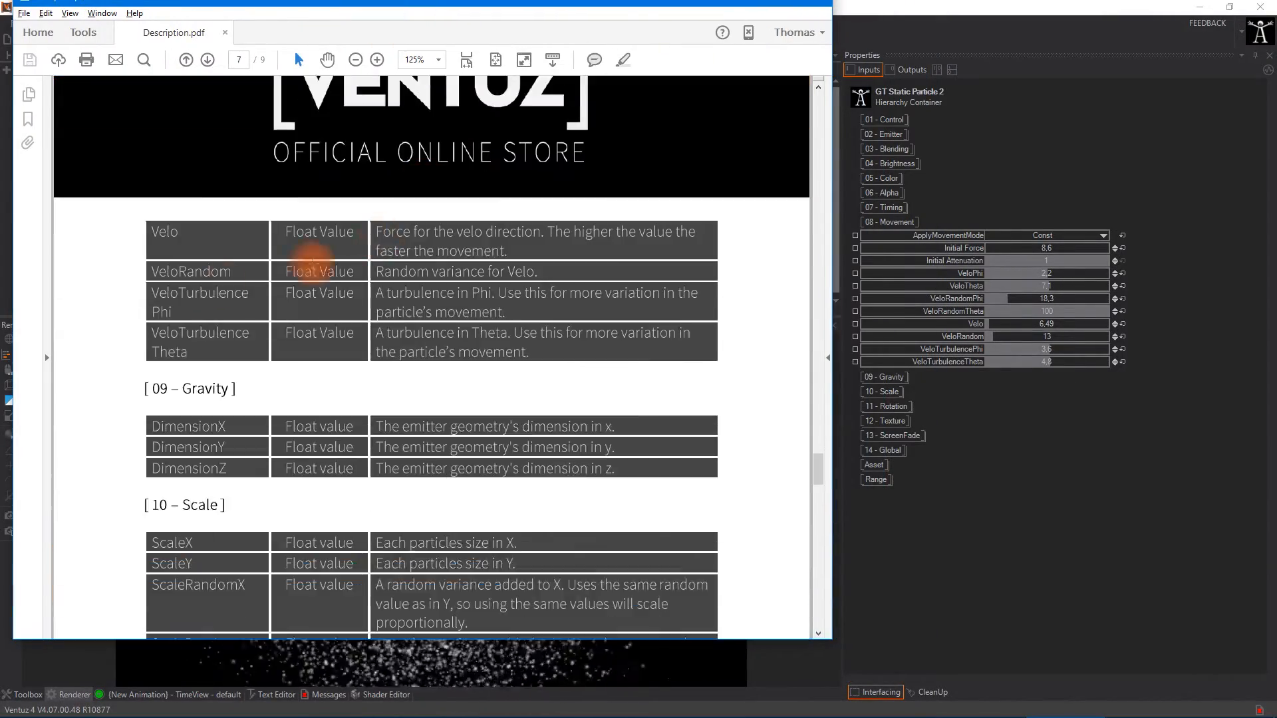
pyautogui.scroll(10, 332, 279)
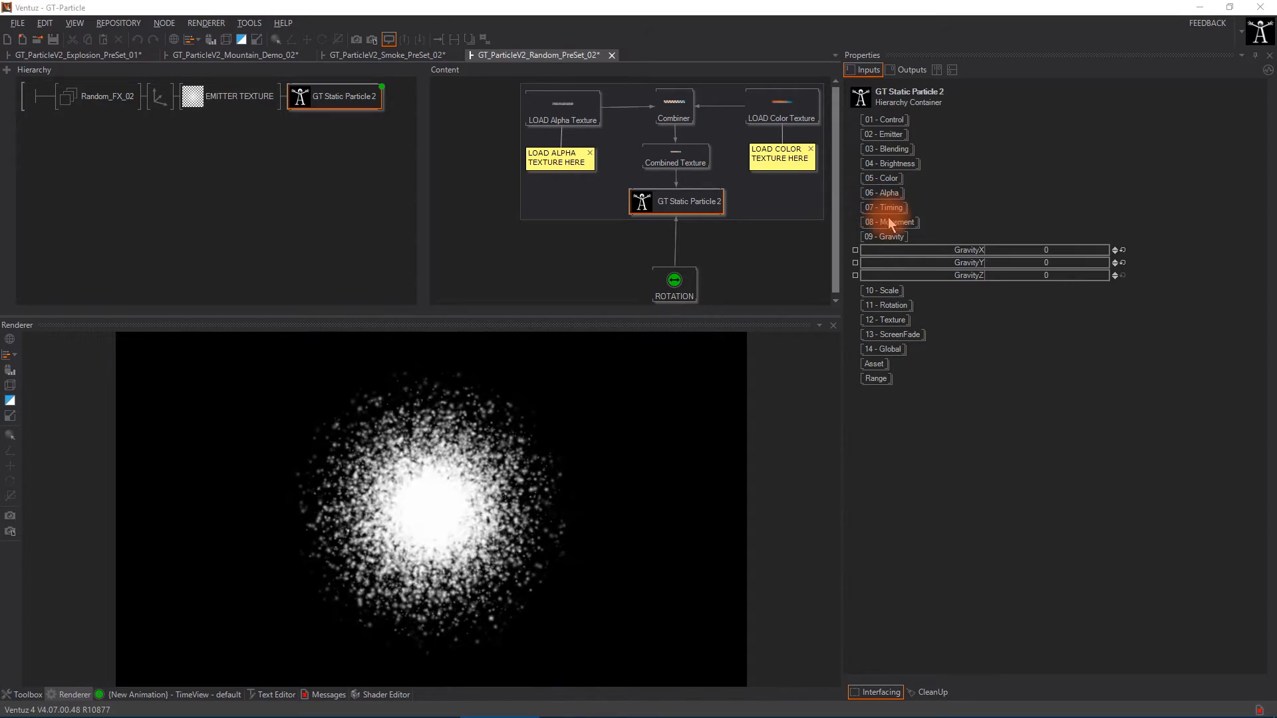
# Increase Velo in the Movement group so the particles spread wider, and collapse the group.
pyautogui.click(890, 223)
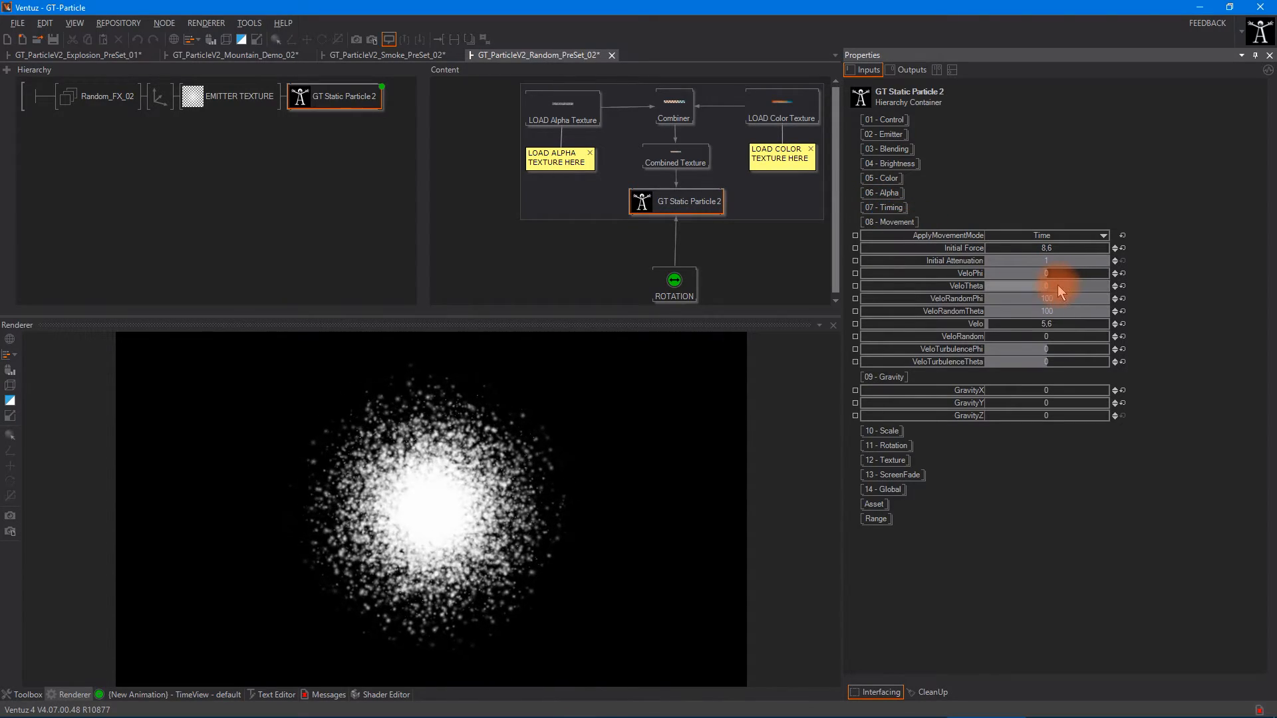
pyautogui.click(1033, 327)
pyautogui.moveTo(1040, 322); pyautogui.dragTo(1064, 334)
pyautogui.click(905, 223)
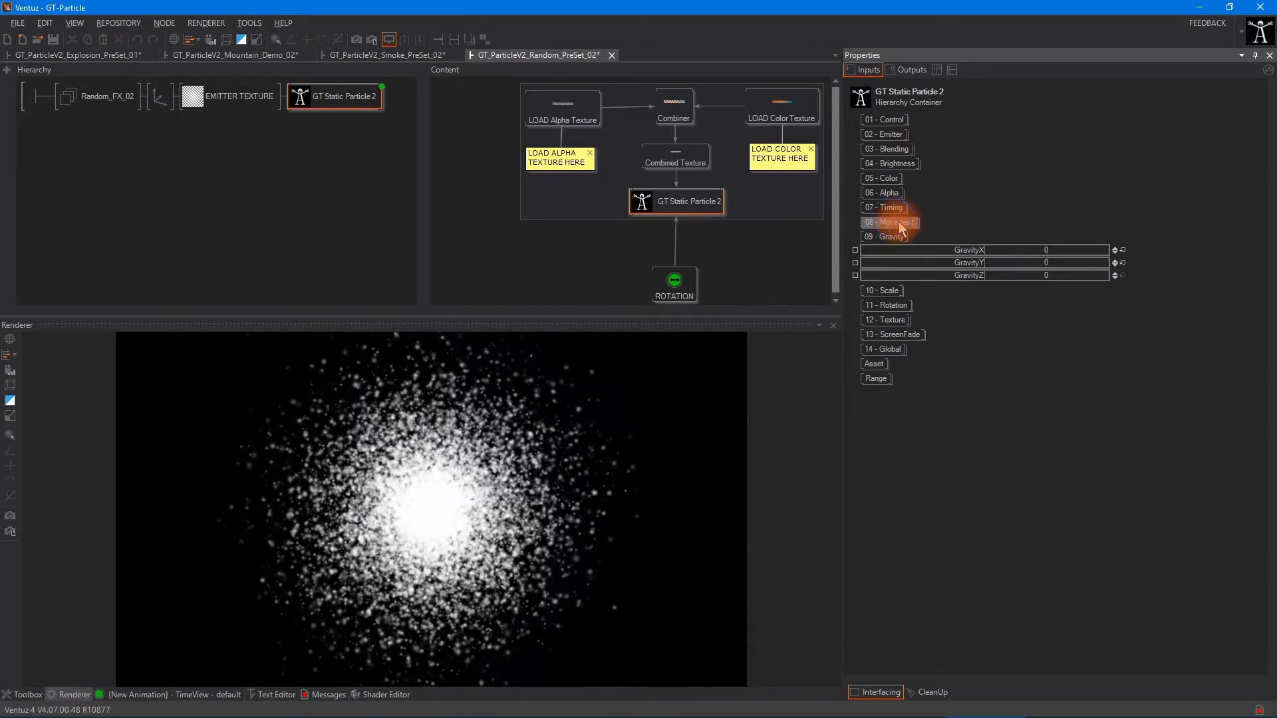
# Vary GravityY in both directions, and set GravityX to about 6.4 and GravityZ to about 29.5.
pyautogui.moveTo(1060, 269); pyautogui.dragTo(983, 275)
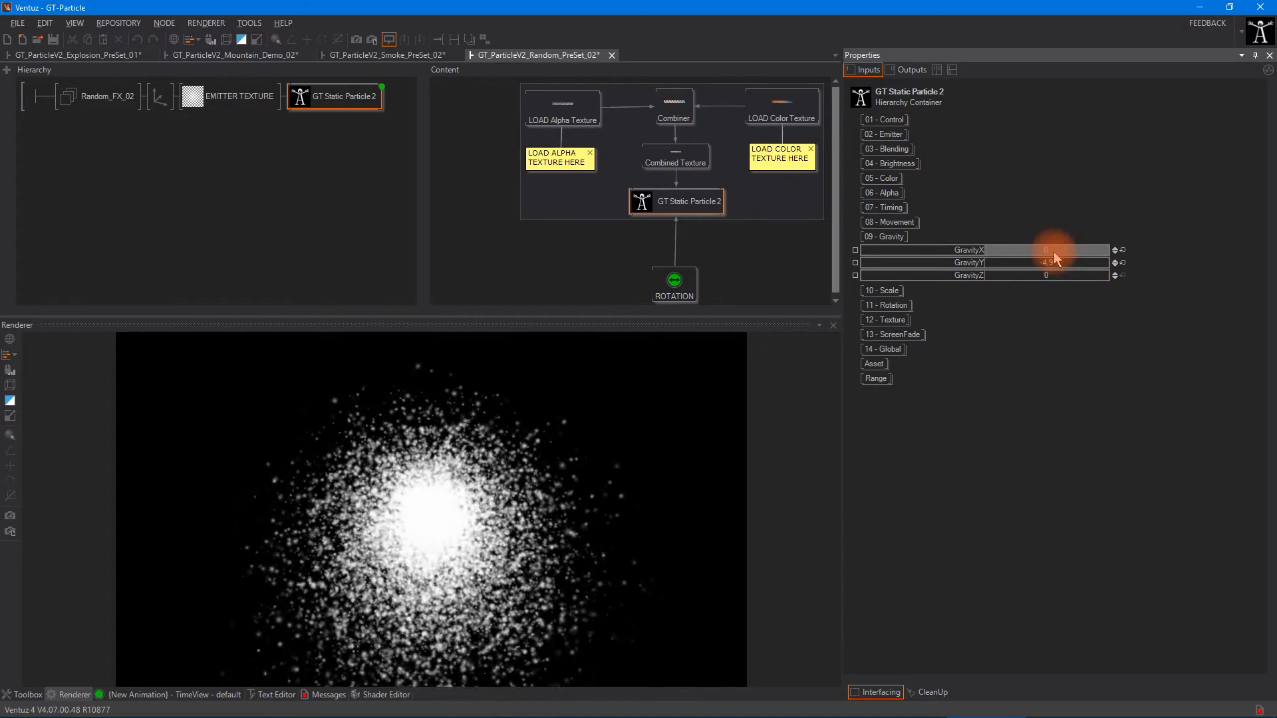
pyautogui.moveTo(1055, 252); pyautogui.dragTo(1271, 276)
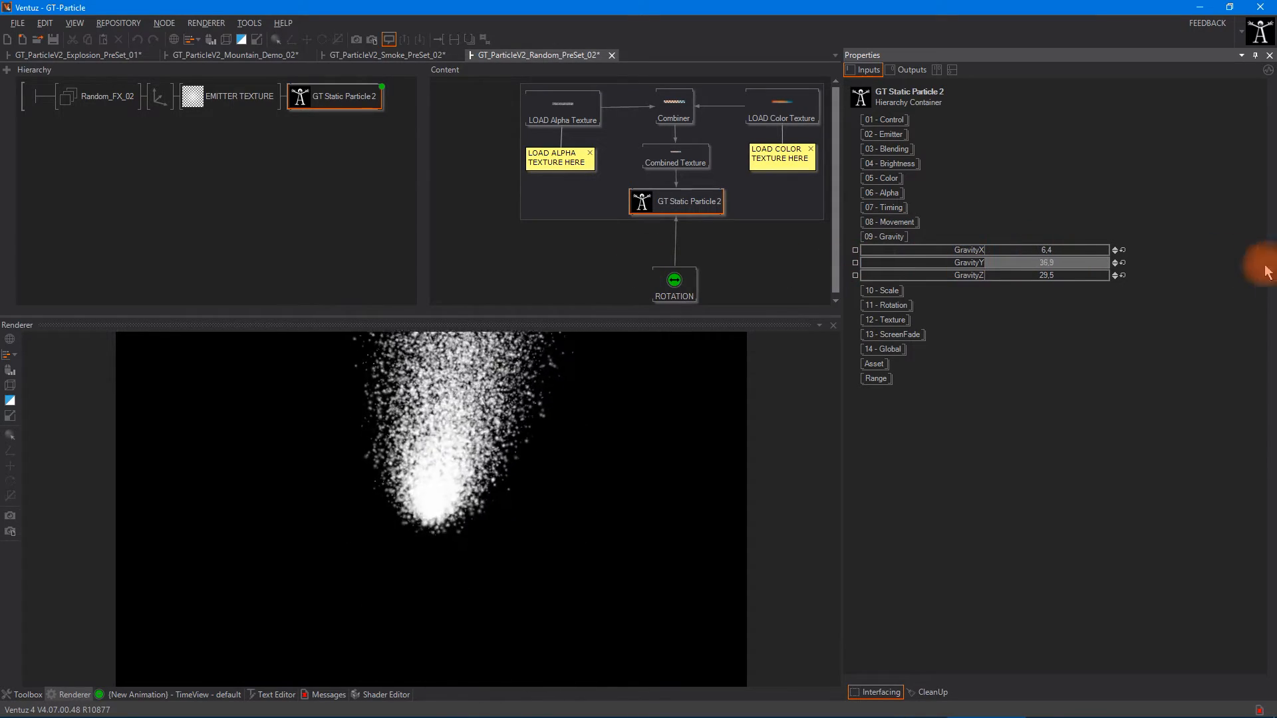
# Raise Velo to about 27.6 and VeloRandom to about 27.3 in the Movement group, and set GravityY to about -38.1.
pyautogui.click(897, 222)
pyautogui.moveTo(1160, 324); pyautogui.dragTo(1069, 333)
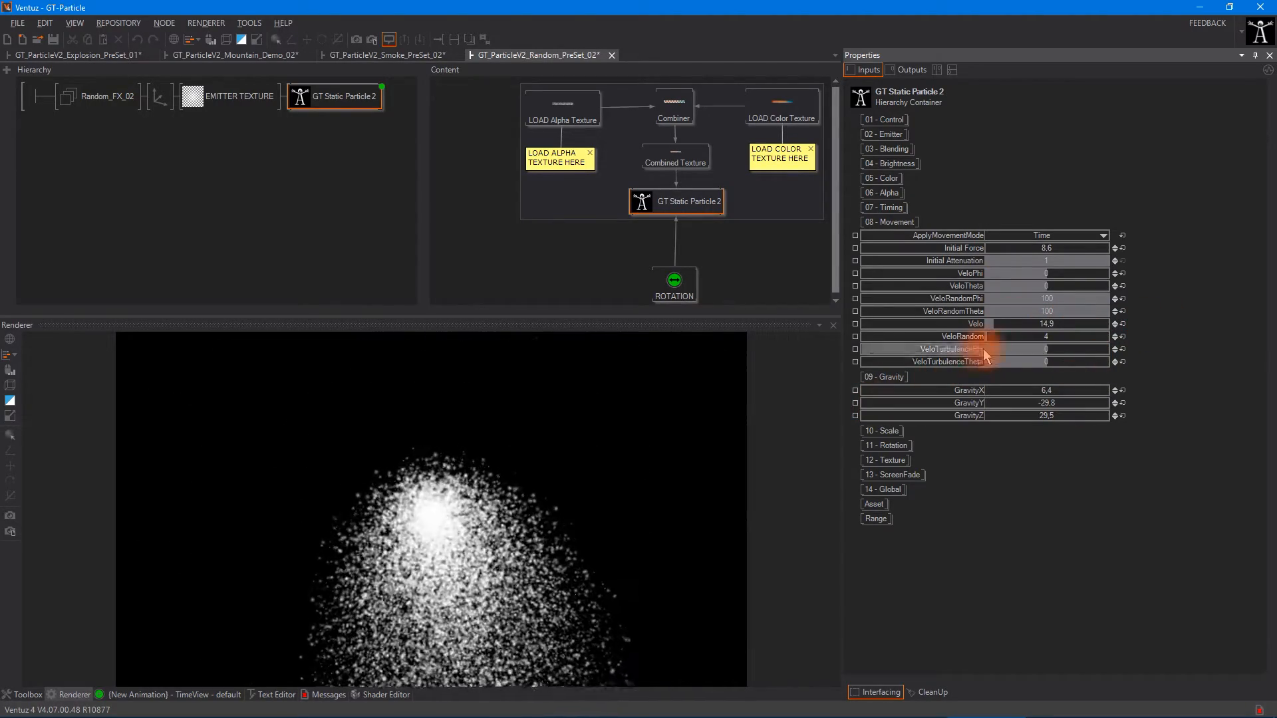
pyautogui.moveTo(1135, 332); pyautogui.dragTo(1075, 332)
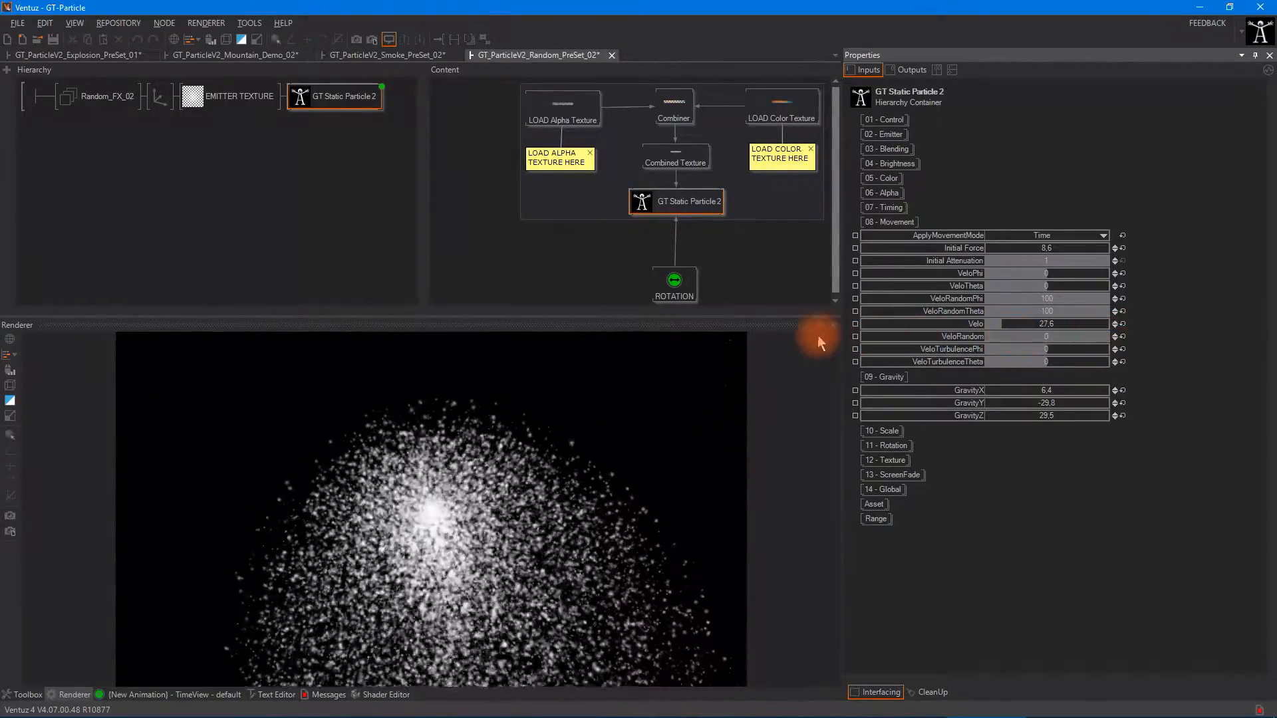
pyautogui.moveTo(1274, 336); pyautogui.dragTo(1199, 336)
pyautogui.moveTo(1034, 403); pyautogui.dragTo(800, 310)
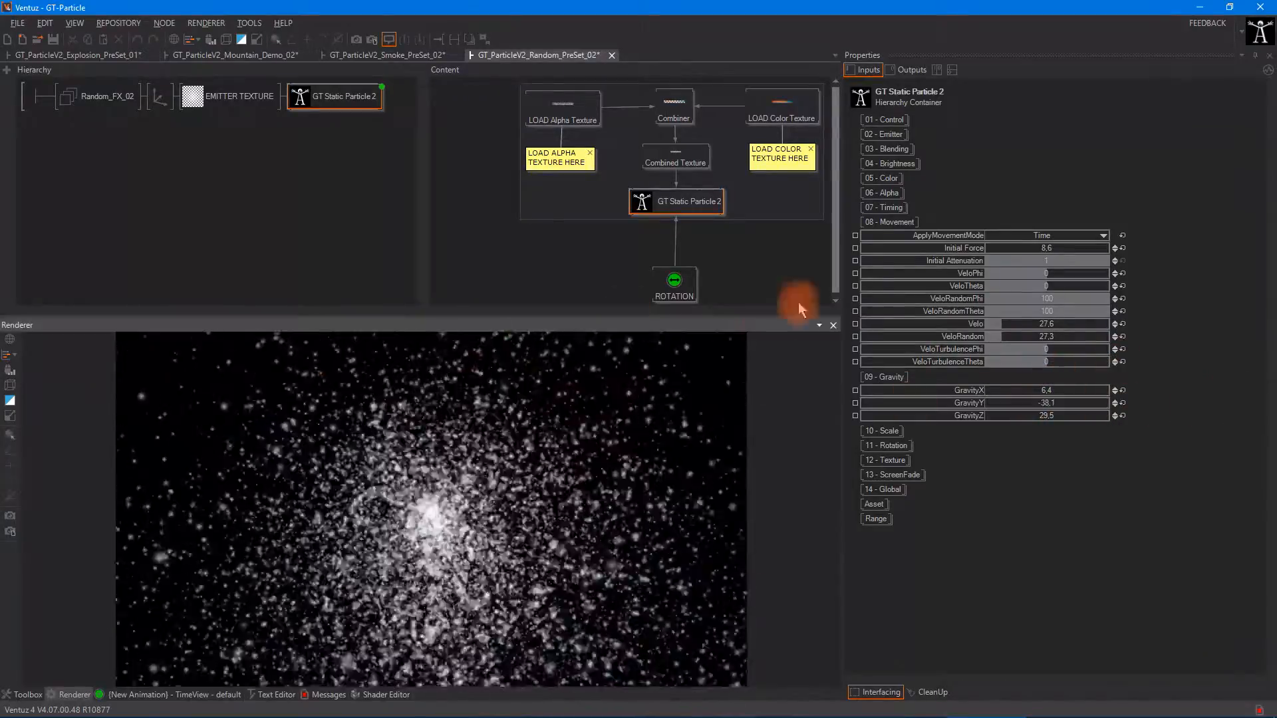
# Set Initial Attenuation to 0 and Initial Force to about 36.2, and switch ApplyMovementMode to Const.
pyautogui.moveTo(1036, 263); pyautogui.dragTo(964, 268)
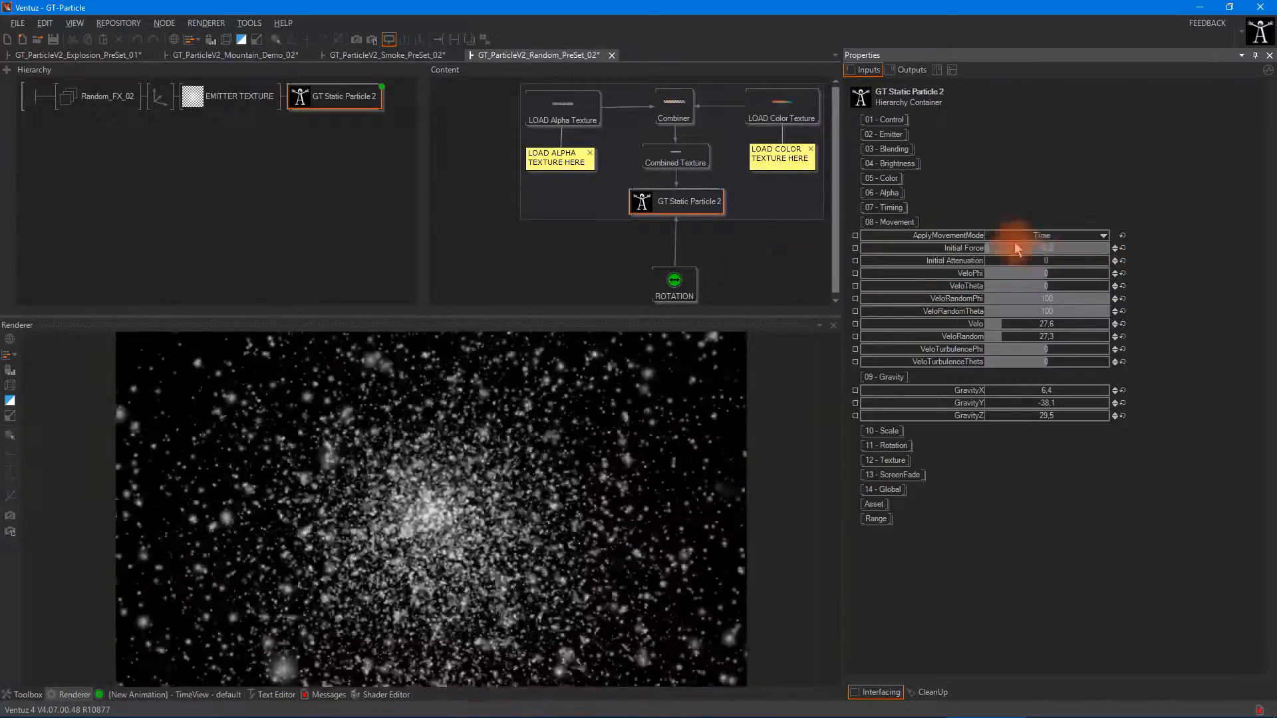
pyautogui.click(1051, 235)
pyautogui.click(1072, 262)
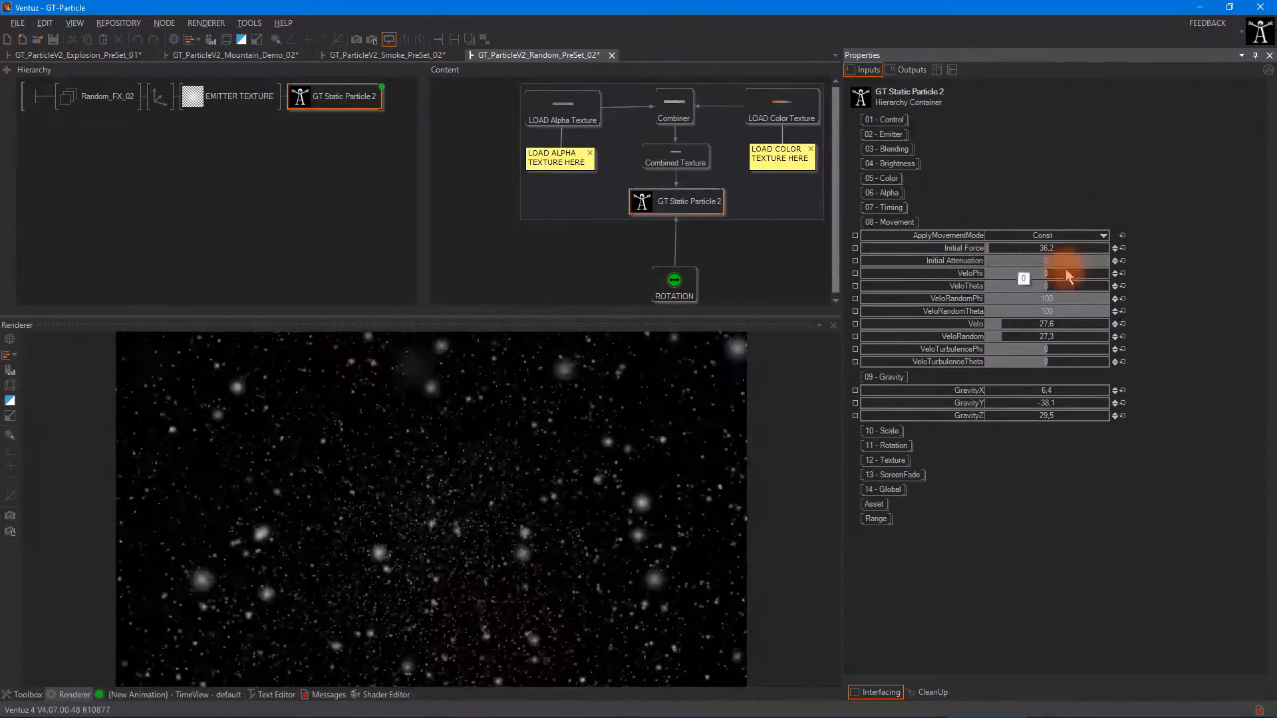
# Drop Initial Force, VeloRandom and Velo to 0.
pyautogui.moveTo(925, 251); pyautogui.dragTo(576, 253)
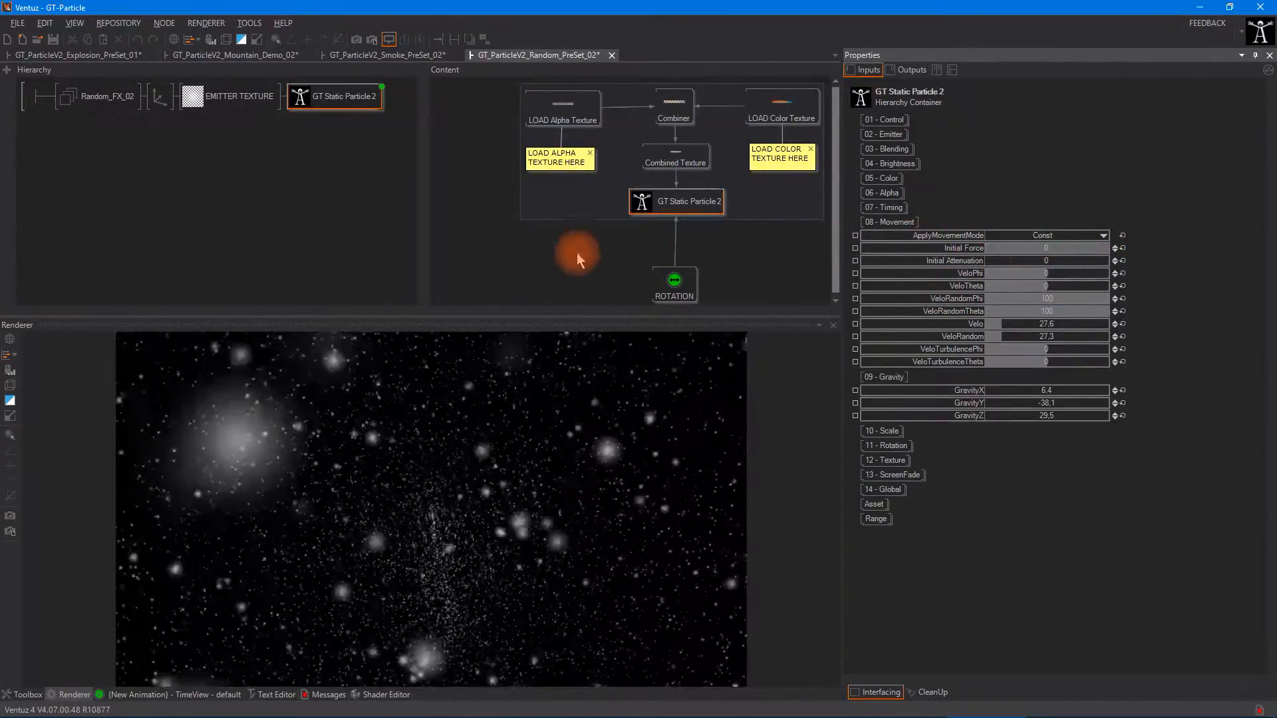
pyautogui.moveTo(1043, 337); pyautogui.dragTo(720, 339)
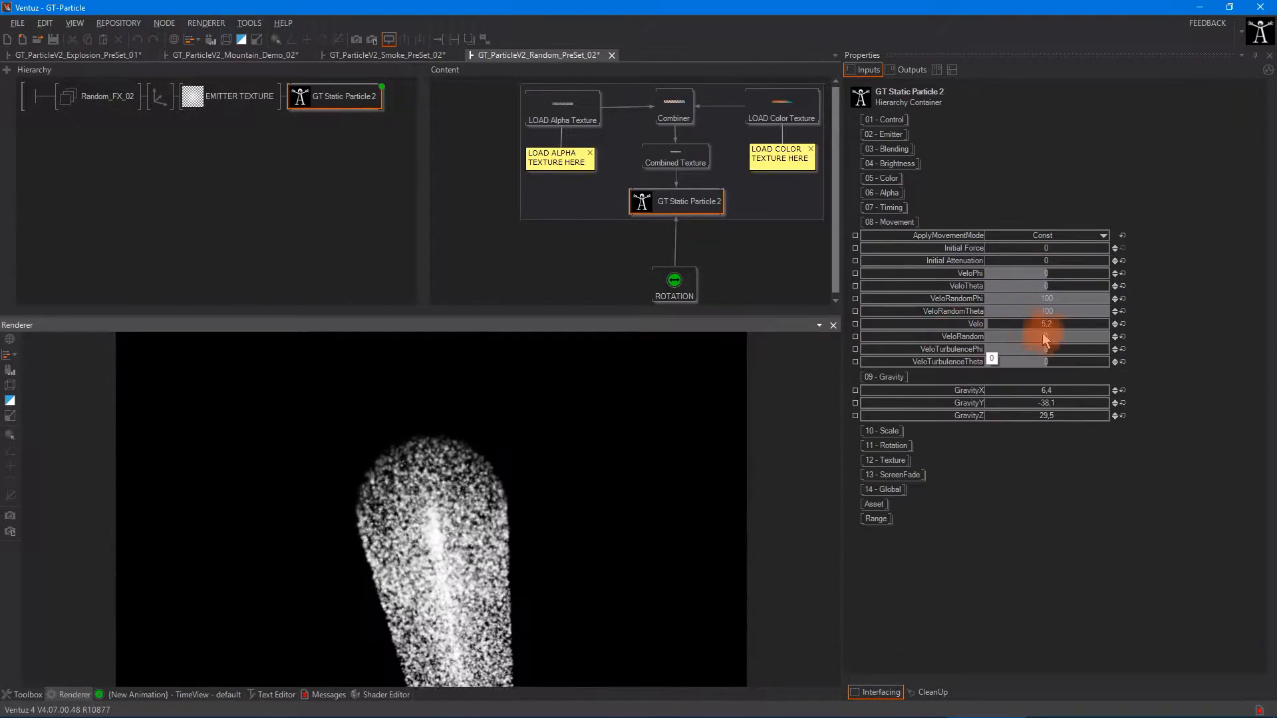
pyautogui.moveTo(1016, 328); pyautogui.dragTo(898, 329)
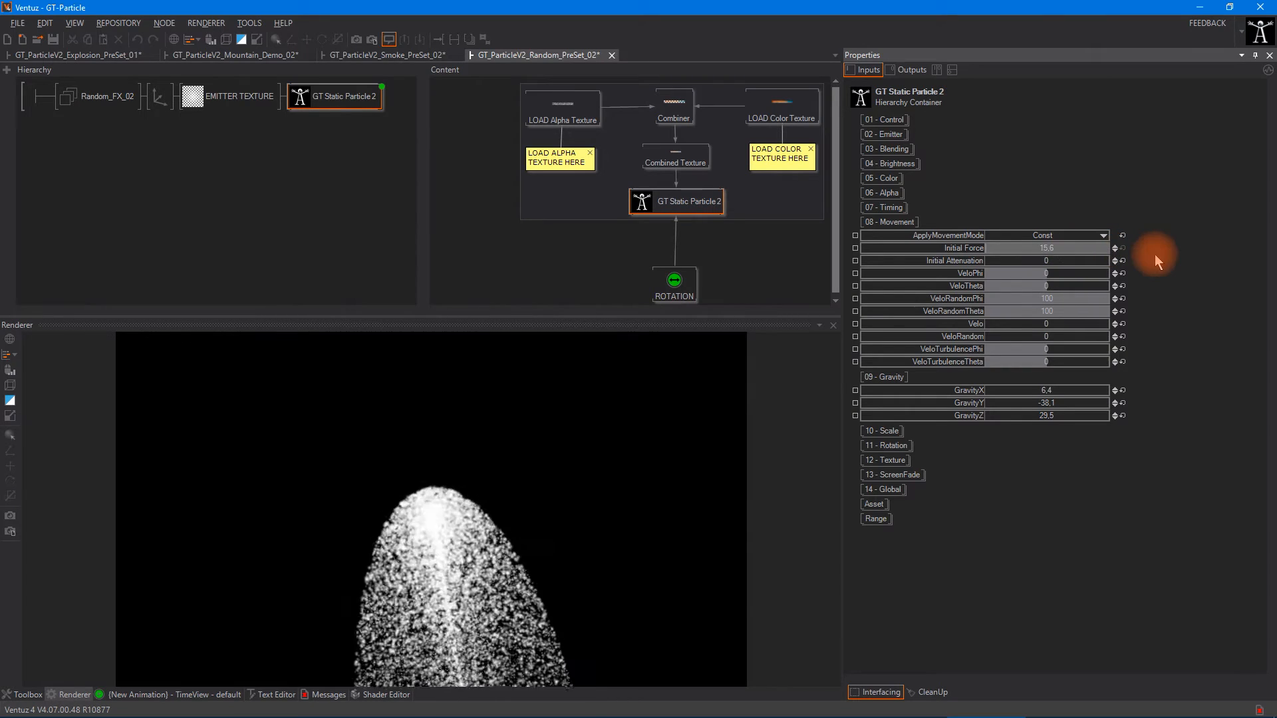
# Set Initial Force to about 15.4, and reset gravity to GravityX 1, GravityY 0 and GravityZ 0.
pyautogui.moveTo(1155, 255); pyautogui.dragTo(1153, 255)
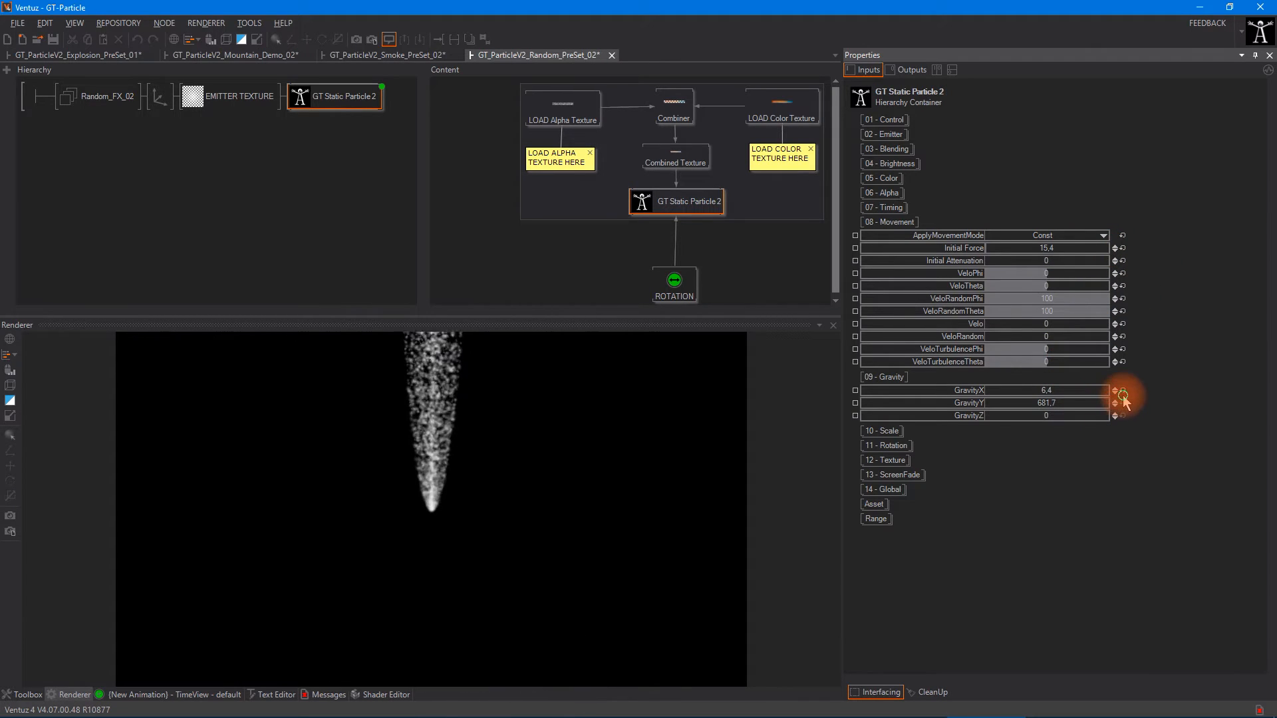
pyautogui.moveTo(1064, 403); pyautogui.dragTo(1011, 403)
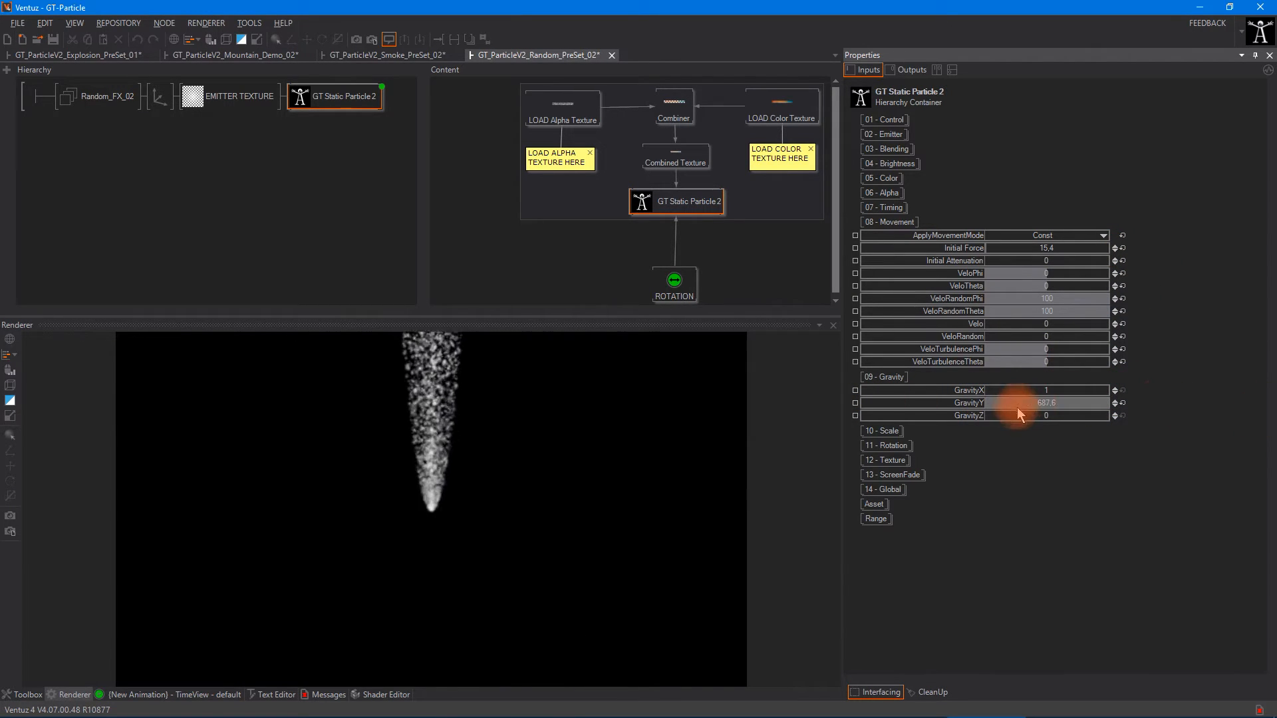
pyautogui.click(1048, 467)
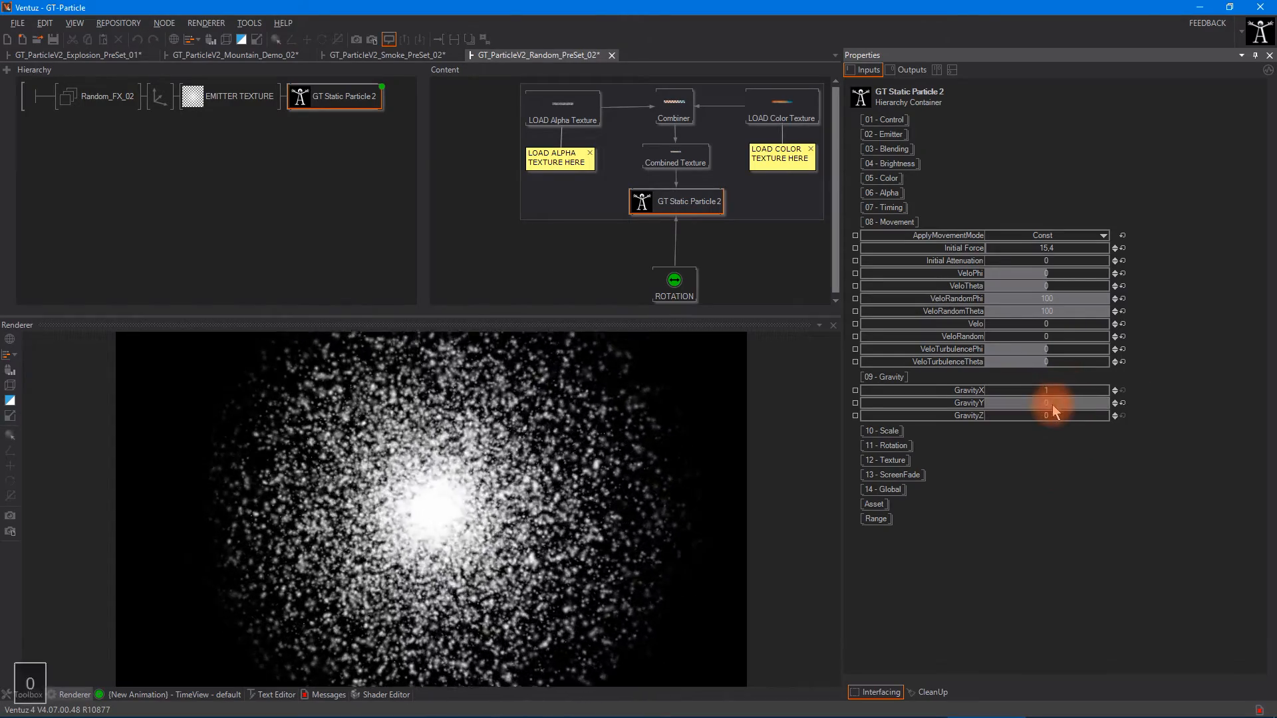
# Set Initial Attenuation to 1, Initial Force to about 17.4, Velo to 4 and VeloRandom to about 1.5, with turbulence and GravityY about -31.4.
pyautogui.moveTo(1052, 404); pyautogui.dragTo(990, 410)
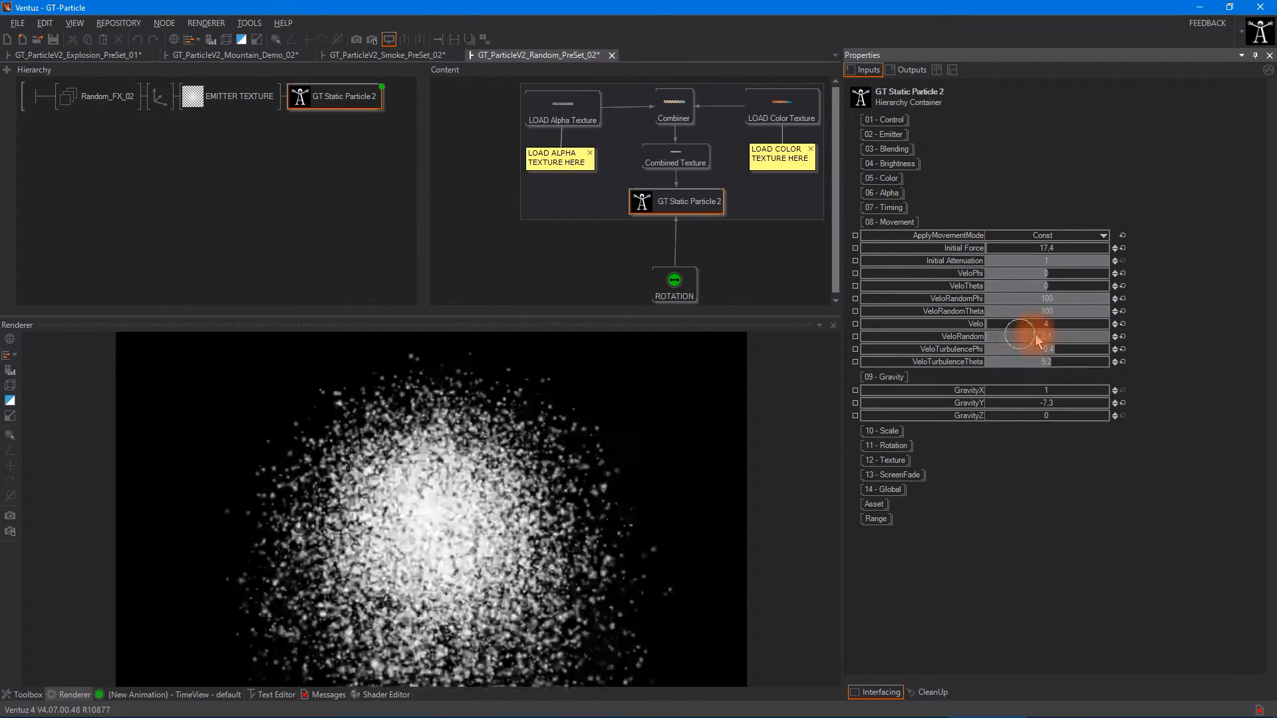
pyautogui.moveTo(1062, 402); pyautogui.dragTo(749, 419)
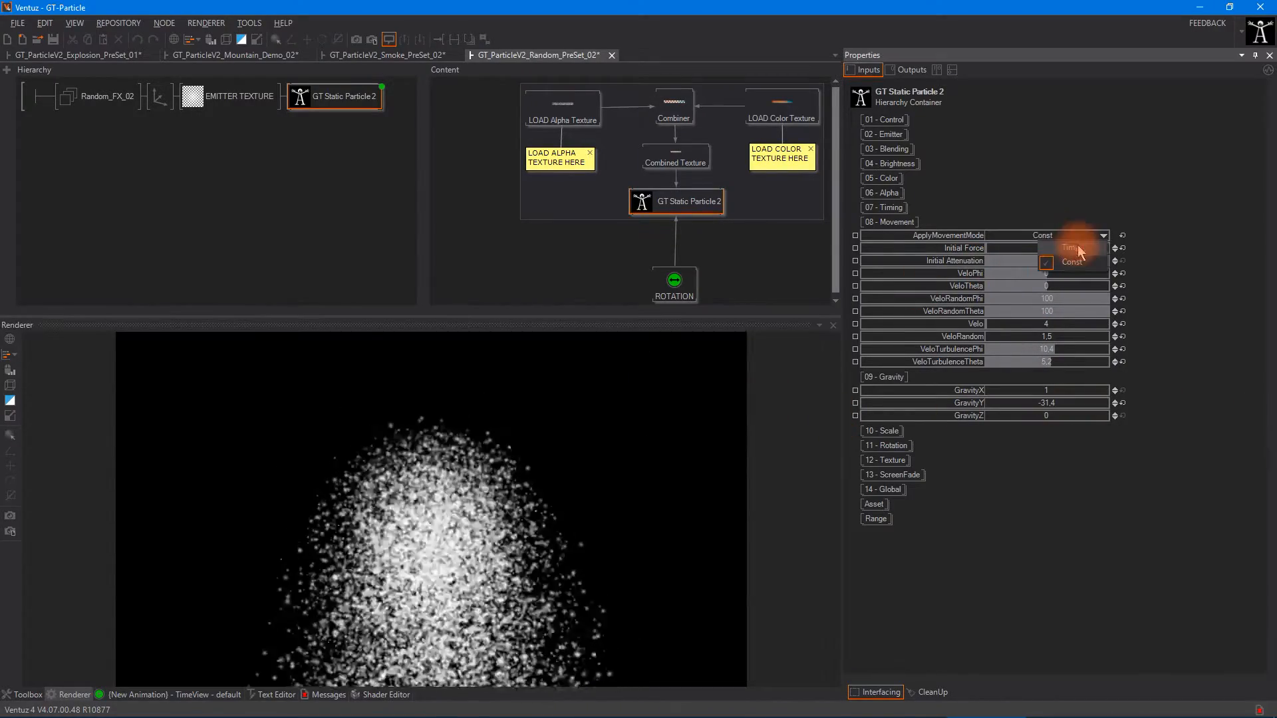
# Return ApplyMovementMode to Time, collapse the Movement group and vary GravityY to change how the particles fall.
pyautogui.click(891, 222)
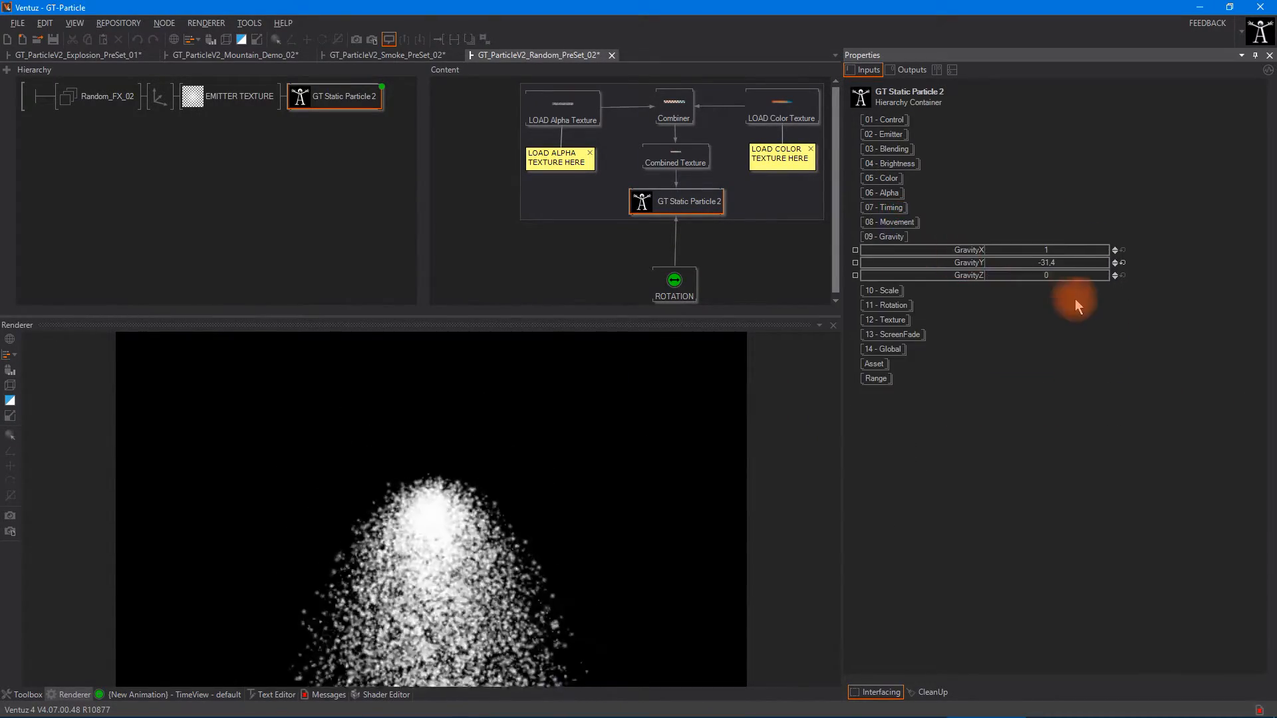
pyautogui.moveTo(1162, 270); pyautogui.dragTo(1047, 333)
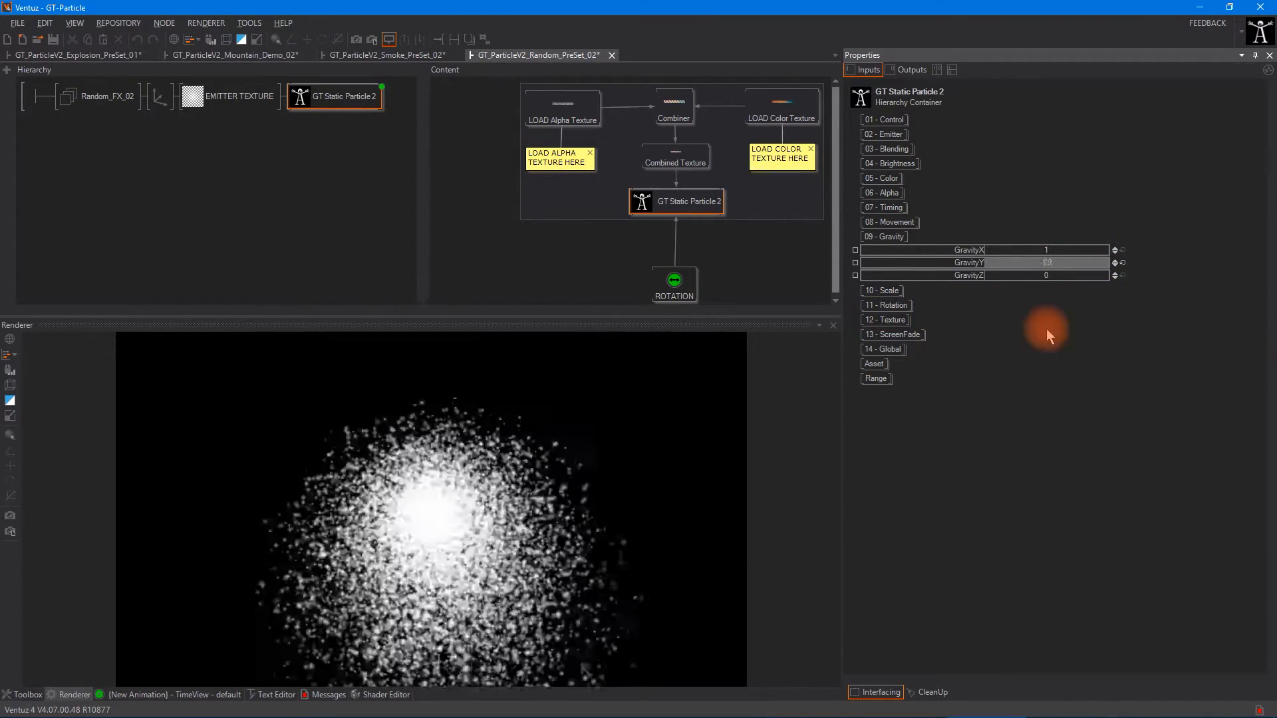
pyautogui.moveTo(1162, 324); pyautogui.dragTo(1064, 317)
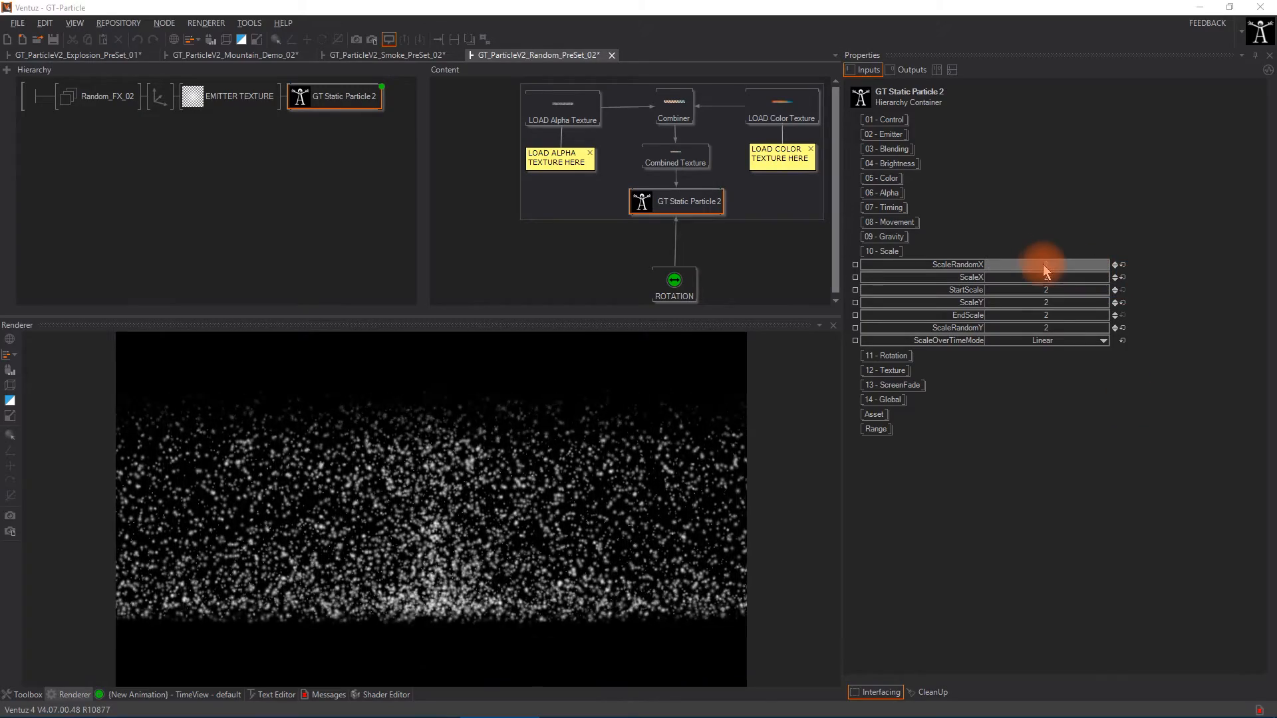
# Try different ScaleRandomX and ScaleX values on the particles, and return each to 2.
pyautogui.moveTo(1053, 264); pyautogui.dragTo(1199, 263)
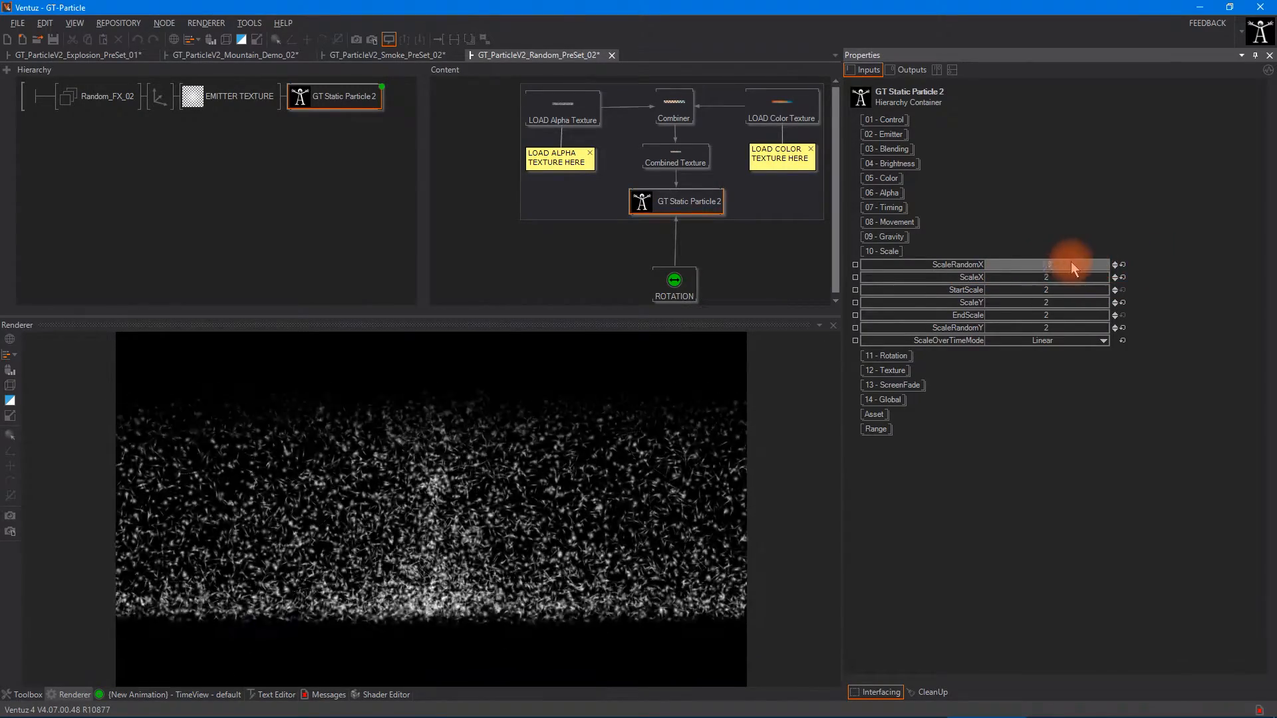
pyautogui.moveTo(1105, 260); pyautogui.dragTo(1072, 264)
pyautogui.write('2')
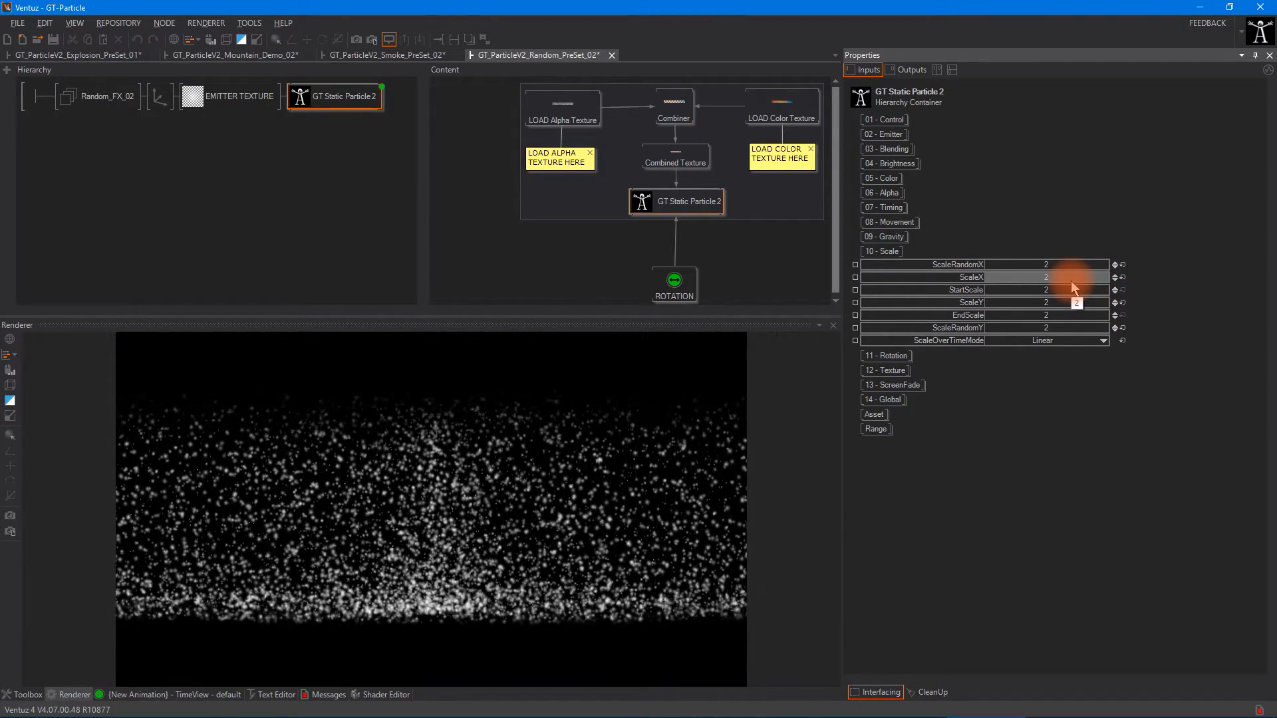
pyautogui.moveTo(1071, 282); pyautogui.dragTo(1088, 282)
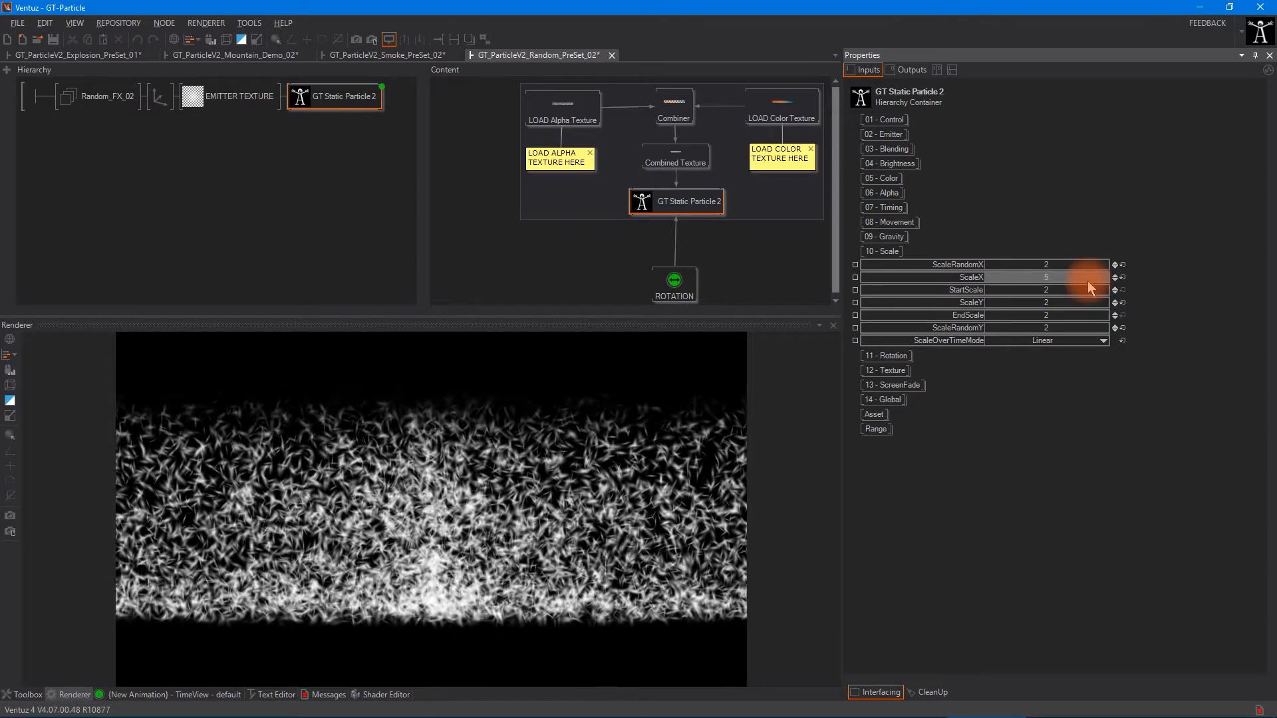
pyautogui.click(1063, 282)
pyautogui.write('2')
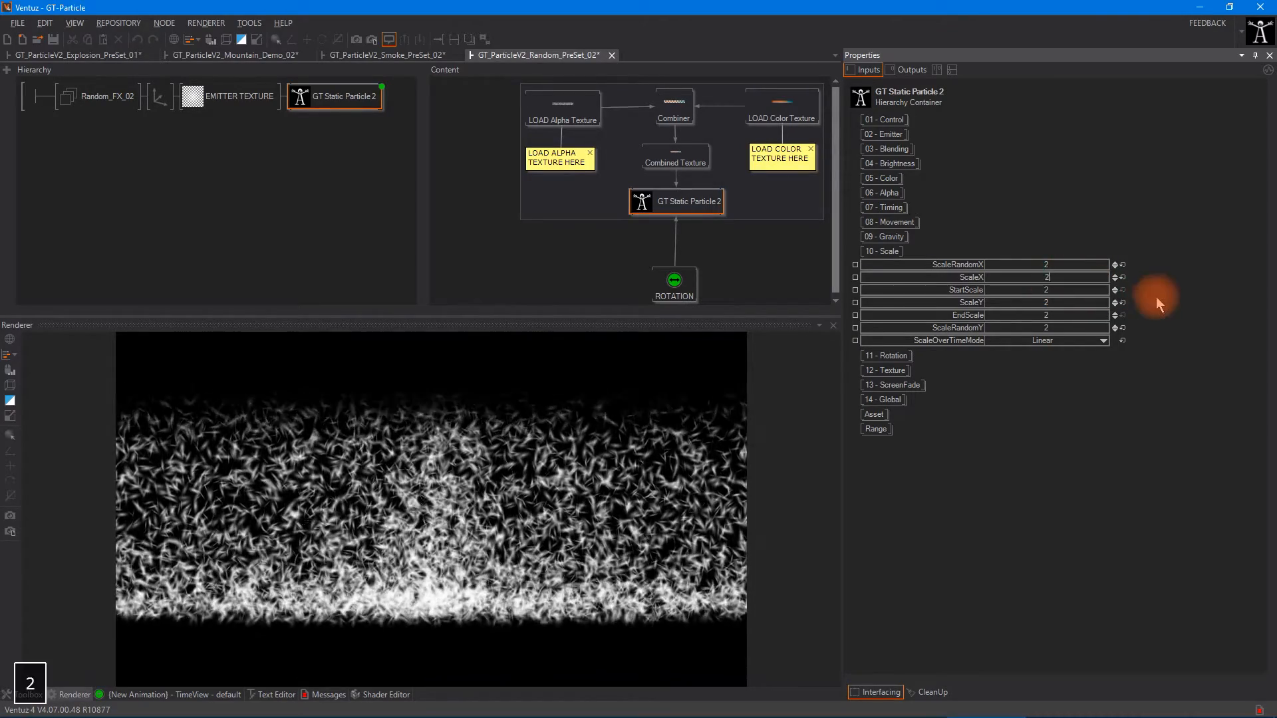
# Try ScaleX and ScaleY at 3 to enlarge the particles evenly, and return both to 2.
pyautogui.write('3')
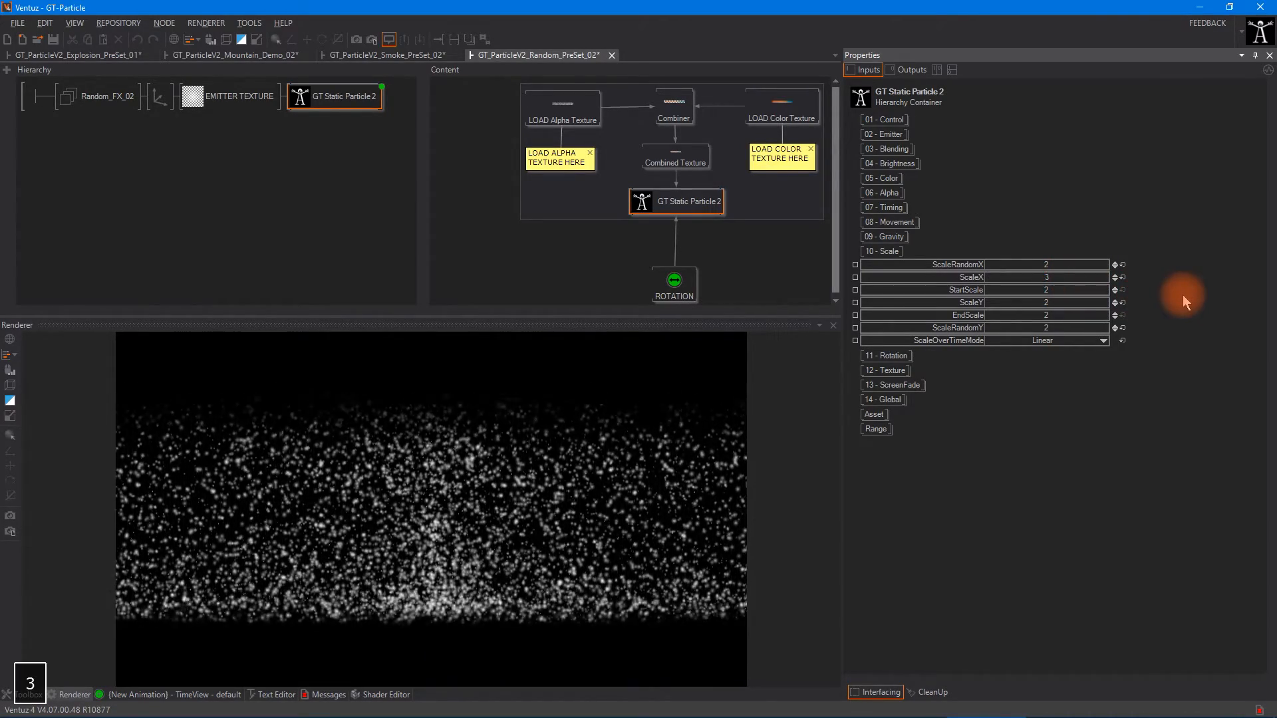
pyautogui.click(1059, 302)
pyautogui.write('3')
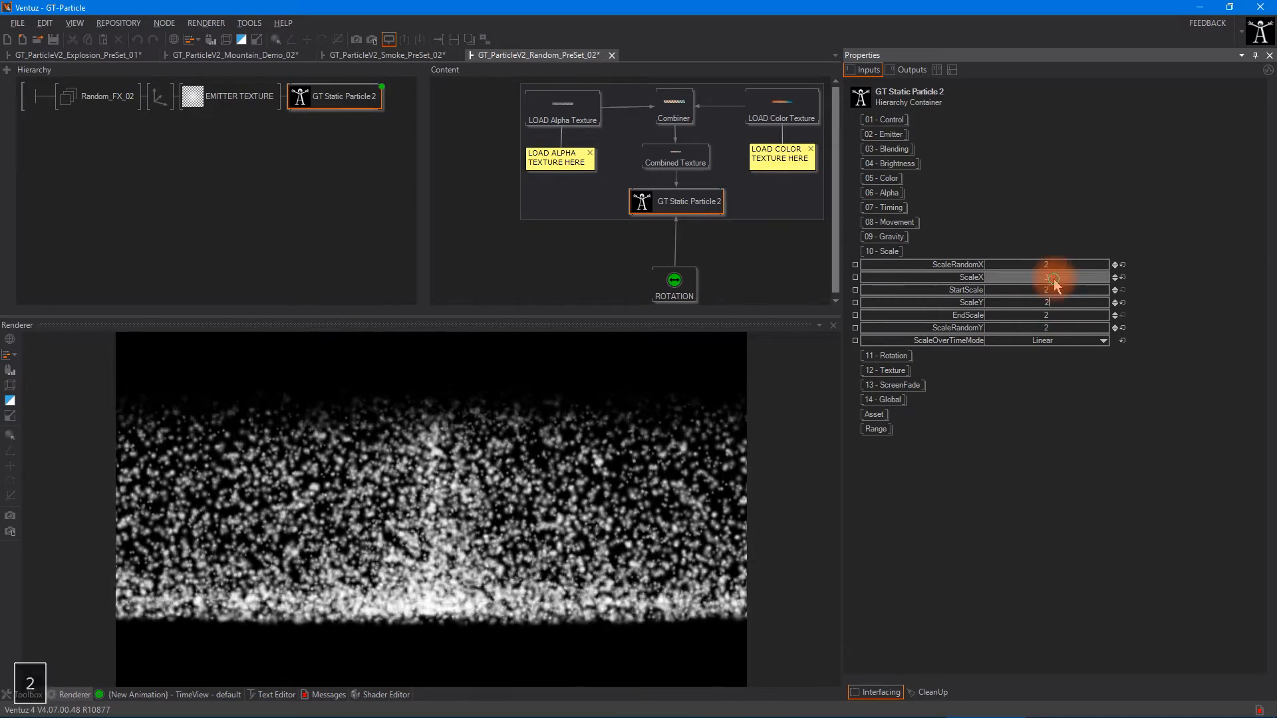
pyautogui.click(1057, 277)
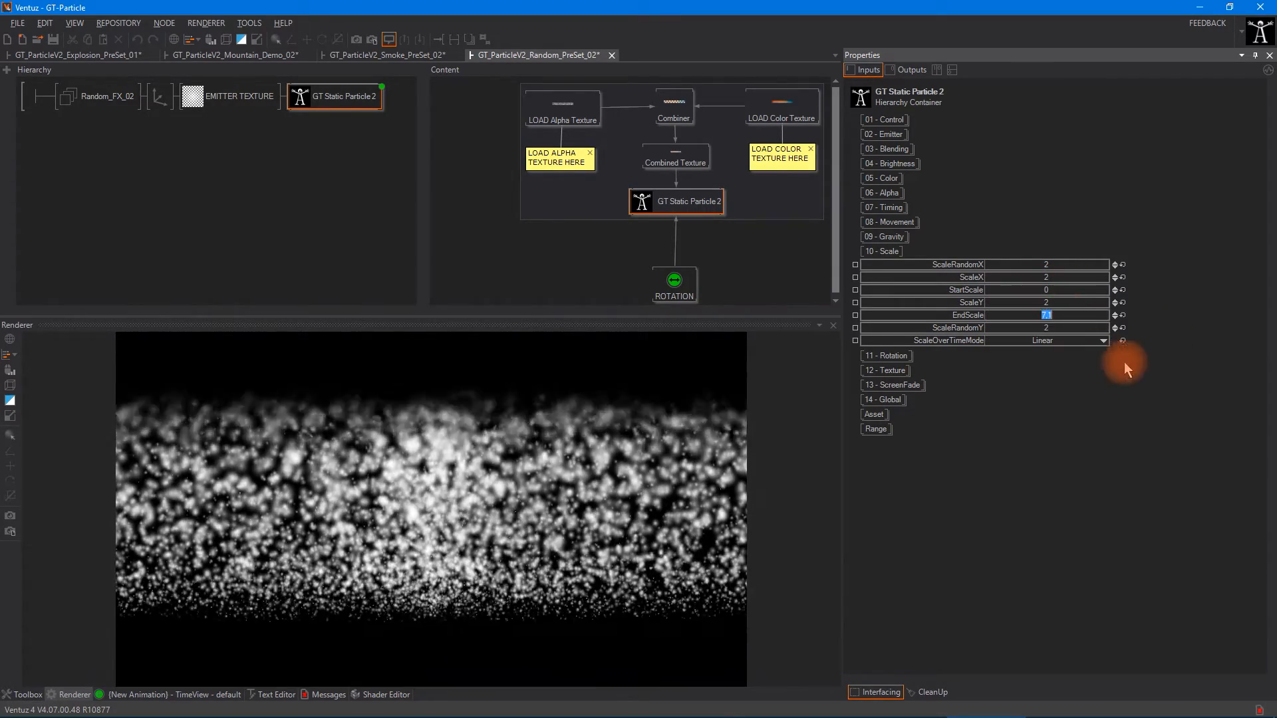
# Set EndScale to 8 and switch ScaleOverTimeMode to Accelerate.
pyautogui.write('8')
pyautogui.click(1084, 340)
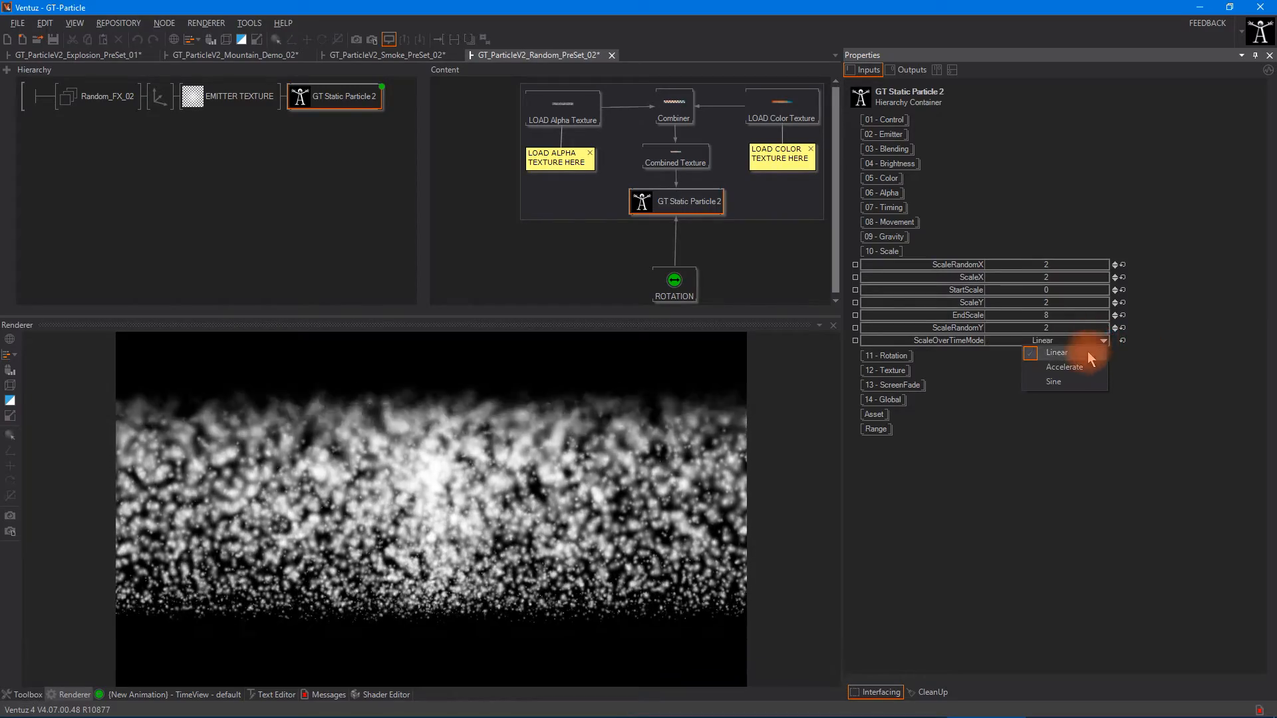
pyautogui.click(1230, 355)
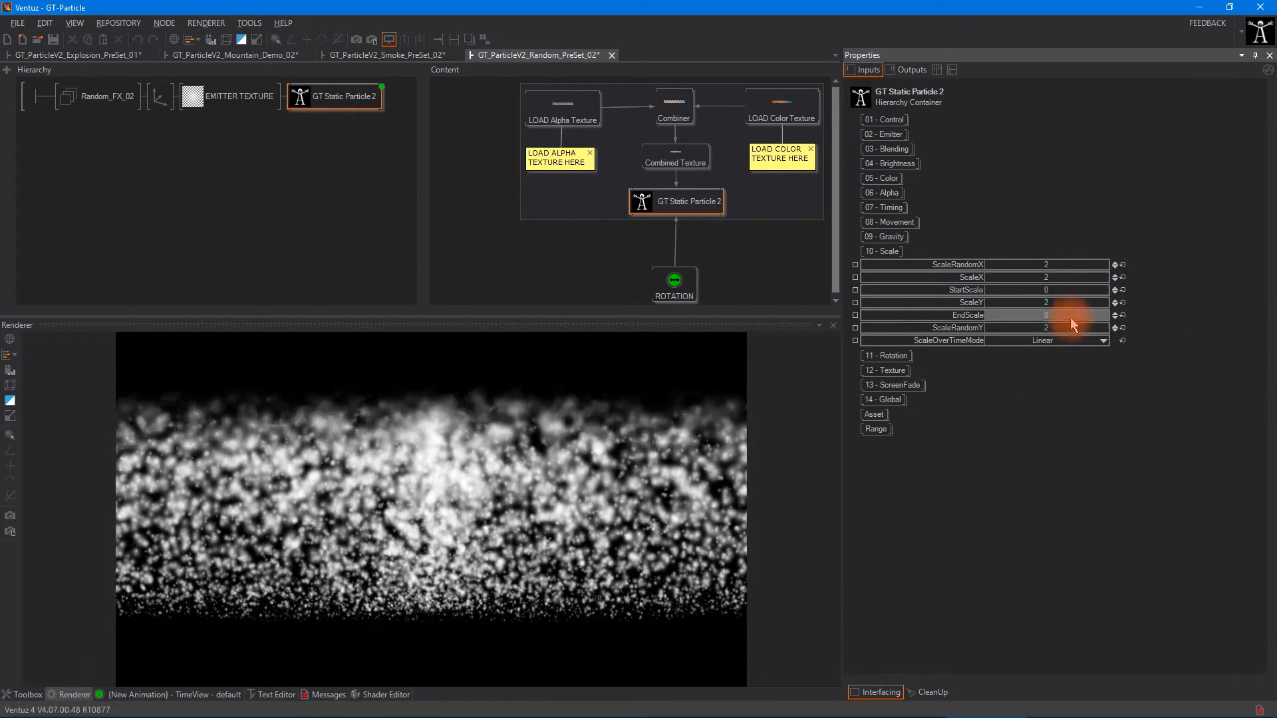
pyautogui.click(1074, 340)
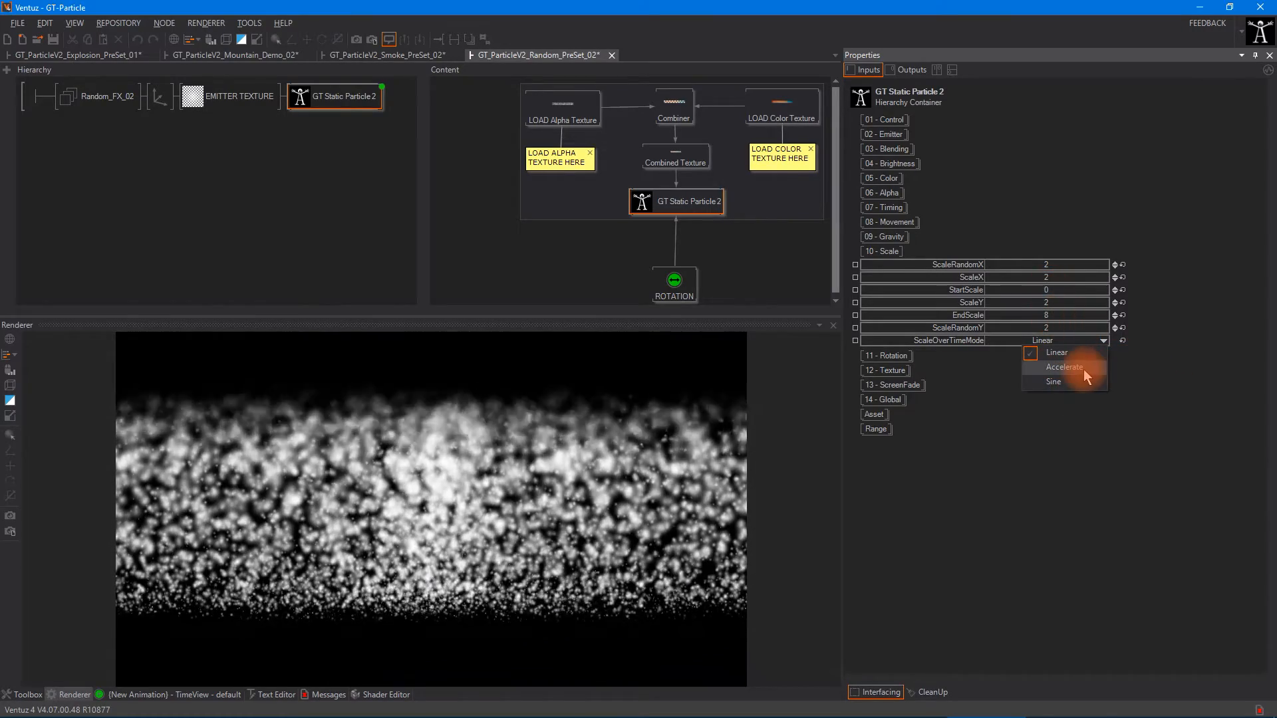
pyautogui.click(1082, 370)
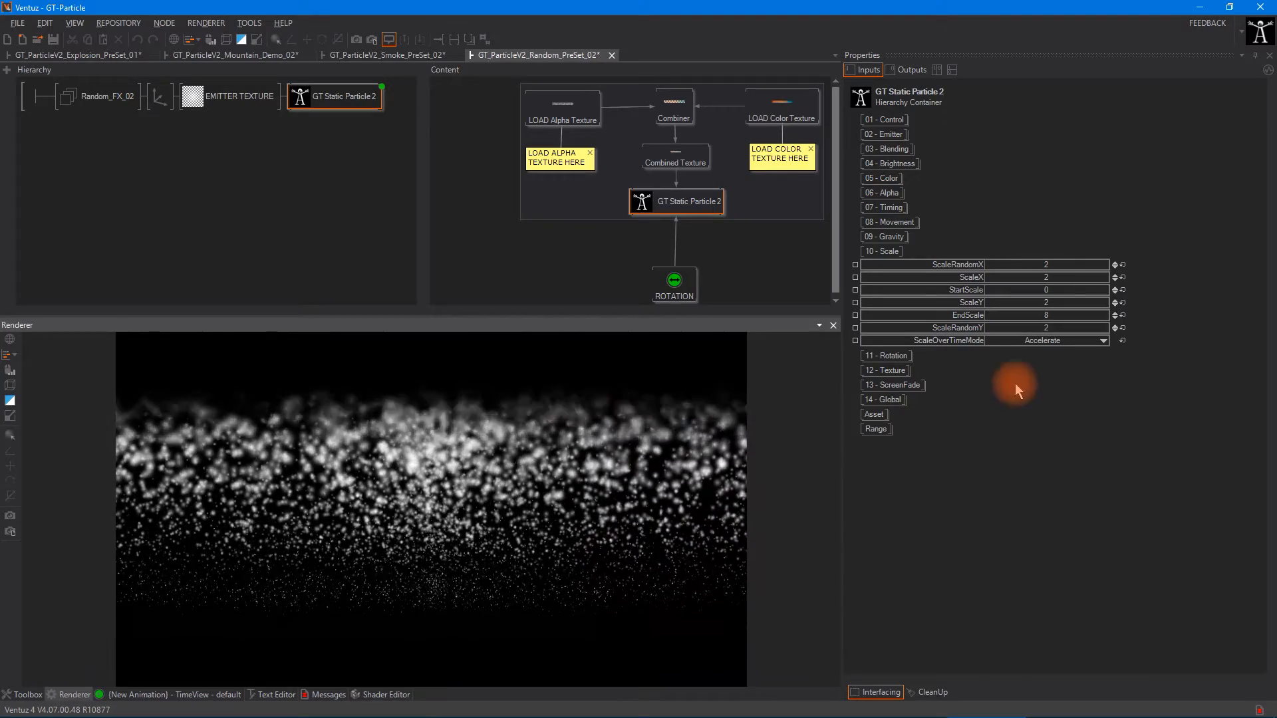
# Compare the Sine, Linear and Accelerate options of ScaleOverTimeMode, ending on Sine.
pyautogui.click(1045, 342)
pyautogui.click(1072, 383)
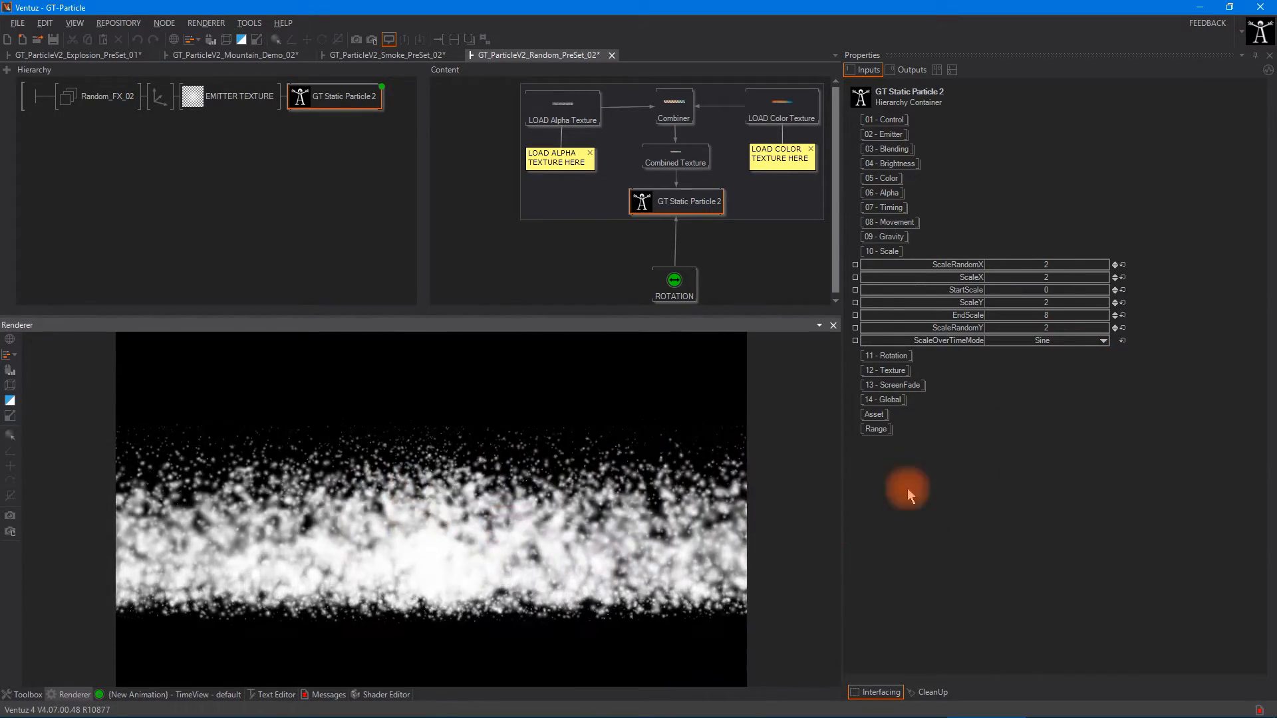
pyautogui.click(1053, 342)
pyautogui.click(1067, 357)
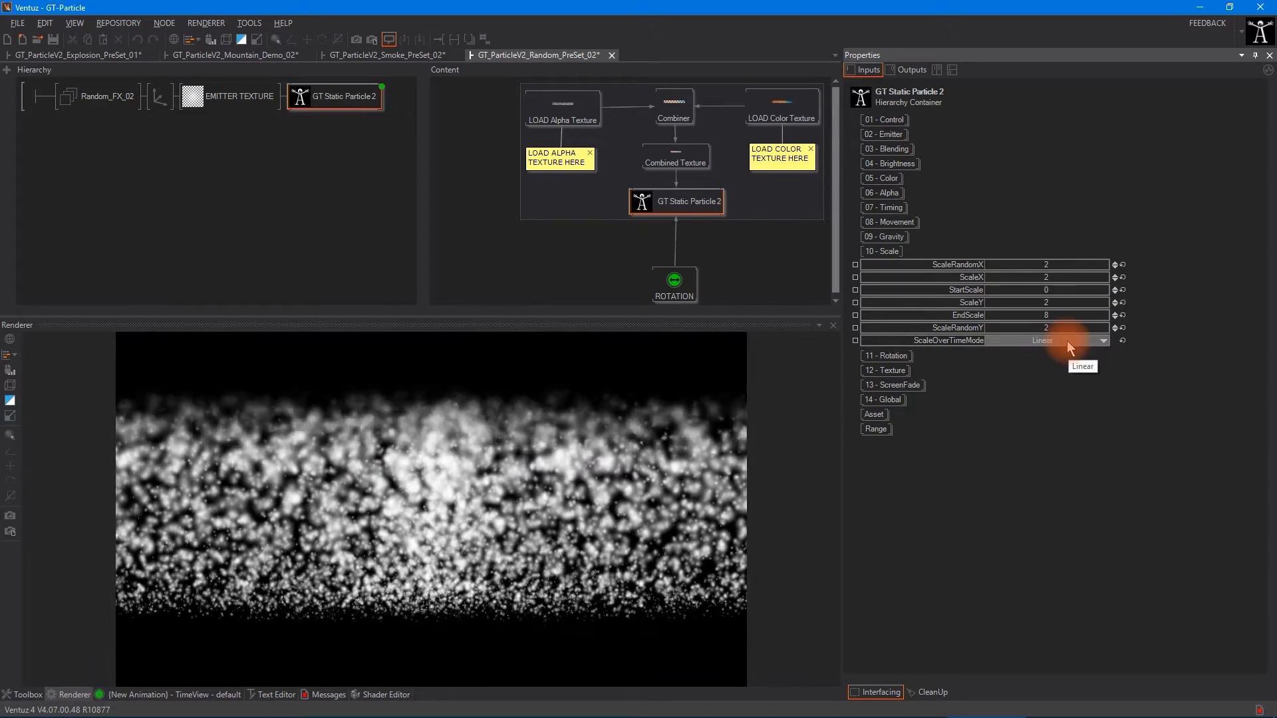
pyautogui.click(1067, 341)
pyautogui.click(1070, 367)
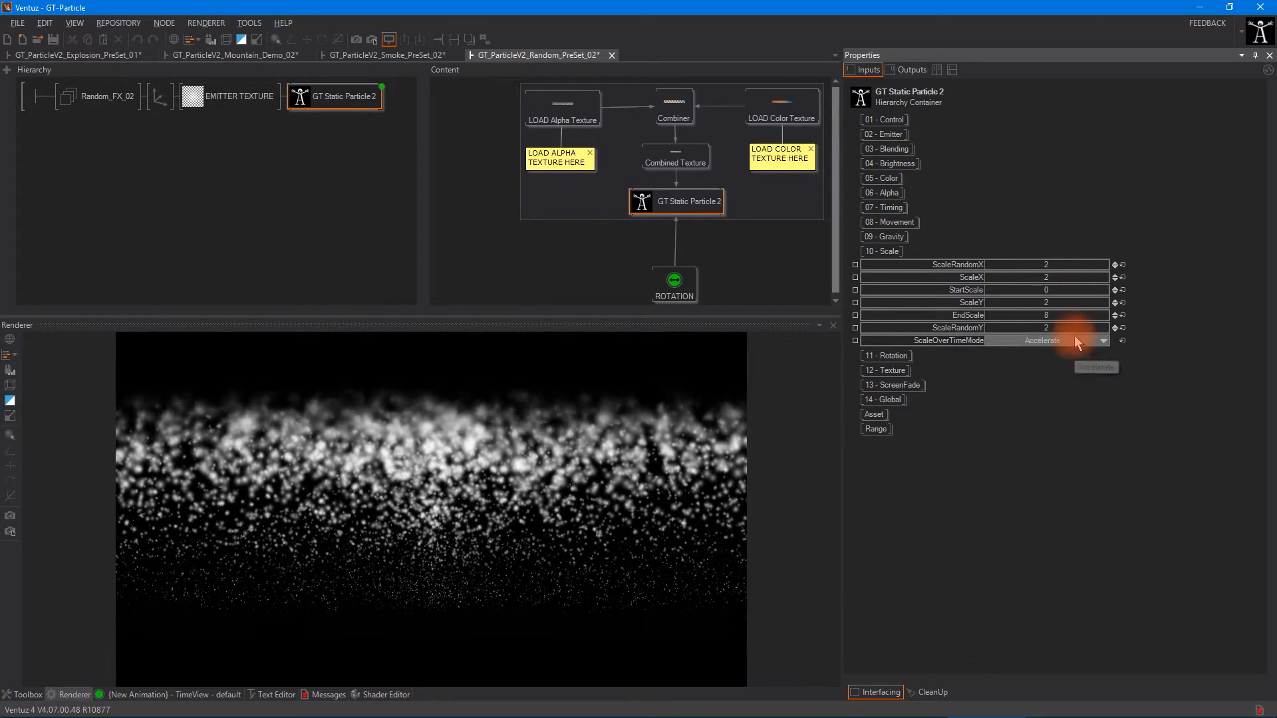
pyautogui.click(1075, 338)
pyautogui.click(1083, 381)
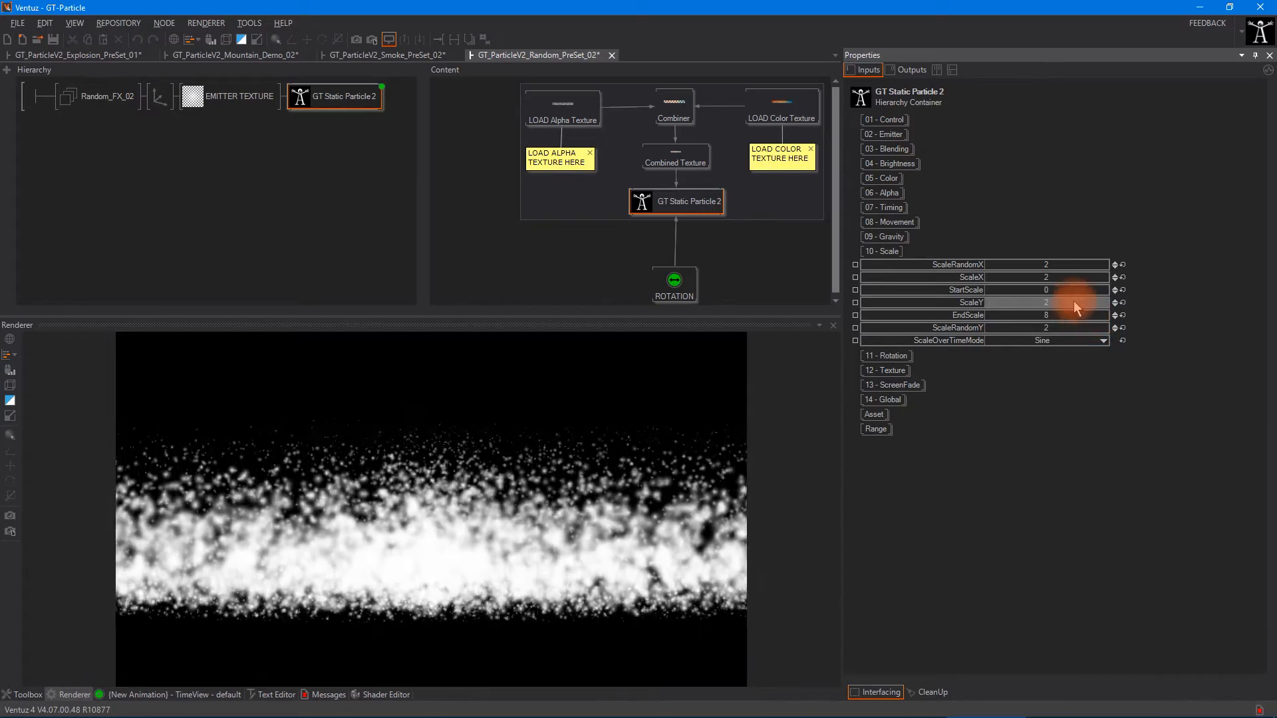
# Reverse the scale change over time by setting StartScale to 8 and EndScale to 0.
pyautogui.click(1060, 290)
pyautogui.write('8')
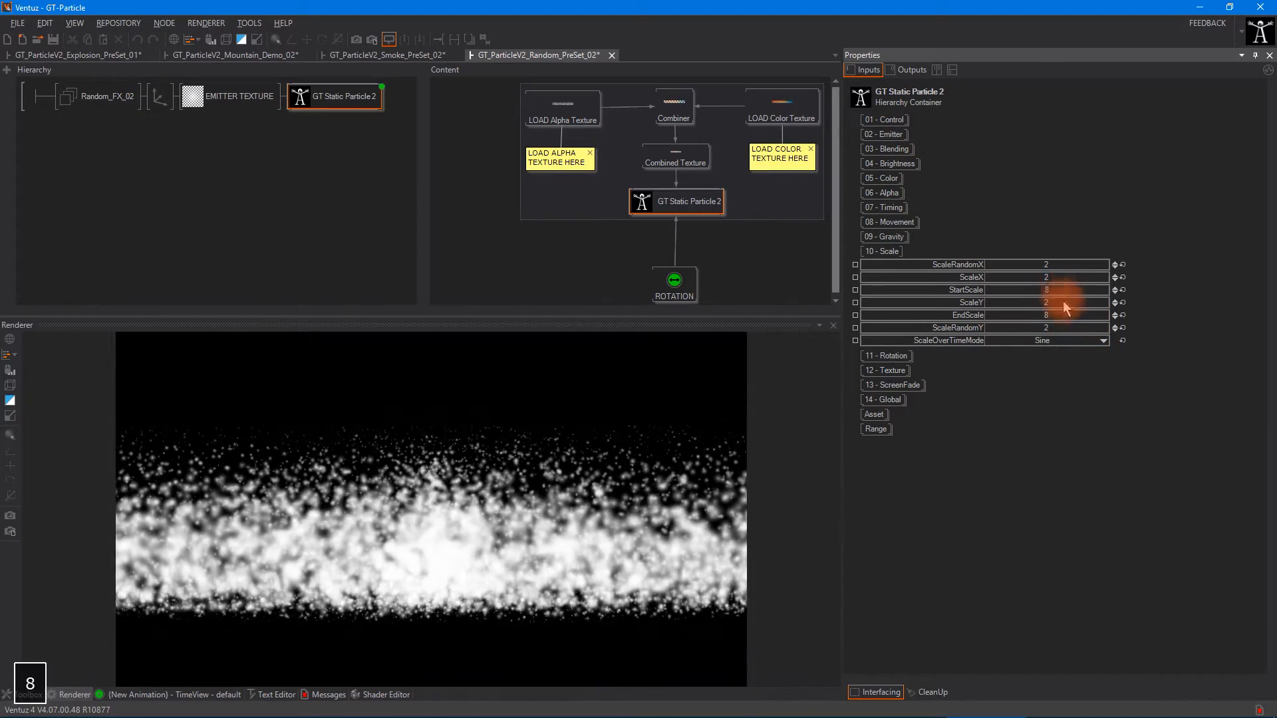
pyautogui.click(1058, 315)
pyautogui.write('0')
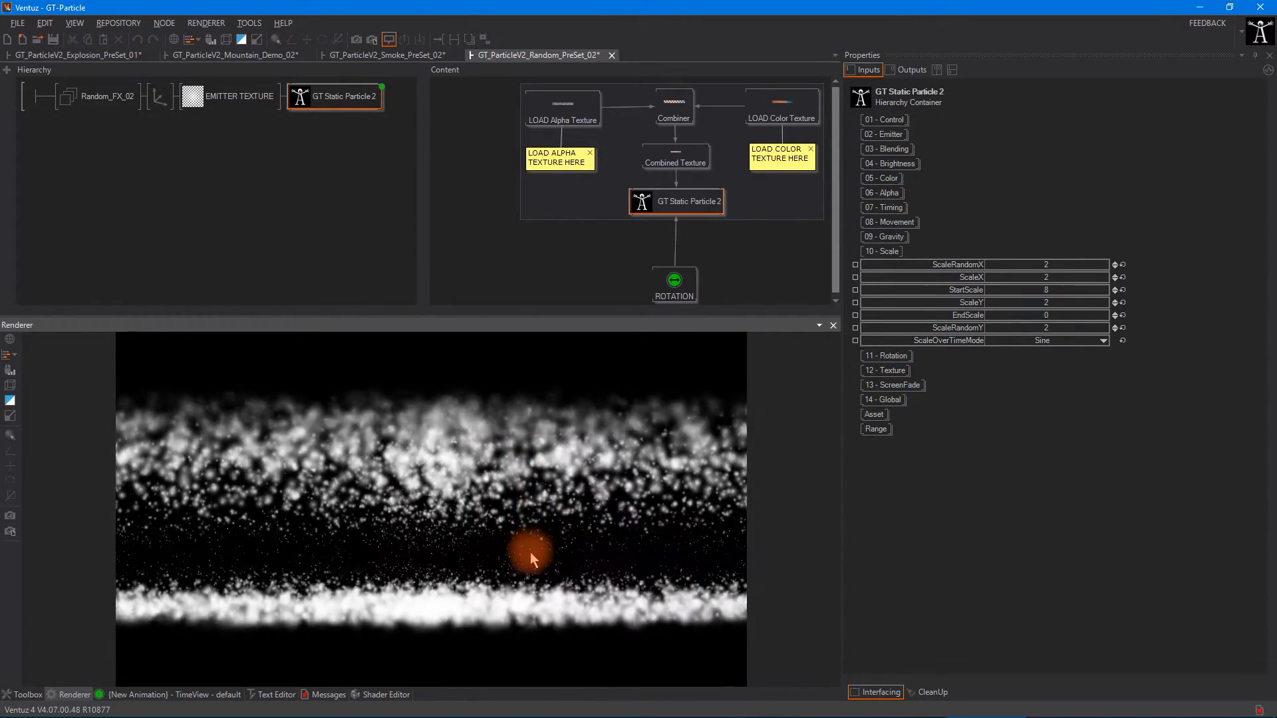
# Switch ScaleOverTimeMode to Linear, back to Sine and finally to Accelerate with the reversed scale values.
pyautogui.click(1068, 341)
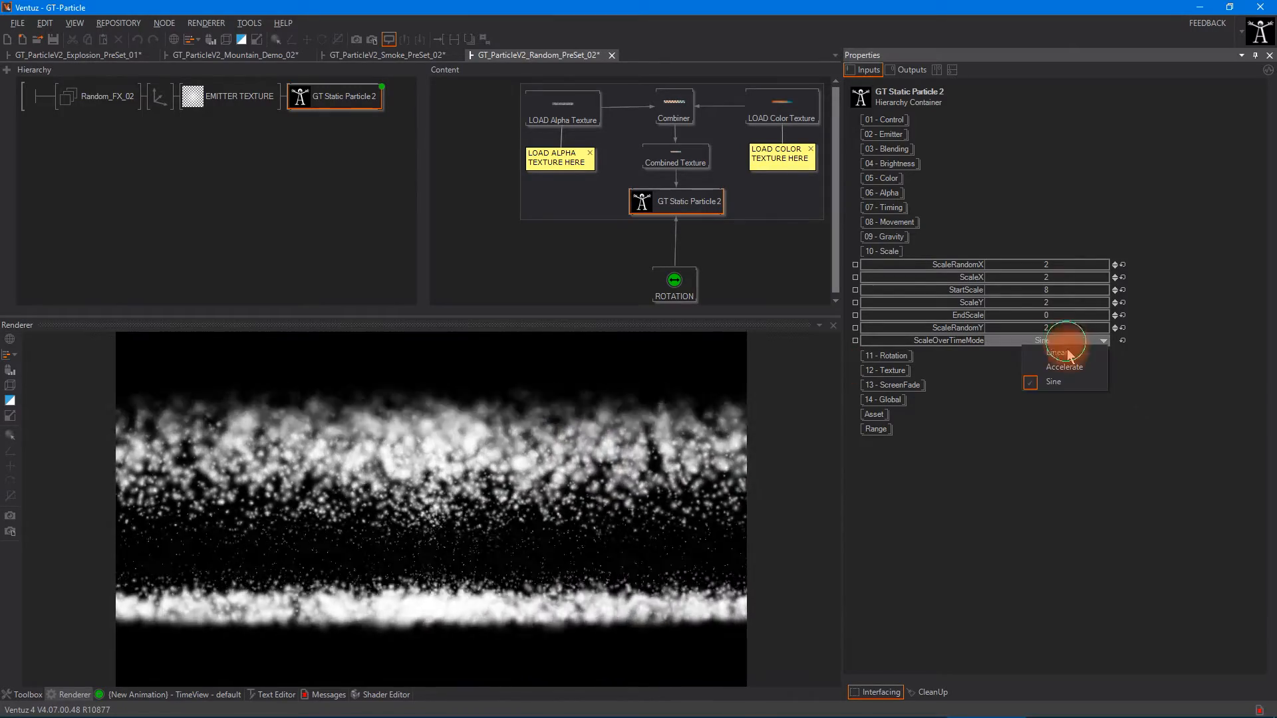
pyautogui.click(1065, 350)
pyautogui.click(1062, 340)
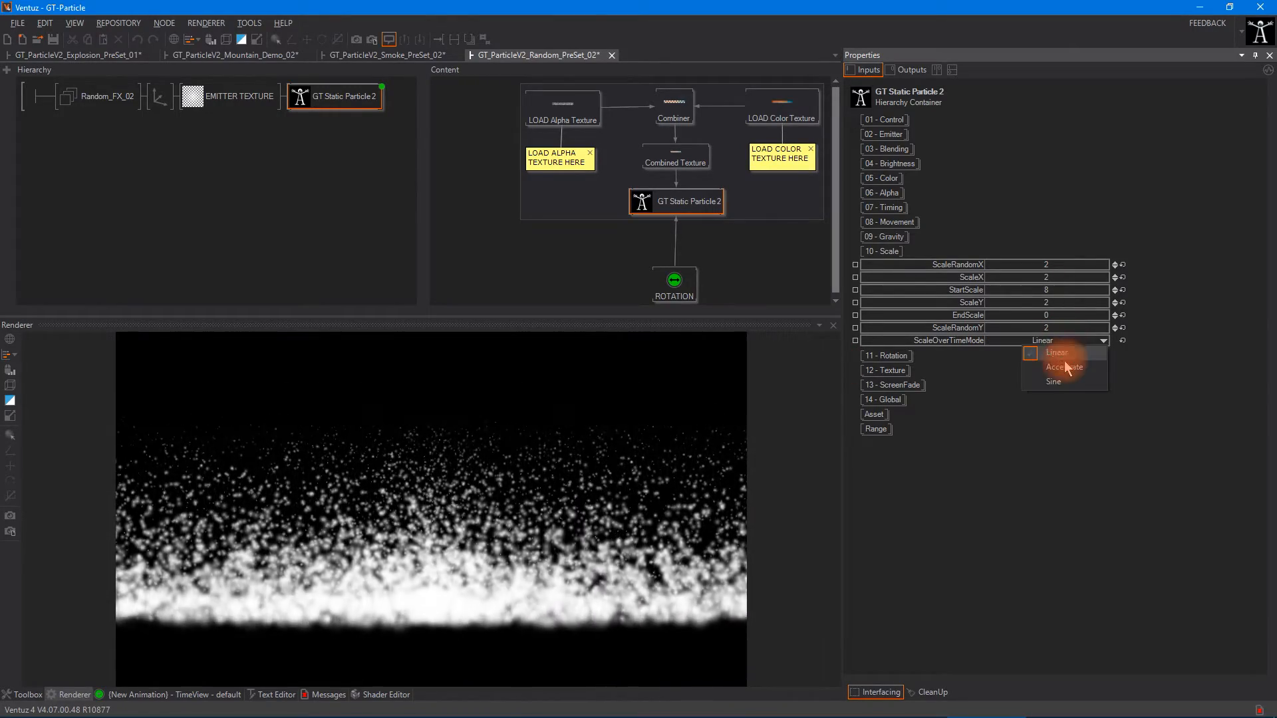
pyautogui.click(1059, 383)
pyautogui.click(1066, 342)
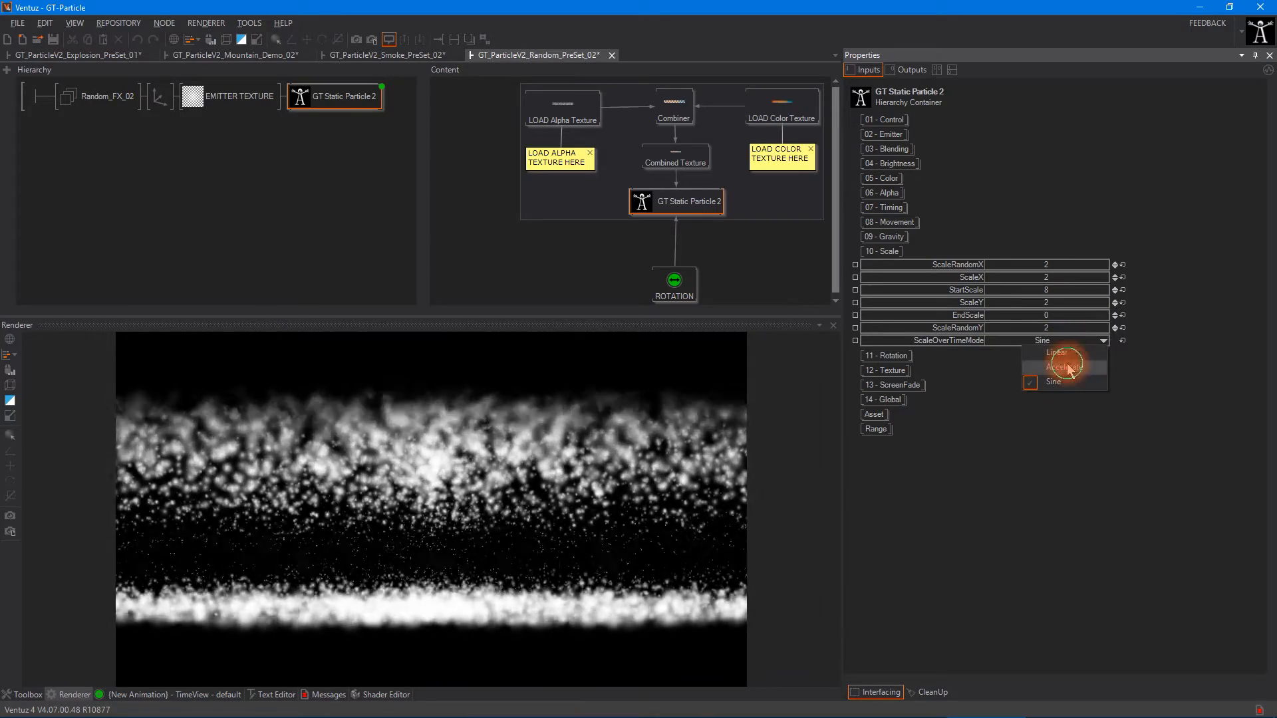
pyautogui.click(1066, 366)
# Set EndScale to 8 and StartScale to 9.
pyautogui.click(1056, 314)
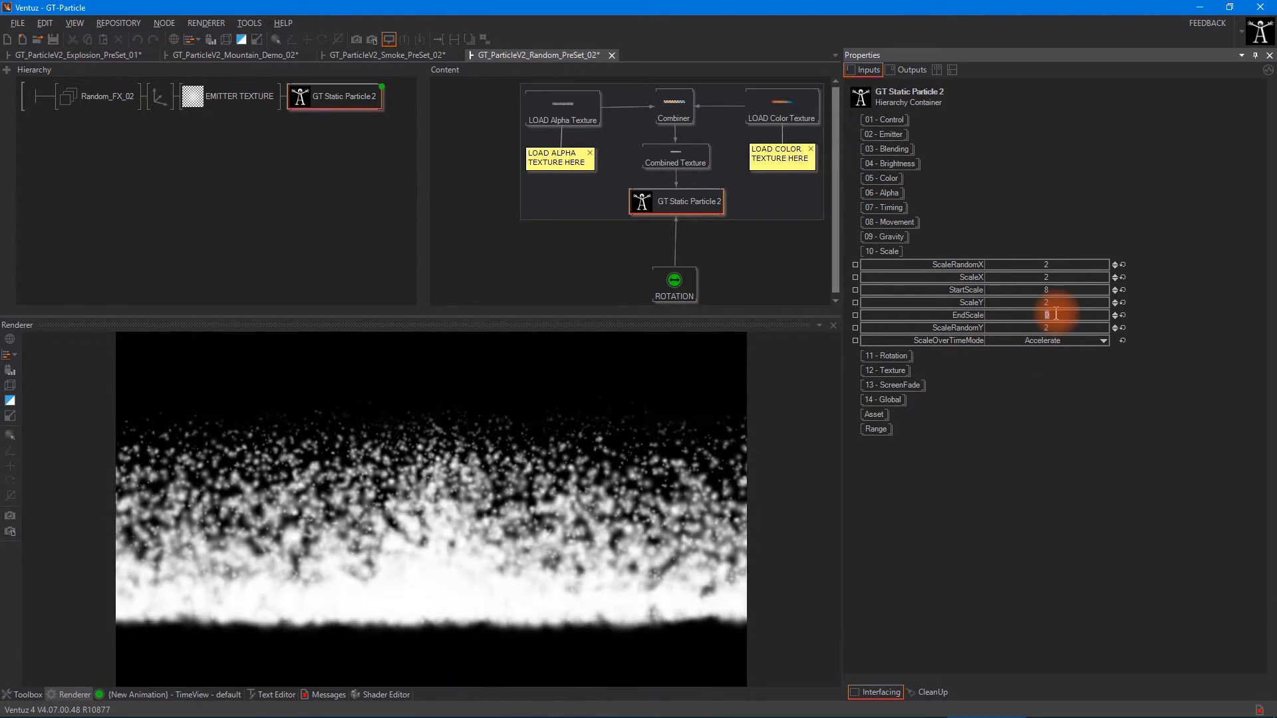
pyautogui.write('8')
pyautogui.click(1057, 290)
pyautogui.write('9')
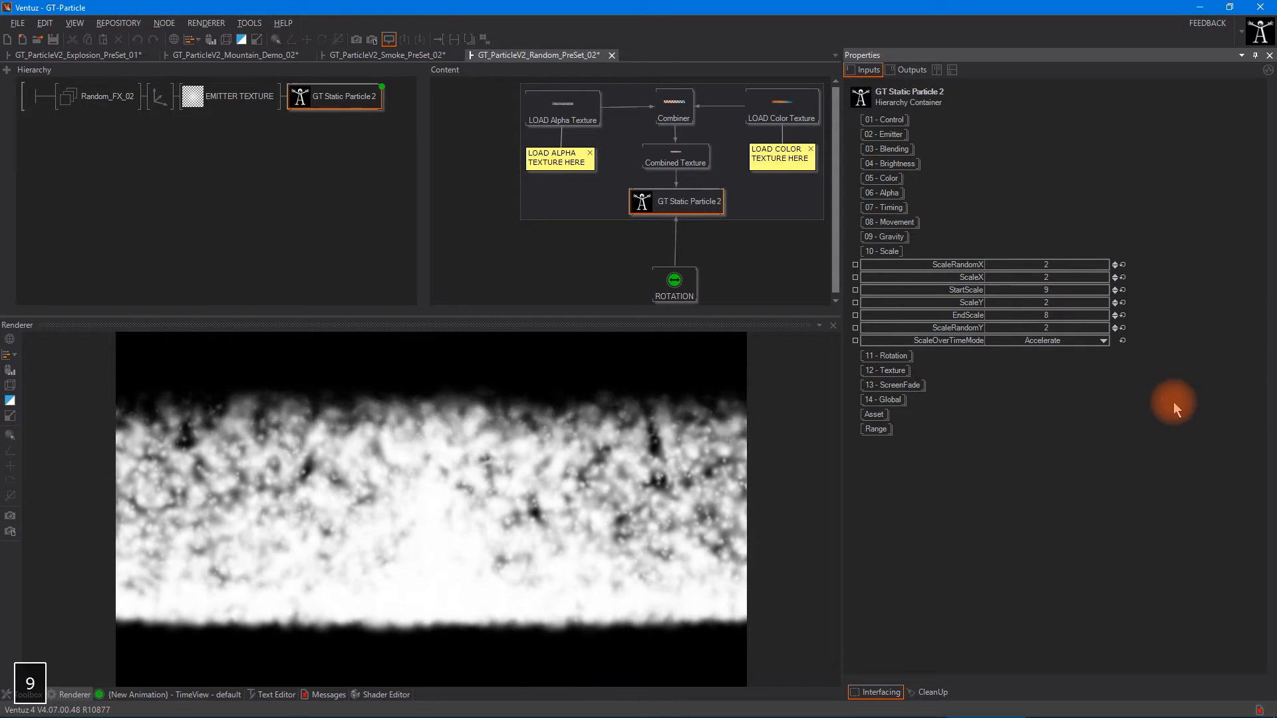
# Set ScaleOverTimeMode to Linear and StartScale to 0.
pyautogui.click(1063, 340)
pyautogui.click(1066, 349)
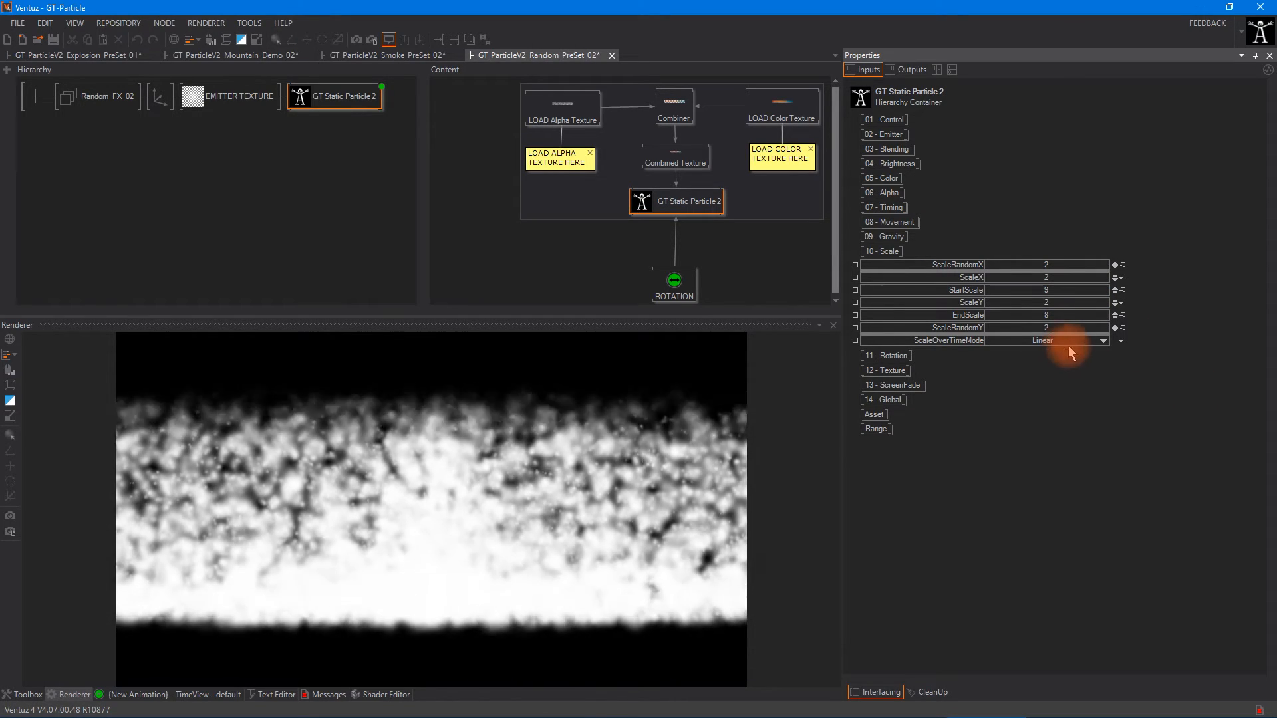
pyautogui.click(1066, 289)
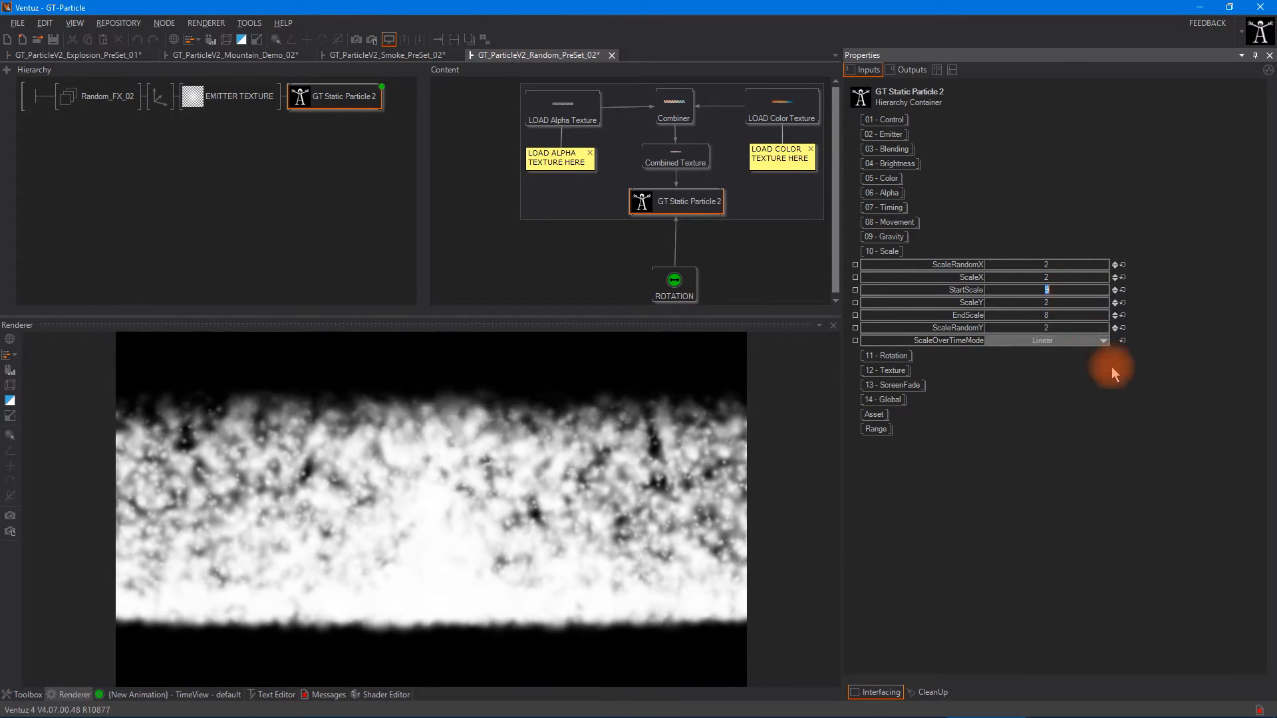
pyautogui.write('0')
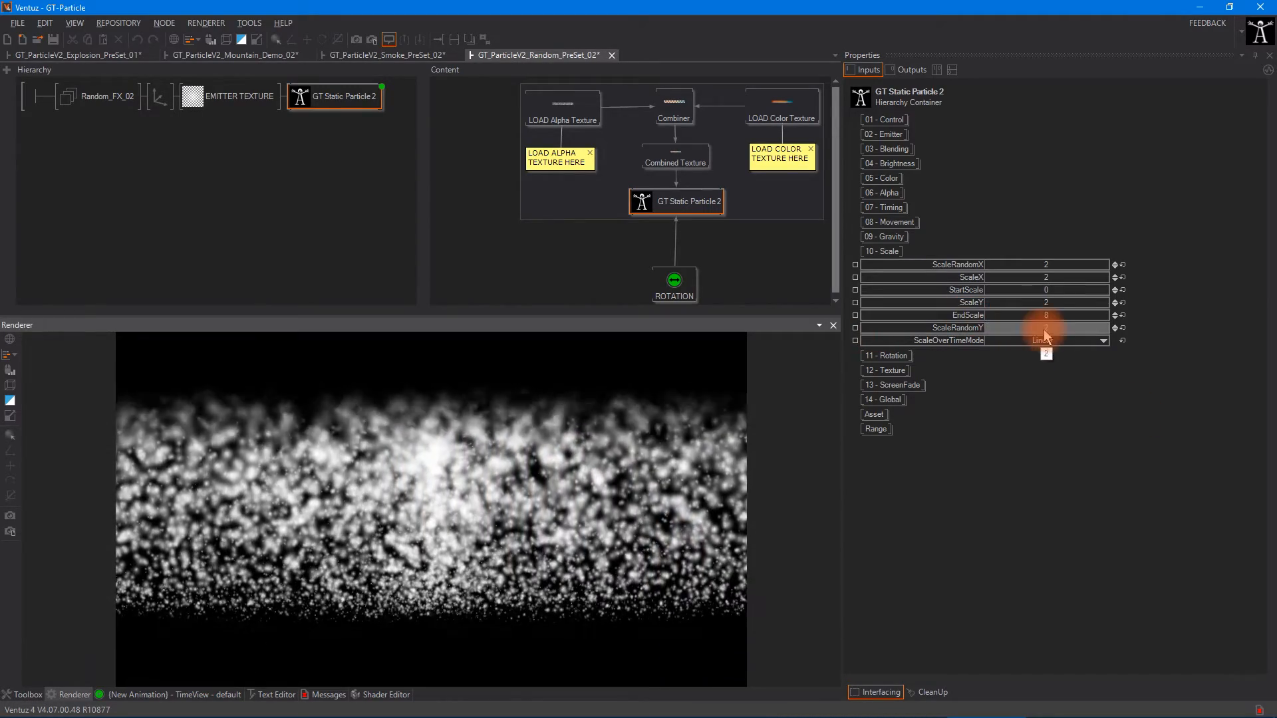
# Reset both StartScale and EndScale to 2.
pyautogui.click(1056, 290)
pyautogui.write('2')
pyautogui.click(1051, 315)
pyautogui.write('2')
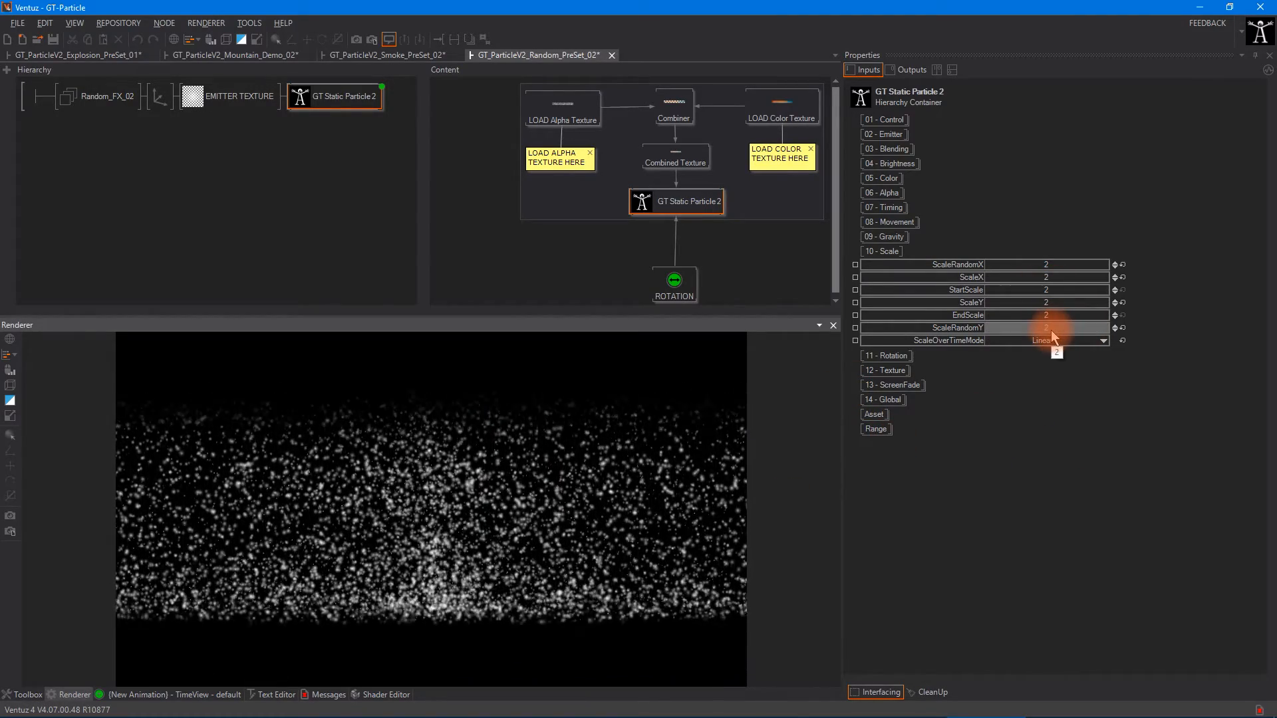
# Set ScaleRandomY and ScaleRandomX to 5.
pyautogui.click(1051, 329)
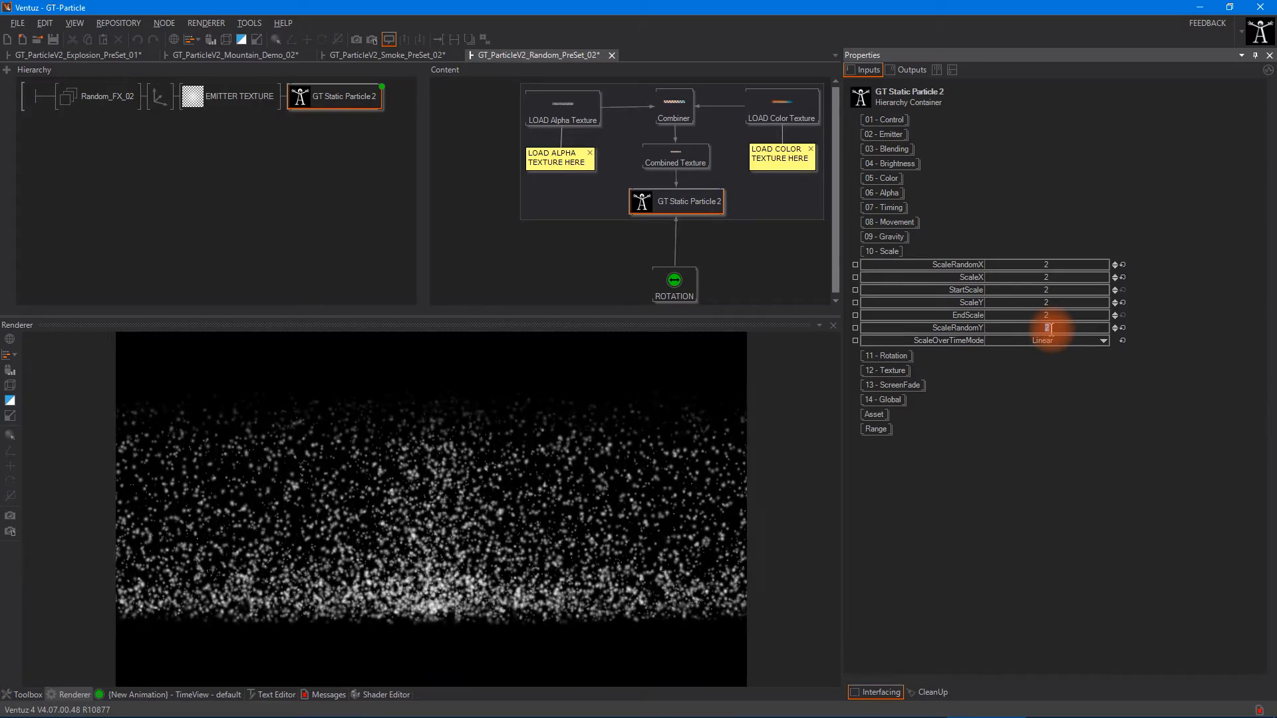
pyautogui.write('5')
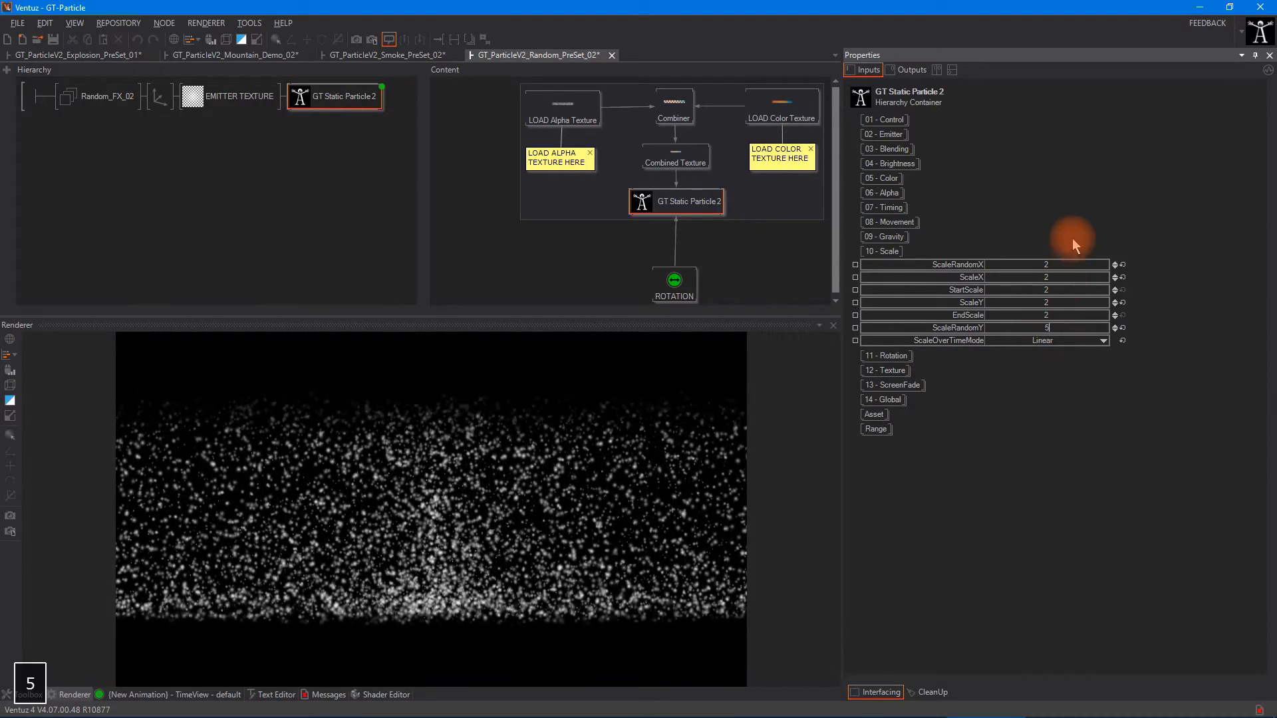
pyautogui.click(1073, 230)
pyautogui.click(1051, 264)
pyautogui.write('5')
pyautogui.click(1067, 246)
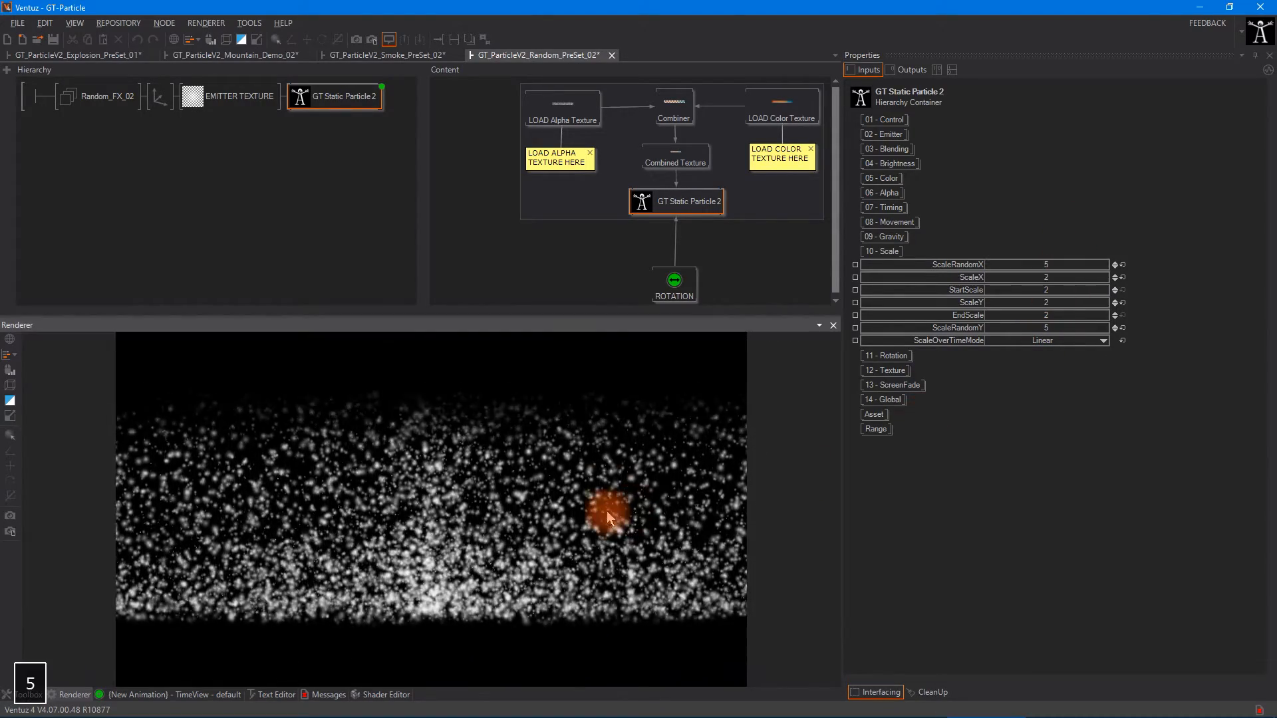
# Try EndScale at 1, and raise it to 11.
pyautogui.click(1050, 316)
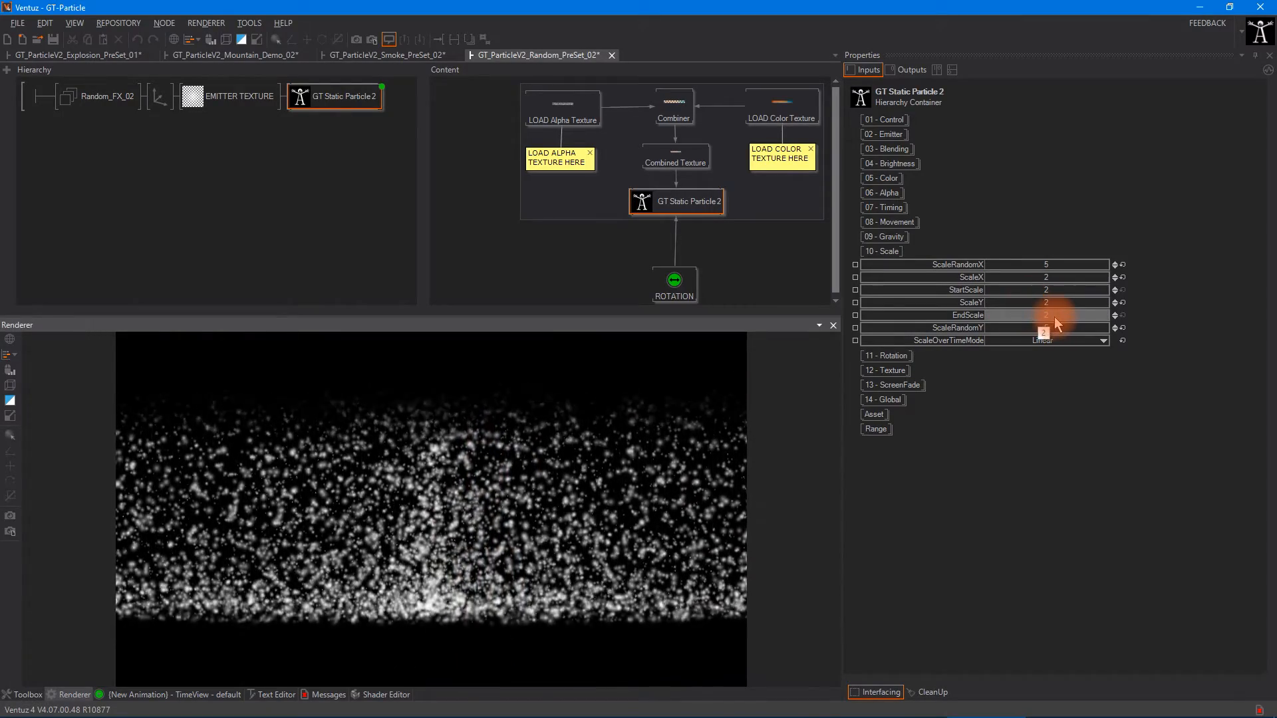
pyautogui.write('1')
pyautogui.click(1047, 228)
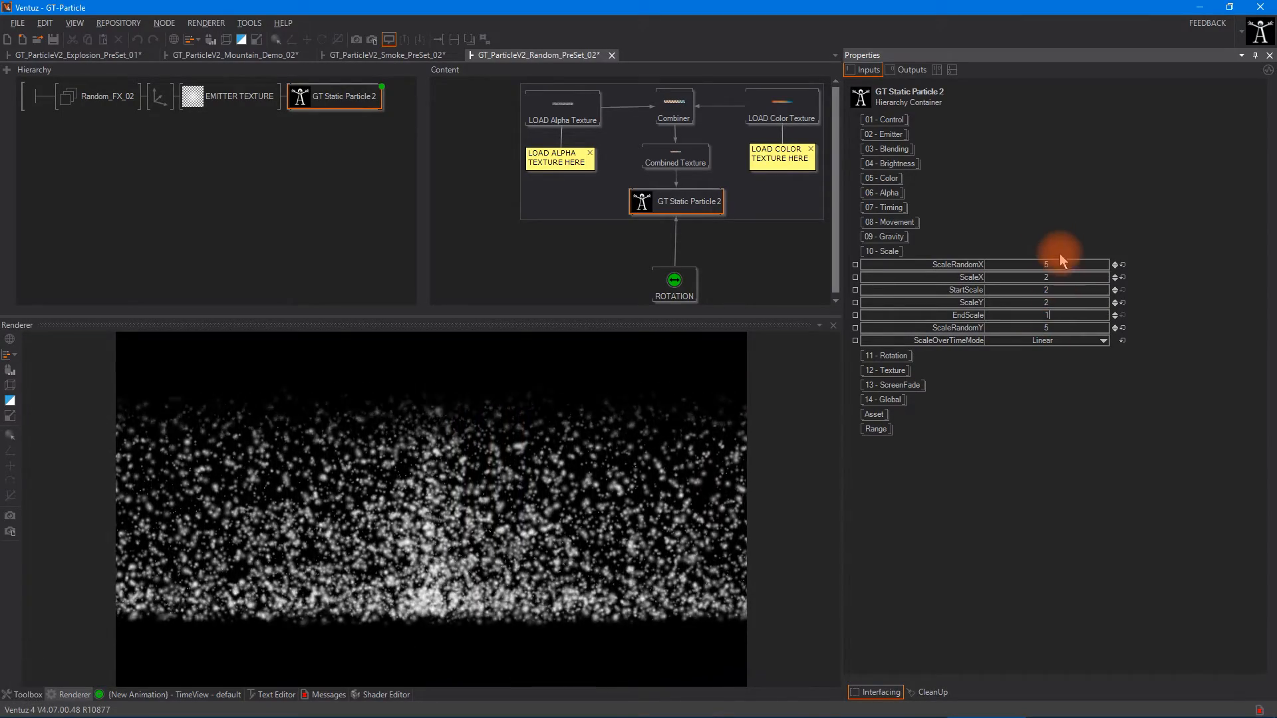
pyautogui.click(1064, 315)
pyautogui.write('11')
pyautogui.click(1203, 296)
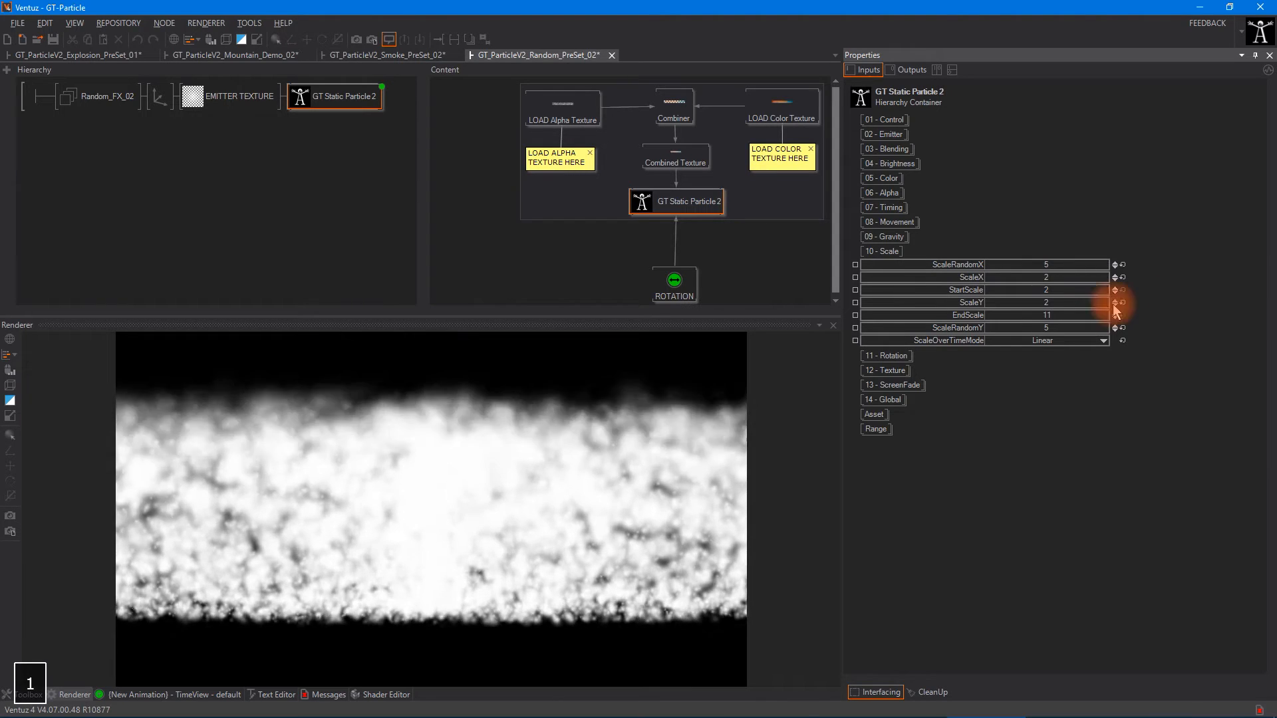
# Set ScaleX to 11 and return EndScale to 2.
pyautogui.click(1052, 317)
pyautogui.click(1049, 277)
pyautogui.write('11')
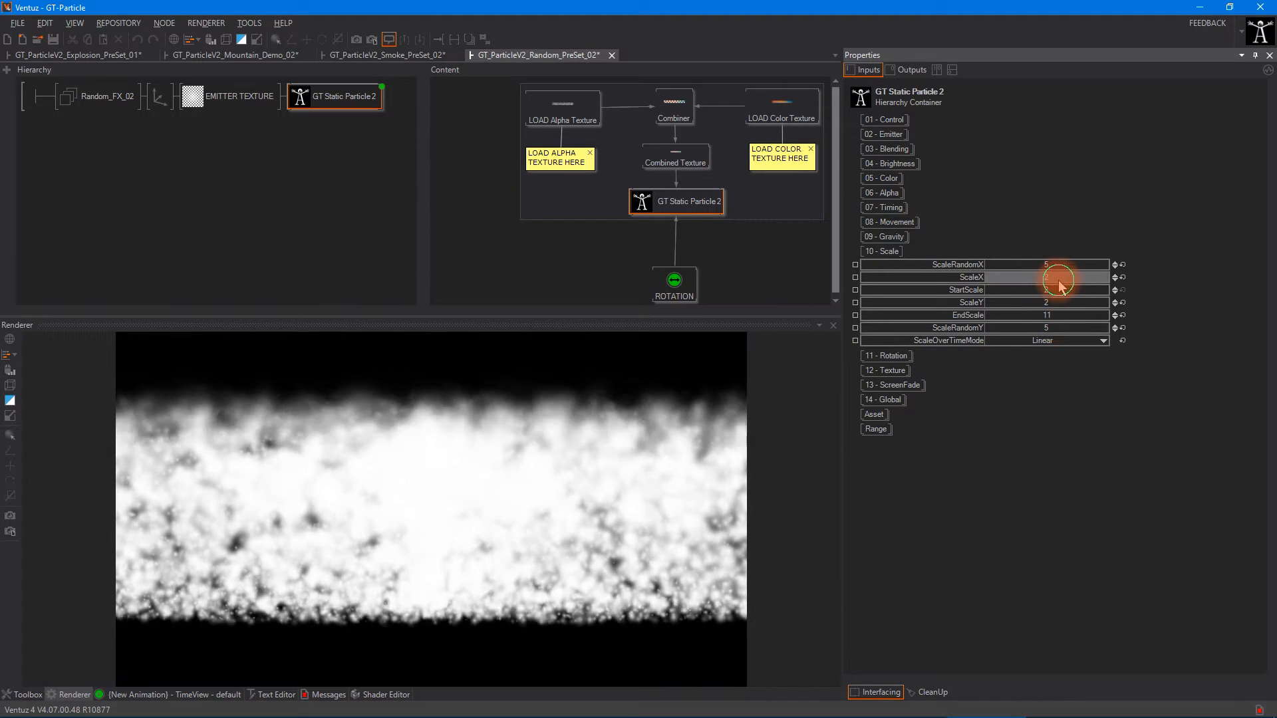
pyautogui.click(1177, 303)
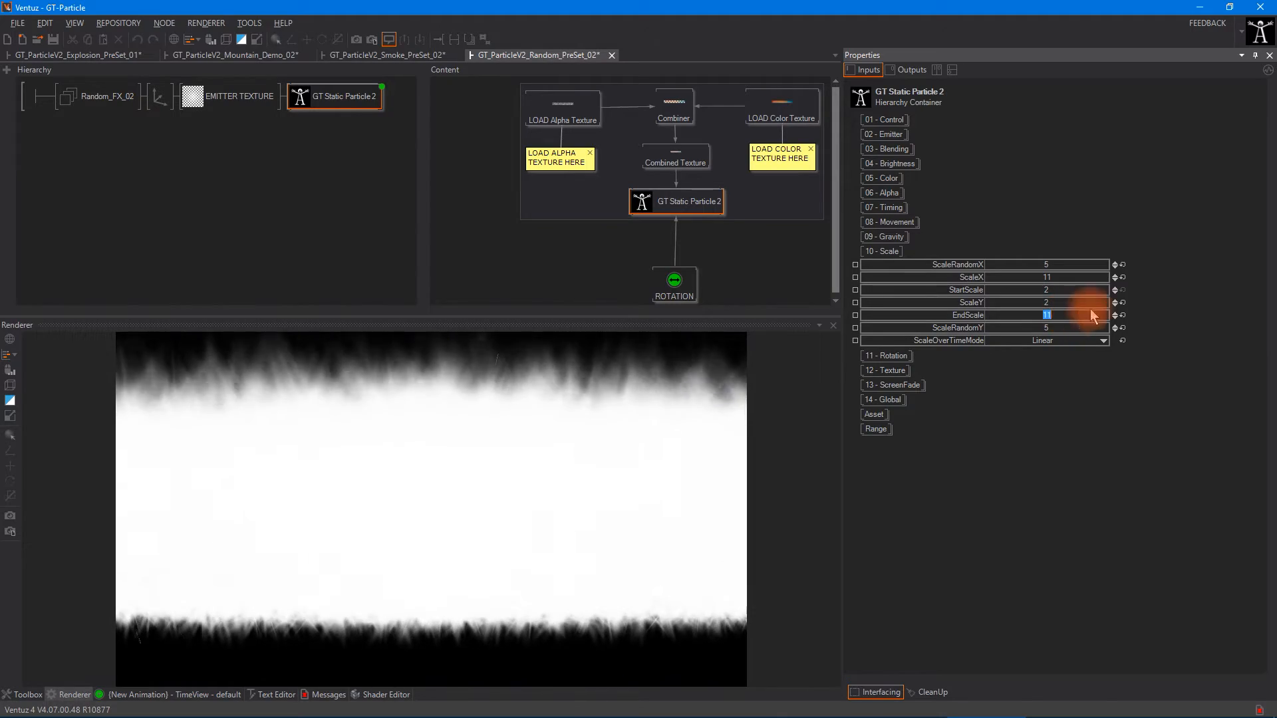
pyautogui.write('2')
pyautogui.click(1148, 293)
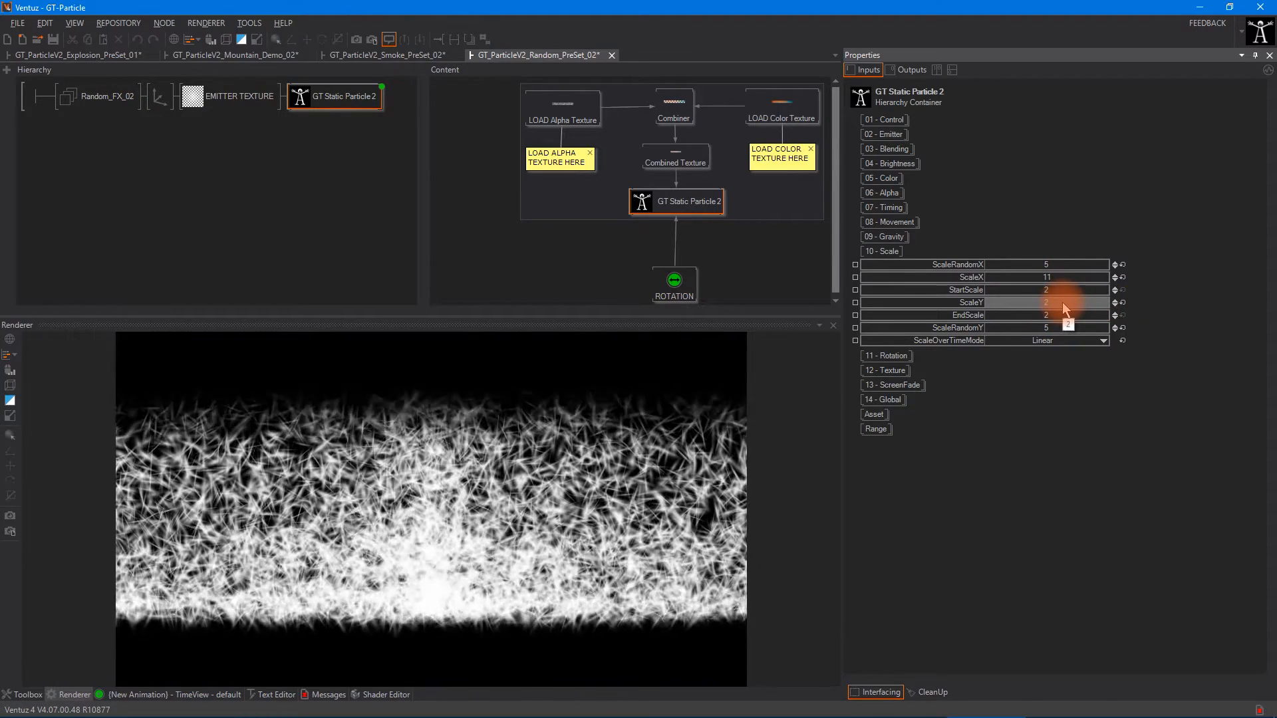
# Try ScaleY at 11, lower it to about 3.8, and return it to 11.
pyautogui.click(1063, 302)
pyautogui.write('11')
pyautogui.click(1159, 313)
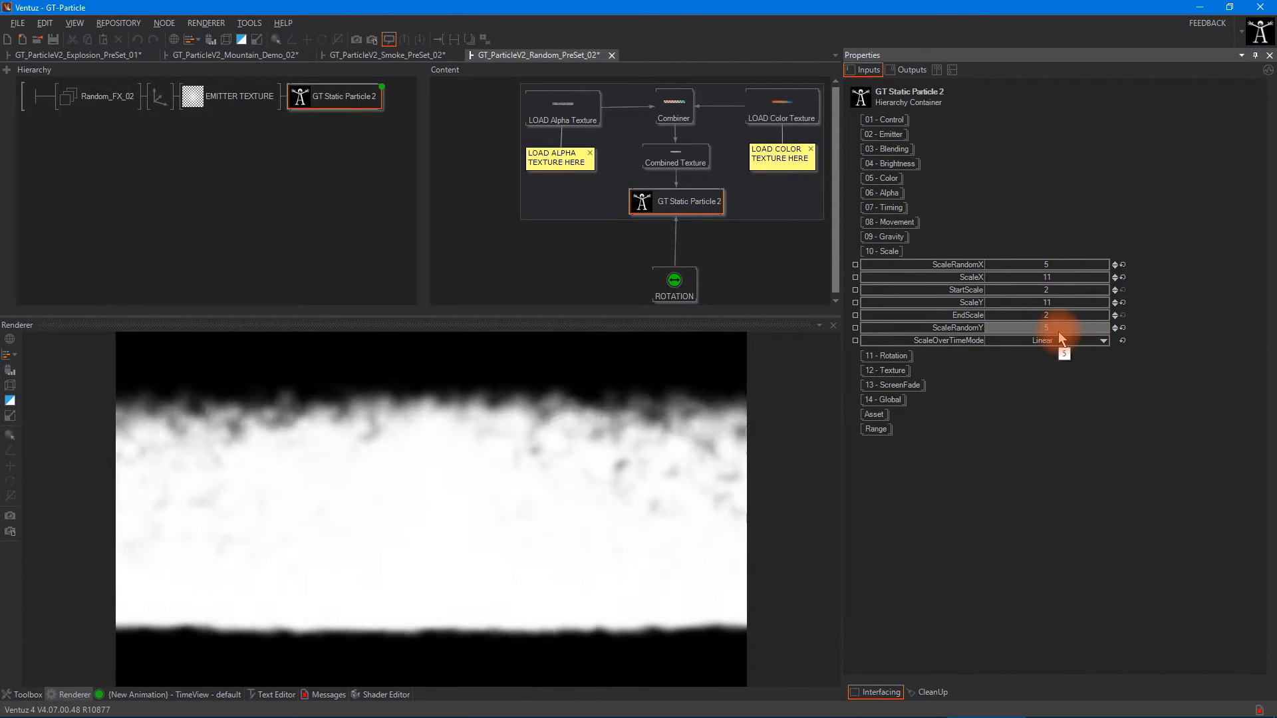
pyautogui.moveTo(1055, 304); pyautogui.dragTo(1027, 307)
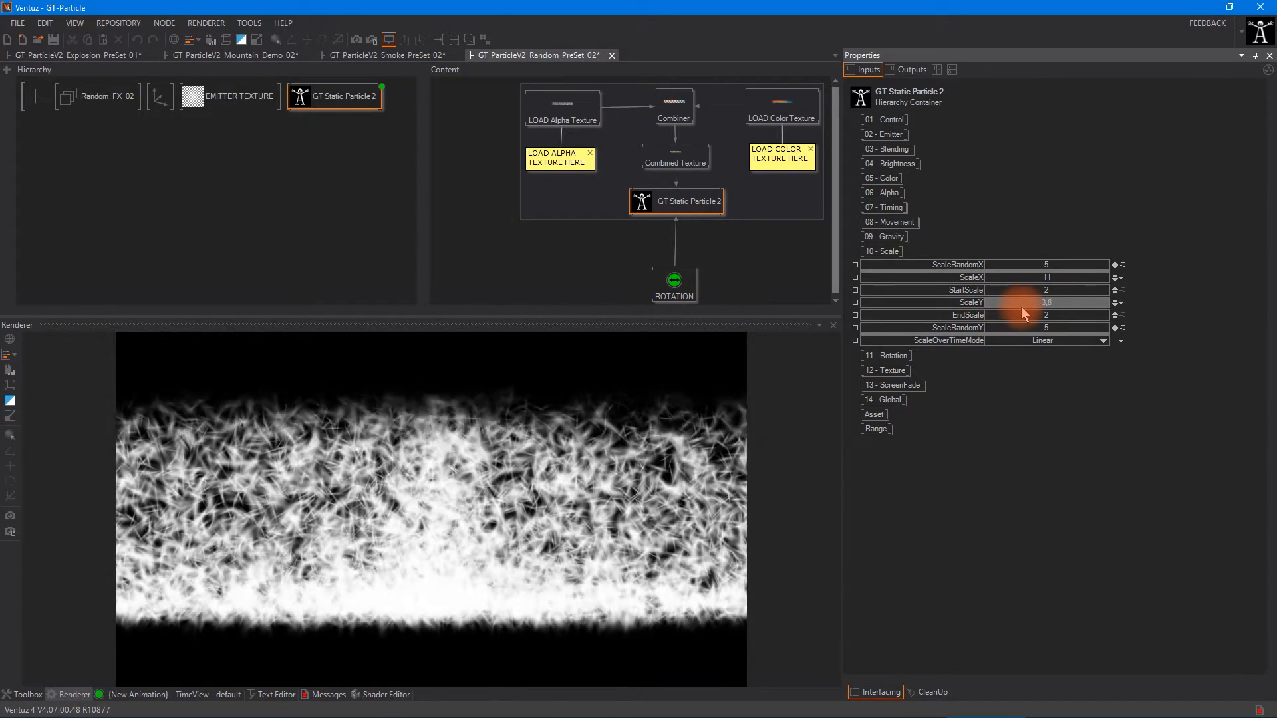
pyautogui.click(1091, 303)
pyautogui.write('11')
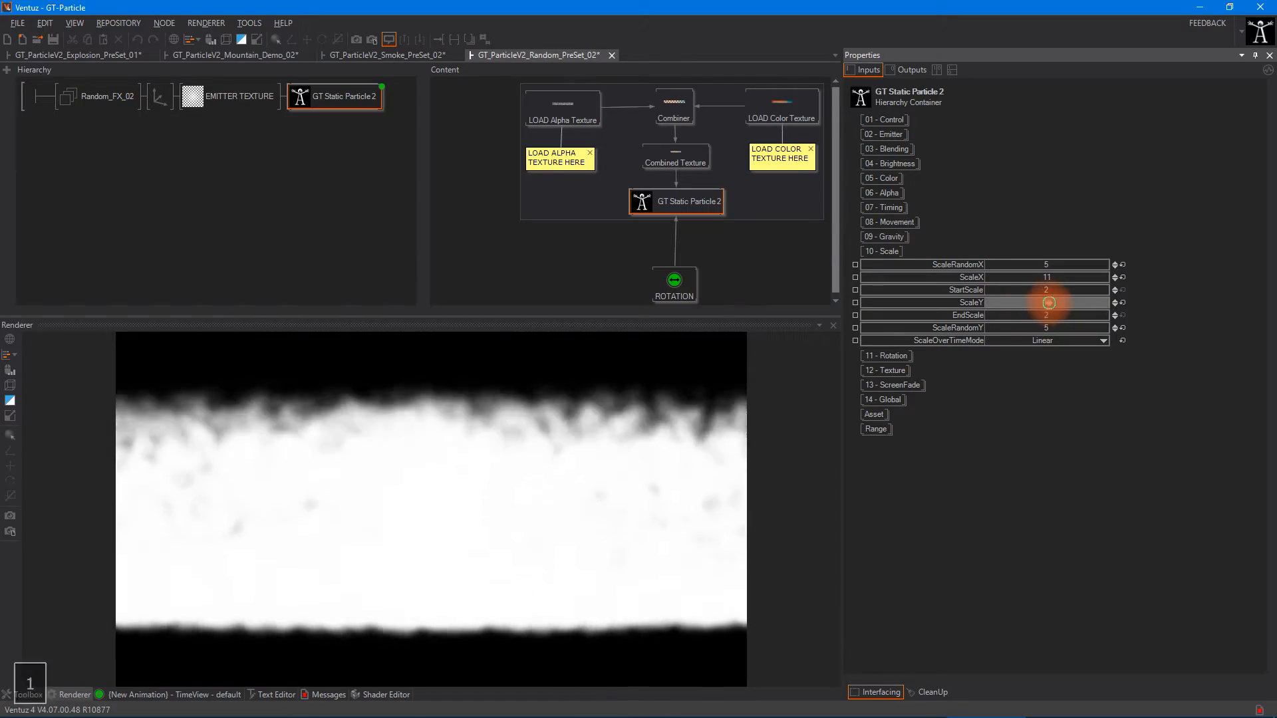
# Set both ScaleX and ScaleY to 2.
pyautogui.click(1048, 275)
pyautogui.write('2')
pyautogui.click(1182, 296)
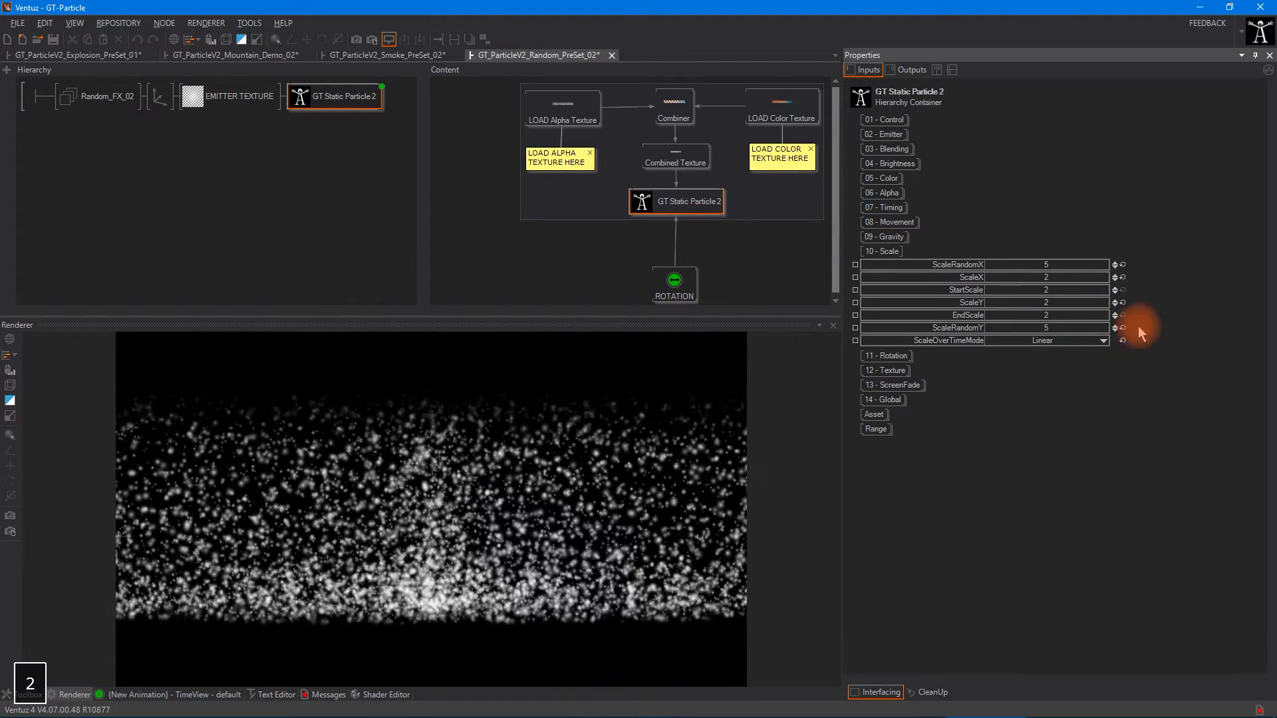
# Try ScaleRandomY at 14 with ScaleRandomX at 2.6, and raise both random scales to 22.
pyautogui.moveTo(1049, 327); pyautogui.dragTo(1109, 325)
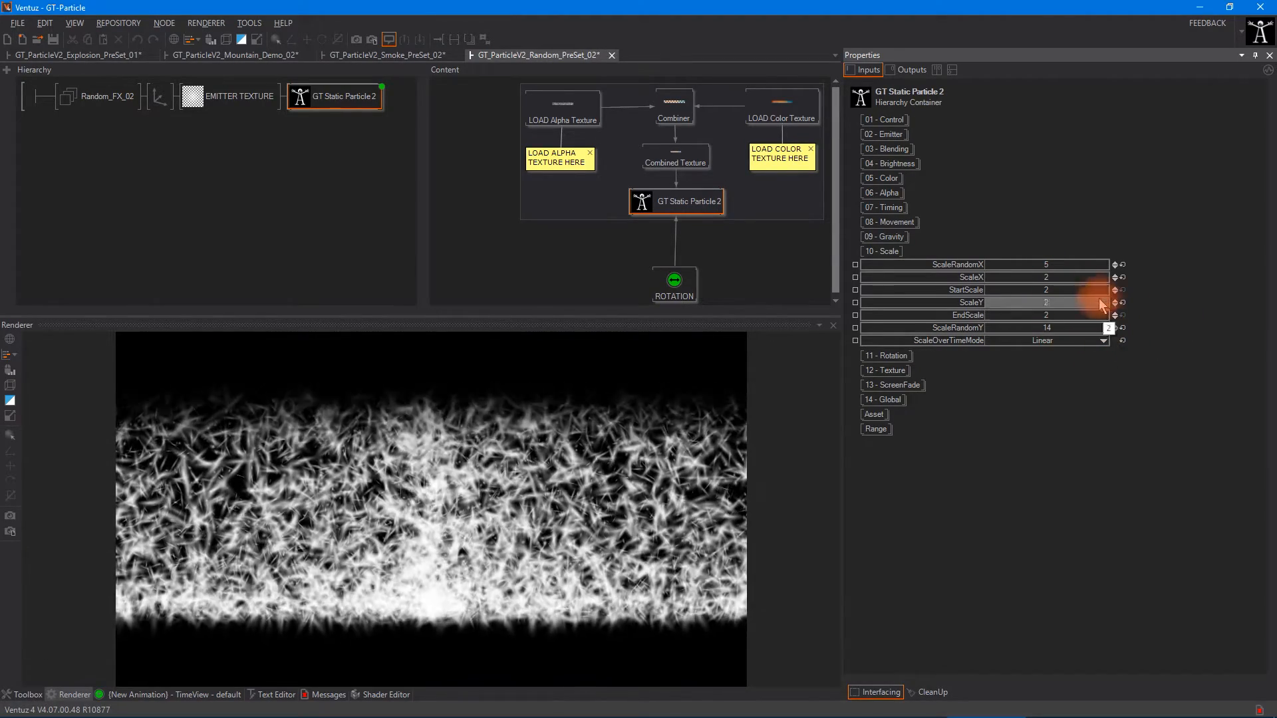
pyautogui.moveTo(1068, 266)
pyautogui.mouseDown()
pyautogui.moveTo(1145, 267)
pyautogui.moveTo(1062, 268)
pyautogui.mouseUp()
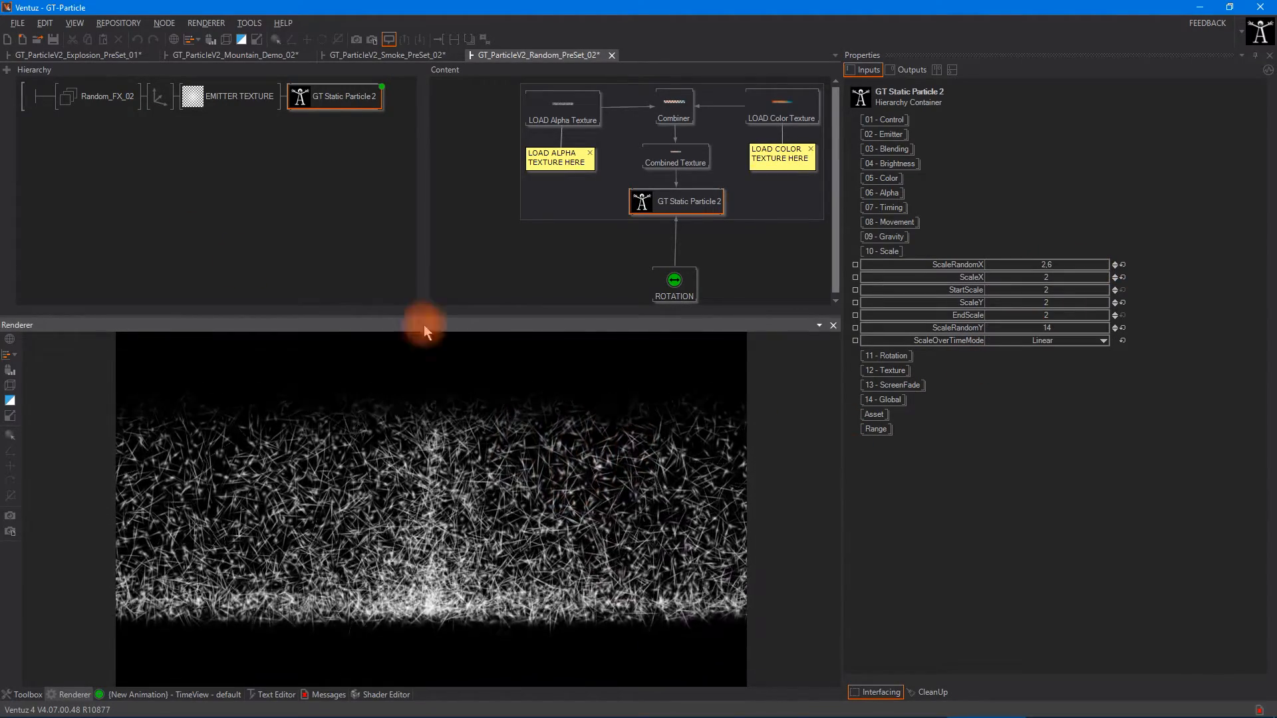
pyautogui.click(1056, 330)
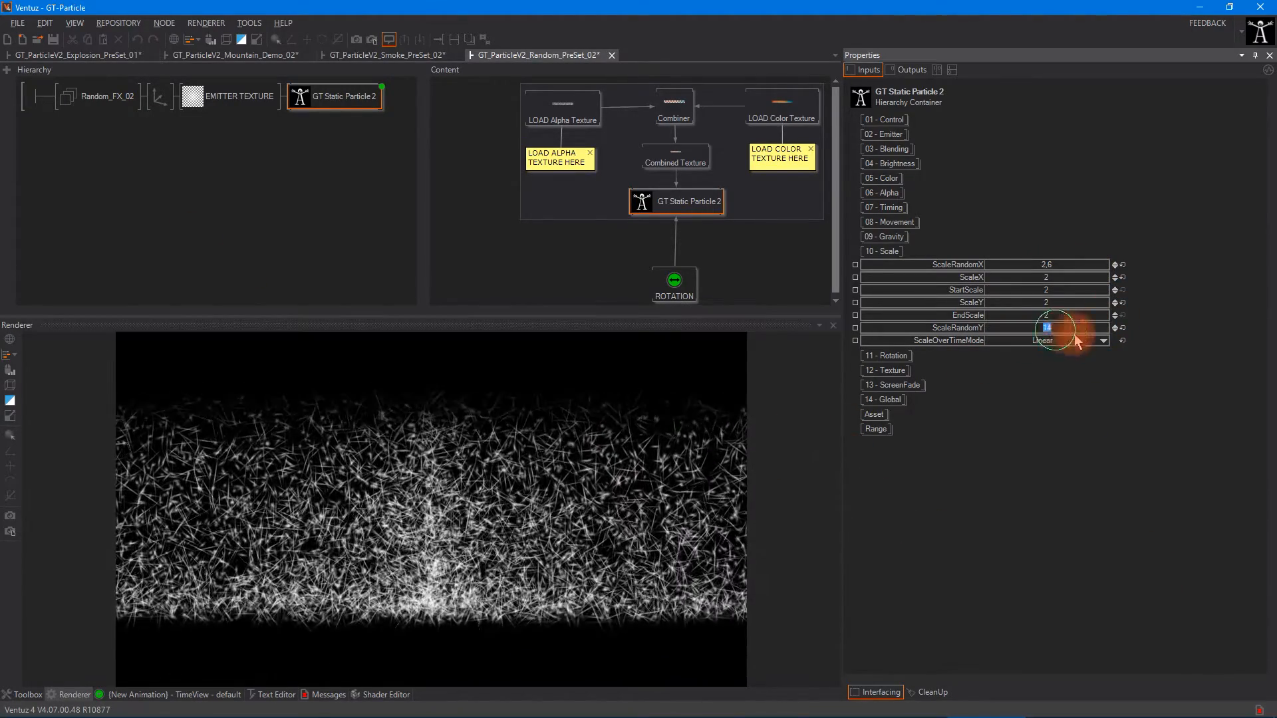
pyautogui.write('22')
pyautogui.click(1137, 433)
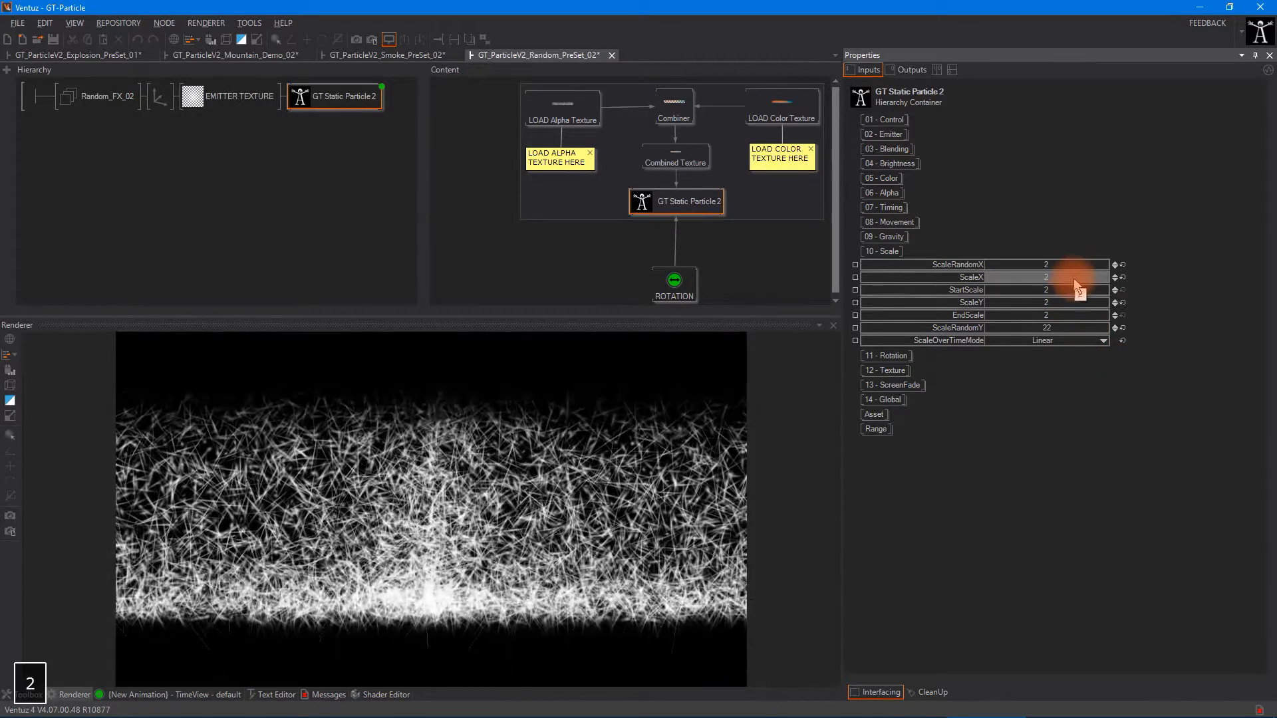
pyautogui.click(1059, 264)
pyautogui.write('22')
# Set ScaleRandomY and ScaleRandomX to 11.
pyautogui.click(1084, 328)
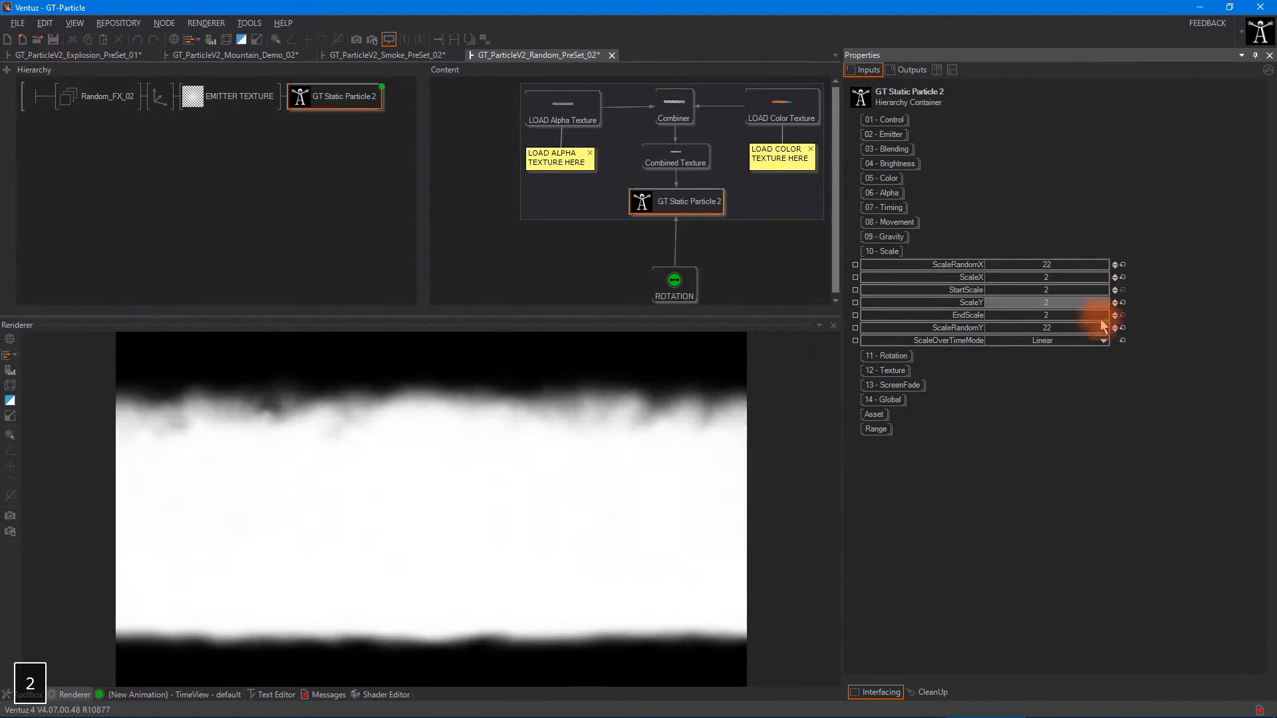
pyautogui.write('11')
pyautogui.click(1063, 266)
pyautogui.write('11')
pyautogui.click(1077, 237)
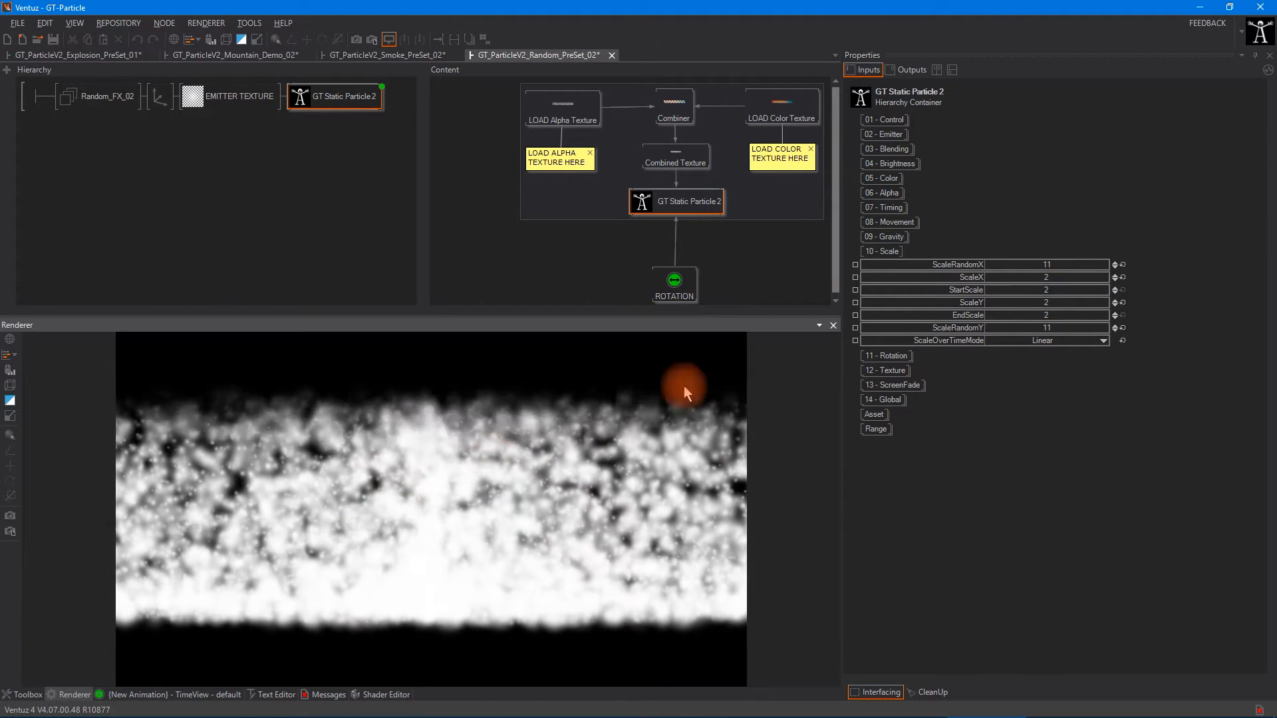
# Try a 128-resolution image from the Fire folder of GT_Partikel_Textures as the EMITTER TEXTURE.
pyautogui.click(225, 109)
pyautogui.click(1104, 160)
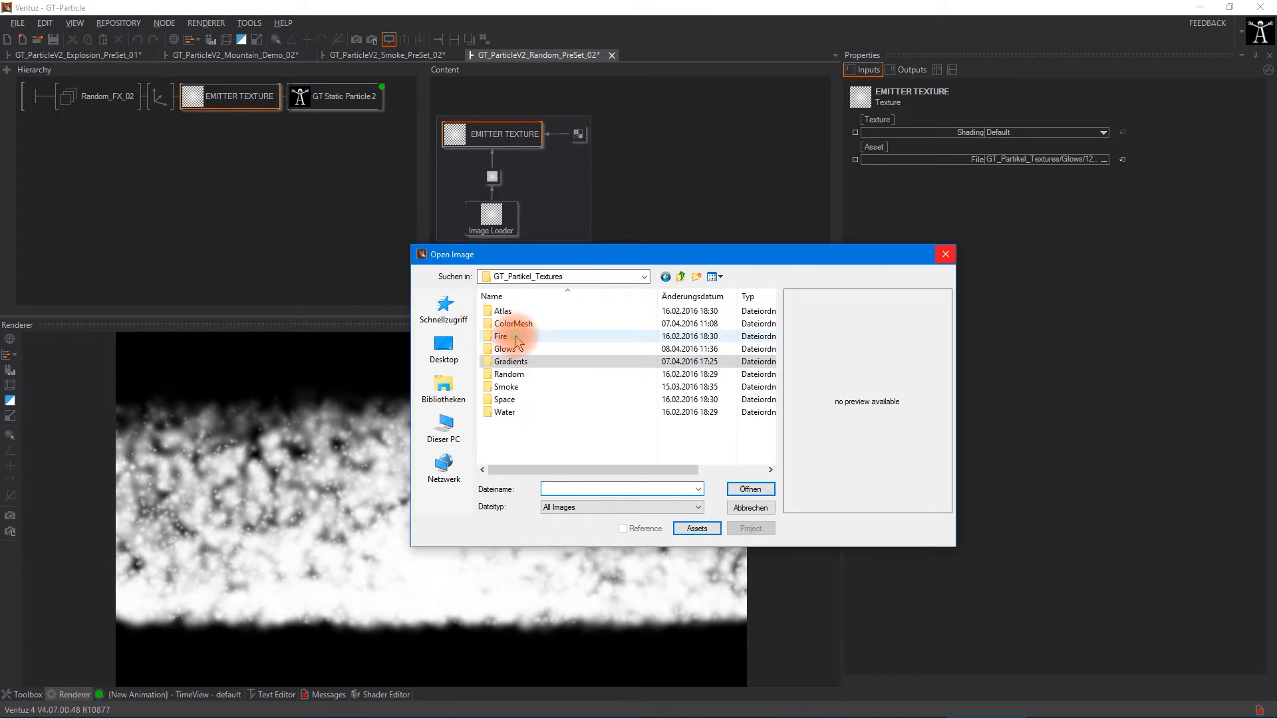
pyautogui.doubleClick(552, 353)
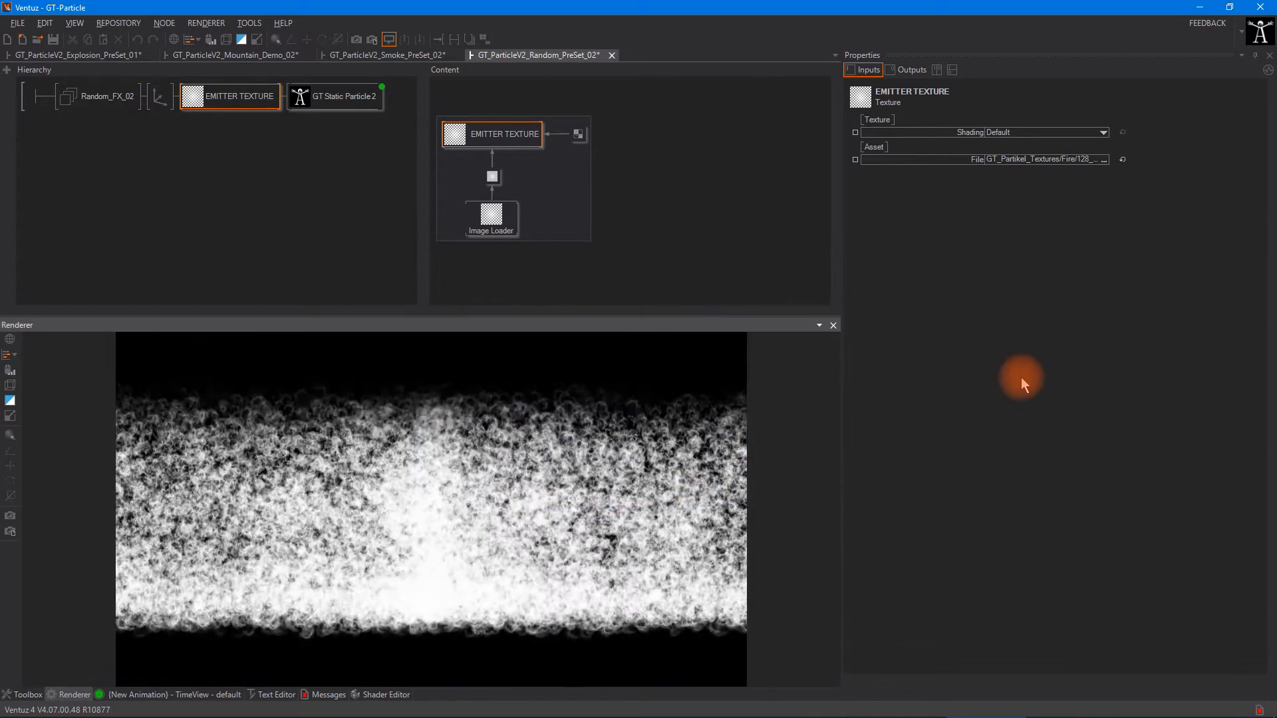
# Load a smoke image from the Smoke folder's 128_Resolution subfolder into the EMITTER TEXTURE.
pyautogui.click(1104, 159)
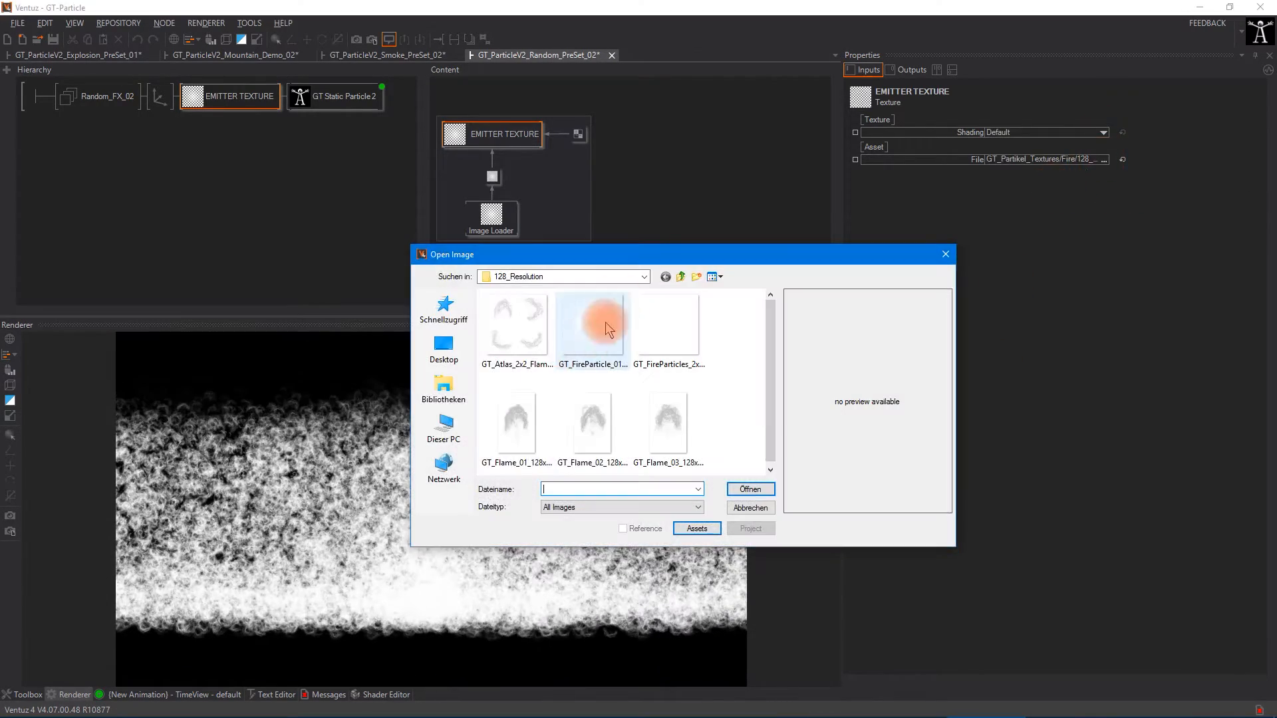
pyautogui.click(677, 278)
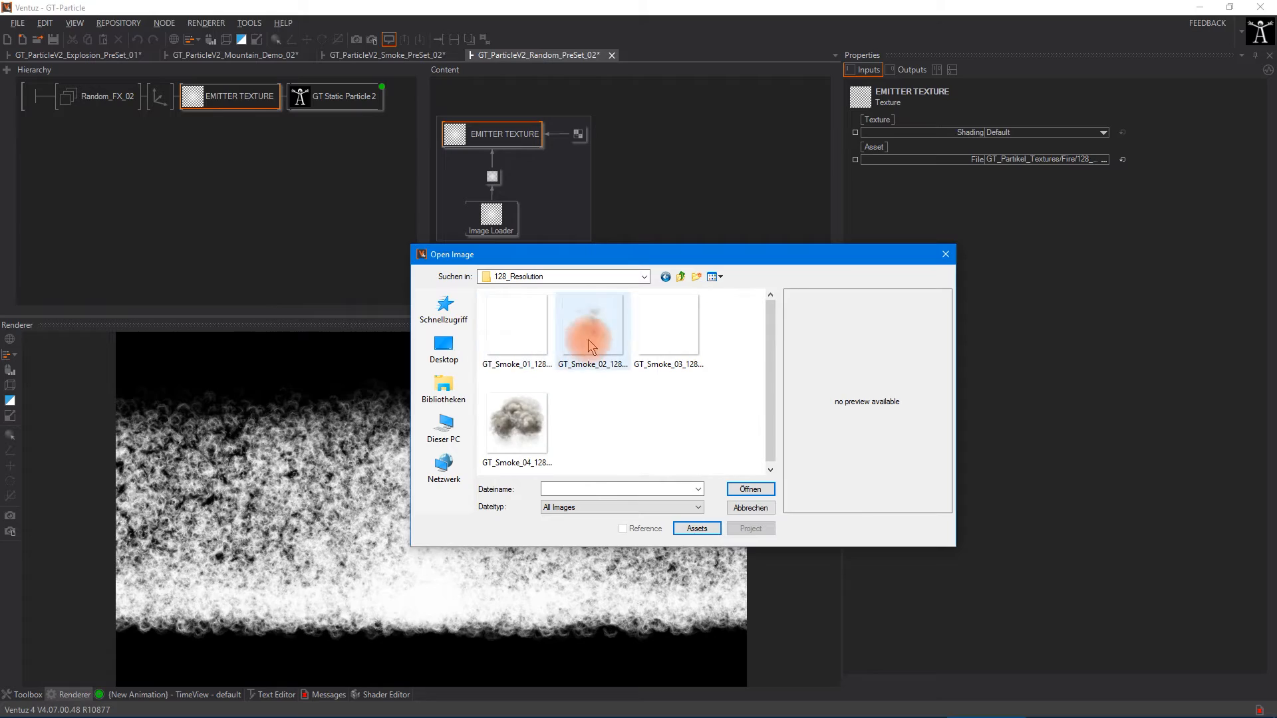
pyautogui.doubleClick(505, 357)
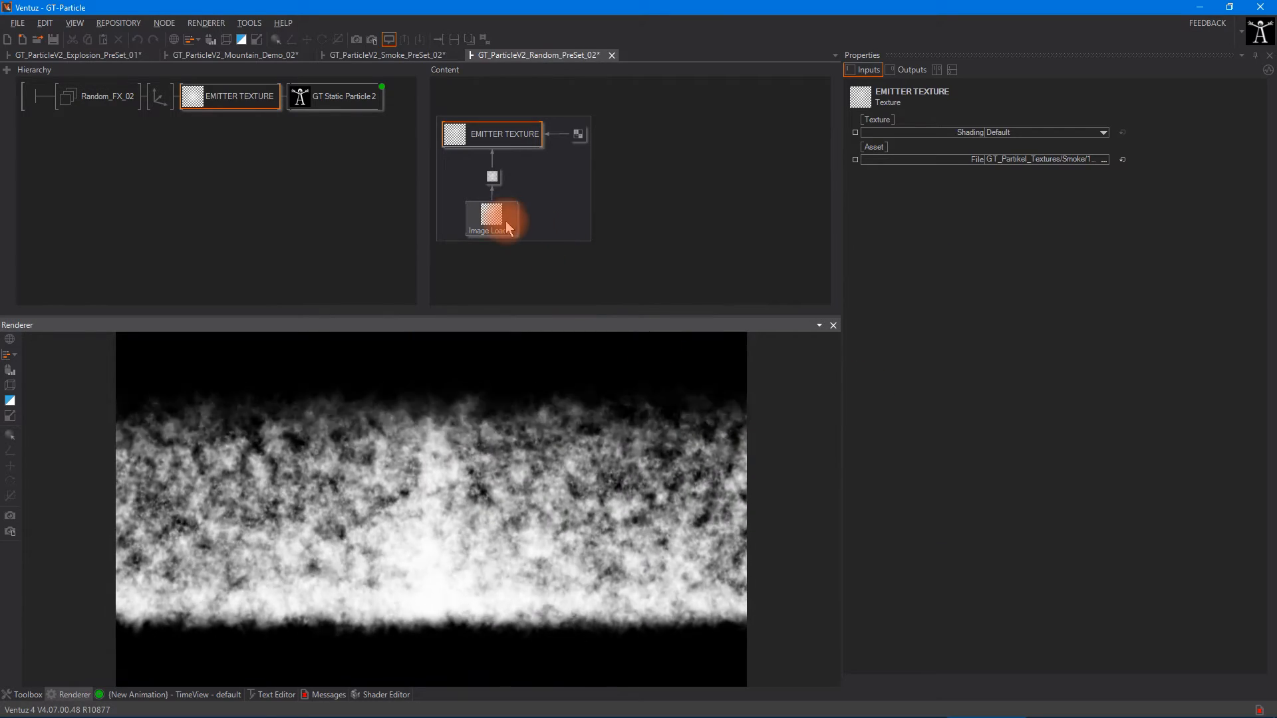
# Adjust ScaleRandomX and ScaleRandomY of the GT Static Particle 2 node for the smoke texture.
pyautogui.click(329, 109)
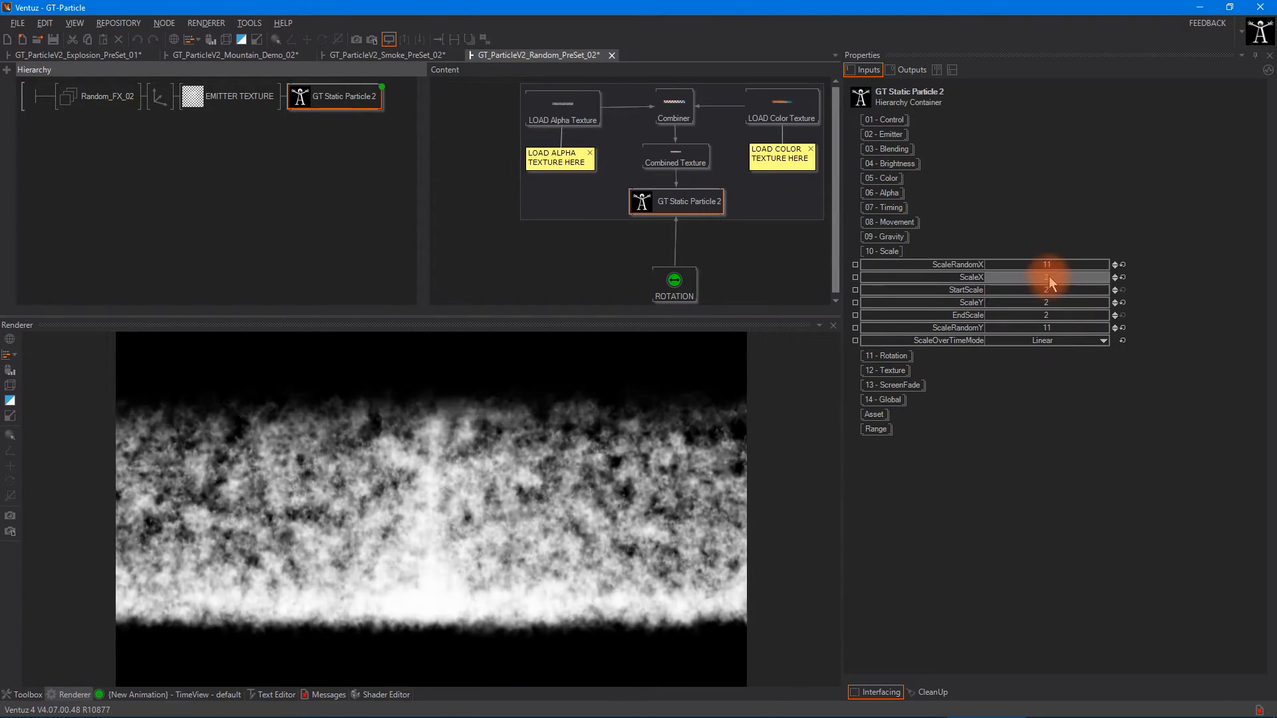
pyautogui.moveTo(1049, 265); pyautogui.dragTo(1060, 264)
pyautogui.moveTo(1055, 326); pyautogui.dragTo(1059, 290)
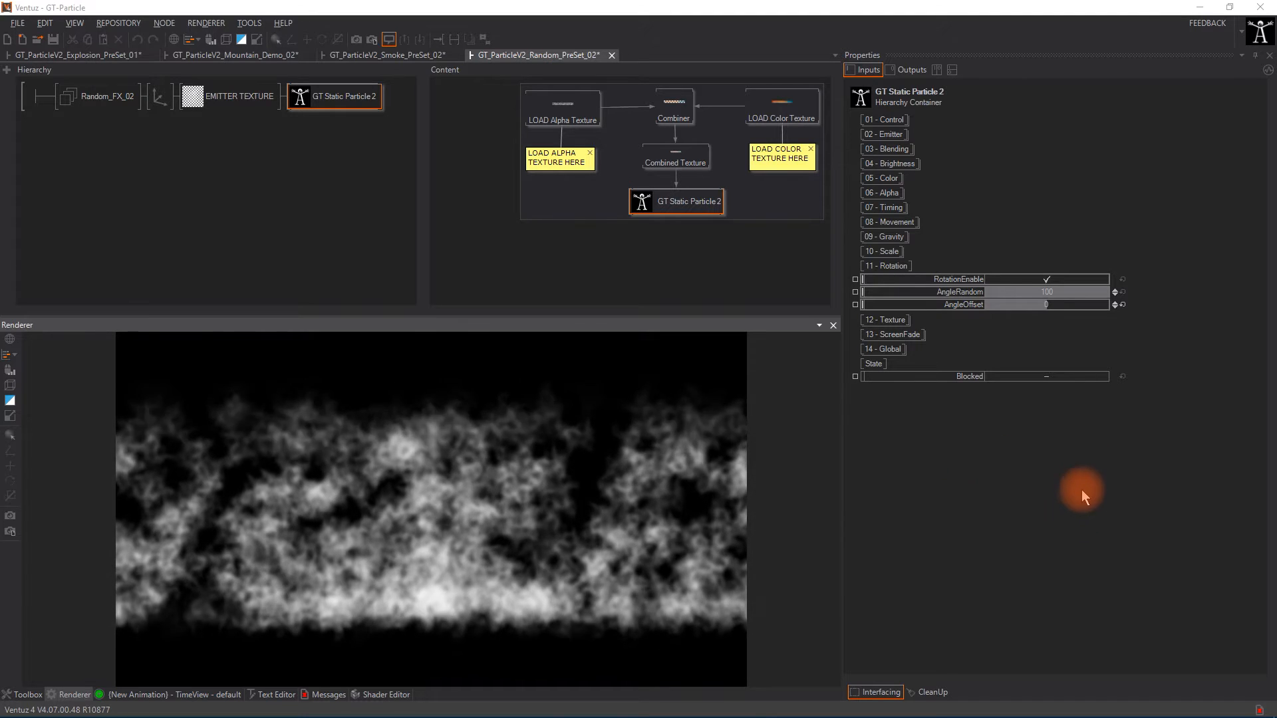
# Switch RotationEnable off and back on, and try different AngleRandom values.
pyautogui.click(1050, 278)
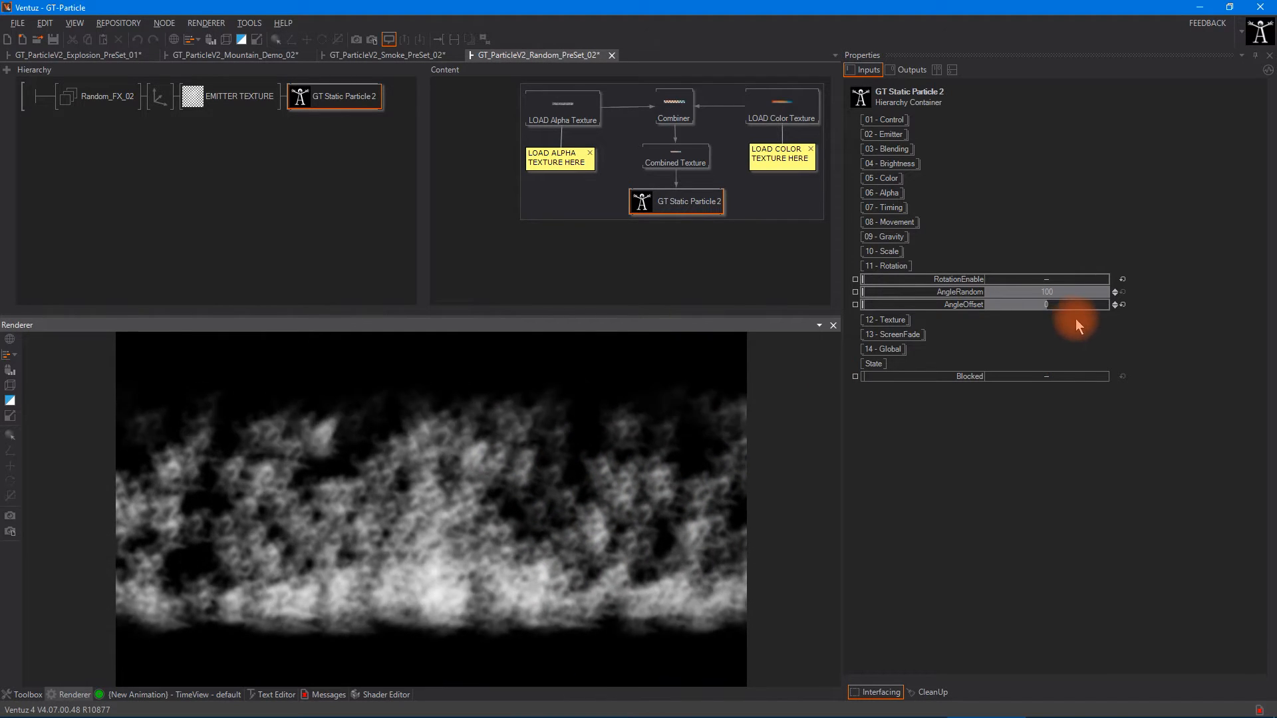
pyautogui.click(1048, 278)
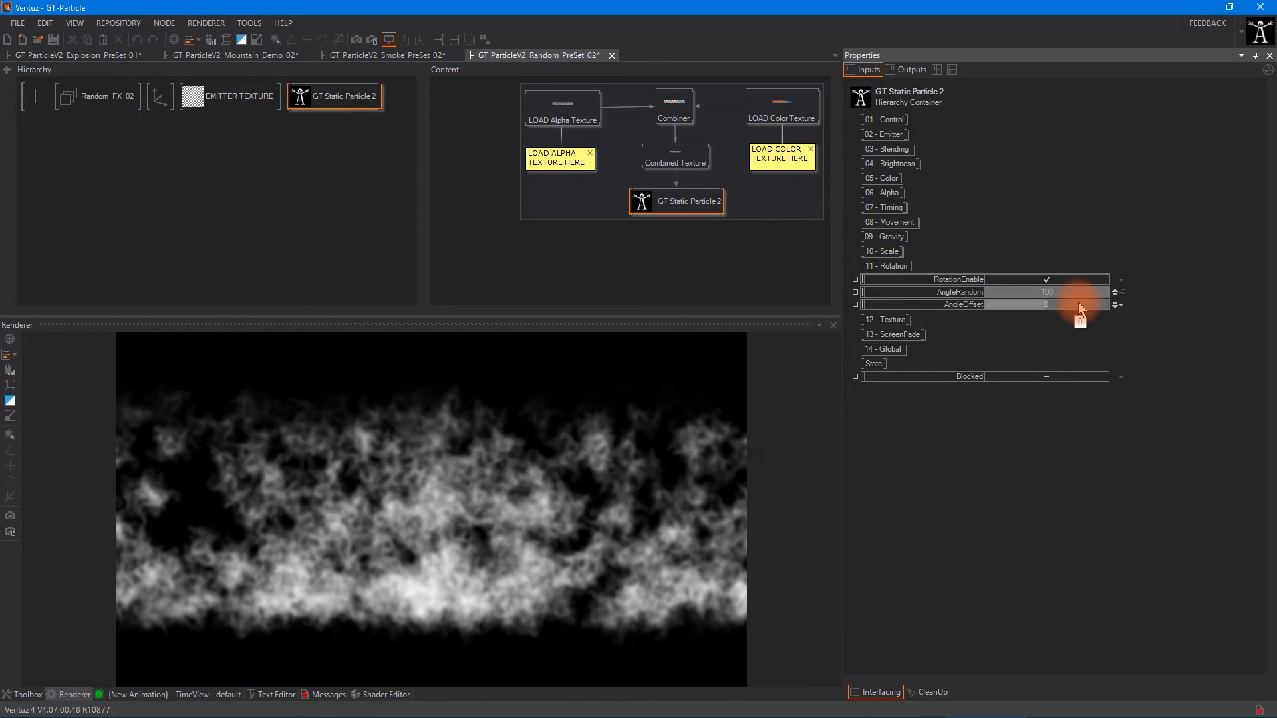
pyautogui.moveTo(1051, 292)
pyautogui.mouseDown()
pyautogui.moveTo(549, 292)
pyautogui.moveTo(361, 316)
pyautogui.moveTo(1257, 300)
pyautogui.moveTo(303, 294)
pyautogui.moveTo(1268, 284)
pyautogui.moveTo(6, 328)
pyautogui.moveTo(1267, 336)
pyautogui.moveTo(1048, 290)
pyautogui.mouseUp()
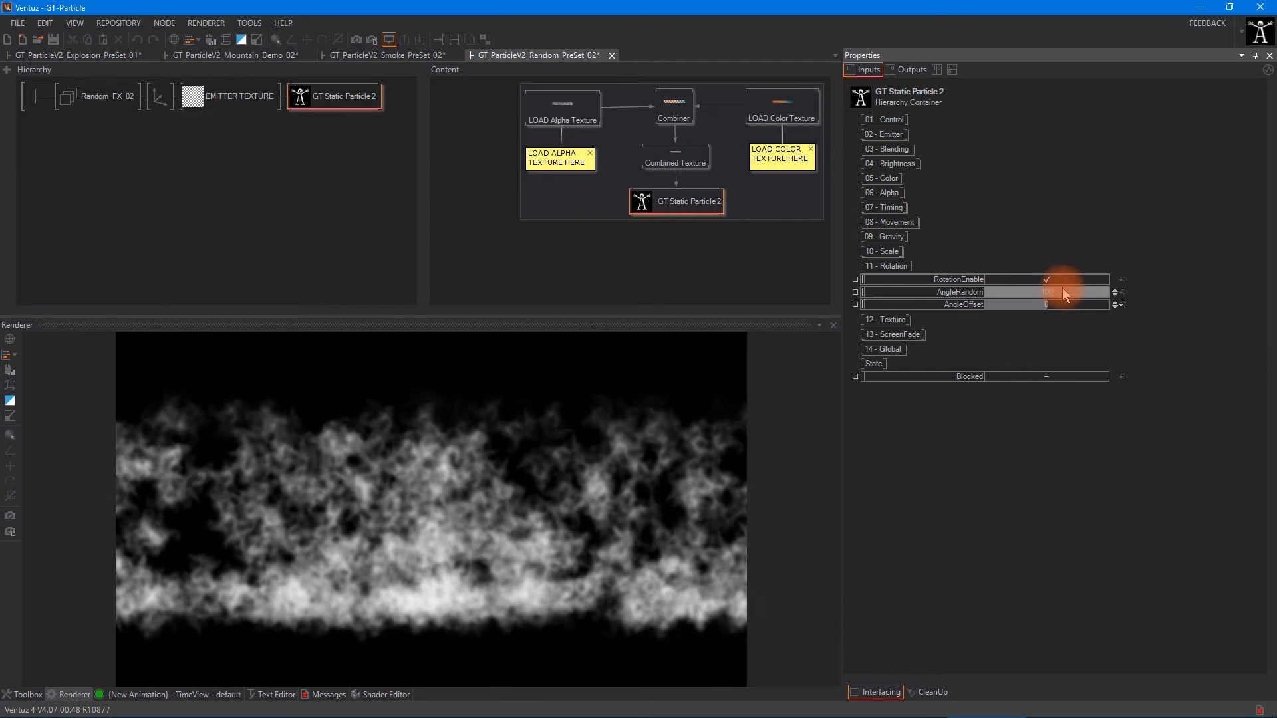
# Set AngleRandom to 0 and vary AngleOffset, leaving it at 54.2.
pyautogui.click(1060, 291)
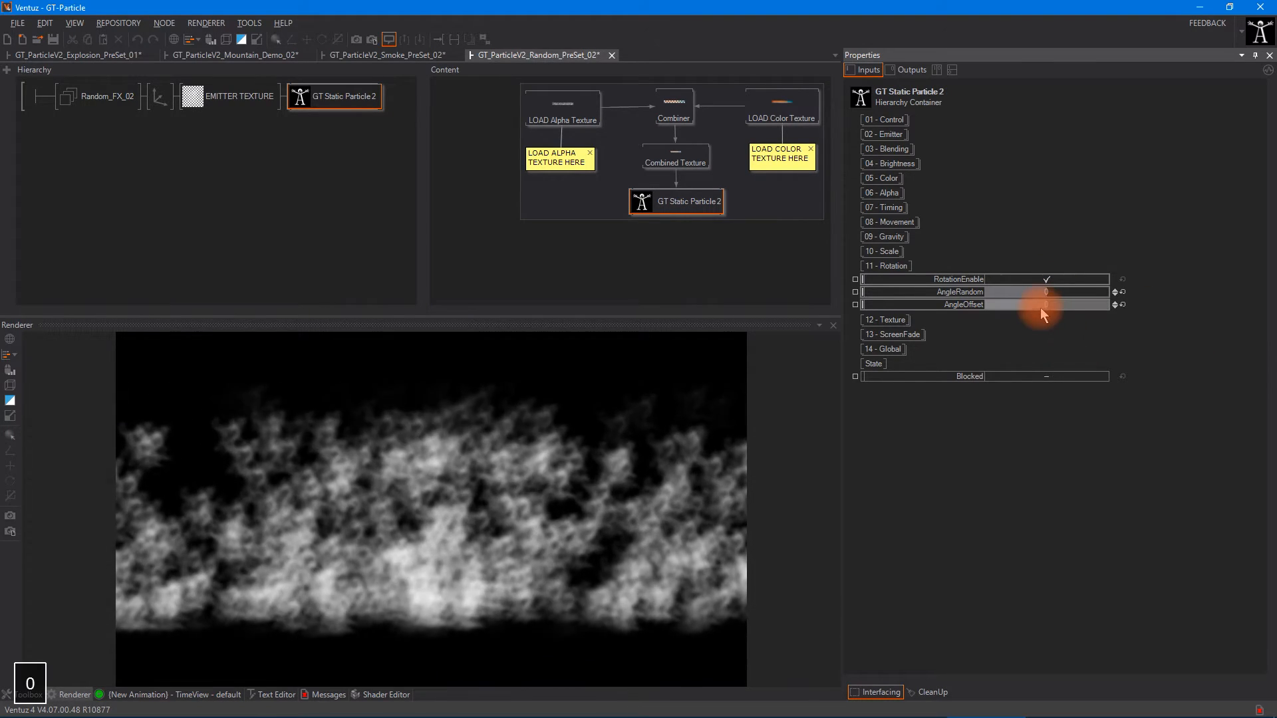
pyautogui.moveTo(1041, 310); pyautogui.dragTo(1150, 309)
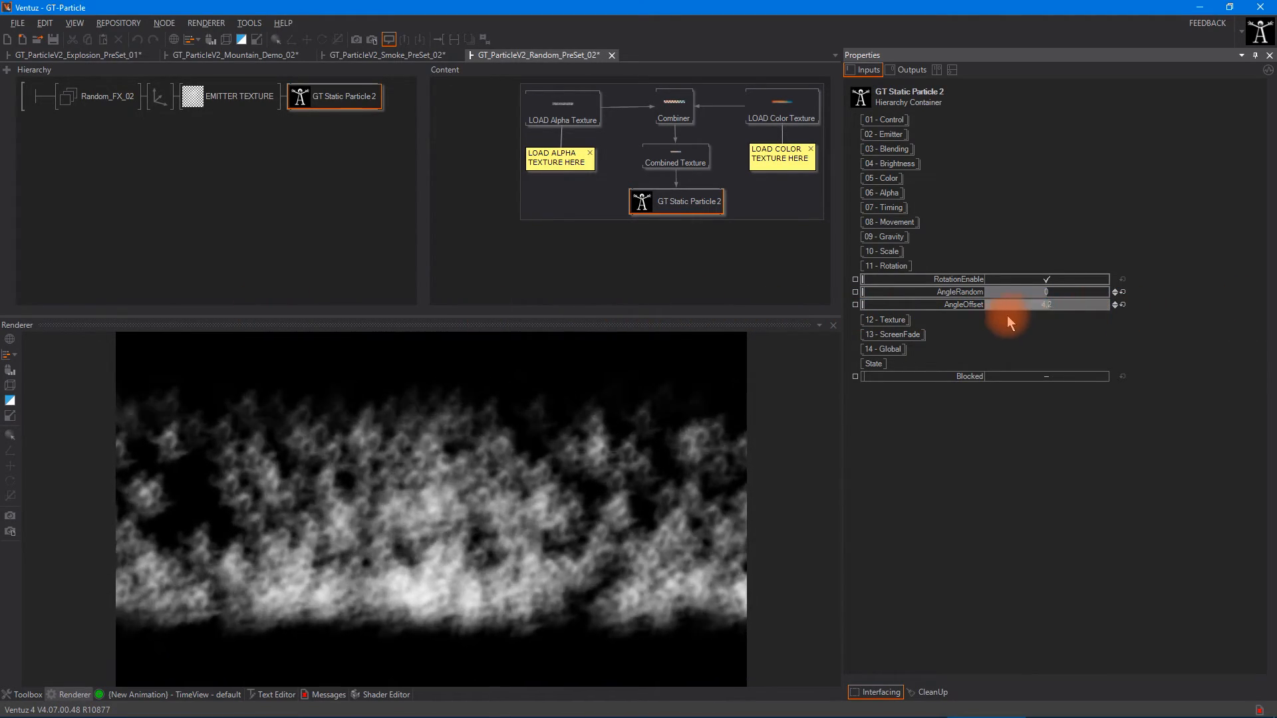
pyautogui.moveTo(1007, 317); pyautogui.dragTo(1058, 309)
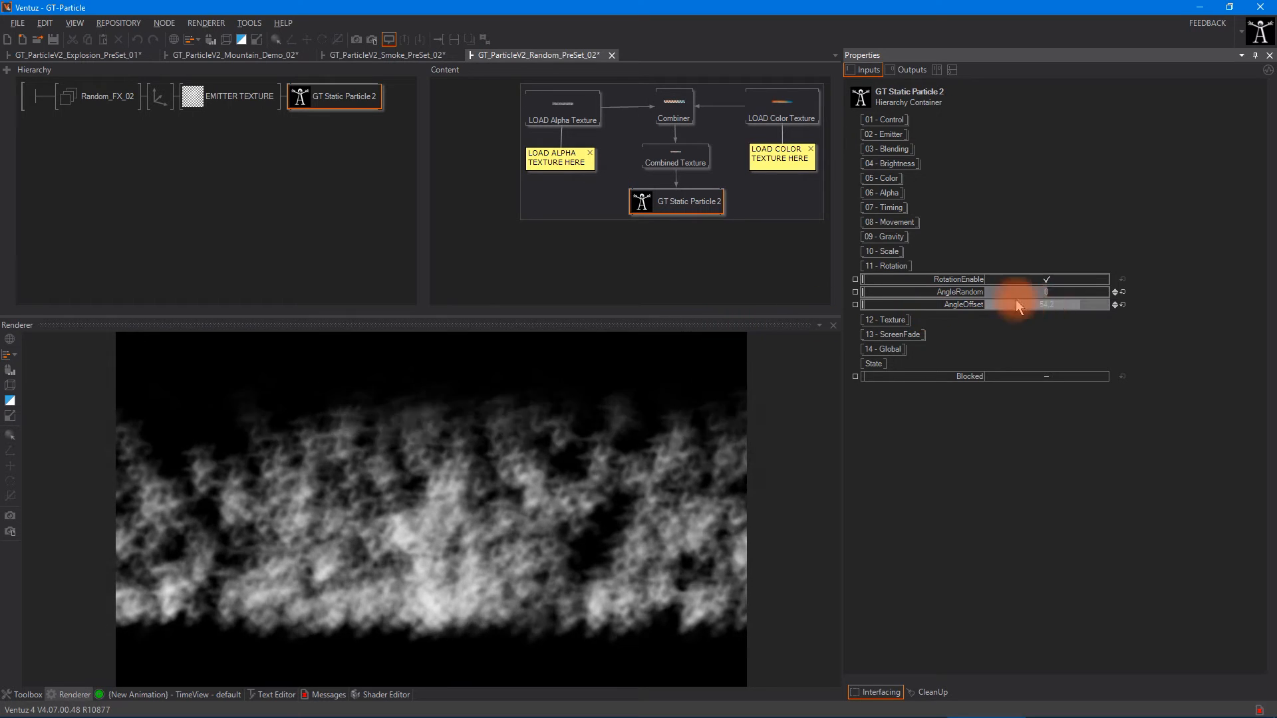
# Add a Mover node below GT Static Particle 2 and bind the particle's AngleOffset to it.
pyautogui.click(661, 301)
pyautogui.press('space')
pyautogui.write('mo')
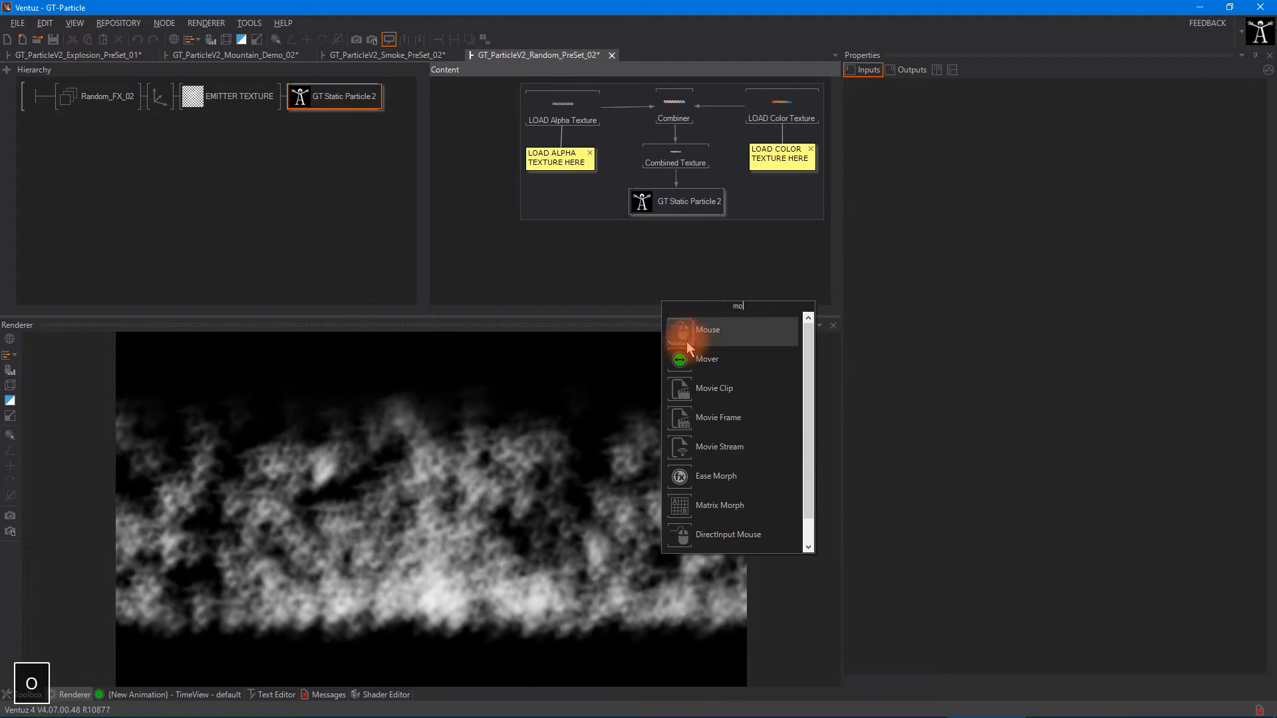
pyautogui.moveTo(687, 348); pyautogui.dragTo(687, 251)
pyautogui.click(670, 209)
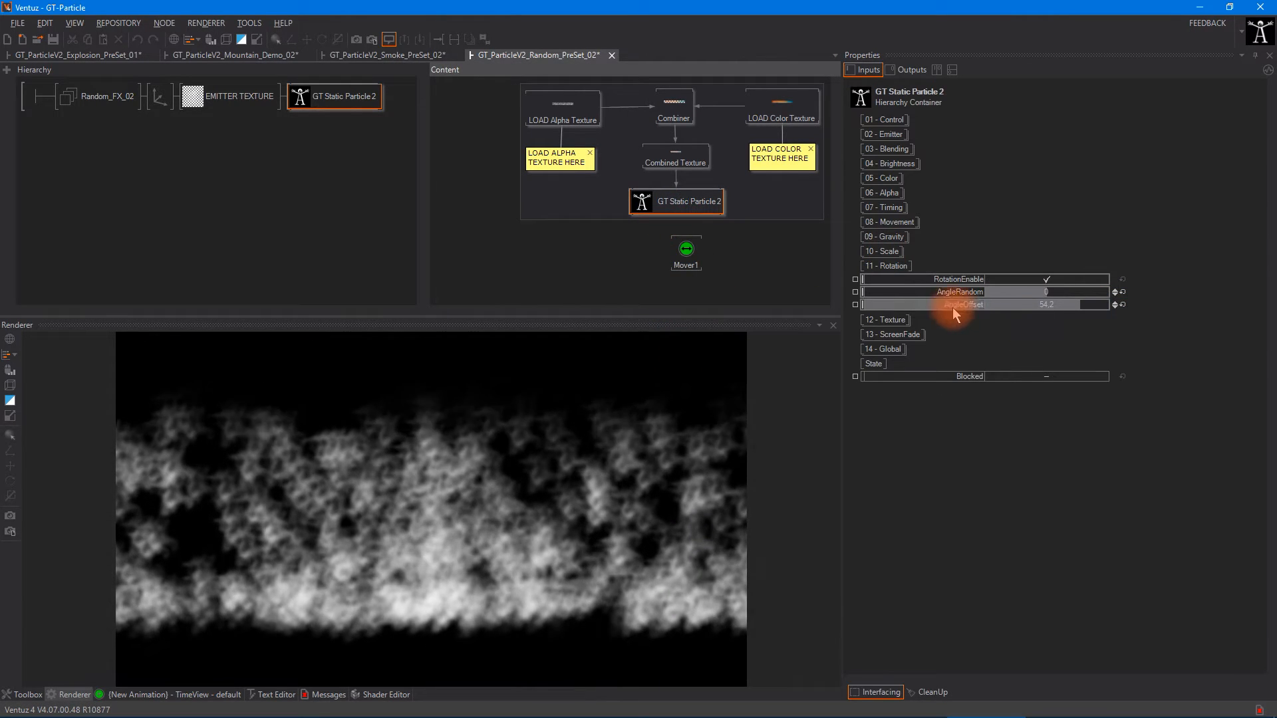
pyautogui.moveTo(960, 306); pyautogui.dragTo(686, 252)
# Configure the Mover to run from 0 to 360 over 22 s with Swing disabled.
pyautogui.click(687, 264)
pyautogui.click(1052, 198)
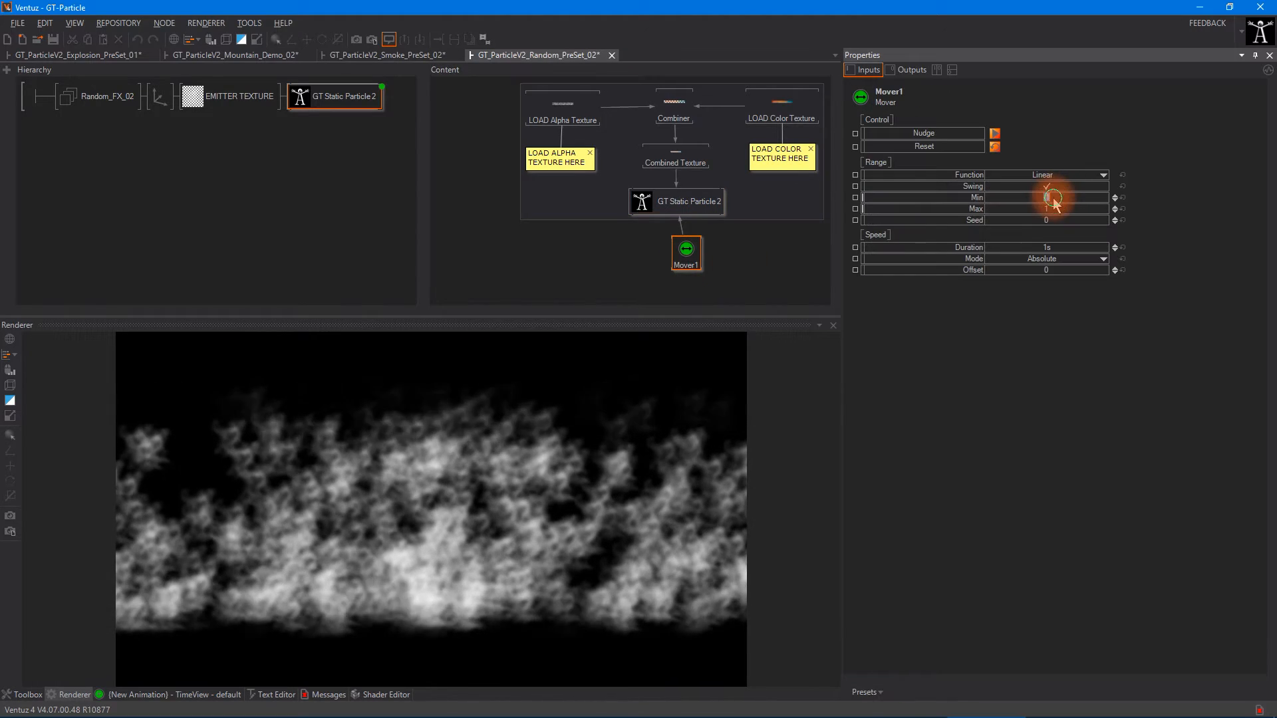
pyautogui.write('0')
pyautogui.click(1054, 209)
pyautogui.write('360')
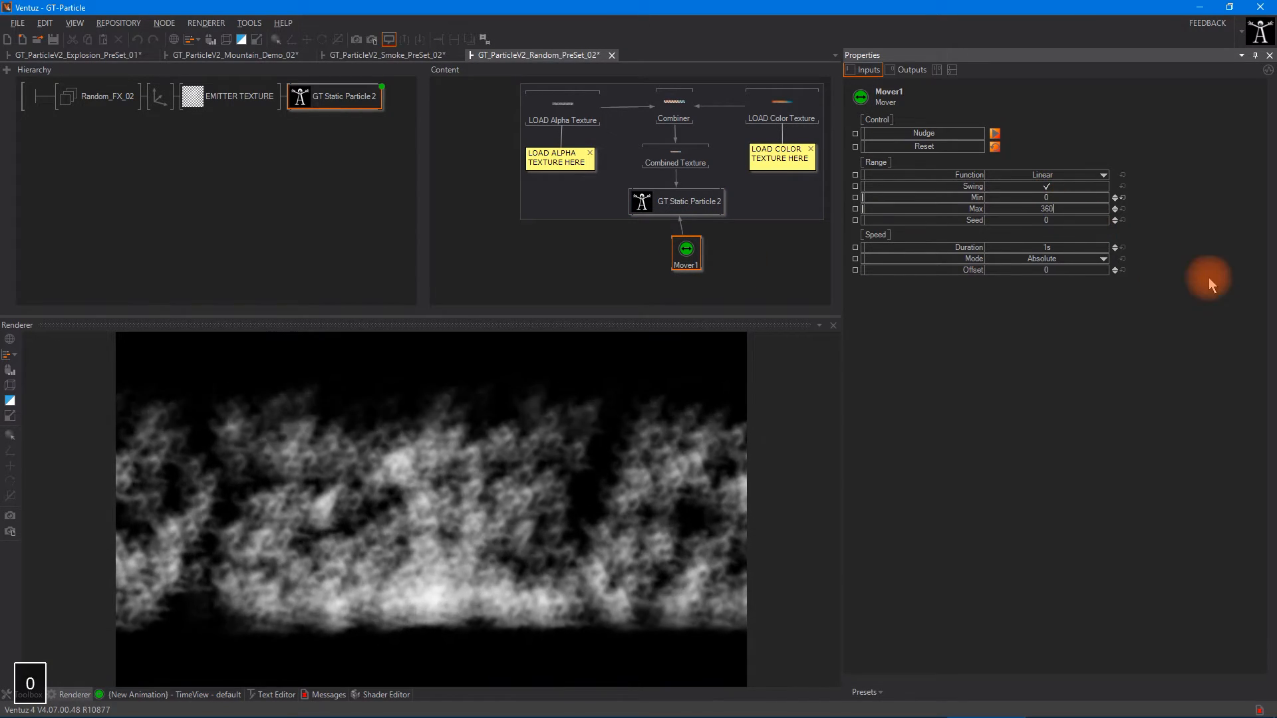
pyautogui.click(1050, 186)
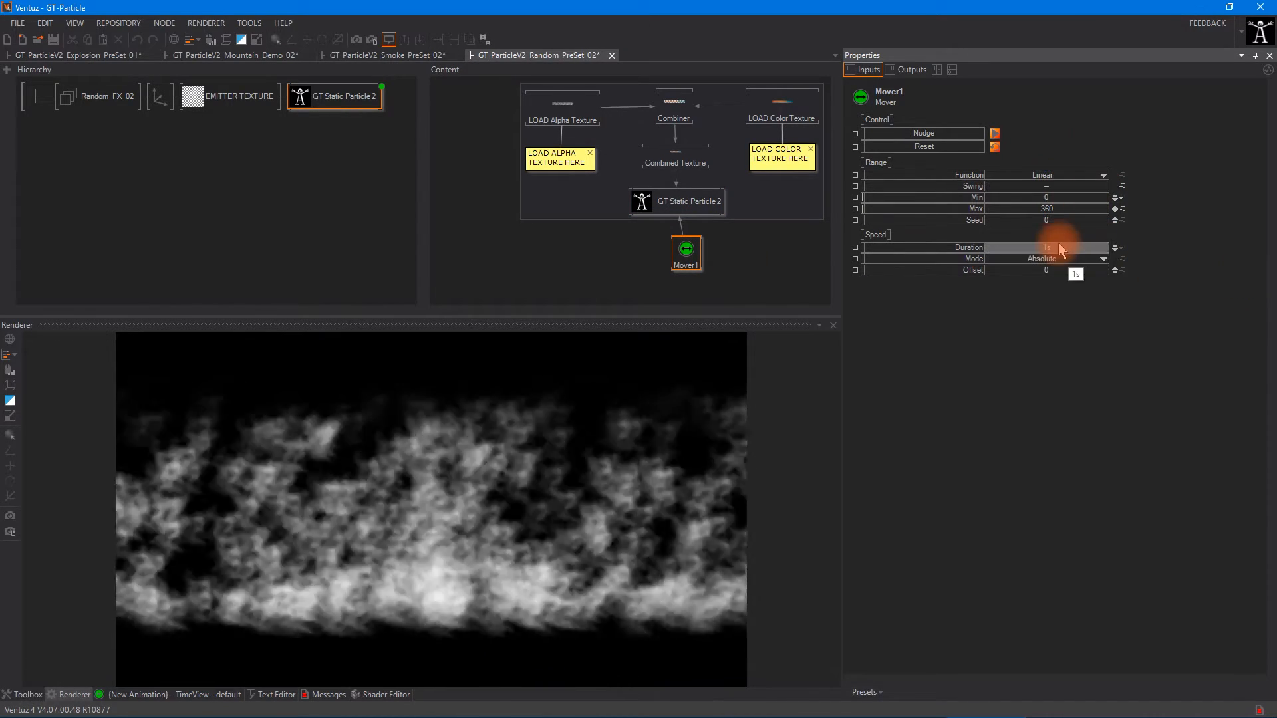
pyautogui.click(1059, 246)
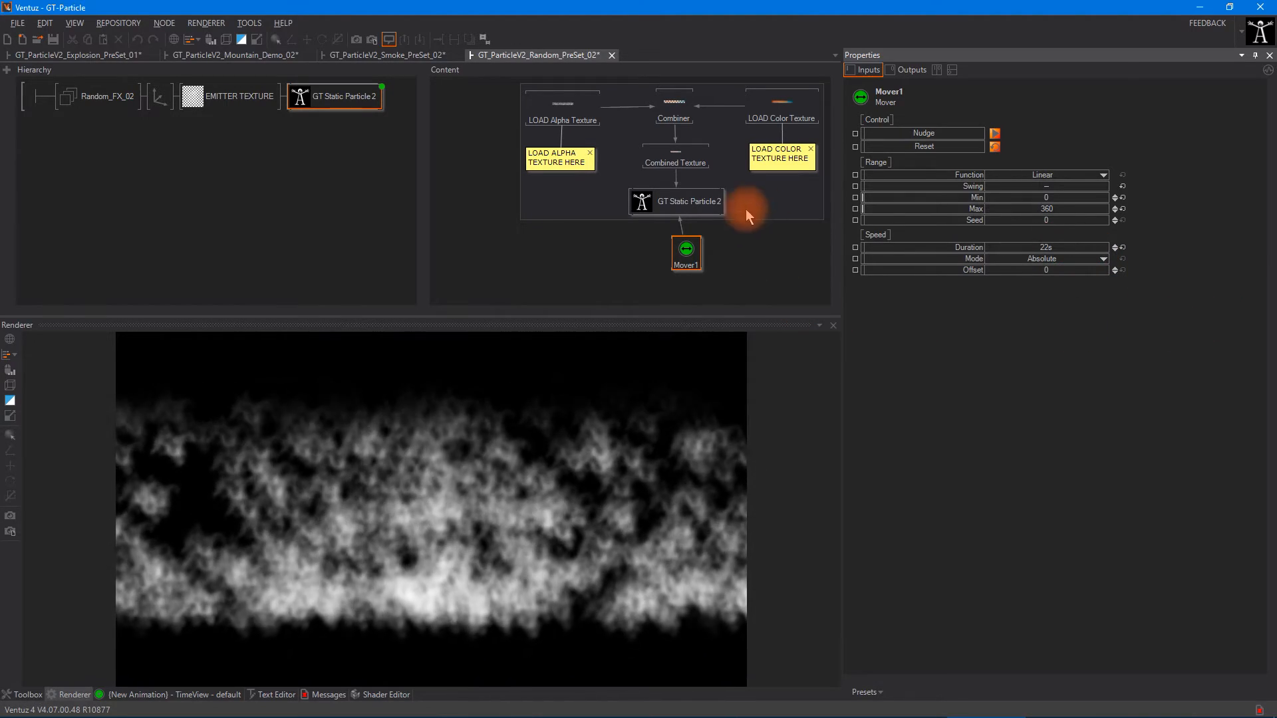
# Reposition the Mover beneath the GT Static Particle 2 node and adjust the particle's AngleRandom.
pyautogui.click(698, 200)
pyautogui.moveTo(686, 255); pyautogui.dragTo(669, 272)
pyautogui.click(678, 205)
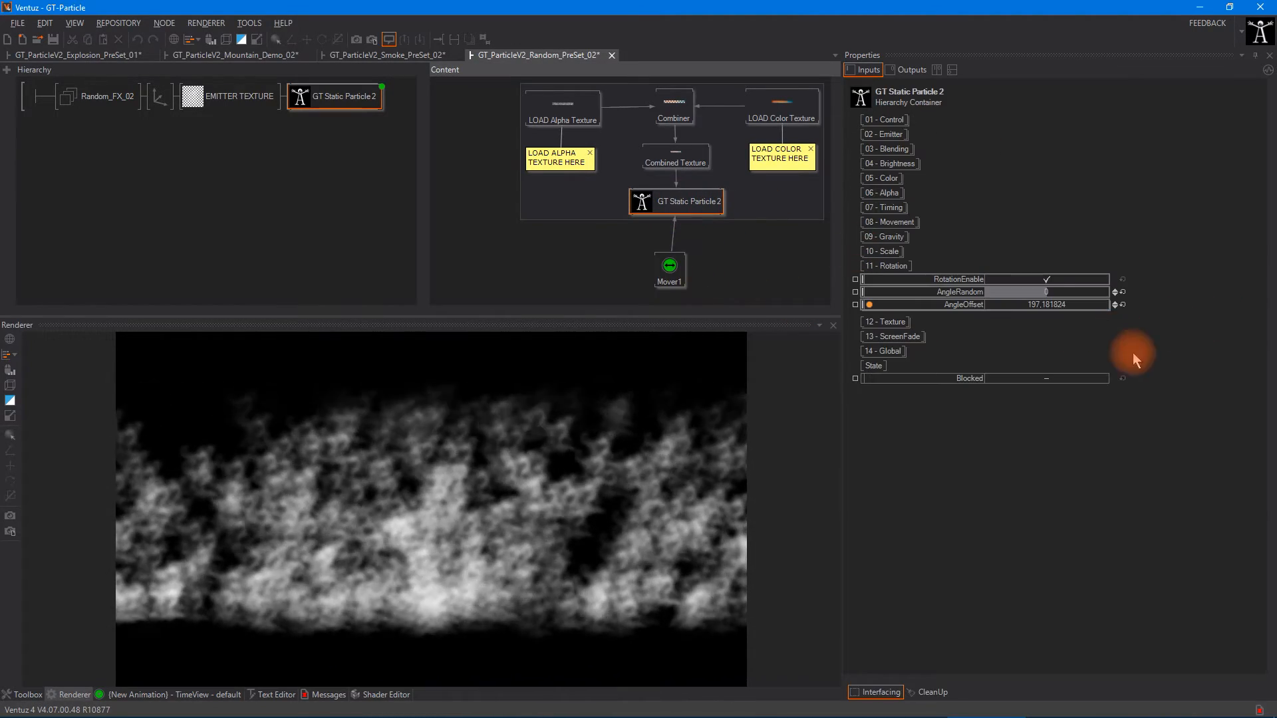
pyautogui.moveTo(1048, 294); pyautogui.dragTo(1022, 300)
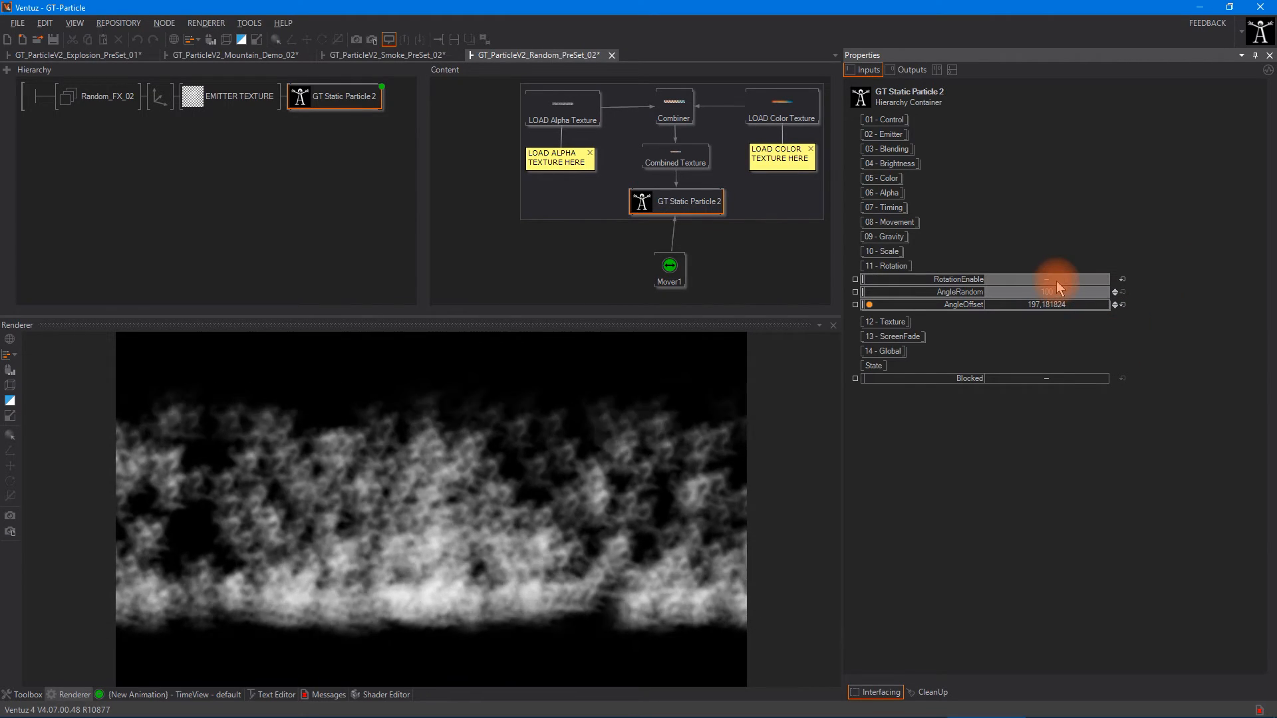
# Set the Mover's duration to 33 s and return to the GT Static Particle 2 properties.
pyautogui.click(669, 267)
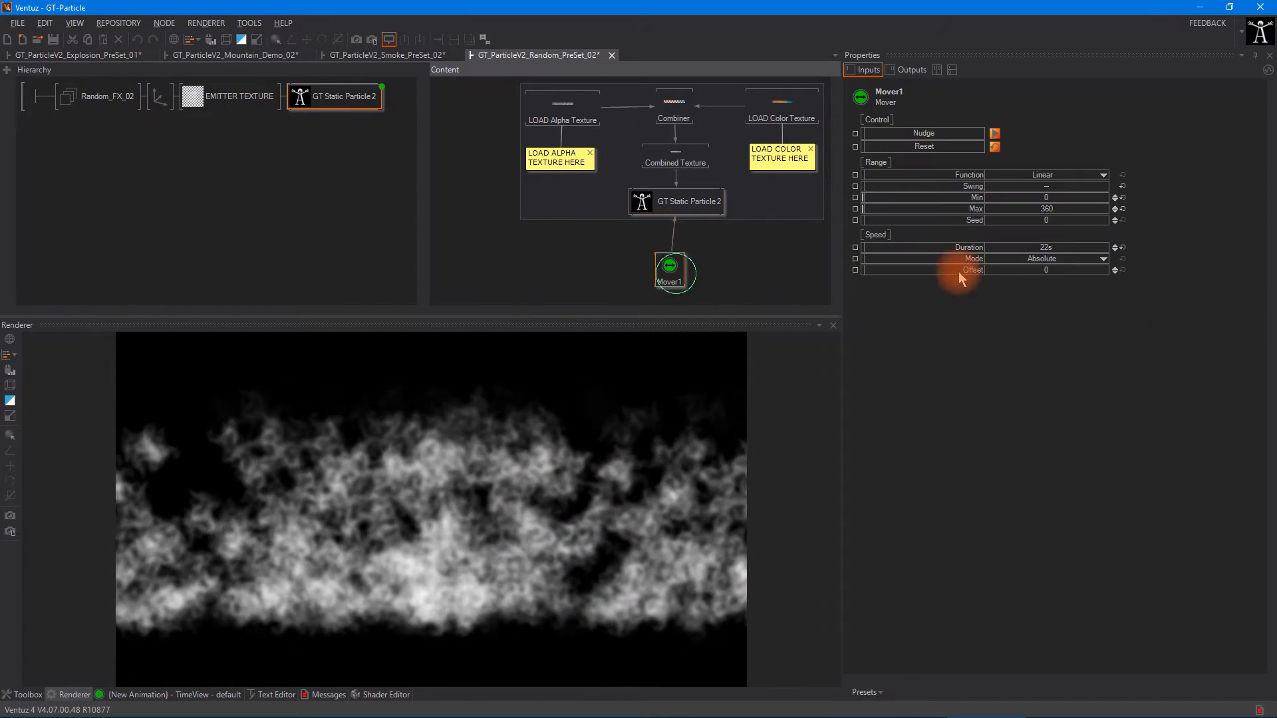
pyautogui.doubleClick(1054, 248)
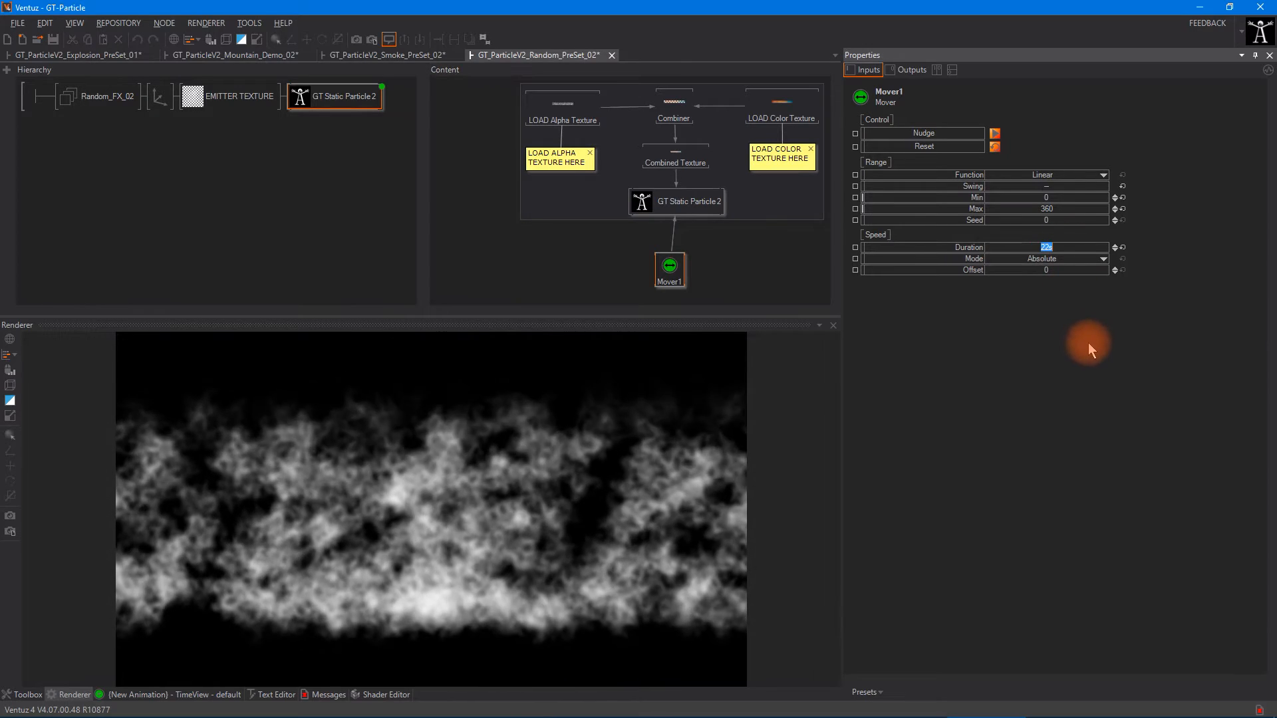
pyautogui.write('33s')
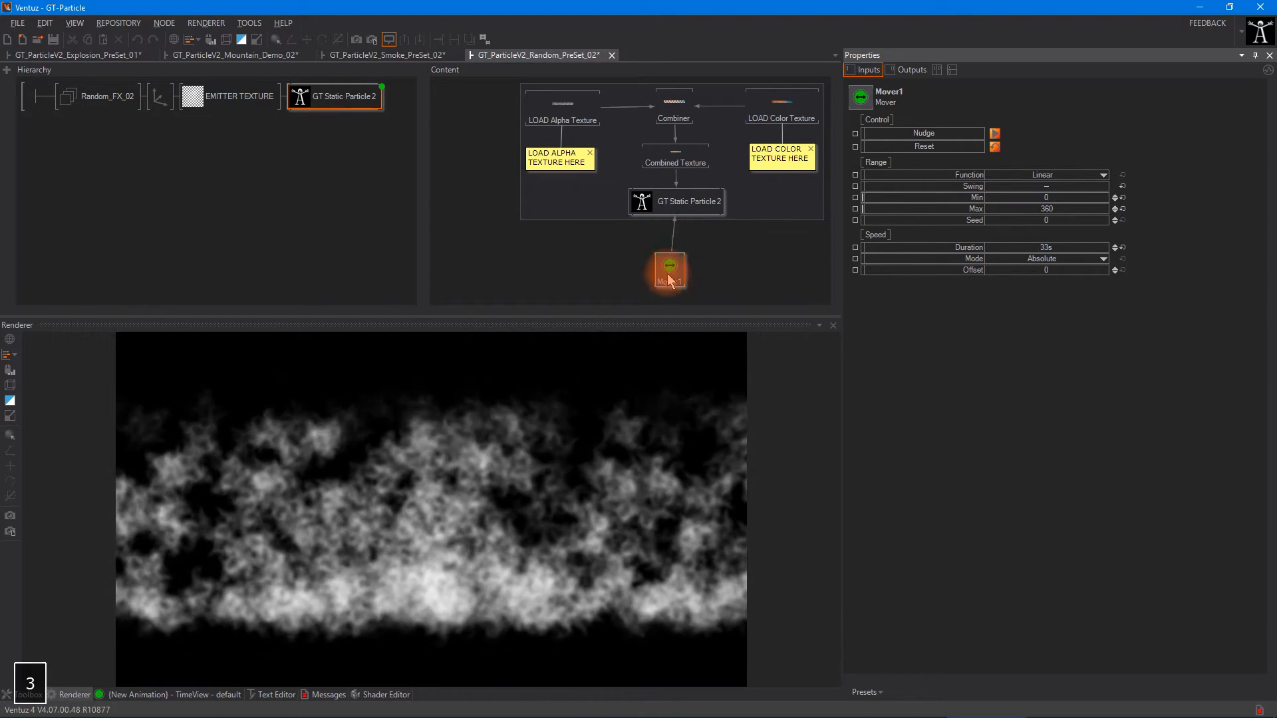
pyautogui.click(674, 276)
pyautogui.click(673, 200)
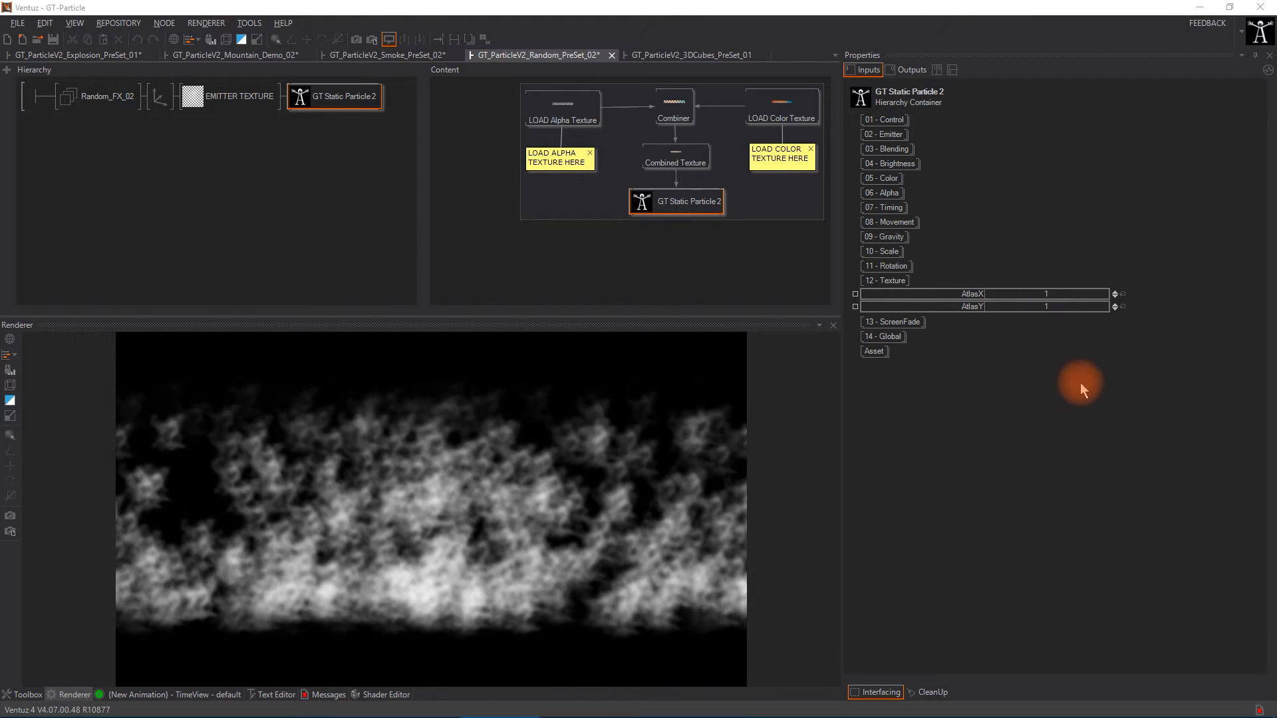
# Load the GT_Glow_02 image from the Glows 64_Resolution folder into the EMITTER TEXTURE node.
pyautogui.click(231, 107)
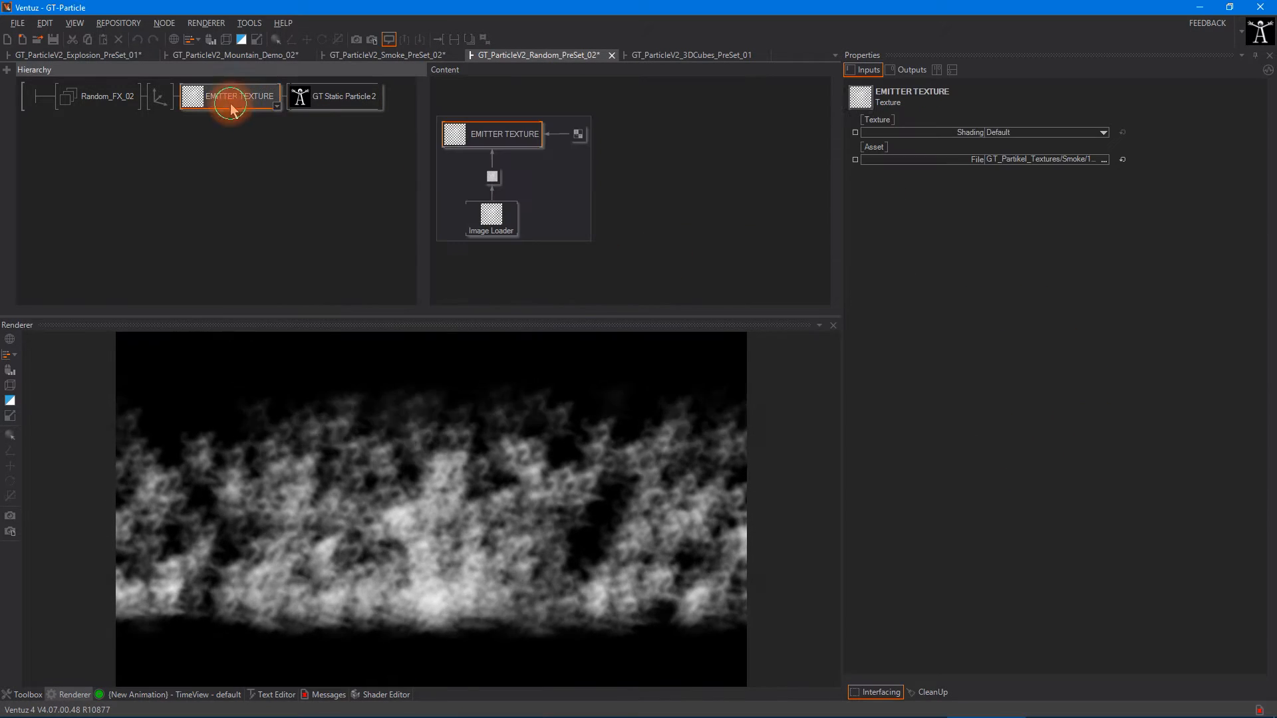
pyautogui.click(1104, 160)
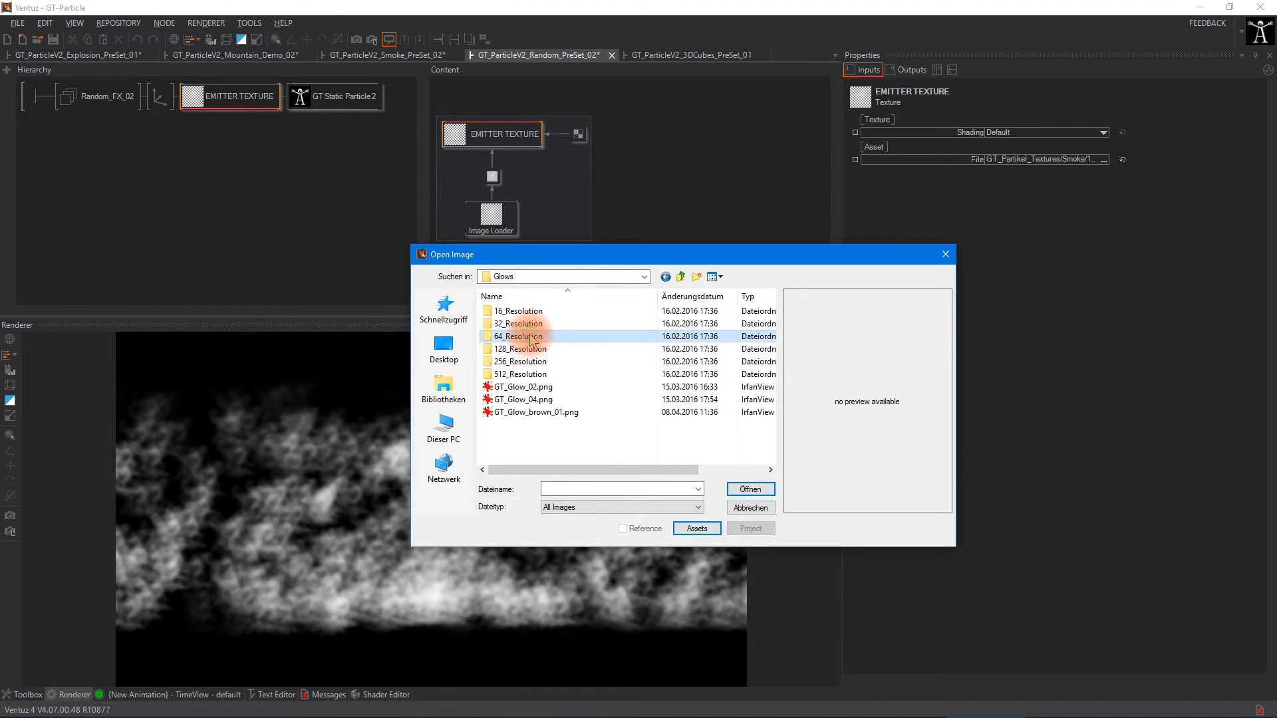
pyautogui.doubleClick(532, 337)
pyautogui.doubleClick(582, 342)
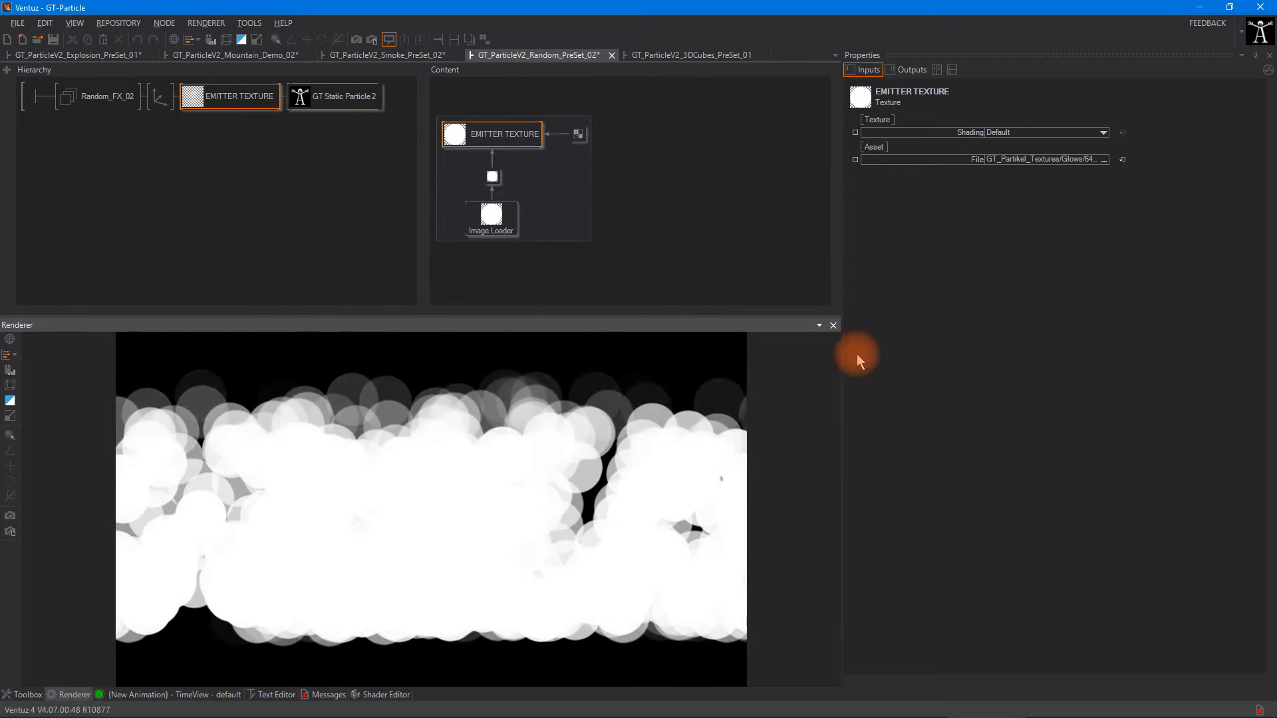
# Replace the emitter texture with the GT_Font_Atlas_2x2 image from the Atlas 256_Resolution folder.
pyautogui.click(1104, 160)
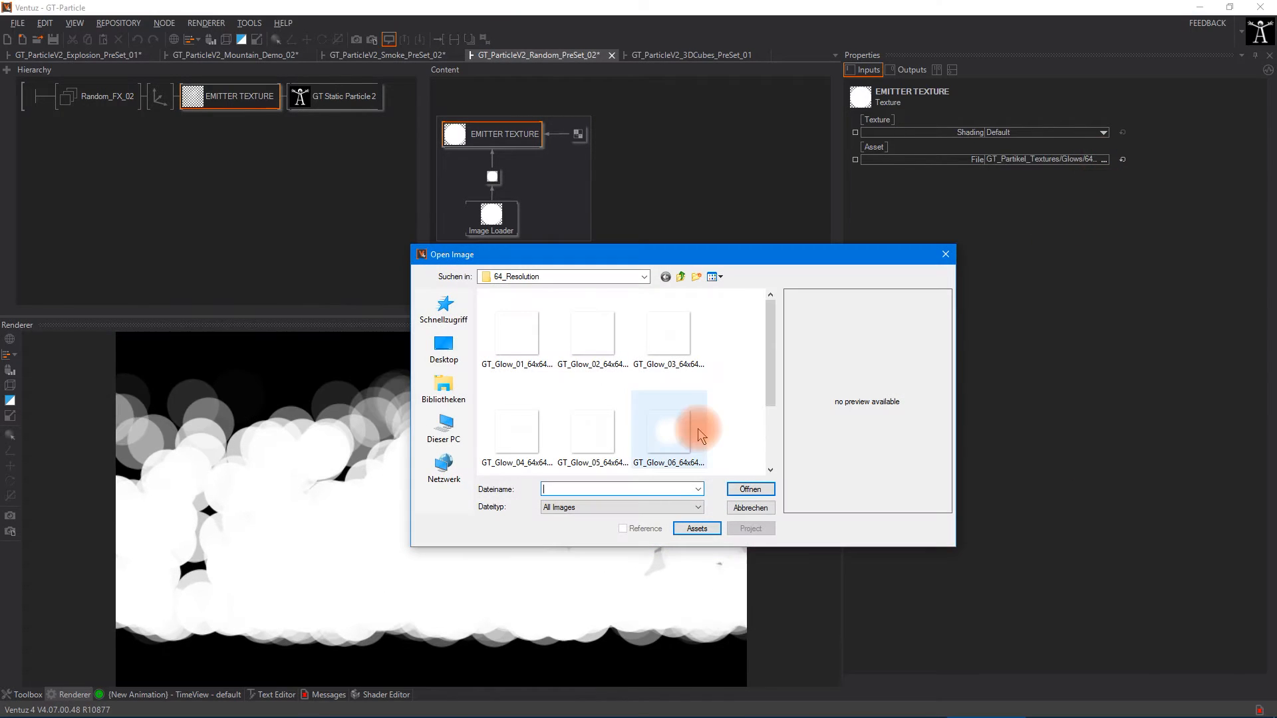
pyautogui.click(680, 278)
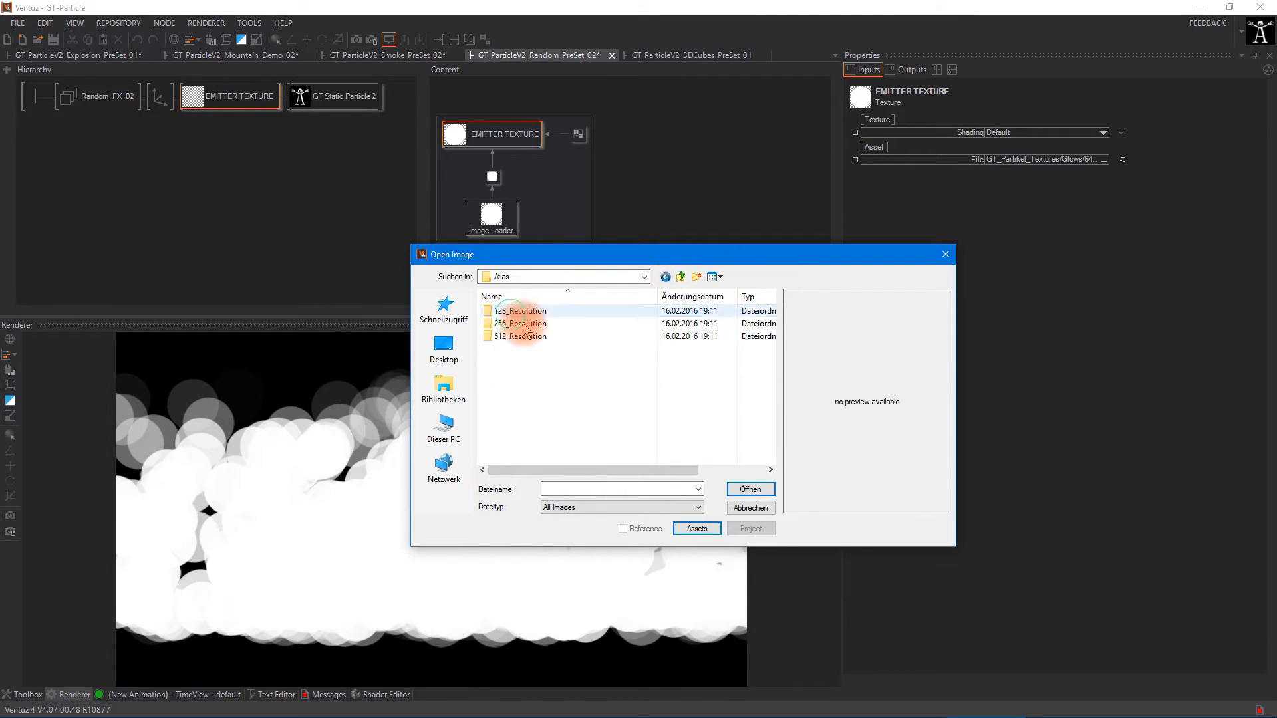
pyautogui.doubleClick(534, 326)
pyautogui.doubleClick(524, 319)
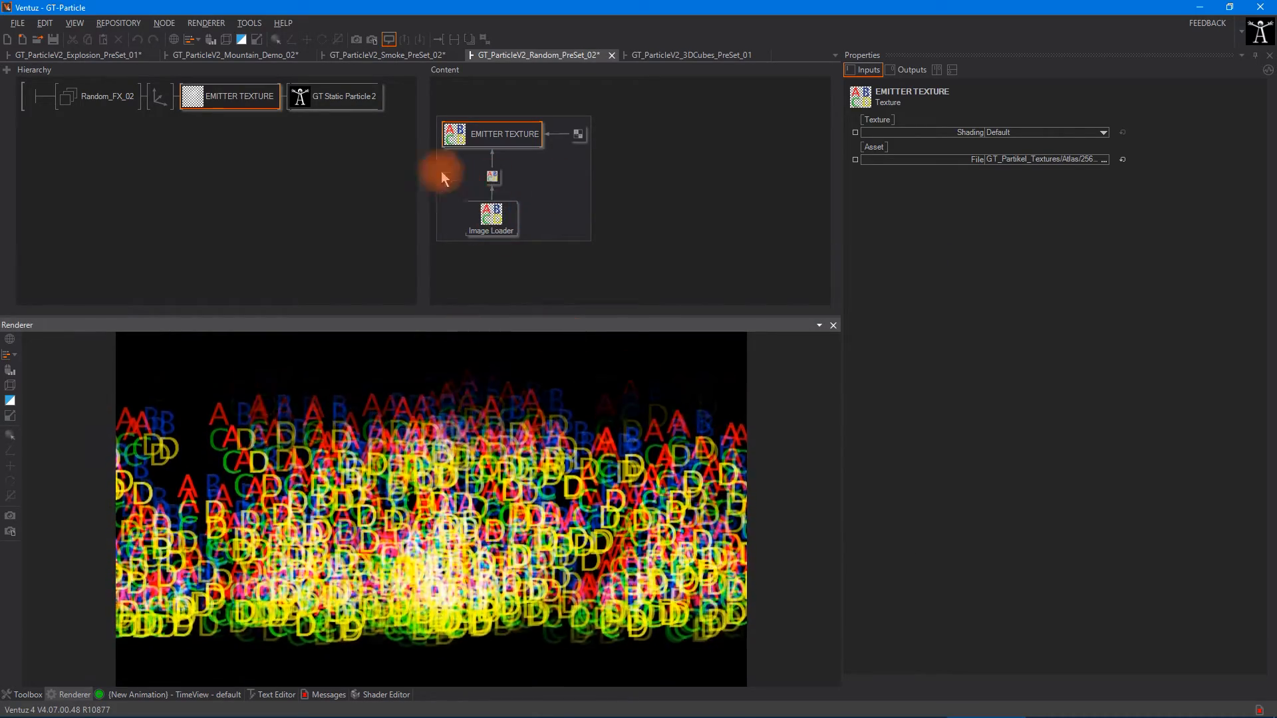
# Set both AtlasX and AtlasY of GT Static Particle 2 to 2.
pyautogui.click(489, 225)
pyautogui.click(340, 97)
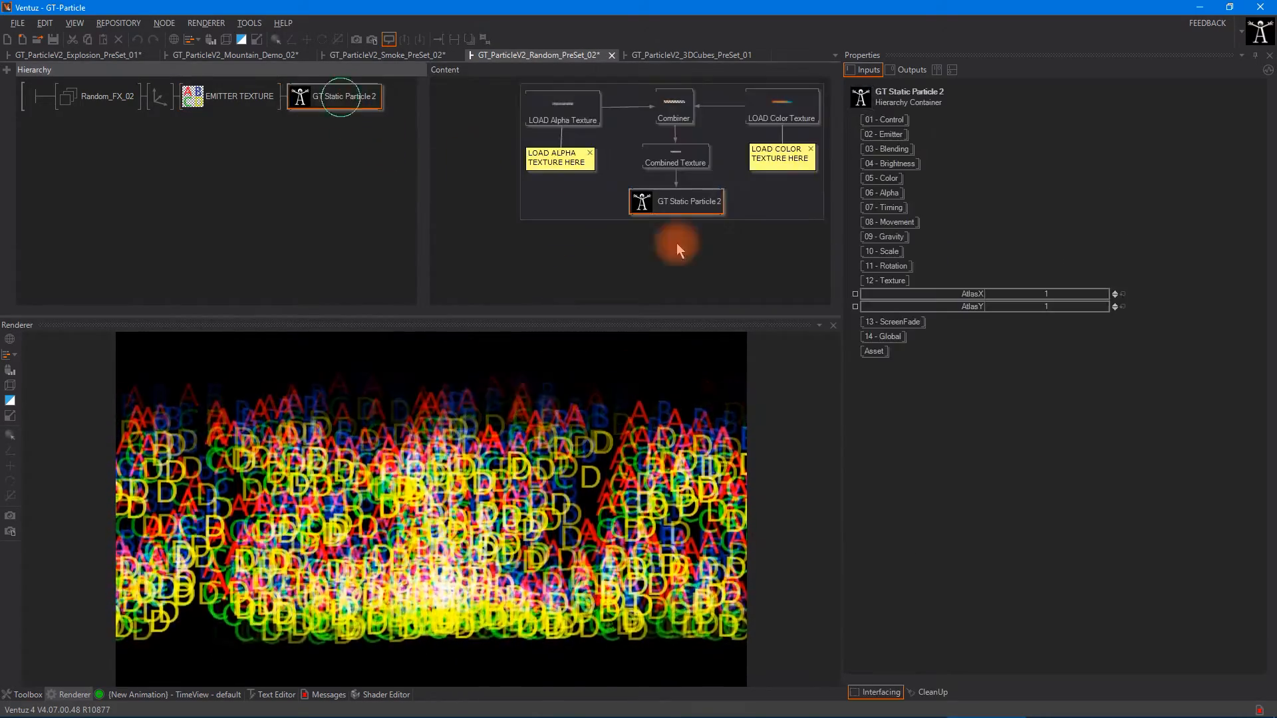
pyautogui.click(1058, 296)
pyautogui.write('2')
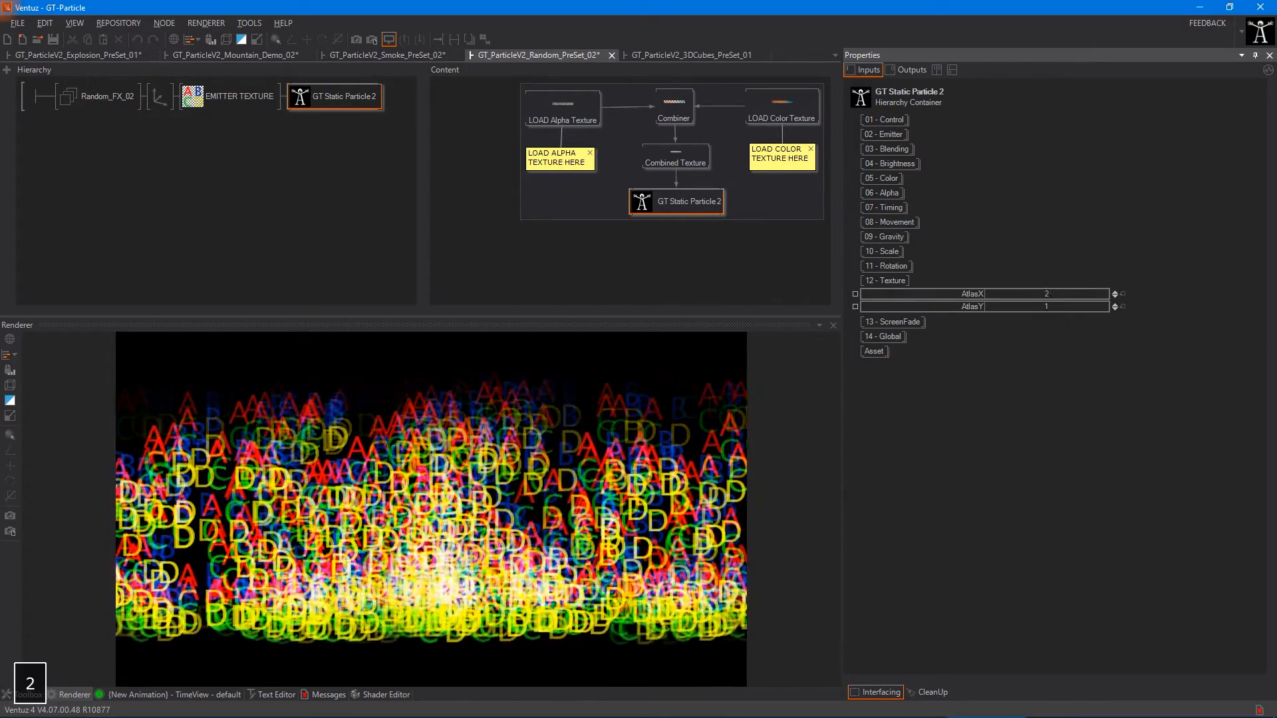
pyautogui.click(1057, 306)
pyautogui.write('2')
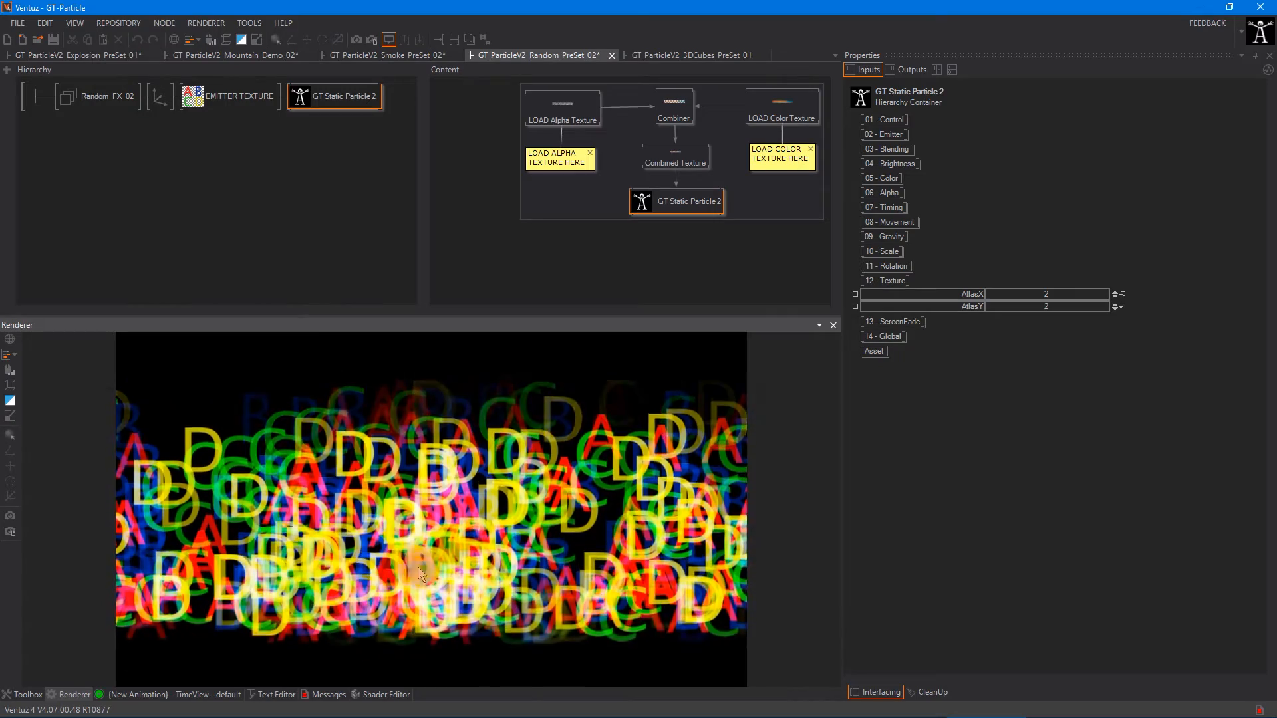
# Check the EMITTER TEXTURE node, return to GT Static Particle 2 and set AtlasX and AtlasY to 1.
pyautogui.click(223, 95)
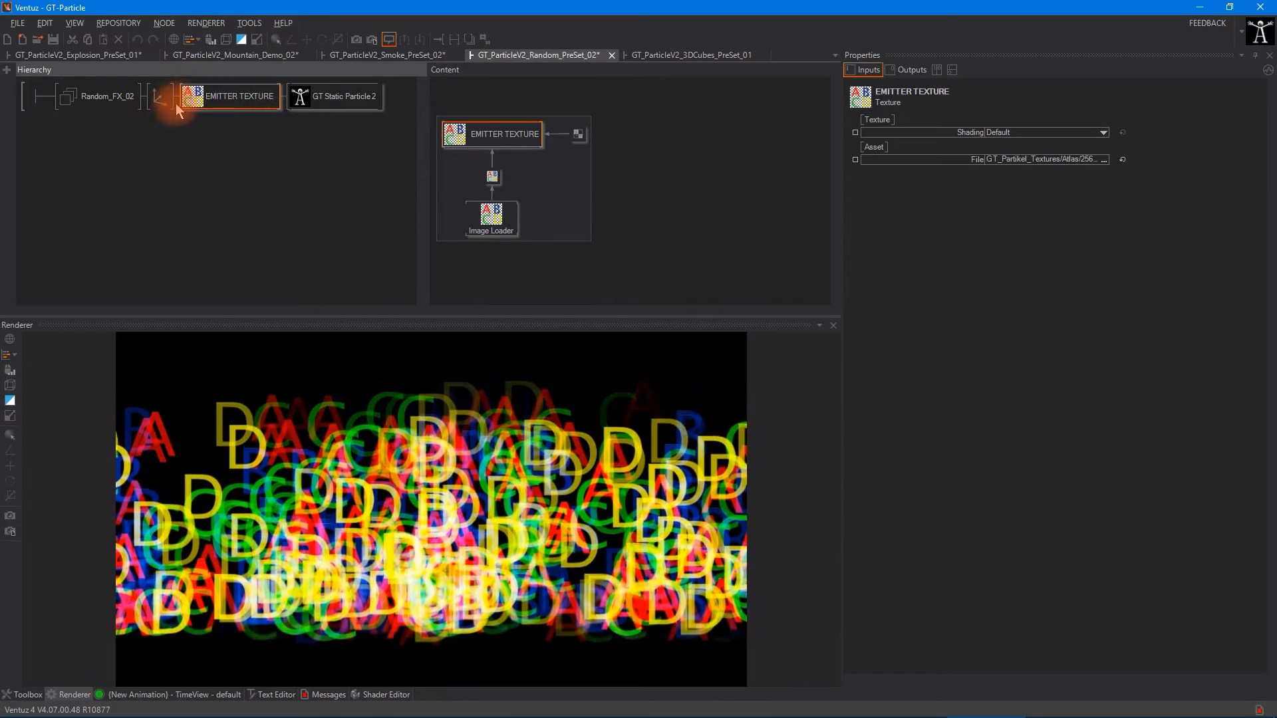
pyautogui.click(342, 95)
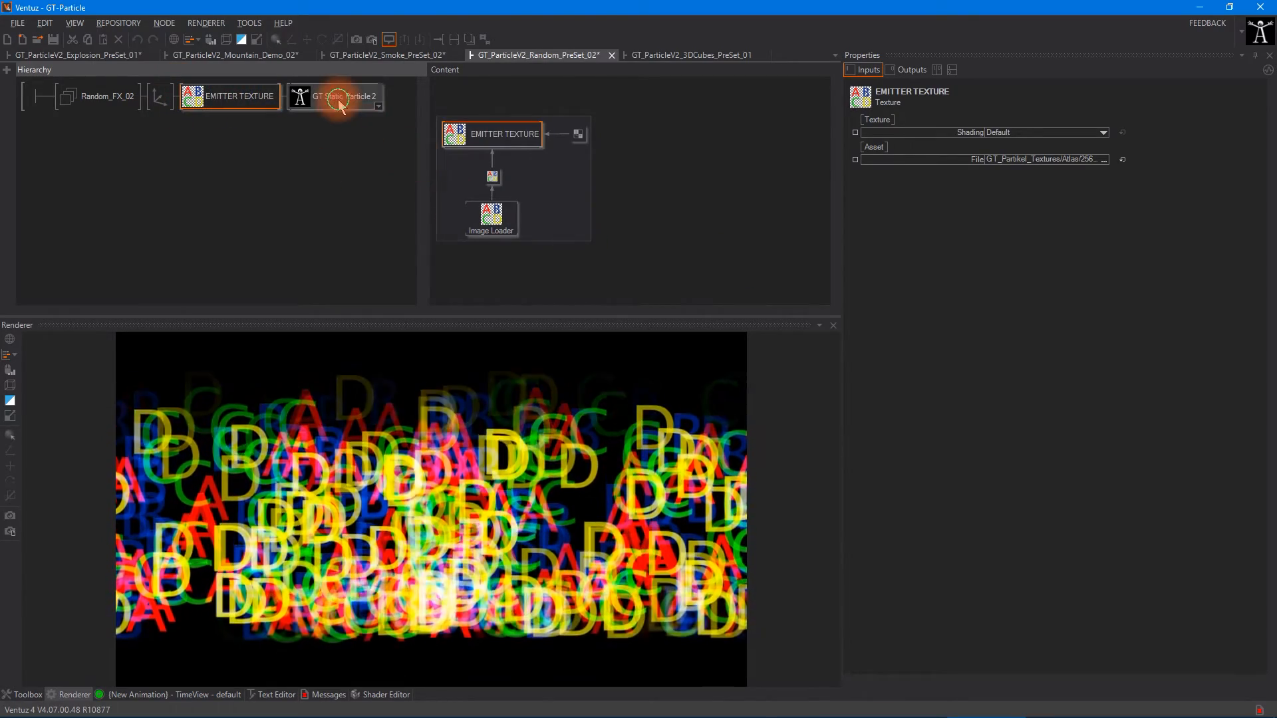
pyautogui.doubleClick(1048, 294)
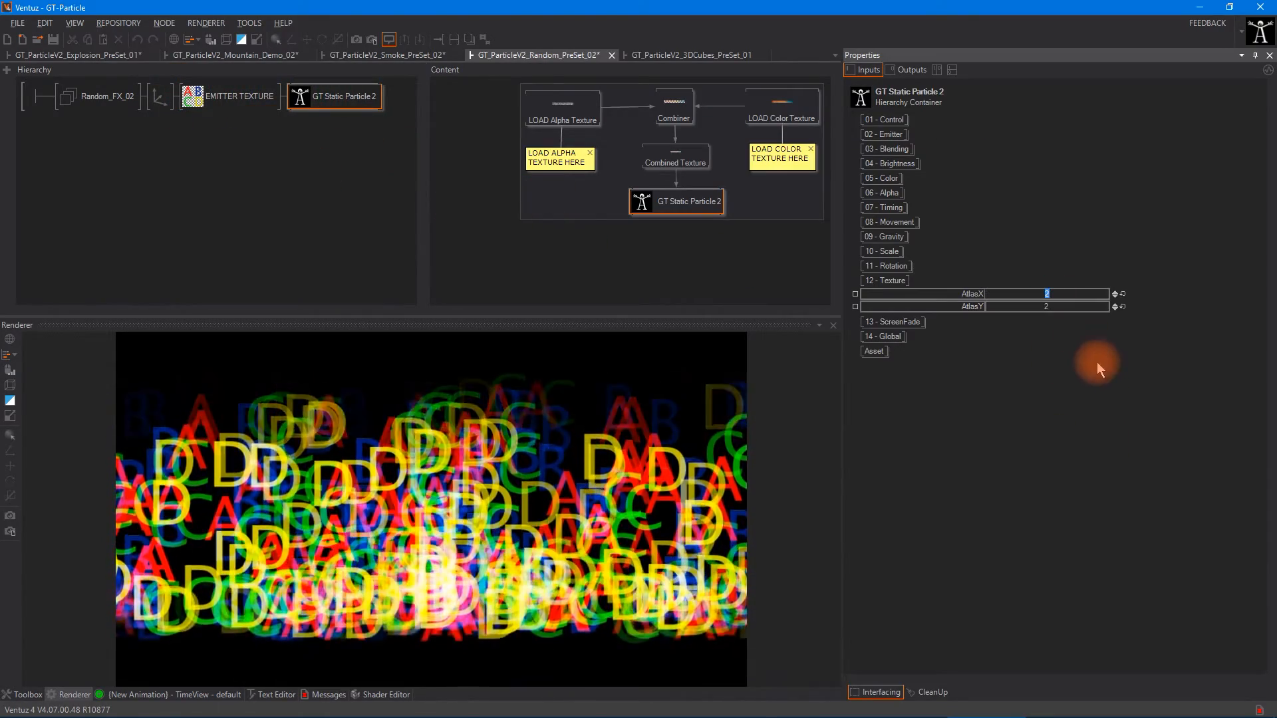
pyautogui.write('1')
pyautogui.click(1058, 307)
pyautogui.write('1')
pyautogui.click(1065, 355)
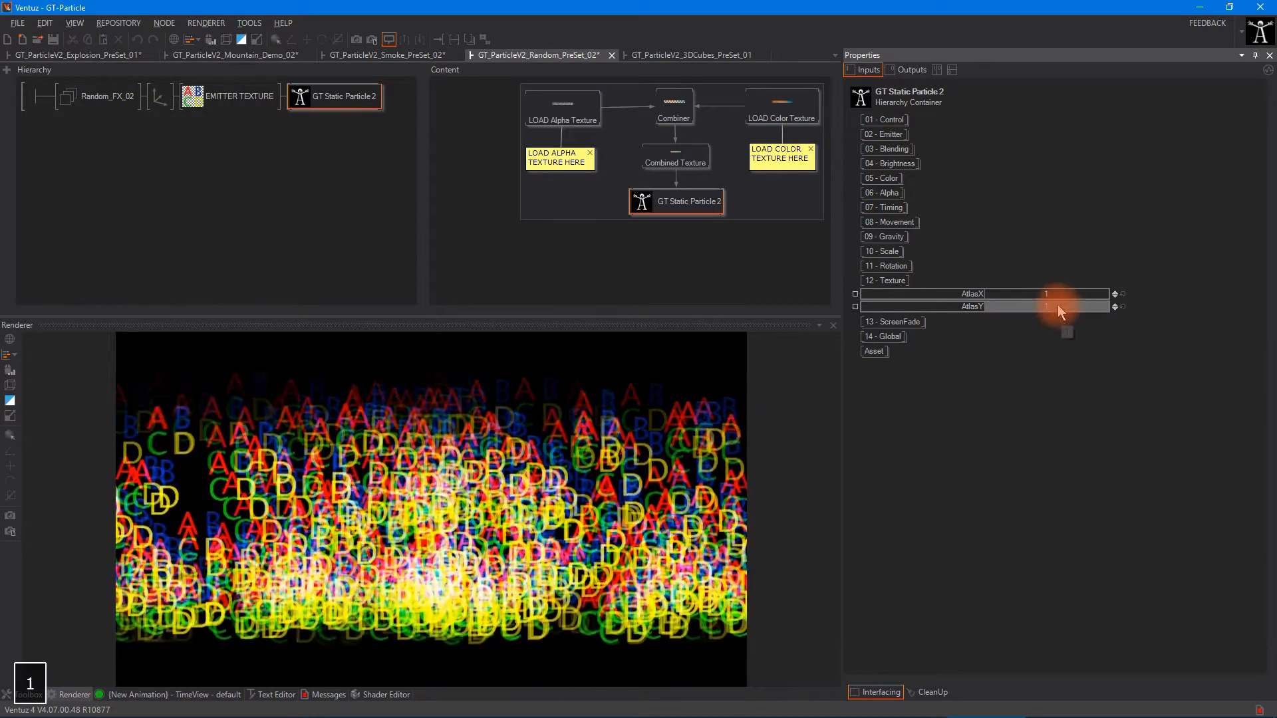
# Return AtlasX and AtlasY of the font atlas particles to 2.
pyautogui.click(1048, 291)
pyautogui.write('2')
pyautogui.click(1055, 306)
pyautogui.write('2')
pyautogui.click(1079, 377)
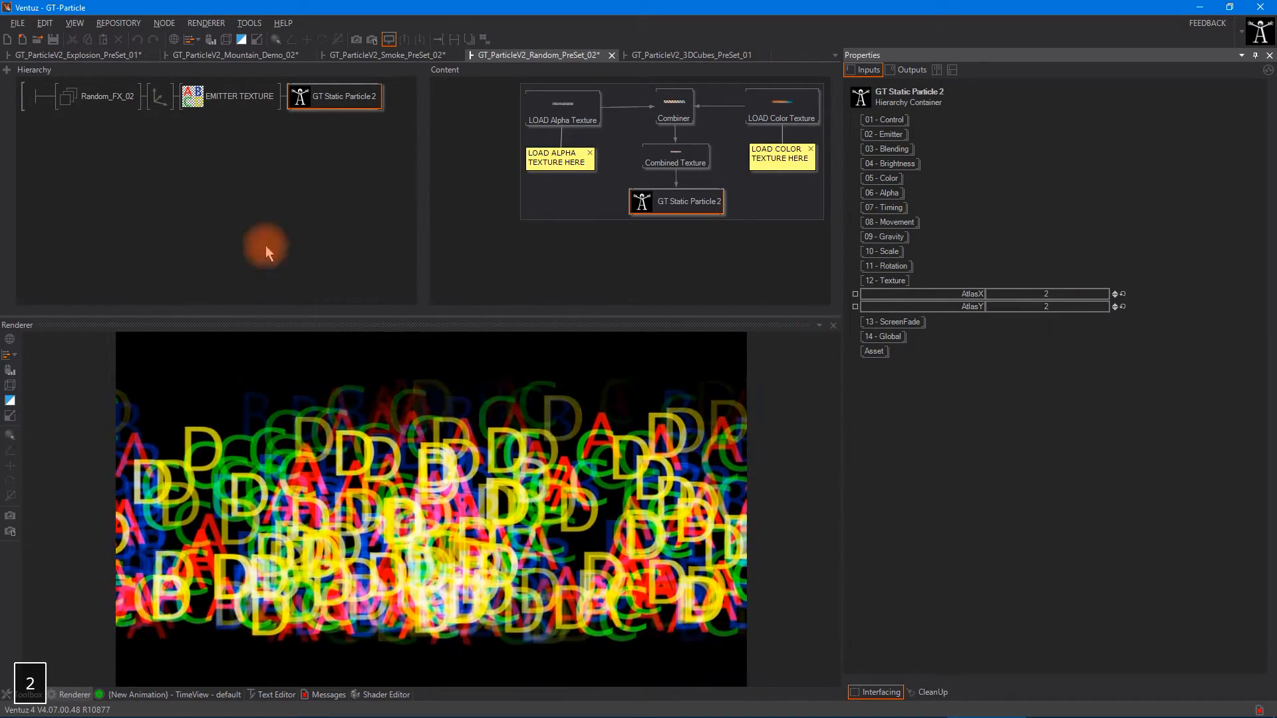
# Swap the emitter texture to the black-background GT_Stars_Atlas_2x2 image and replace that with the GT_Symbols_Atlas image.
pyautogui.click(218, 105)
pyautogui.click(1105, 159)
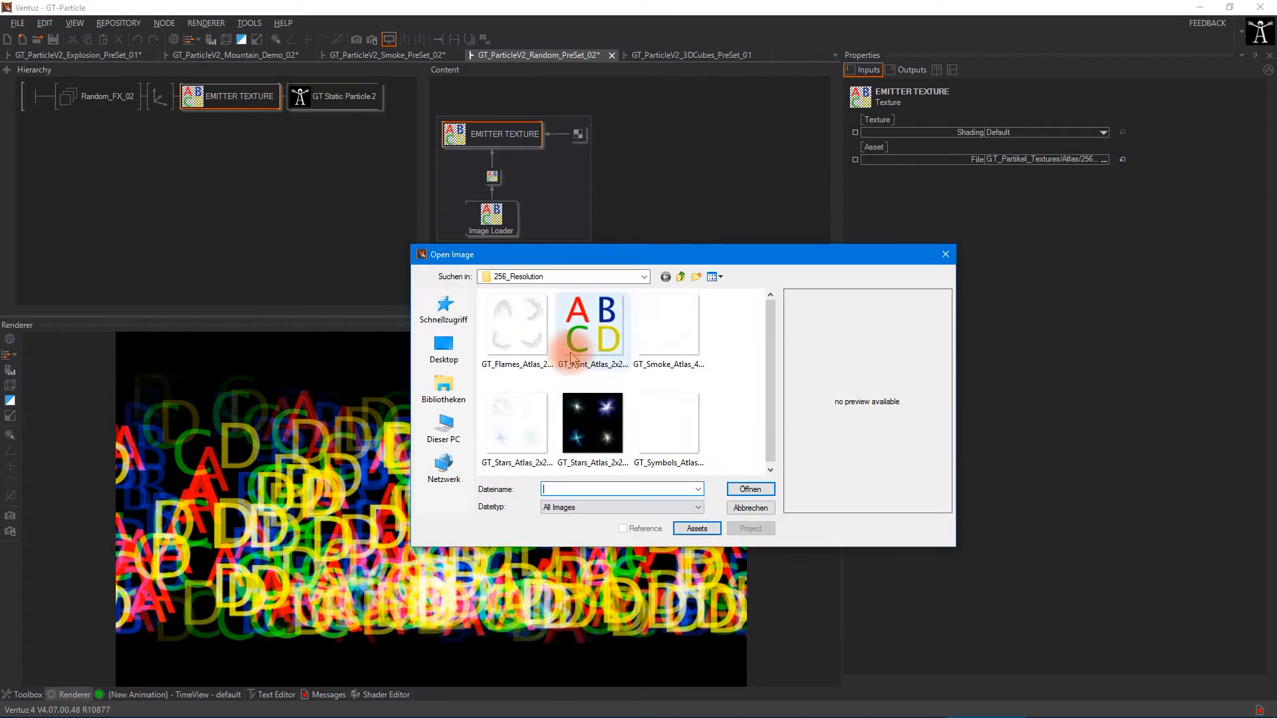
pyautogui.doubleClick(606, 433)
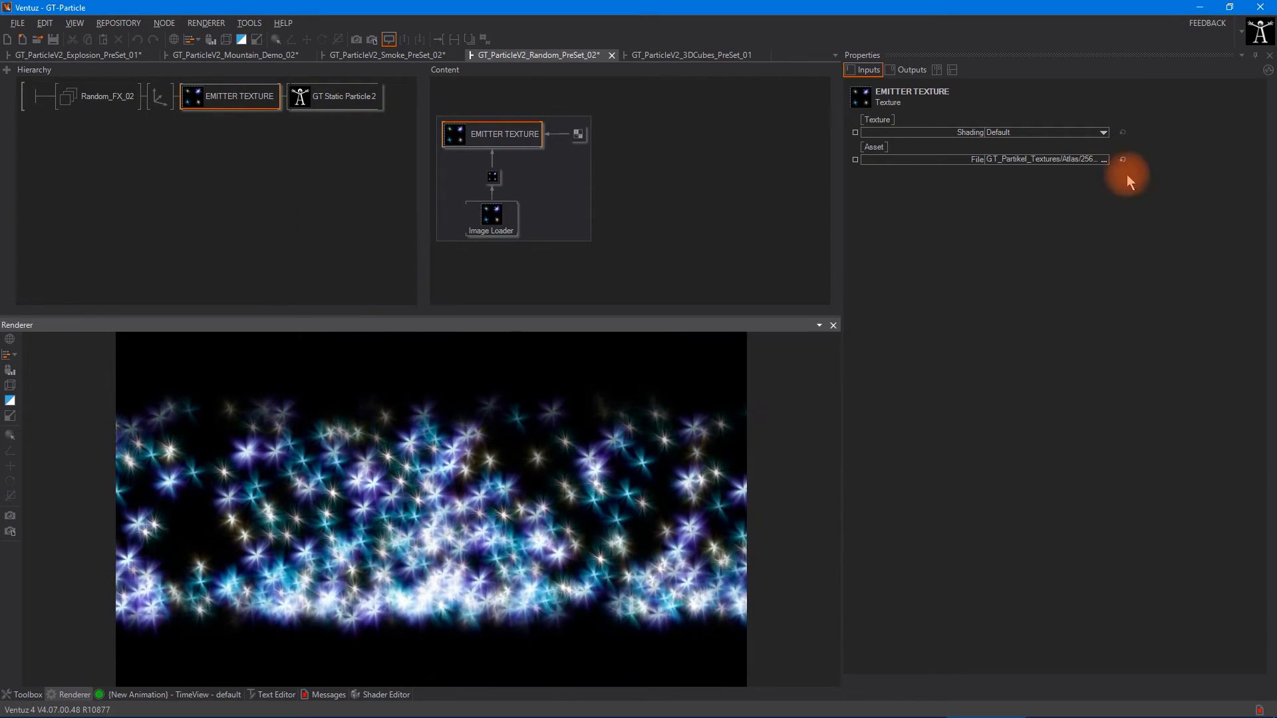
pyautogui.click(1104, 160)
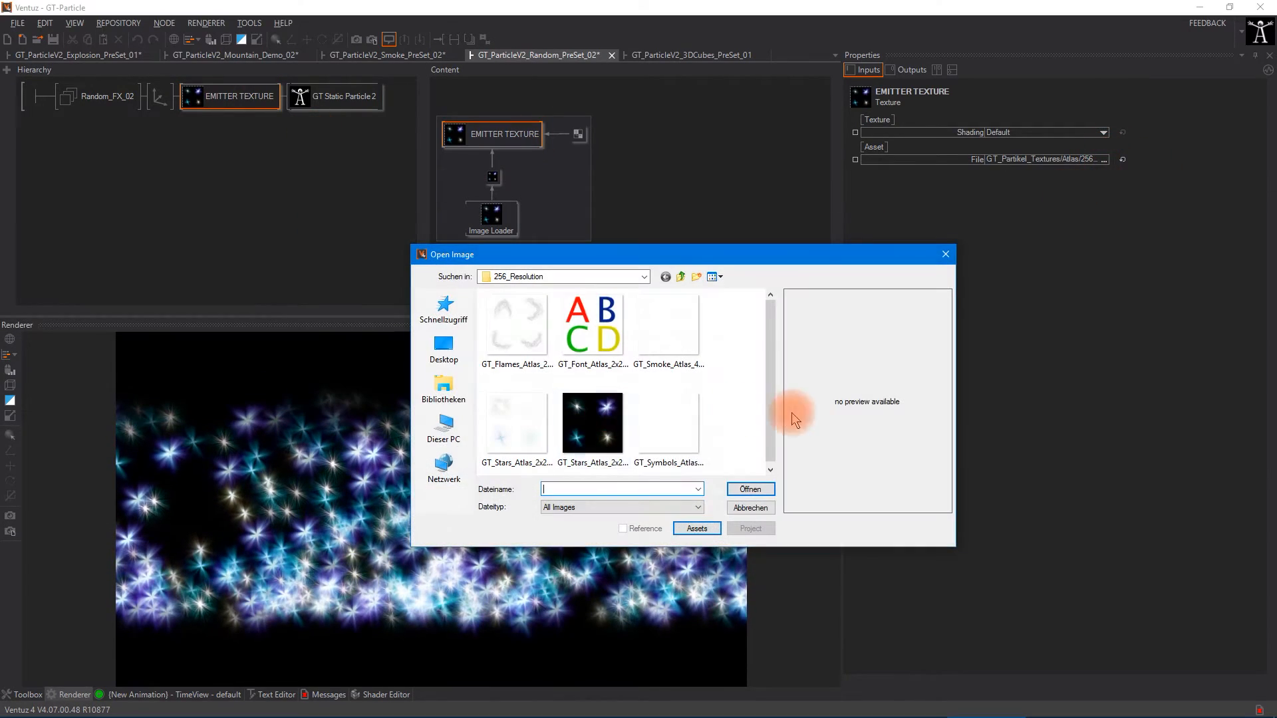
pyautogui.doubleClick(675, 421)
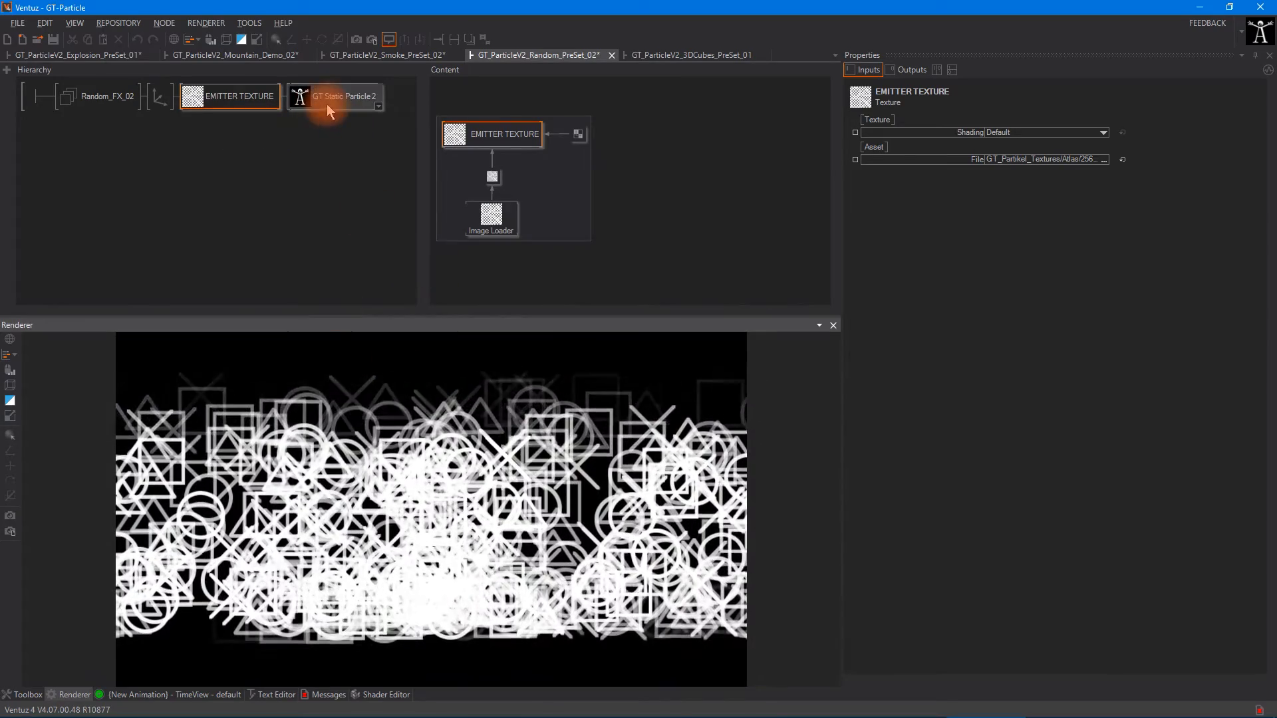
# Set AtlasY and AtlasX of GT Static Particle 2 to 1 for the symbols texture.
pyautogui.click(328, 107)
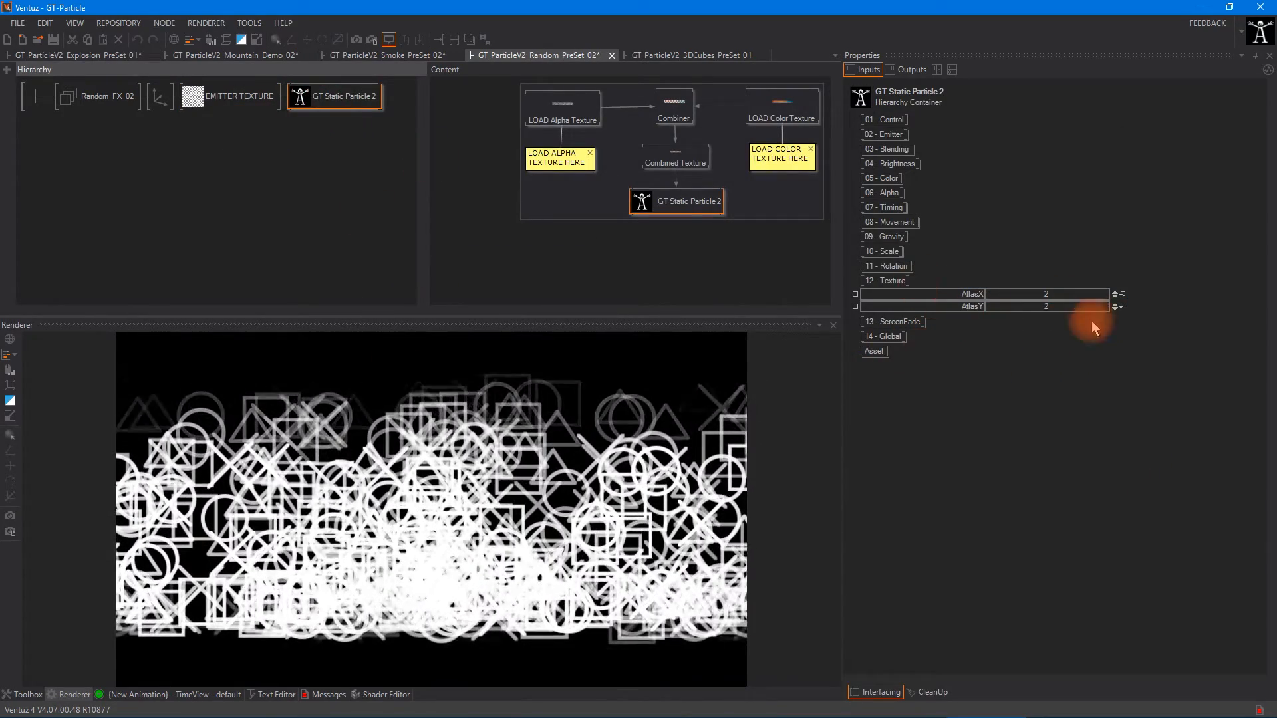
pyautogui.click(1061, 305)
pyautogui.write('1')
pyautogui.click(1060, 295)
pyautogui.write('1')
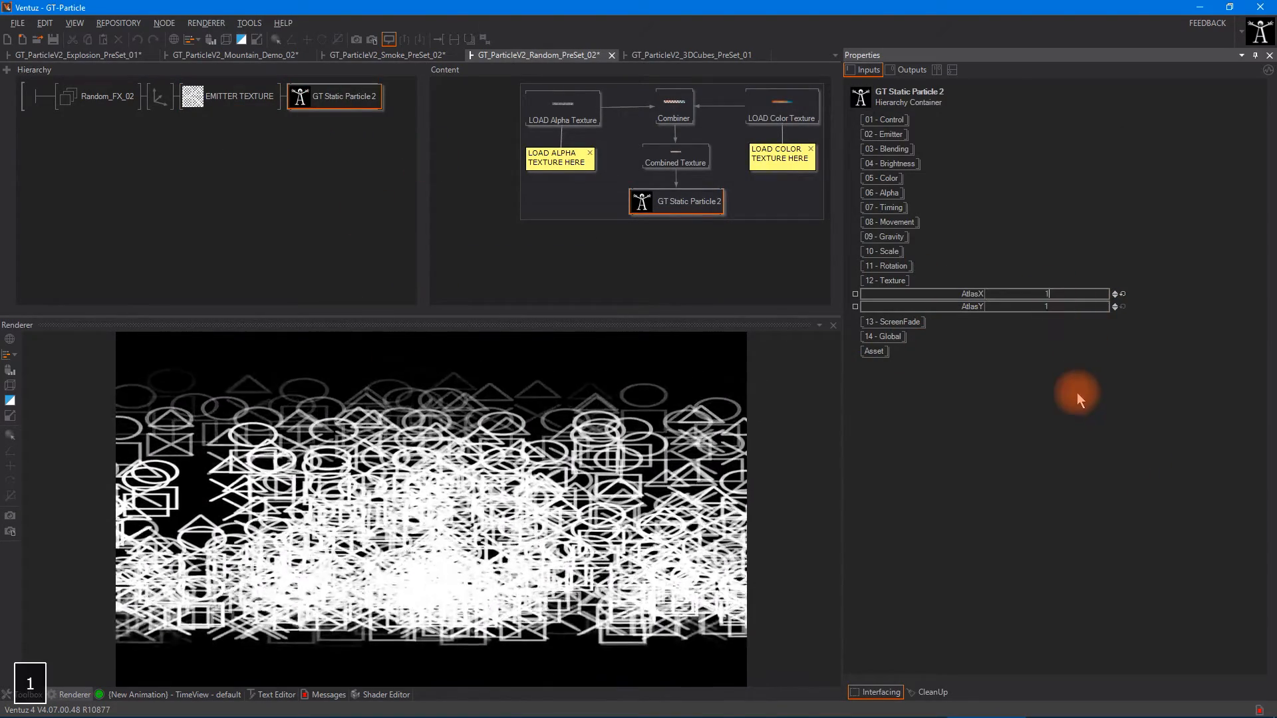
pyautogui.click(1077, 394)
# Return AtlasX and AtlasY of the symbol particles to 2.
pyautogui.click(1060, 295)
pyautogui.write('2')
pyautogui.click(1057, 308)
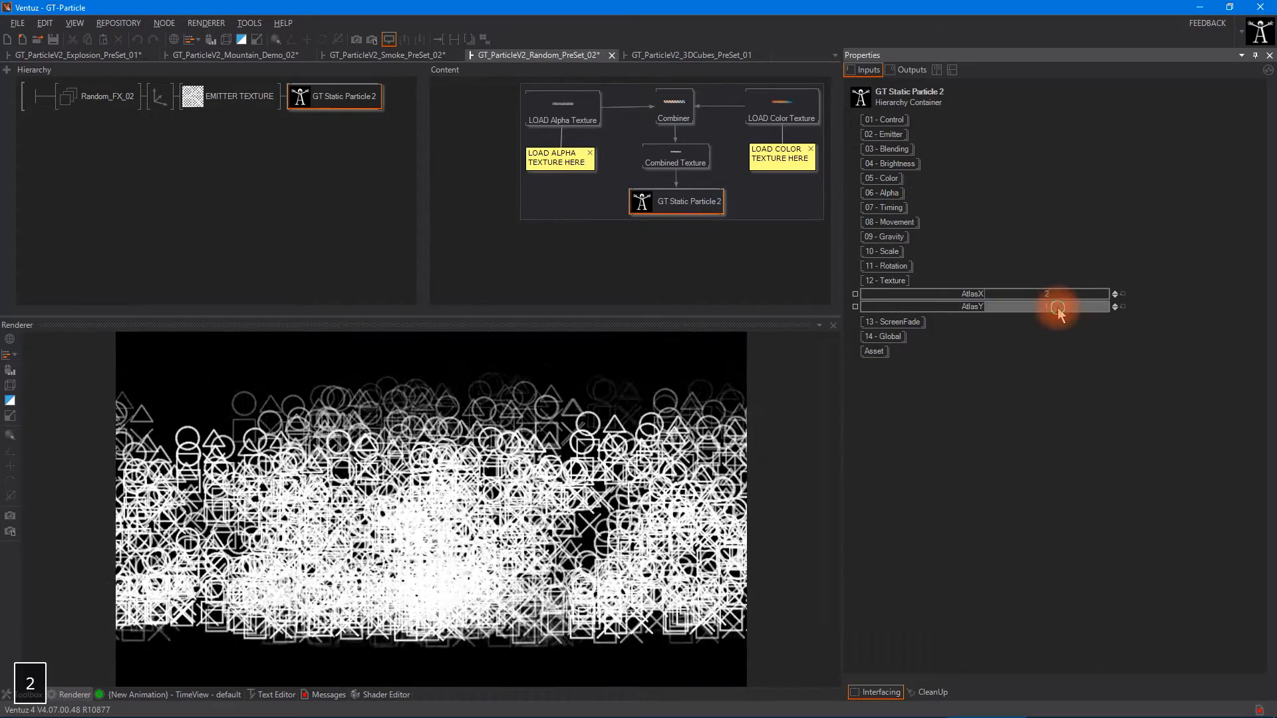
pyautogui.write('2')
pyautogui.click(1104, 395)
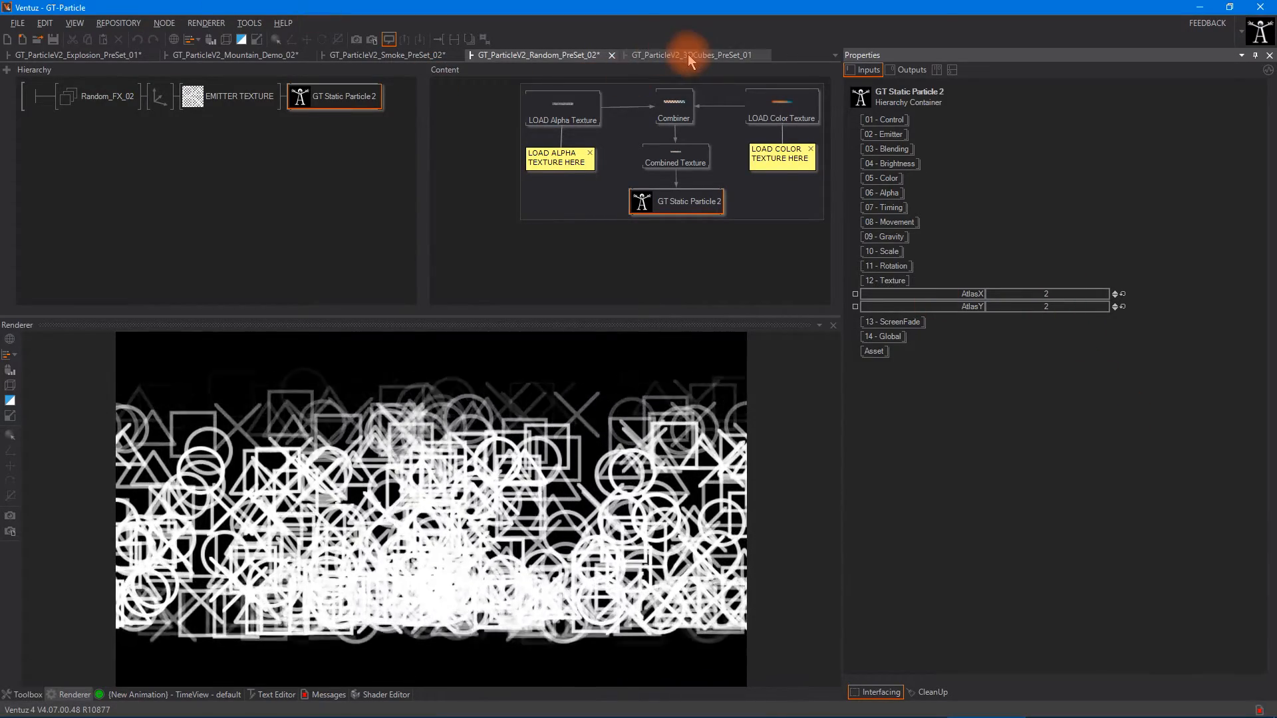
# Open the GT_ParticleV2_3DCubes_PreSet_01 scene and examine its RenderTarget texture and the particle's atlas settings.
pyautogui.click(689, 56)
pyautogui.click(101, 95)
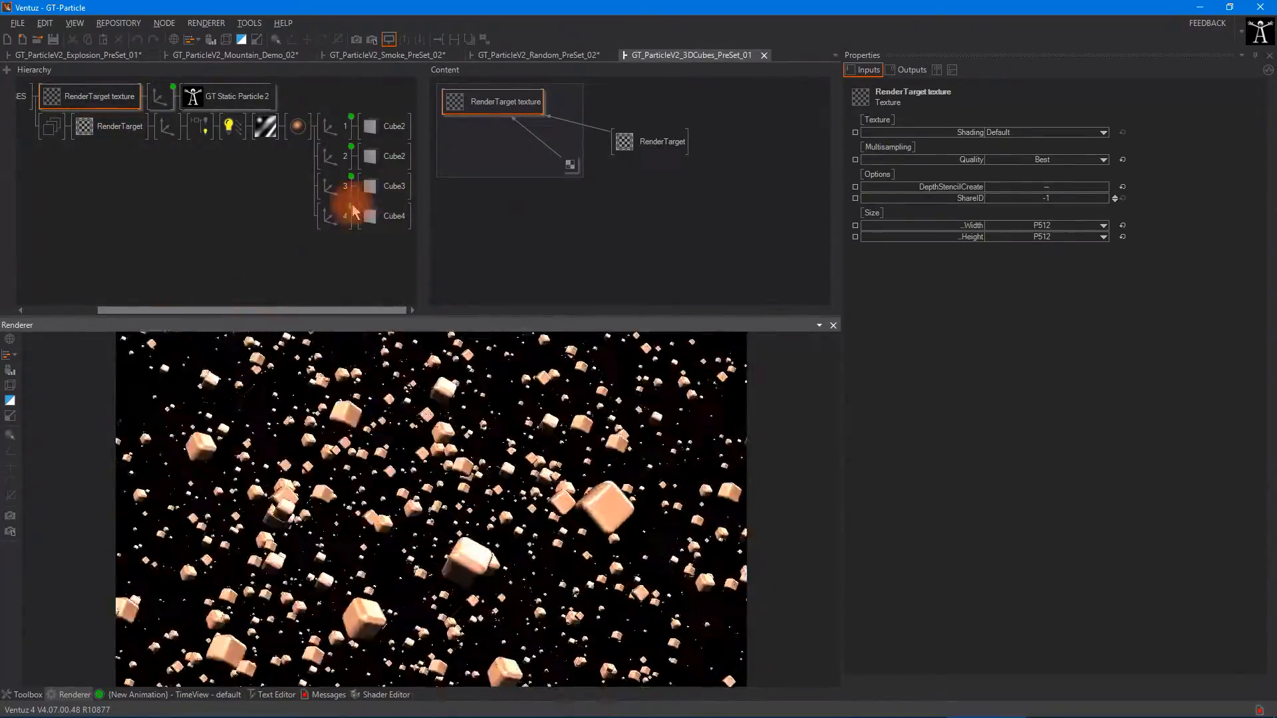
pyautogui.click(679, 103)
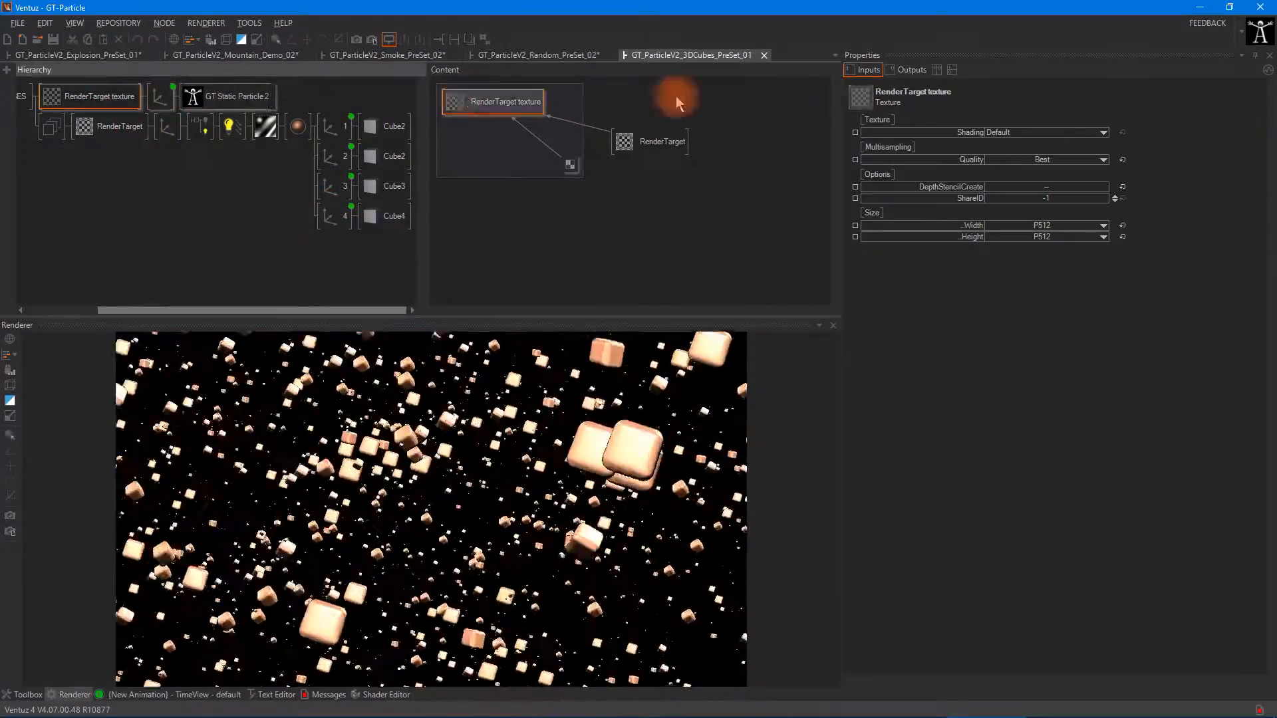
pyautogui.click(206, 97)
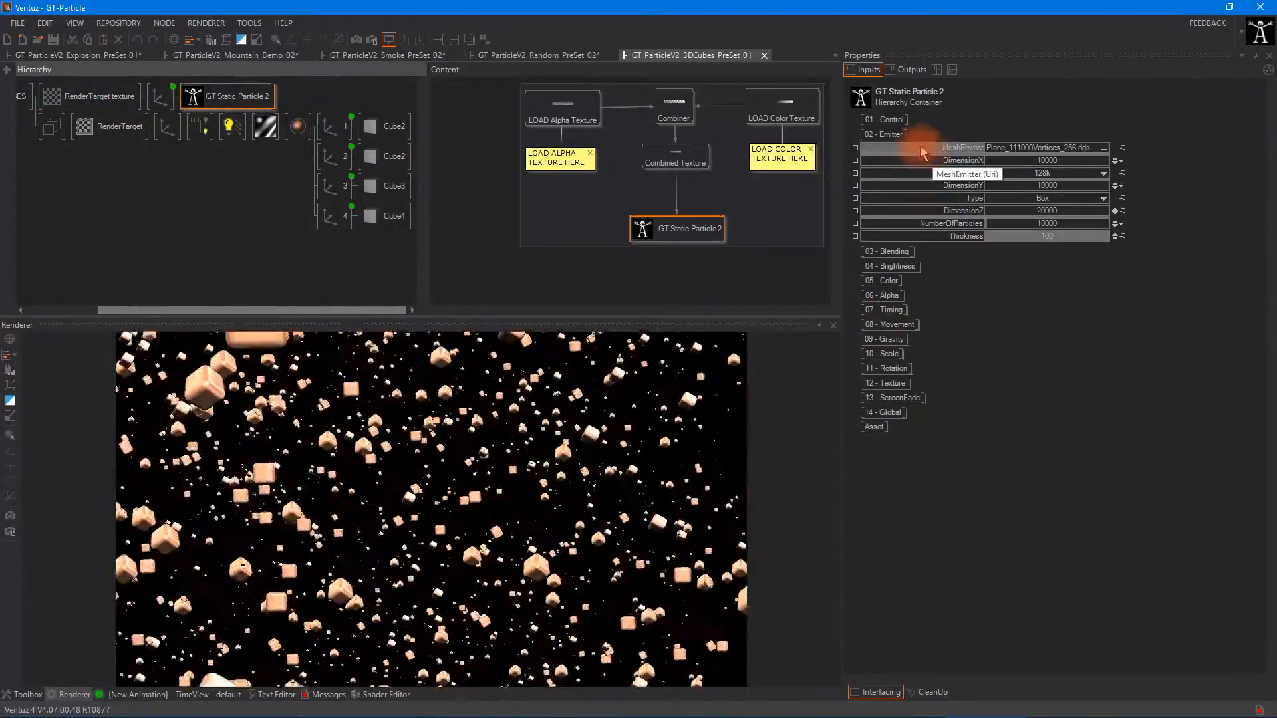
pyautogui.click(883, 133)
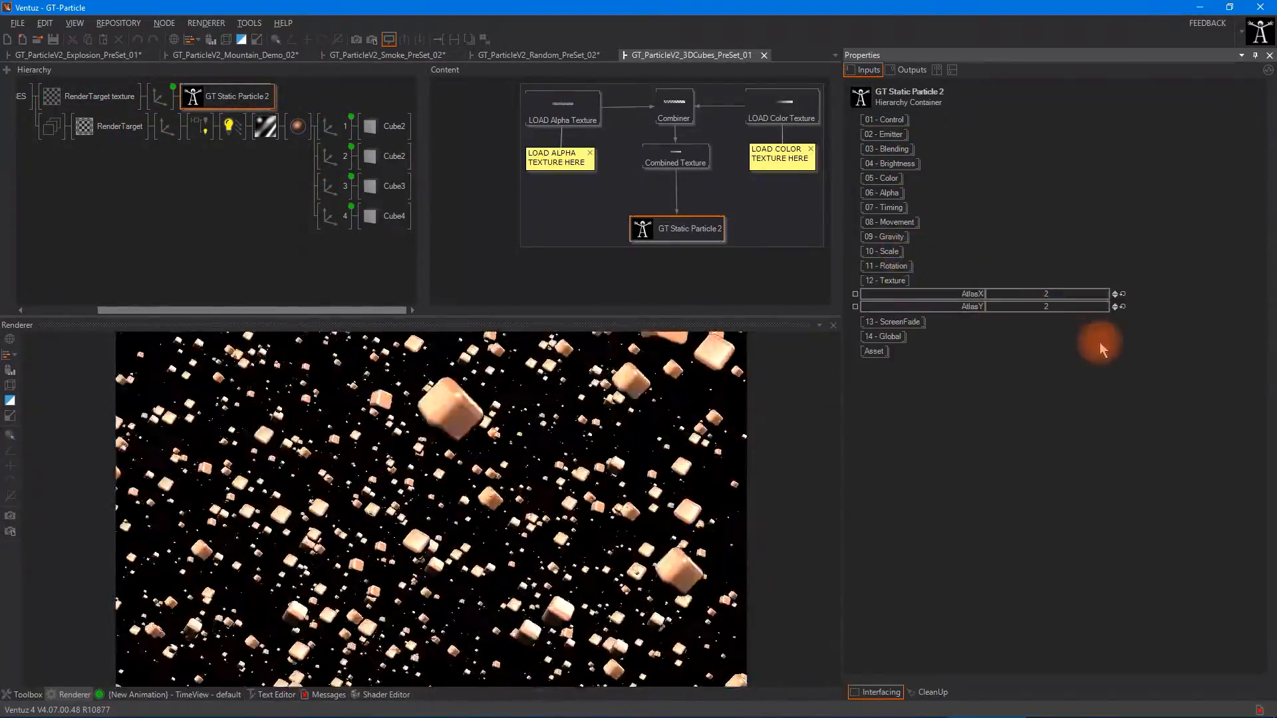
pyautogui.click(277, 203)
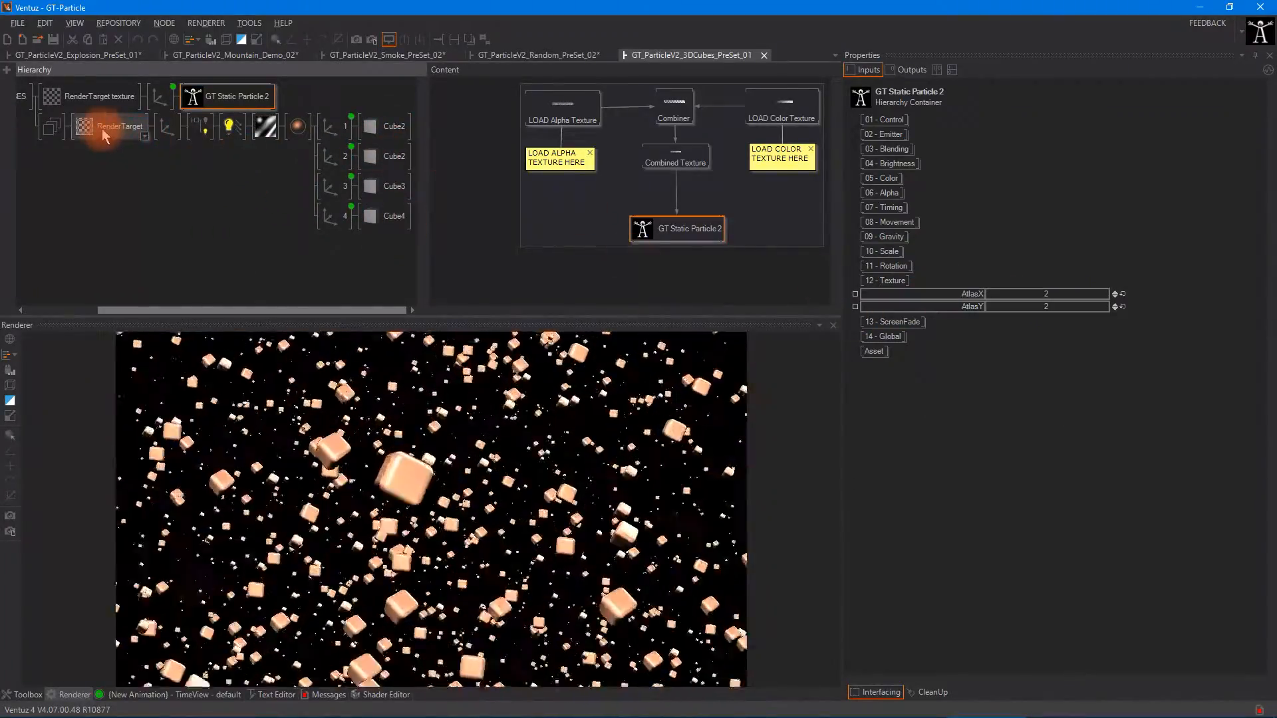
pyautogui.click(99, 97)
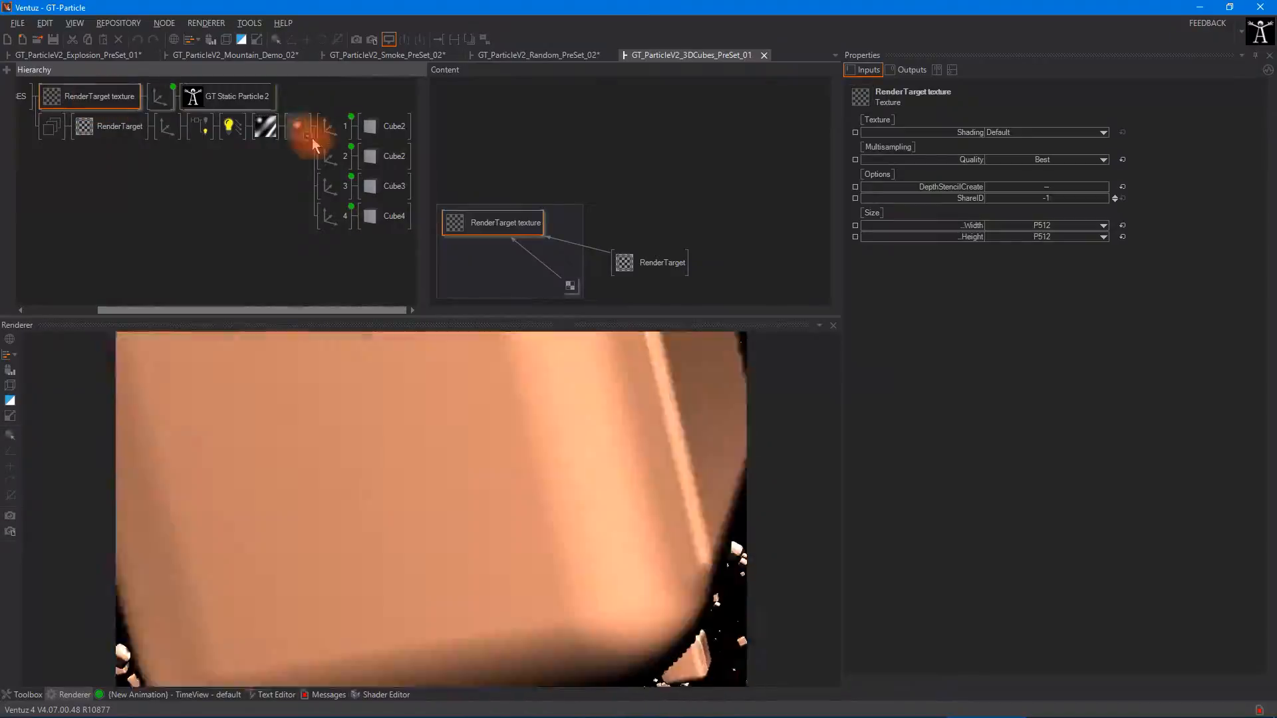
# Set AtlasX and AtlasY of the cube scene's GT Static Particle 2 to 1.
pyautogui.click(226, 100)
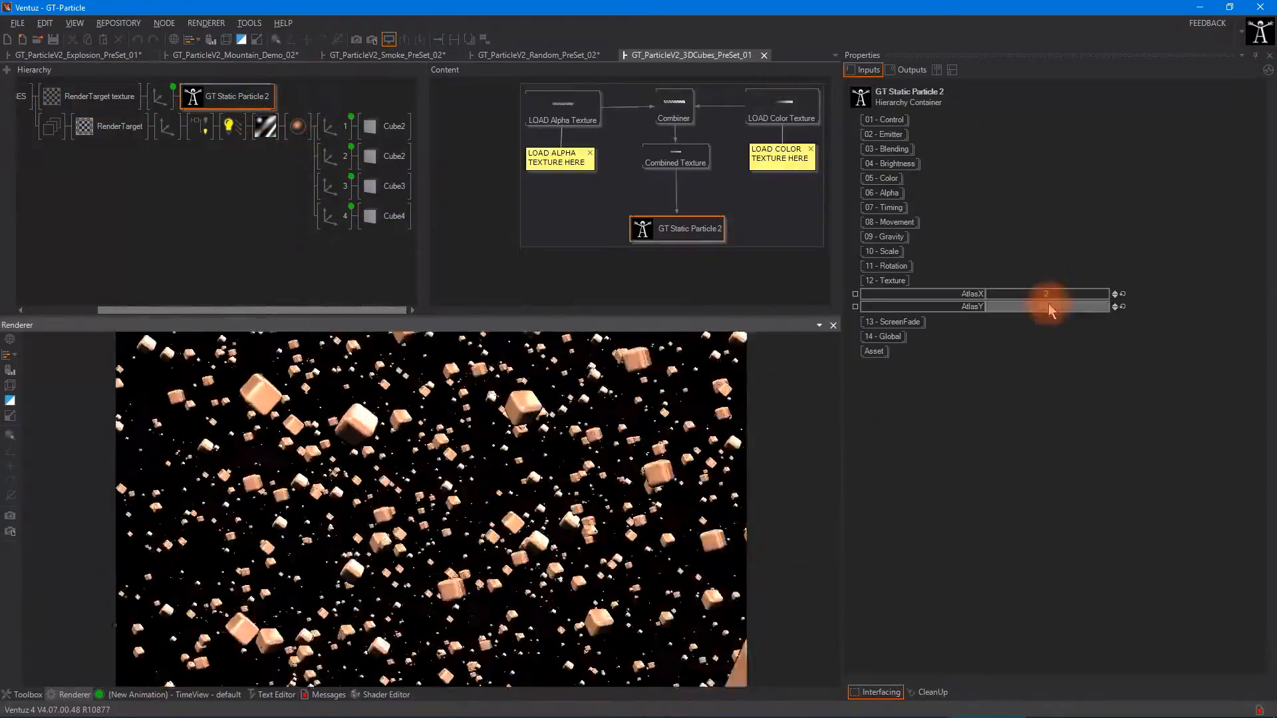
pyautogui.click(1050, 294)
pyautogui.write('1')
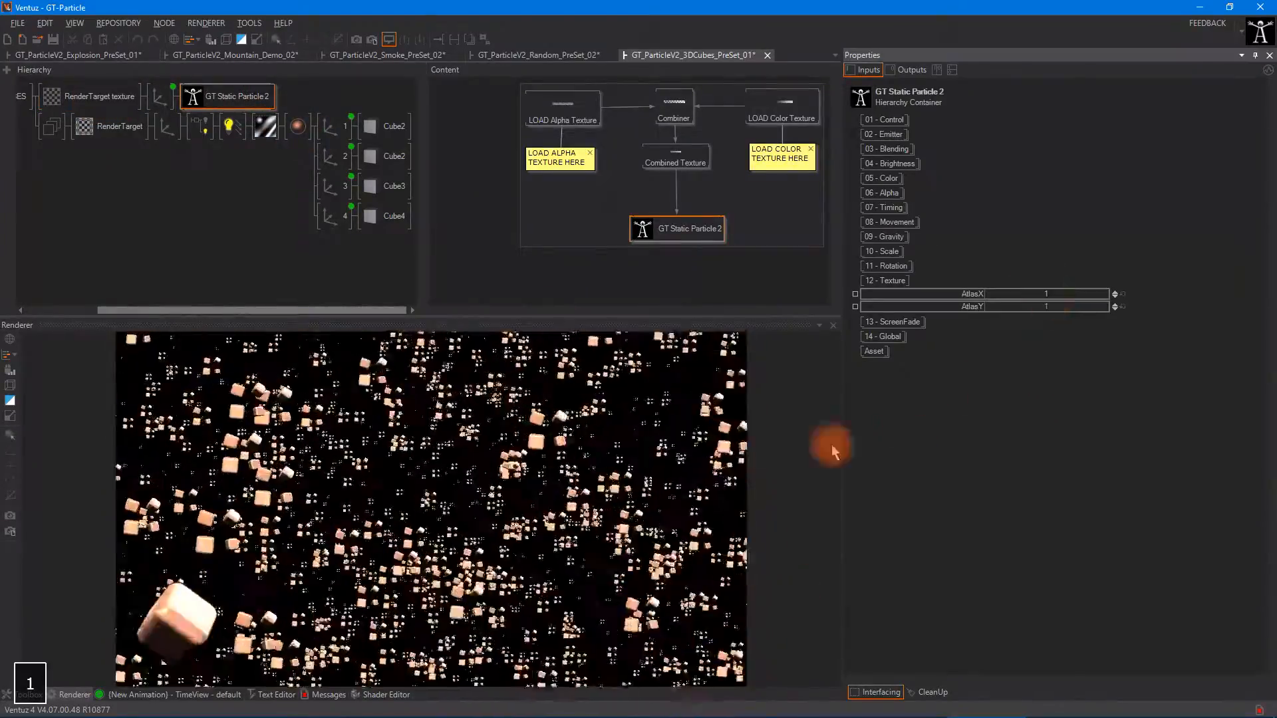
pyautogui.click(300, 492)
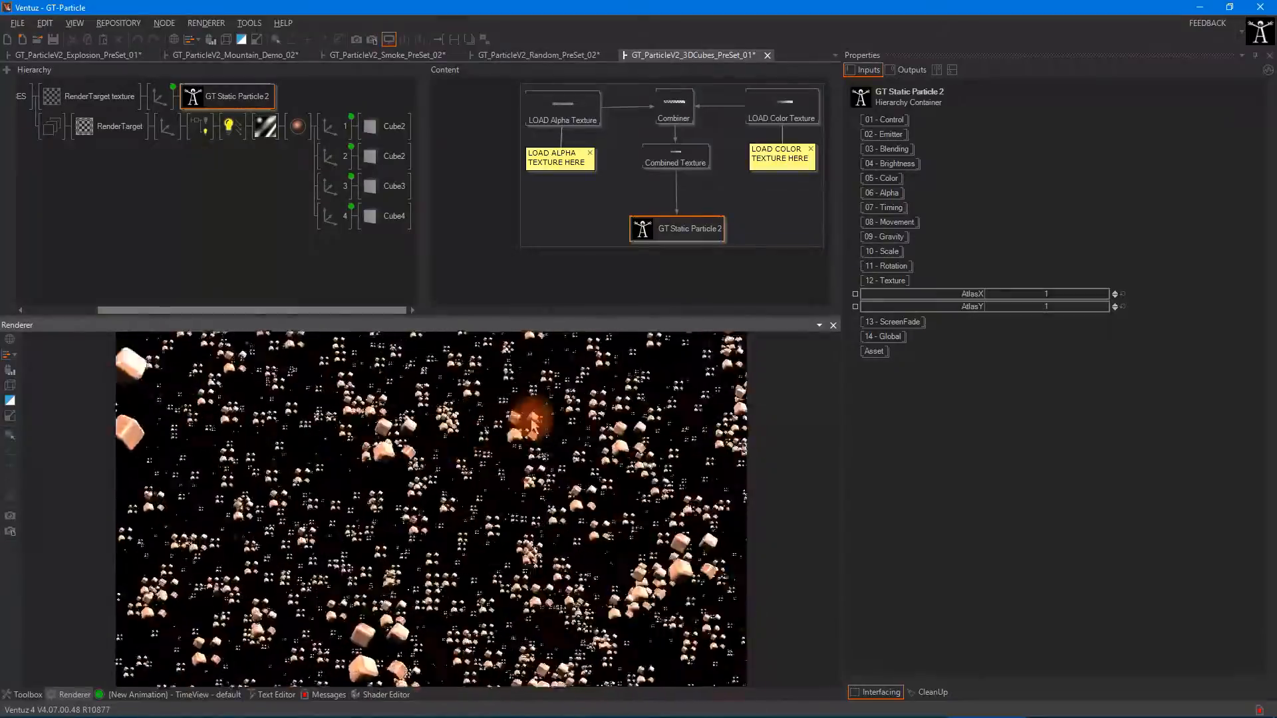
# Return AtlasX and AtlasY of the cube particles to 2.
pyautogui.click(1058, 294)
pyautogui.write('2')
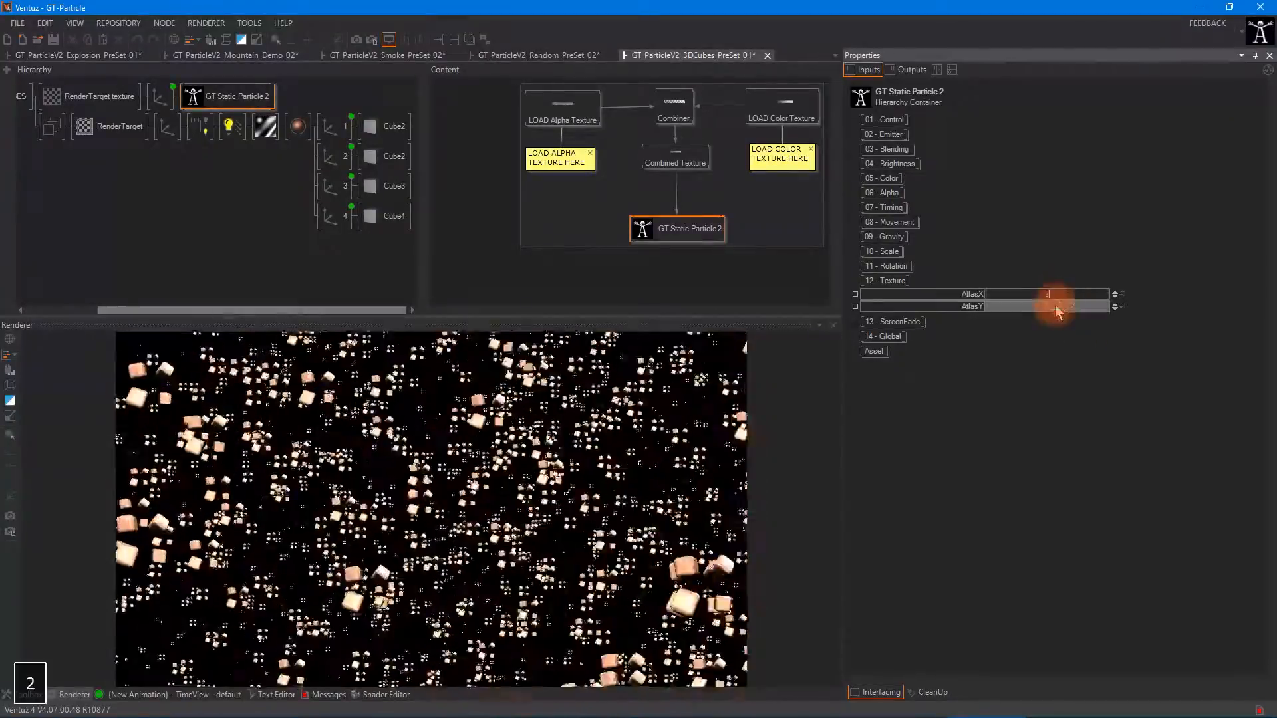
pyautogui.click(187, 190)
pyautogui.click(395, 216)
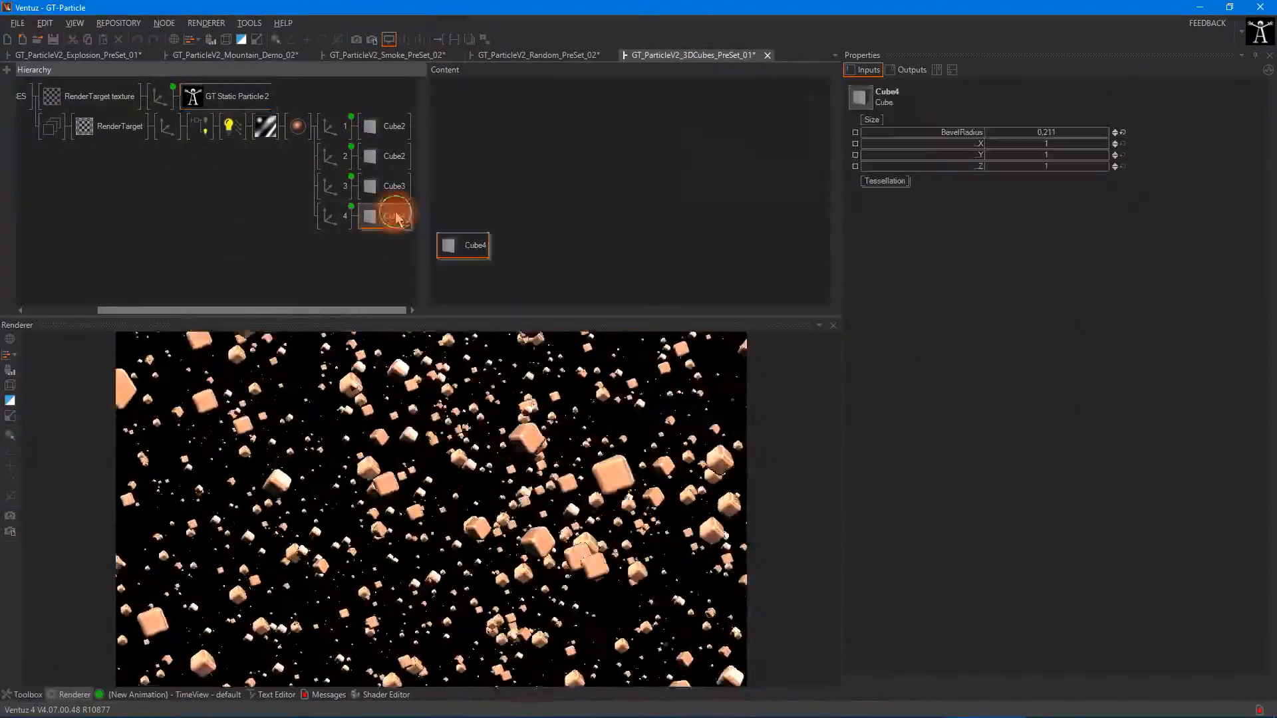
pyautogui.click(336, 288)
pyautogui.press('space')
pyautogui.write('so')
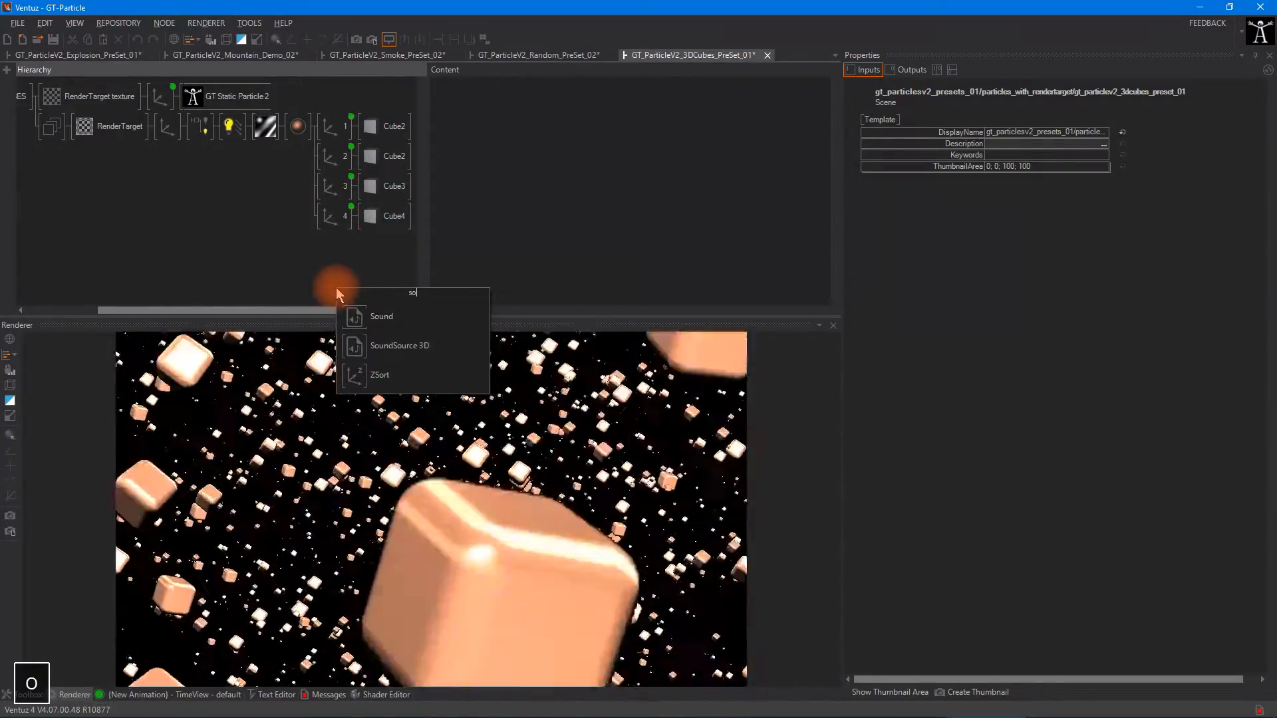
# Add a Sphere geometry to the fourth axis below Cube4 in the cube scene's render target.
pyautogui.click(285, 277)
pyautogui.press('space')
pyautogui.write('sp')
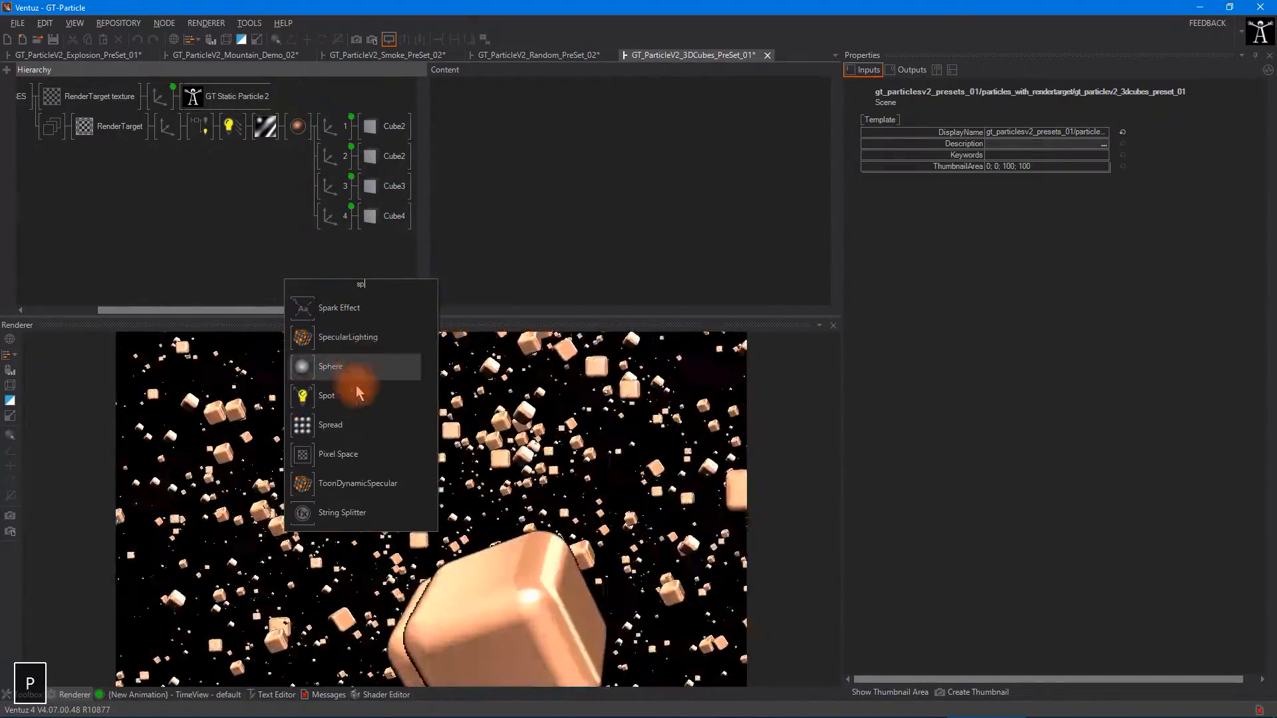
pyautogui.click(330, 366)
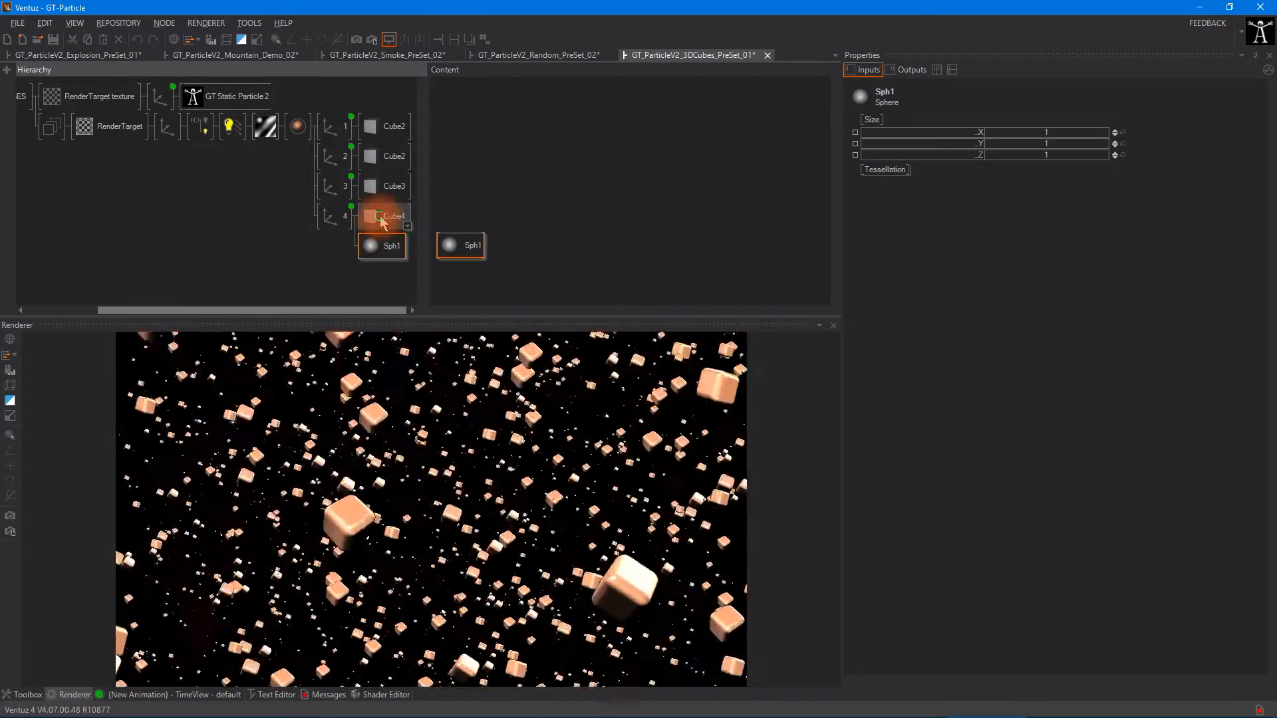
# Disable all four cubes in the render target so that only the sphere feeds the particle texture.
pyautogui.click(382, 216)
pyautogui.hotkey('ctrl', 'a')
pyautogui.click(389, 190)
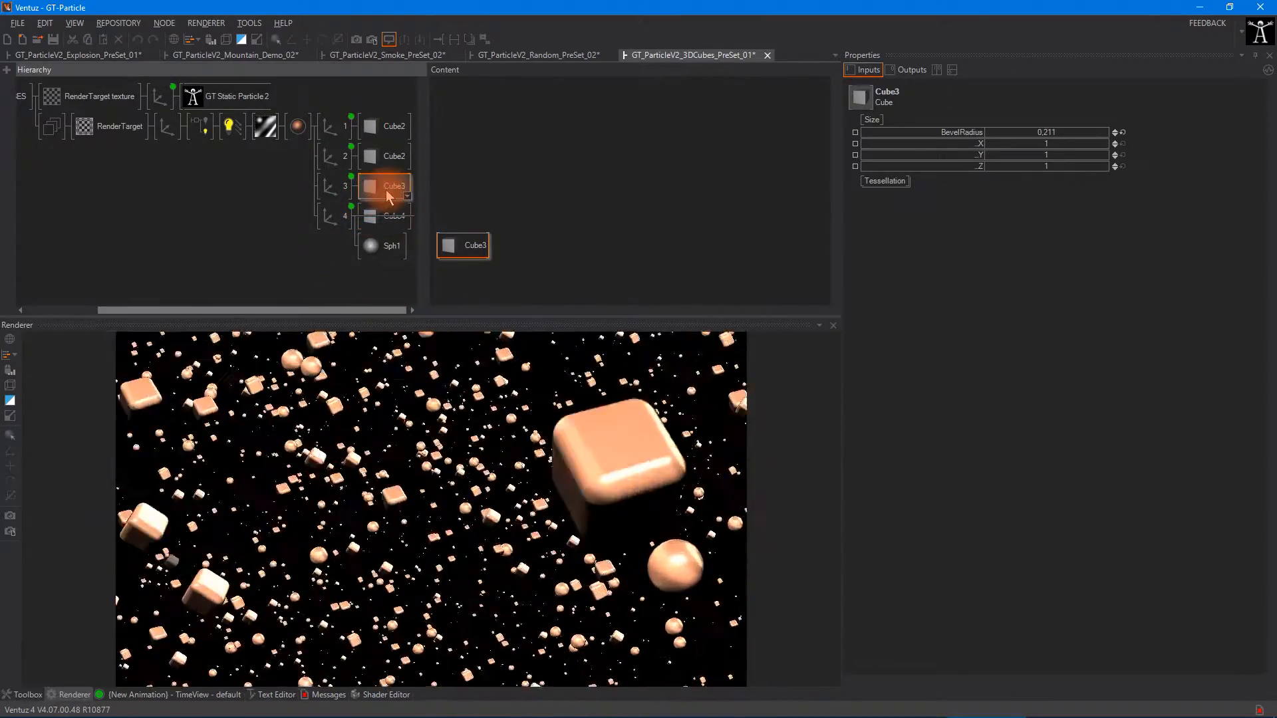
pyautogui.hotkey('ctrl', 'a')
pyautogui.click(382, 158)
pyautogui.click(619, 429)
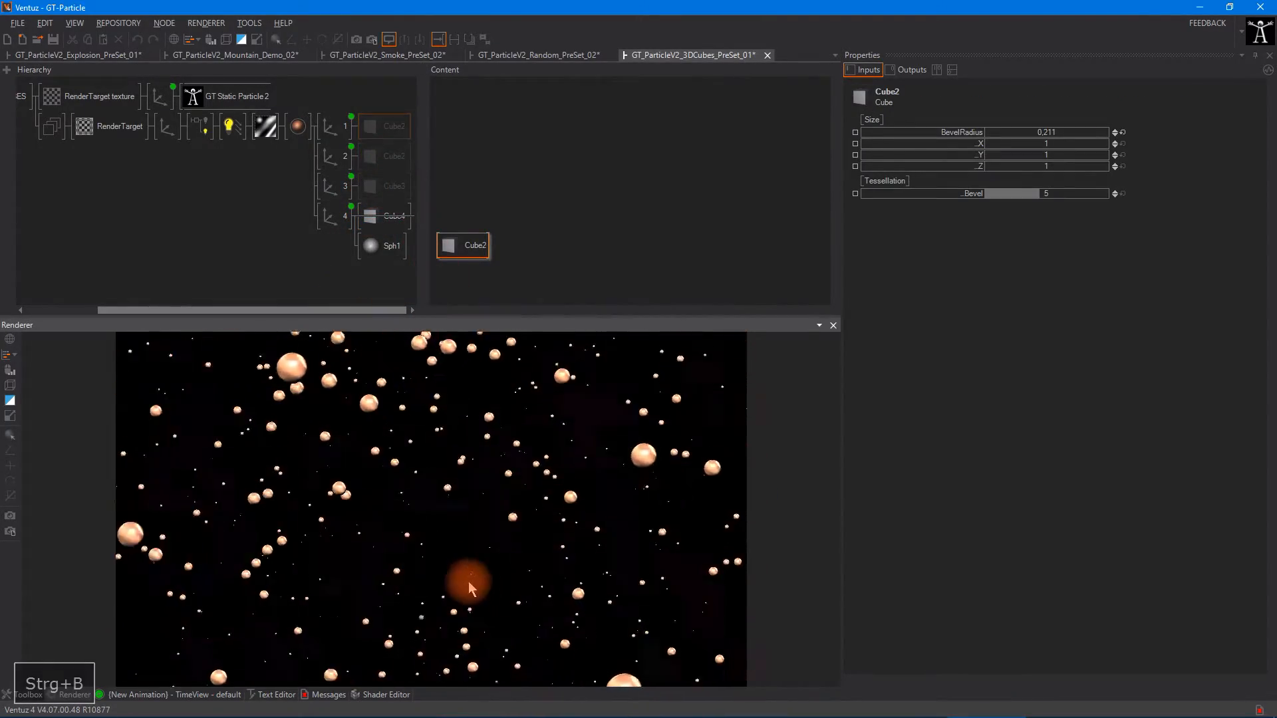
# Reactivate the four cubes under the RenderTarget so the particles are drawn as cubes again.
pyautogui.click(376, 224)
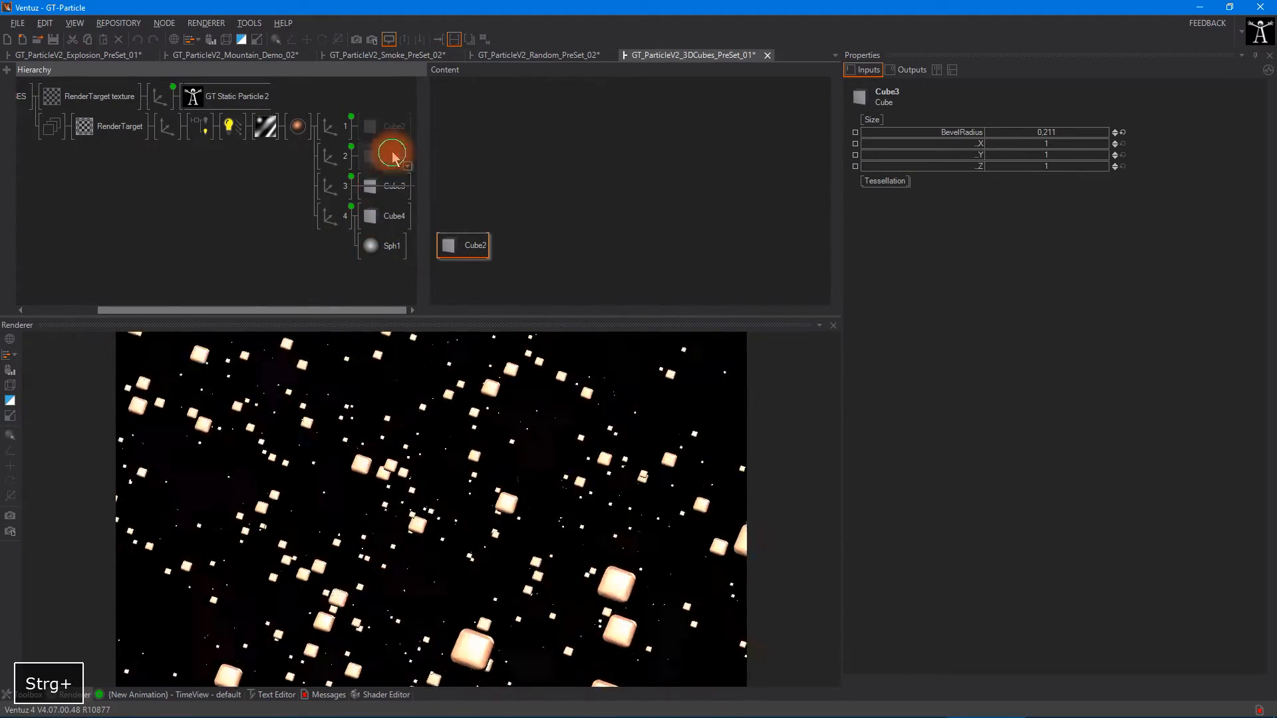
pyautogui.hotkey('ctrl', 'a')
pyautogui.click(391, 128)
pyautogui.hotkey('ctrl', 'a')
pyautogui.click(385, 188)
pyautogui.hotkey('ctrl', 'b')
pyautogui.hotkey('ctrl', 'a')
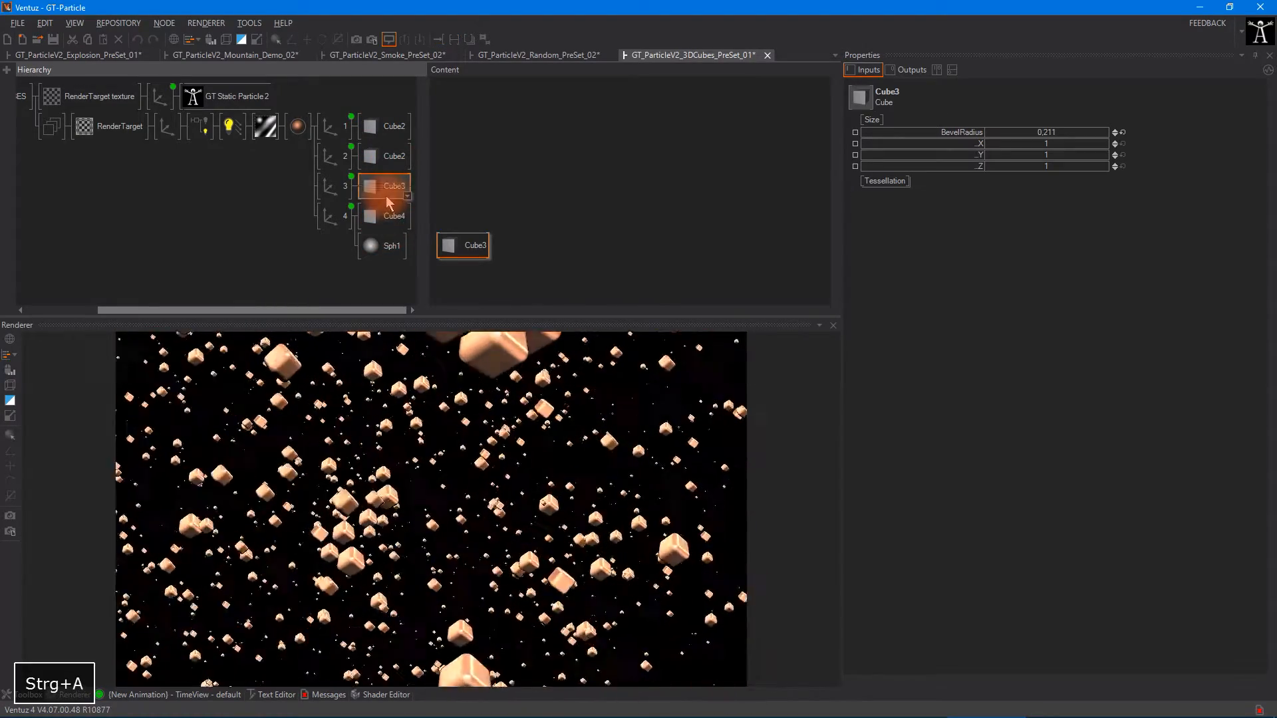
pyautogui.hotkey('ctrl', 'b')
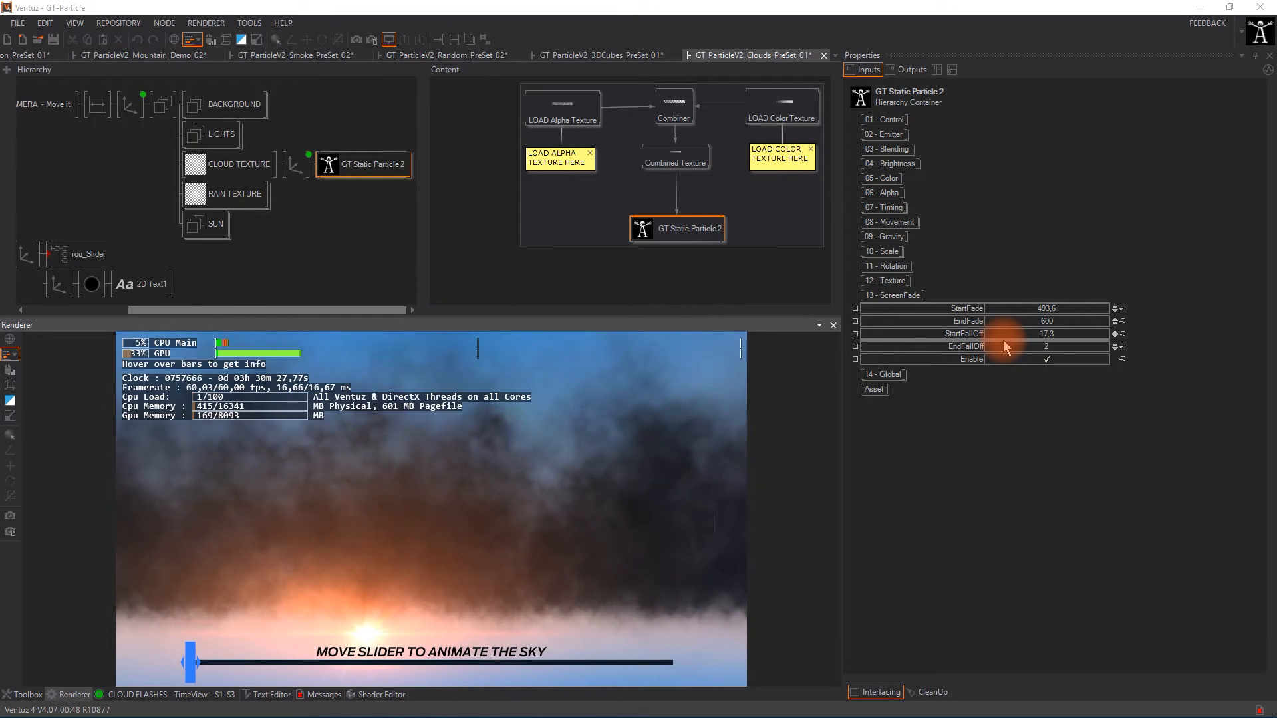
# Toggle the cloud particles' ScreenFade off and back on, and raise StartFade to 630.1.
pyautogui.click(1063, 362)
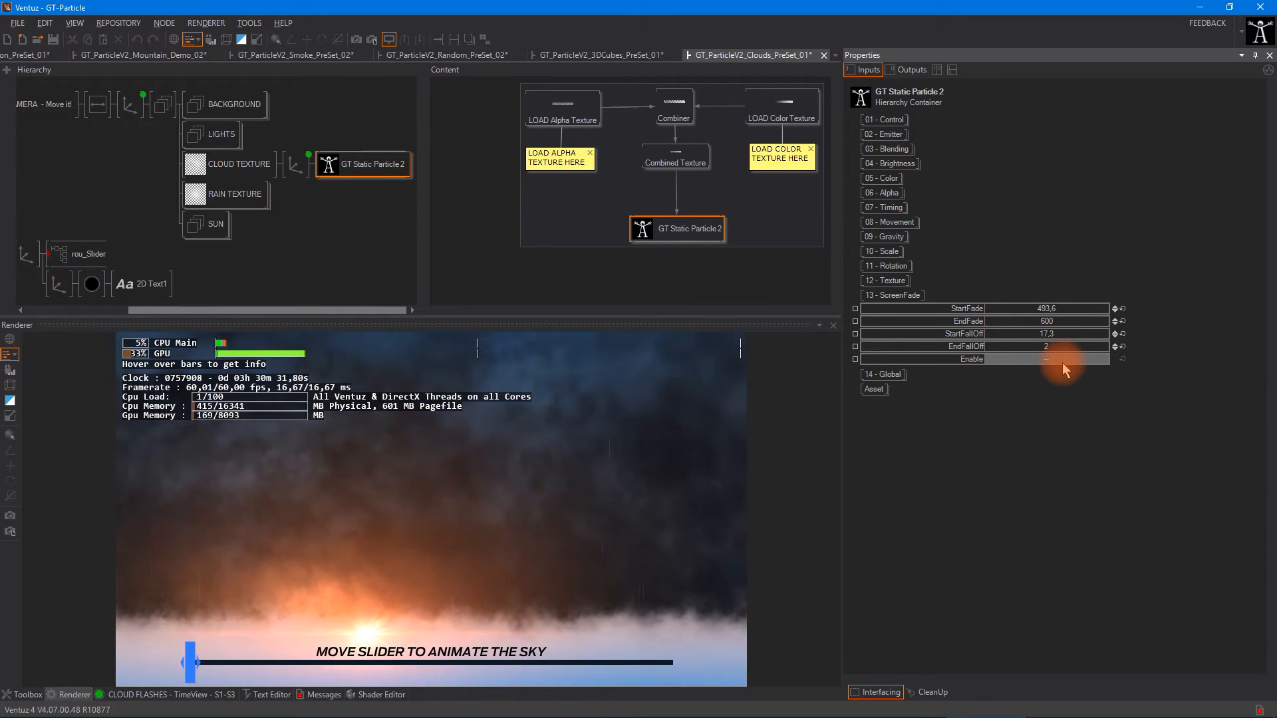
pyautogui.click(1063, 361)
pyautogui.moveTo(1061, 307); pyautogui.dragTo(1270, 359)
pyautogui.moveTo(3, 386); pyautogui.dragTo(5, 386)
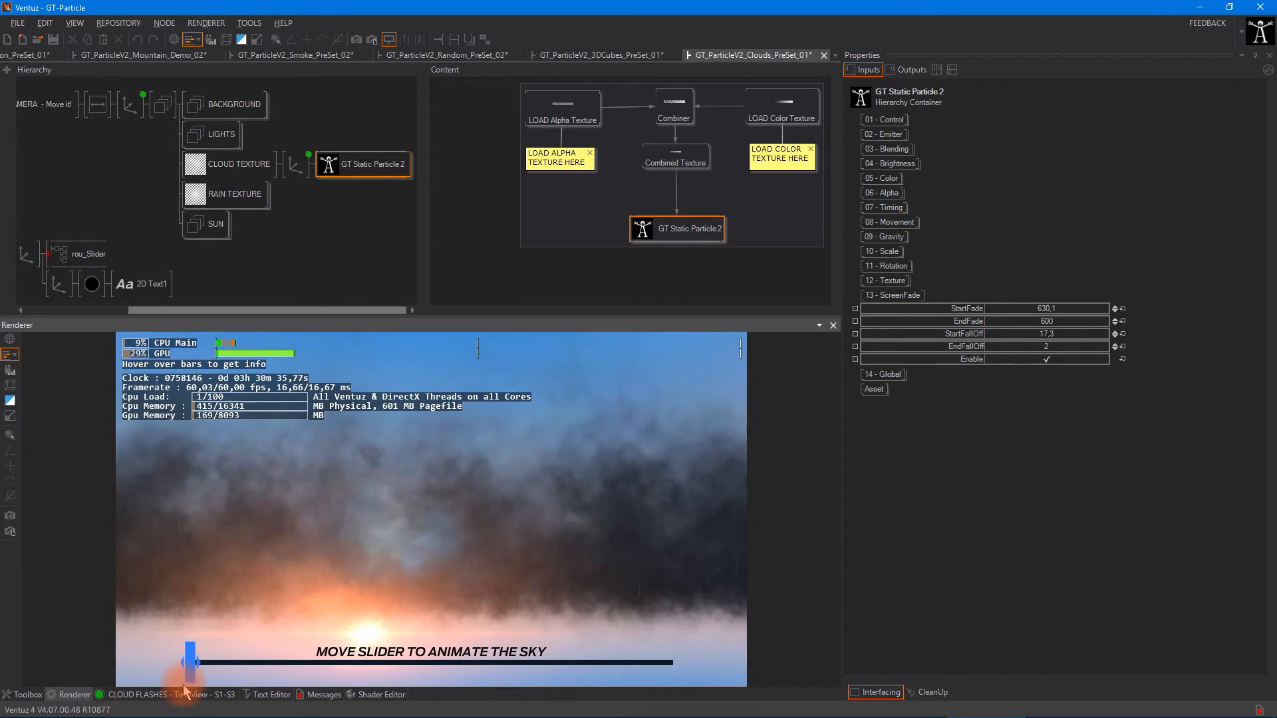
# Move the sky slider to about the middle, lower StartFade to 99.9 and disable ScreenFade.
pyautogui.moveTo(190, 662); pyautogui.dragTo(451, 673)
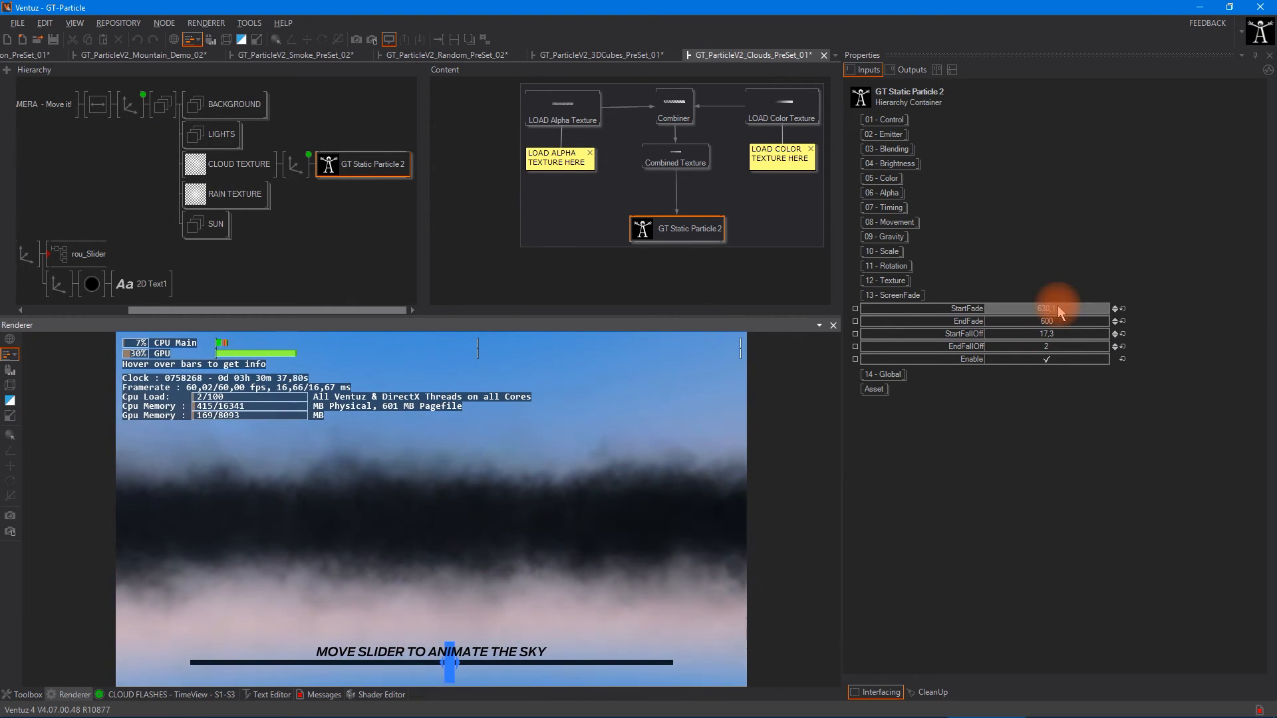
pyautogui.moveTo(1061, 311); pyautogui.dragTo(4, 7)
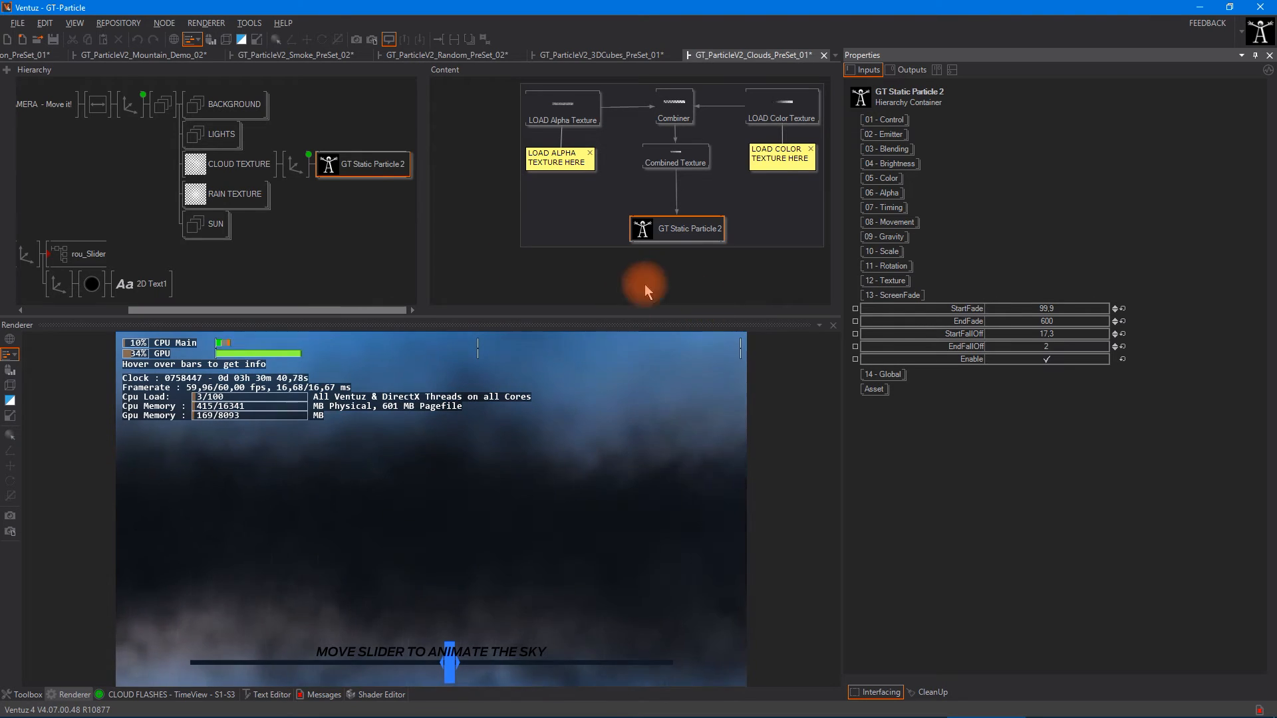
pyautogui.click(1080, 359)
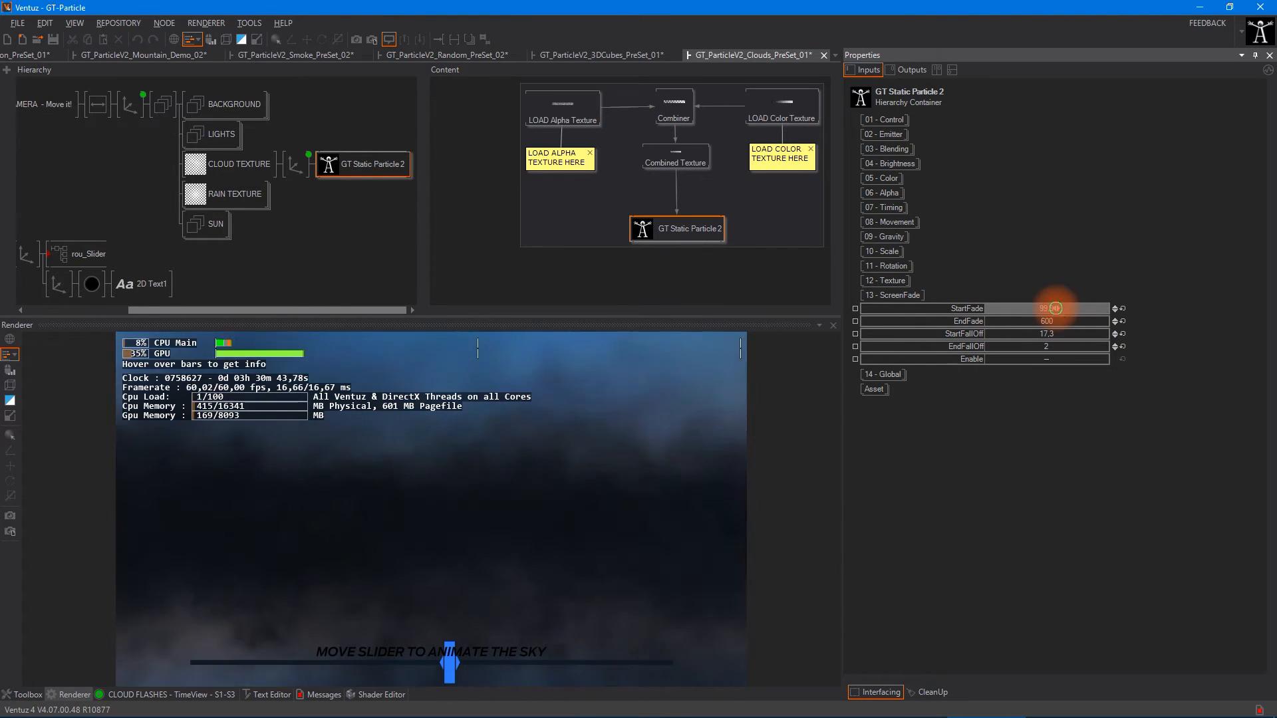
# Raise StartFade to 357.2 while ScreenFade is disabled, and return the sky slider to its start.
pyautogui.moveTo(1246, 318); pyautogui.dragTo(3, 282)
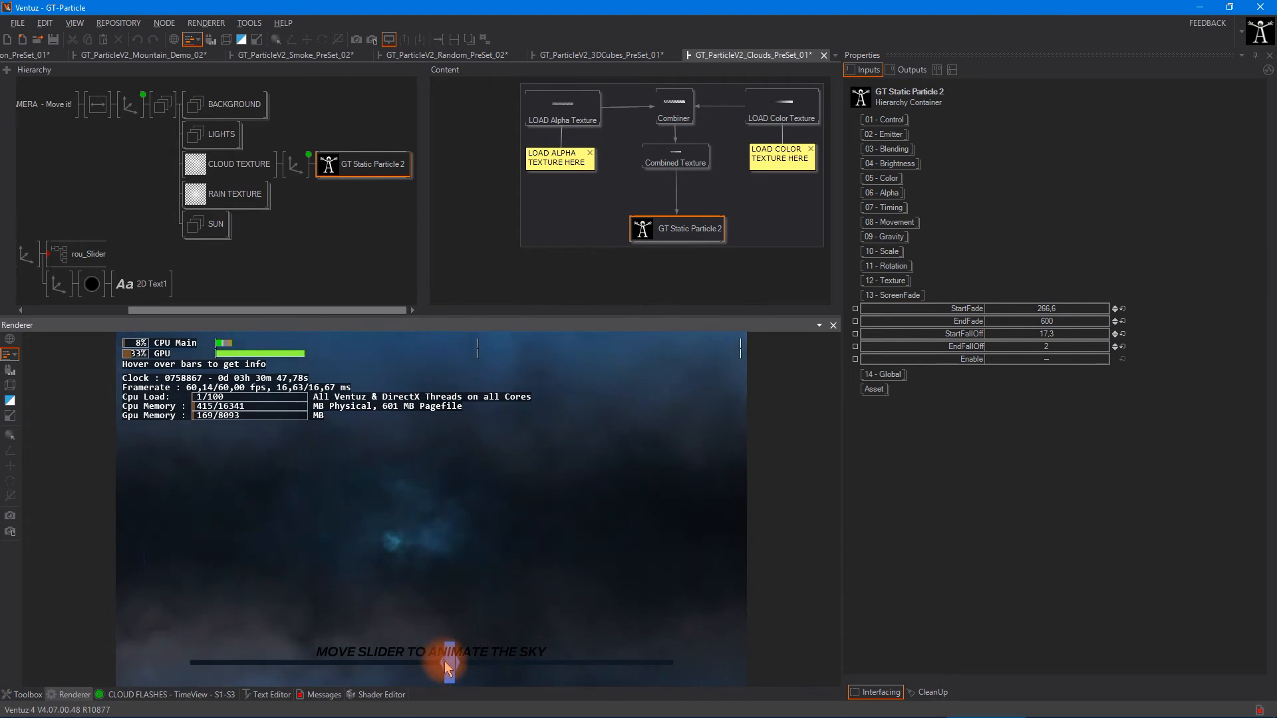
pyautogui.moveTo(444, 661); pyautogui.dragTo(113, 660)
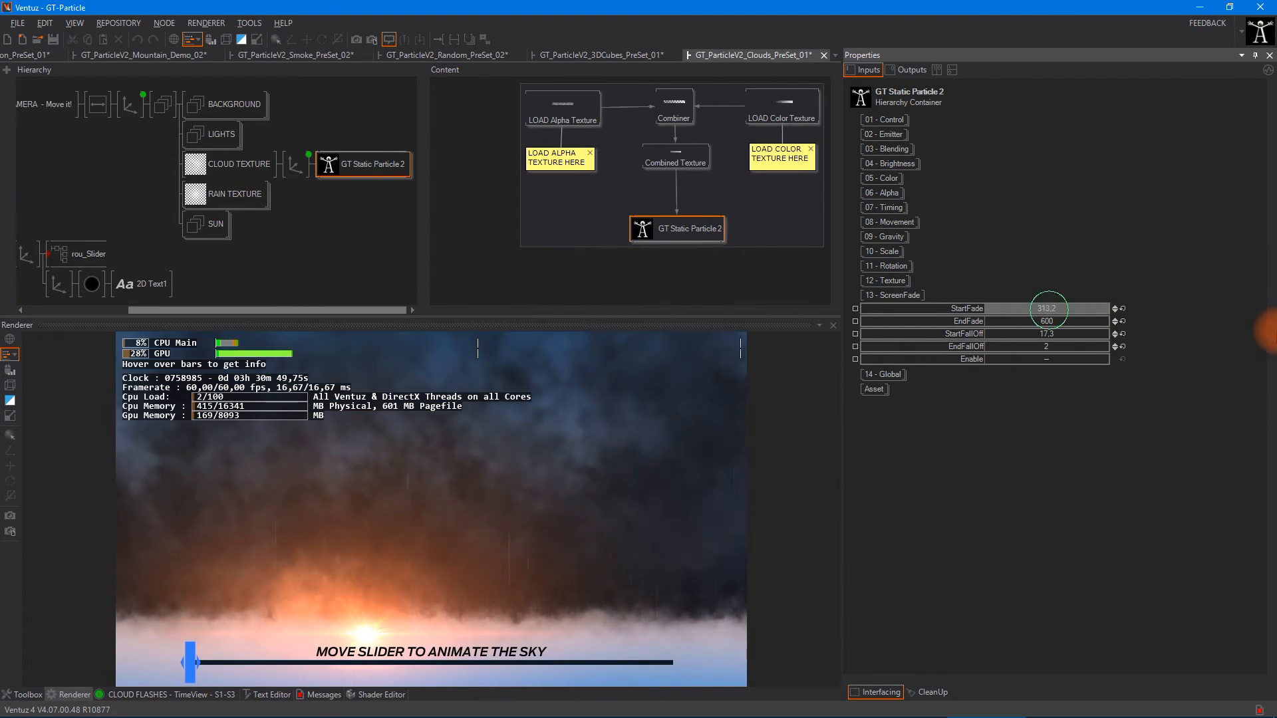
pyautogui.moveTo(1221, 436); pyautogui.dragTo(3, 304)
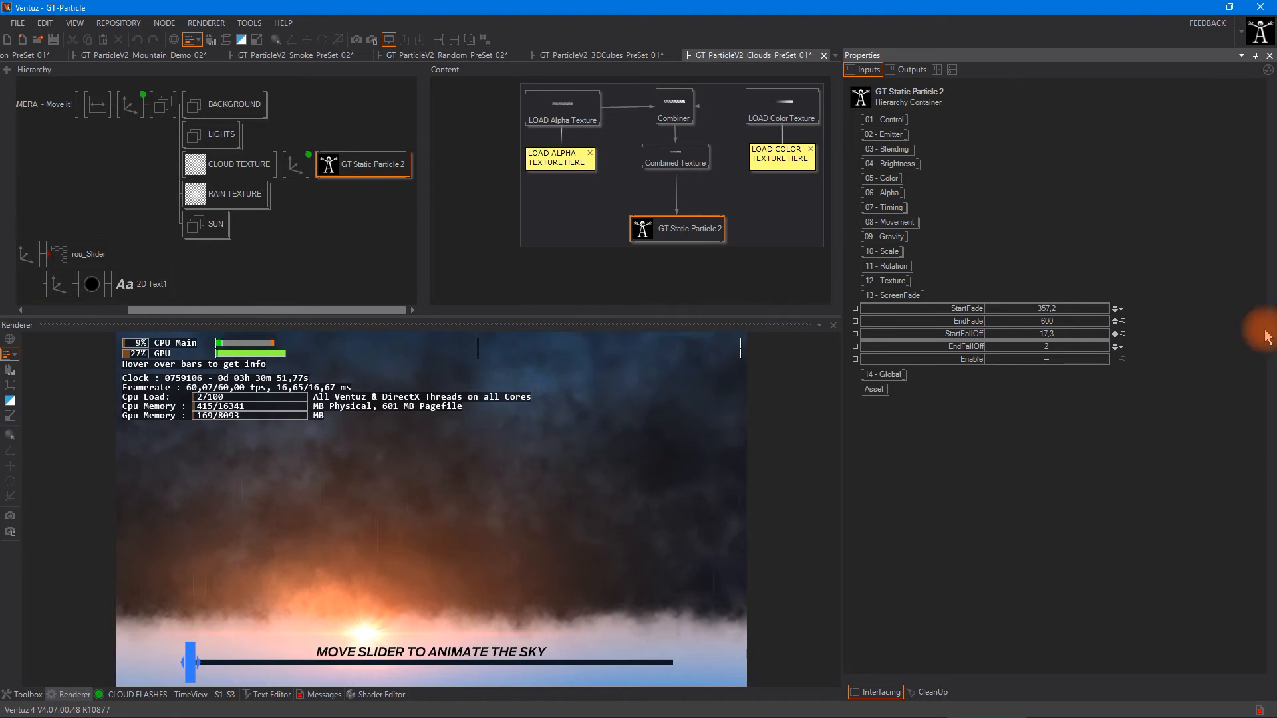
# Enable ScreenFade for the cloud particles and set StartFade to 370 and EndFade to 459.2.
pyautogui.click(1056, 359)
pyautogui.moveTo(1267, 313); pyautogui.dragTo(1266, 410)
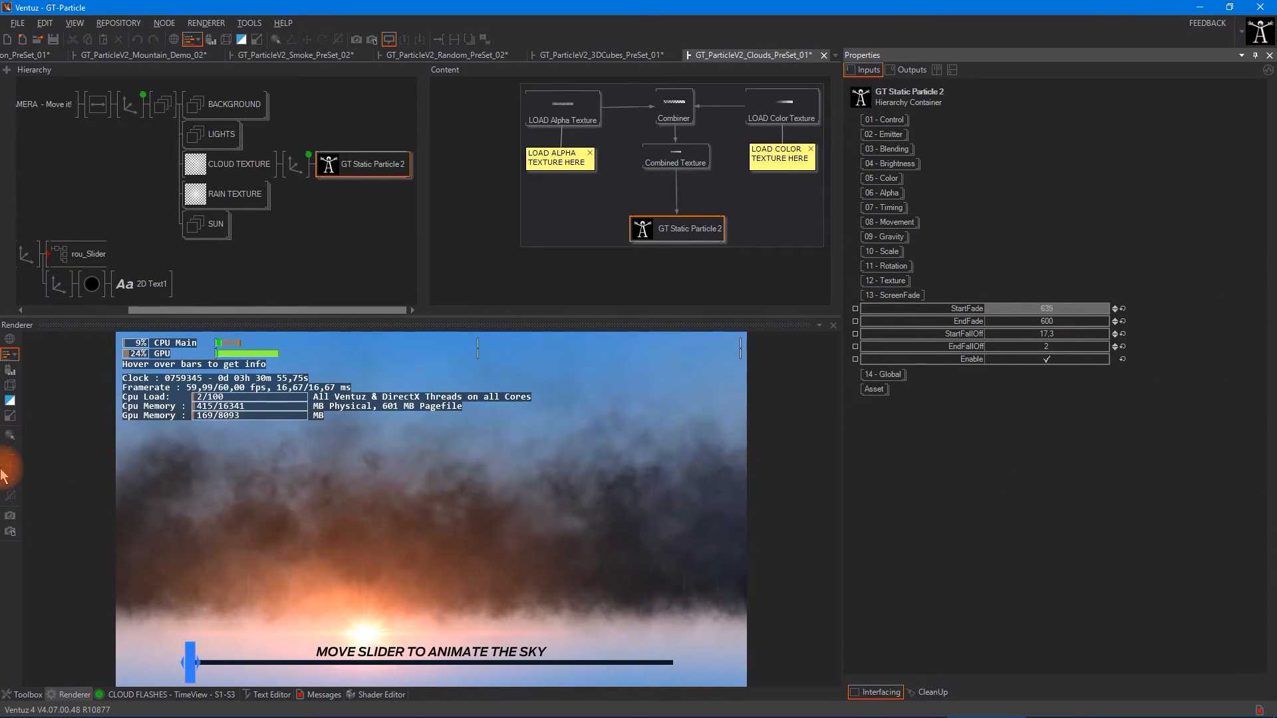
pyautogui.moveTo(1049, 321); pyautogui.dragTo(4, 331)
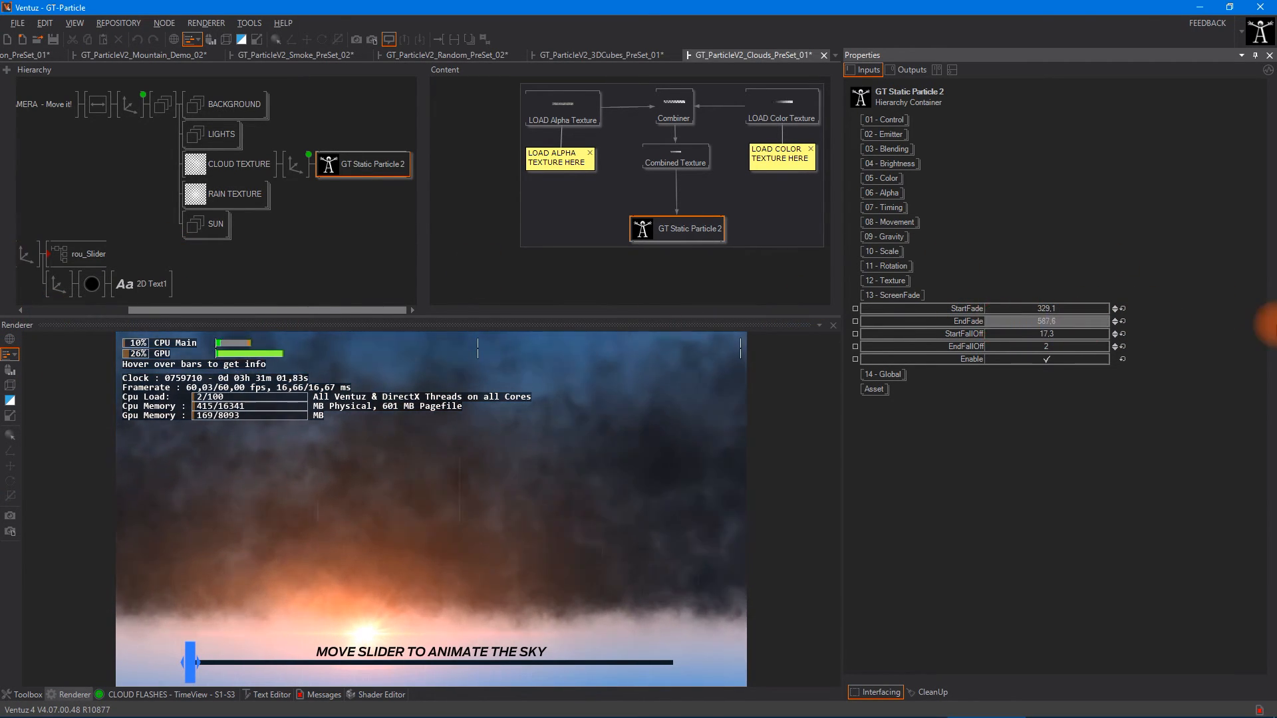
pyautogui.moveTo(1267, 324); pyautogui.dragTo(1044, 133)
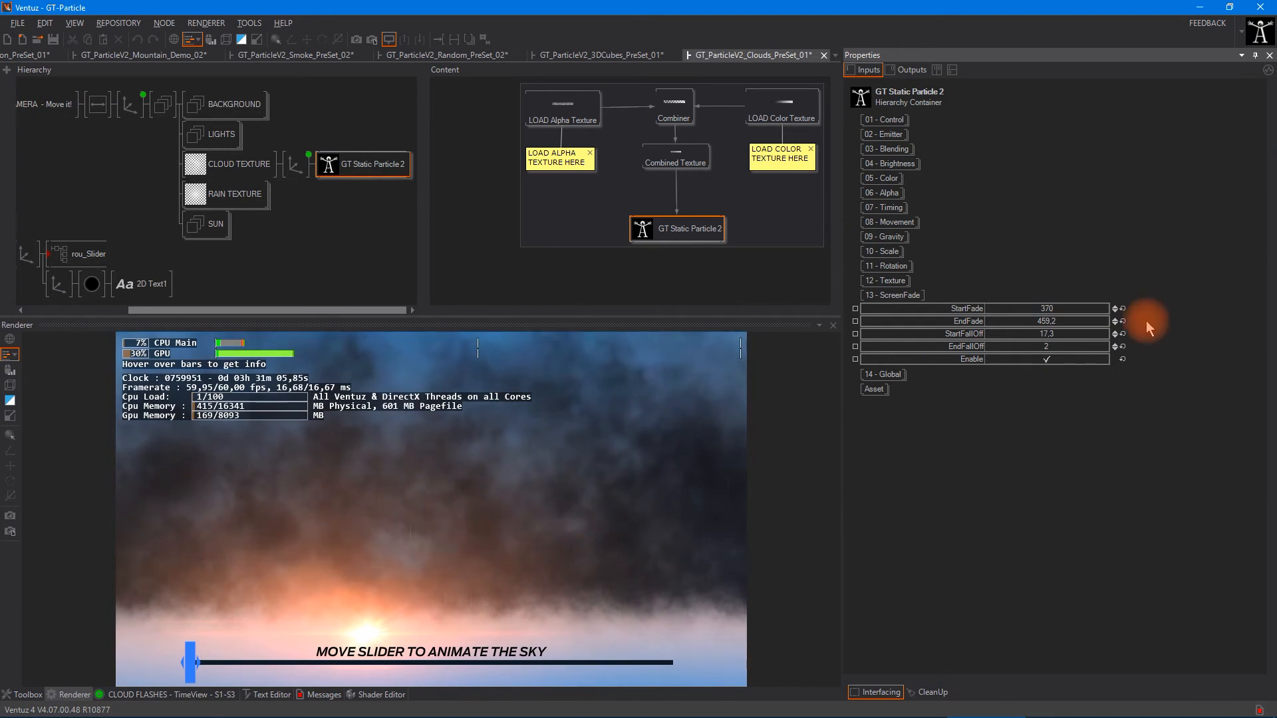
# Compare the clouds with ScreenFade enabled and disabled, at the middle and at the start of the sky slider.
pyautogui.moveTo(472, 653); pyautogui.dragTo(455, 655)
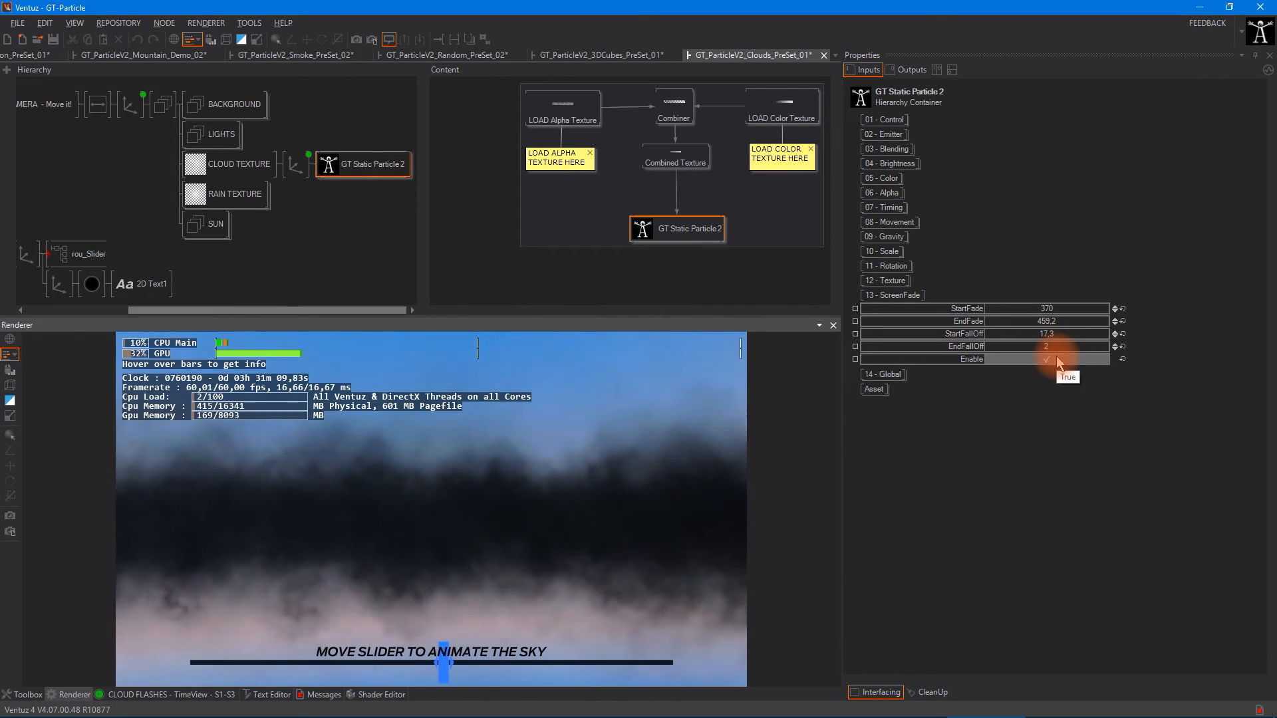
pyautogui.click(1057, 361)
pyautogui.click(1058, 361)
pyautogui.click(1057, 361)
pyautogui.click(1057, 361)
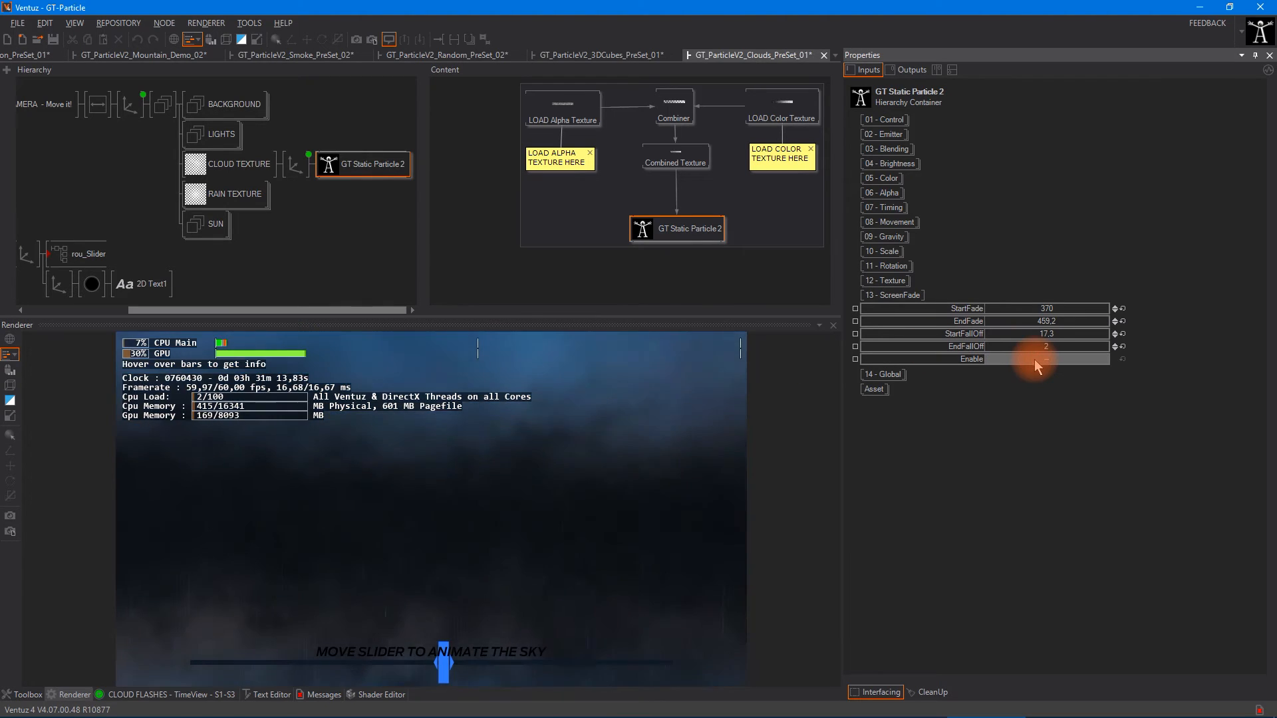
pyautogui.click(548, 605)
pyautogui.moveTo(436, 661); pyautogui.dragTo(190, 661)
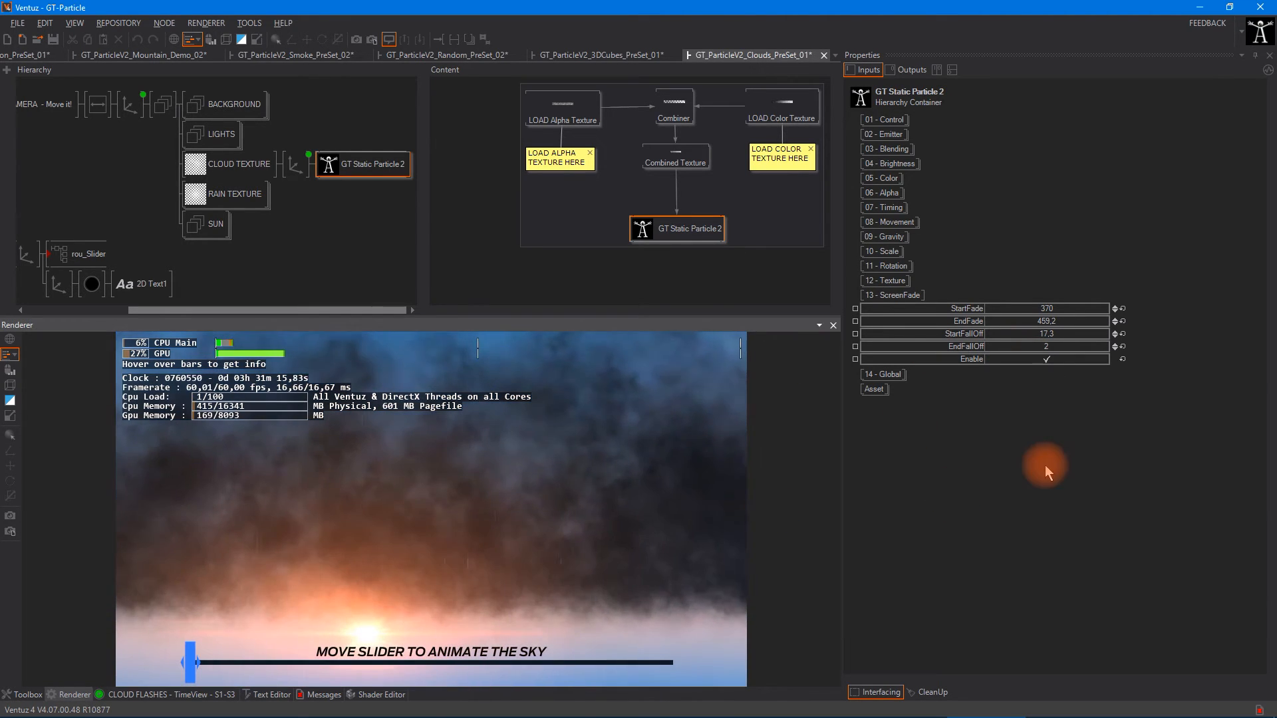
pyautogui.click(1064, 361)
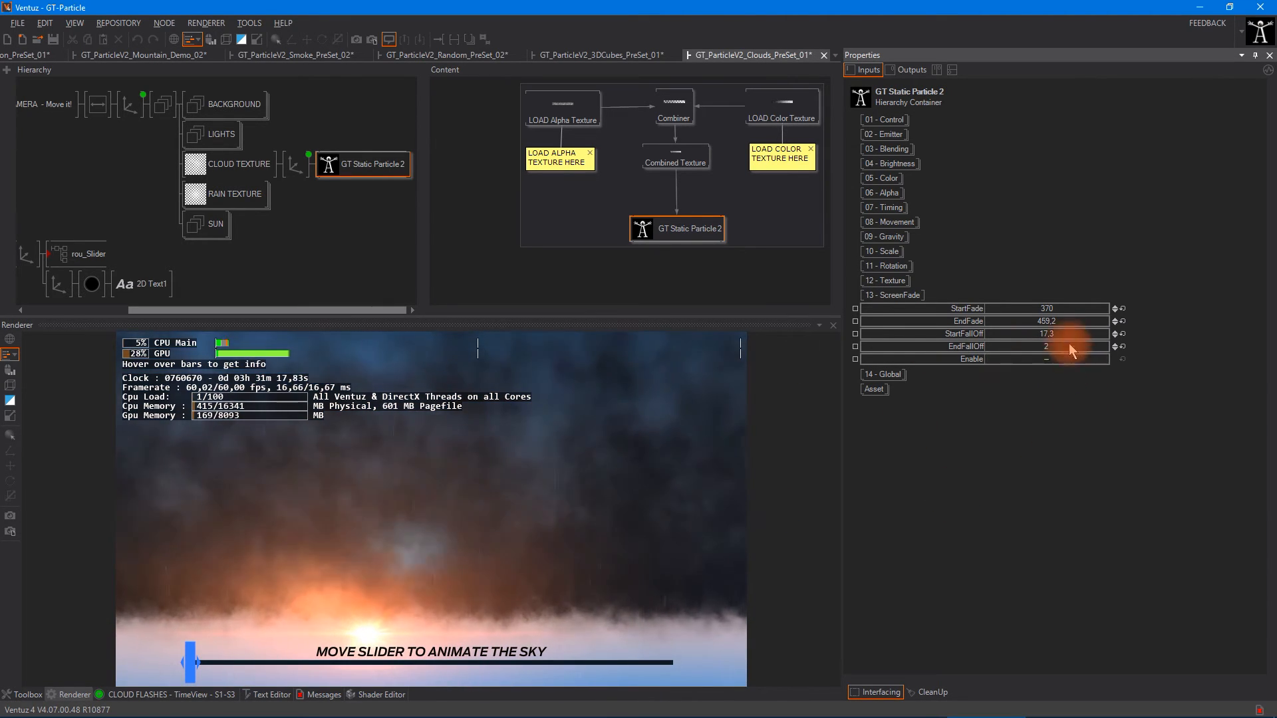
pyautogui.click(1059, 361)
# Set StartFallOff to 21.8, EndFallOff to 3 and StartFade to 368.7, and check the fade further along the sky slider.
pyautogui.moveTo(1060, 330); pyautogui.dragTo(1219, 339)
pyautogui.moveTo(1084, 348); pyautogui.dragTo(1052, 317)
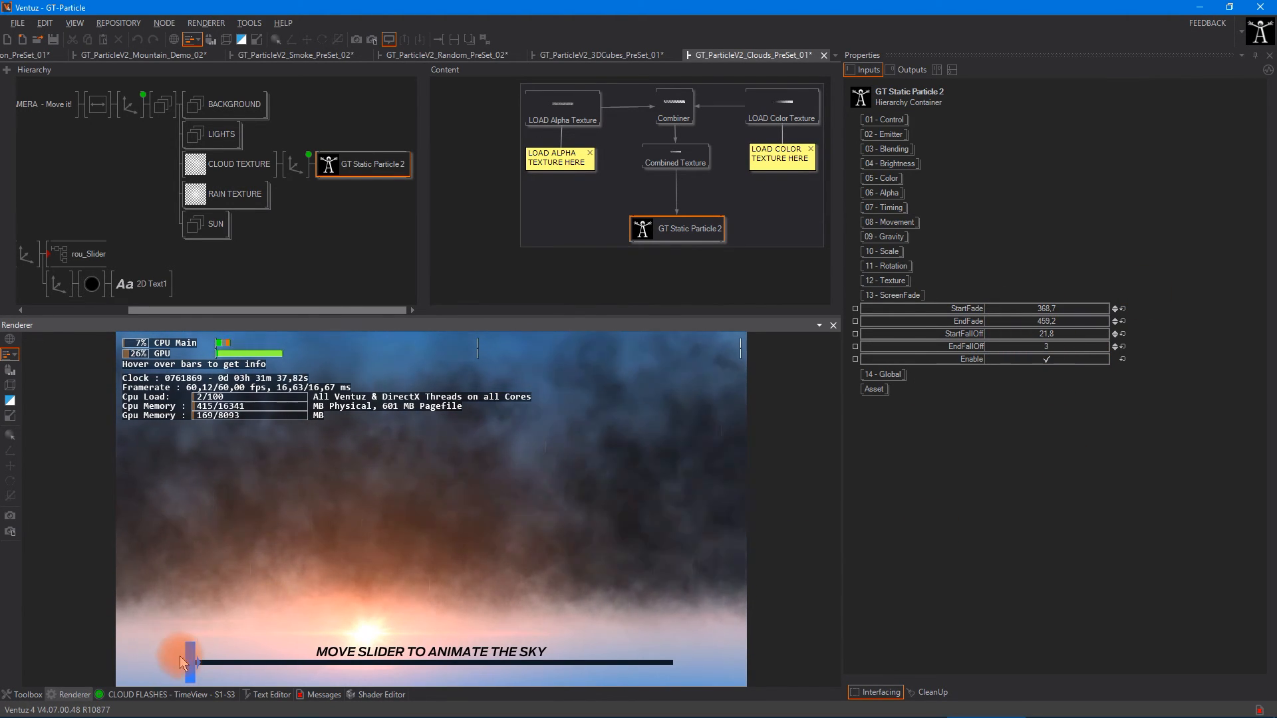
pyautogui.moveTo(193, 662); pyautogui.dragTo(406, 664)
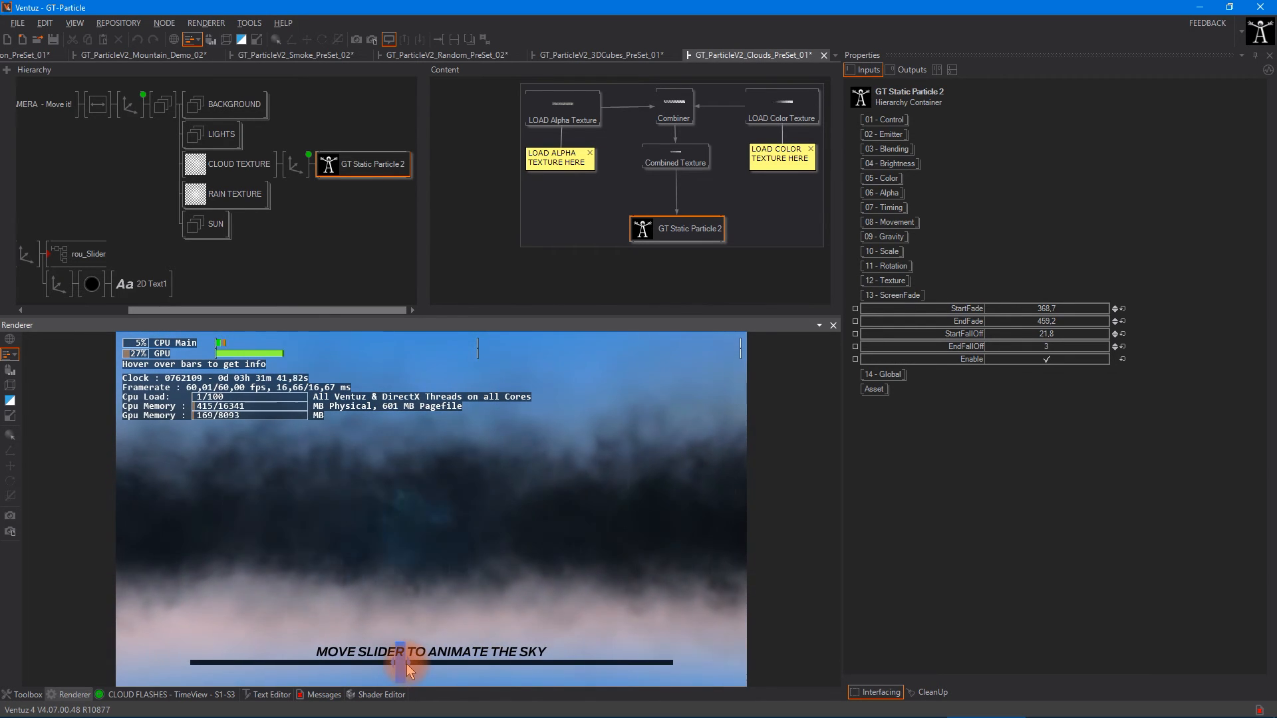
pyautogui.click(1053, 359)
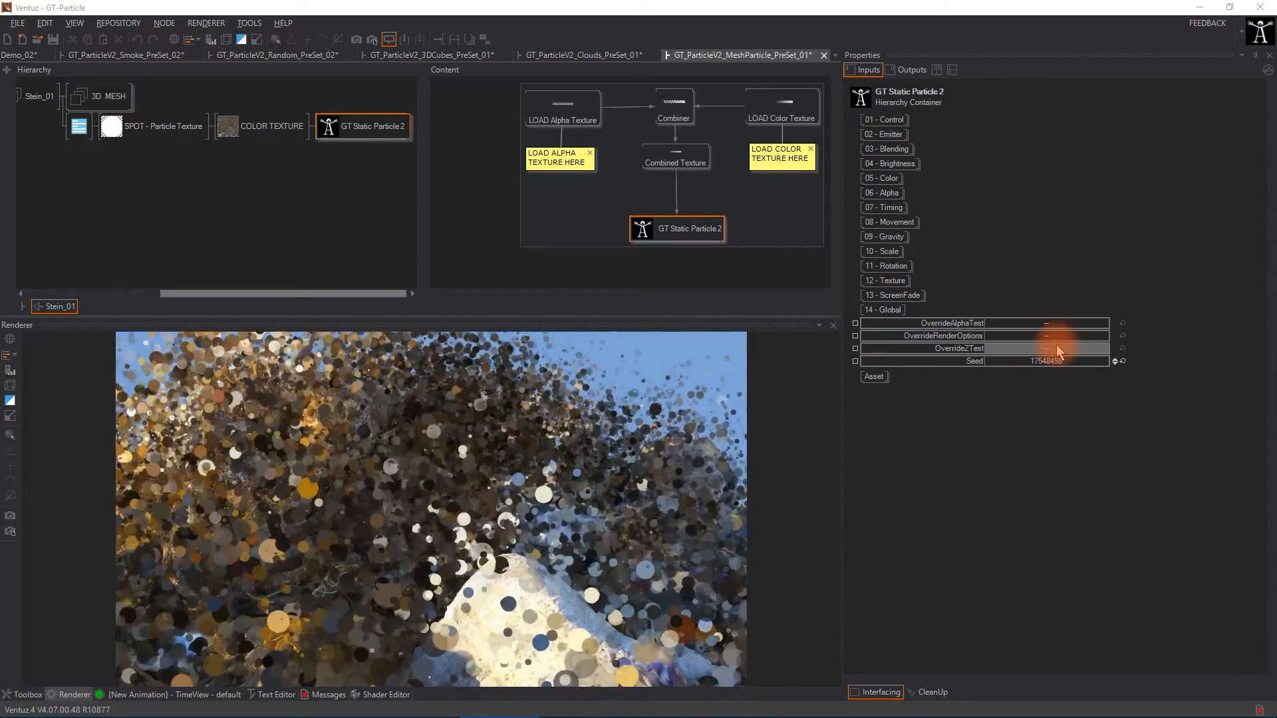
# Set the mesh particles' Seed to 17548529 and try OverrideZTest on and off.
pyautogui.click(1056, 347)
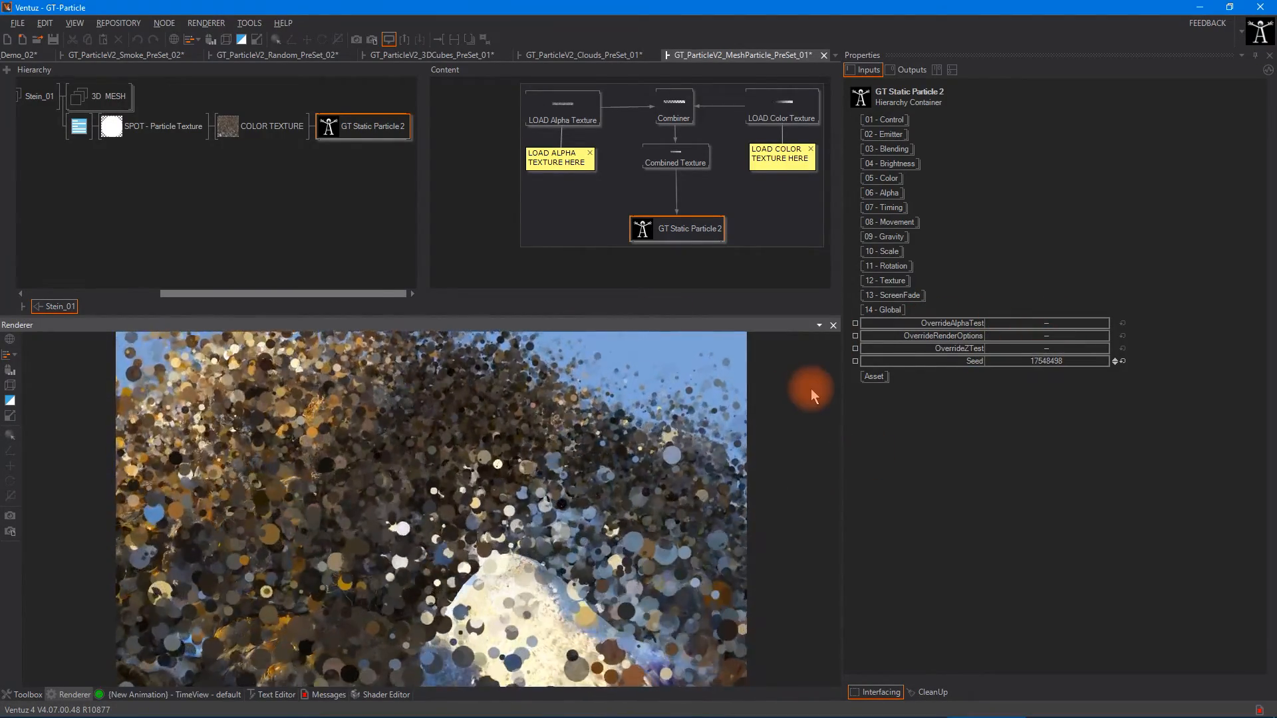
pyautogui.moveTo(1048, 359)
pyautogui.mouseDown()
pyautogui.moveTo(1060, 361)
pyautogui.moveTo(1015, 367)
pyautogui.moveTo(1057, 358)
pyautogui.moveTo(1039, 357)
pyautogui.mouseUp()
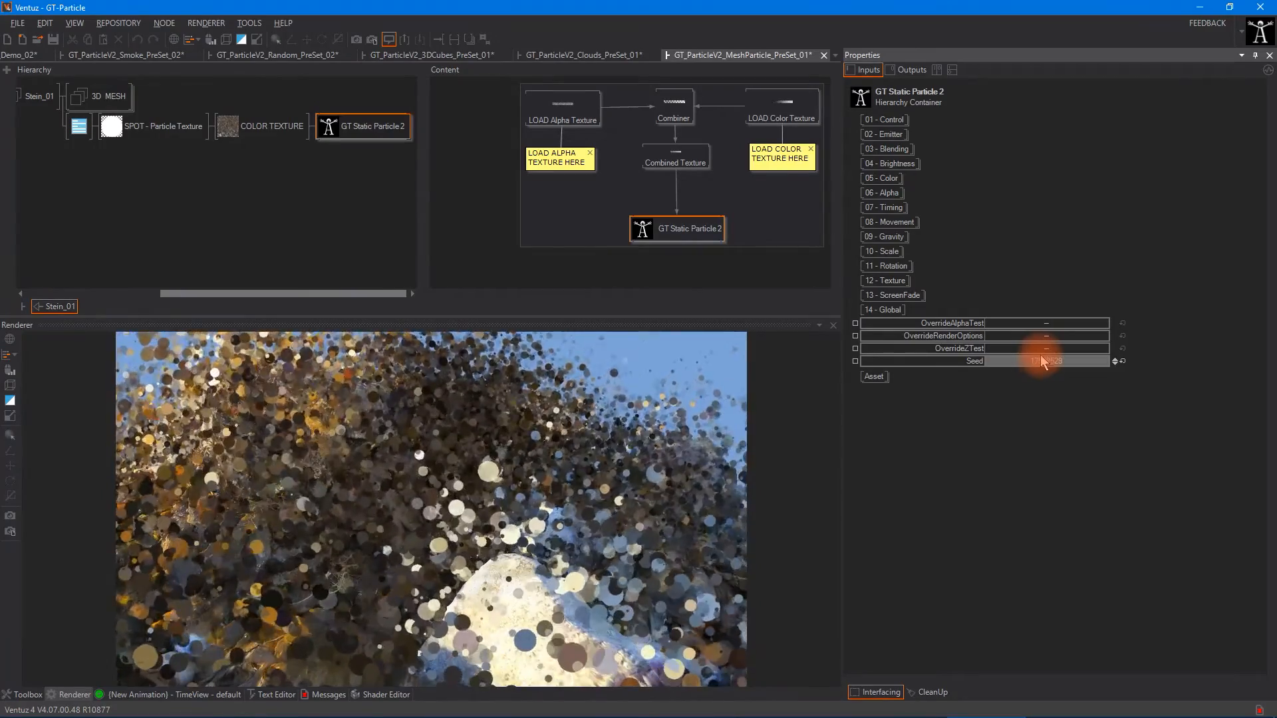
pyautogui.click(1043, 350)
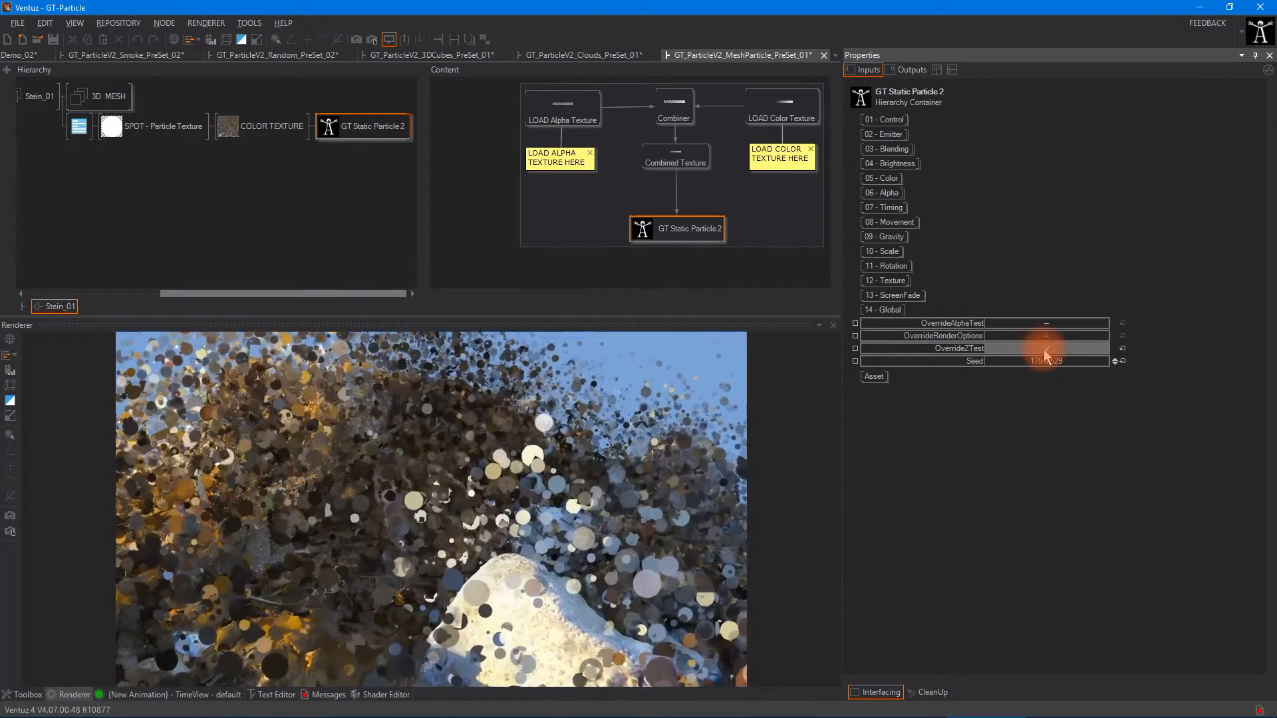
pyautogui.click(1044, 349)
# Toggle OverrideRenderOptions on the mesh particles to compare their rendering with and without it.
pyautogui.click(1045, 340)
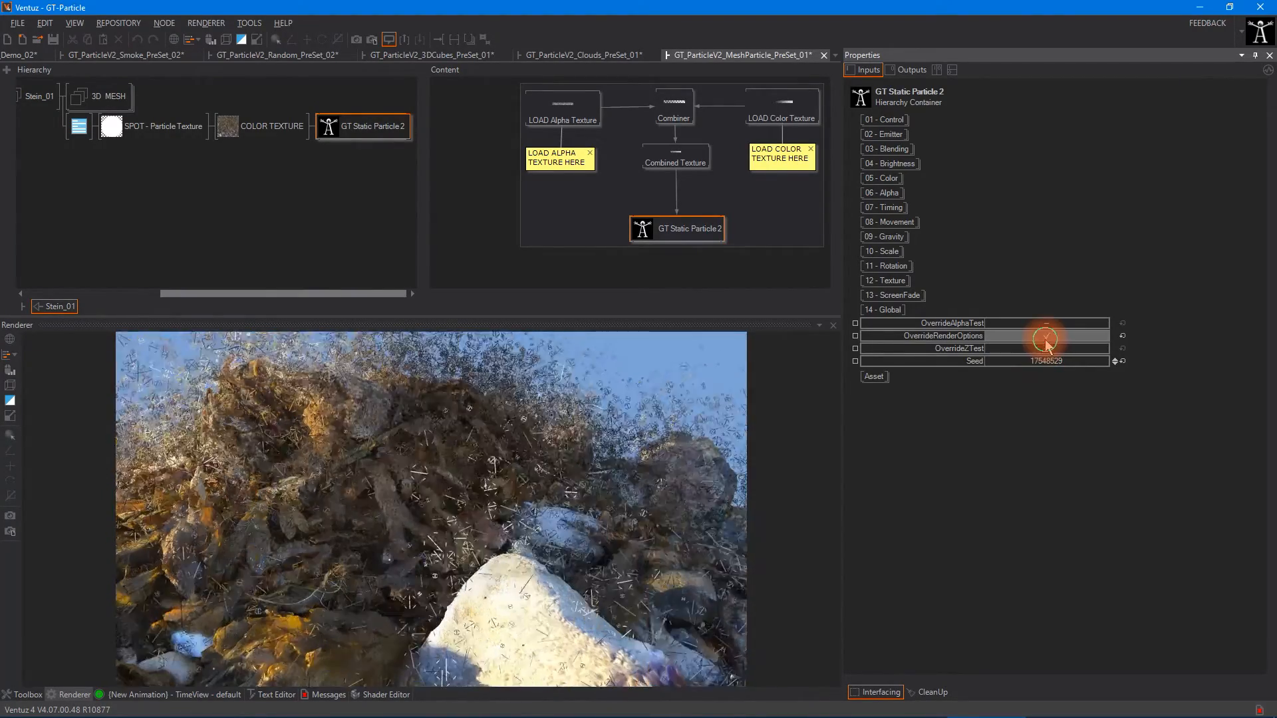
pyautogui.click(1045, 340)
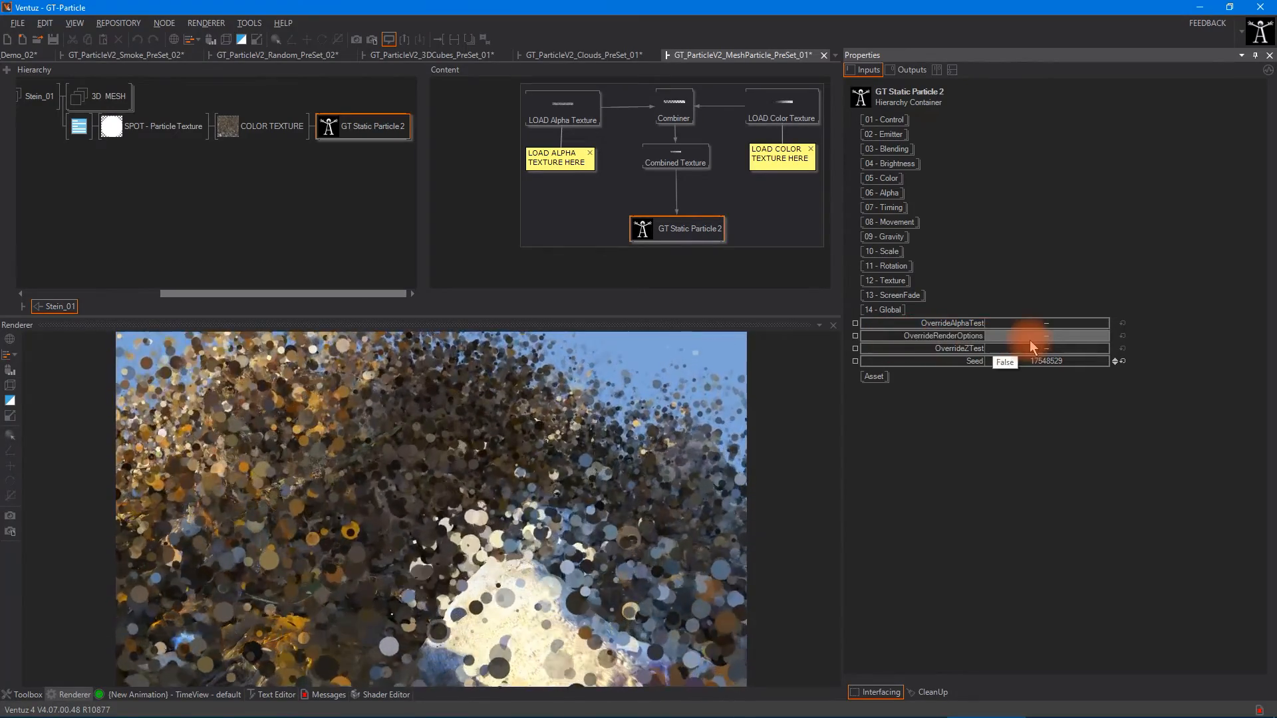
pyautogui.click(1035, 337)
# Set the FillMode of the RenderOptions node in front of the mesh particles to Point.
pyautogui.click(55, 120)
pyautogui.click(77, 125)
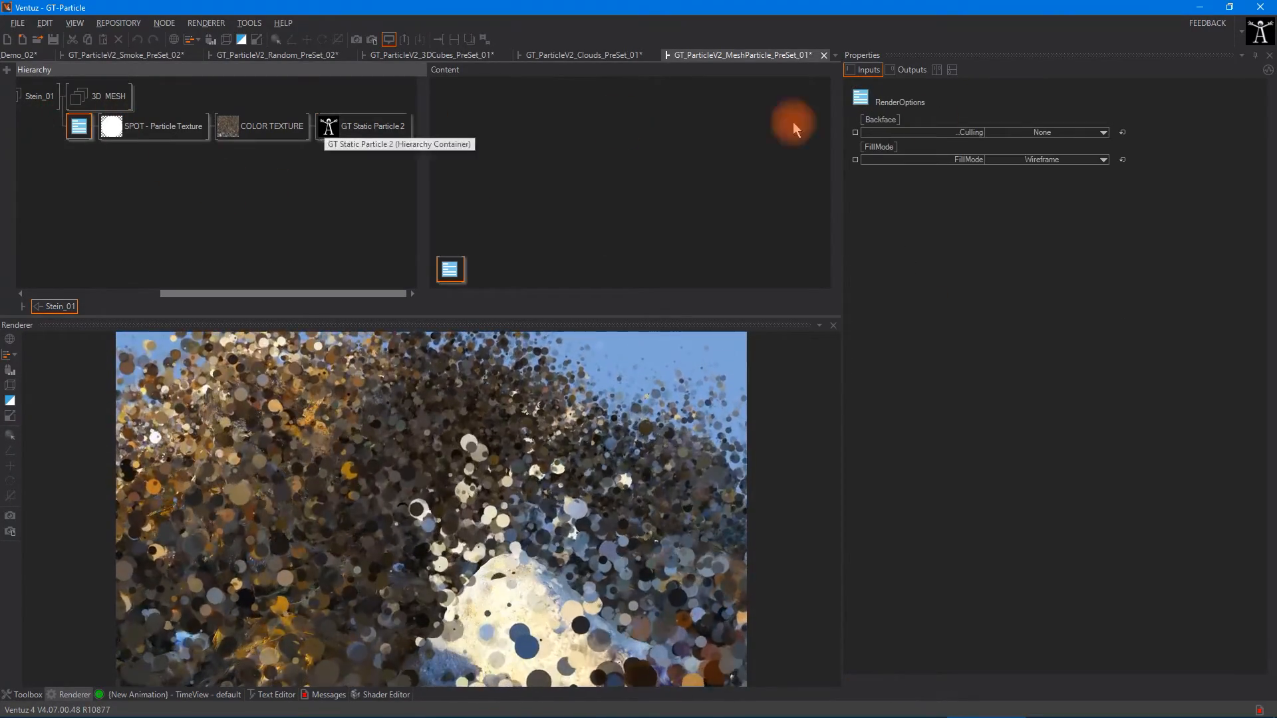
pyautogui.click(1039, 154)
pyautogui.click(1038, 158)
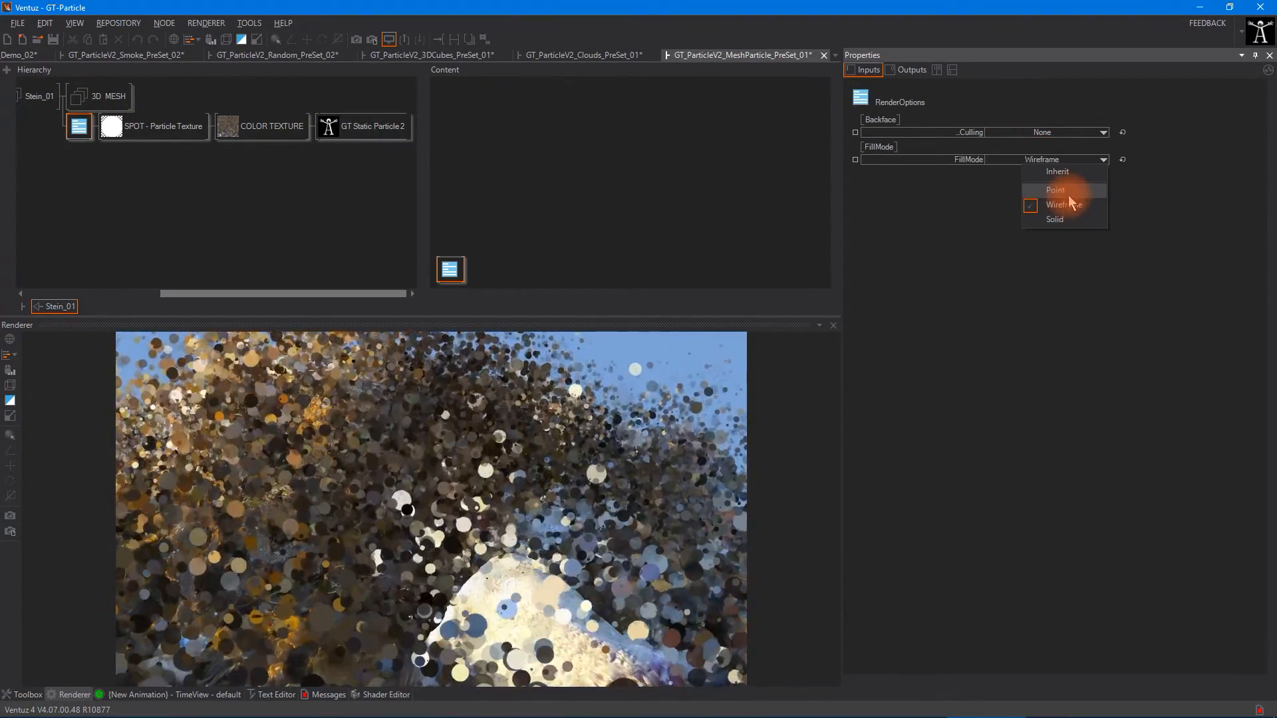
pyautogui.click(1062, 191)
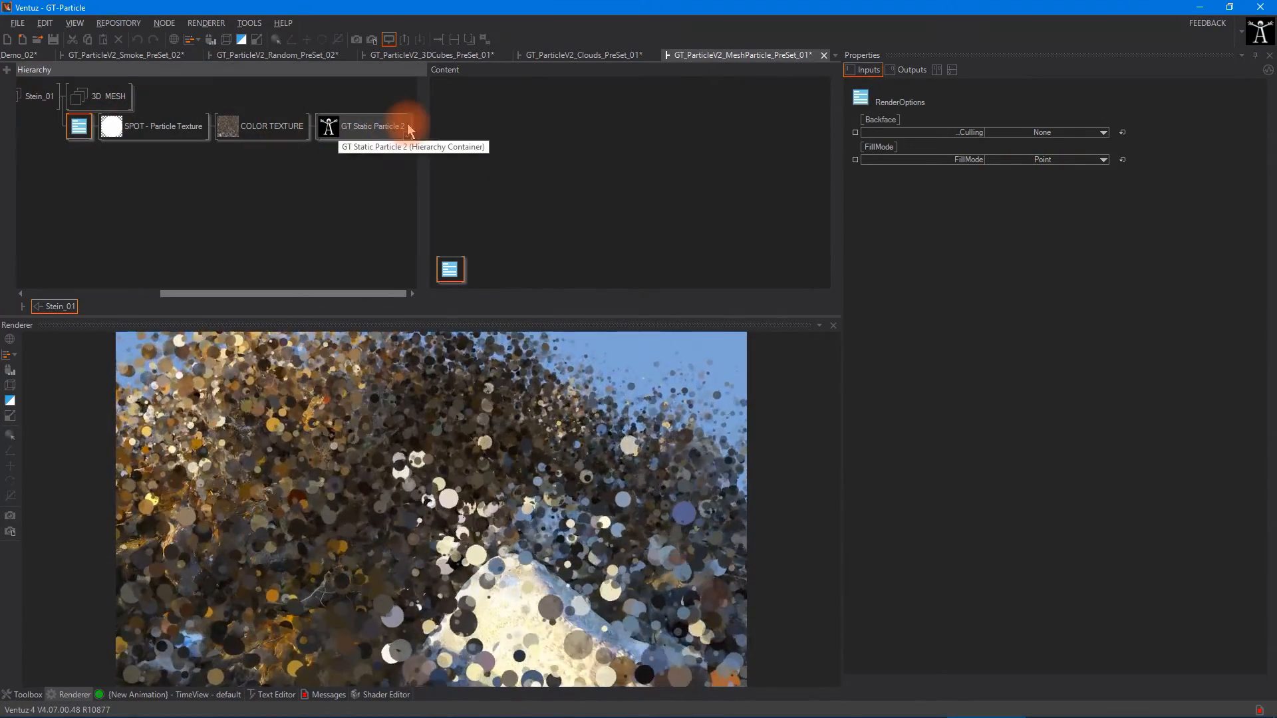
# Enable OverrideRenderOptions on the mesh scene's GT Static Particle 2 and reopen the RenderOptions node's properties.
pyautogui.click(402, 124)
pyautogui.click(1044, 335)
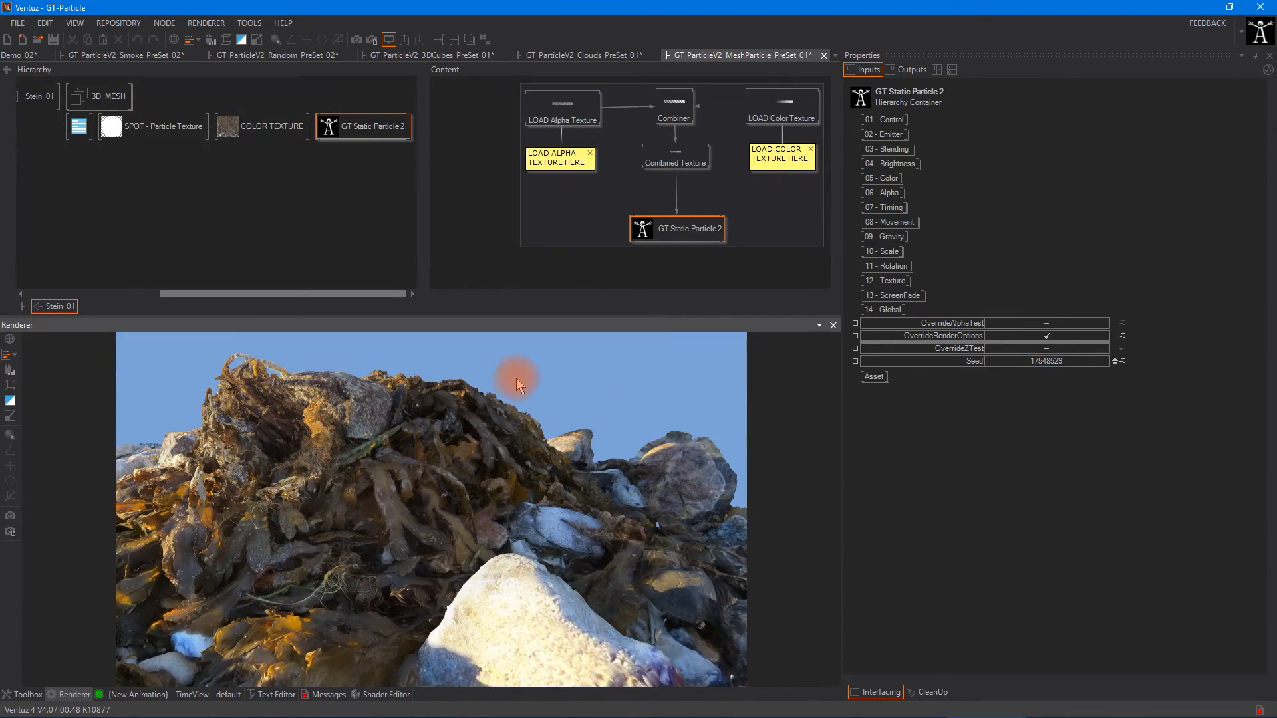
pyautogui.click(77, 133)
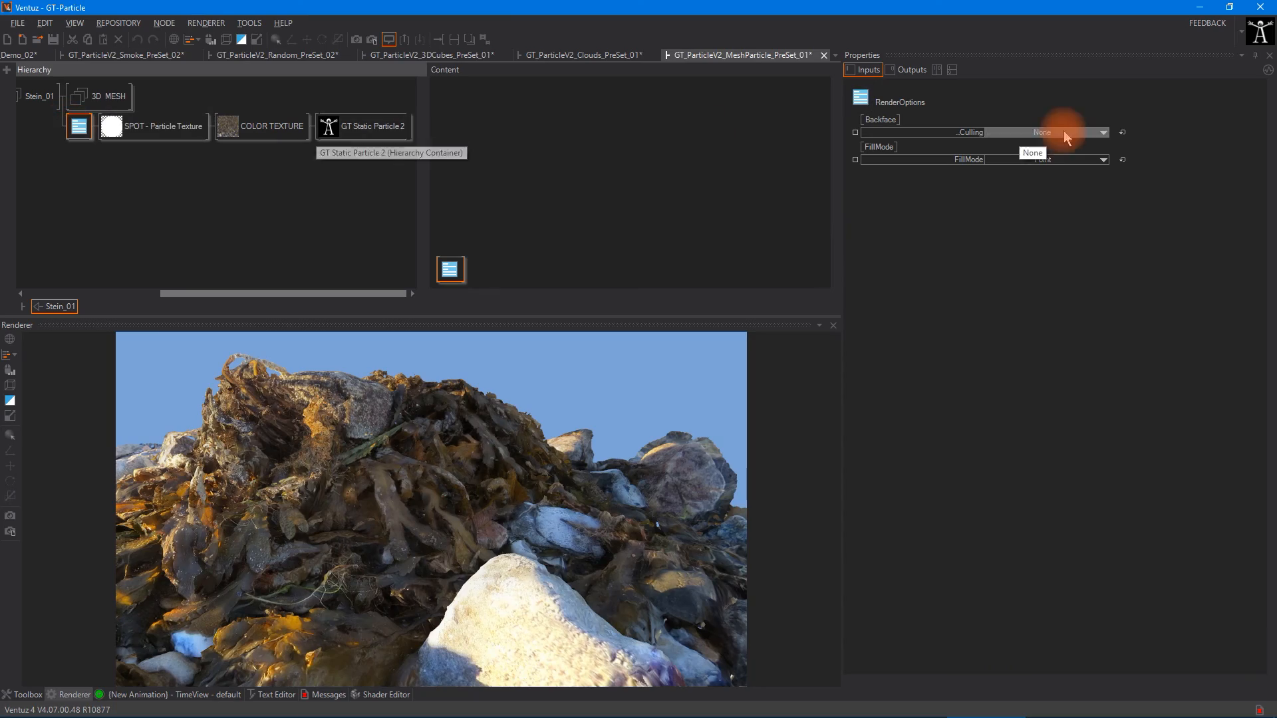
# Compare the Wireframe and Solid FillMode of the RenderOptions node and leave it set to Wireframe.
pyautogui.click(1064, 205)
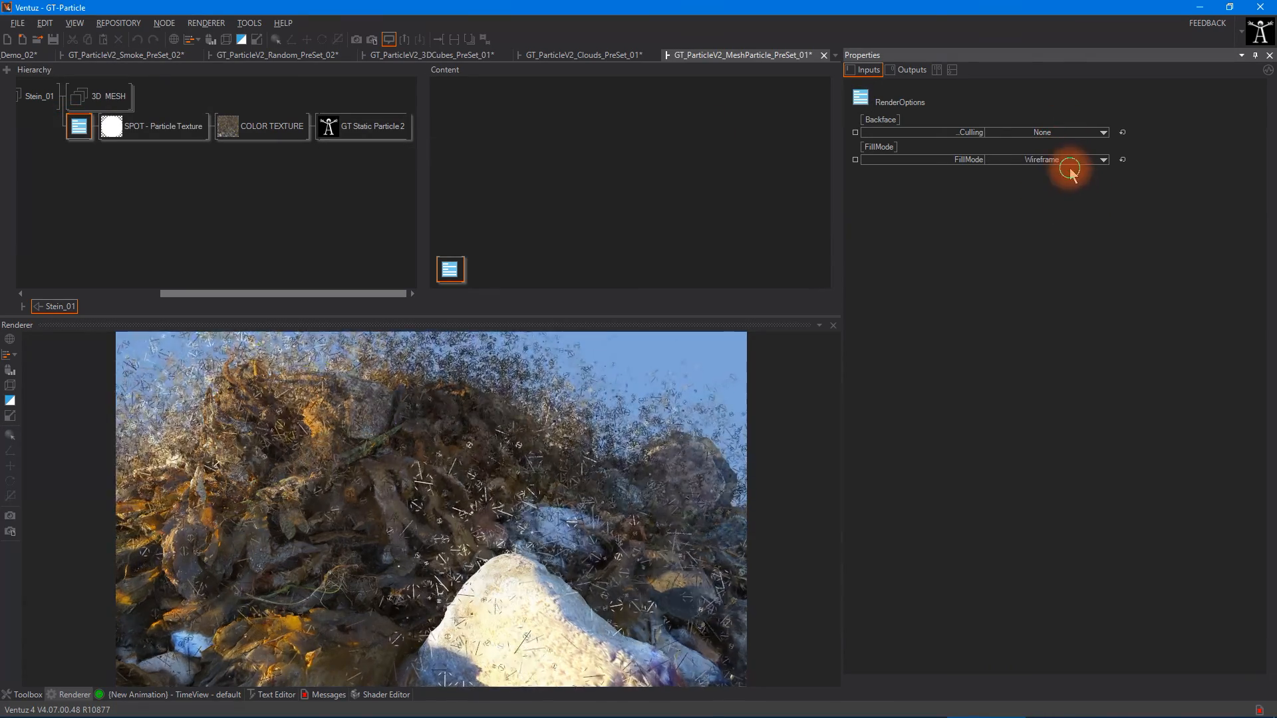
pyautogui.click(1070, 161)
pyautogui.click(1058, 218)
pyautogui.click(1064, 161)
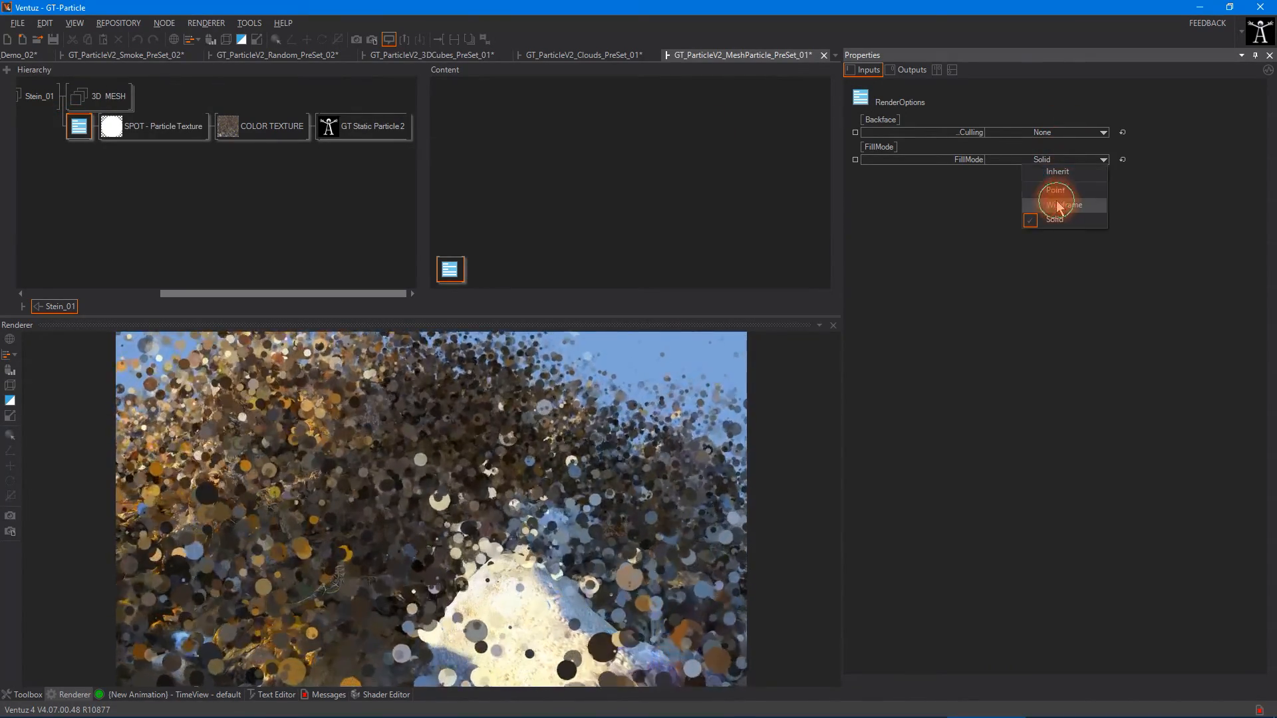
pyautogui.click(1062, 205)
# Toggle the override options of GT Static Particle 2, leaving OverrideAlphaTest and OverrideZTest on and OverrideRenderOptions off.
pyautogui.click(362, 126)
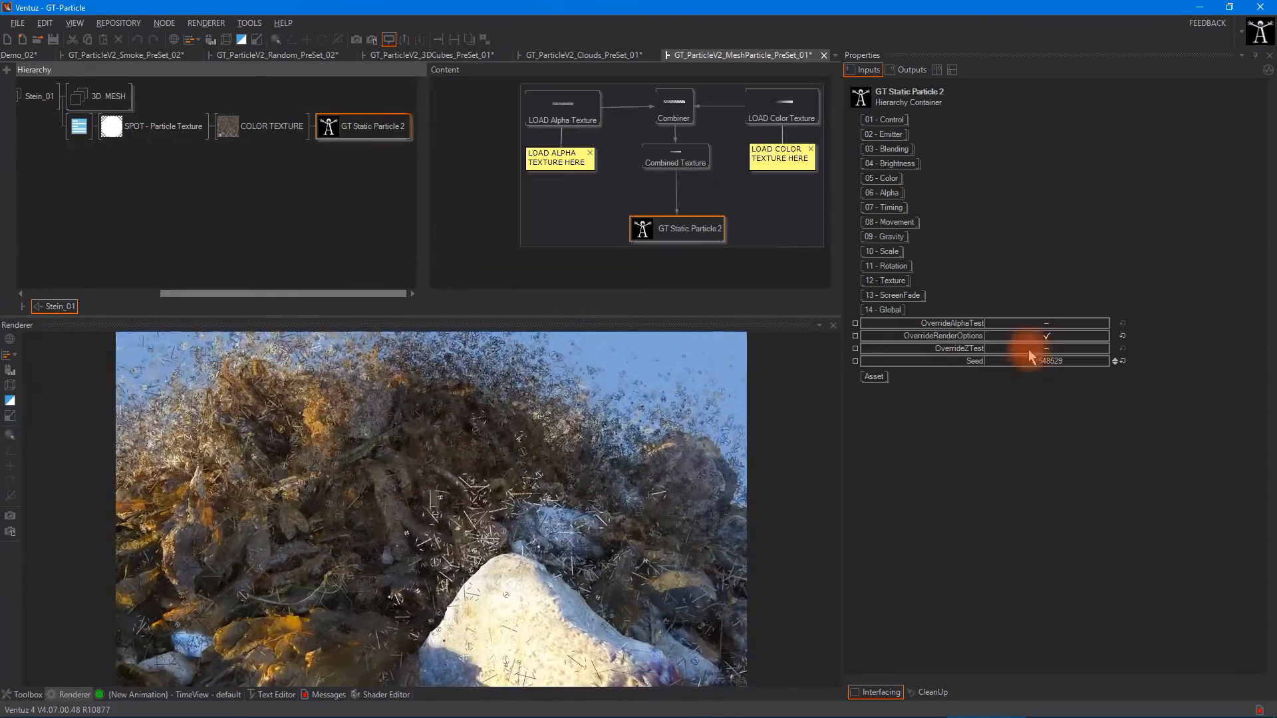
pyautogui.click(1053, 335)
pyautogui.click(1055, 323)
pyautogui.click(1056, 323)
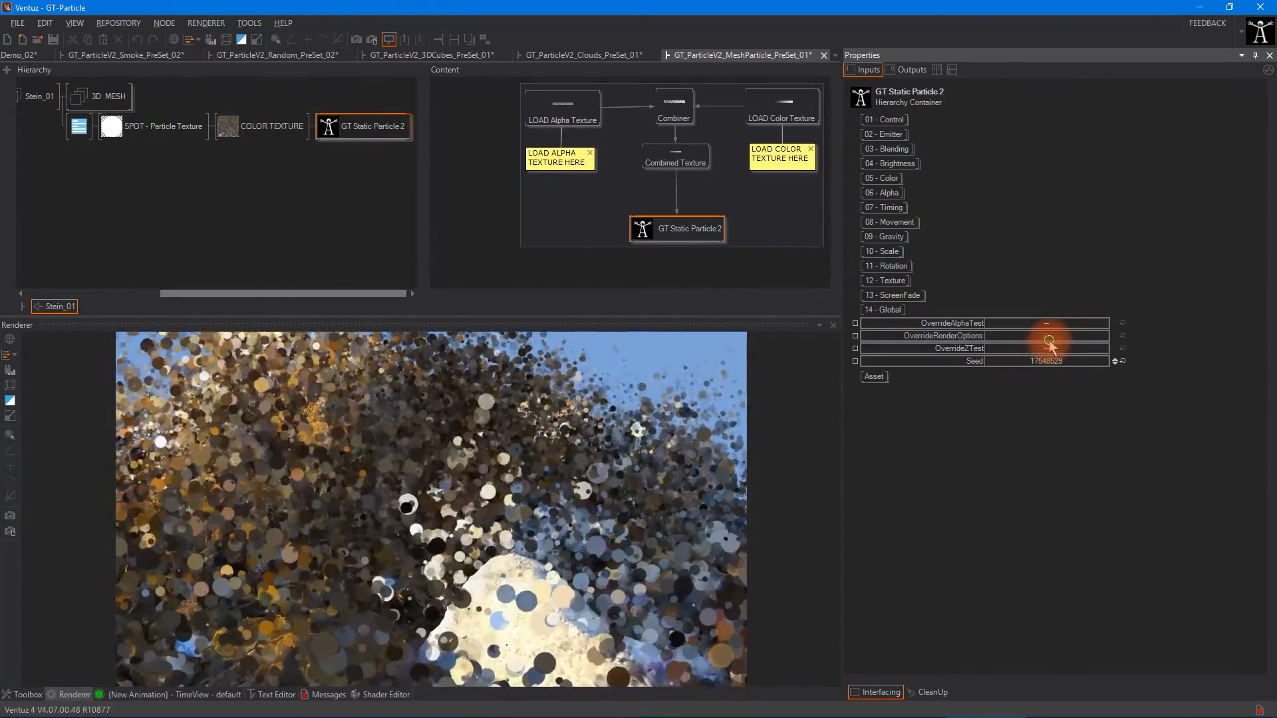
pyautogui.click(1049, 339)
pyautogui.click(1049, 347)
pyautogui.click(1051, 335)
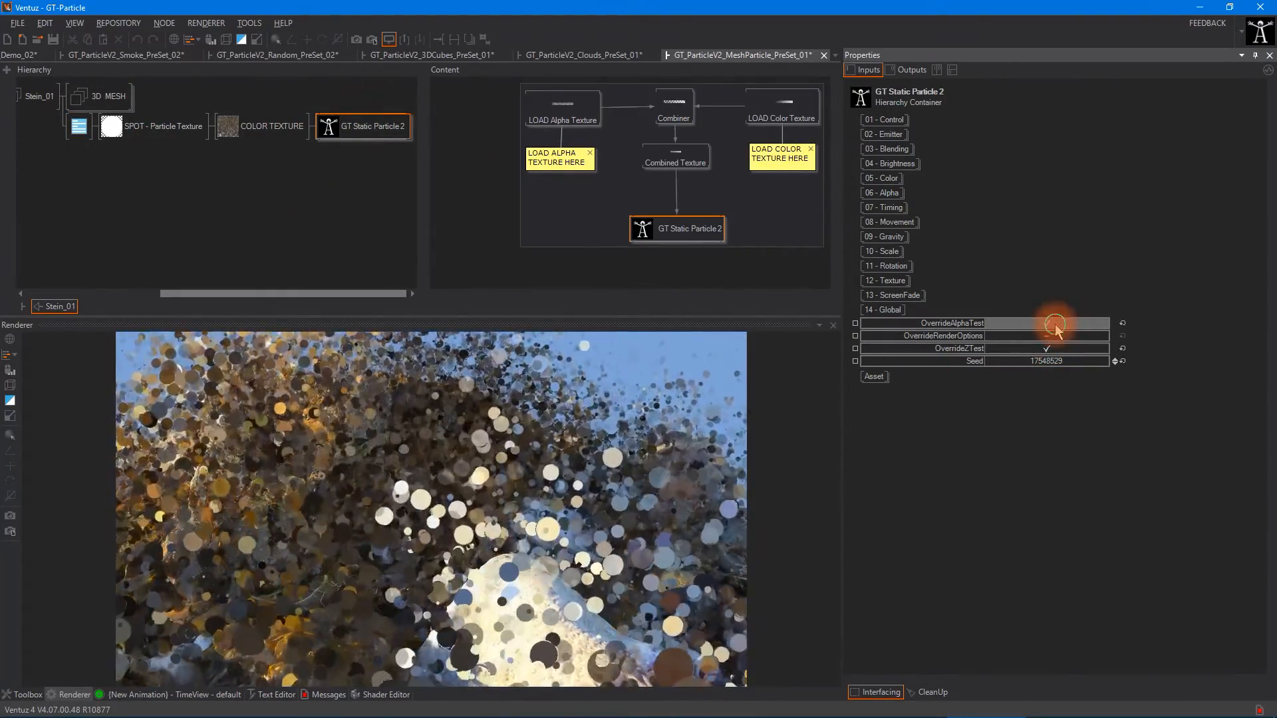
# Enable OverrideRenderOptions on GT Static Particle 2 and switch OverrideAlphaTest off and on to compare the wireframe particles.
pyautogui.click(1050, 337)
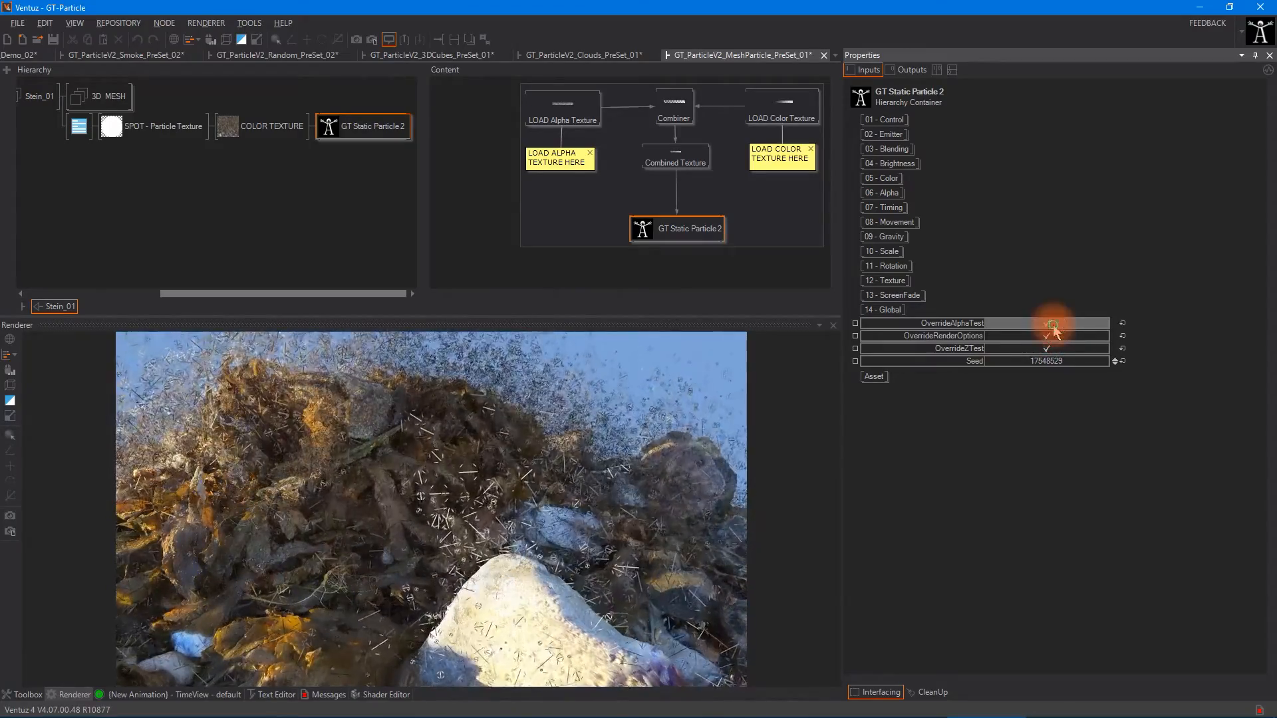
pyautogui.click(1053, 324)
pyautogui.click(532, 396)
pyautogui.click(1057, 324)
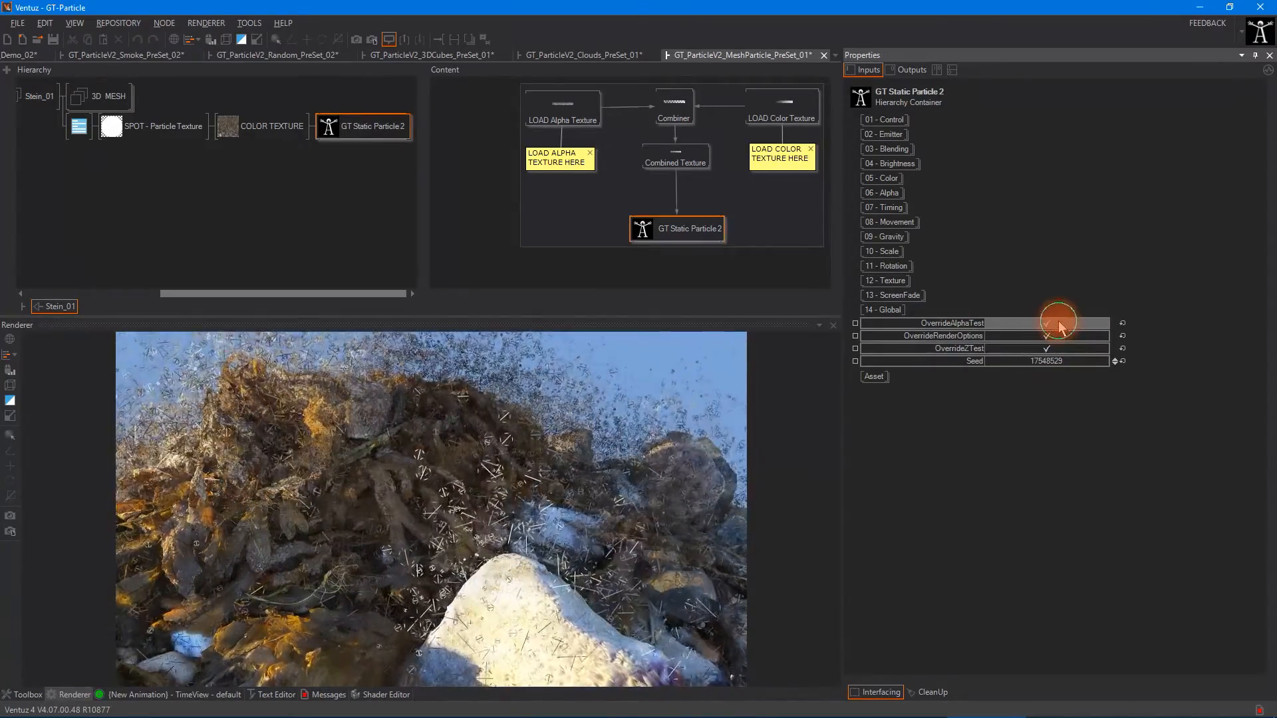